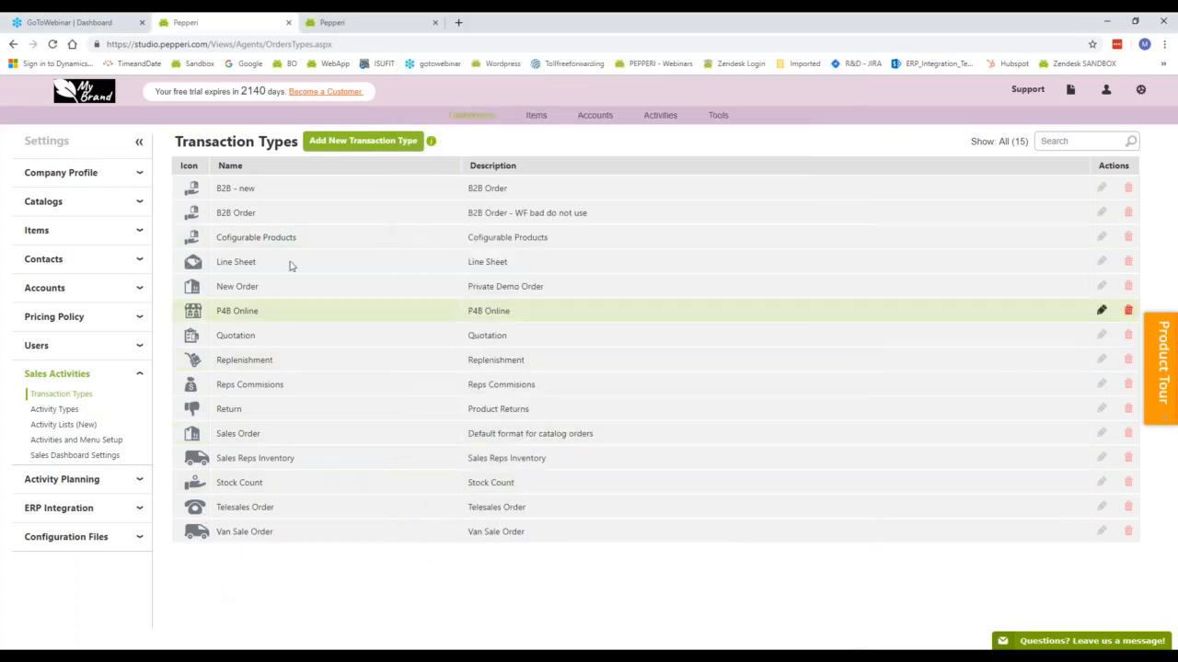
Look over the back office settings sections and expand Sales Activities to show its options
left_click(211, 44)
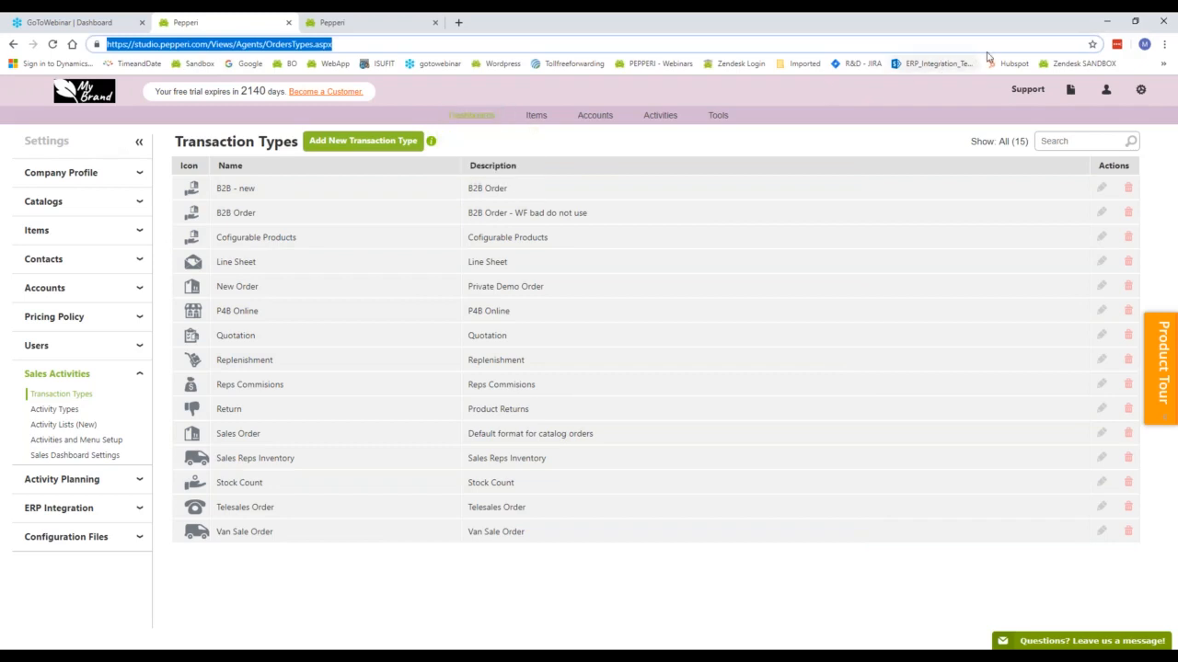
left_click(1141, 95)
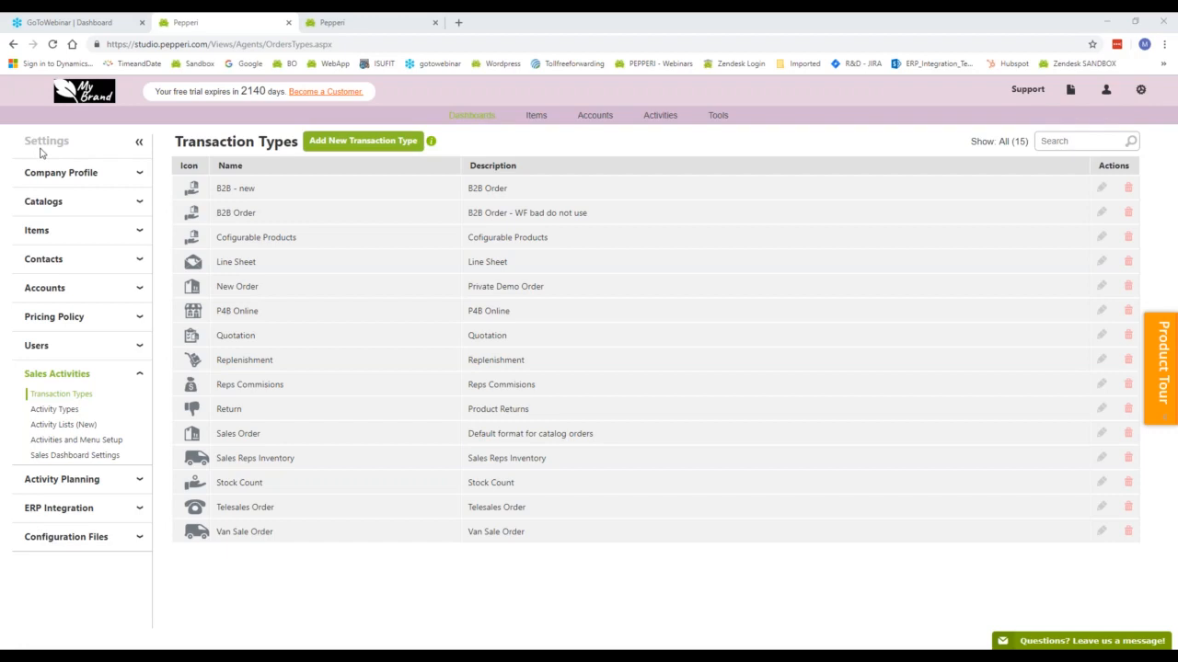
left_click(64, 236)
left_click(64, 236)
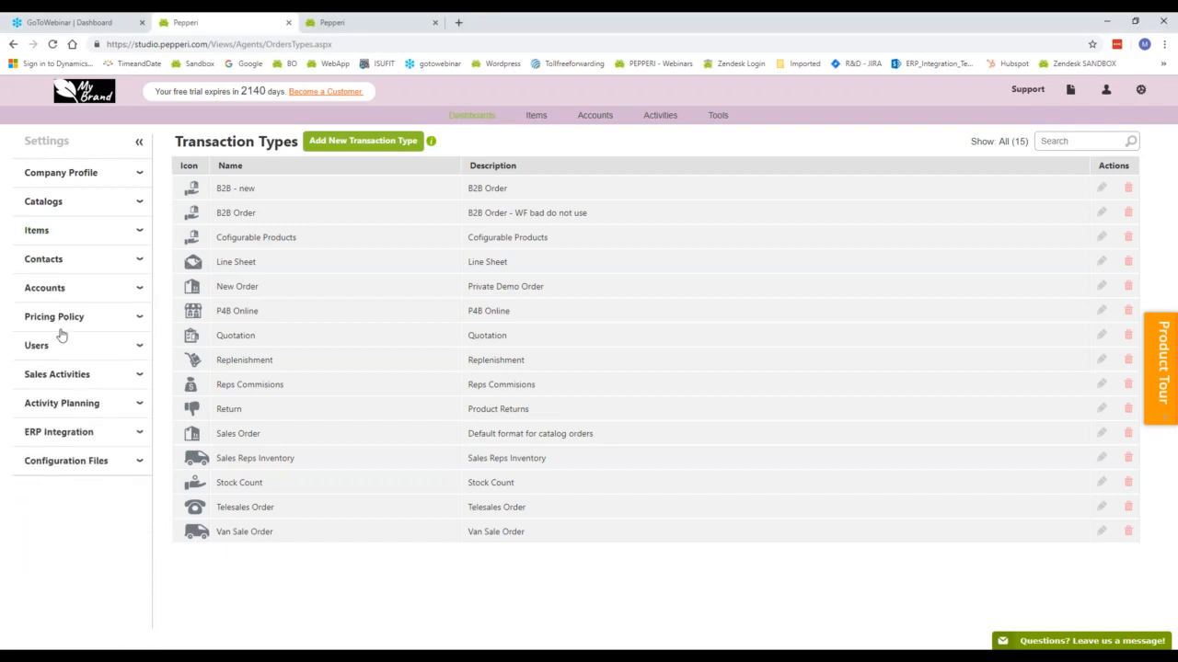
left_click(66, 375)
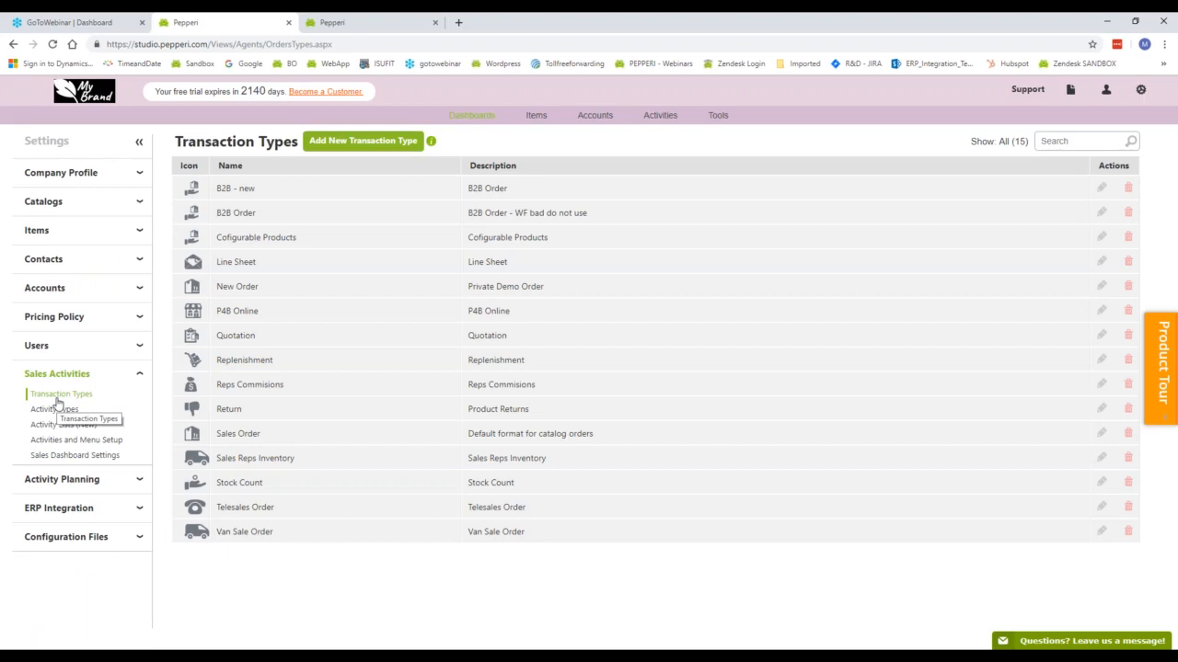
Switch to the tablet app mirrored in AirServer, open the Quick Order account chooser and cancel it
left_click(1169, 61)
key("alt+Tab")
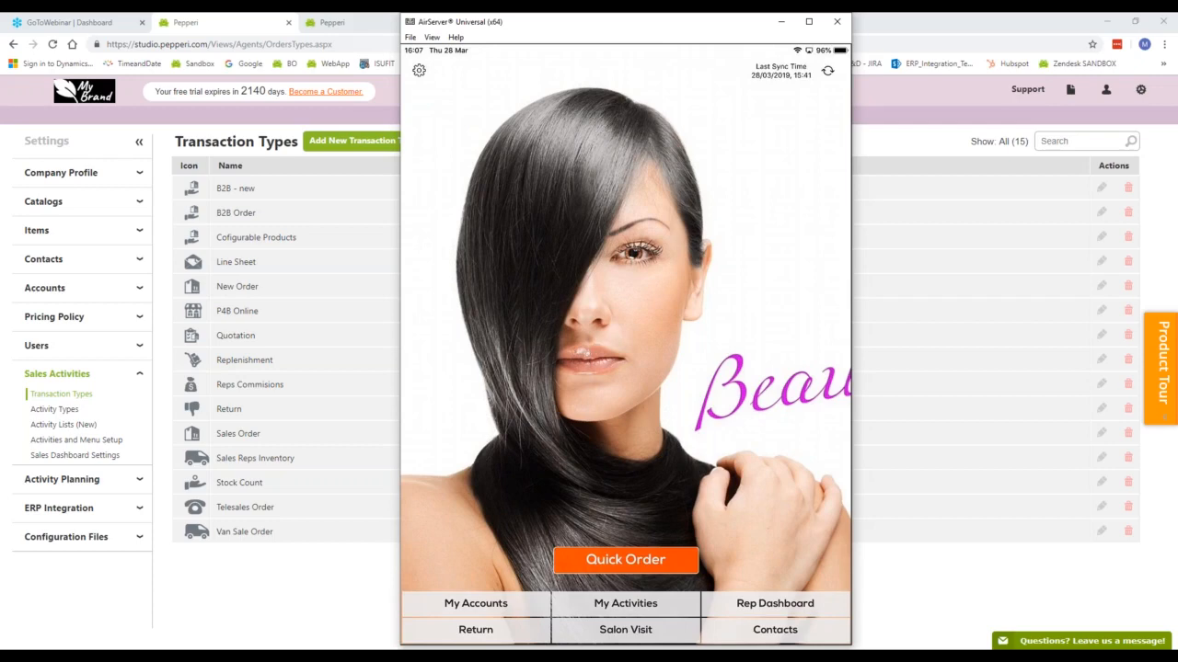
left_click(1037, 422)
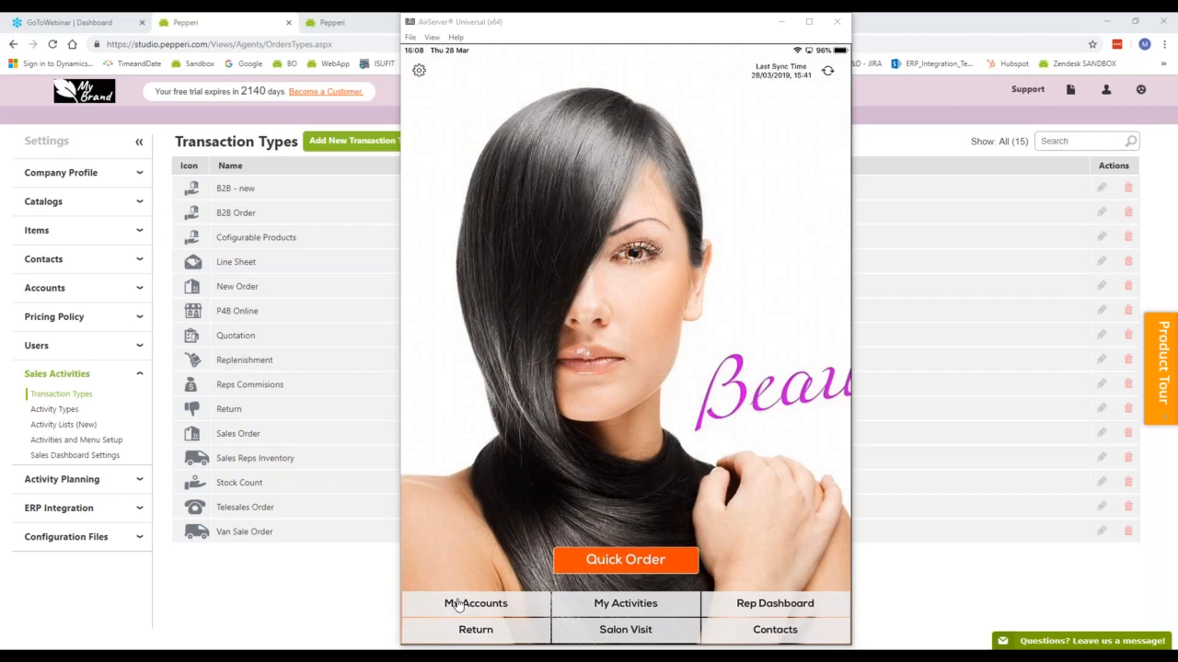
left_click(519, 607)
left_click(624, 559)
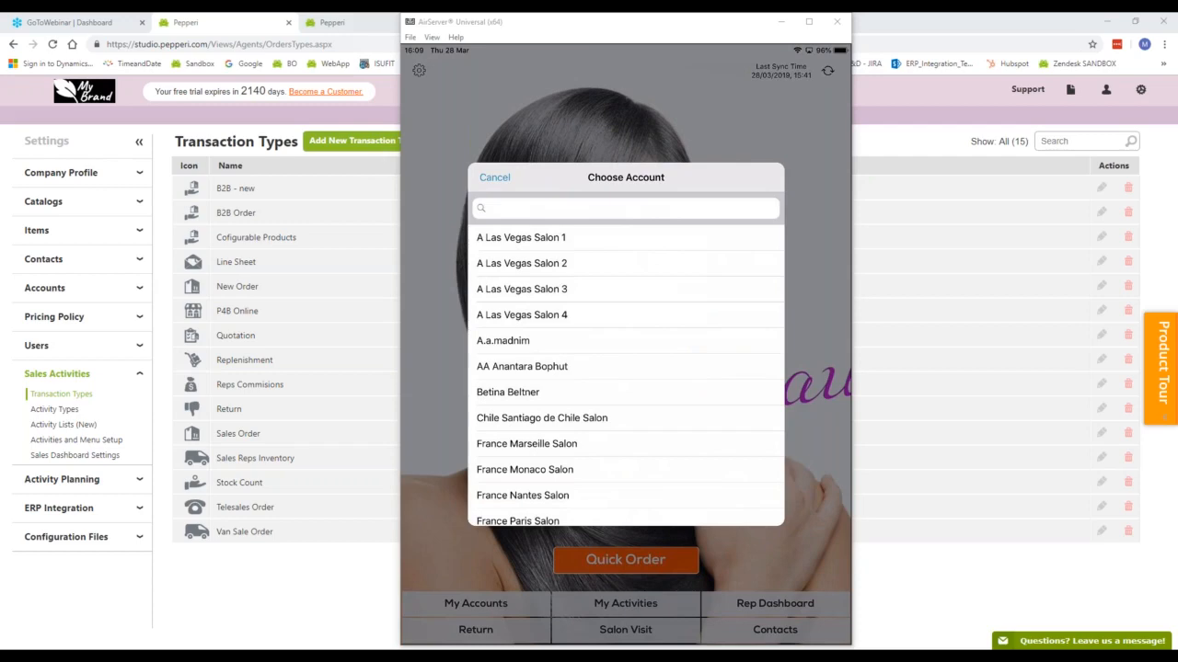
left_click(494, 177)
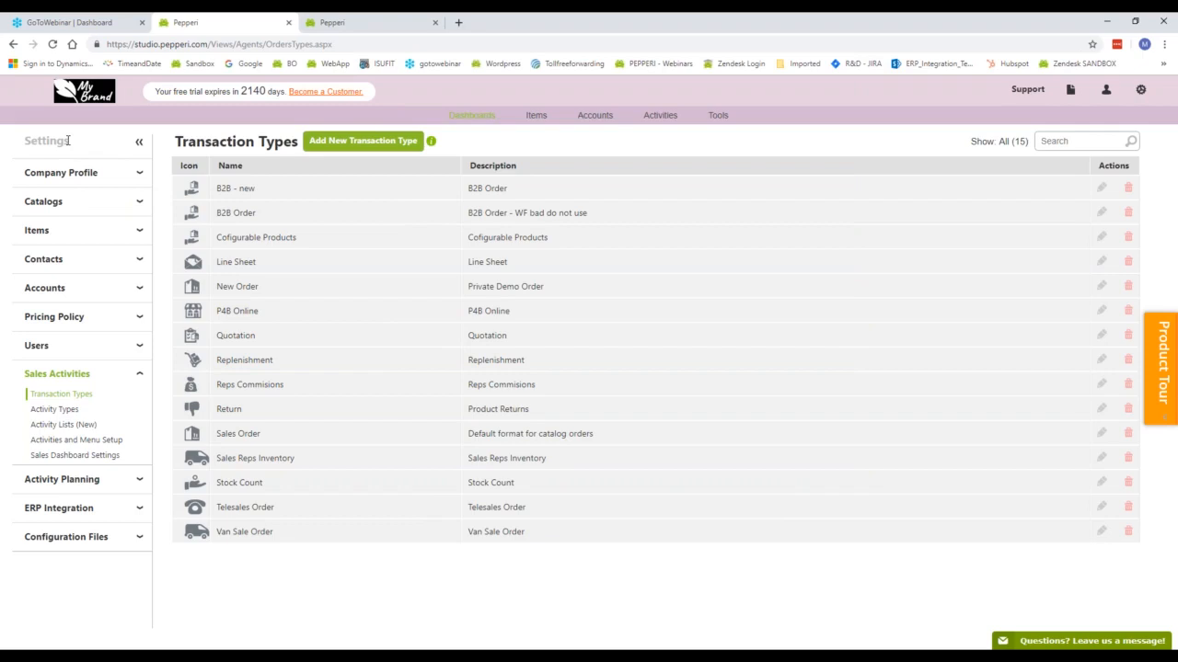
Open the Branding page of the Company Profile settings and review its logo, home screen image and color sections
left_click(40, 172)
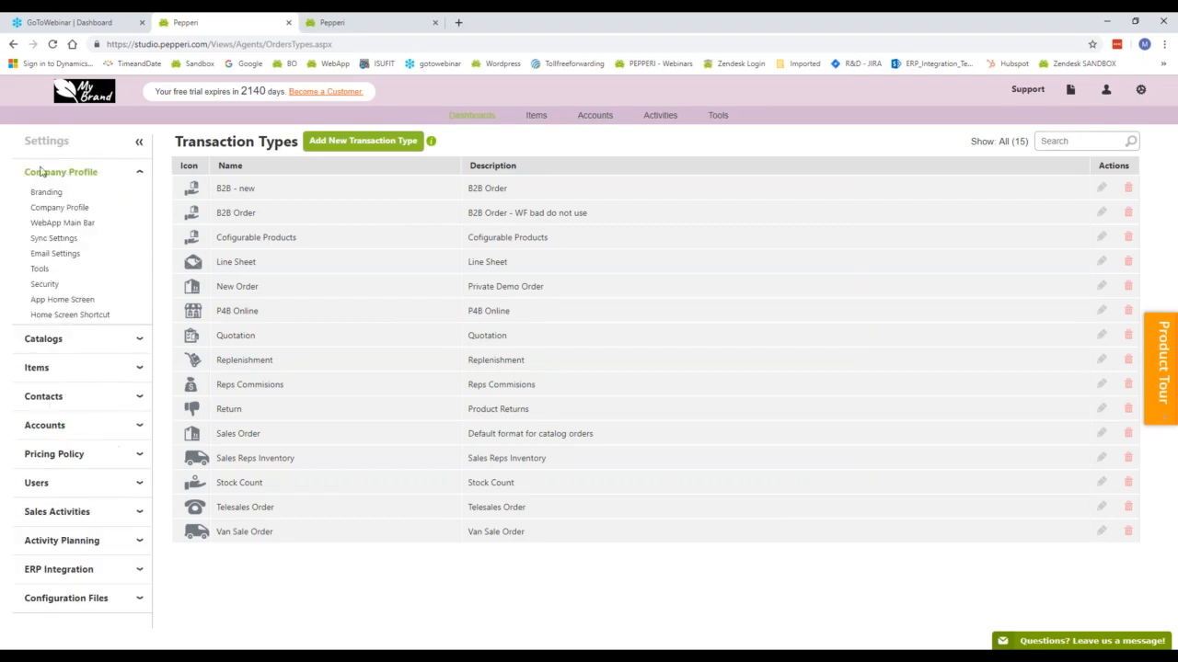
left_click(51, 195)
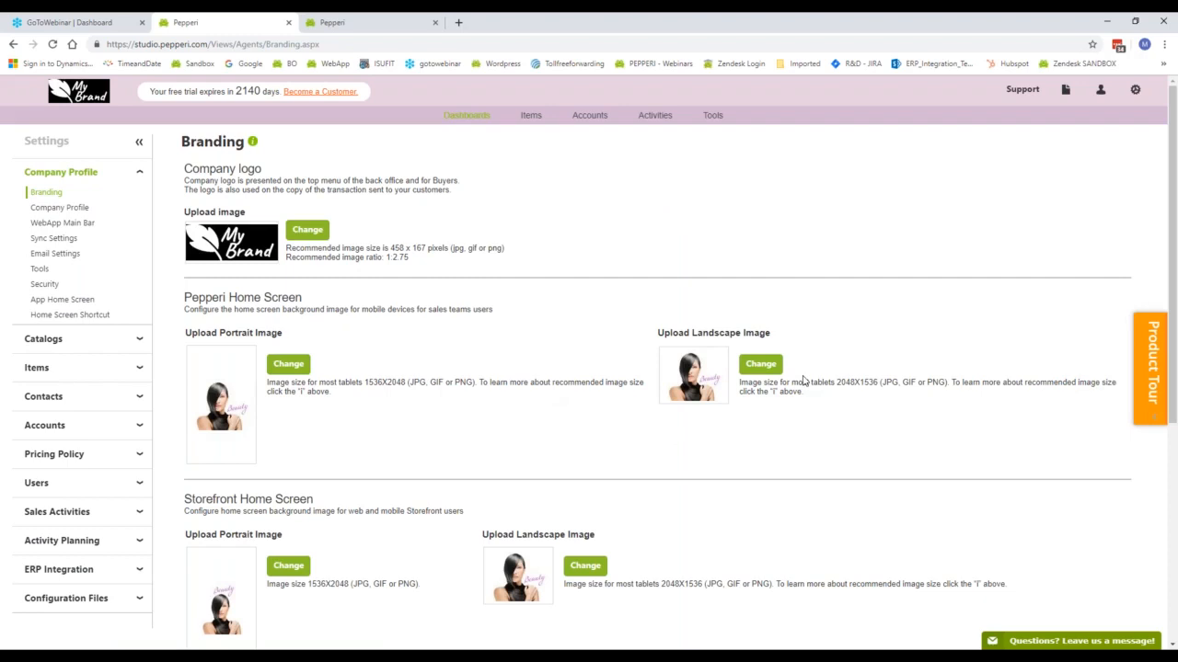
scroll(802, 379, "down", 1)
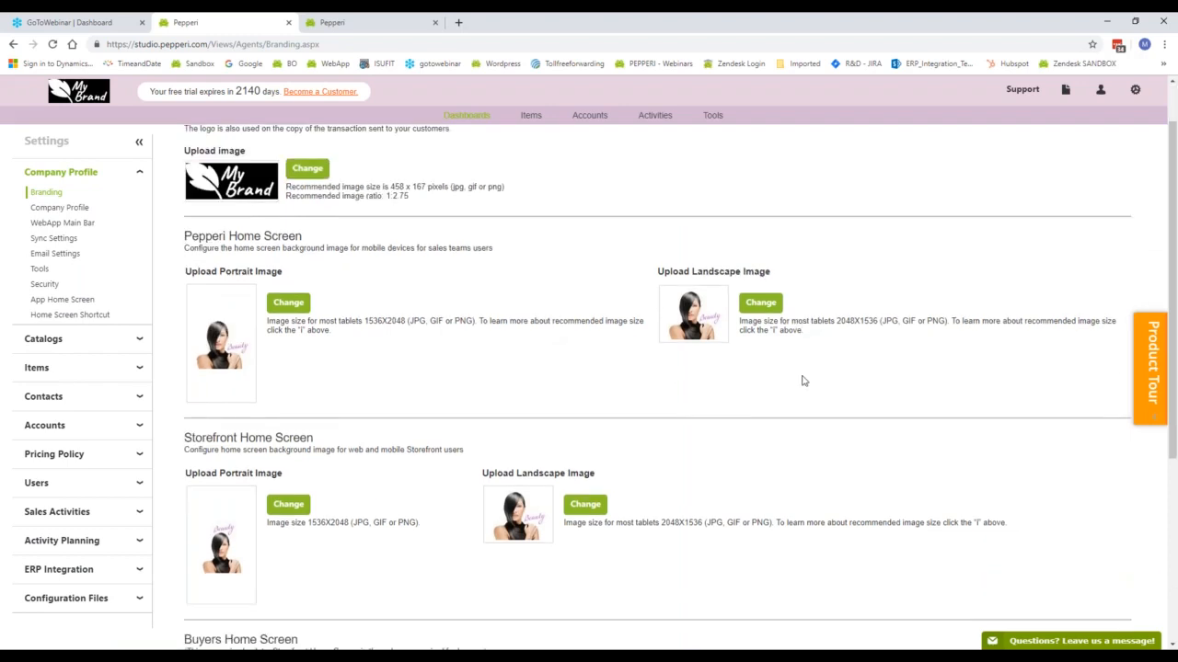
scroll(452, 378, "up", 1)
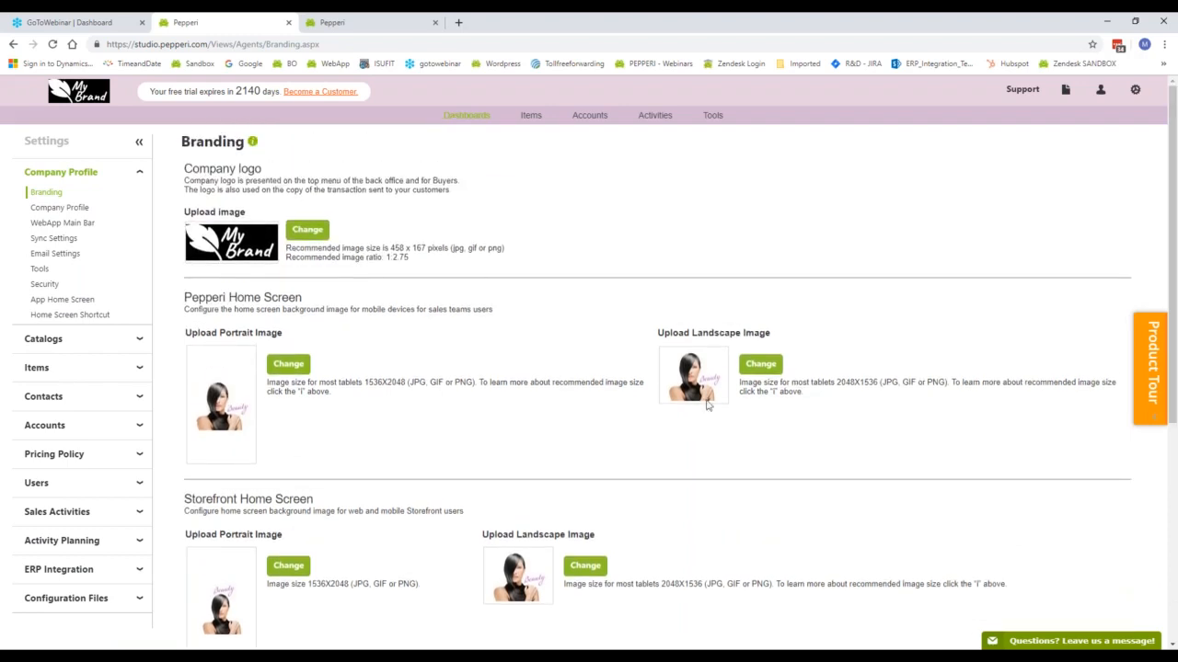
scroll(436, 407, "down", 5)
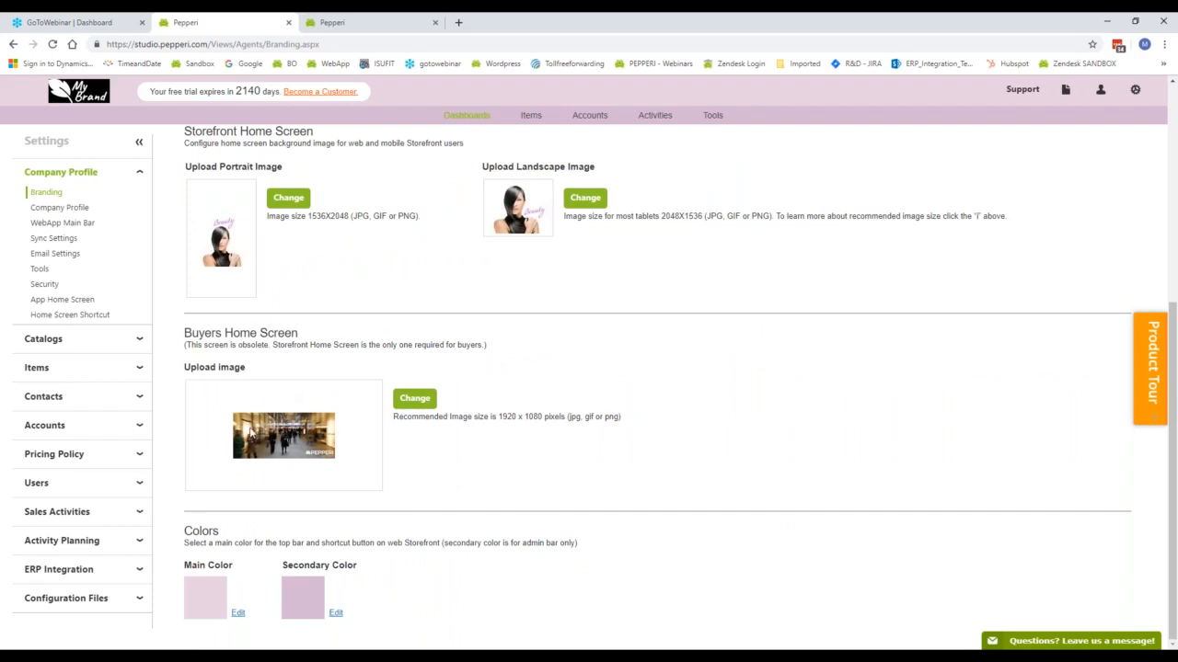
left_click_drag(186, 333, 311, 337)
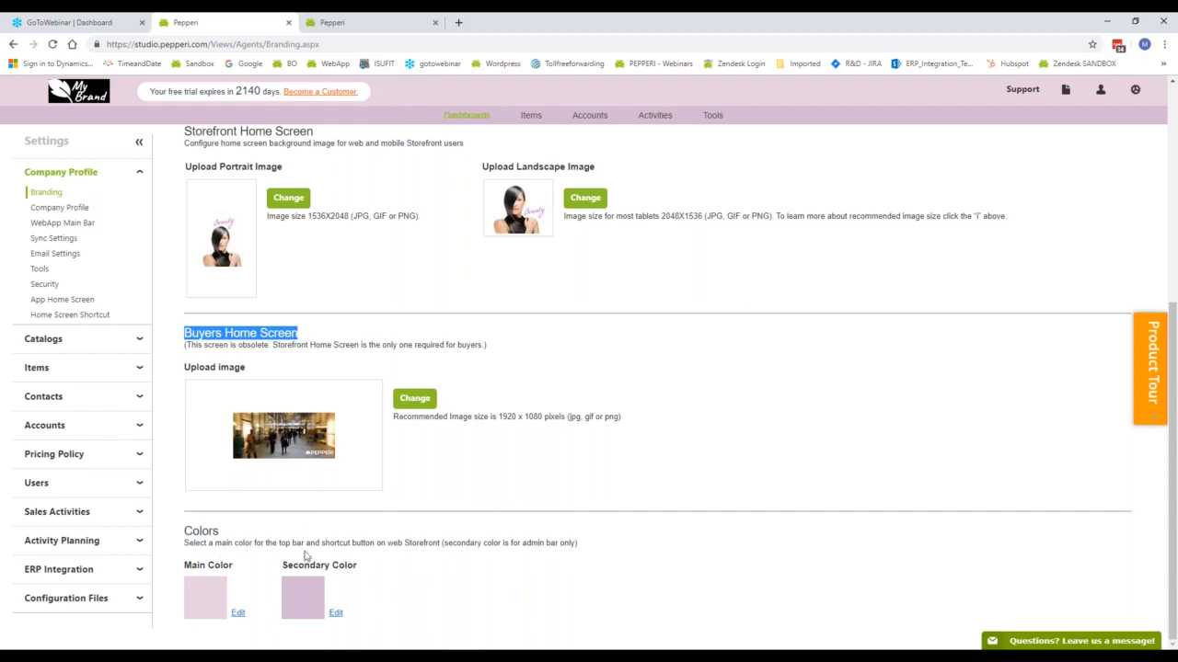
Examine the main color option, the company logo section and the recommended image sizes on the Branding page
left_click(237, 612)
left_click(395, 540)
left_click(411, 603)
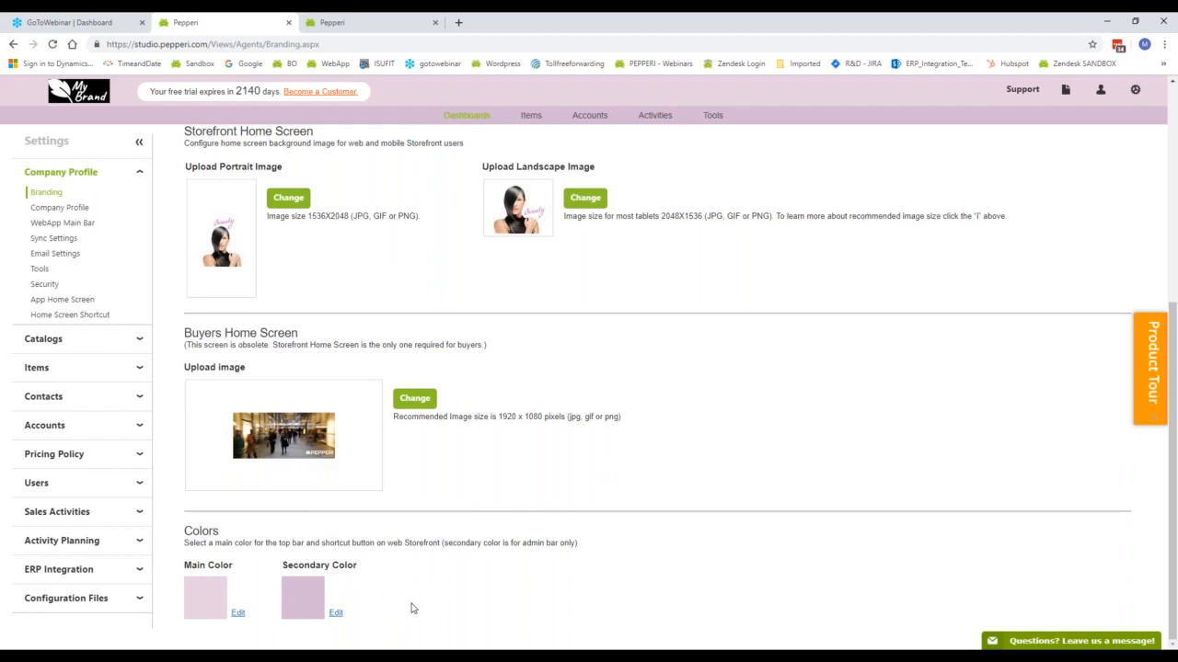
scroll(404, 606, "up", 4)
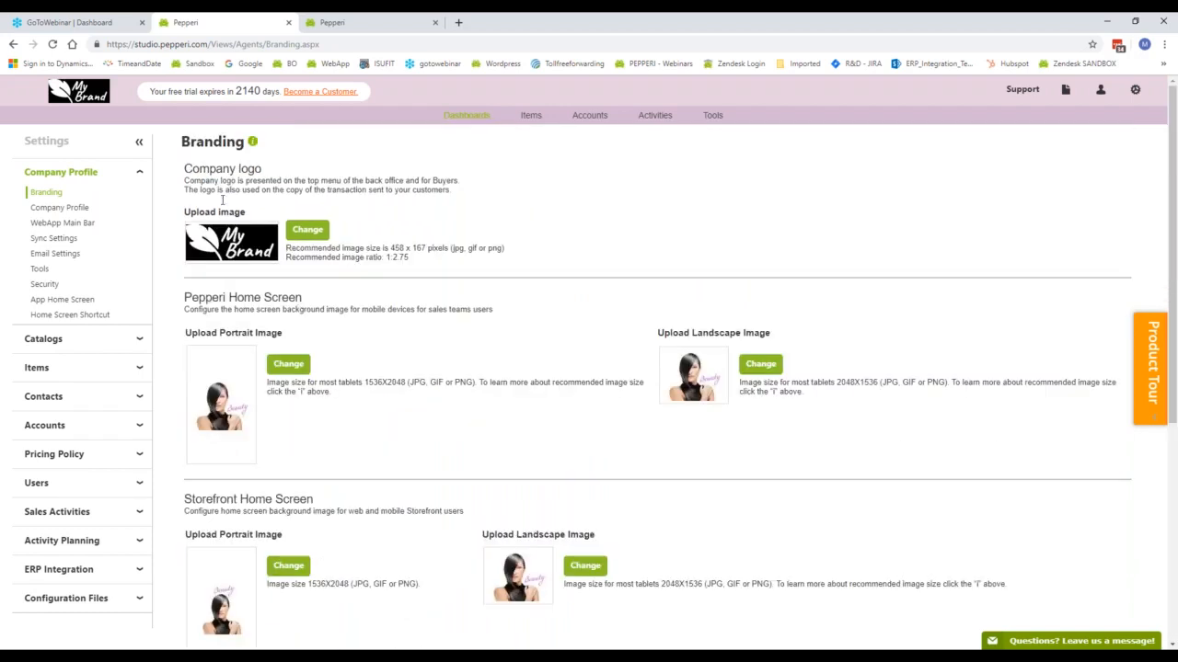
double_click(208, 169)
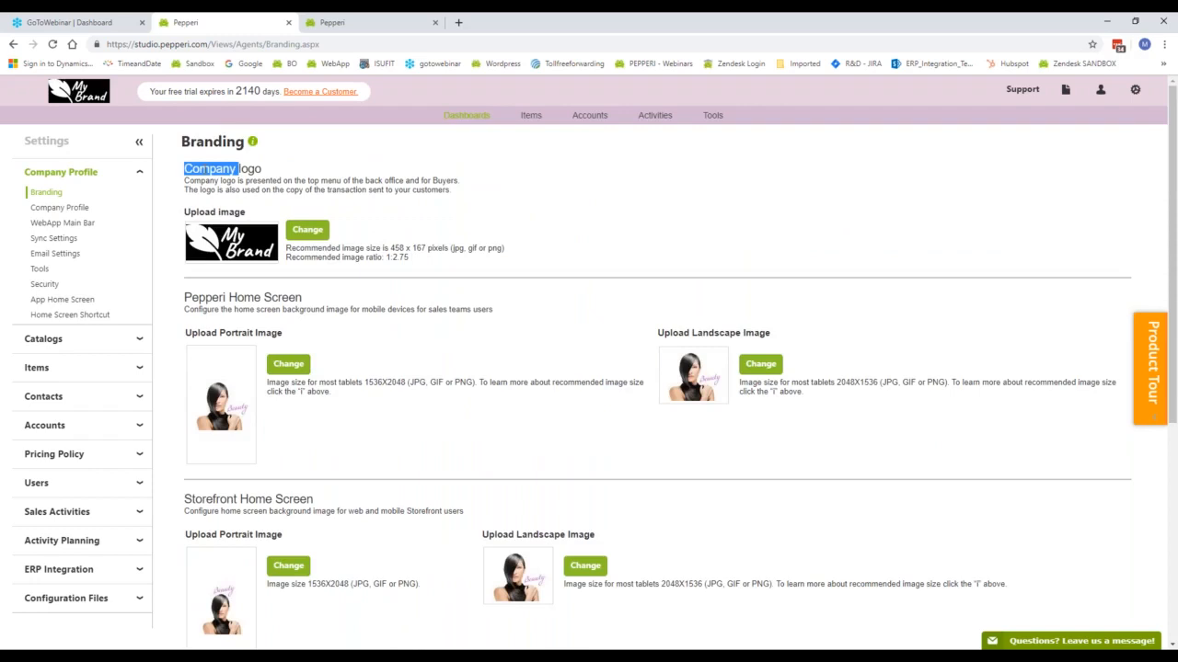
left_click(204, 169)
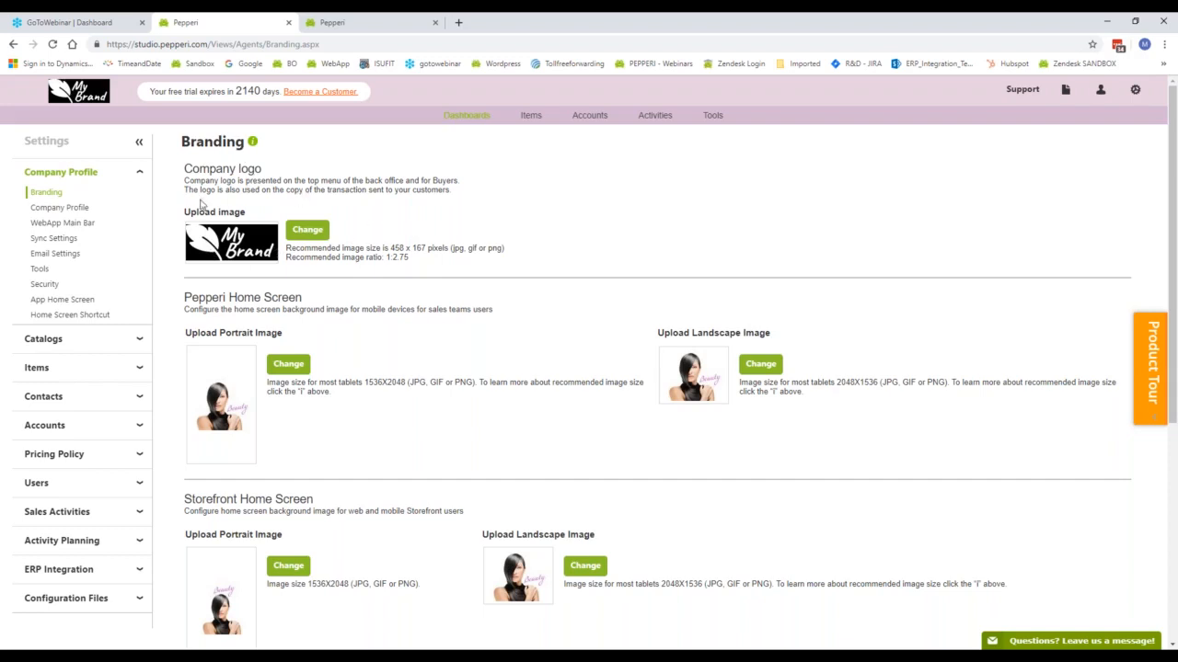
left_click_drag(390, 249, 429, 248)
left_click_drag(365, 382, 267, 381)
double_click(403, 382)
Open the App Home Screen settings and review the home screen layouts of the different user profiles
left_click(61, 302)
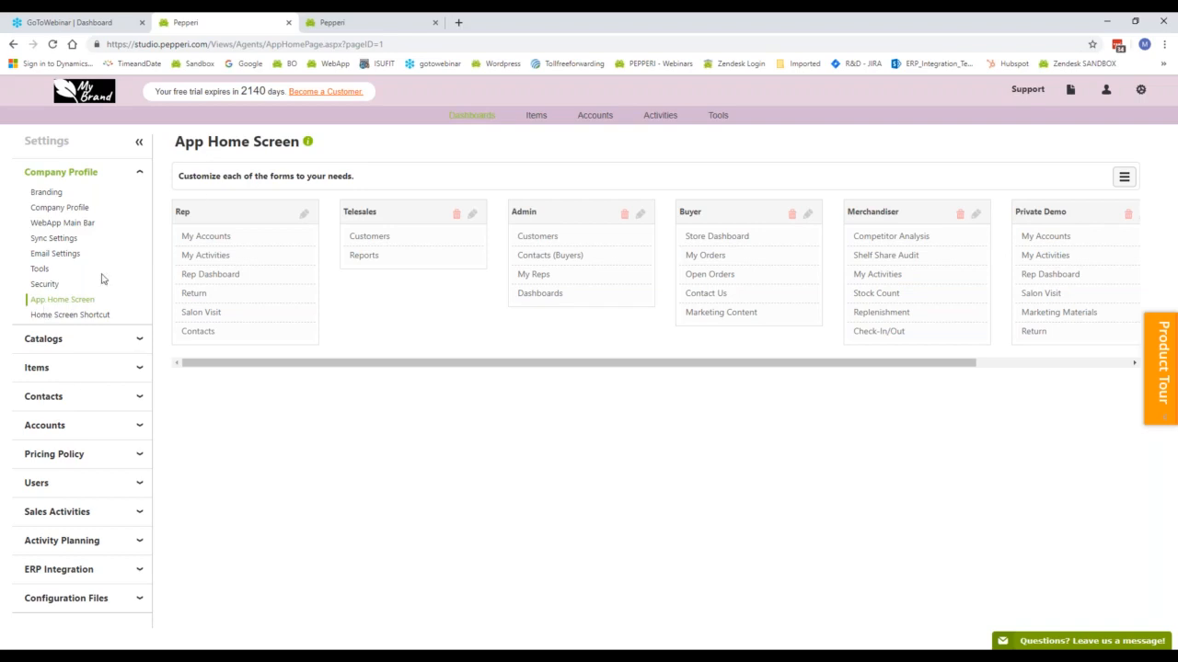
double_click(183, 212)
left_click(244, 233)
double_click(367, 212)
left_click(728, 220)
scroll(752, 194, "right", 3)
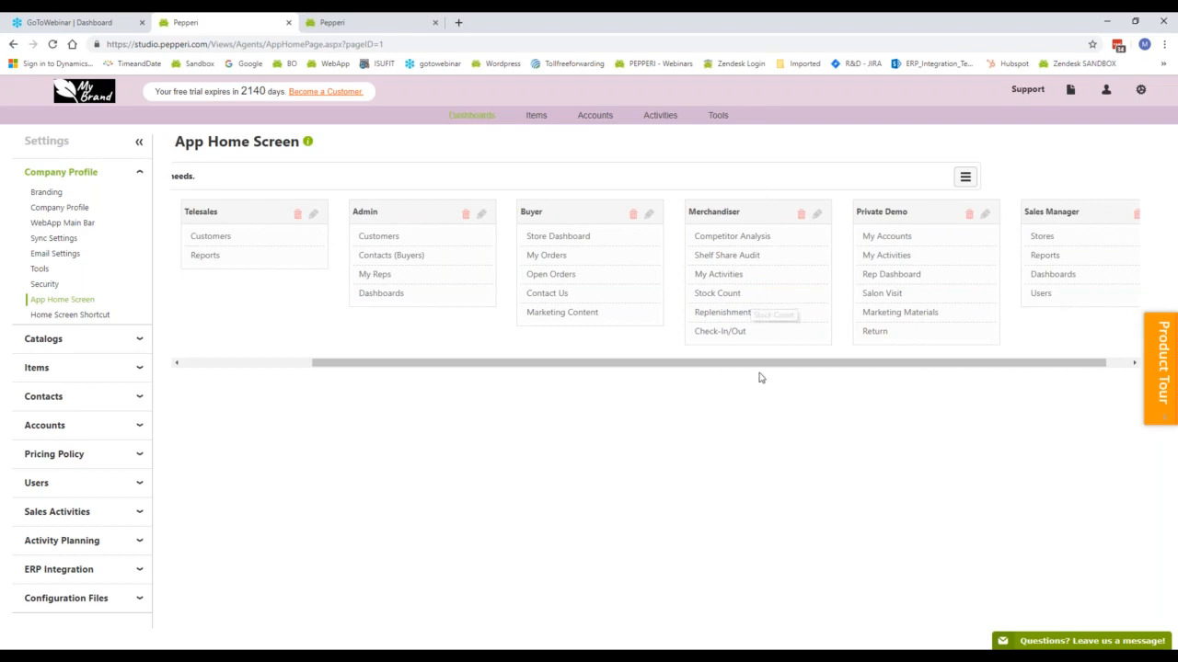
left_click_drag(752, 368, 559, 378)
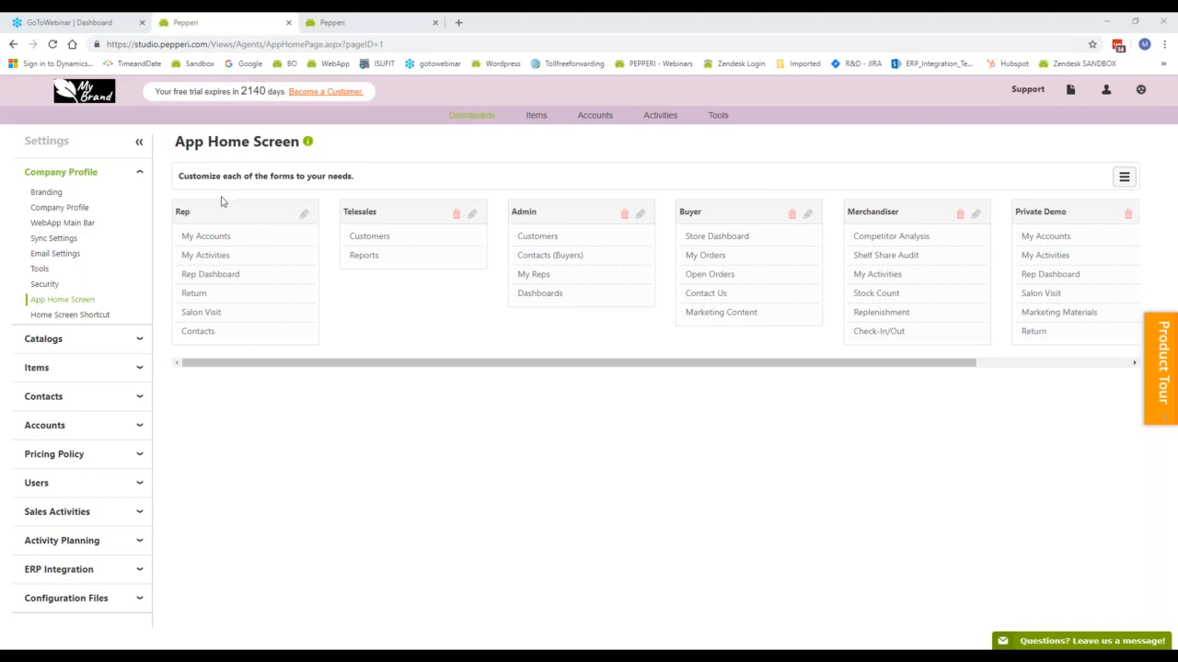
Open the Rep home screen layout for editing, expand all available field groups and compare the layout with the mirrored tablet
left_click(303, 215)
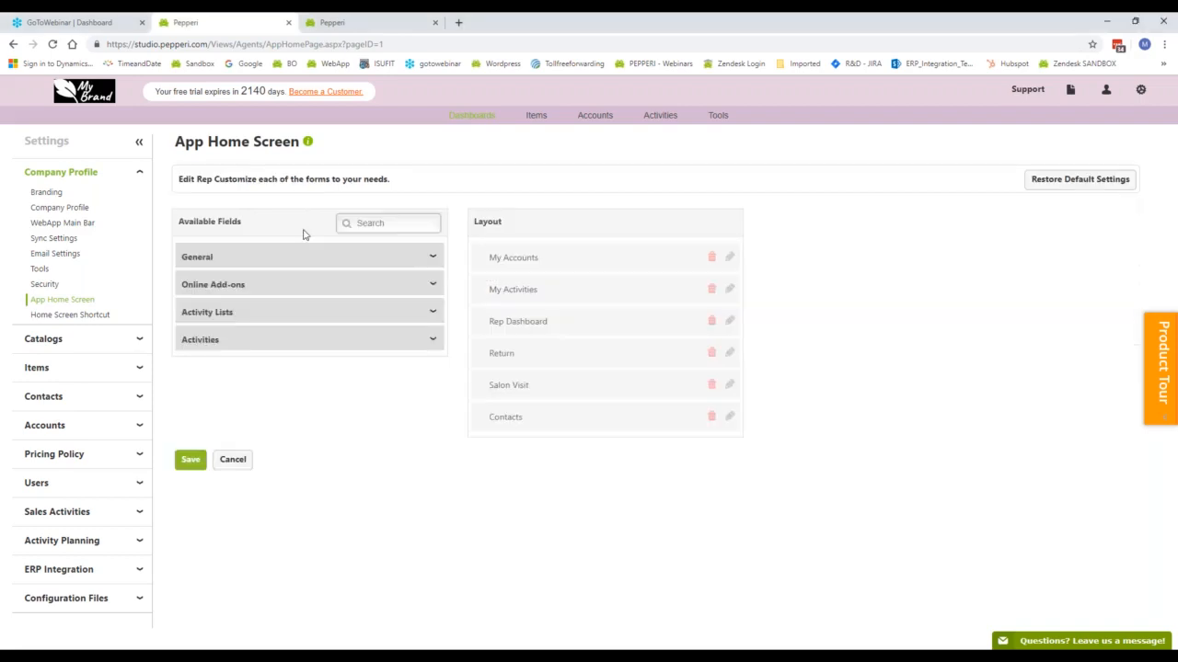
left_click(224, 338)
left_click(231, 310)
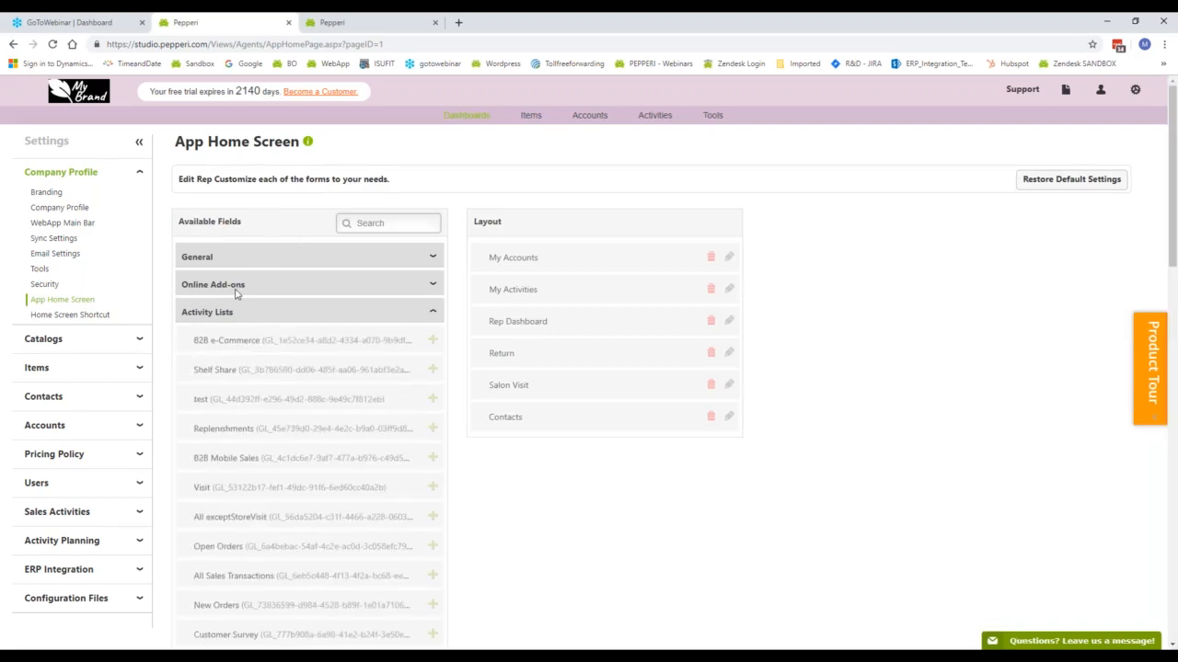
left_click(235, 289)
left_click(221, 260)
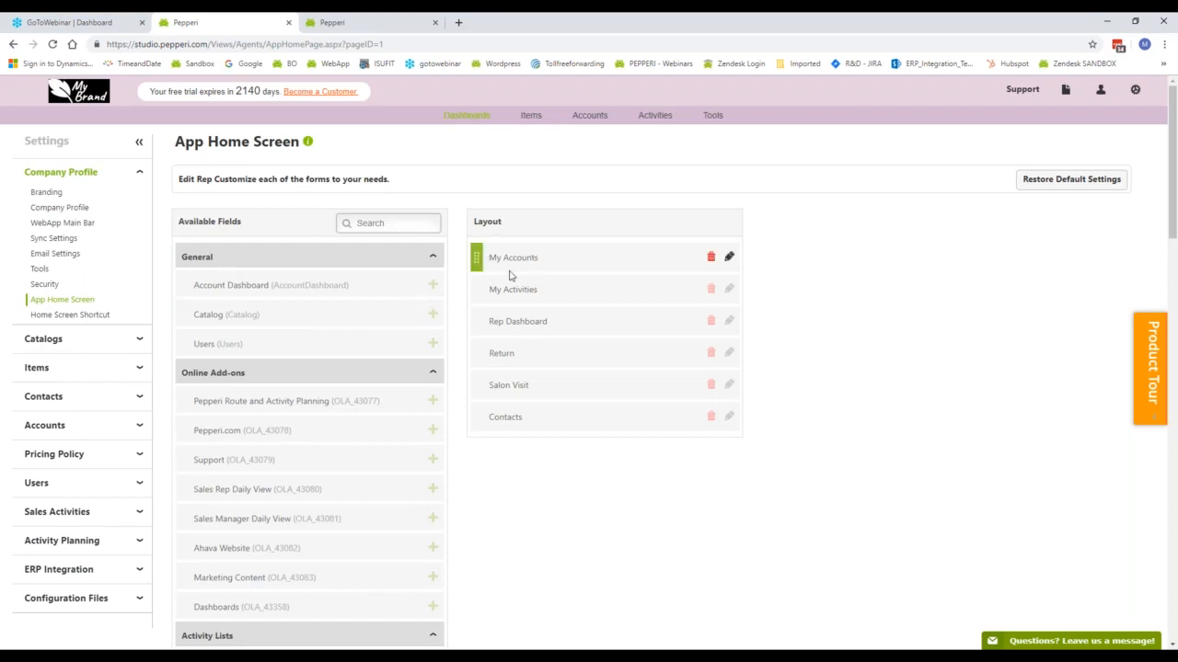
key("alt+Tab")
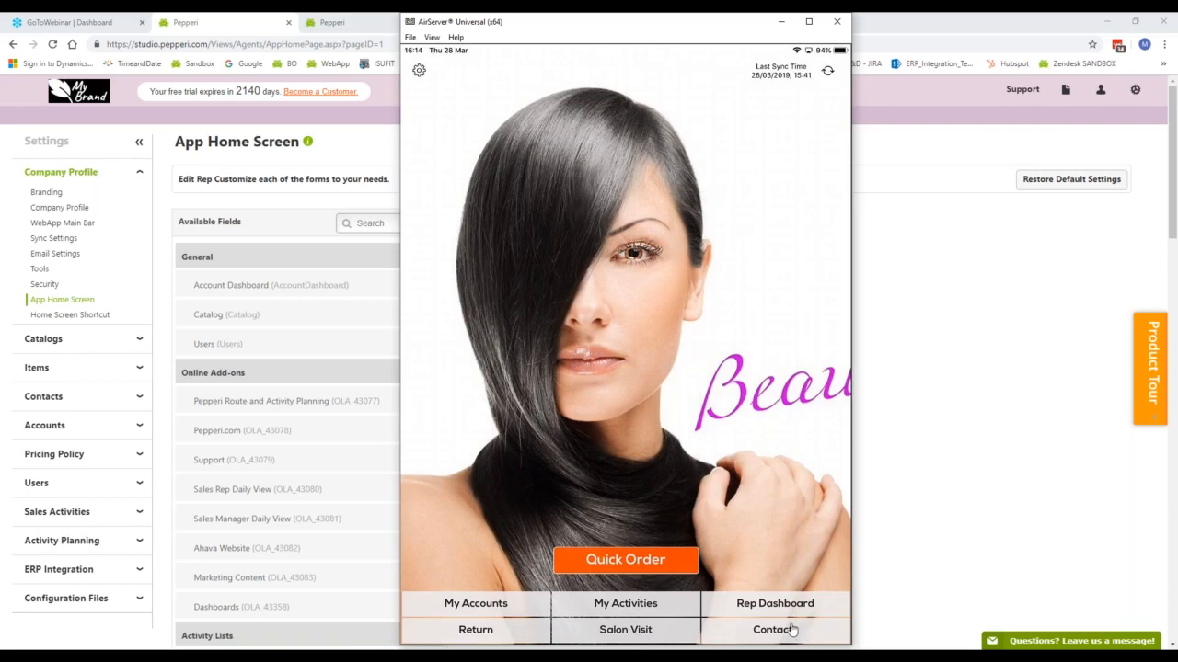
key("alt+Tab")
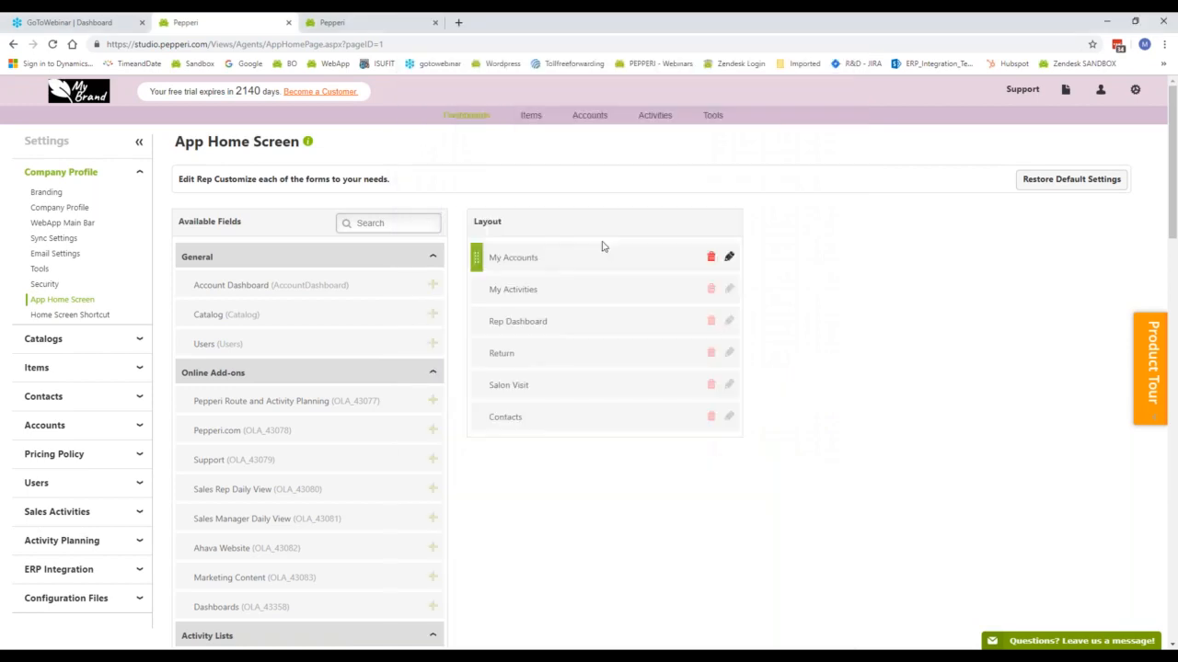
Remove Return and Salon Visit from the Rep home screen layout, collapse the available field groups and save
left_click(711, 355)
left_click(711, 355)
left_click(425, 254)
left_click(410, 288)
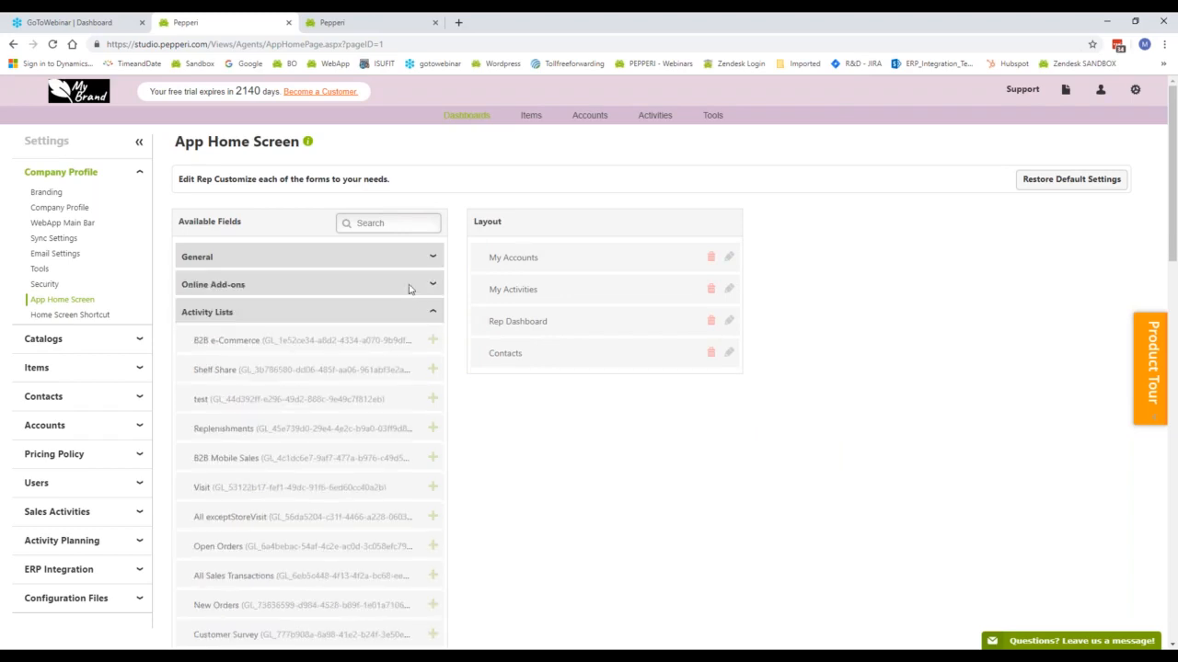
left_click(418, 319)
left_click(420, 340)
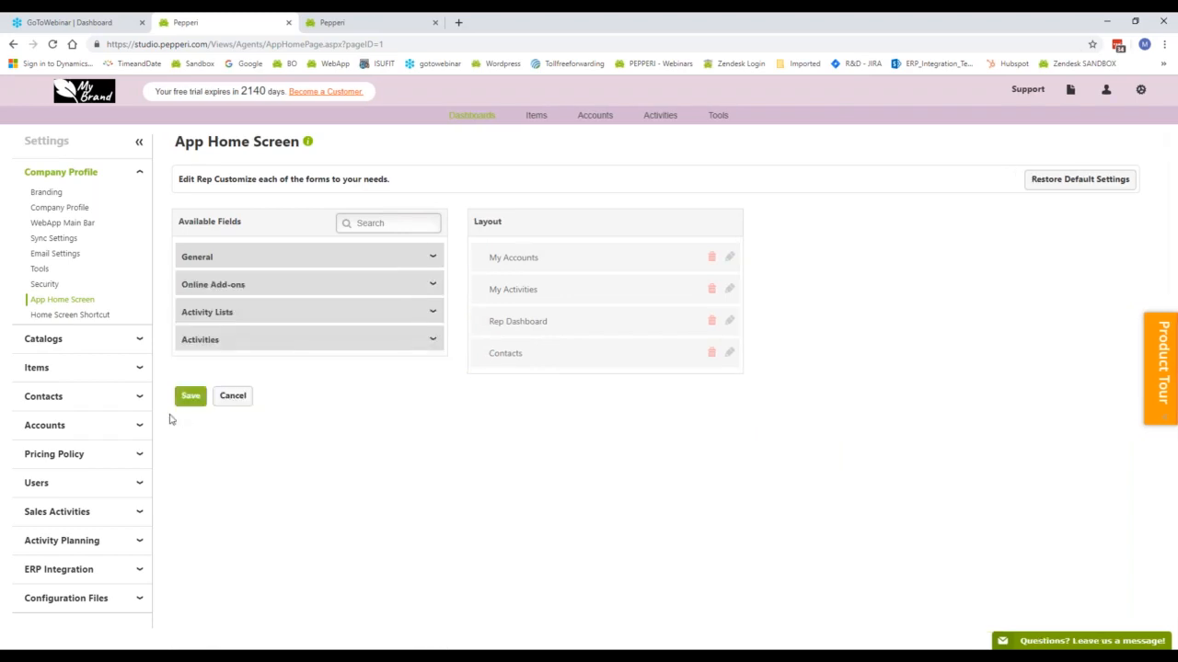
left_click(191, 396)
Switch to AirServer, sync the mirrored tablet app to load the updated home screen, and return to the browser
key("alt+Tab")
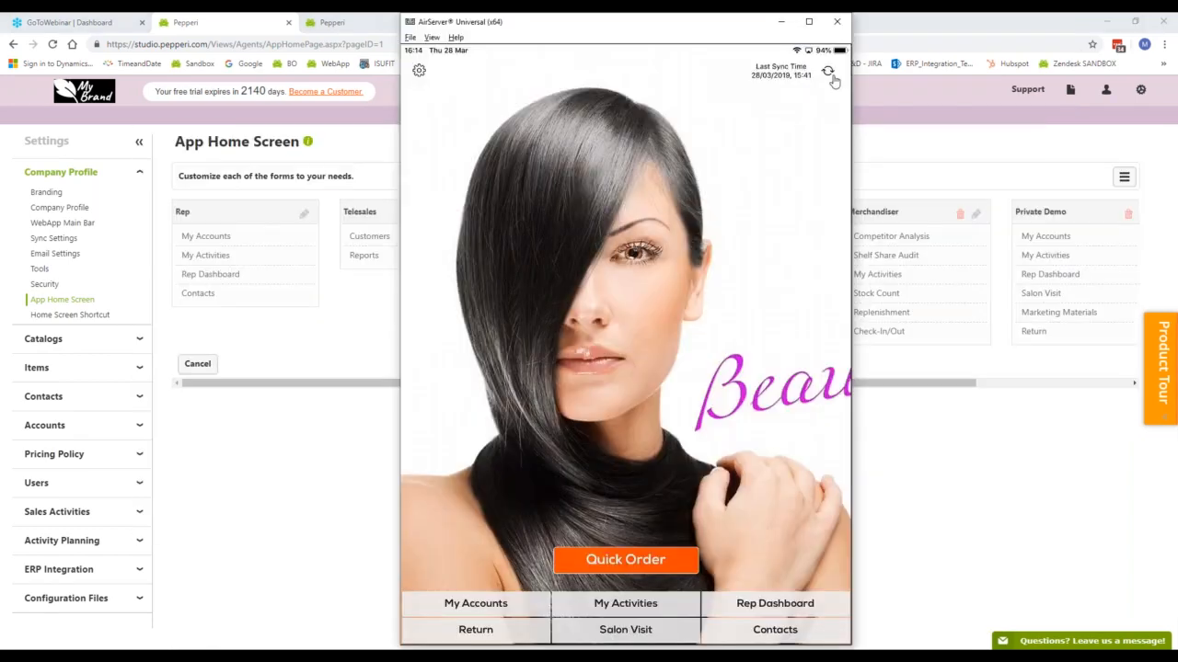
left_click(832, 77)
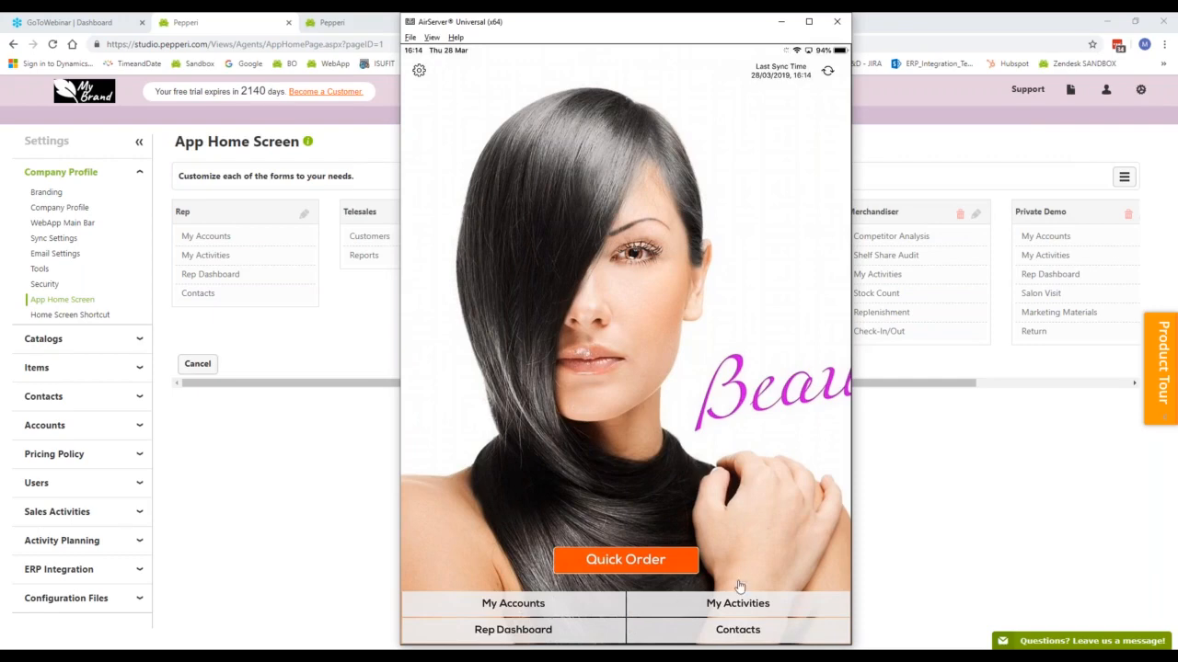
left_click(237, 490)
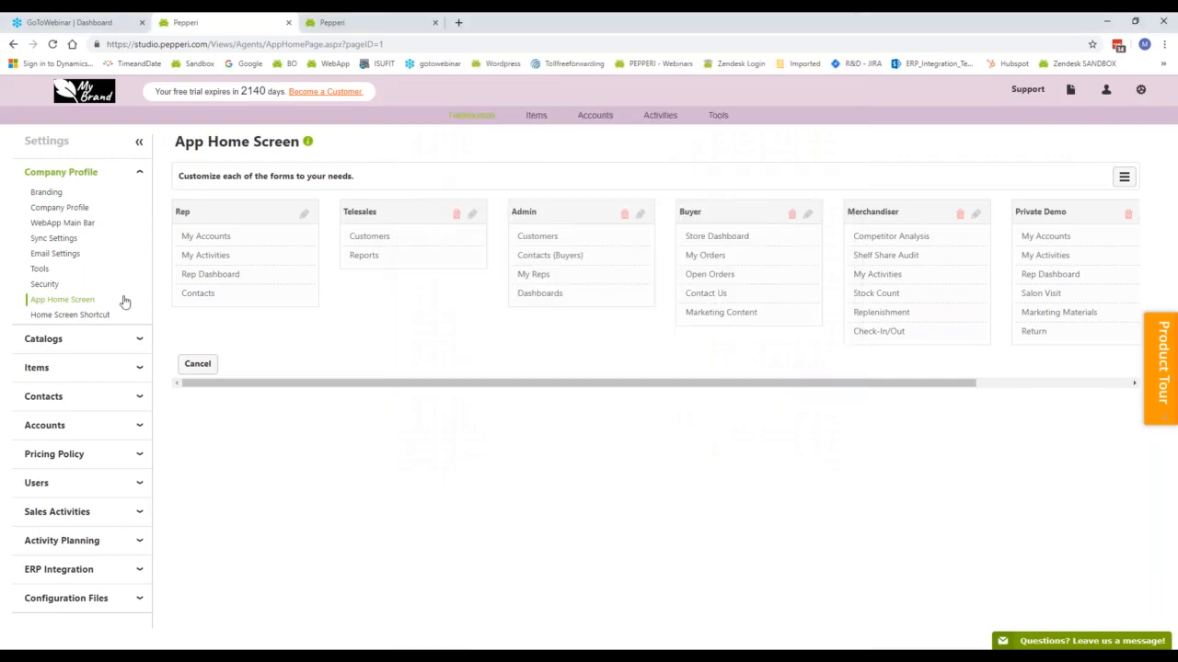
Open the Rep layout of the Home Screen Shortcut settings, inspect the Quick Order shortcut's name and cancel the edit
left_click(70, 315)
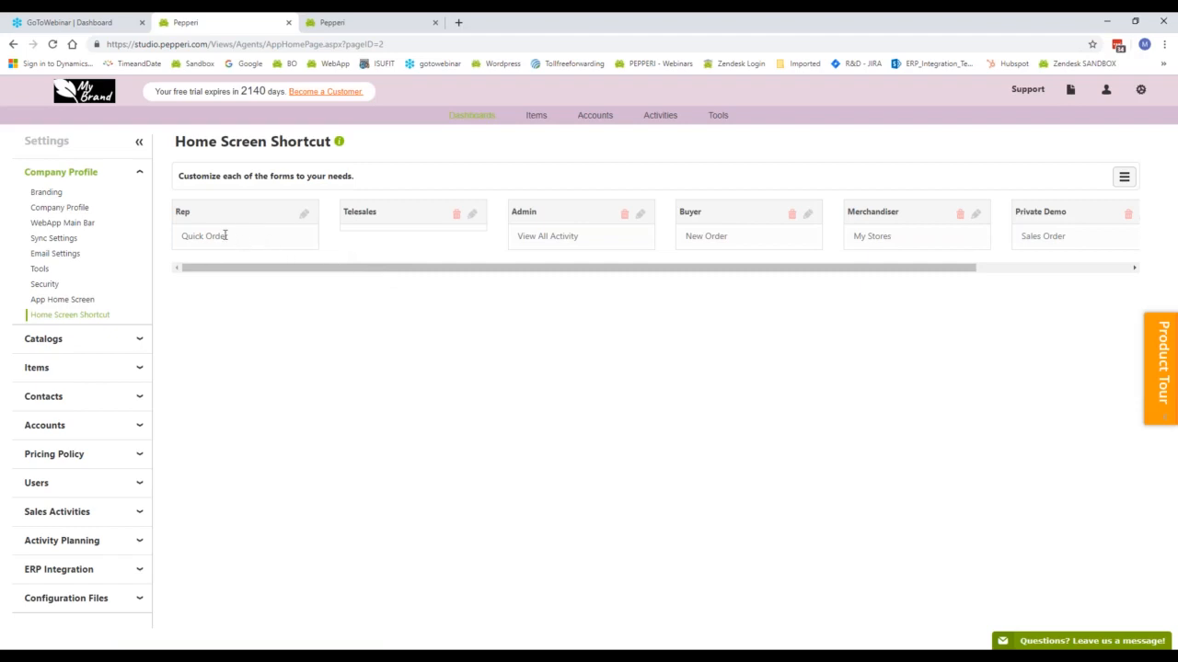
left_click(304, 213)
left_click(728, 252)
left_click_drag(647, 254, 369, 279)
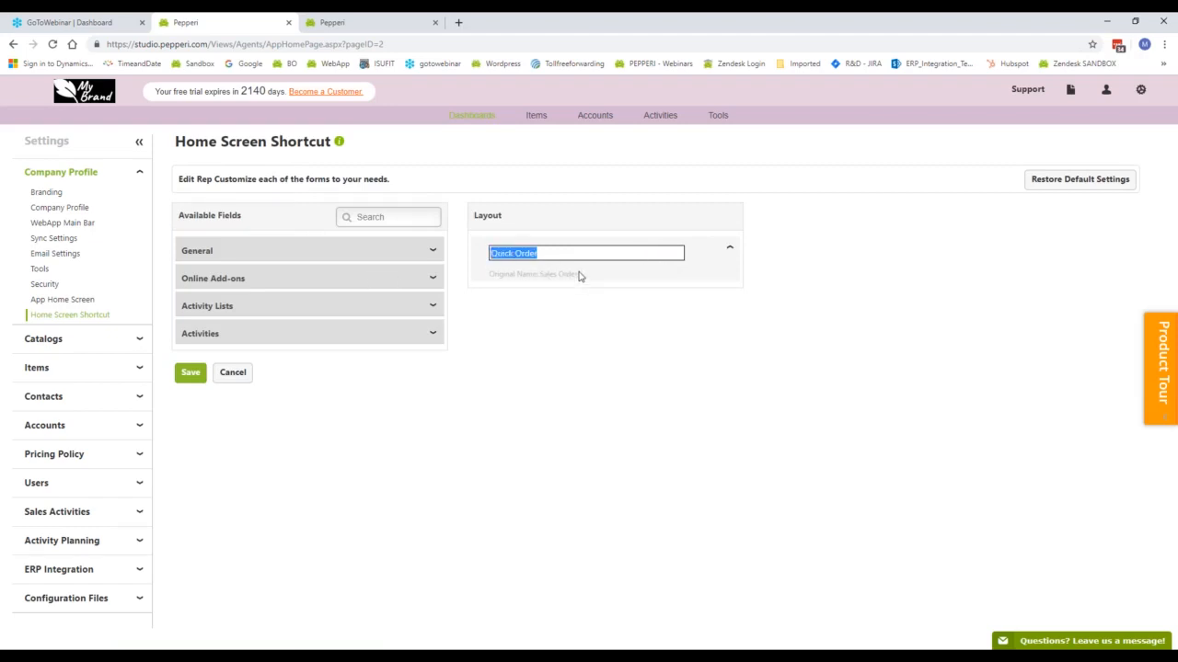
left_click_drag(564, 252, 457, 266)
left_click(233, 371)
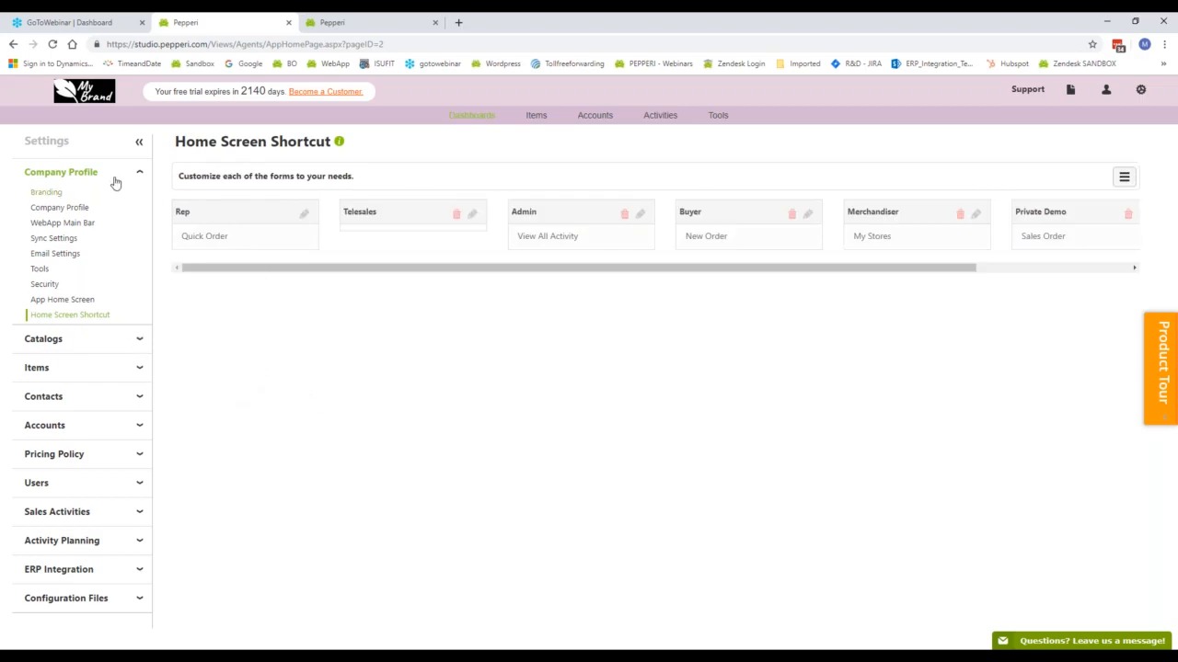
Switch to AirServer, open My Accounts on the mirrored tablet, and view the account information of A Las Vegas Salon 1
key("alt+Tab")
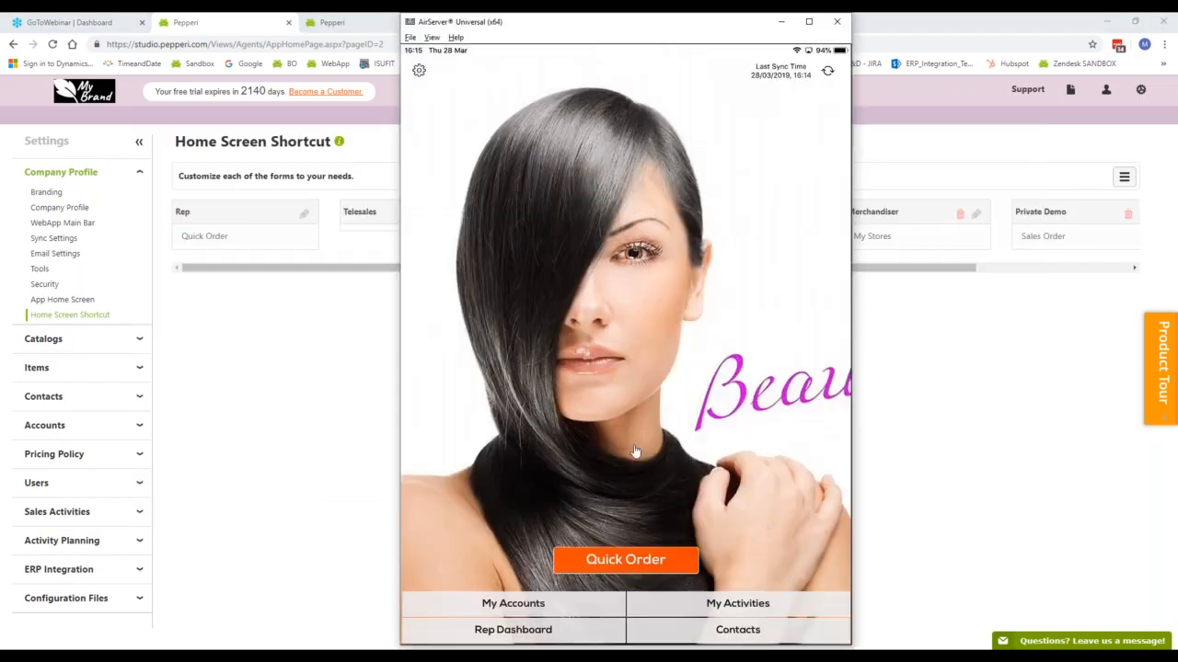
left_click(506, 605)
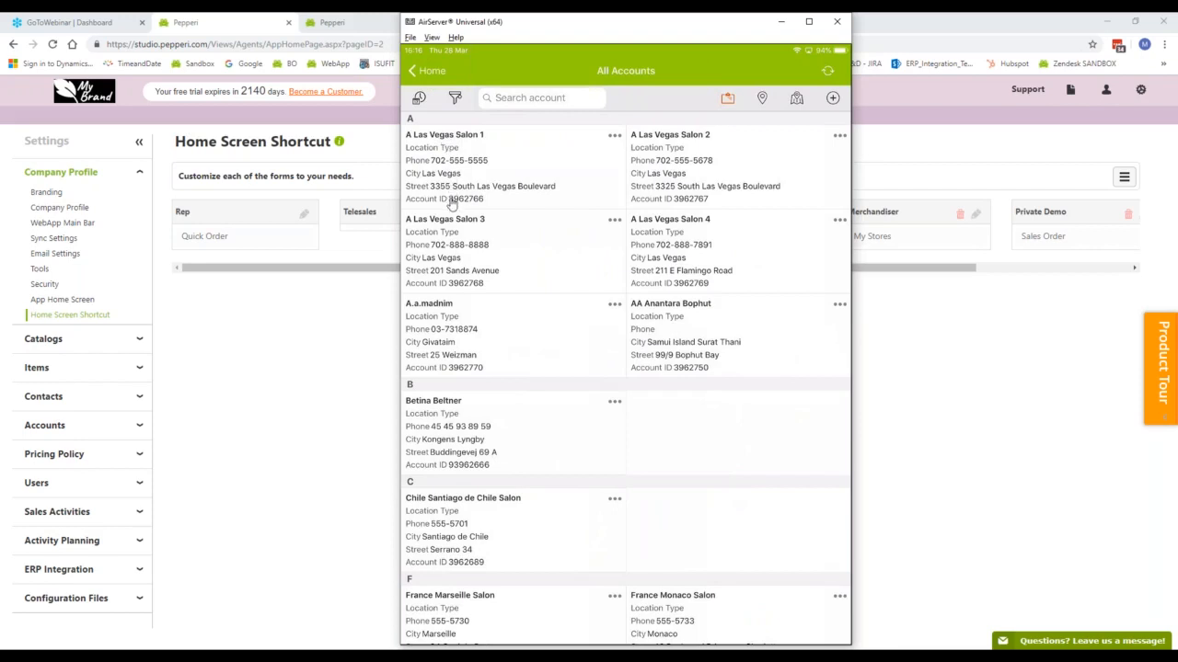
left_click(615, 138)
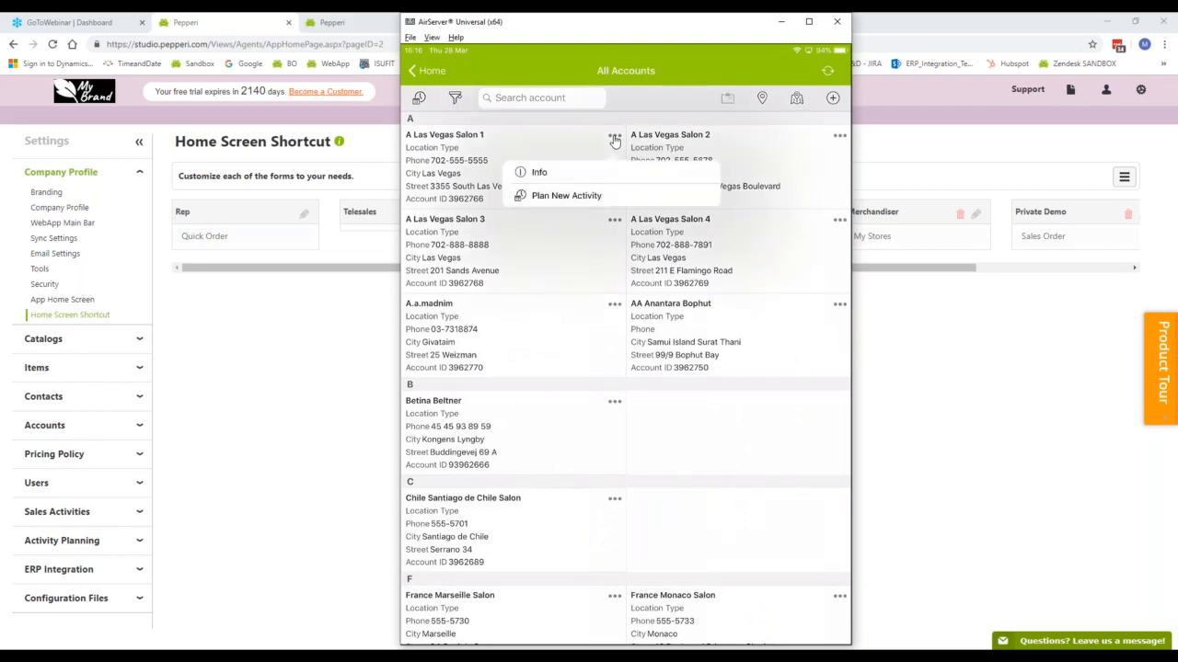
left_click(538, 172)
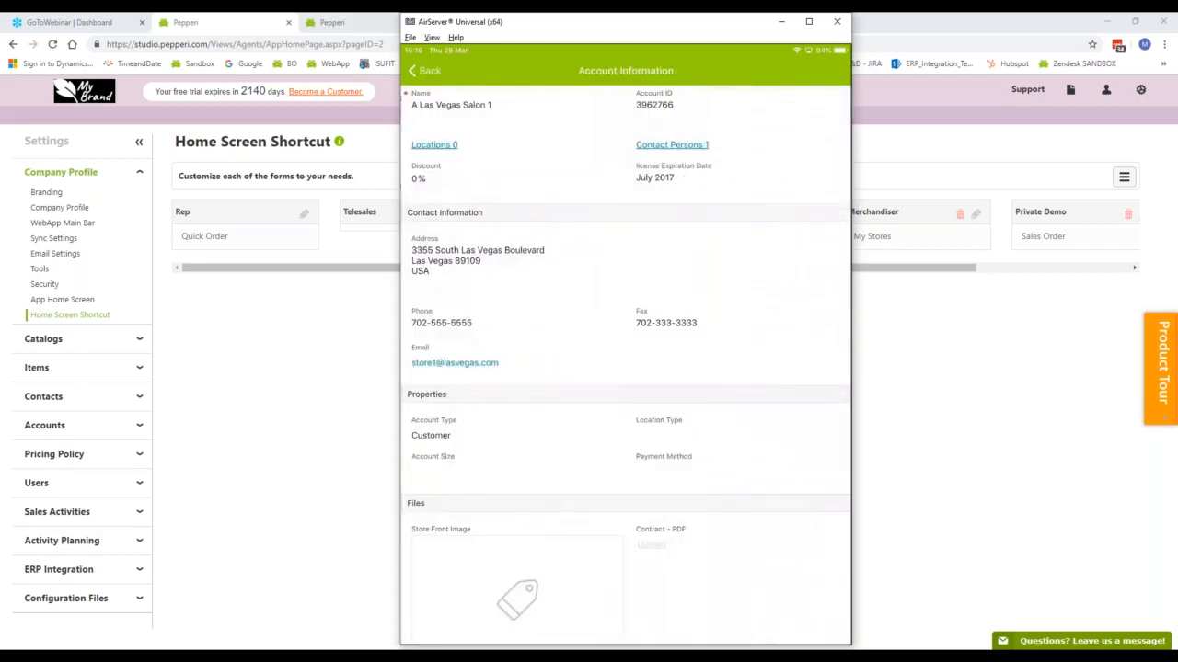
scroll(625, 365, "down", 1)
scroll(625, 364, "up", 1)
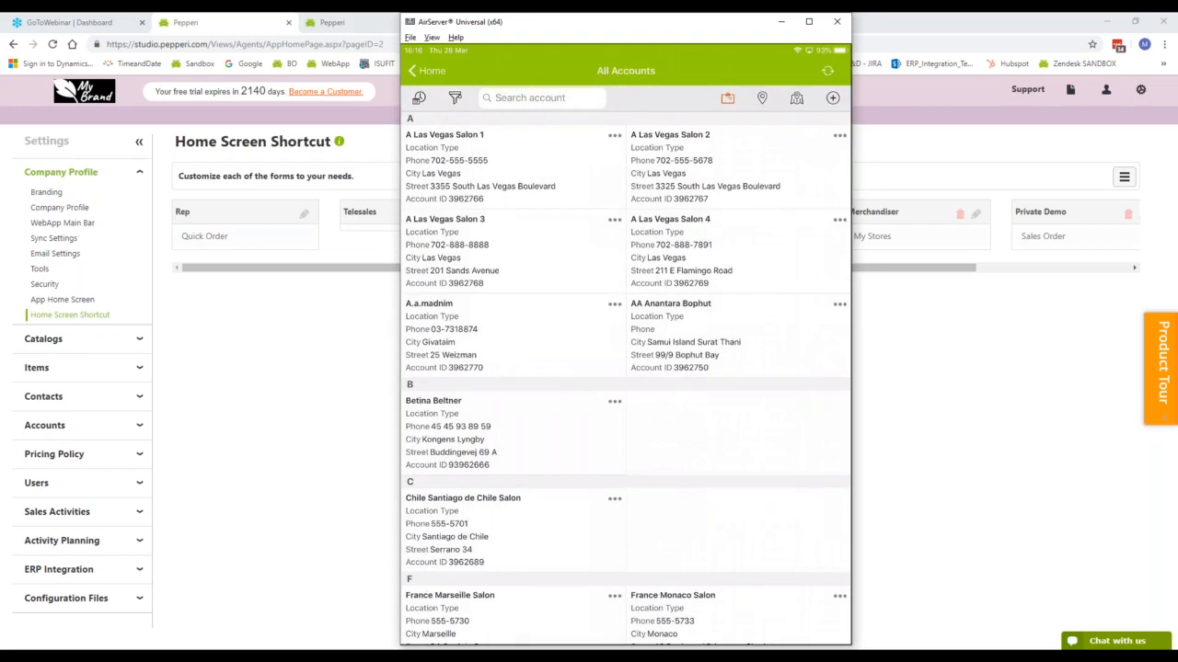
View the accounts sorted by proximity and on the map in the tablet app
left_click(764, 99)
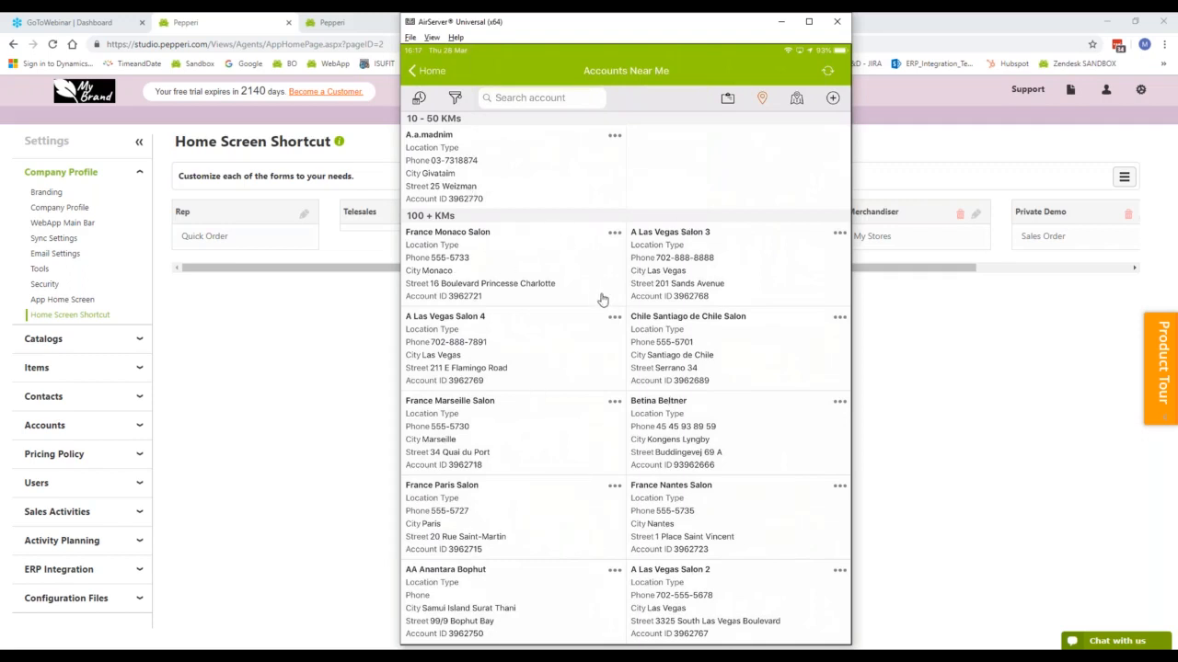
scroll(602, 300, "up", 2)
left_click(796, 98)
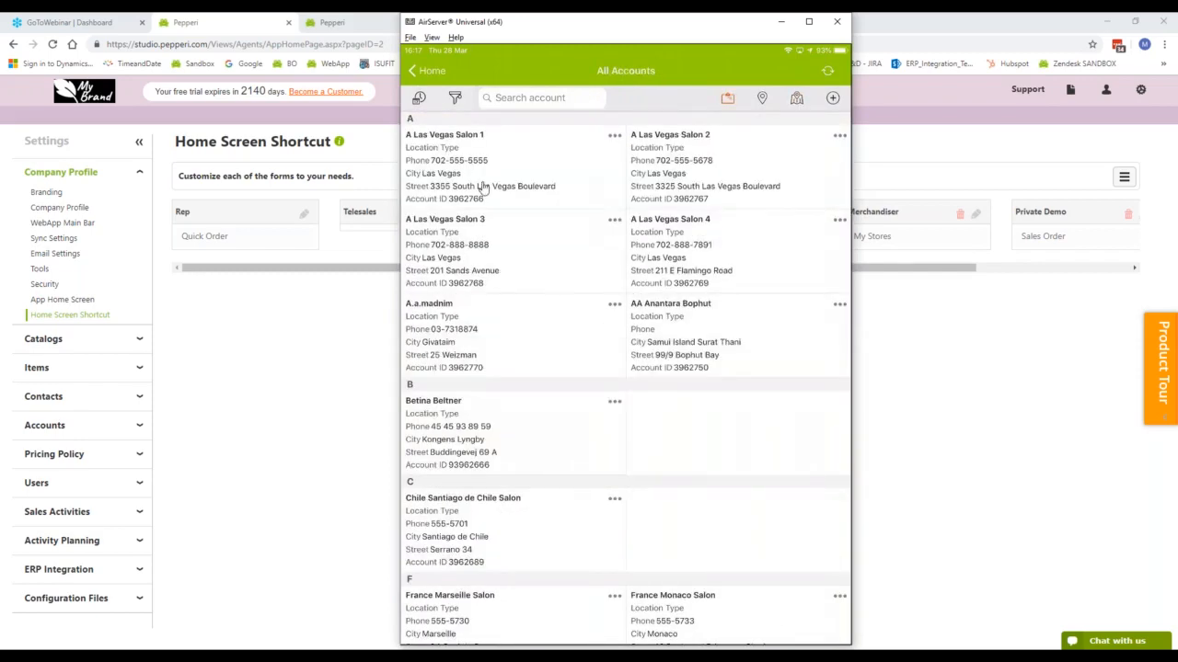
Open the accounts' Card Layout settings in the browser and compare the Rep fields with the account cards on the mirrored tablet
left_click(71, 425)
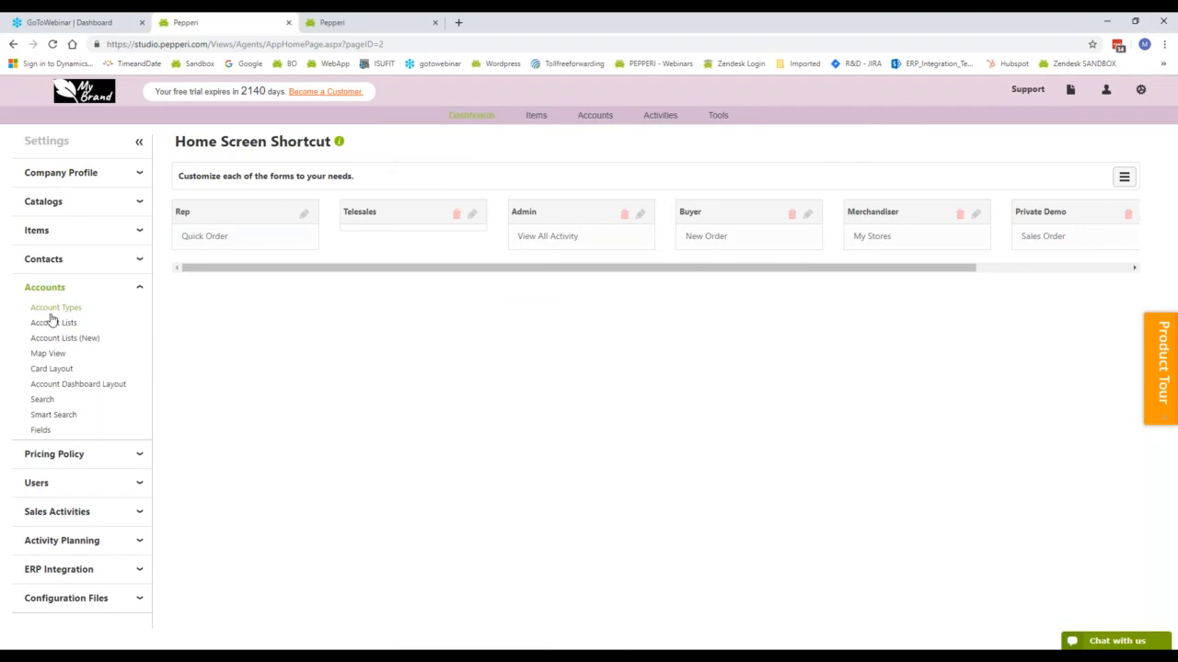
left_click(53, 370)
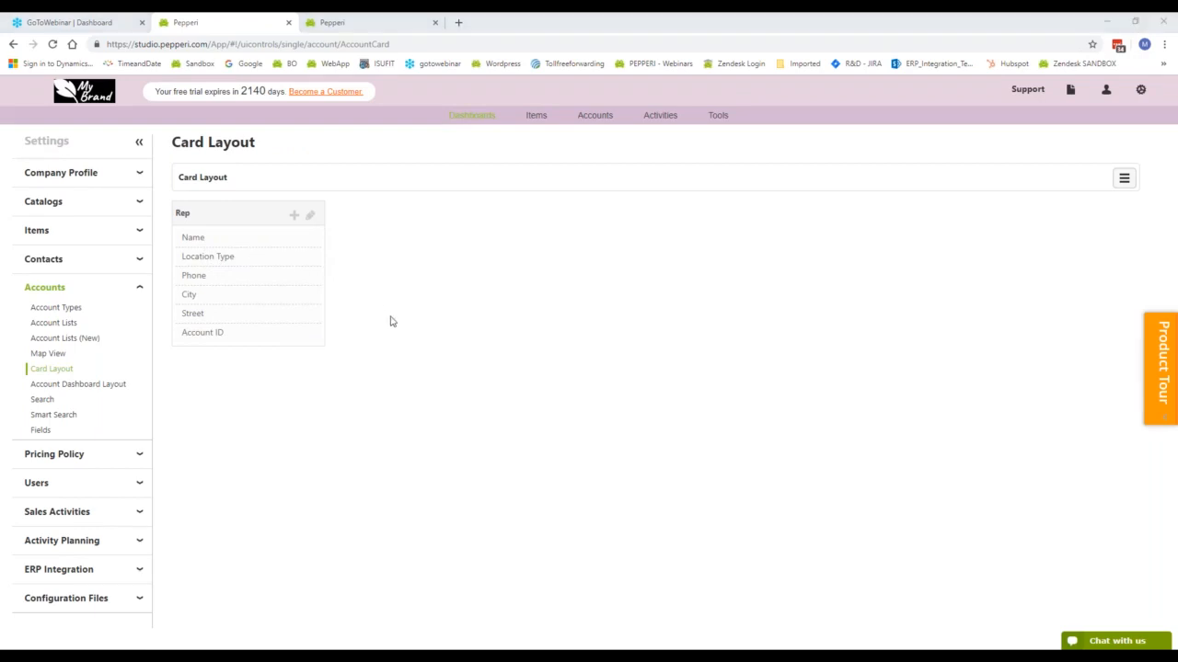
key("alt+Tab")
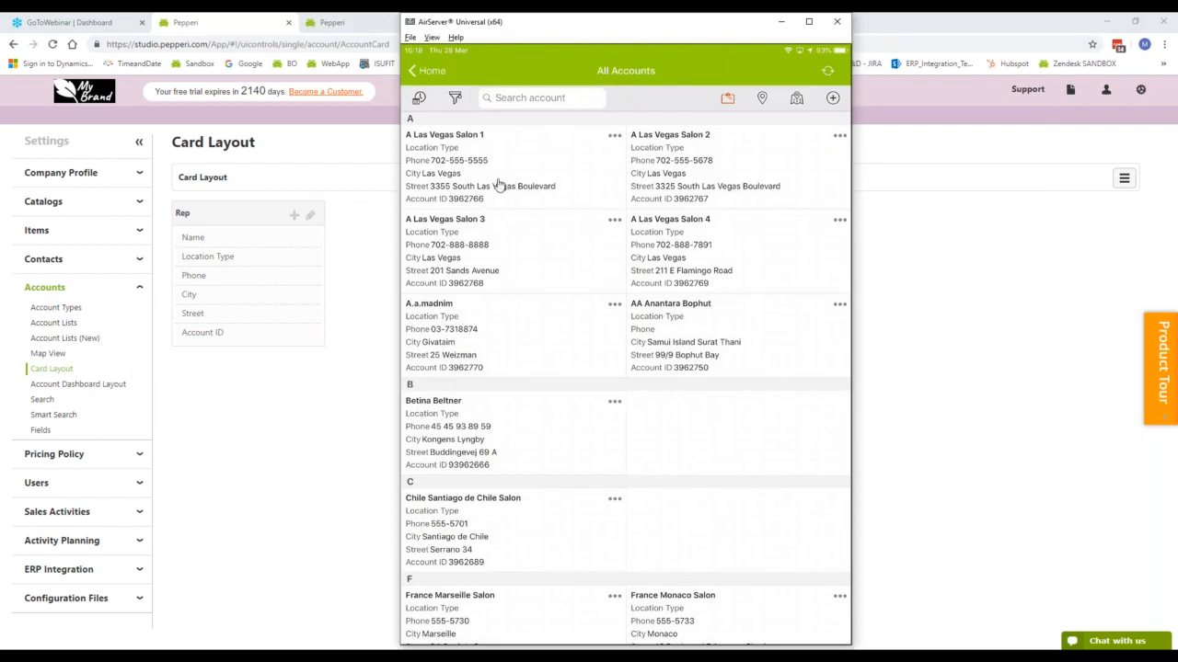
left_click(257, 404)
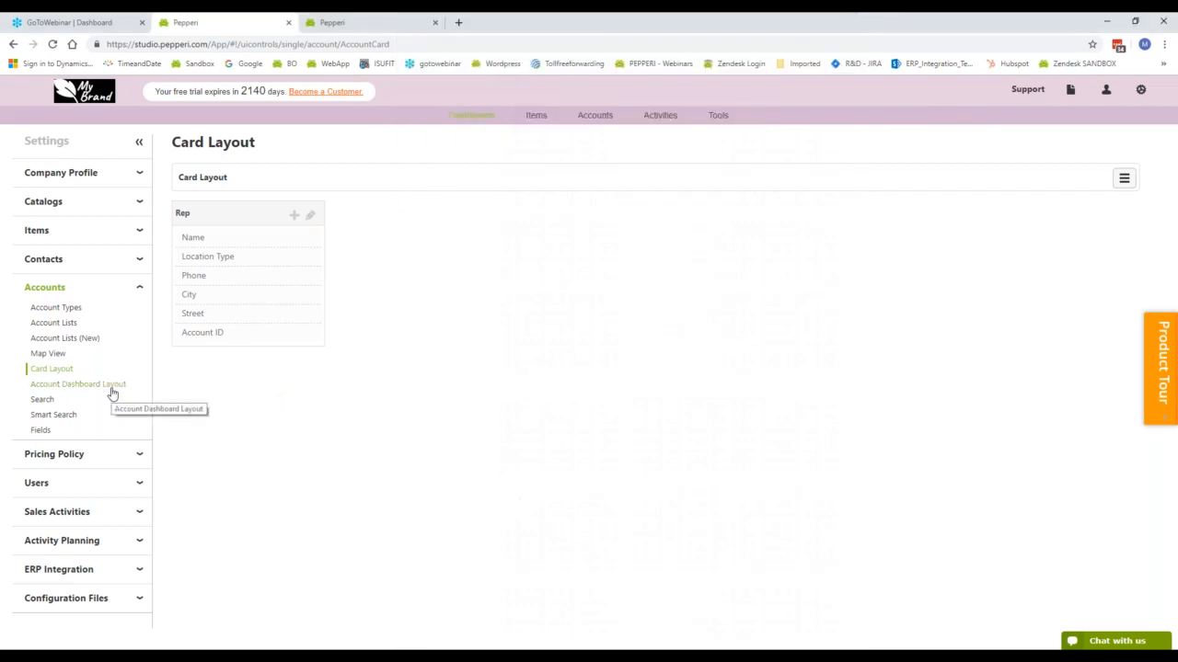
In the accounts' Map View settings, define the pin color by Prop_2 and color Customer cyan and Lead dark teal
left_click(56, 356)
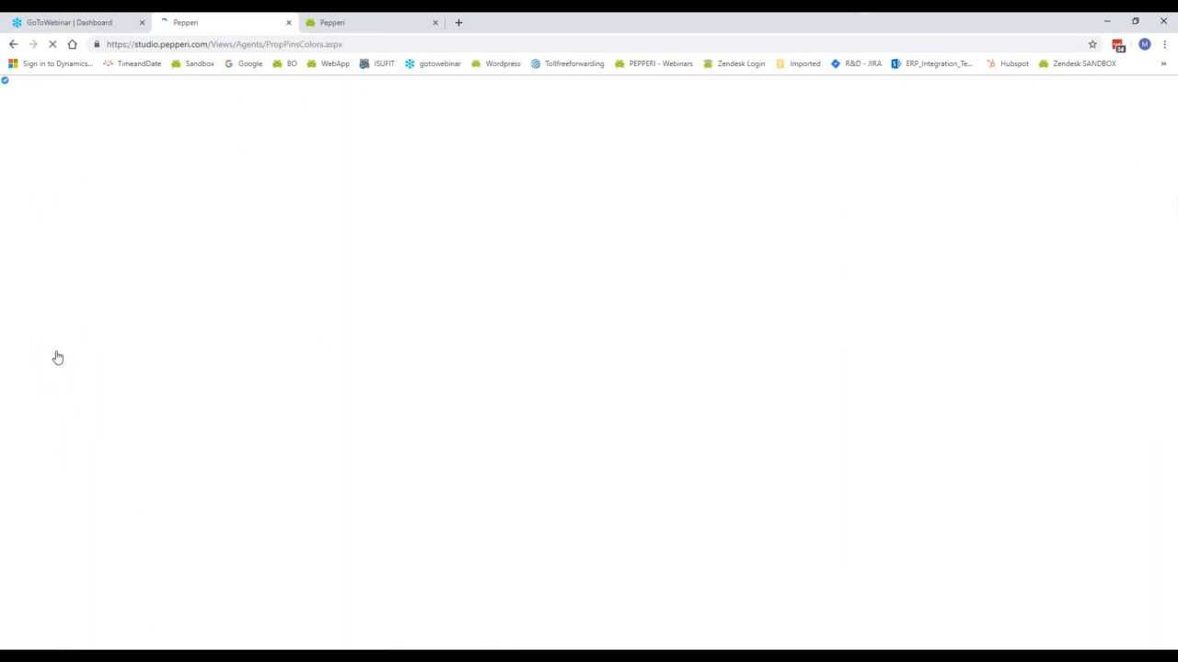
left_click(206, 194)
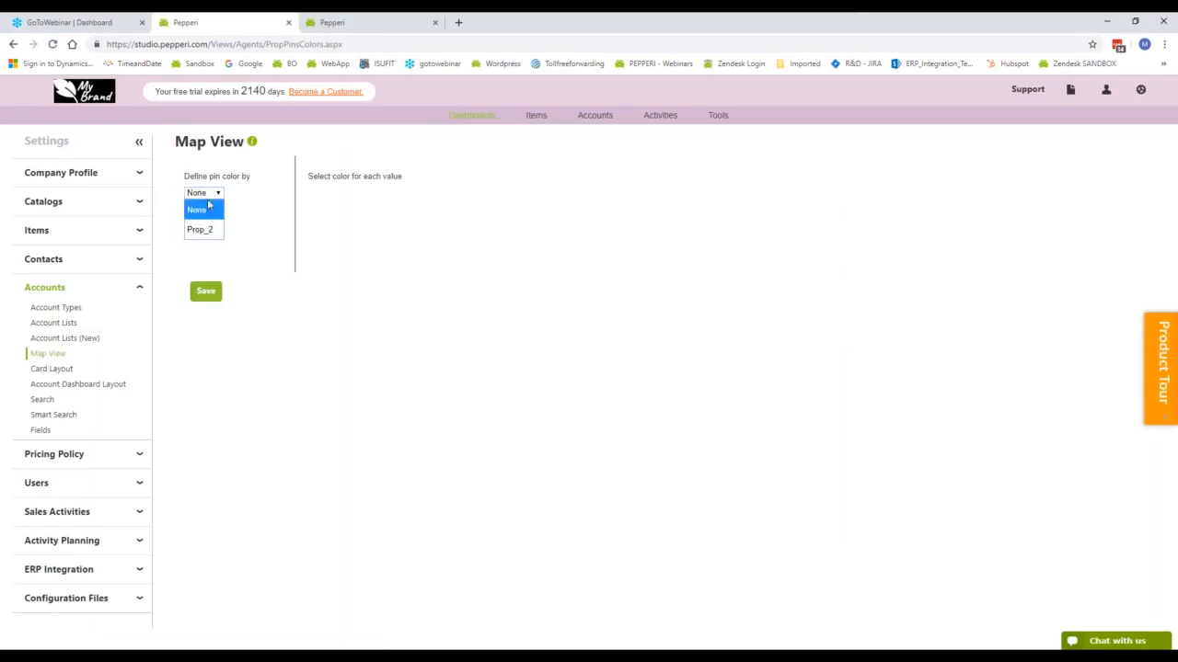
left_click(204, 228)
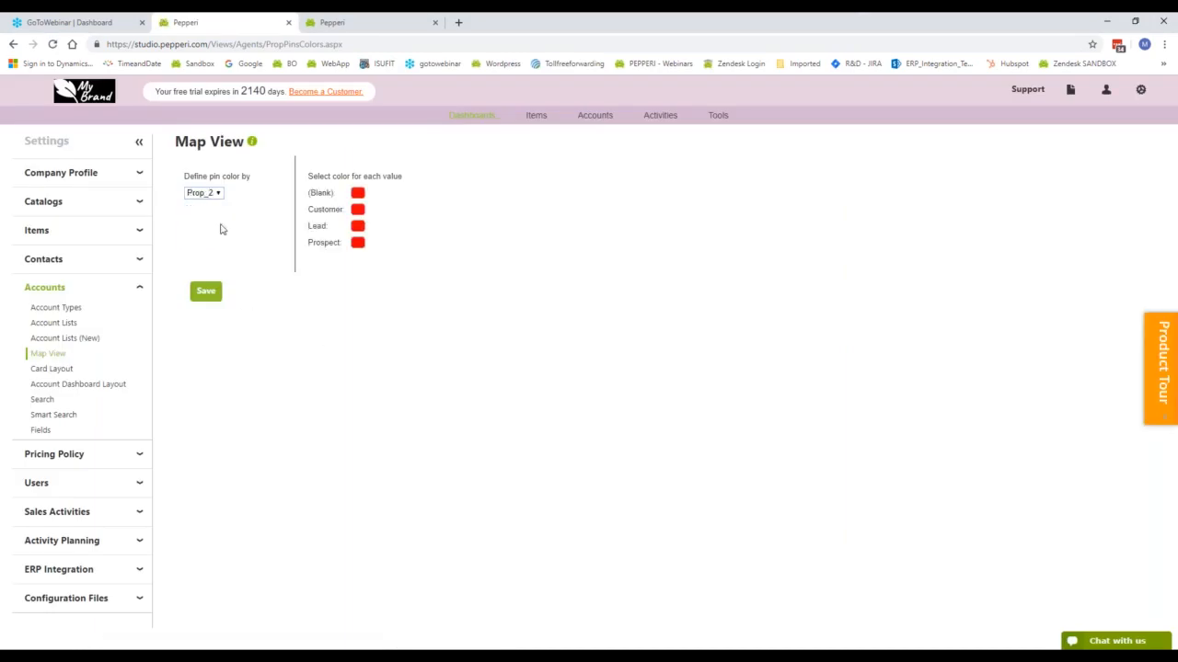
left_click(358, 225)
left_click(390, 227)
left_click(358, 226)
left_click(415, 244)
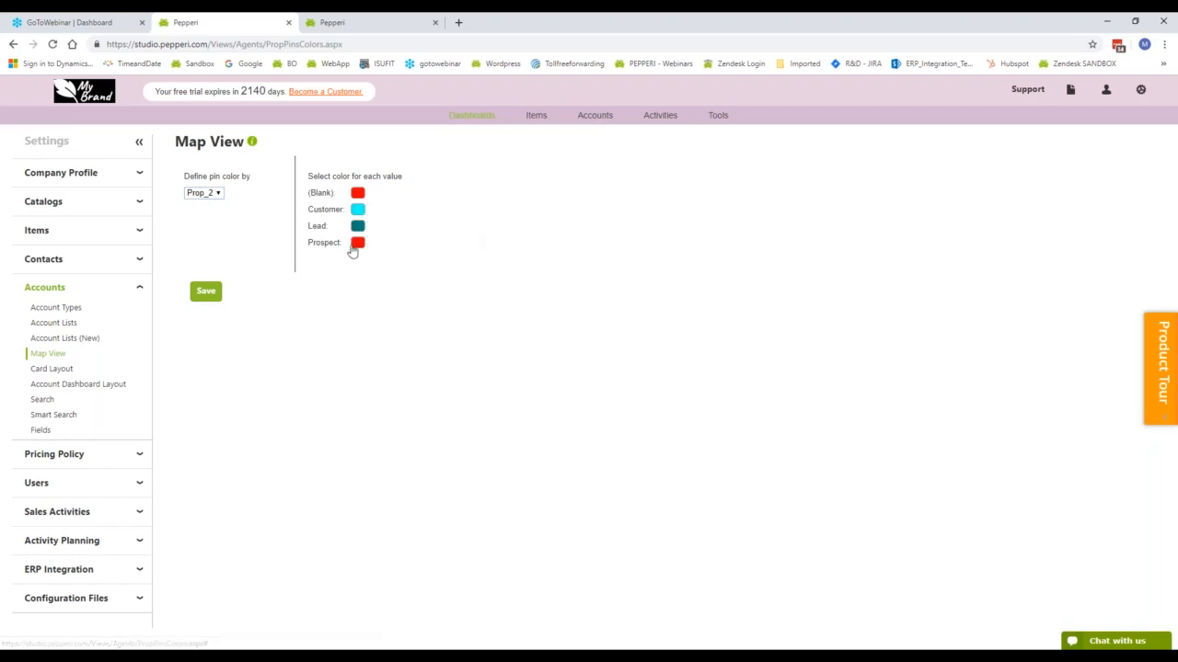
Set the pin color for blank values to white and save the Map View settings
left_click(358, 193)
left_click(389, 210)
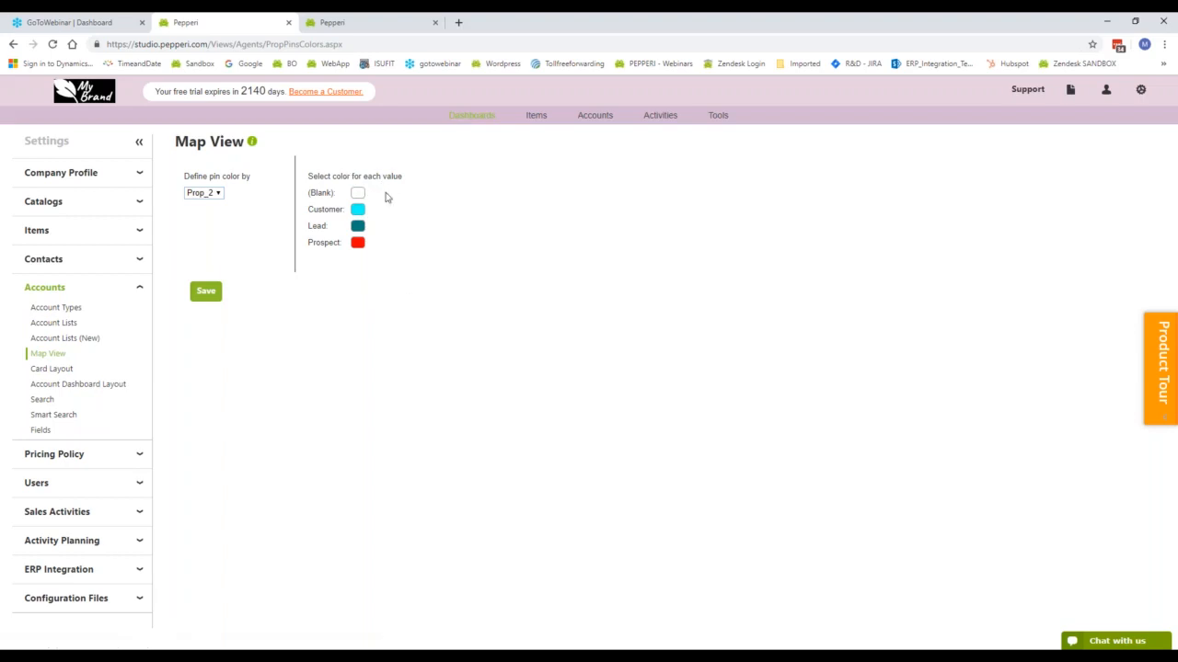
left_click(218, 291)
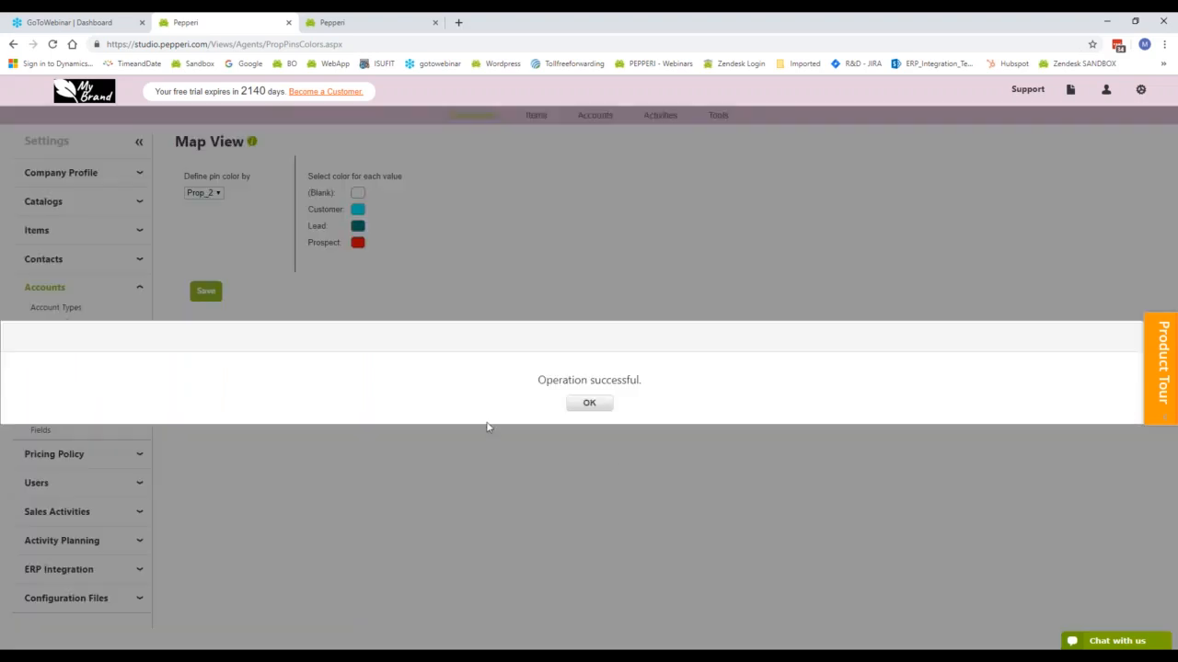
left_click(579, 403)
Switch to AirServer, filter the tablet's account list by account type and account size, and clear the filters
key("alt+Tab")
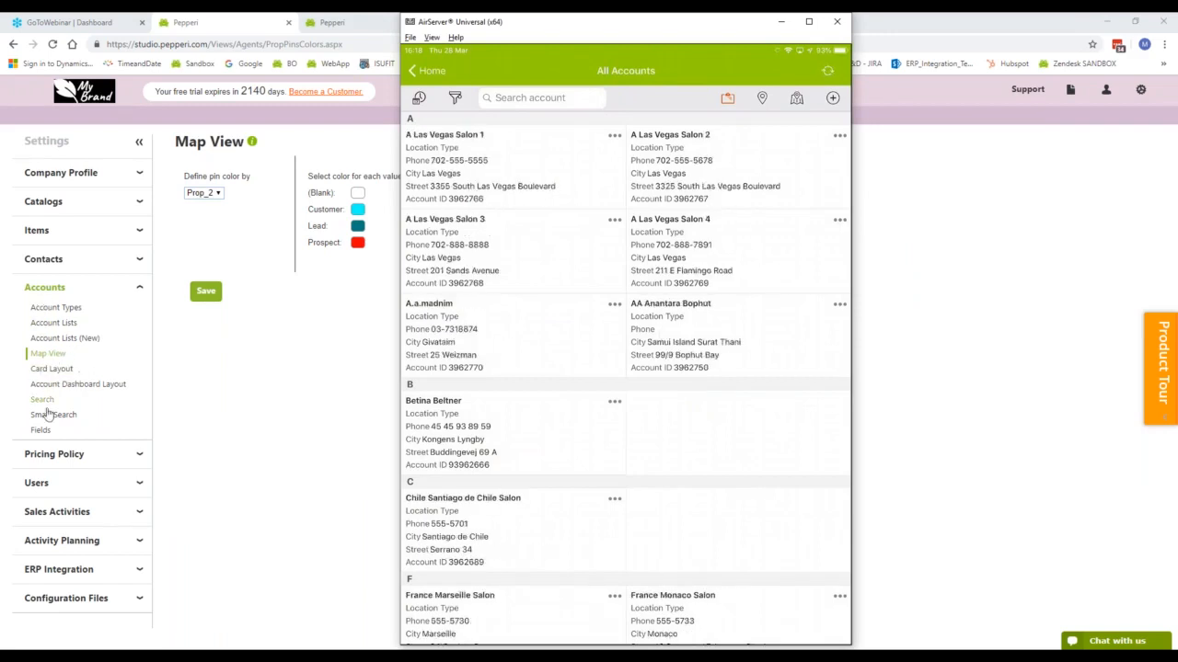
left_click(455, 98)
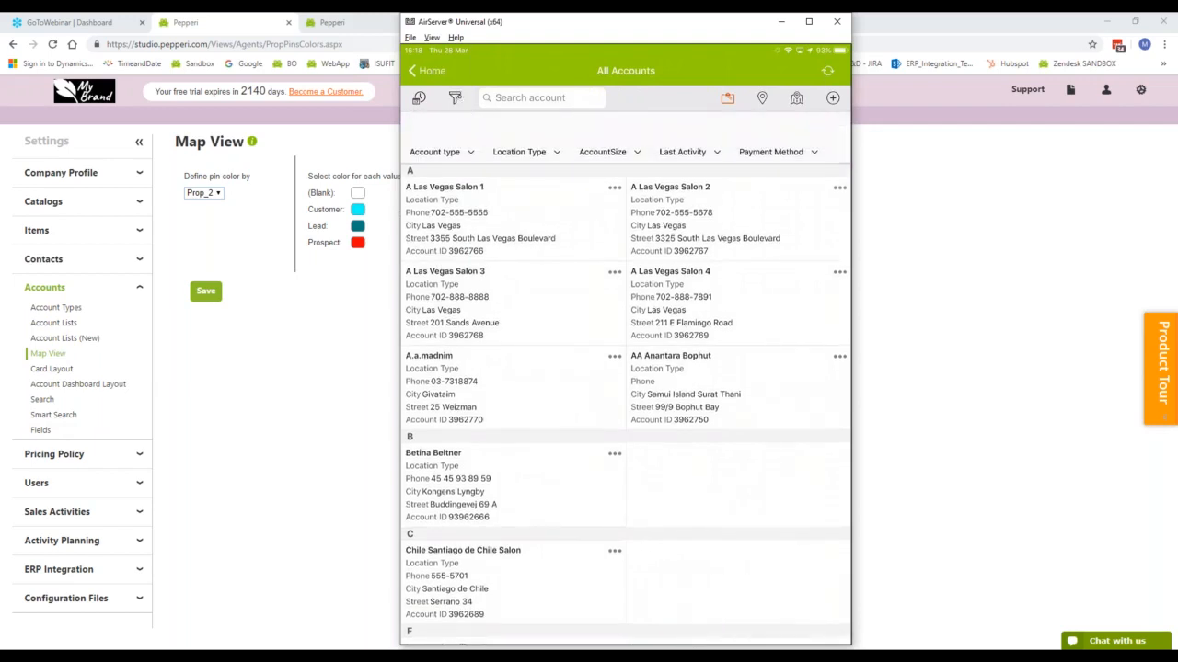
left_click(442, 152)
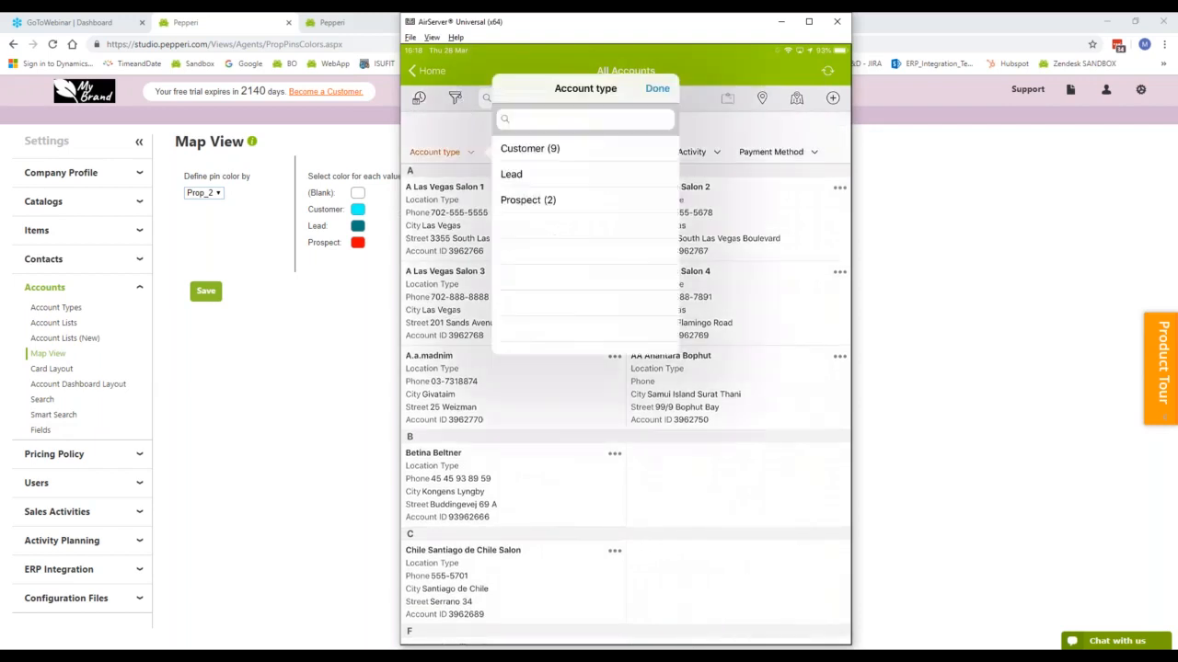
left_click(585, 175)
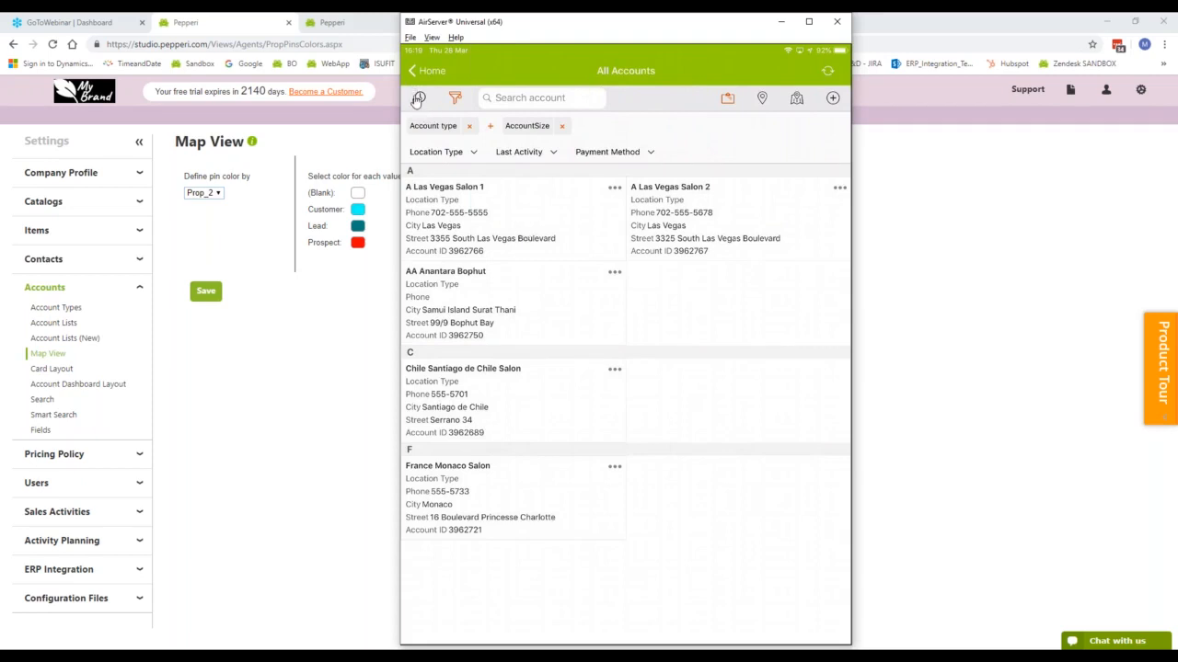
left_click(418, 99)
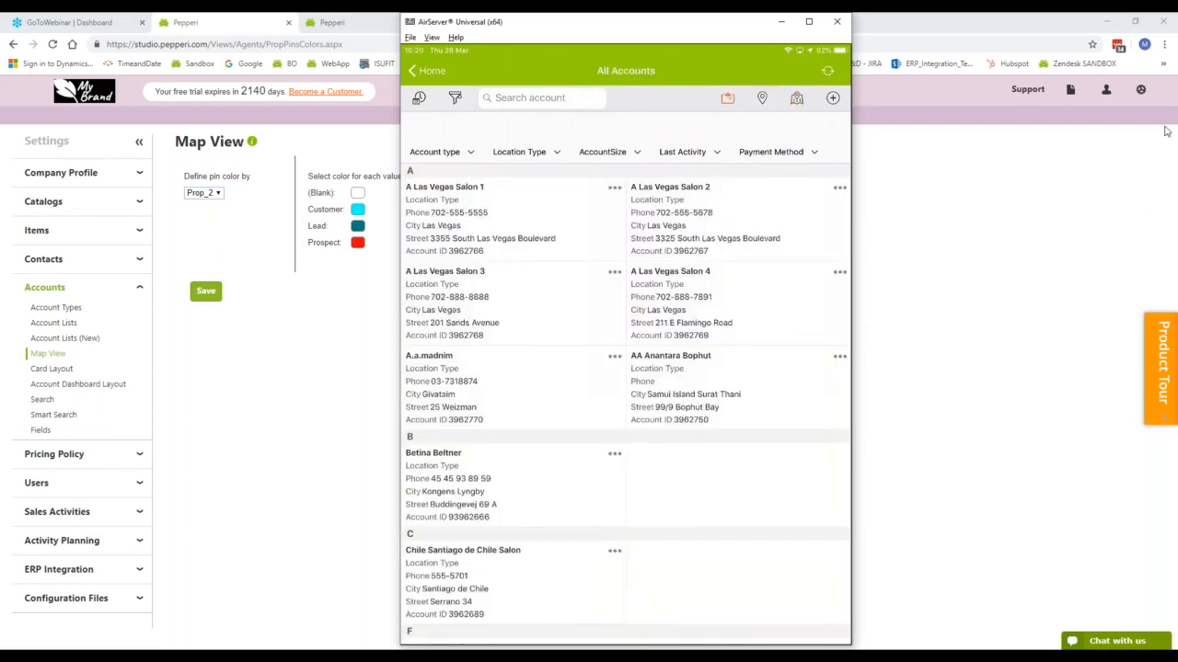
left_click(991, 348)
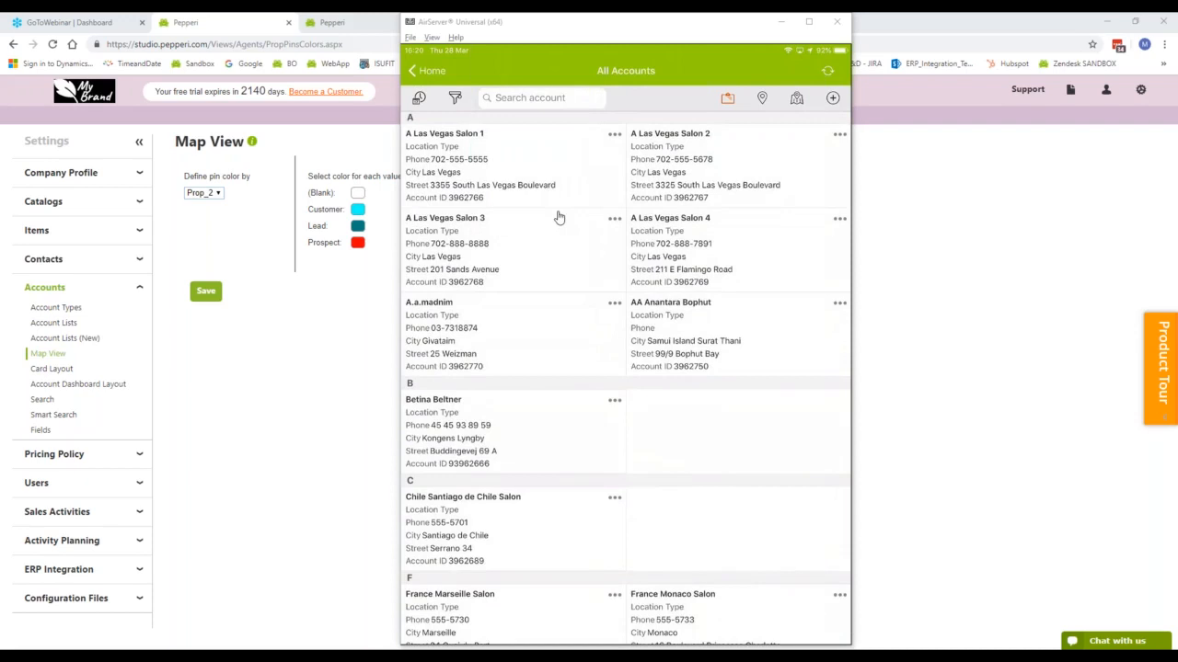
View the A Las Vegas Salon 1 dashboard on the tablet, and open the Rep Activities Toolbar in the browser's Account Dashboard Layout for editing
left_click(505, 173)
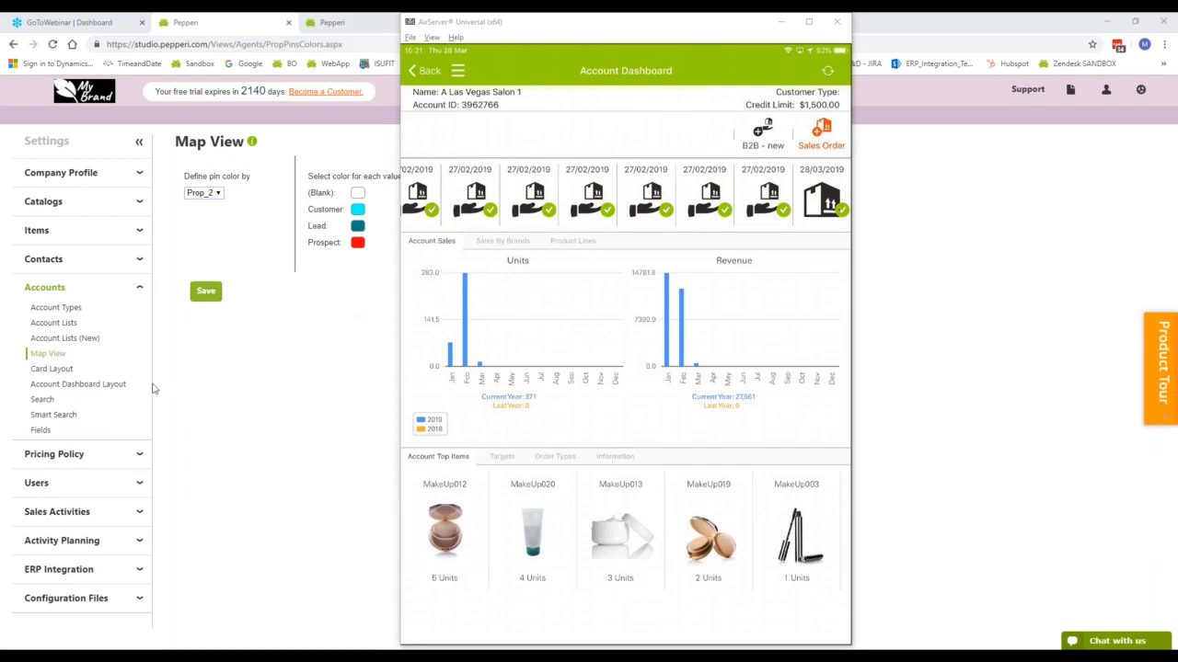
left_click(97, 390)
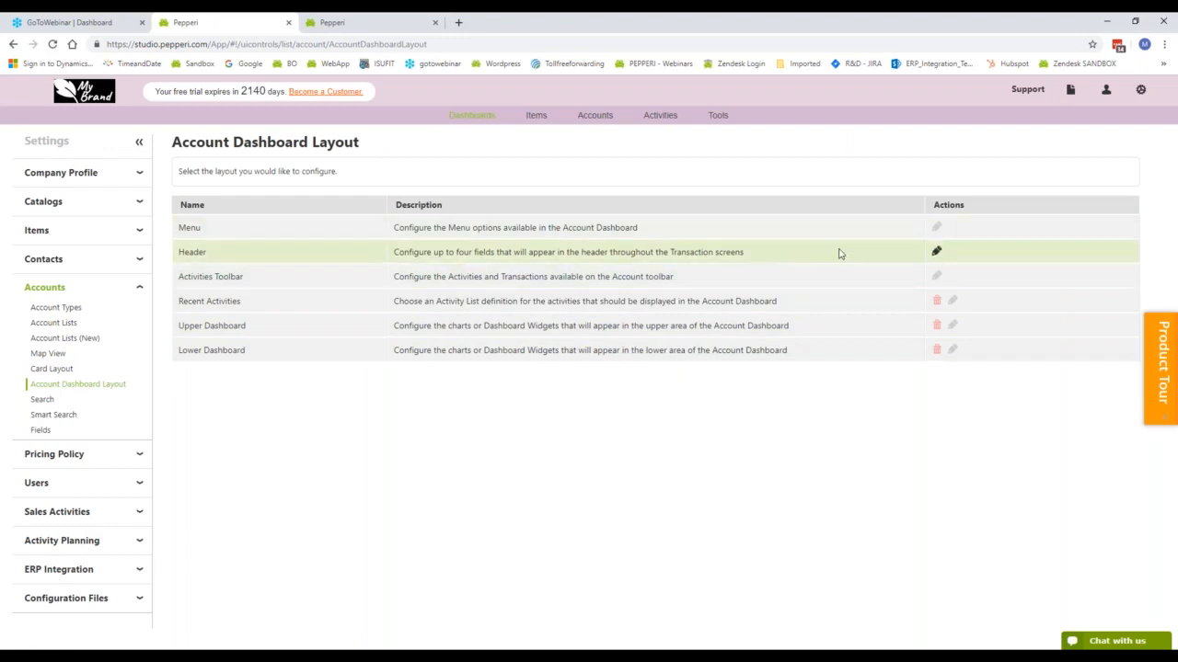
left_click(936, 278)
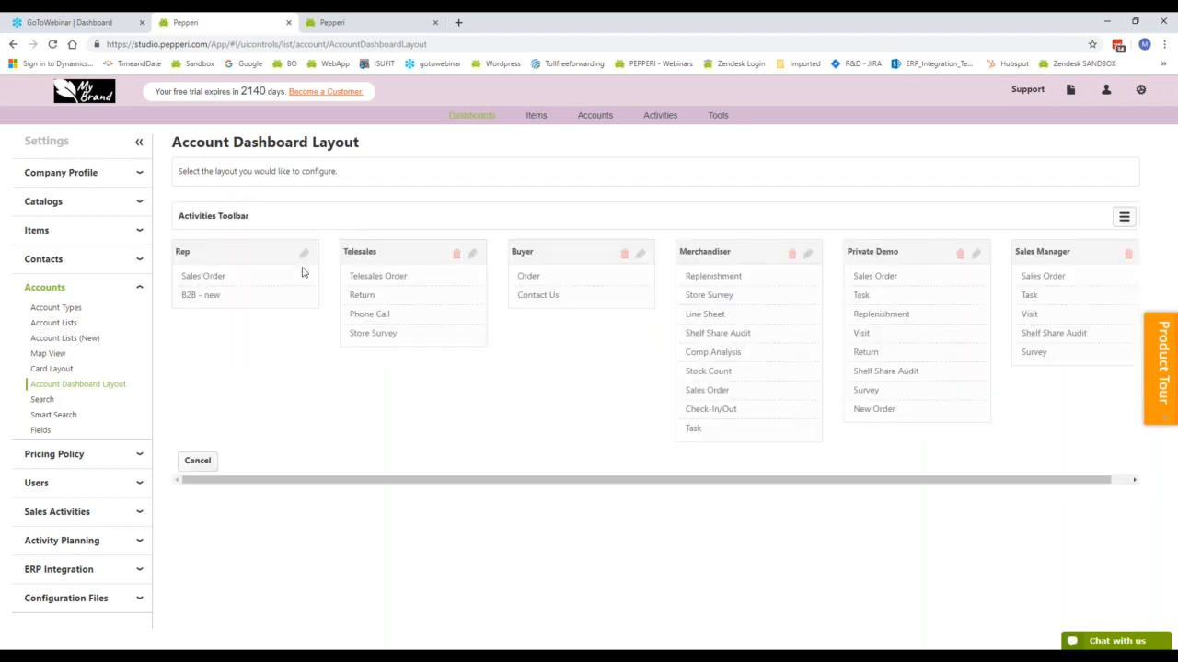
left_click(303, 254)
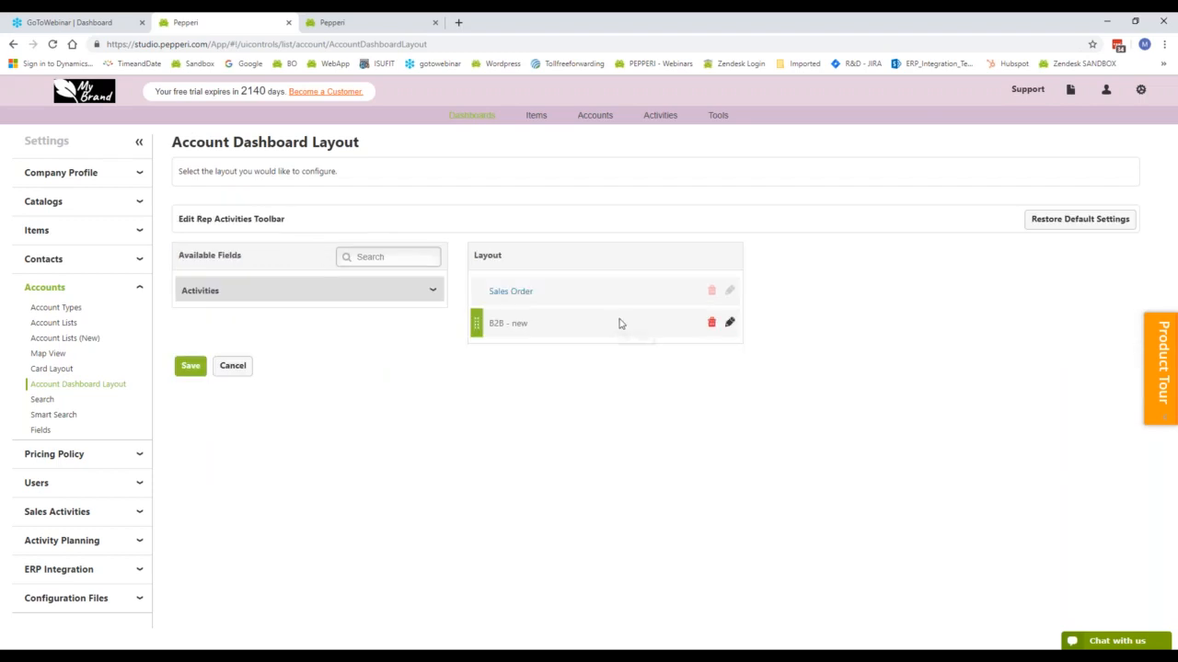
Remove B2B - new from the Rep Activities Toolbar layout and add Return, Store Survey and Picture
left_click(711, 321)
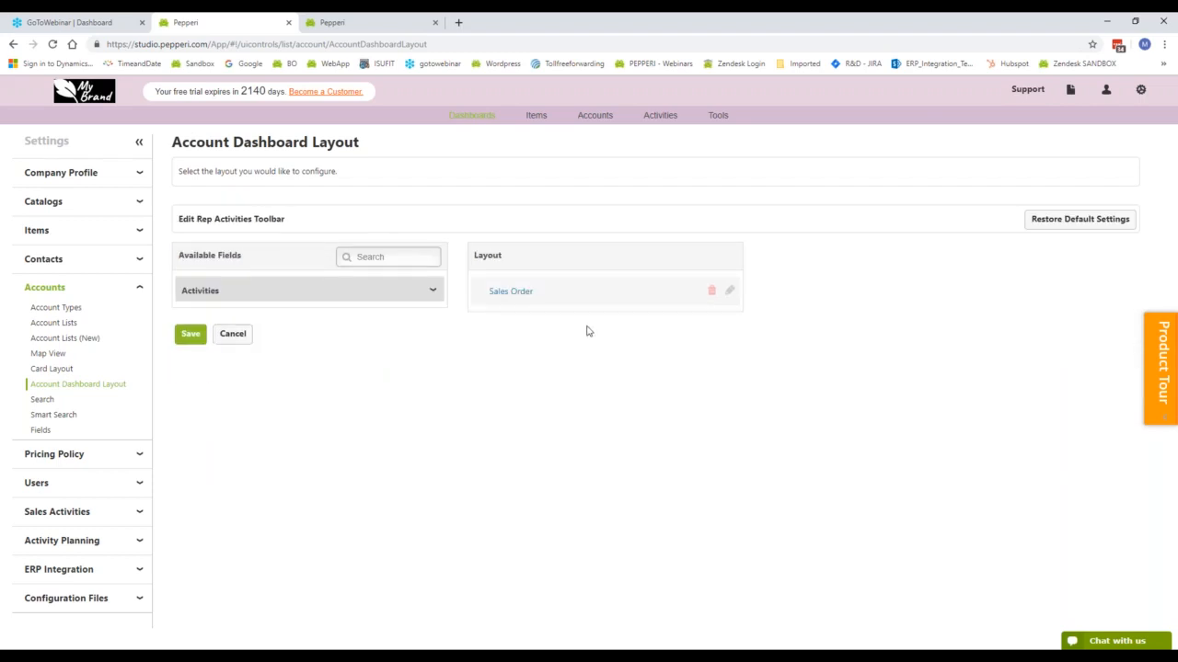
left_click(411, 293)
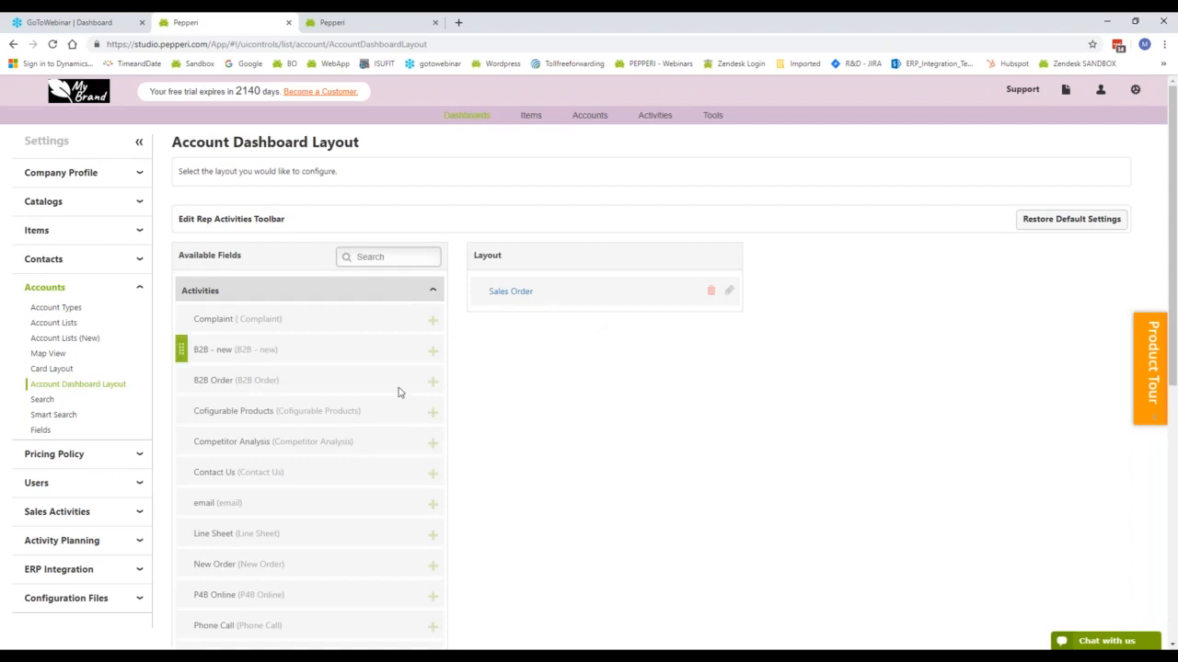
scroll(412, 455, "down", 1)
scroll(412, 456, "down", 3)
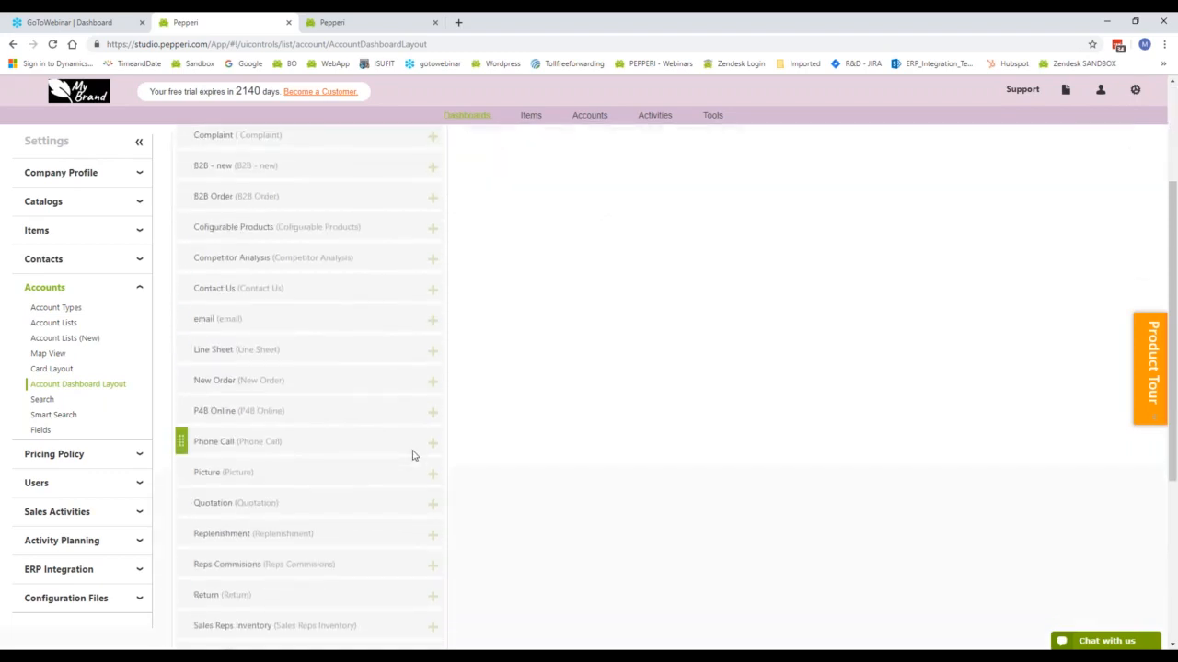
scroll(412, 455, "down", 2)
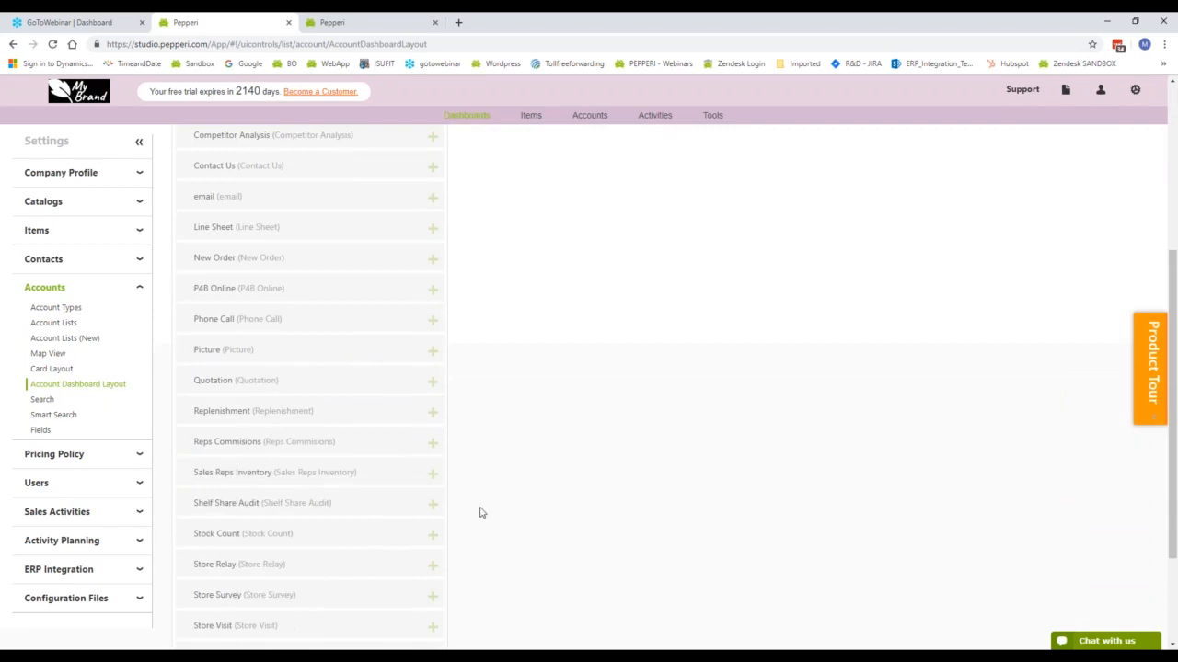
scroll(460, 506, "down", 2)
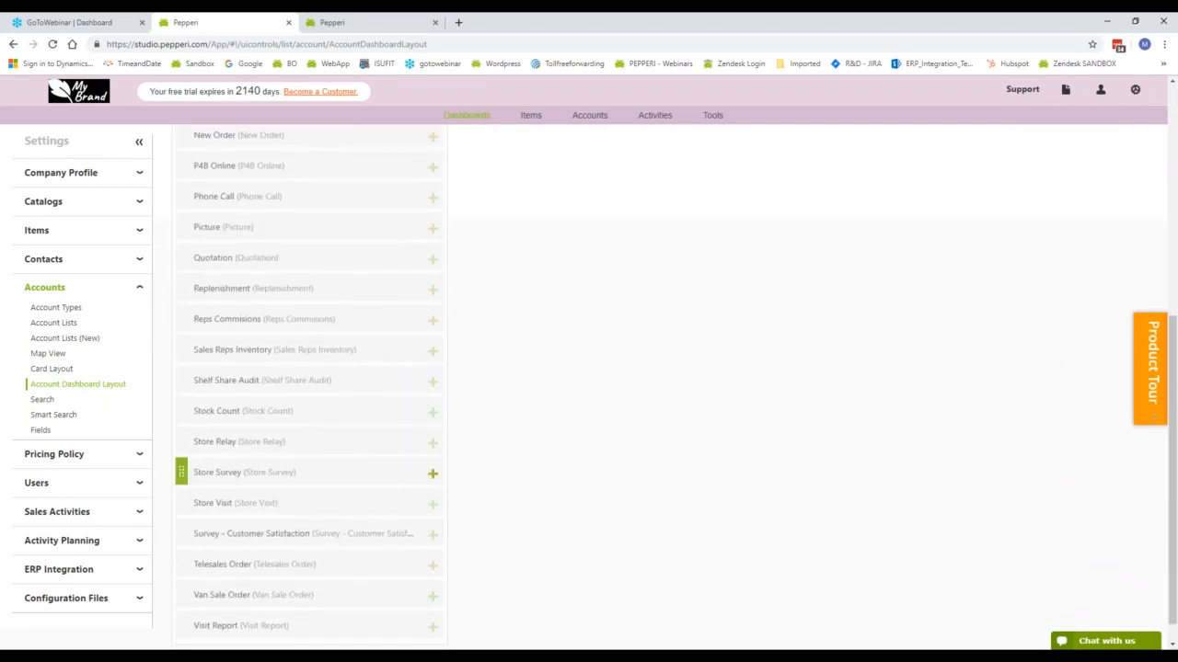
left_click(433, 473)
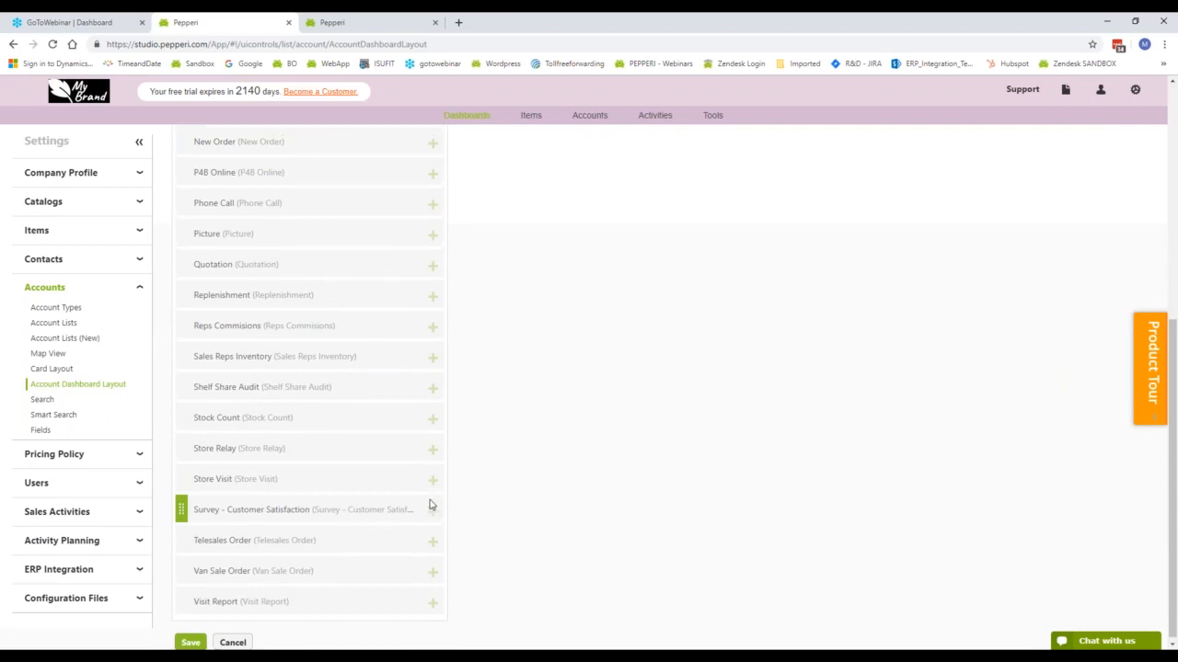
scroll(432, 414, "up", 1)
left_click(433, 292)
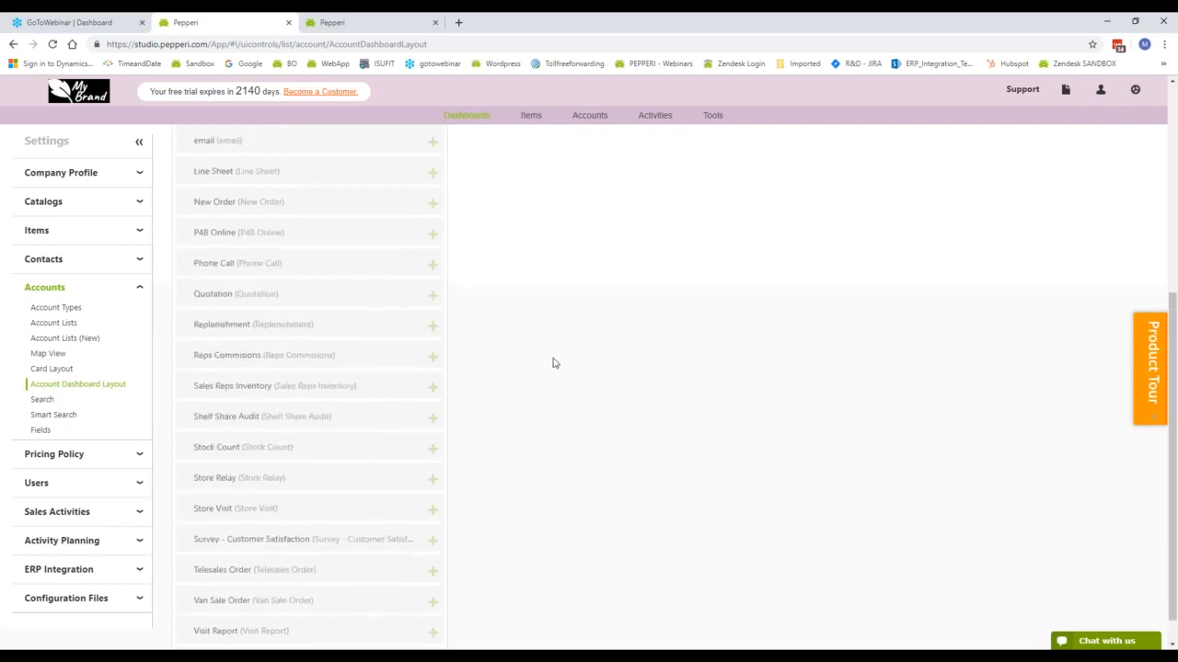
scroll(552, 362, "up", 4)
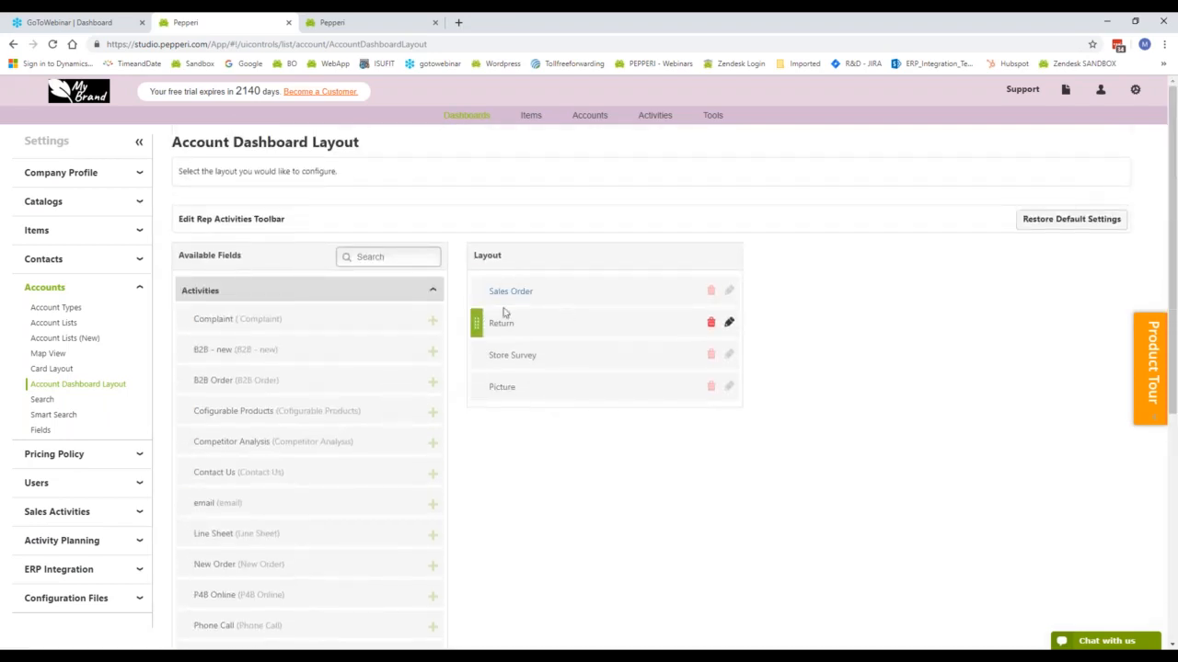
Save the Rep Activities Toolbar layout and switch to the tablet view in AirServer
left_click(432, 291)
left_click(188, 429)
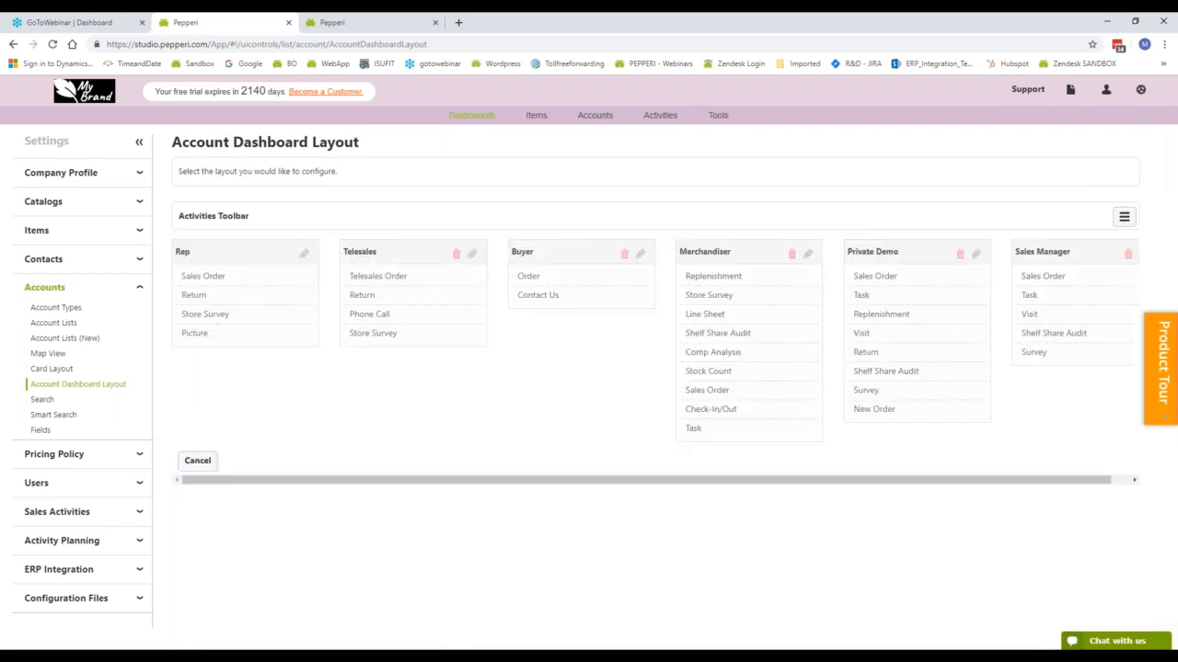
key("alt+Tab")
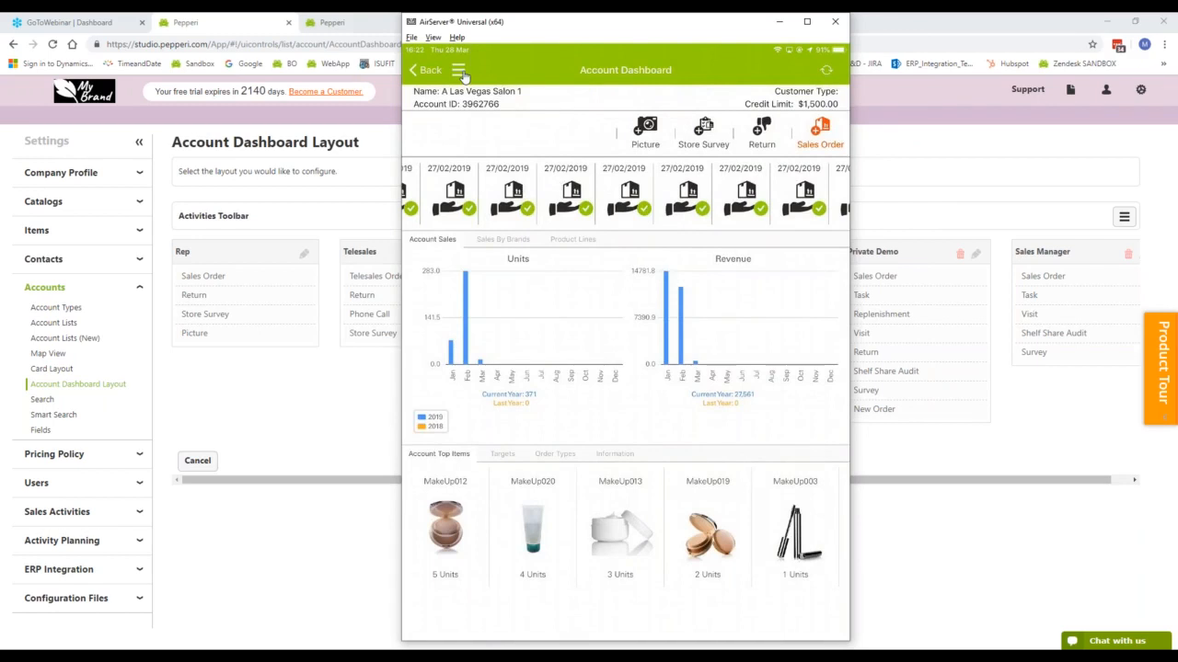
Open the account activities of A Las Vegas Salon 1 on the tablet and view the remaining transaction columns
left_click(460, 73)
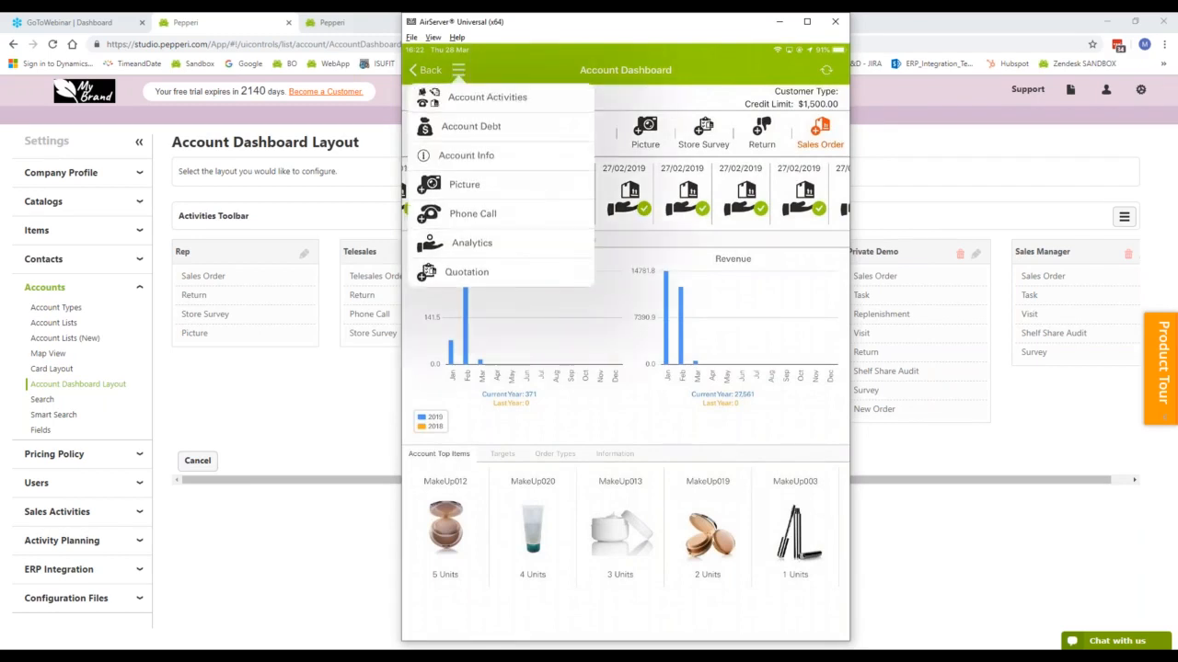
left_click(488, 97)
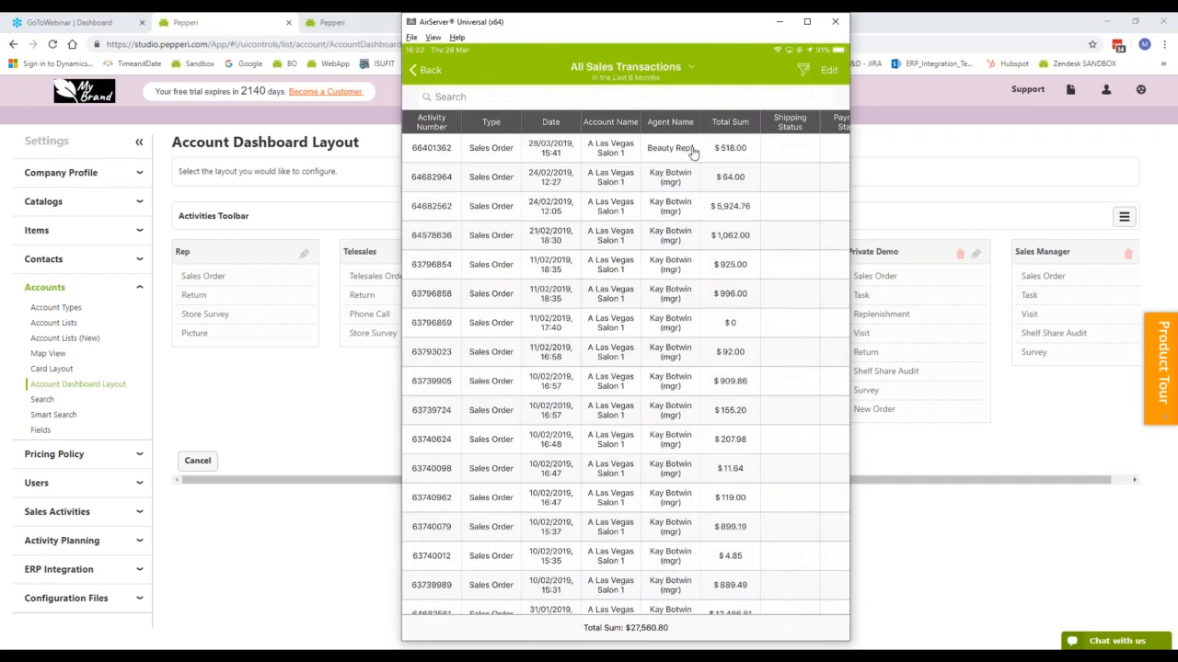
scroll(694, 153, "right", 1)
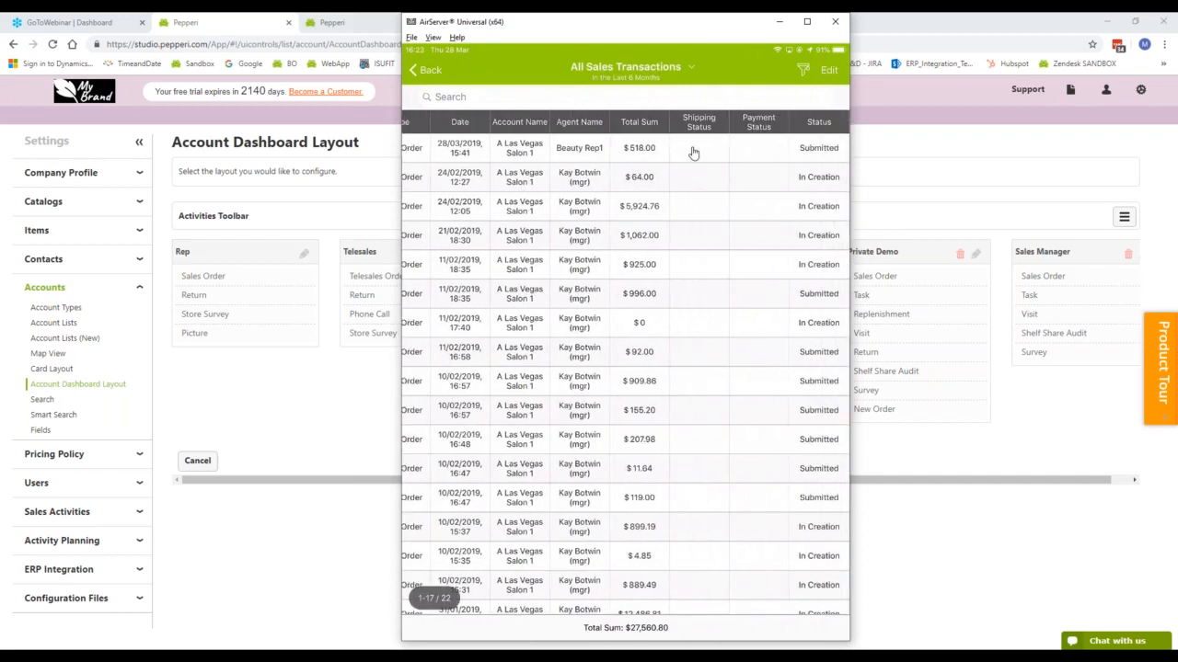
Browse the account's Store Surveys, Visits, All Activities and All Sales Transactions lists, and return to the account dashboard
left_click(694, 153)
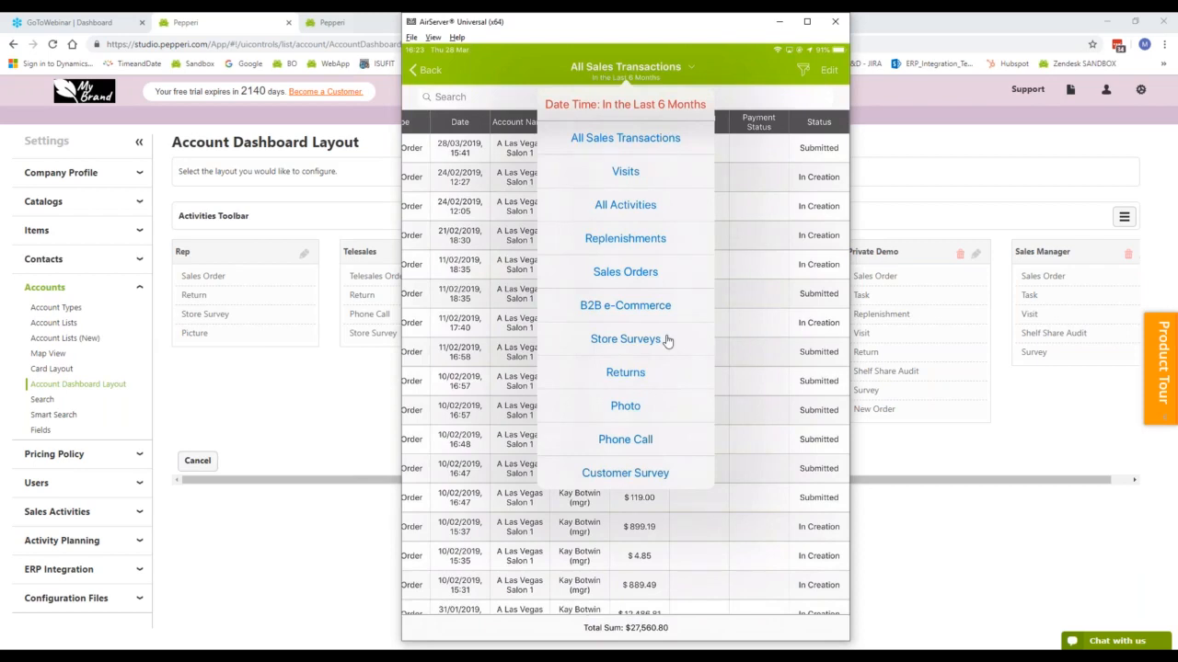
left_click(625, 338)
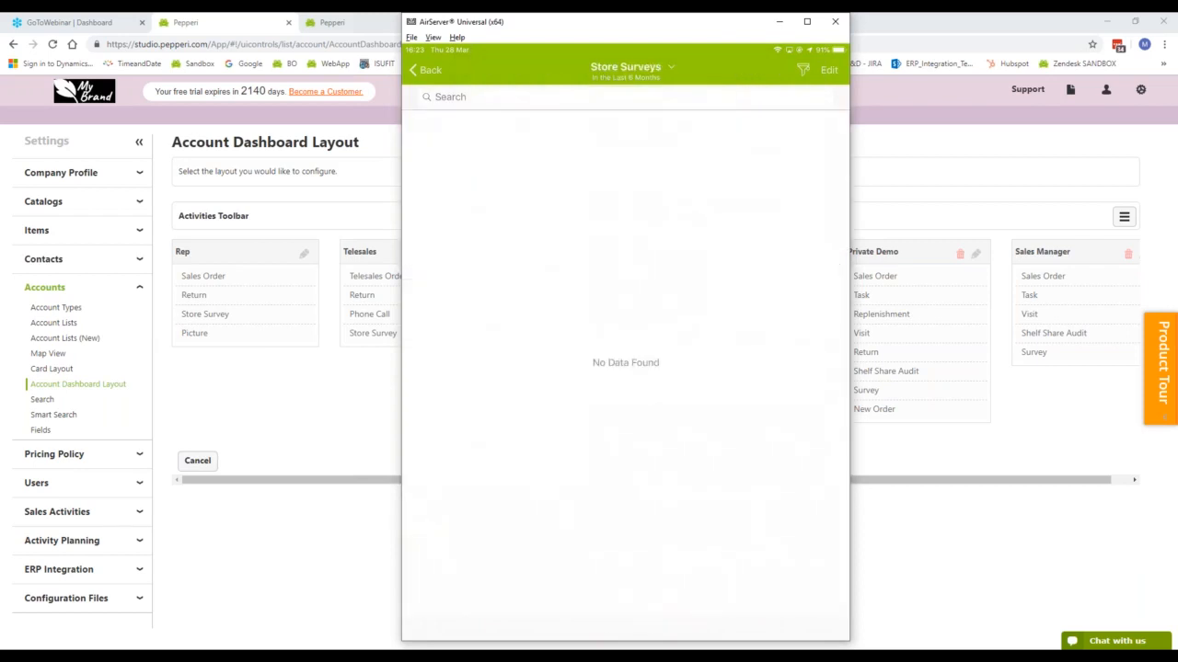
left_click(625, 69)
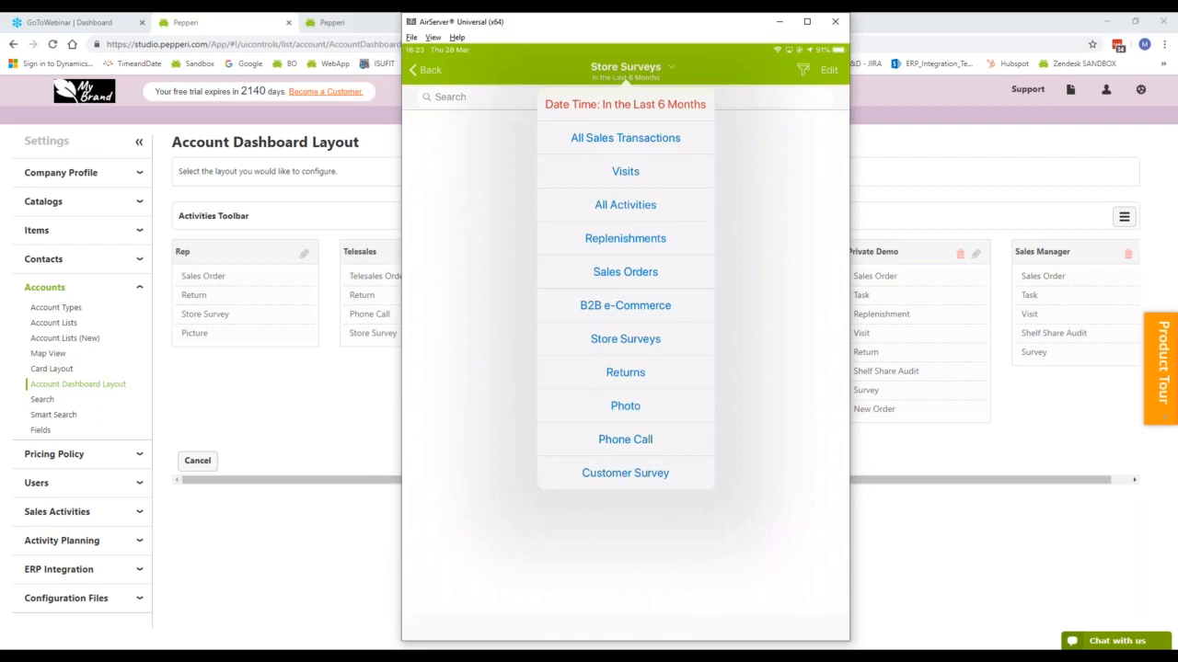
left_click(625, 171)
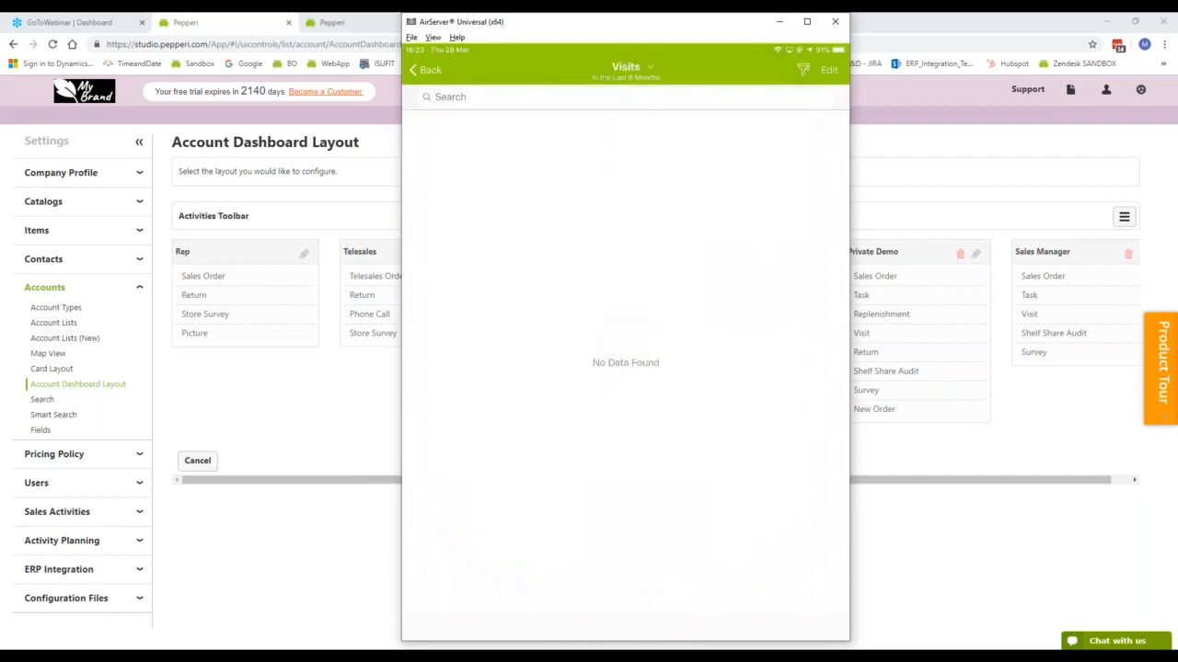
left_click(625, 69)
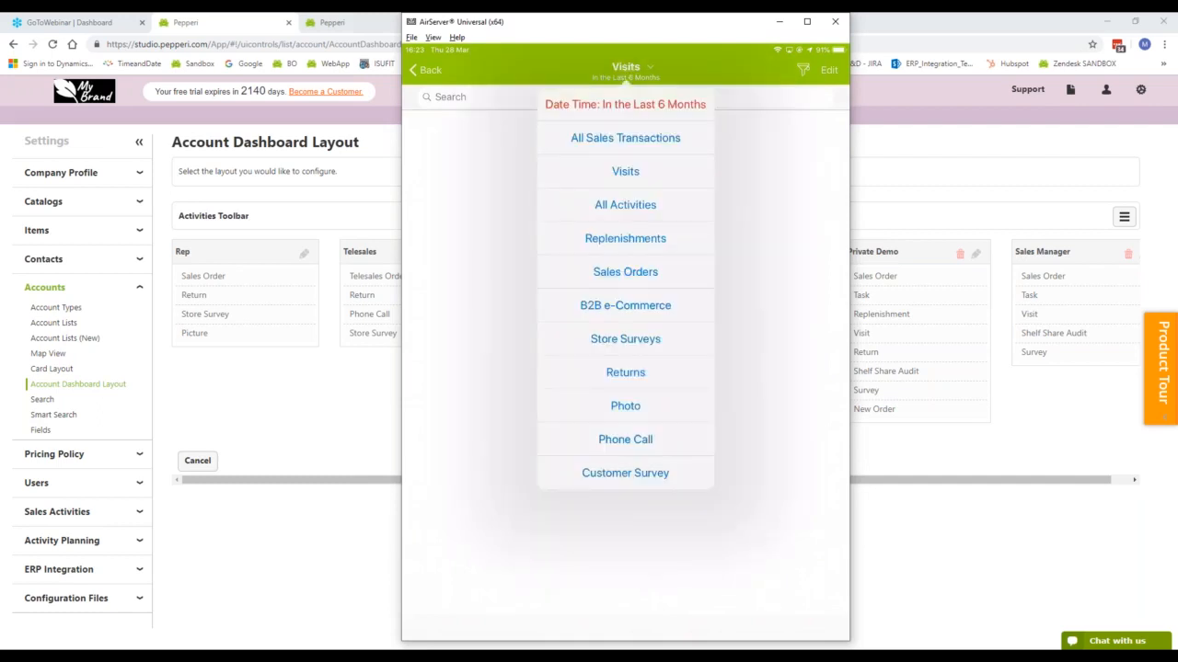
left_click(626, 204)
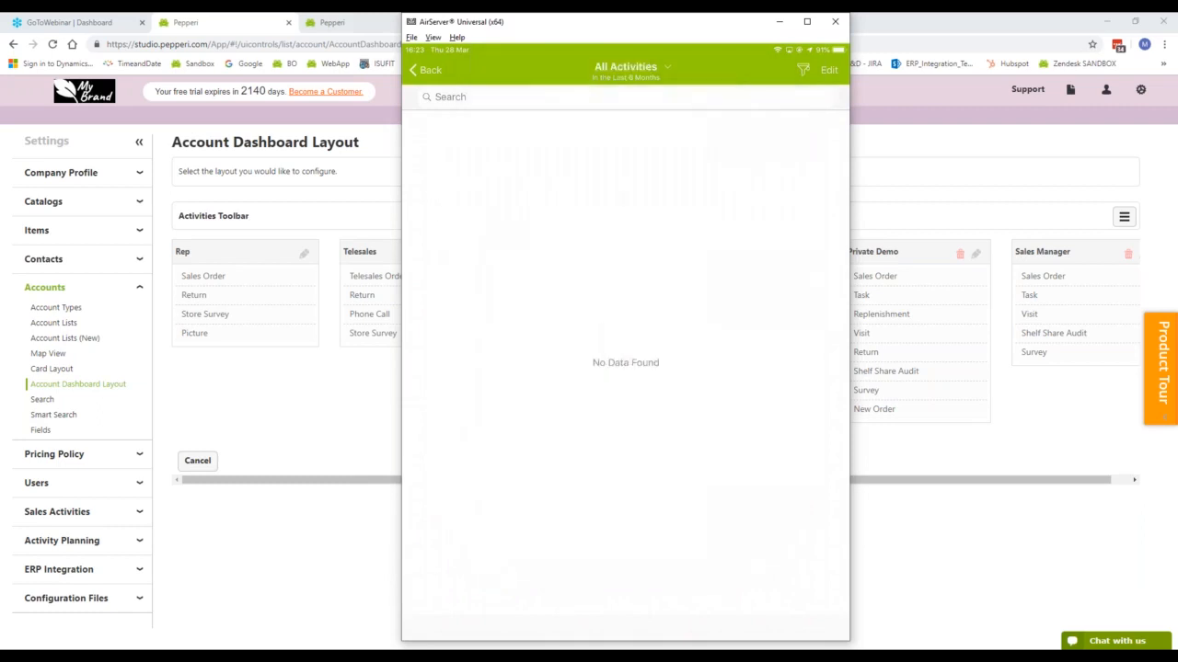
left_click(626, 69)
left_click(626, 137)
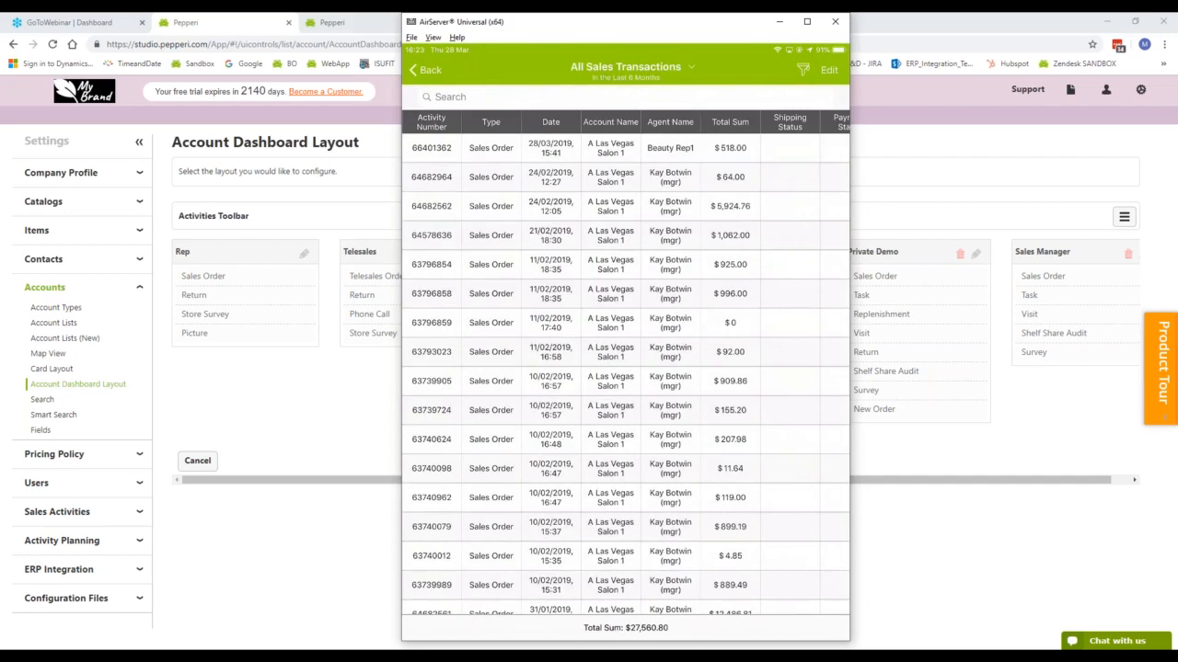
left_click(425, 70)
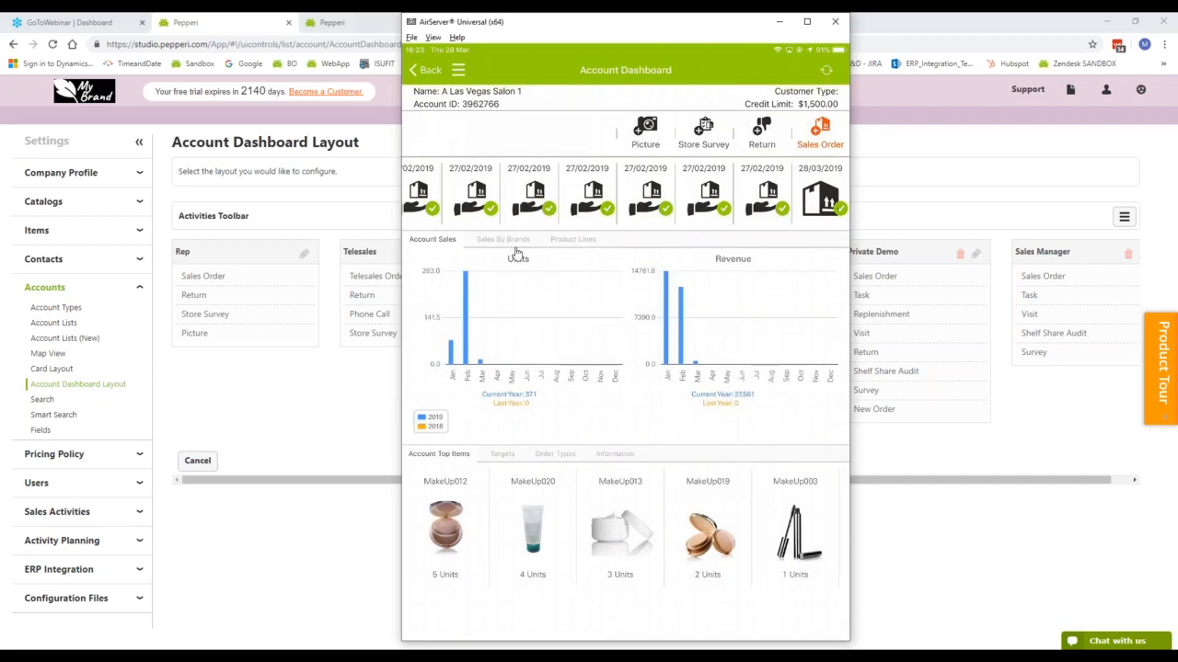
Close the Activities Toolbar layouts in the browser and compare the Account Dashboard Layout sections with the tablet's account dashboard
left_click(198, 461)
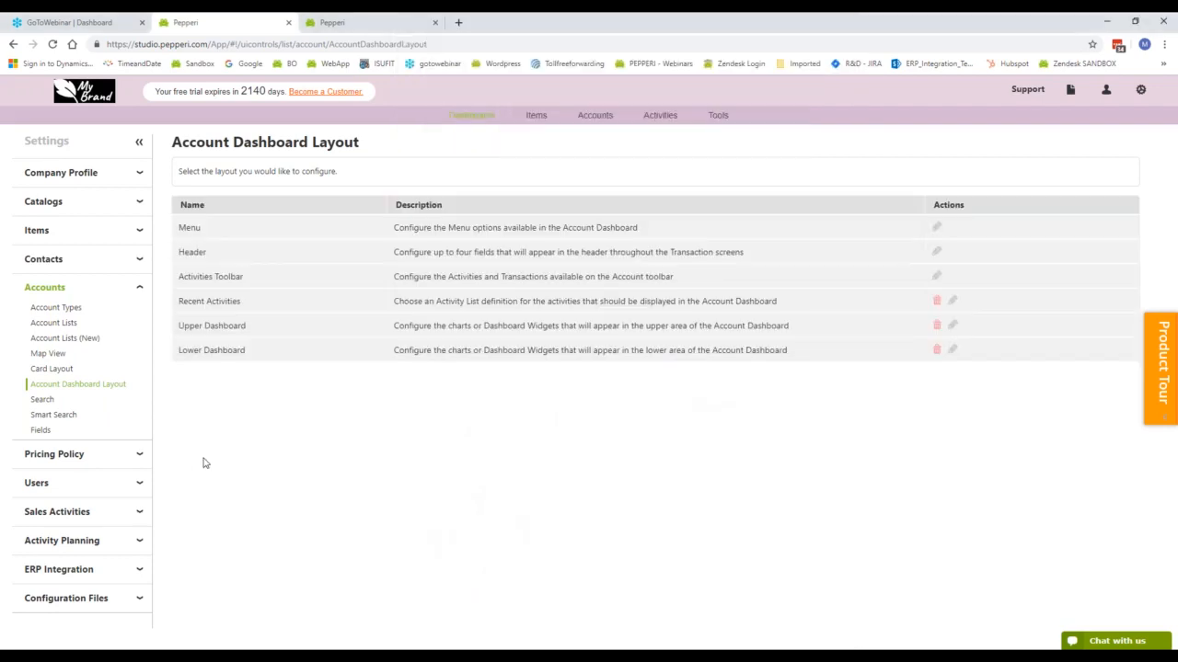
key("alt+Tab")
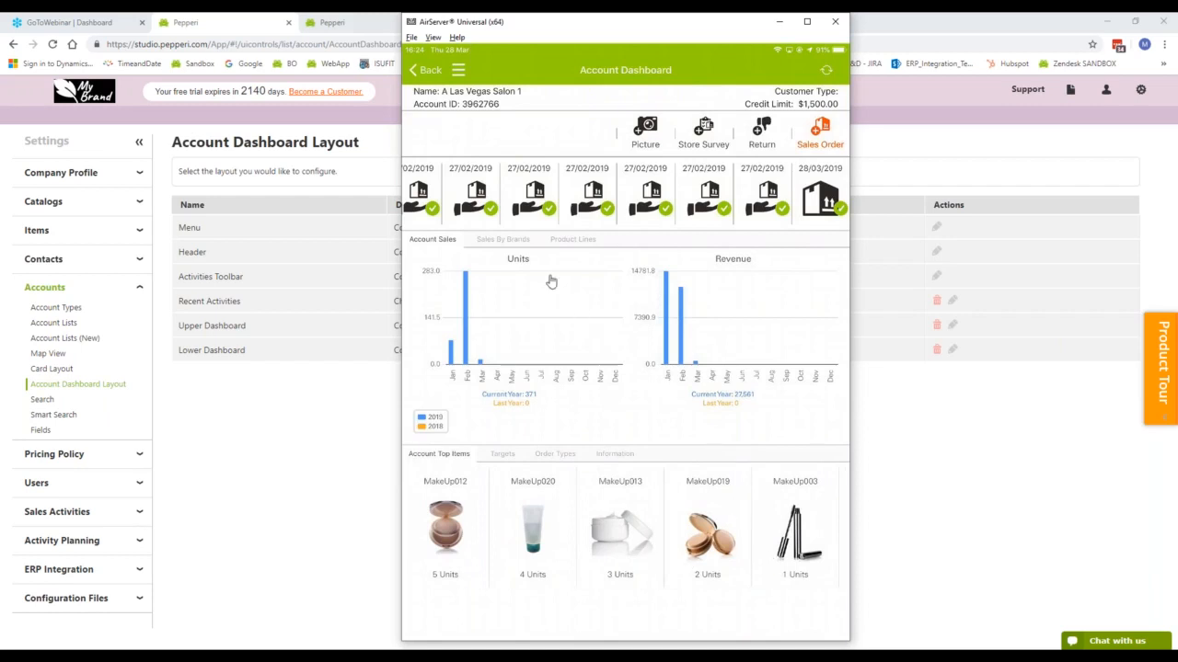
left_click(297, 451)
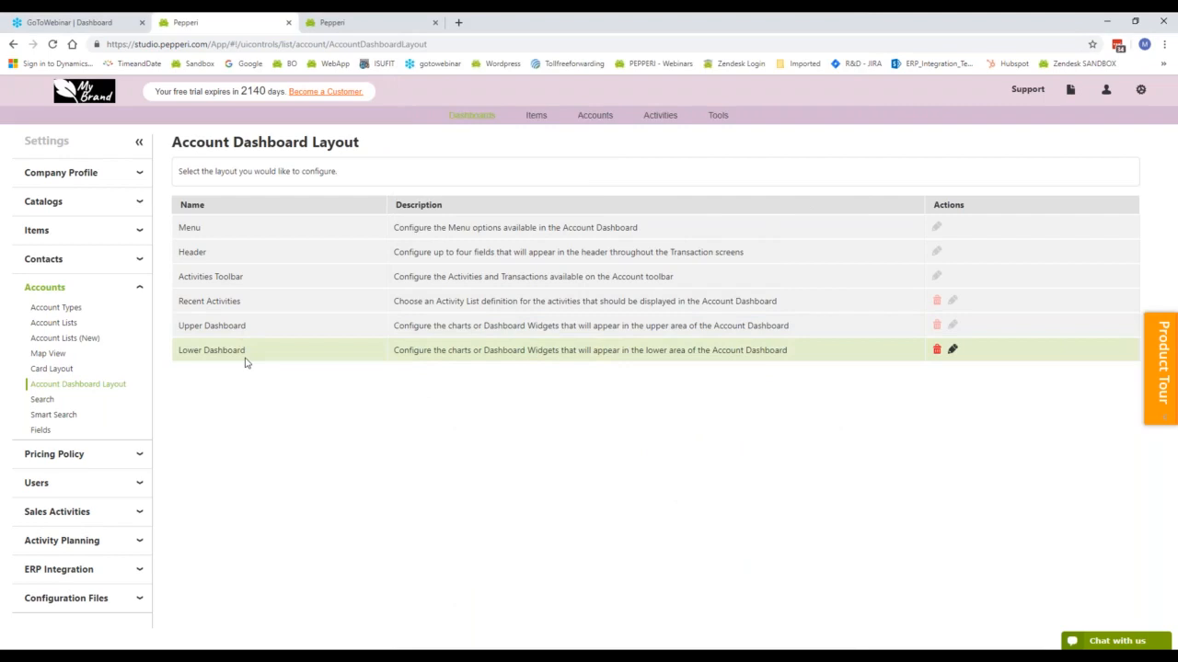
key("alt+Tab")
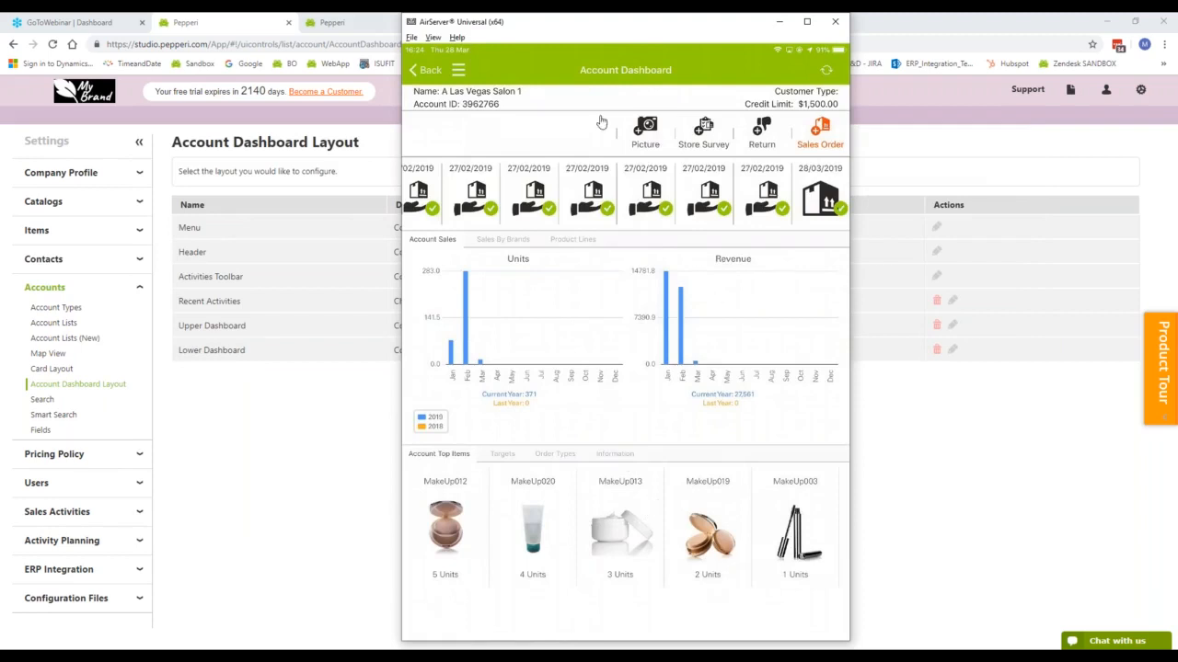
Start a sales order for A Las Vegas Salon 1 on the tablet and show the Face items of Facial Cosmetics
left_click(820, 132)
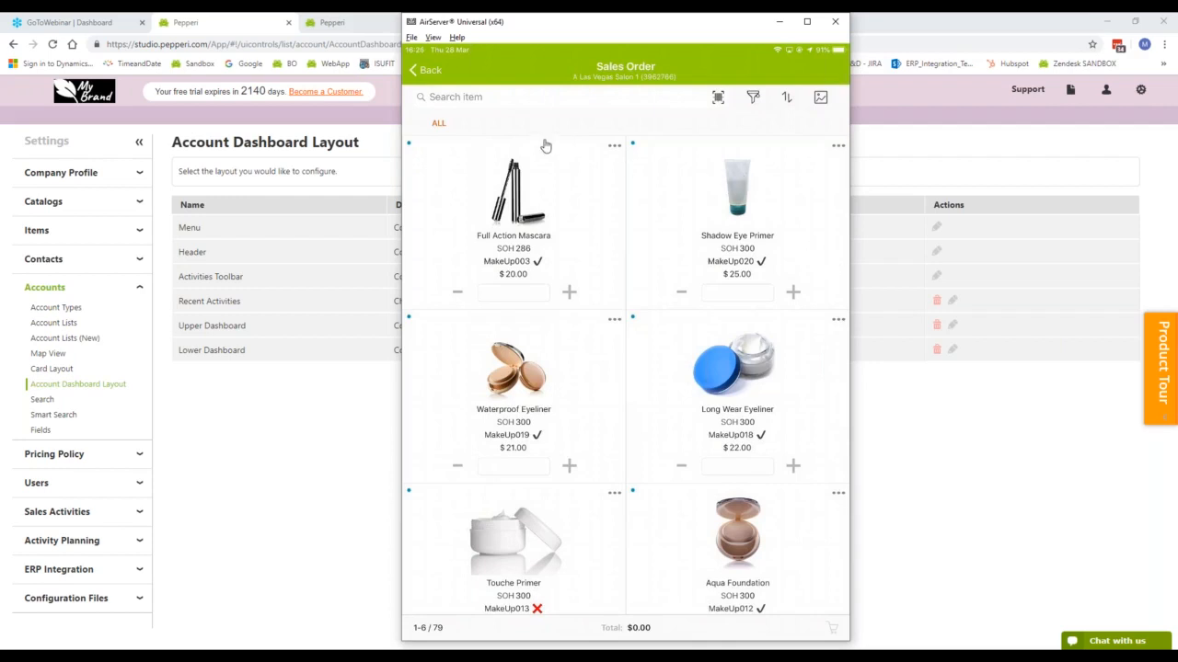
left_click(462, 128)
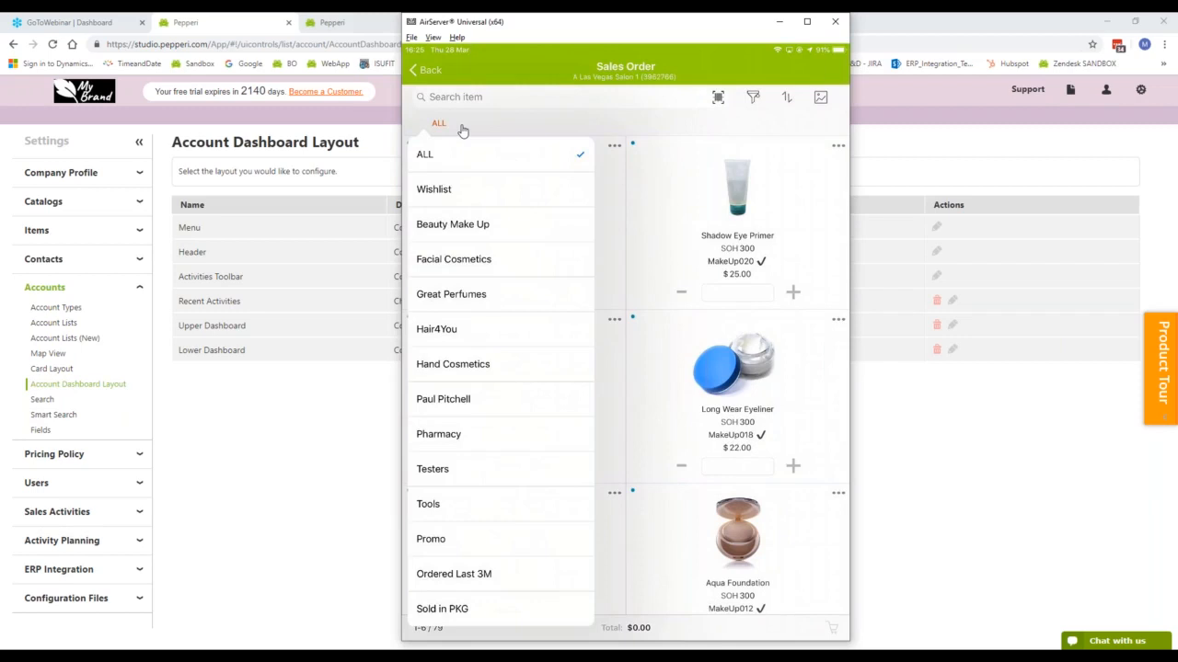
left_click(453, 259)
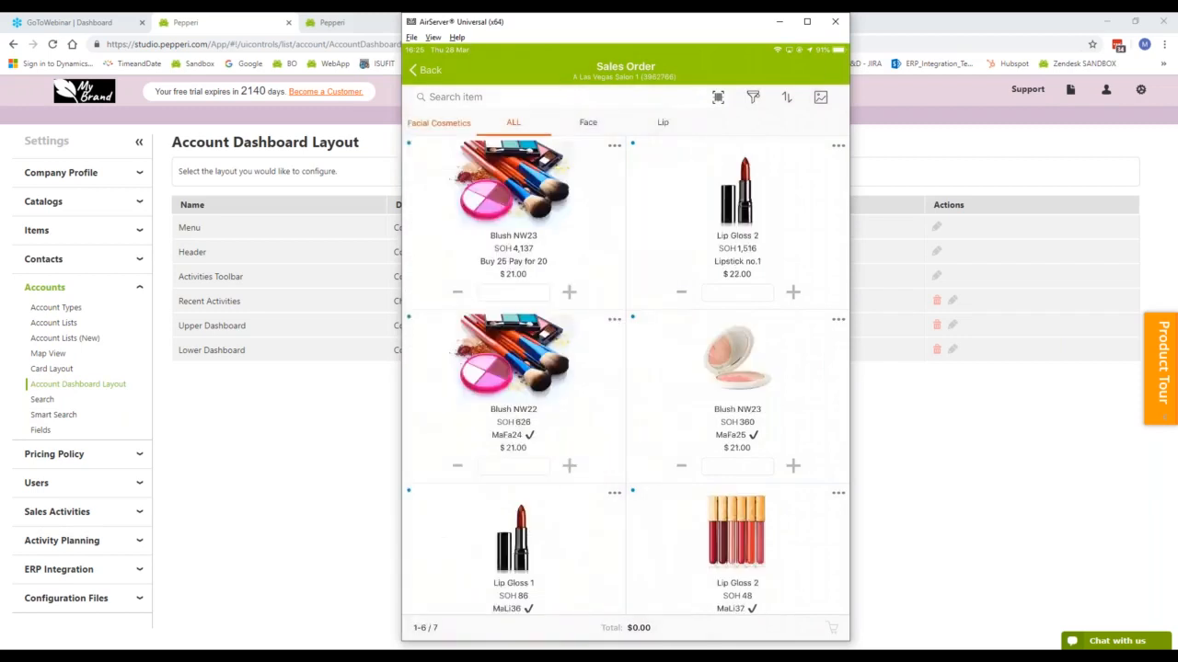
left_click(589, 122)
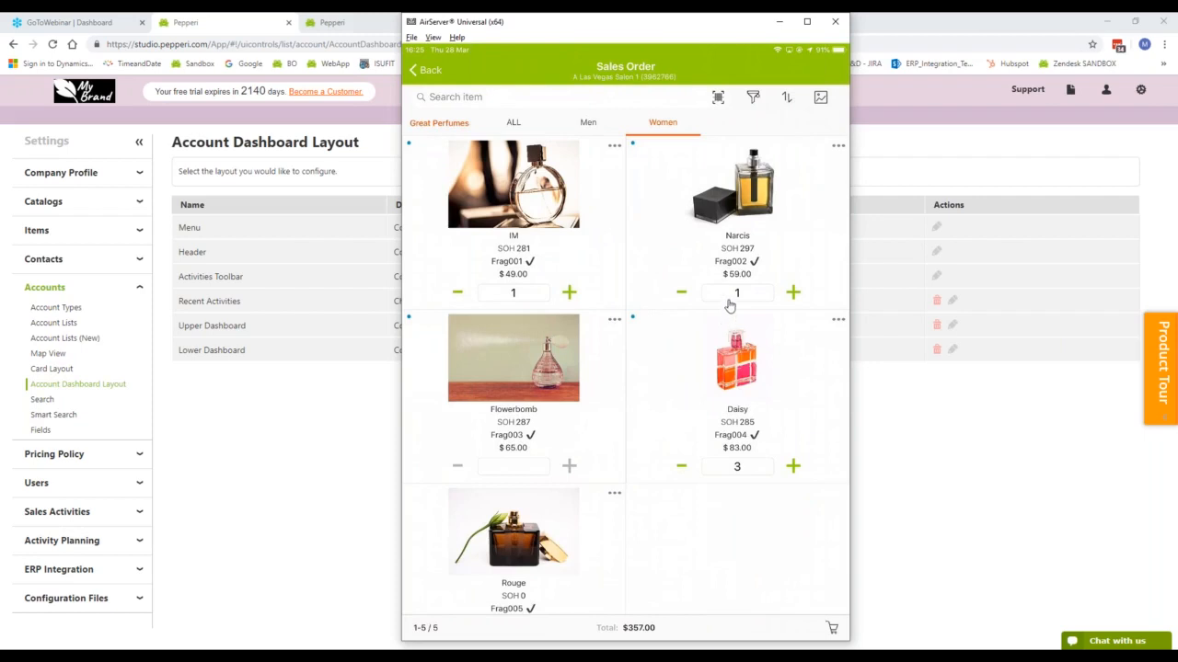
Show the order's Women perfumes as a table with one row per item and set the unit price of Frag001 to 35
left_click(818, 99)
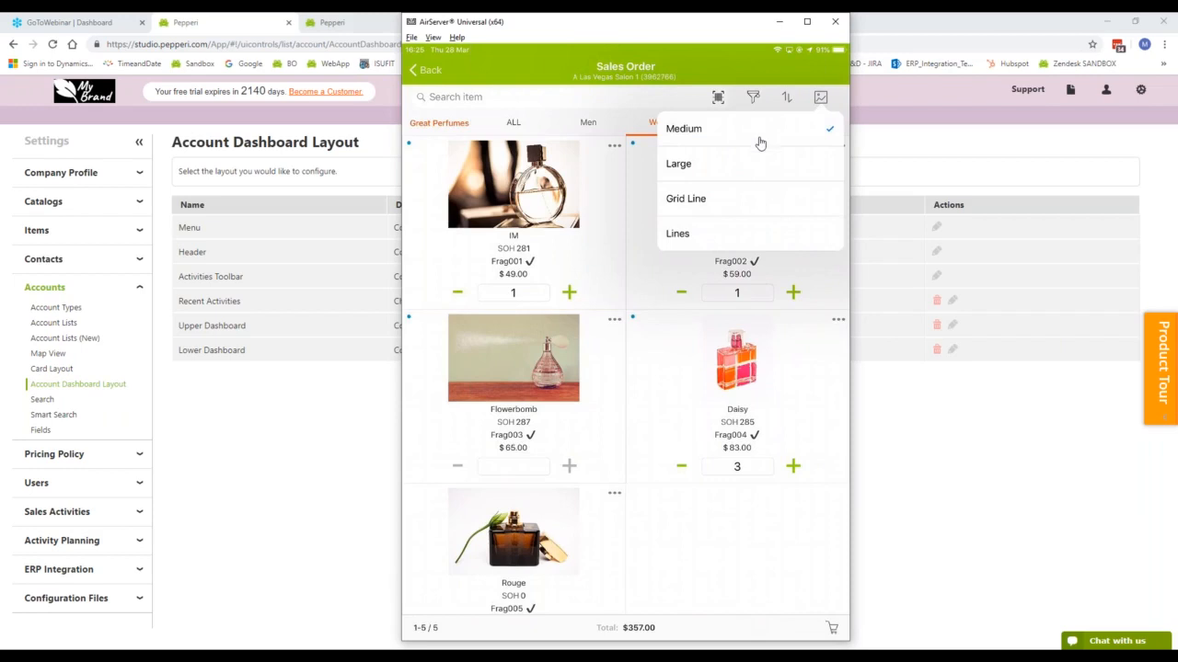
left_click(755, 222)
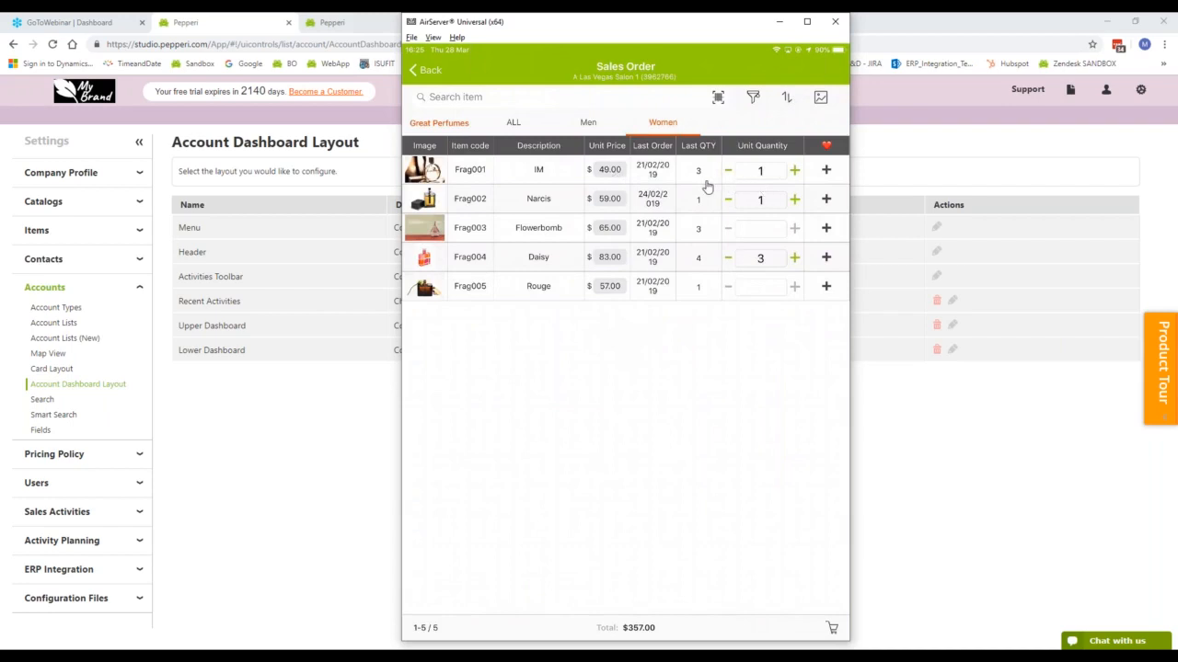
left_click(596, 171)
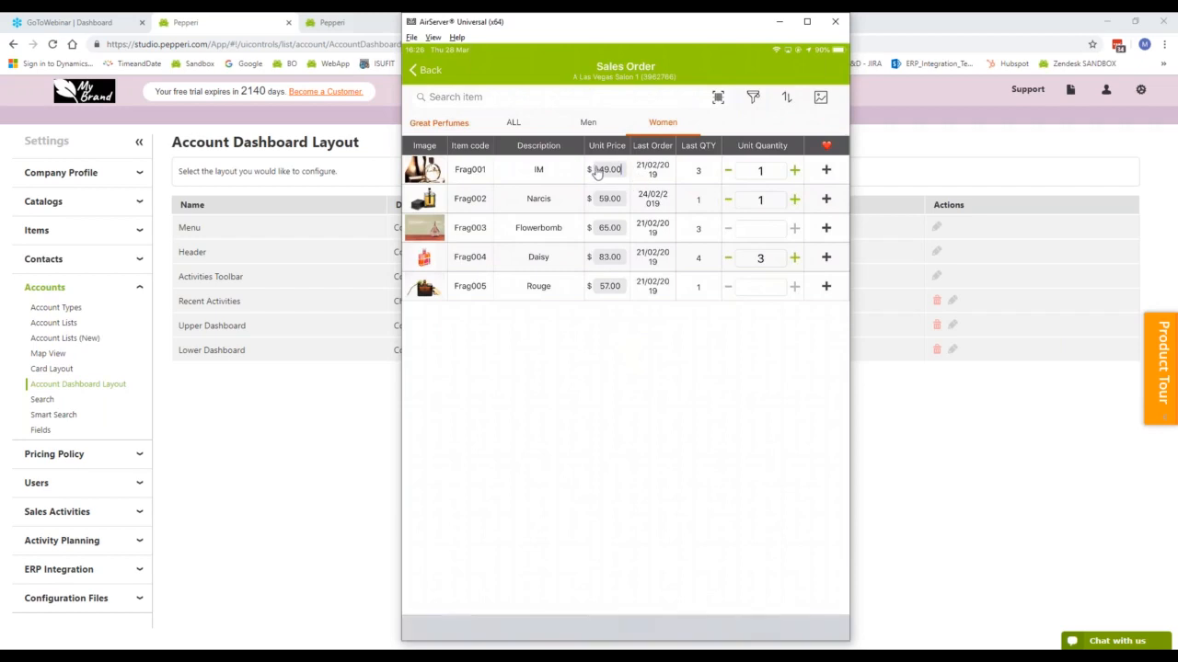
left_click(608, 169)
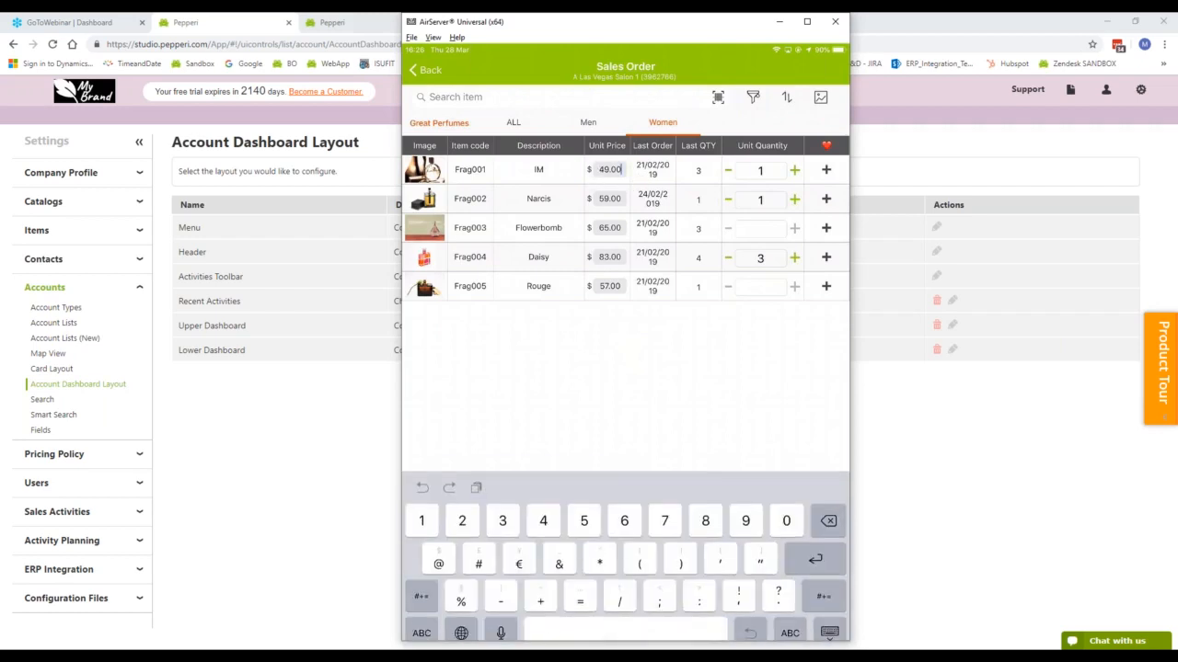
key("BackSpace")
key("BackSpace")
key("BackSpace")
key("BackSpace")
key("BackSpace")
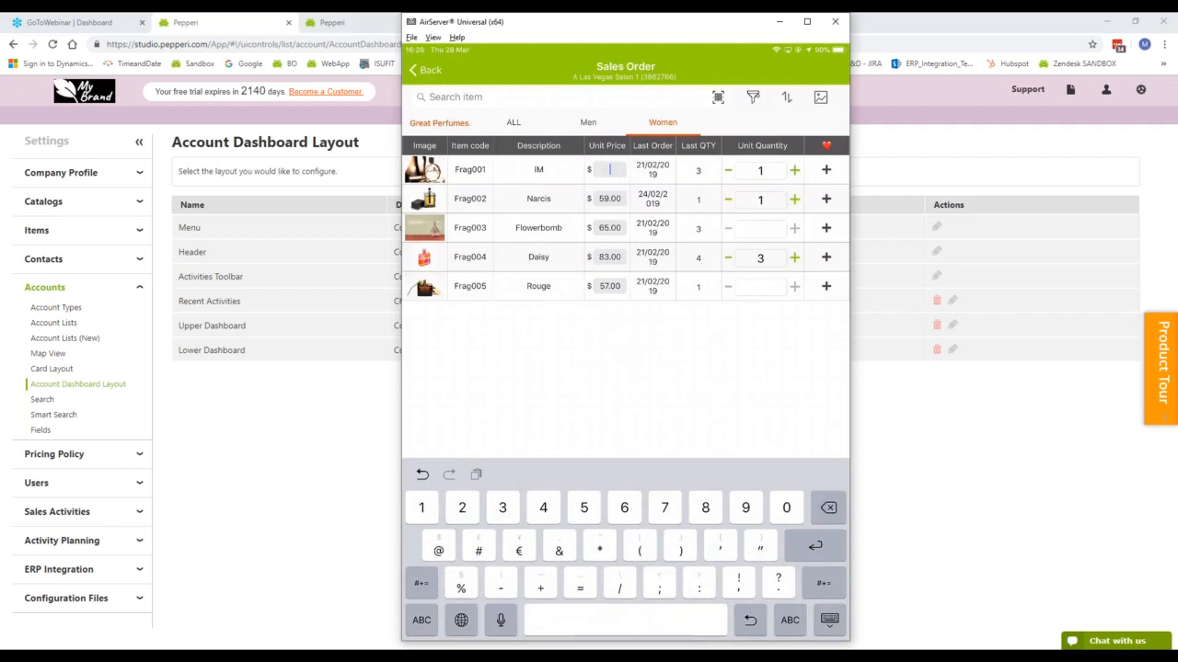
type("35")
key("Return")
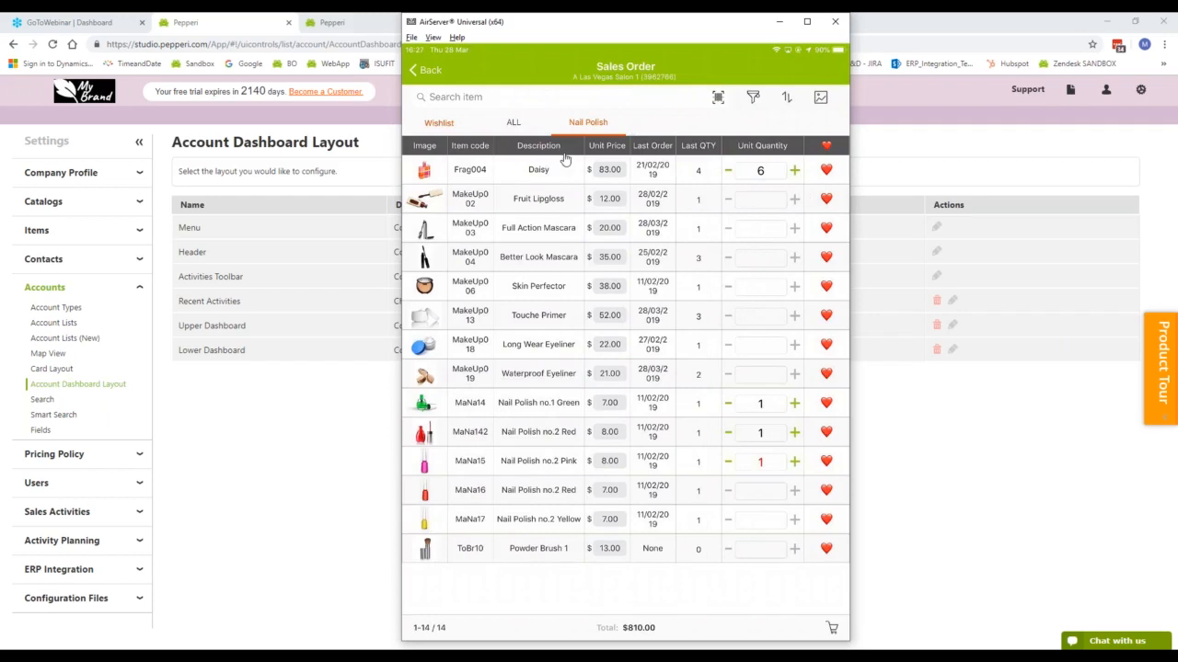
Filter the order's Wishlist items by skin type Combination and by product groups Mascara and Face Primer
left_click(754, 99)
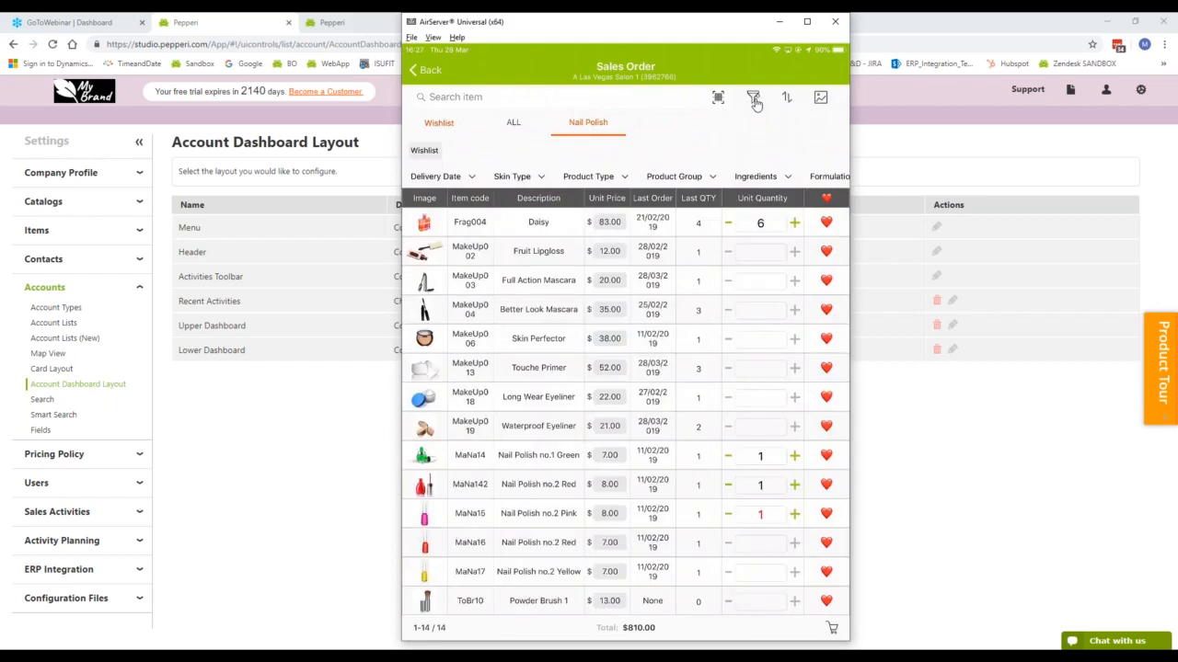
left_click(512, 175)
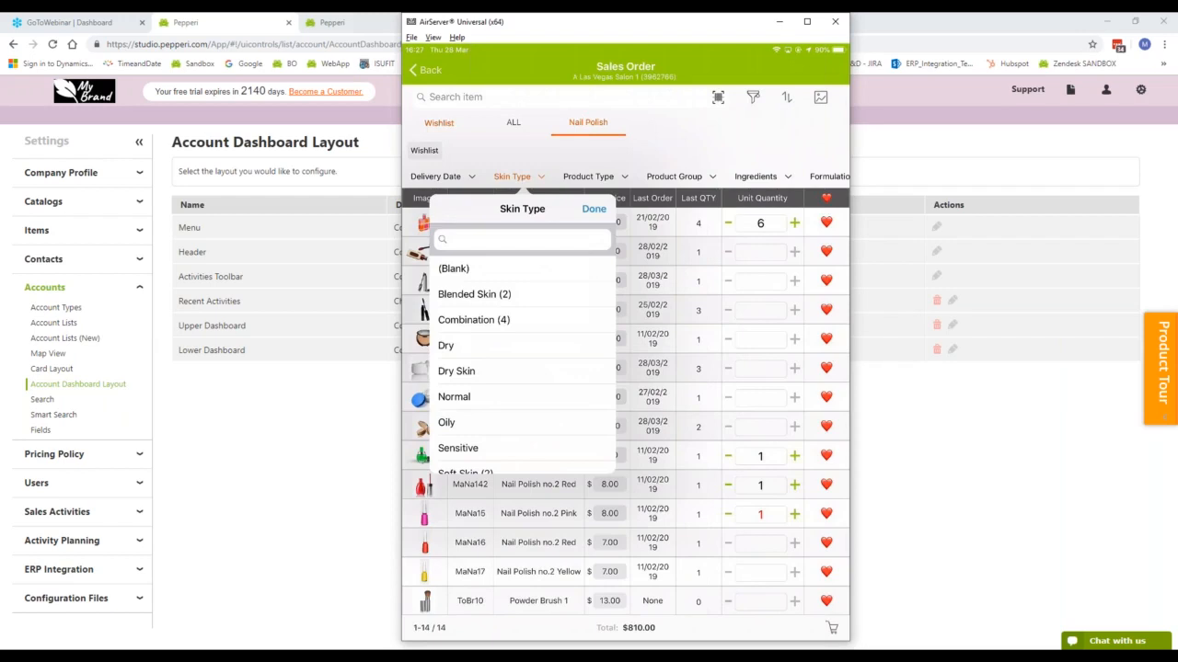
left_click(474, 320)
left_click(594, 209)
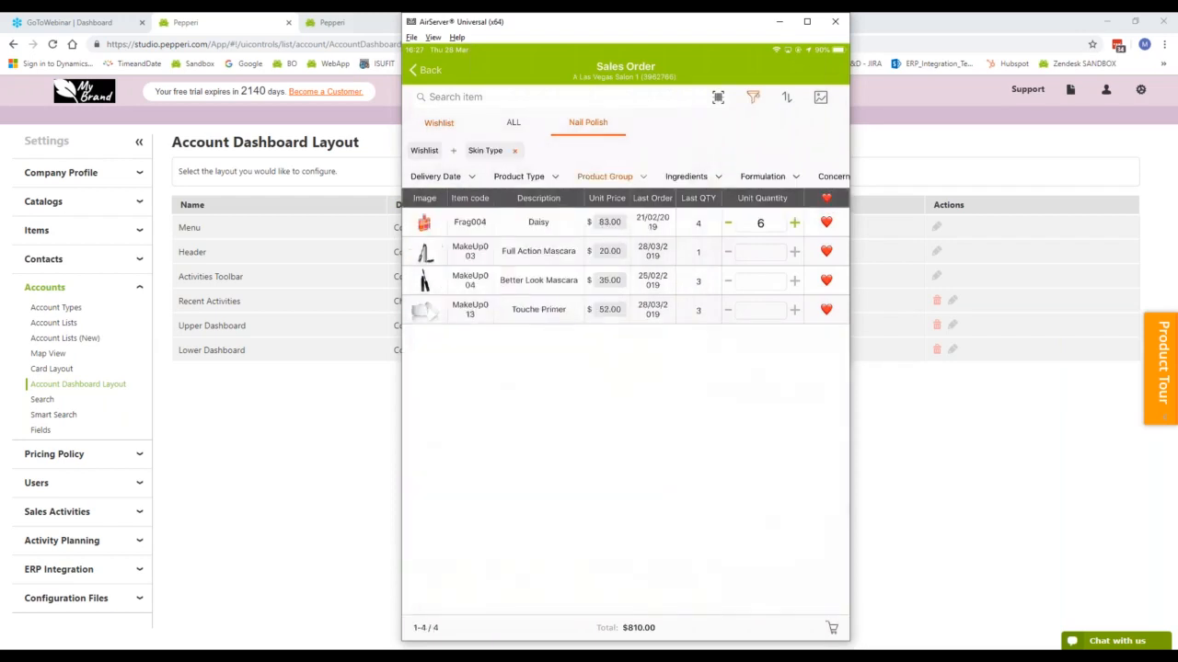
left_click(604, 176)
left_click(557, 294)
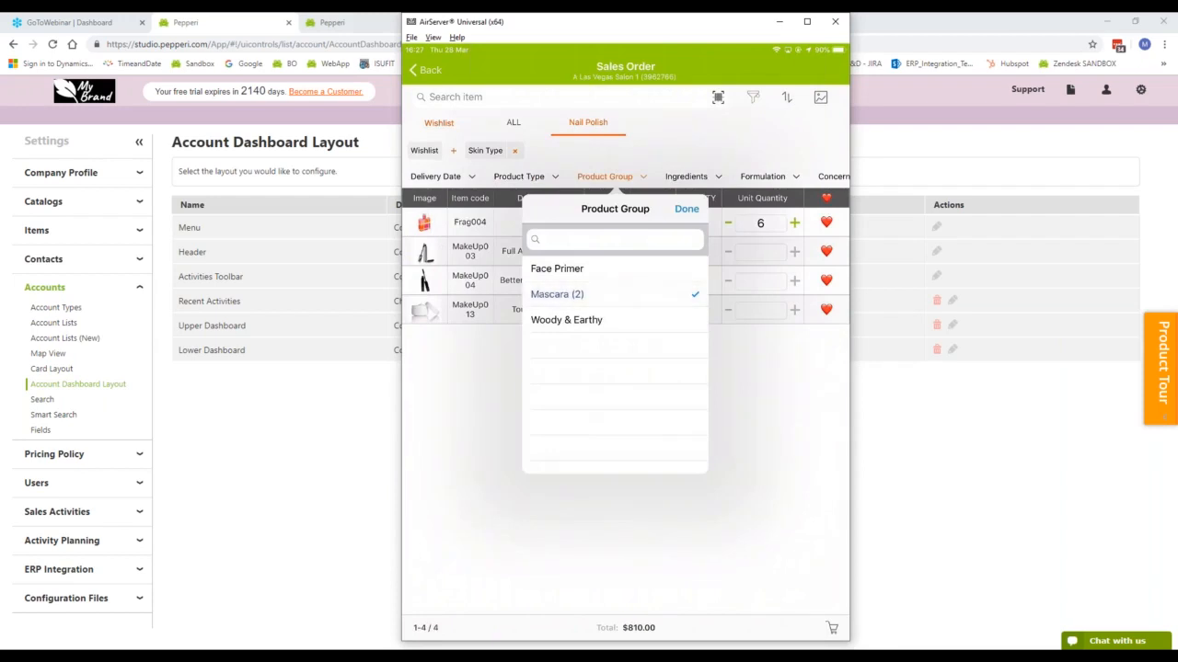
left_click(557, 268)
left_click(687, 209)
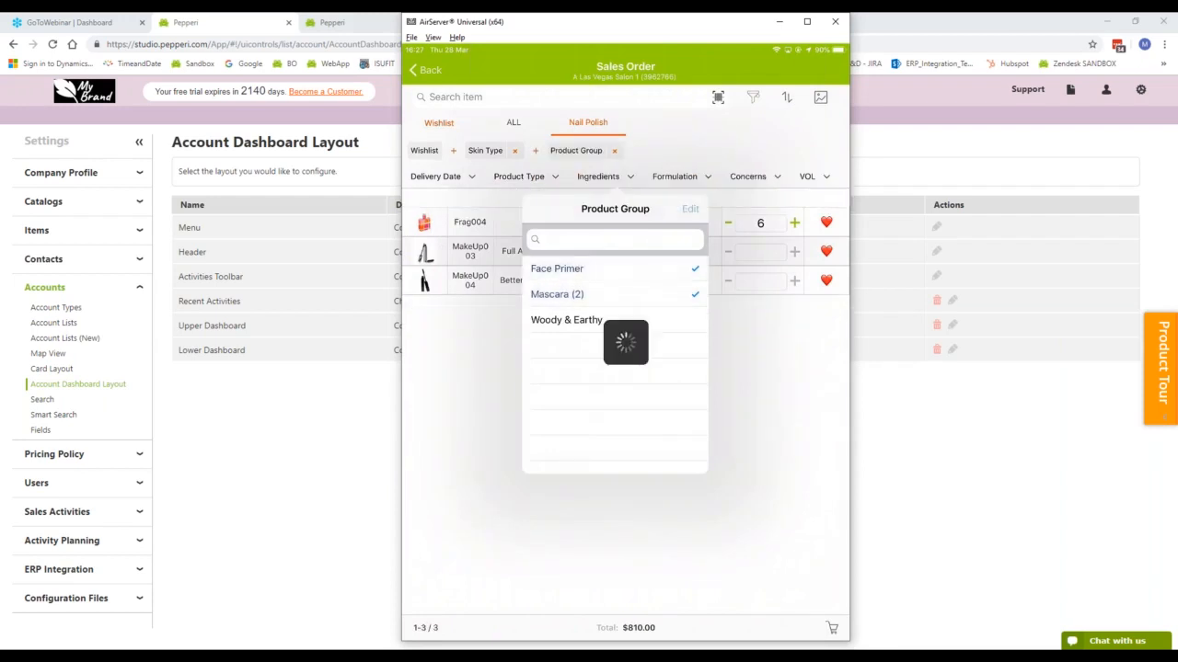
Narrow the Wishlist items further by the first two values of the Ingredients filter
left_click(598, 176)
left_click(556, 268)
left_click(556, 295)
left_click(680, 209)
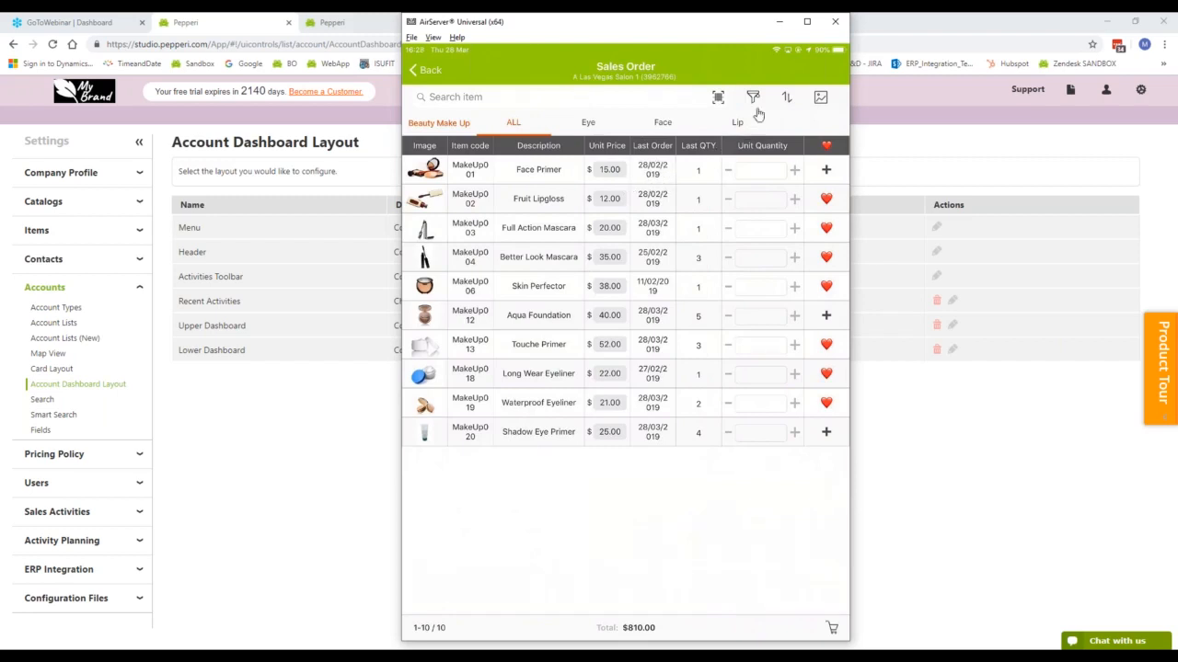
Sort the order's Beauty Make Up items by Inventory
left_click(787, 99)
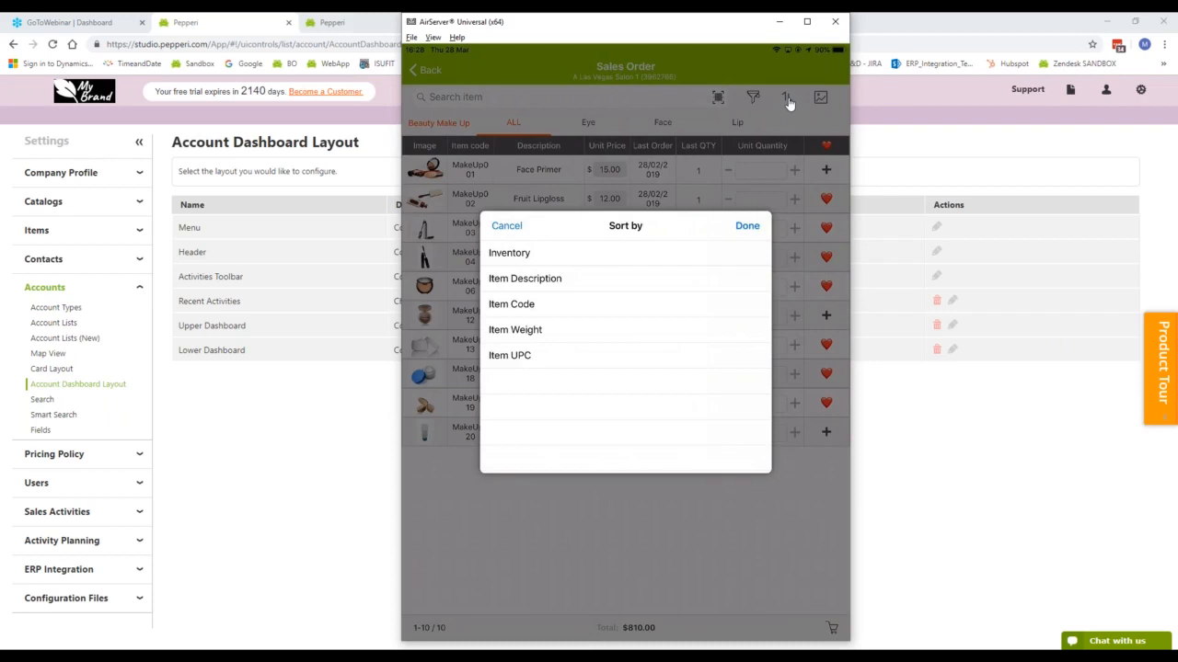
left_click(510, 253)
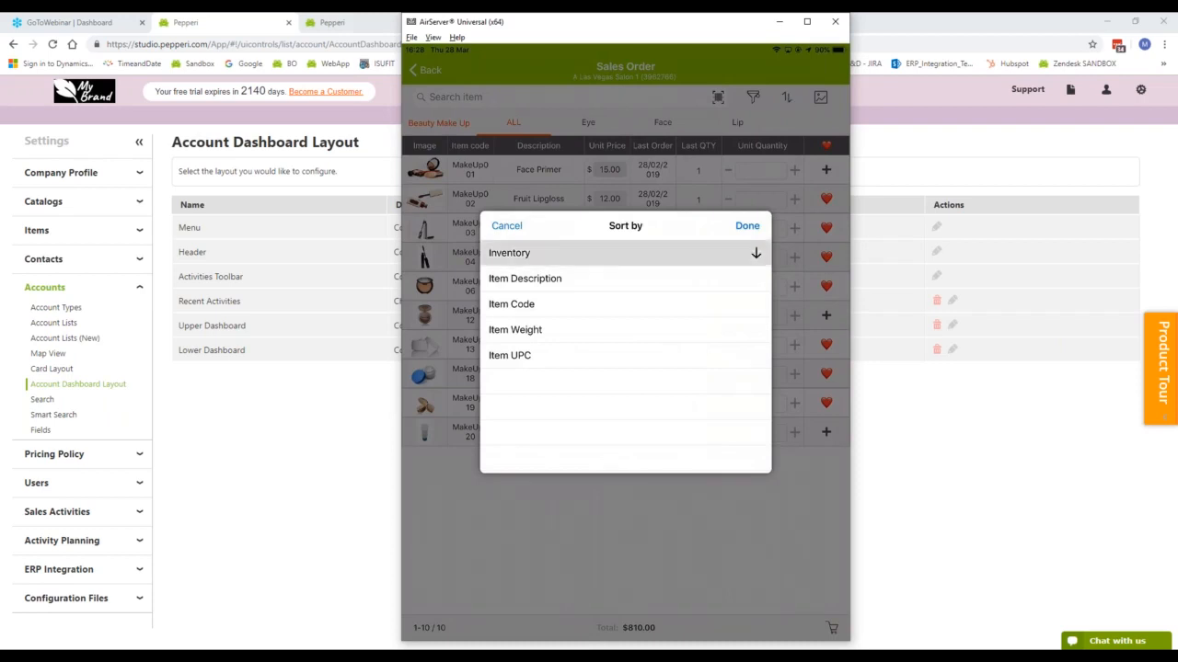
left_click(626, 253)
left_click(626, 253)
left_click(747, 225)
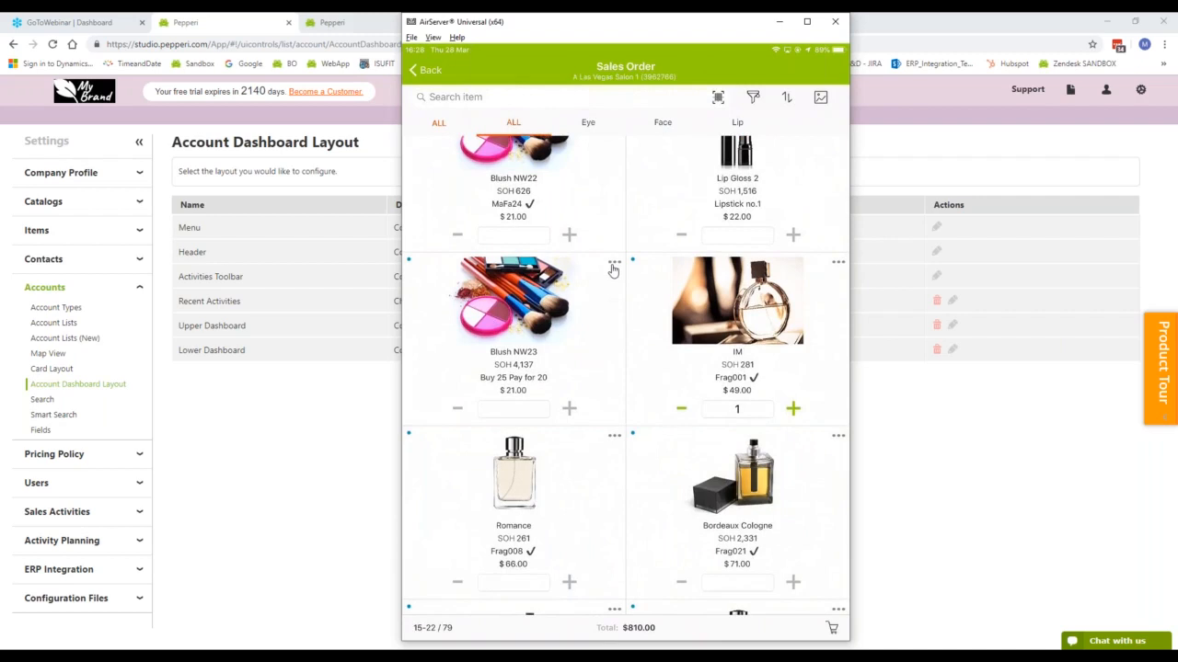
Open the item info of Blush NW23 and look through its images, pricing, last order details and product attachments
left_click(615, 262)
left_click(552, 287)
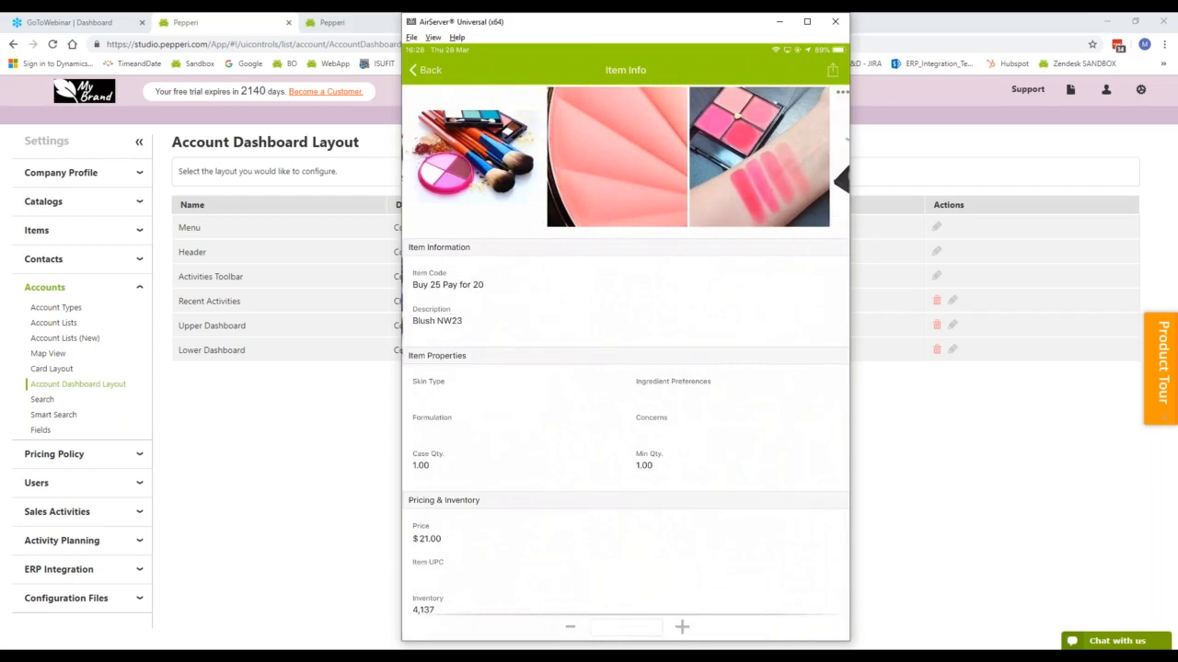
scroll(625, 157, "right", 3)
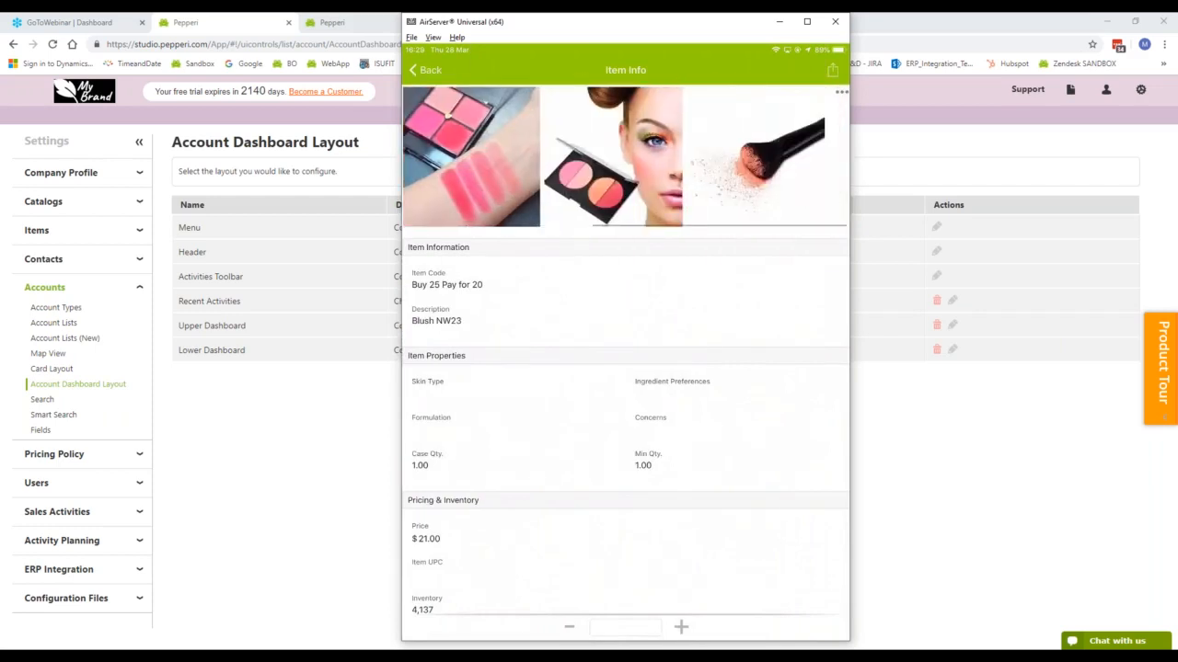
scroll(626, 368, "down", 1)
scroll(625, 367, "down", 1)
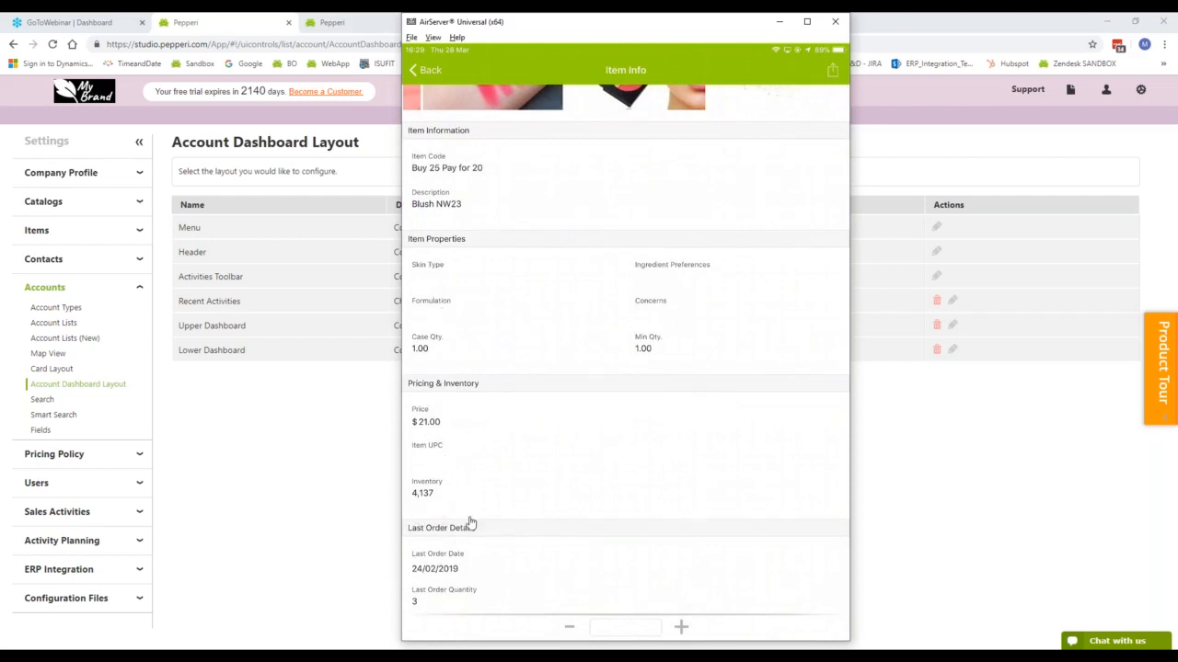
scroll(470, 520, "down", 3)
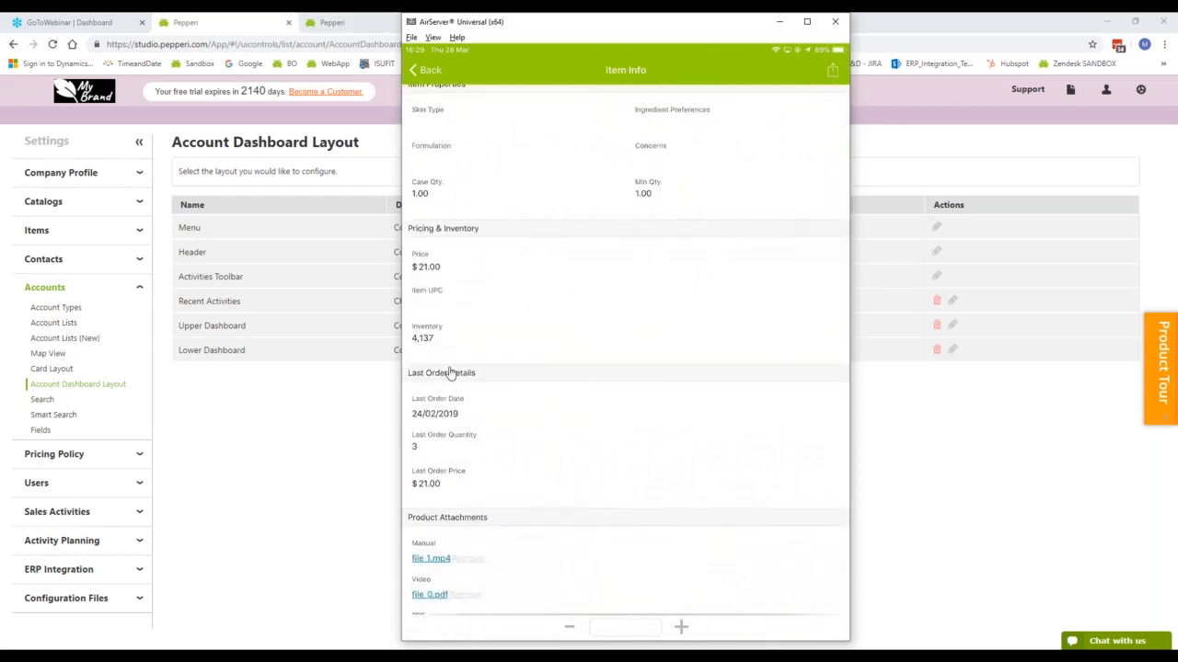
scroll(457, 552, "down", 1)
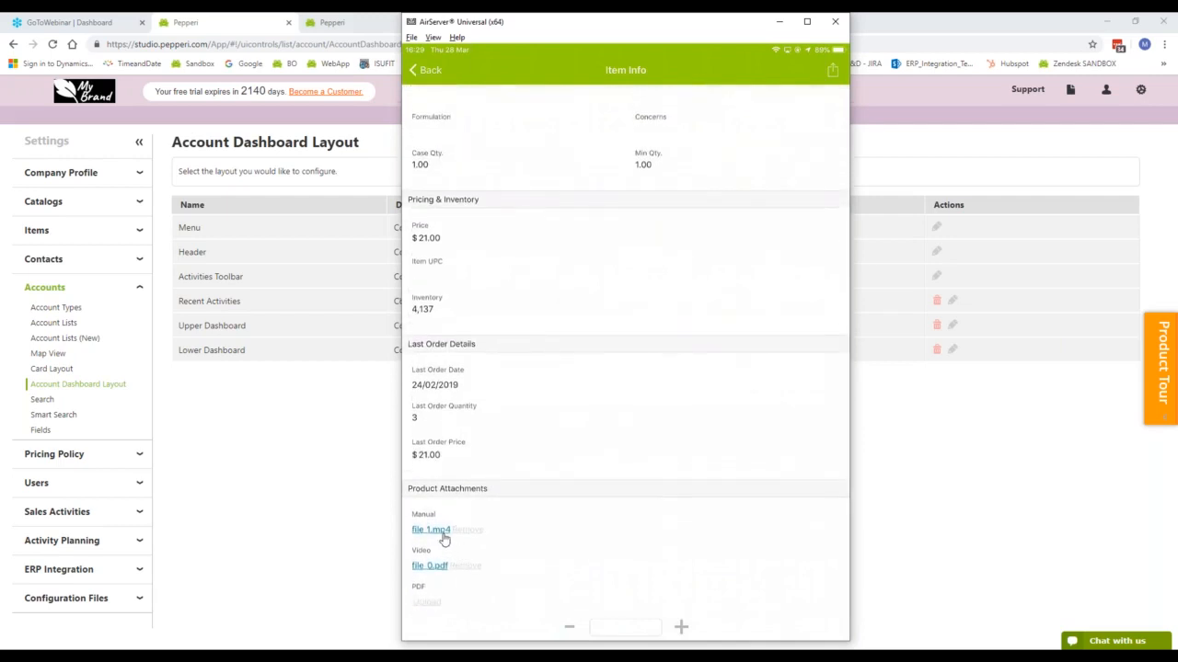
Play the manual attachment file_1.mp4 of Blush NW23, close it and return to the sales order
left_click(444, 537)
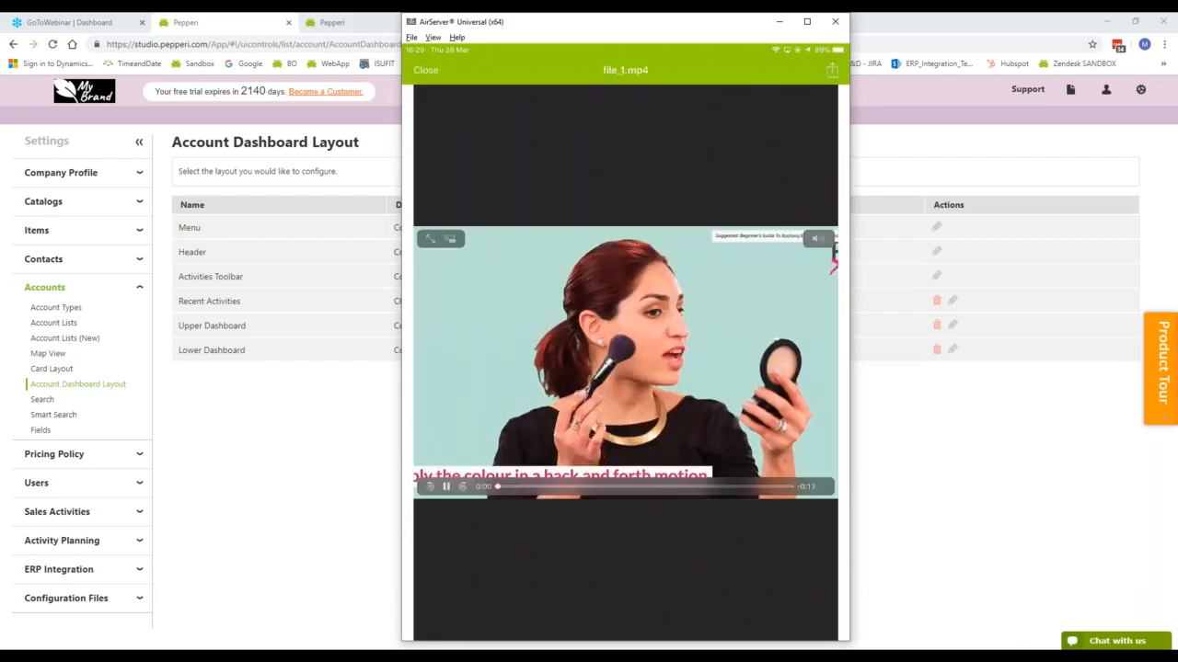
left_click(426, 70)
scroll(626, 349, "up", 3)
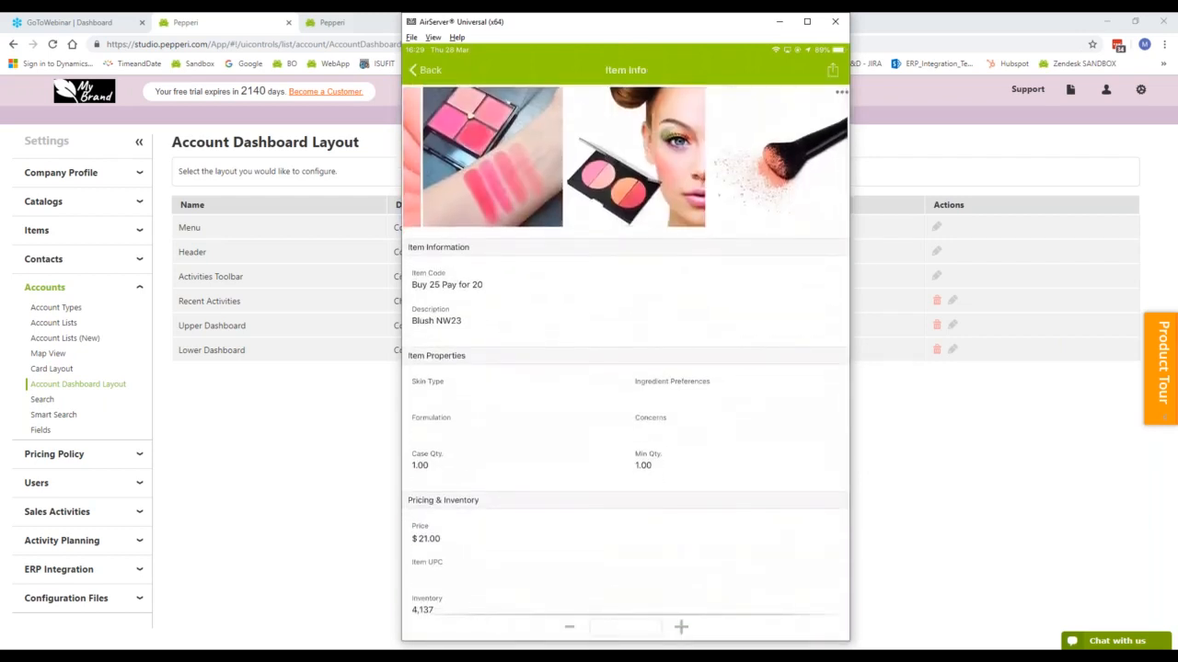
scroll(625, 157, "left", 3)
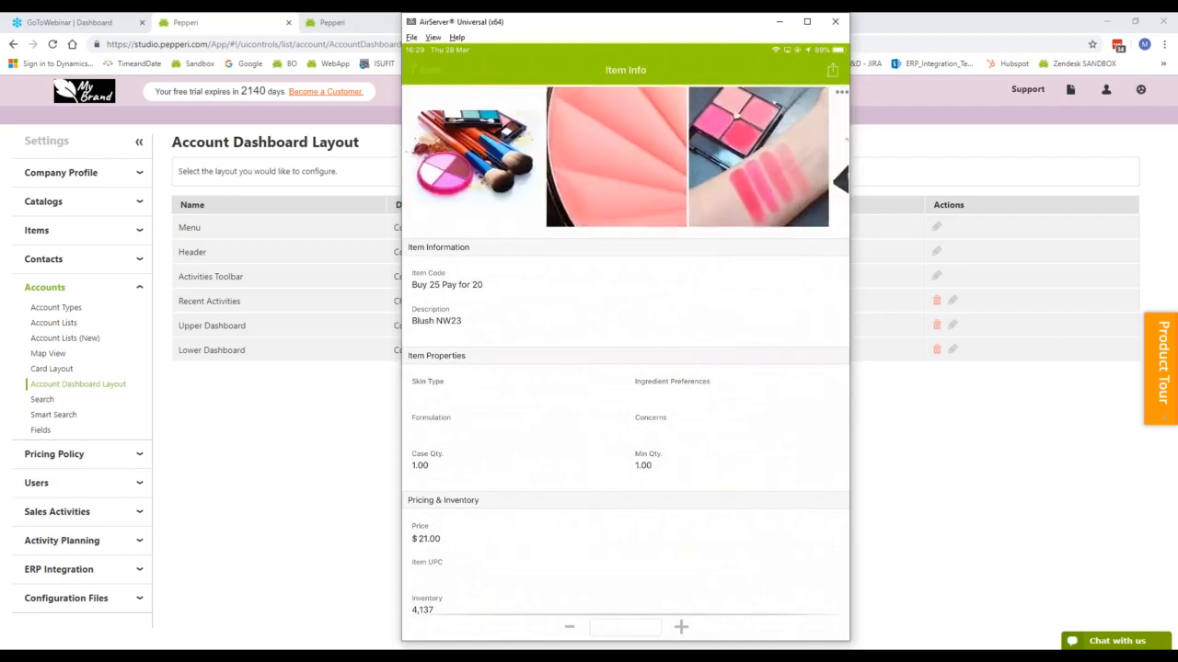
left_click(426, 71)
Look through the sales order's full item list, and open and close the barcode scanner
scroll(625, 368, "up", 5)
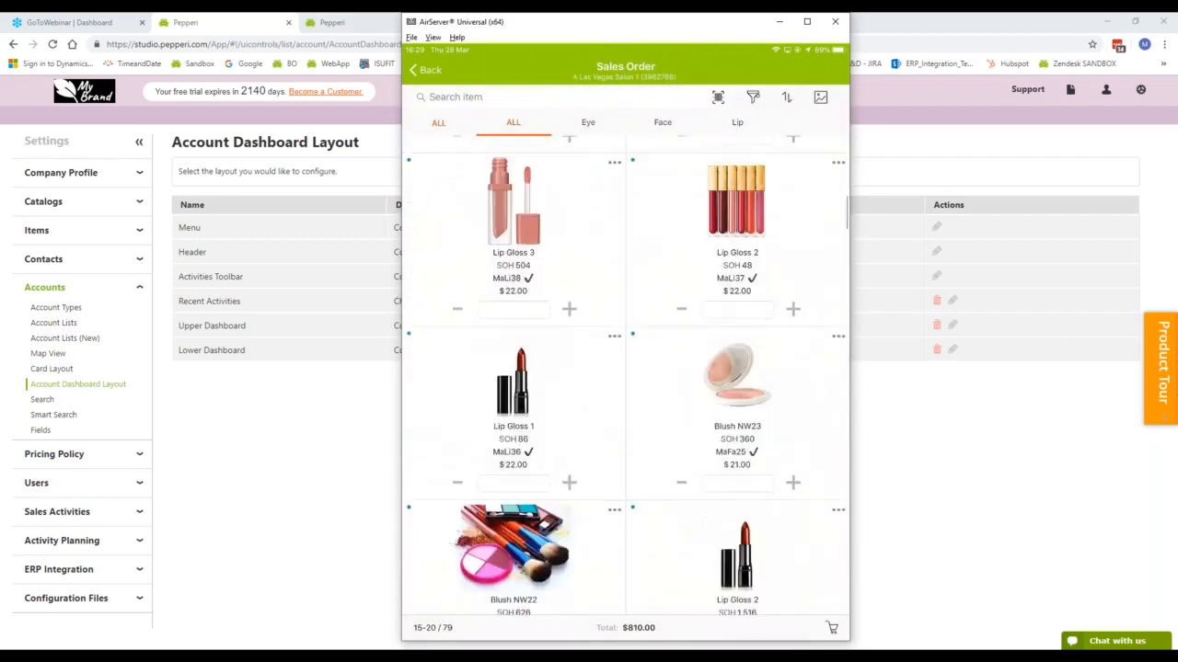
scroll(441, 492, "up", 5)
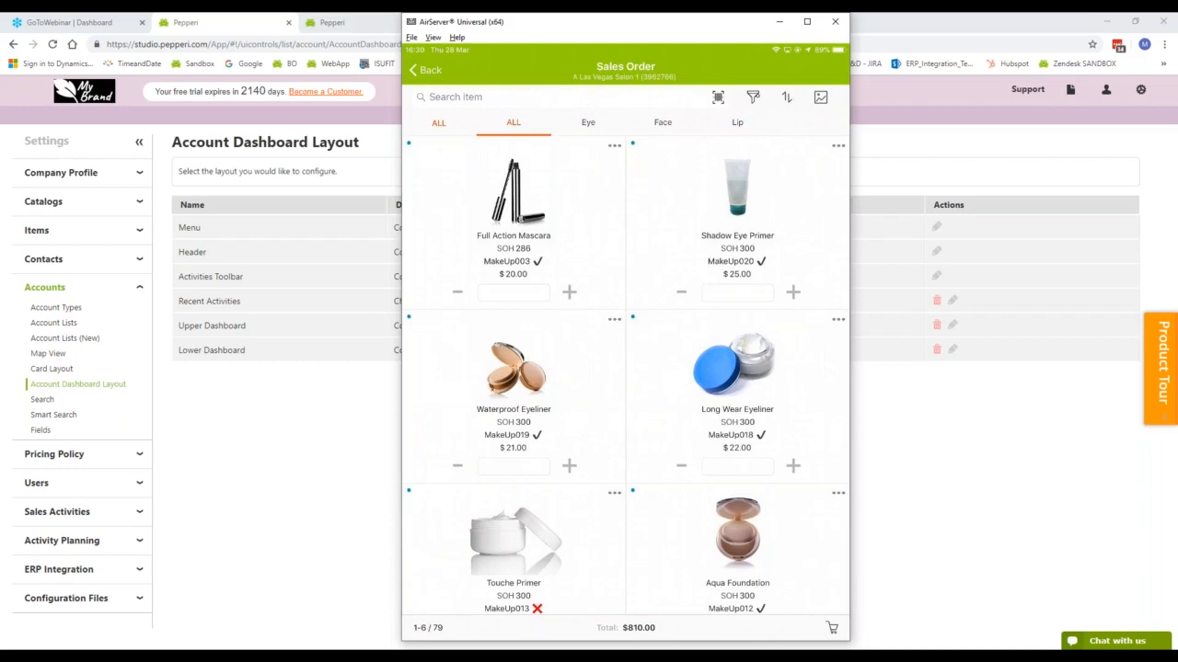
scroll(625, 376, "down", 1)
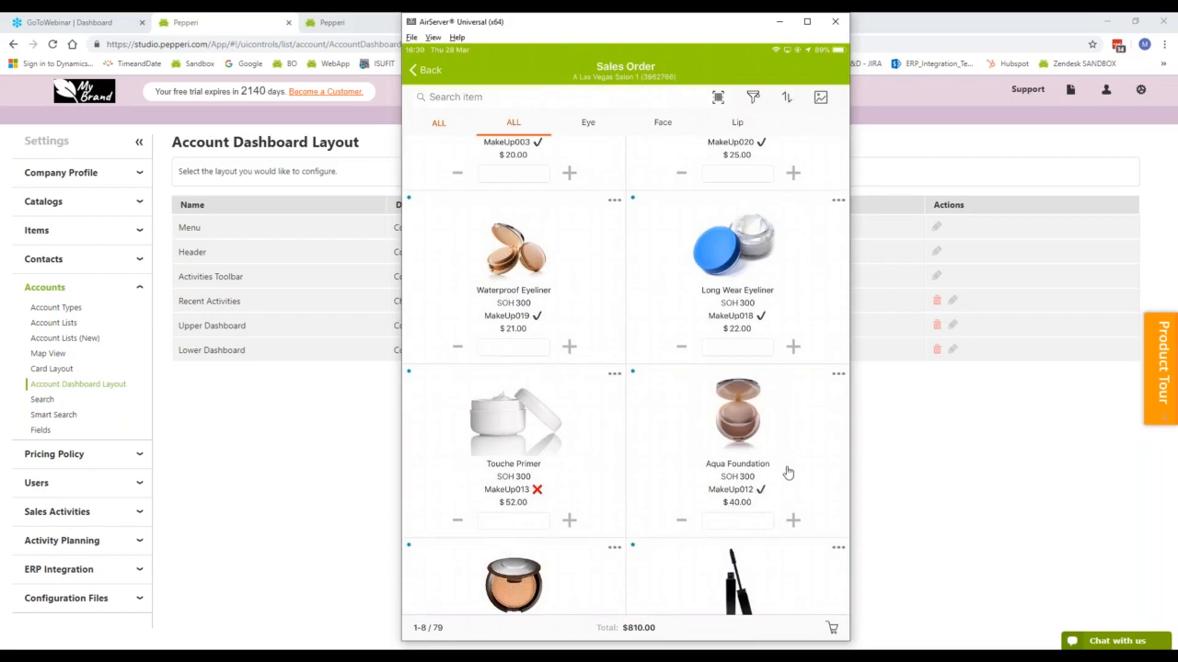
scroll(787, 473, "down", 3)
scroll(788, 472, "up", 5)
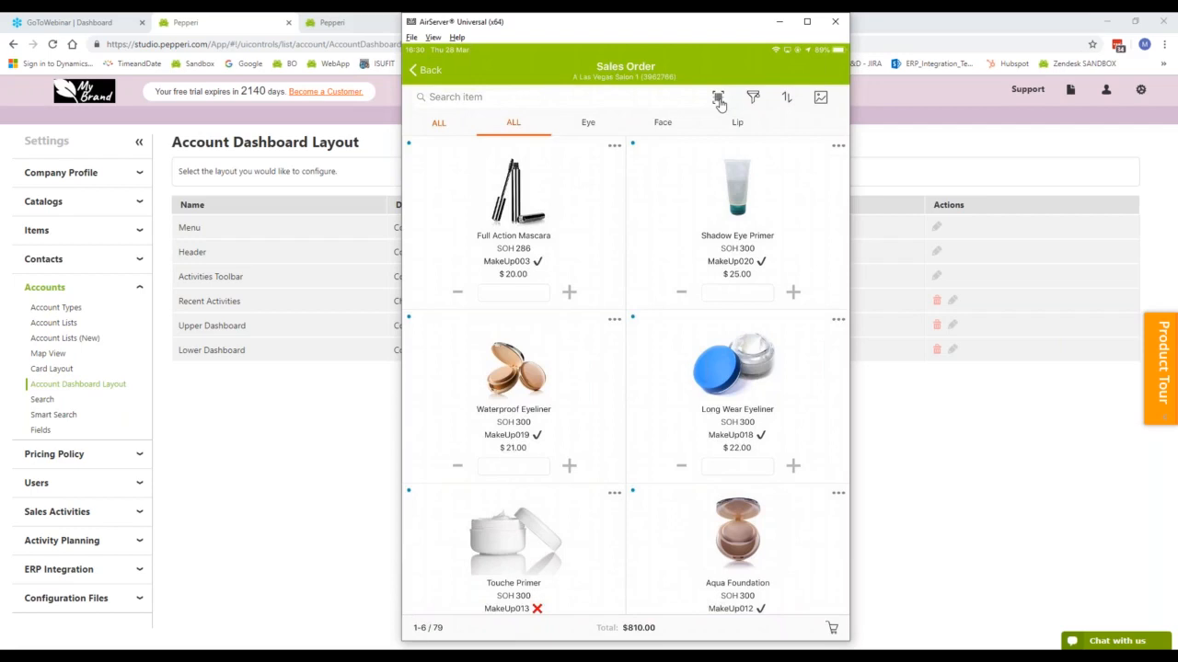
left_click(719, 101)
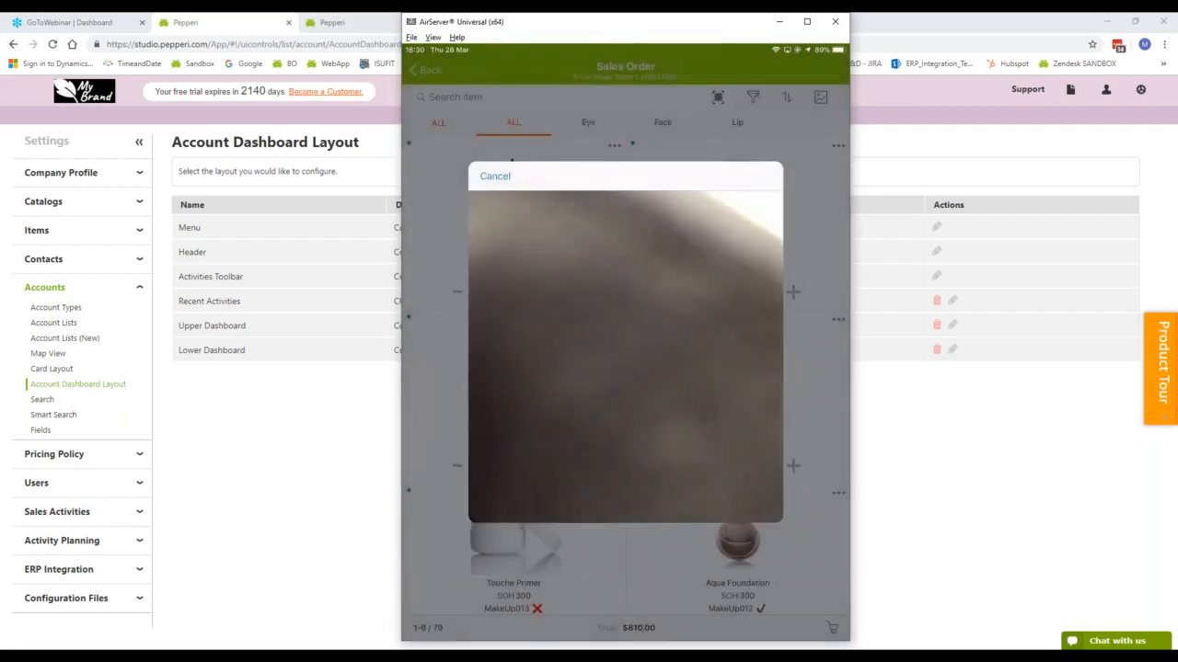
left_click(495, 176)
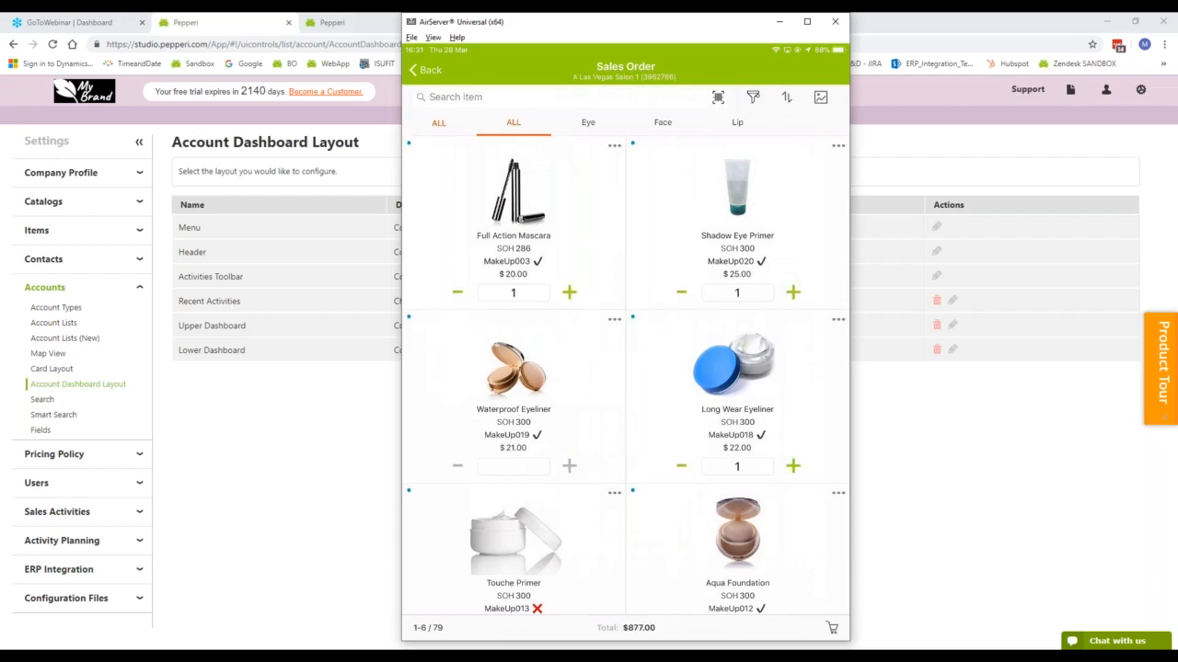
Show the order's cart as a table and delete items MaNa15, MaNa14, Frag002, Frag003 and Frag004 from it
left_click(829, 627)
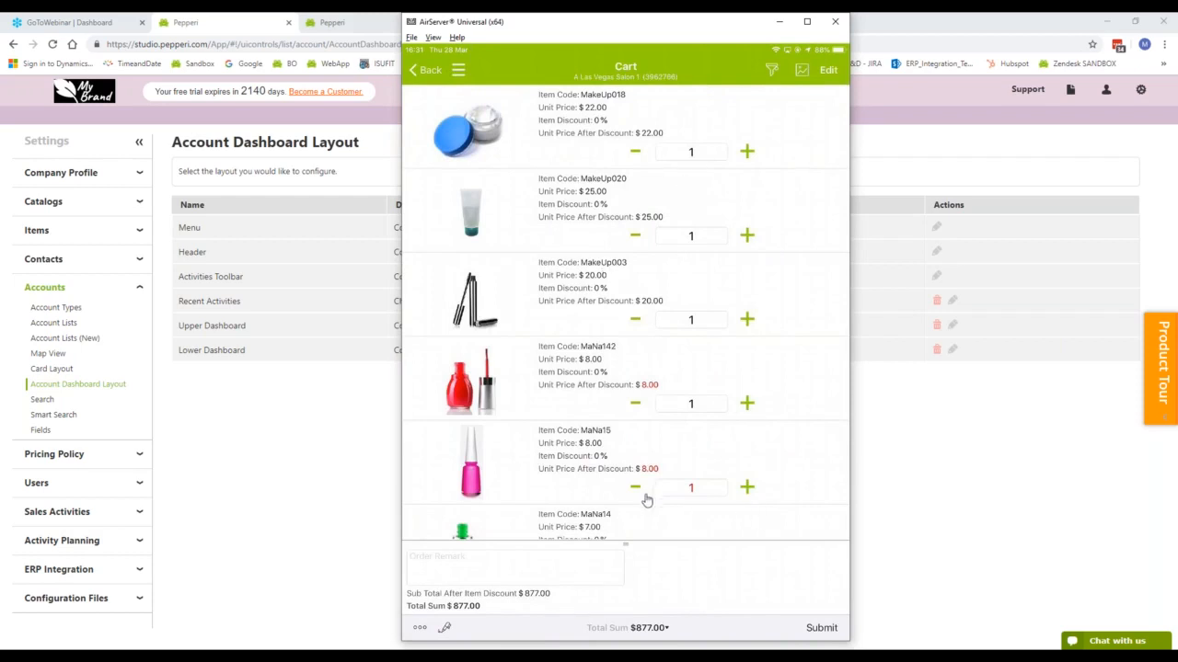
left_click(798, 73)
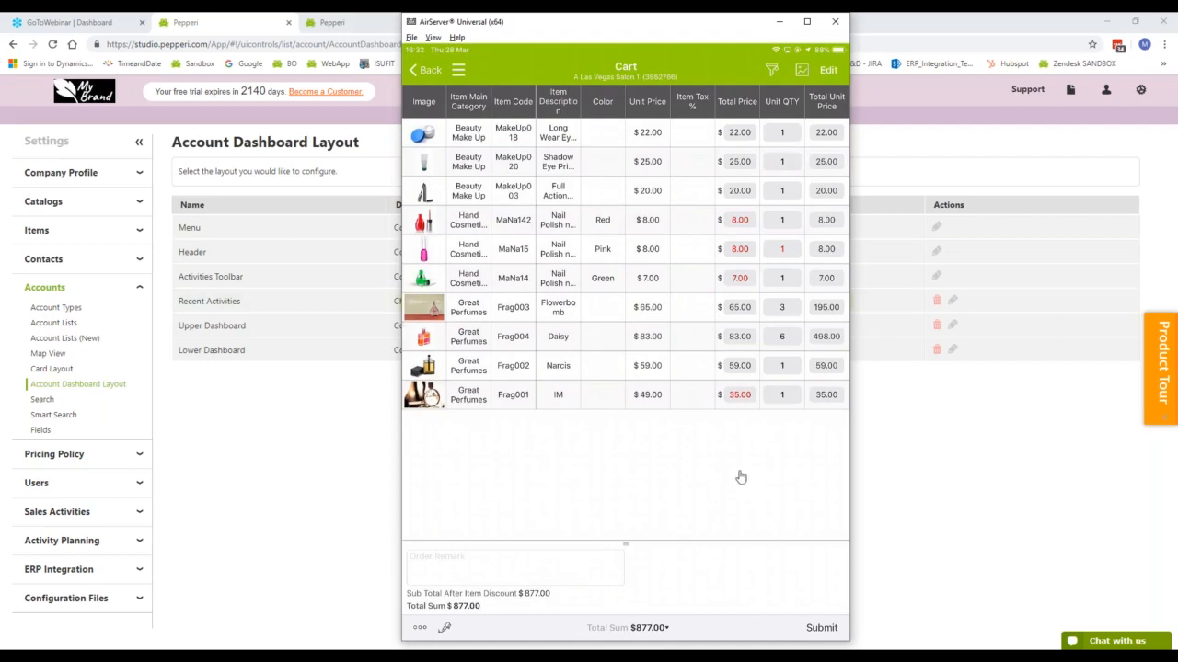
left_click(819, 628)
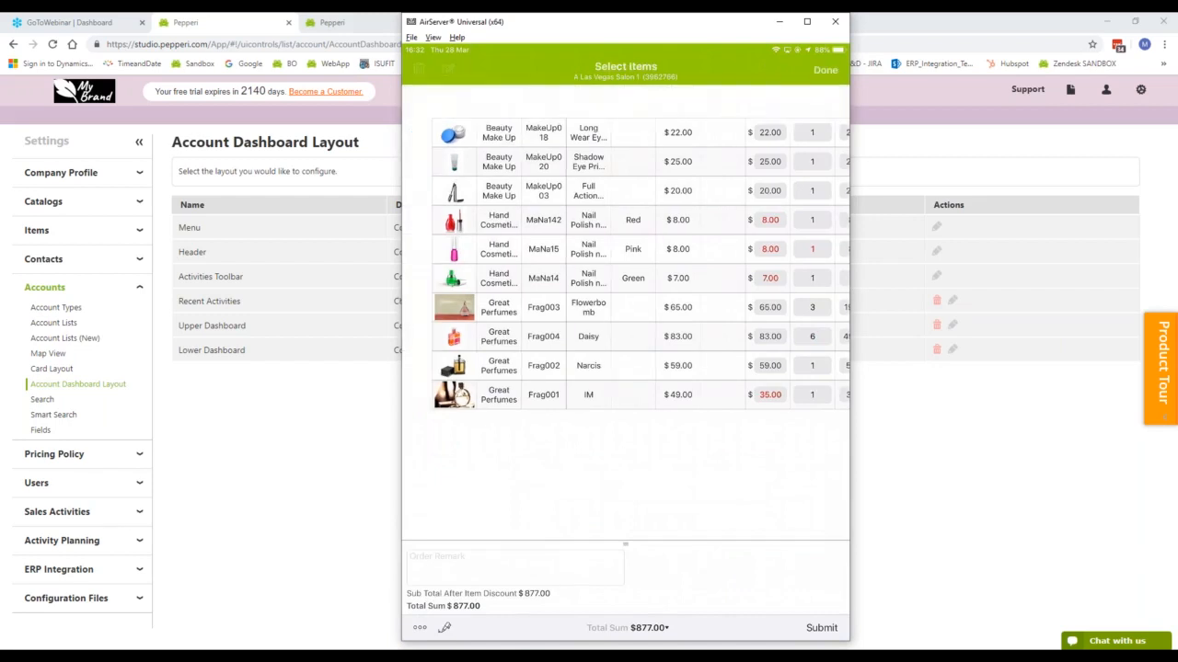
left_click(417, 337)
left_click(416, 308)
left_click(417, 279)
left_click(417, 249)
left_click(417, 366)
left_click(418, 70)
left_click(669, 364)
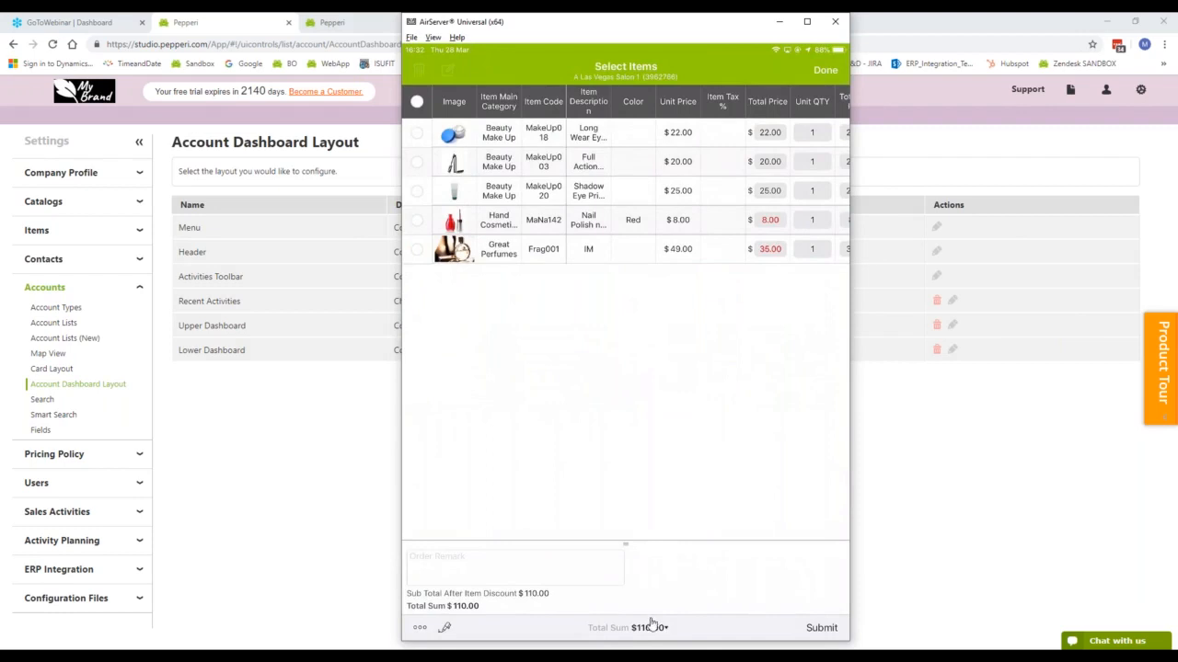
Submit the sales order and acknowledge the loyalty points message
left_click(822, 628)
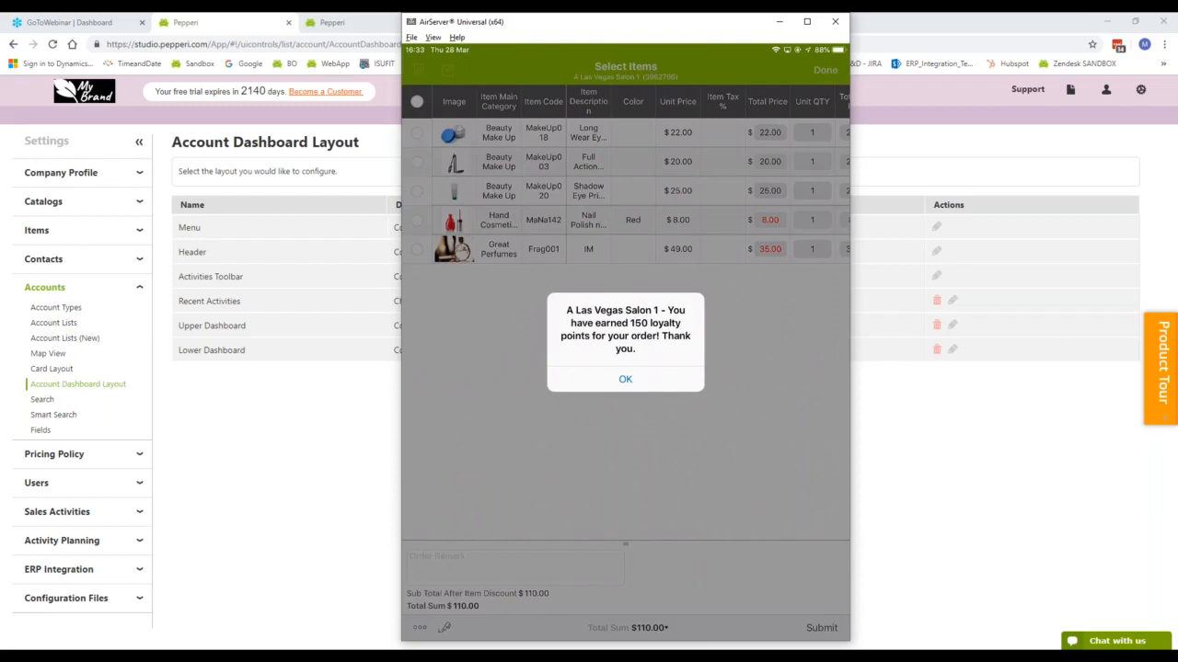
left_click(626, 379)
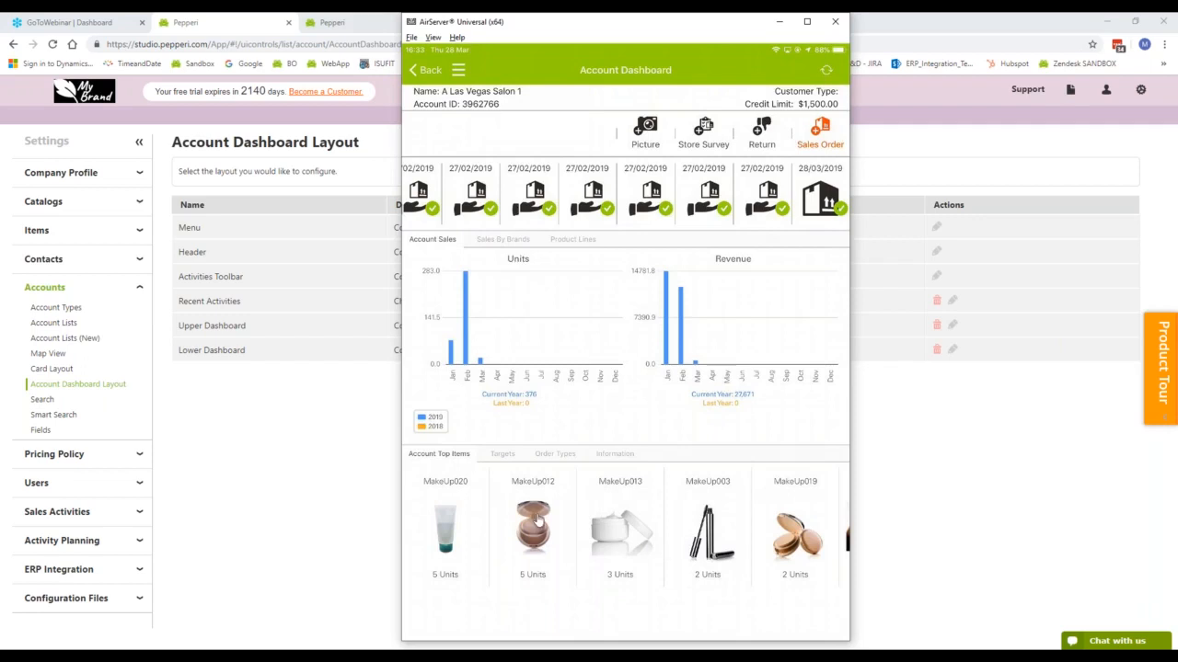
Return to the web settings in the browser and open the Sales Order transaction type for editing
left_click(287, 470)
left_click(87, 287)
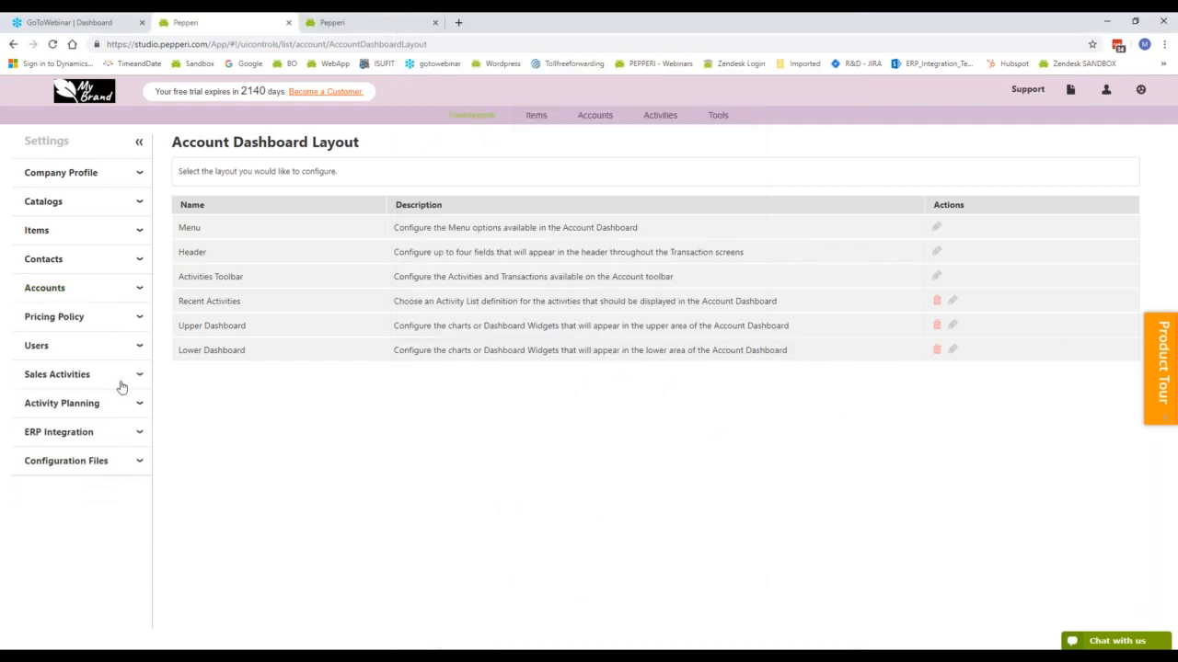
left_click(119, 377)
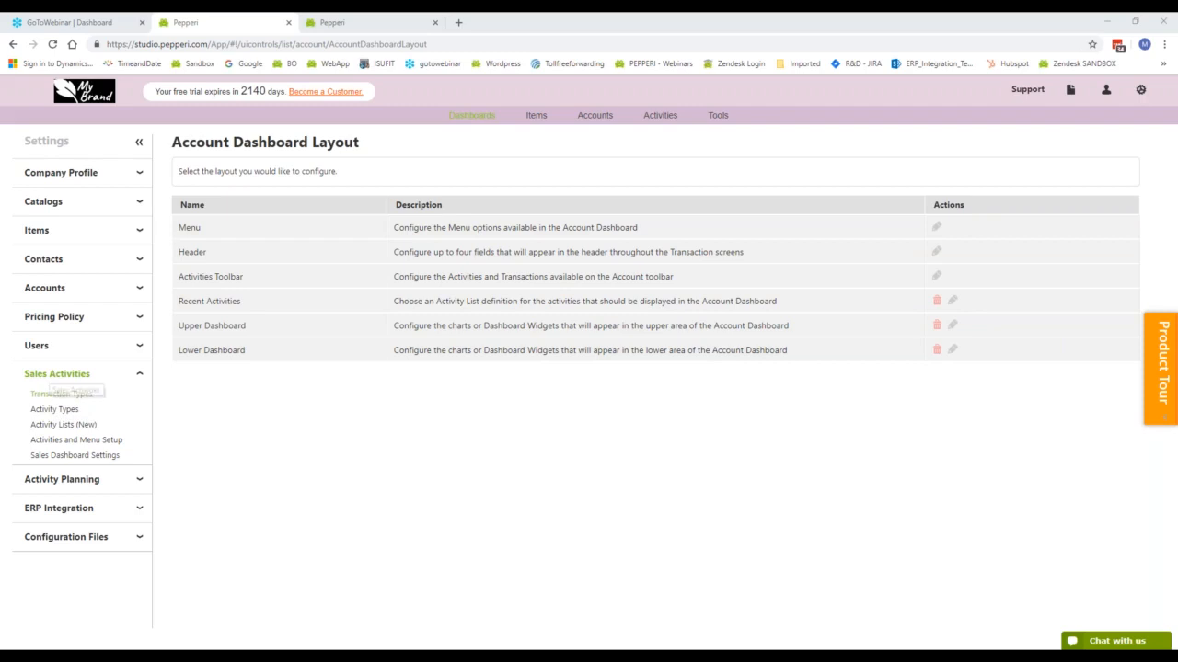
left_click(51, 394)
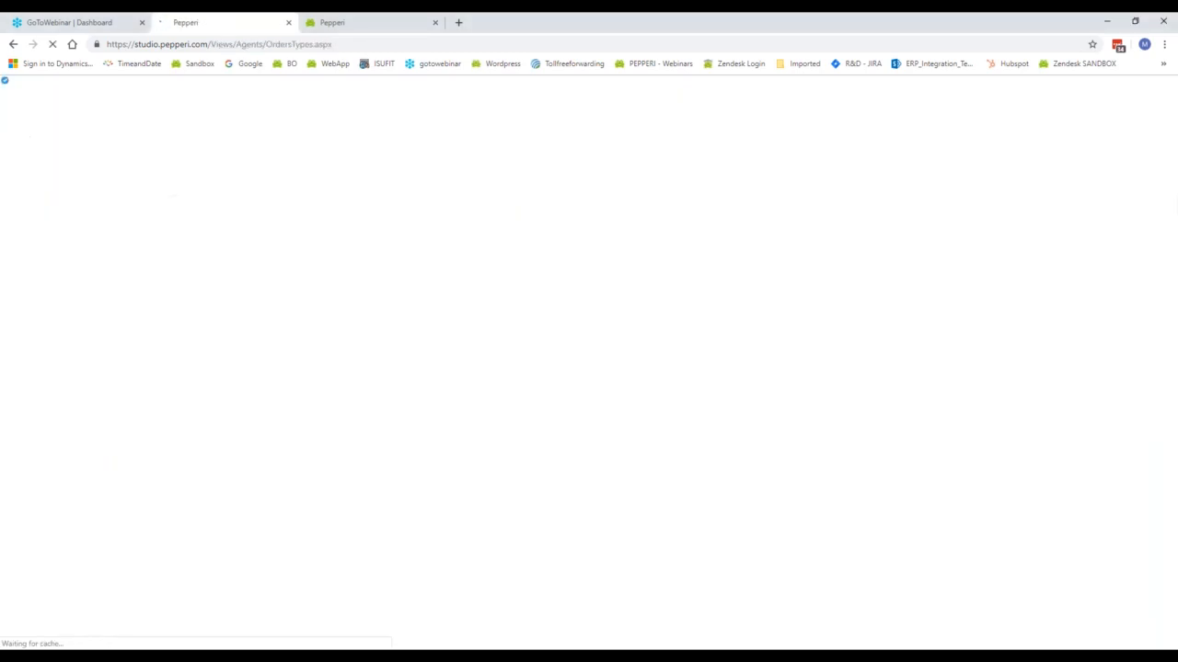
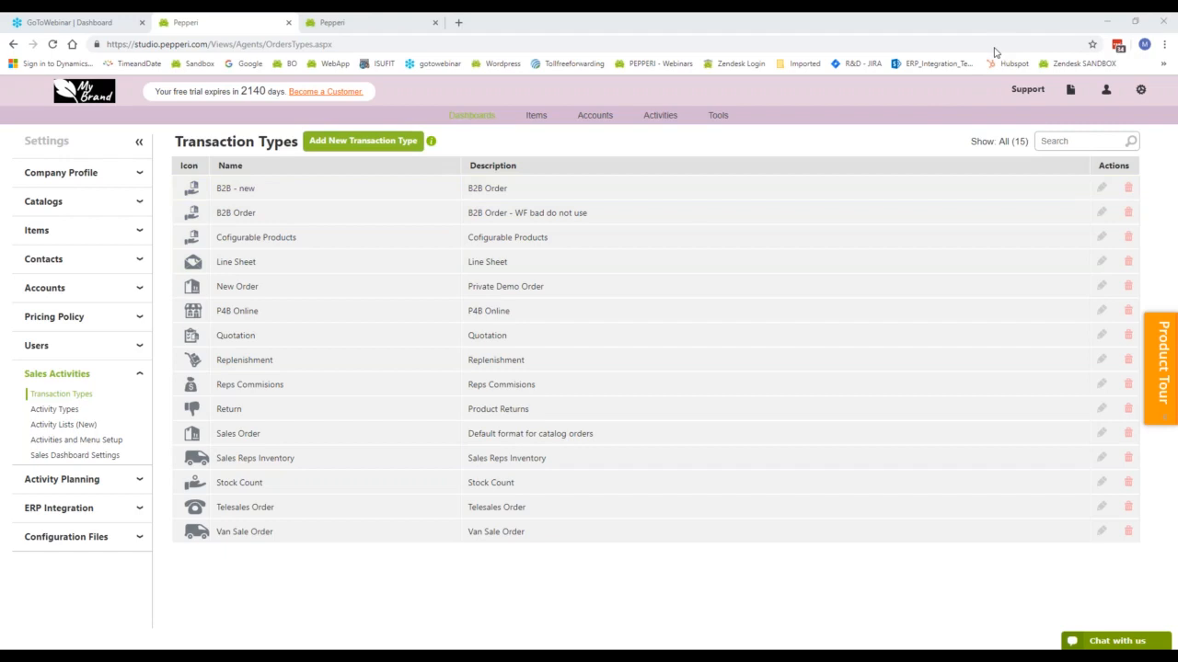
left_click(1101, 434)
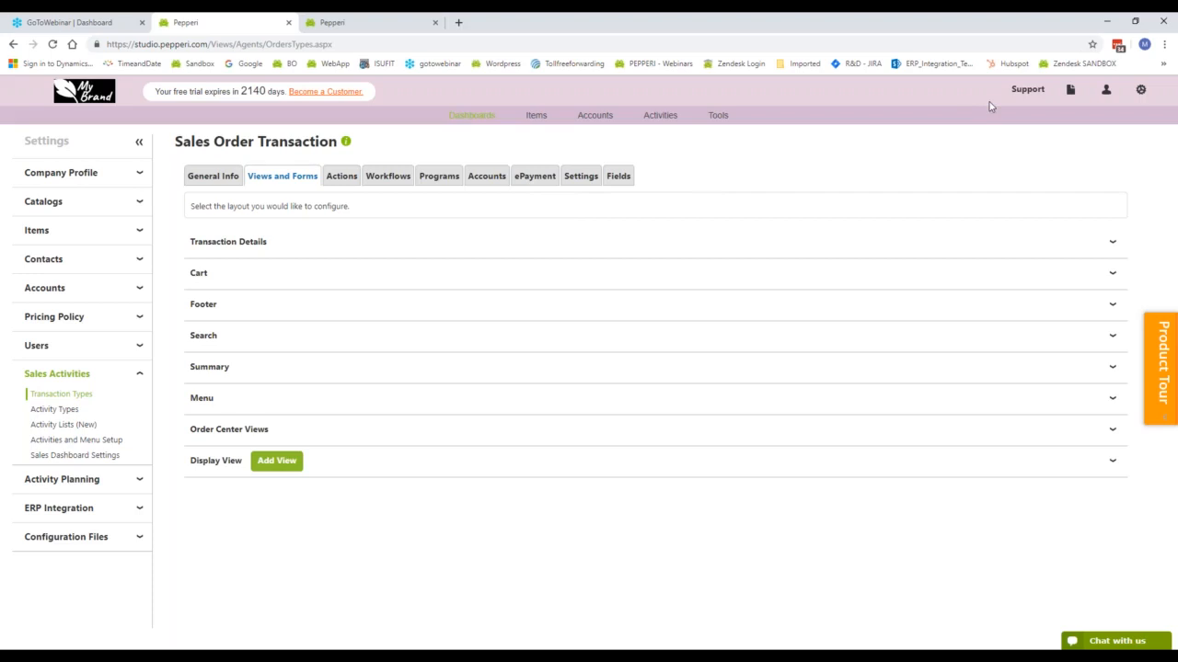
Open the Pepperi support site and look through the Knowledge Center home page's selling and configuration topics
left_click(1025, 90)
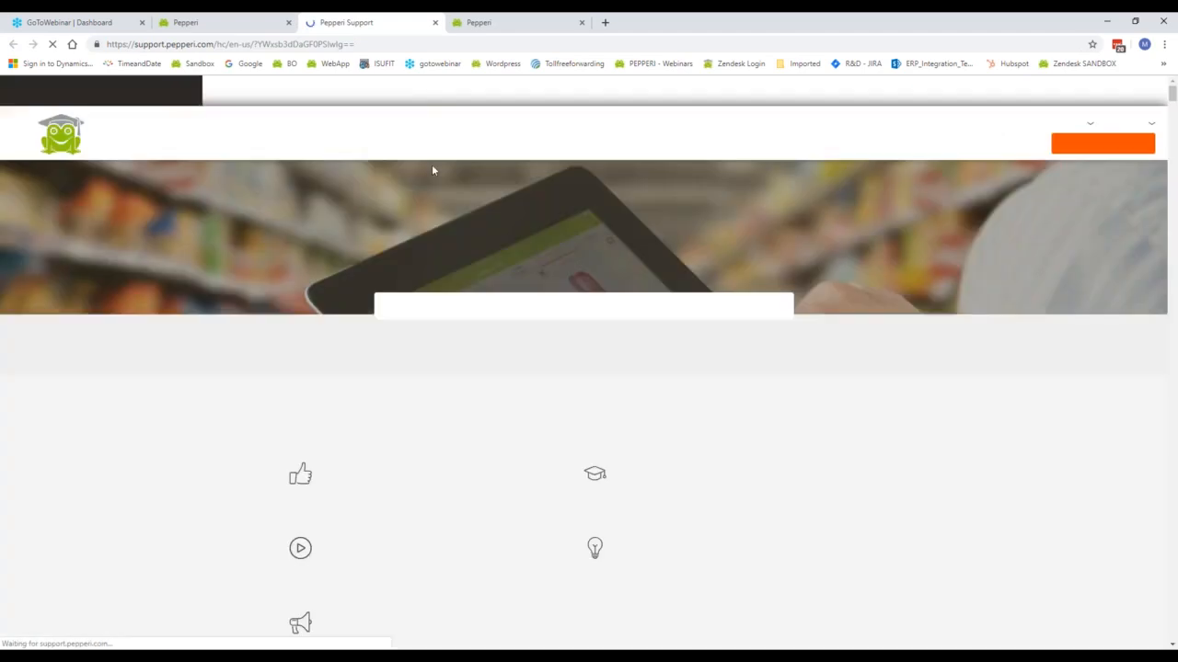
left_click_drag(136, 44, 214, 44)
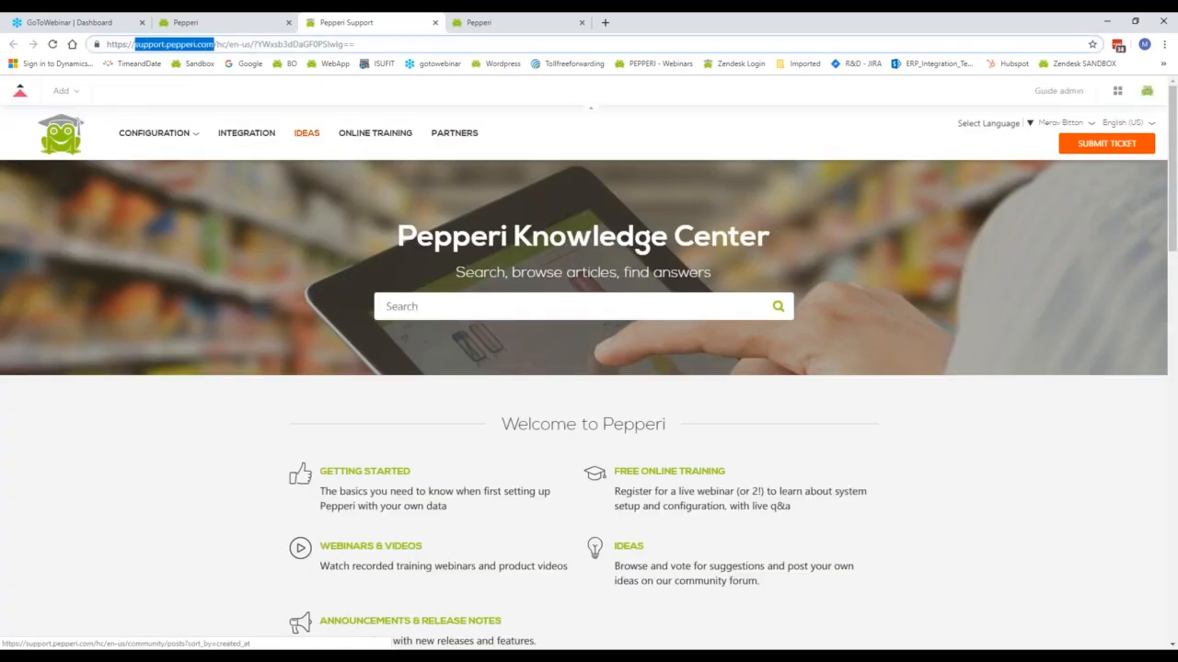
scroll(483, 421, "down", 2)
scroll(483, 420, "down", 4)
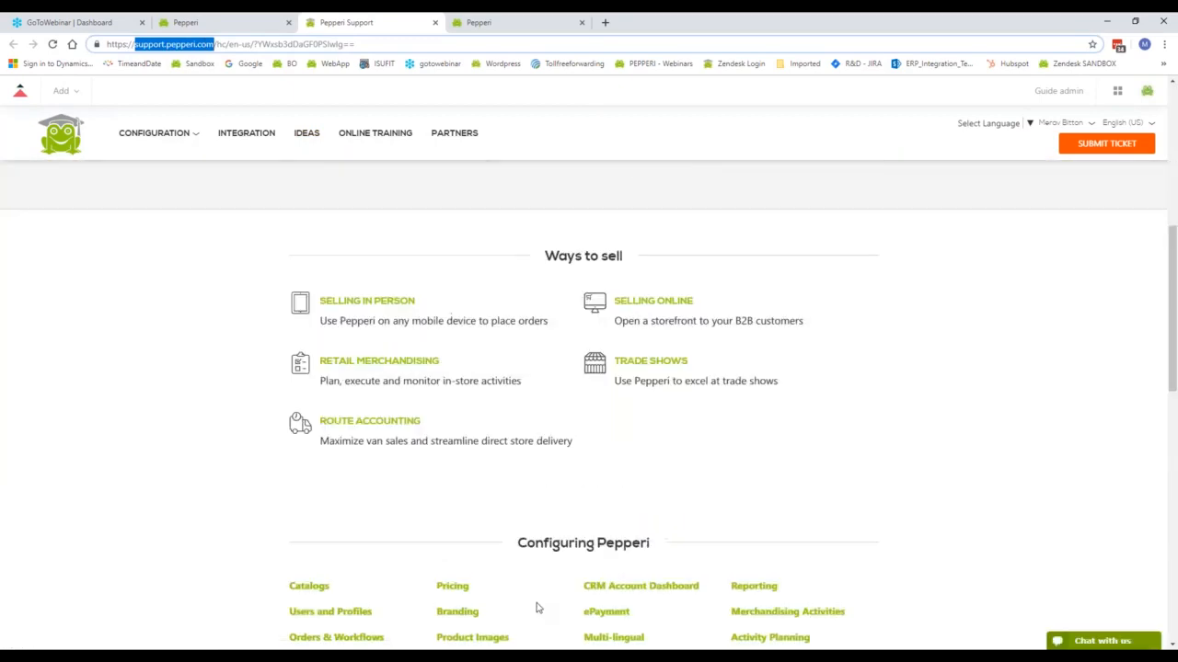
scroll(538, 608, "up", 5)
Search the Knowledge Center for "transaction types" and open the article on Actions, Workflows, ePayment and Settings
left_click(411, 245)
type("transac")
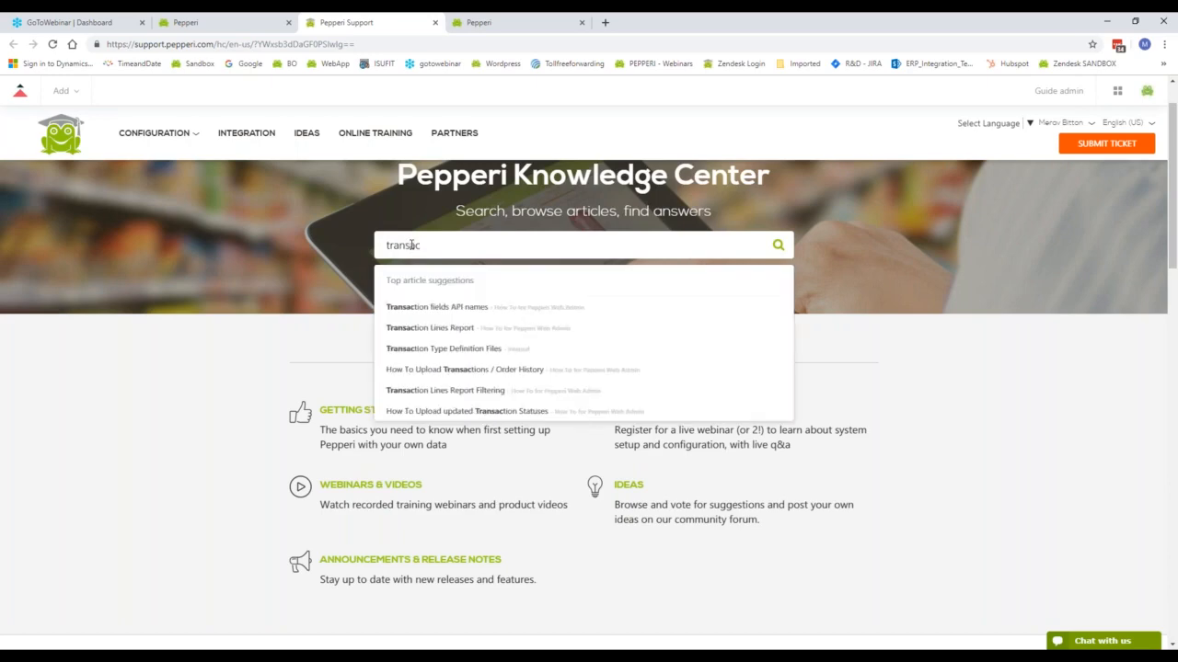
type("tion types")
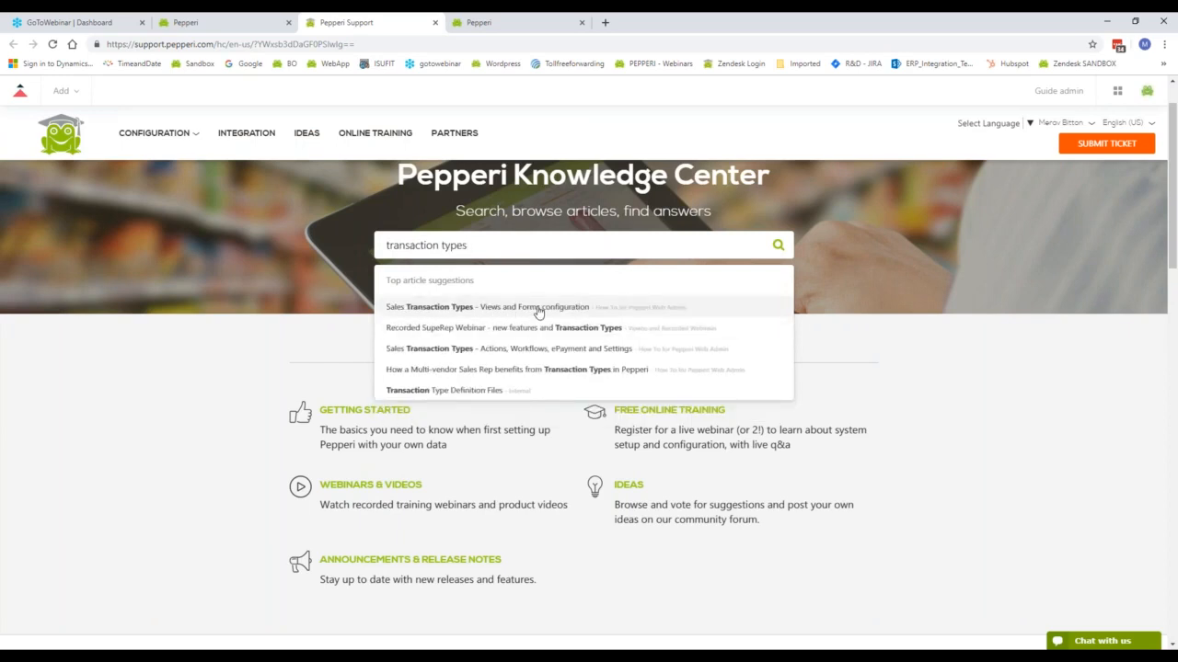
left_click(419, 354)
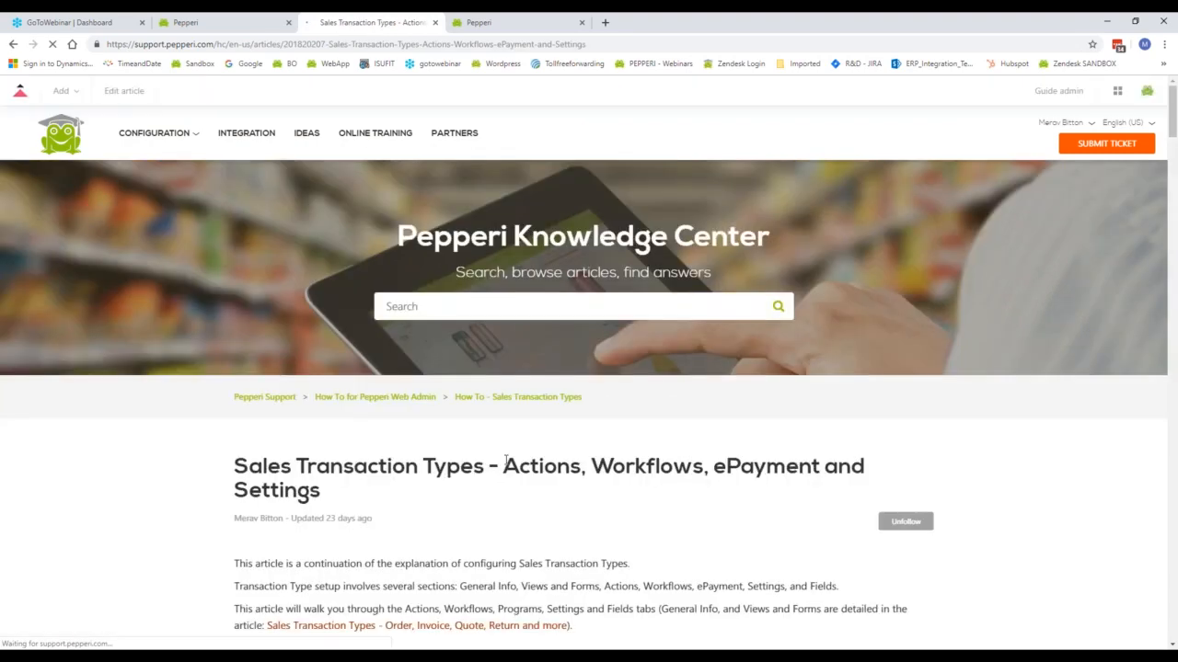
scroll(431, 354, "down", 2)
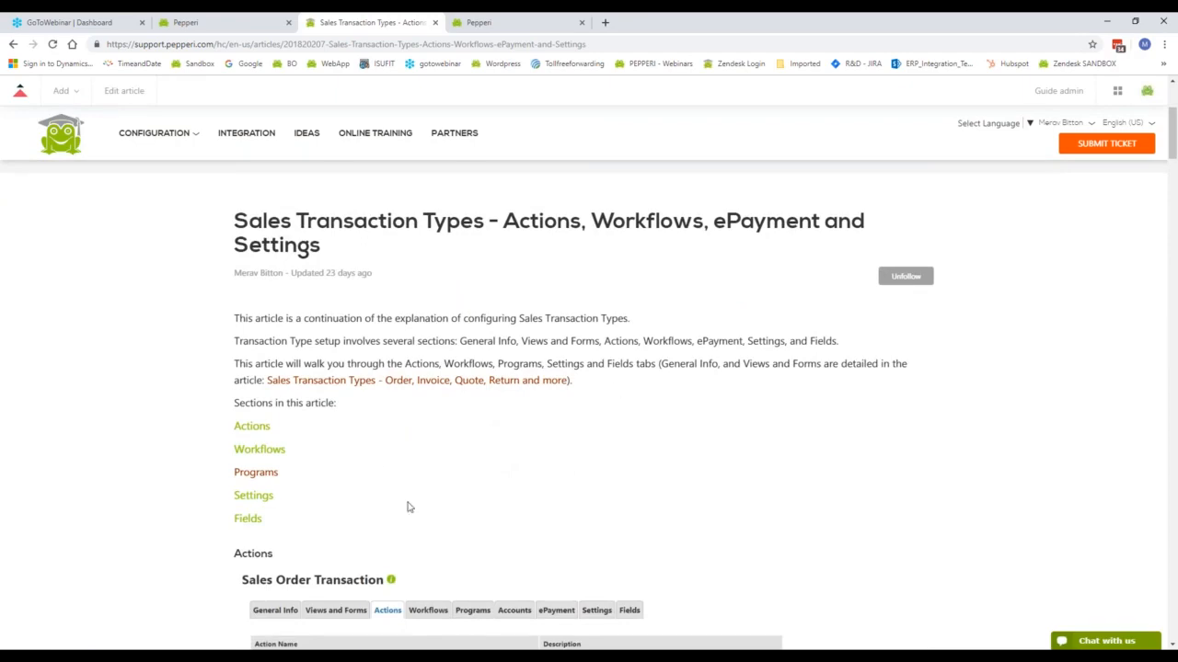
Look through the open article's section list and its Actions section on duplicating transactions
scroll(454, 505, "down", 2)
scroll(451, 505, "up", 3)
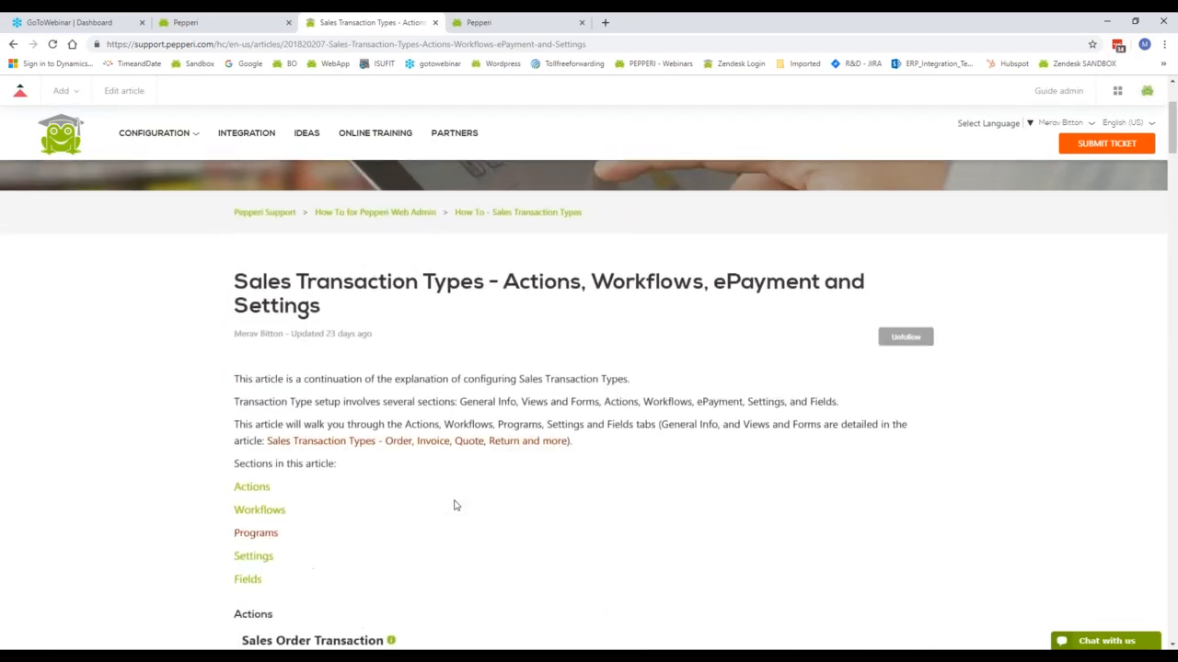
scroll(452, 505, "down", 3)
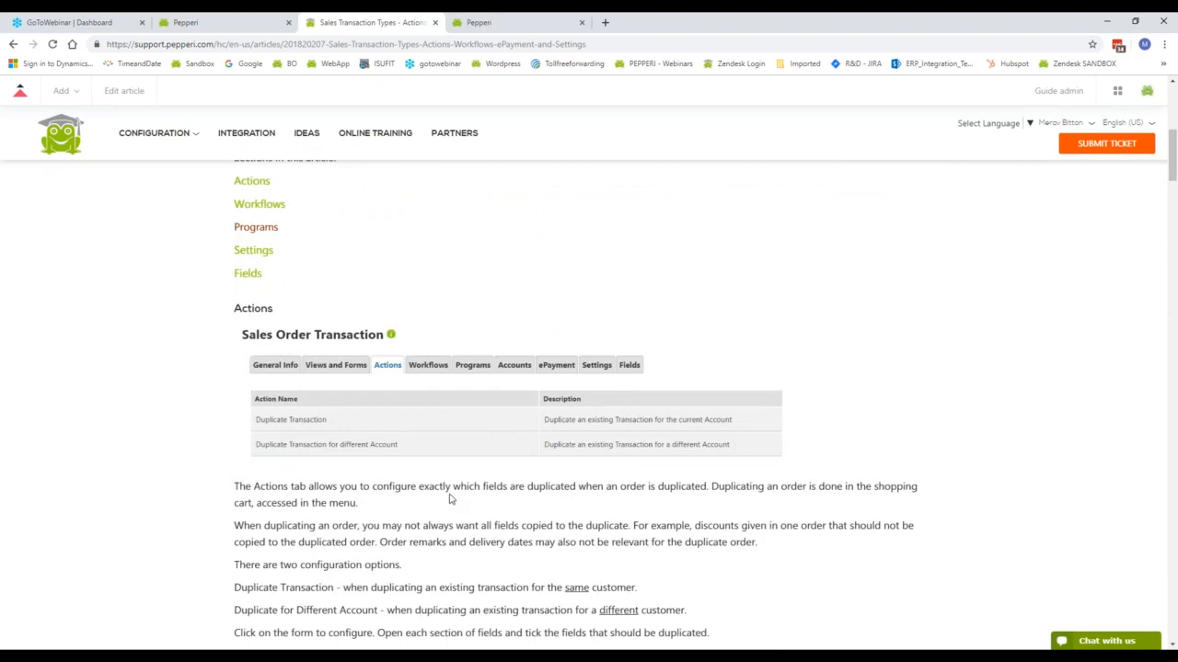
scroll(449, 498, "up", 3)
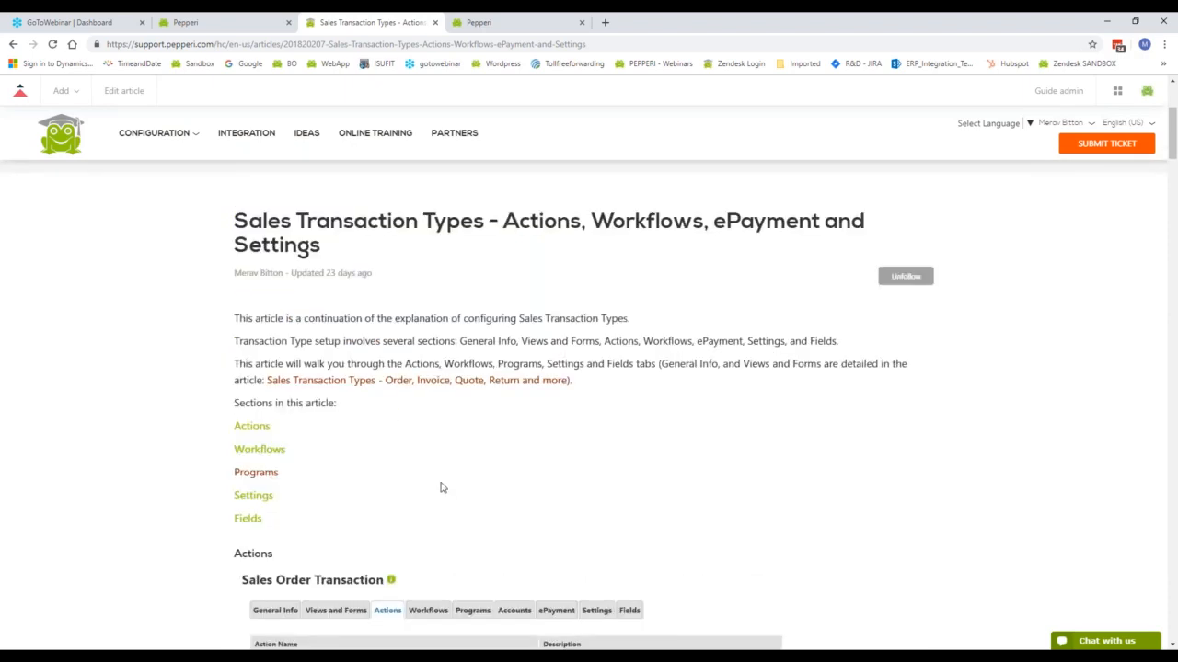
Return to the Knowledge Center home page, search for "sales transaction types" and open the Views and Forms configuration article
left_click(13, 43)
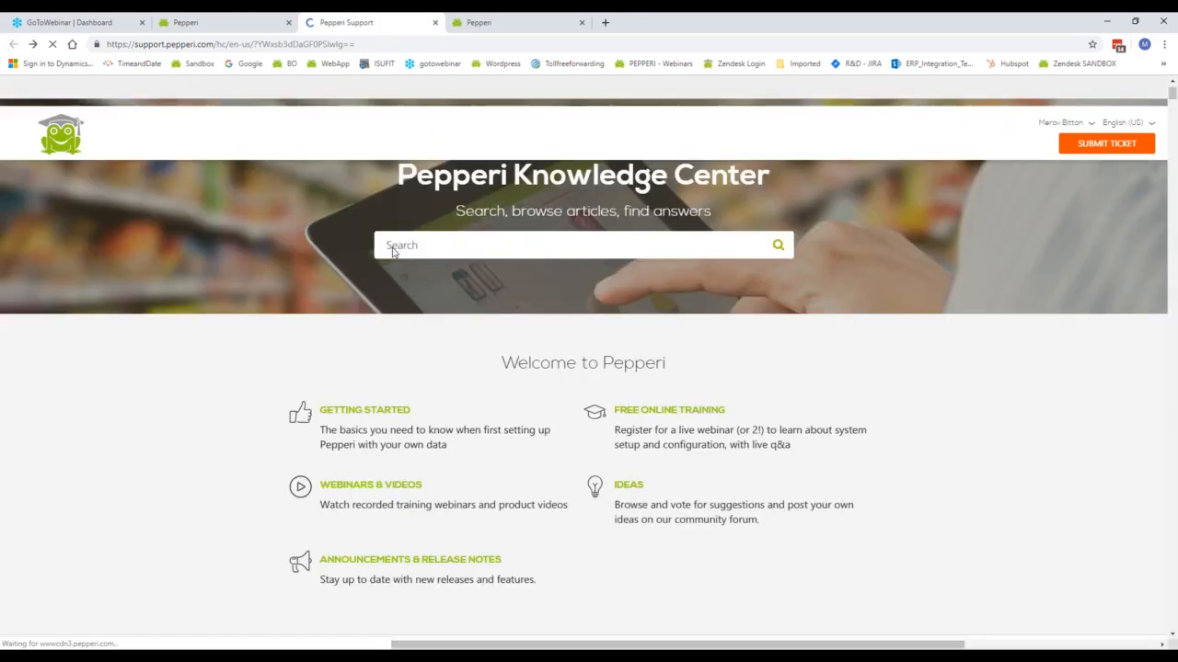
left_click(393, 248)
type("sale")
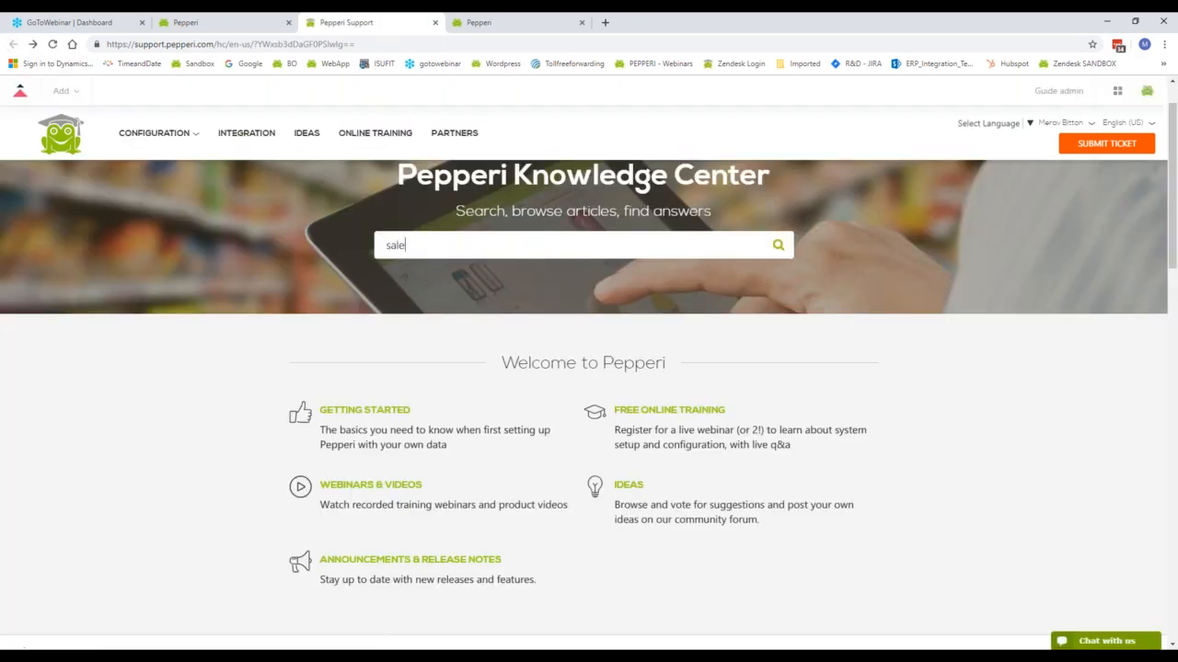
type("s transaction types")
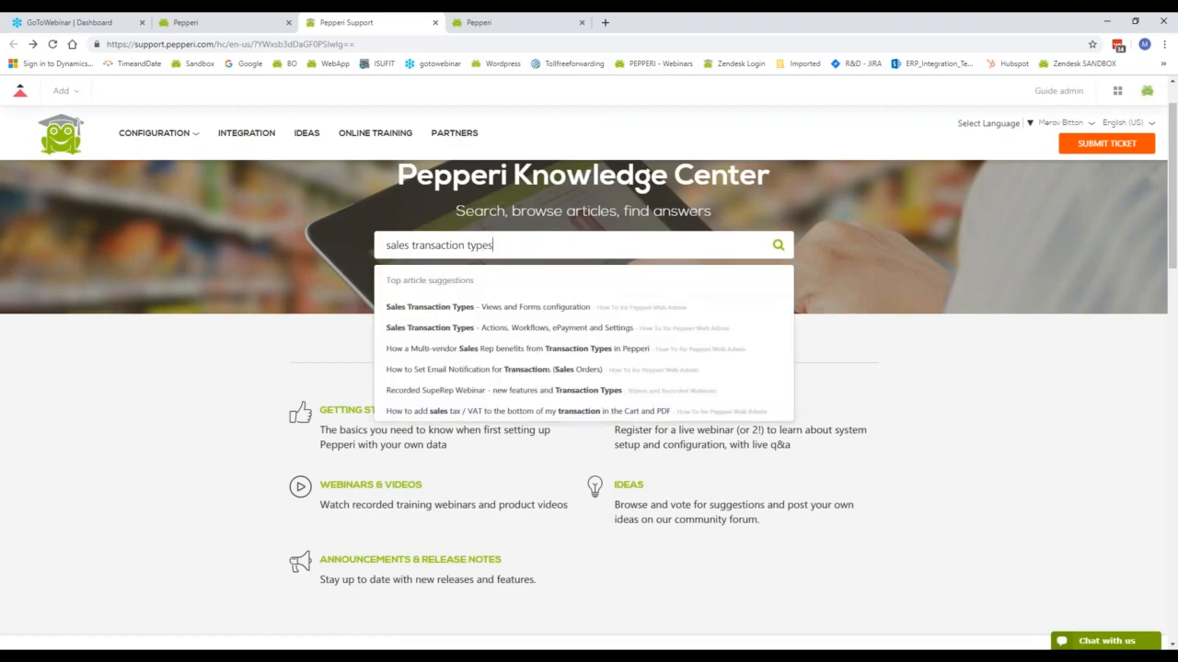
left_click(421, 307)
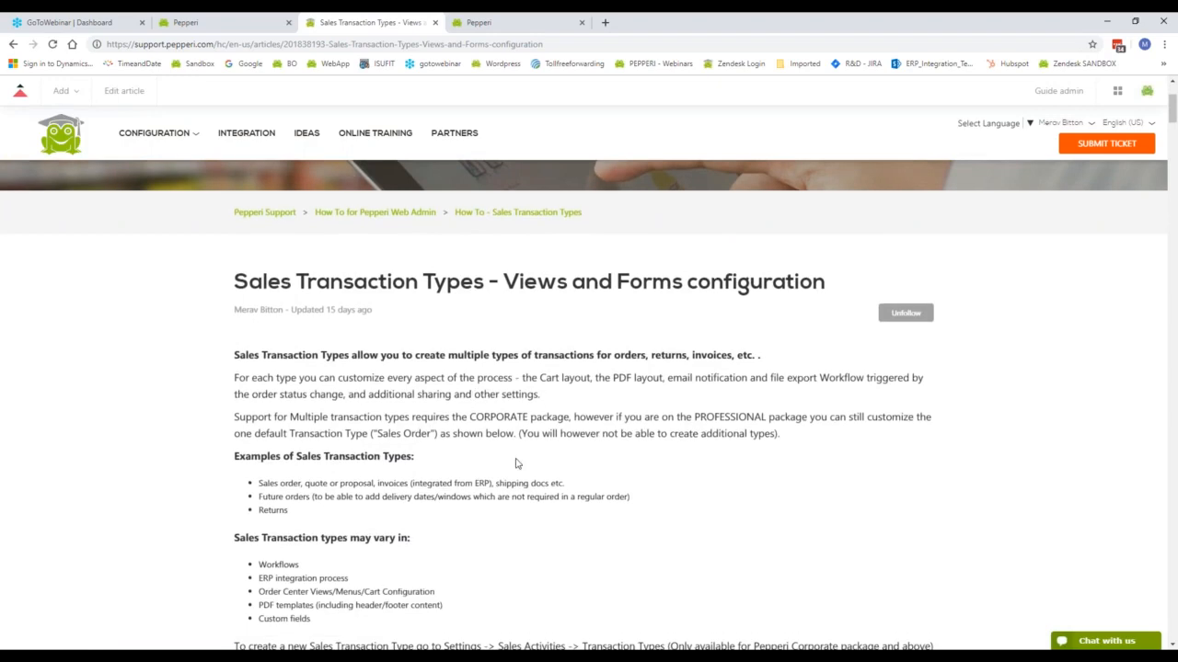
Read through the article's overview, its Views and Forms section and the Transaction Details options
scroll(517, 463, "down", 3)
scroll(342, 452, "down", 5)
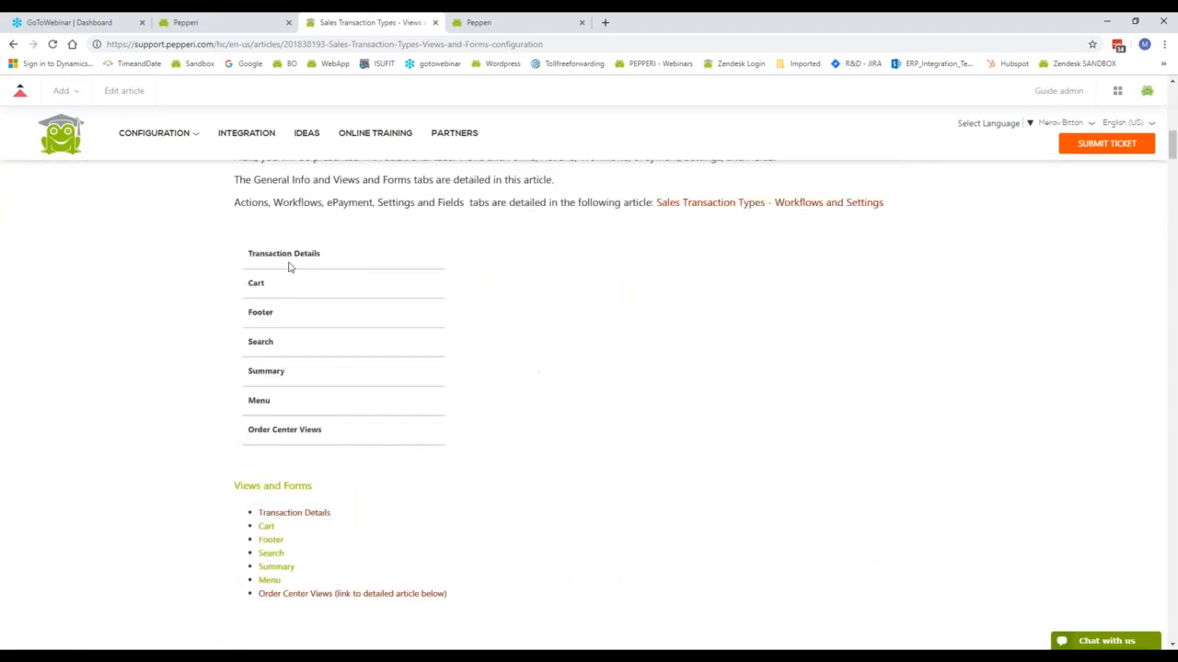
scroll(307, 368, "down", 2)
scroll(322, 398, "down", 3)
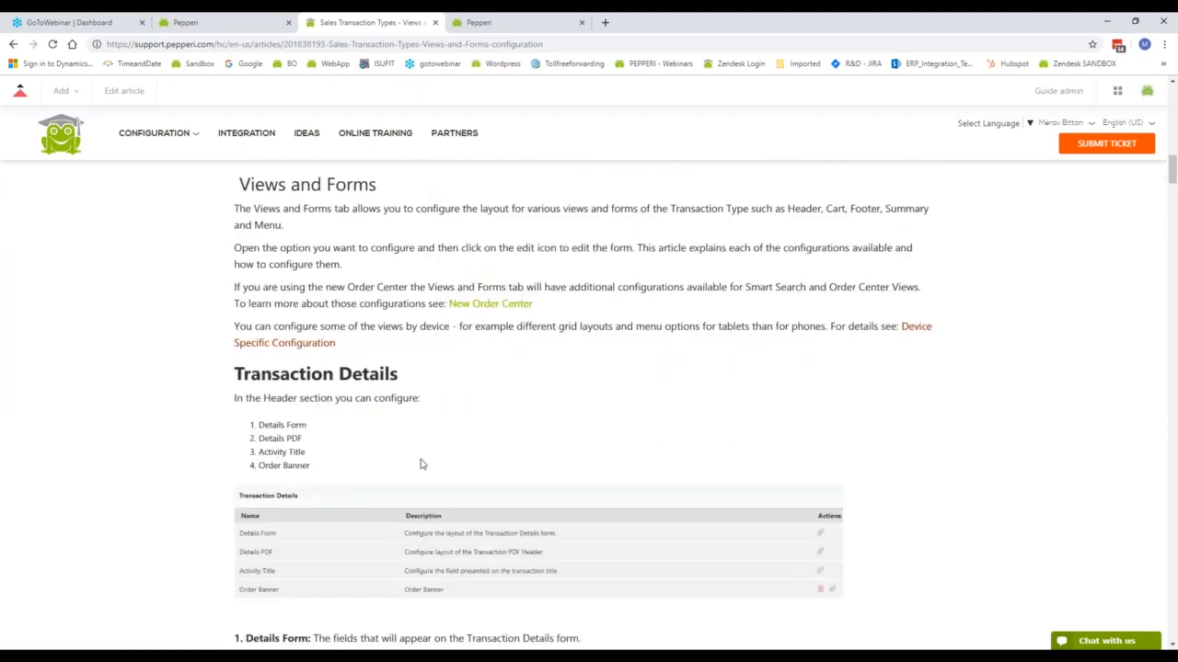
Expand Order Center Views in the Sales Order transaction's web settings and compare them with the view options on the tablet
left_click(236, 20)
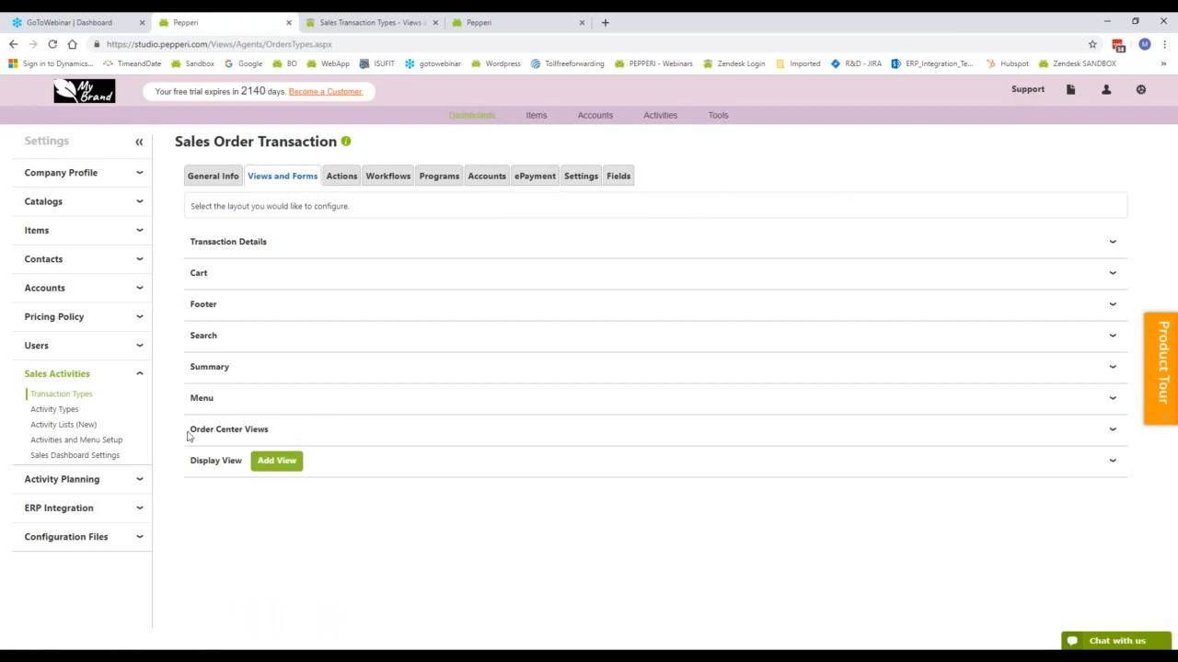
left_click_drag(190, 430, 274, 435)
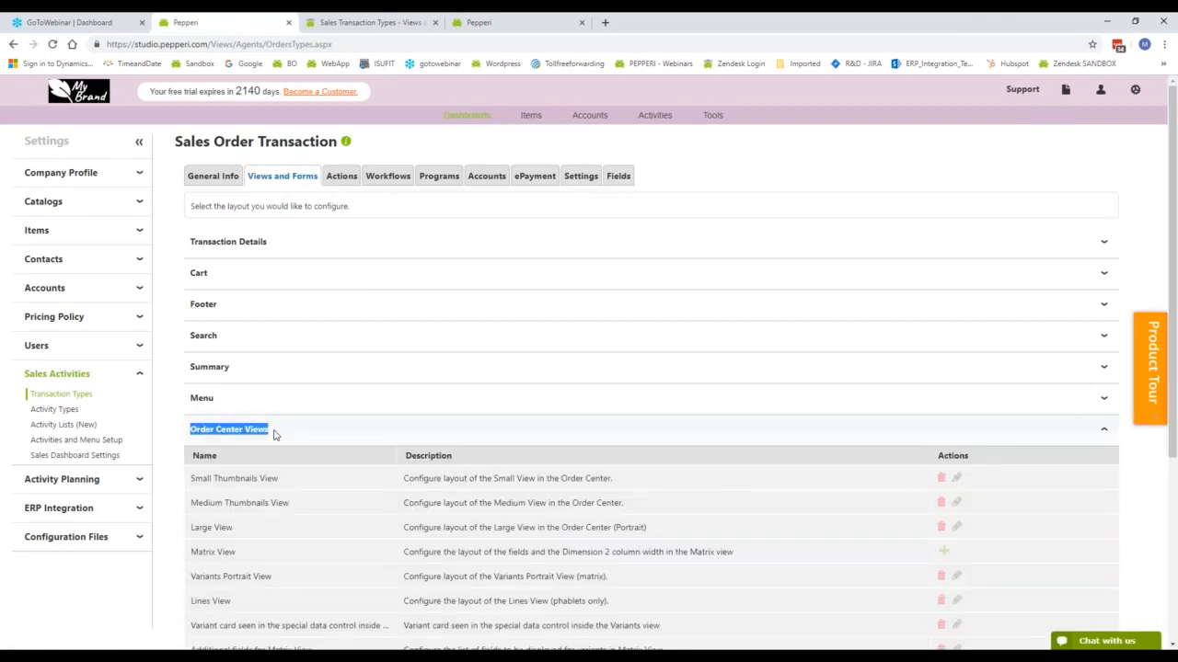
scroll(274, 434, "down", 2)
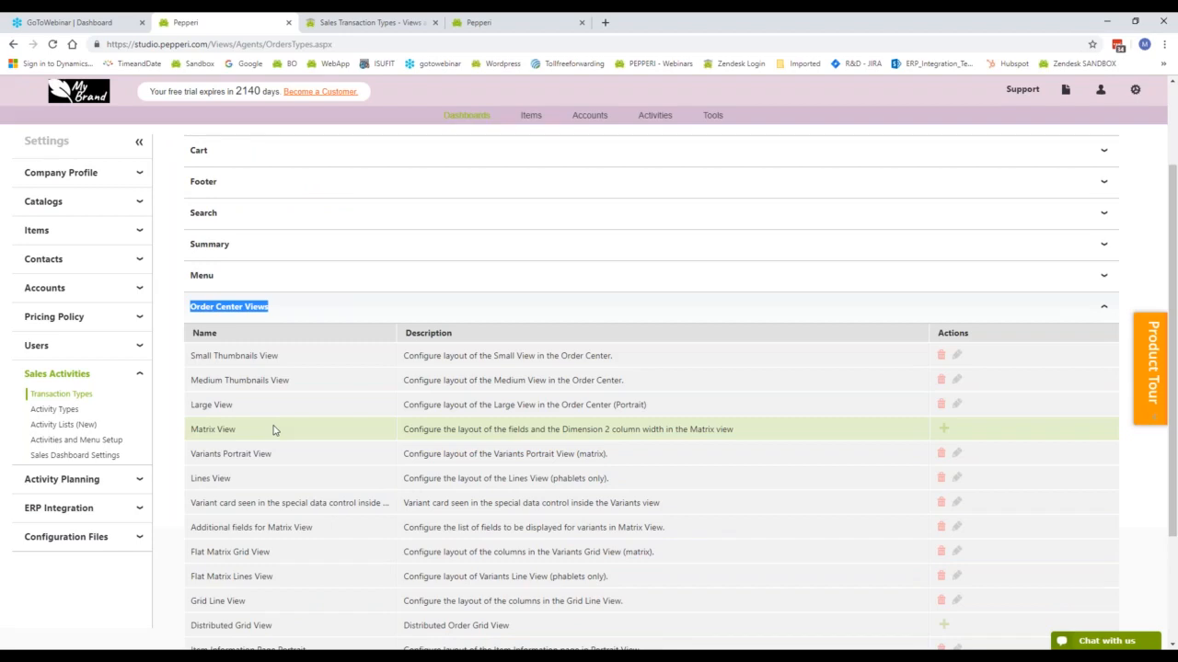
key("alt+Tab")
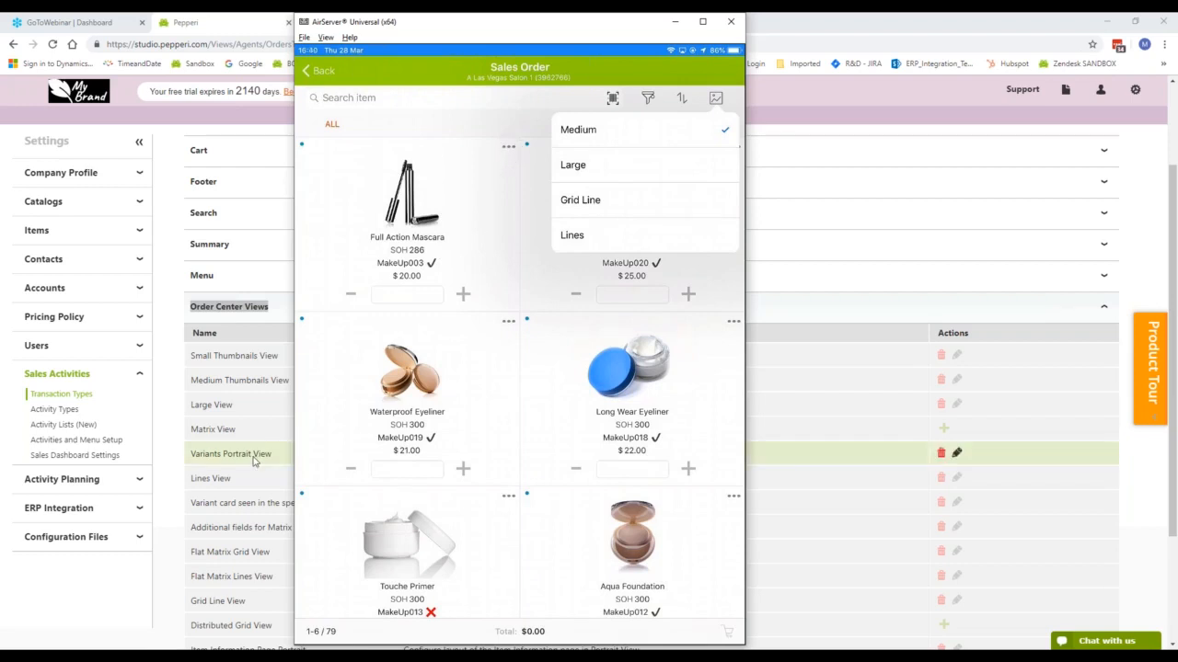
left_click(171, 454)
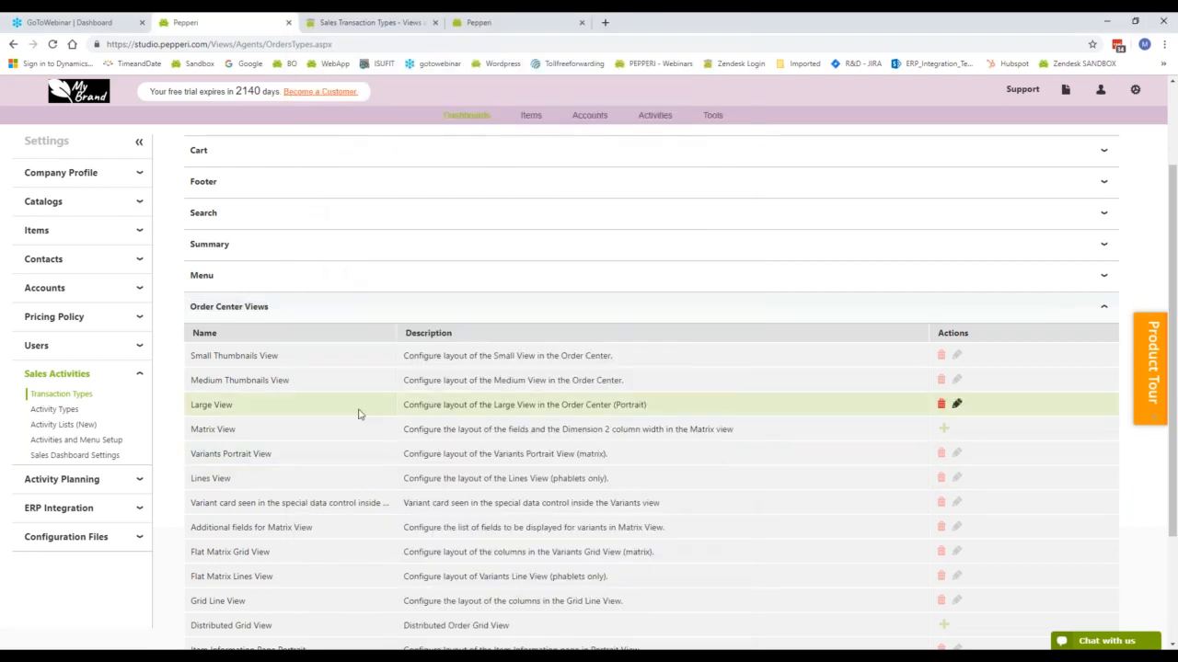
Open the Rep layout of the Medium Thumbnails View for editing
left_click(957, 379)
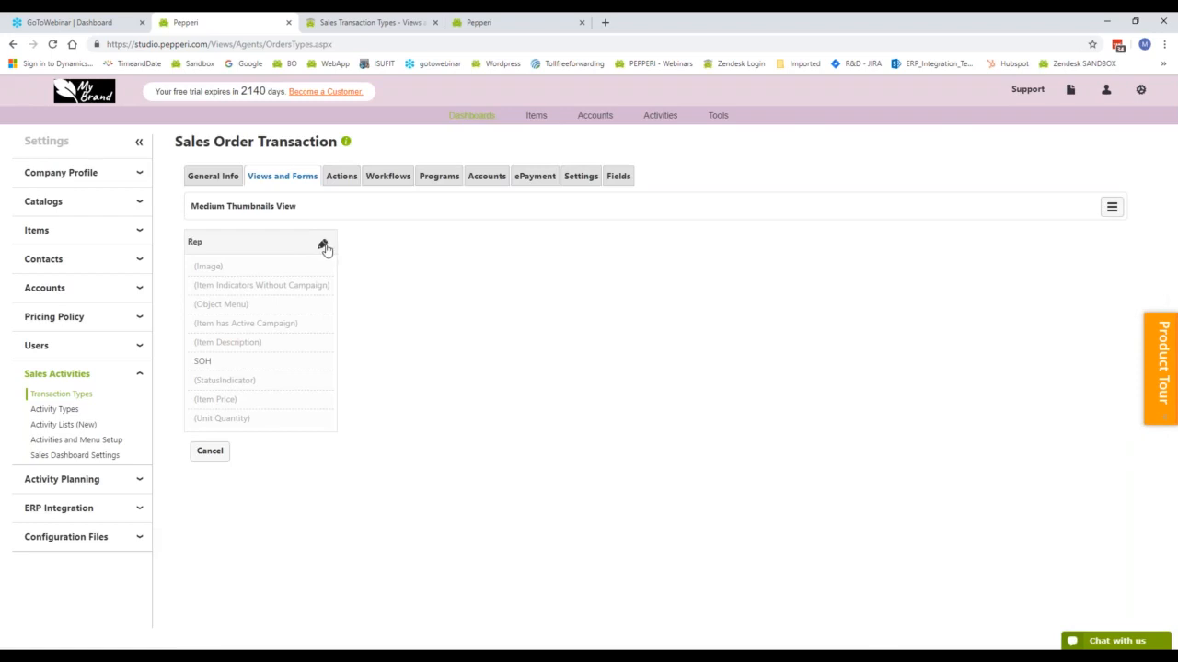
left_click(324, 246)
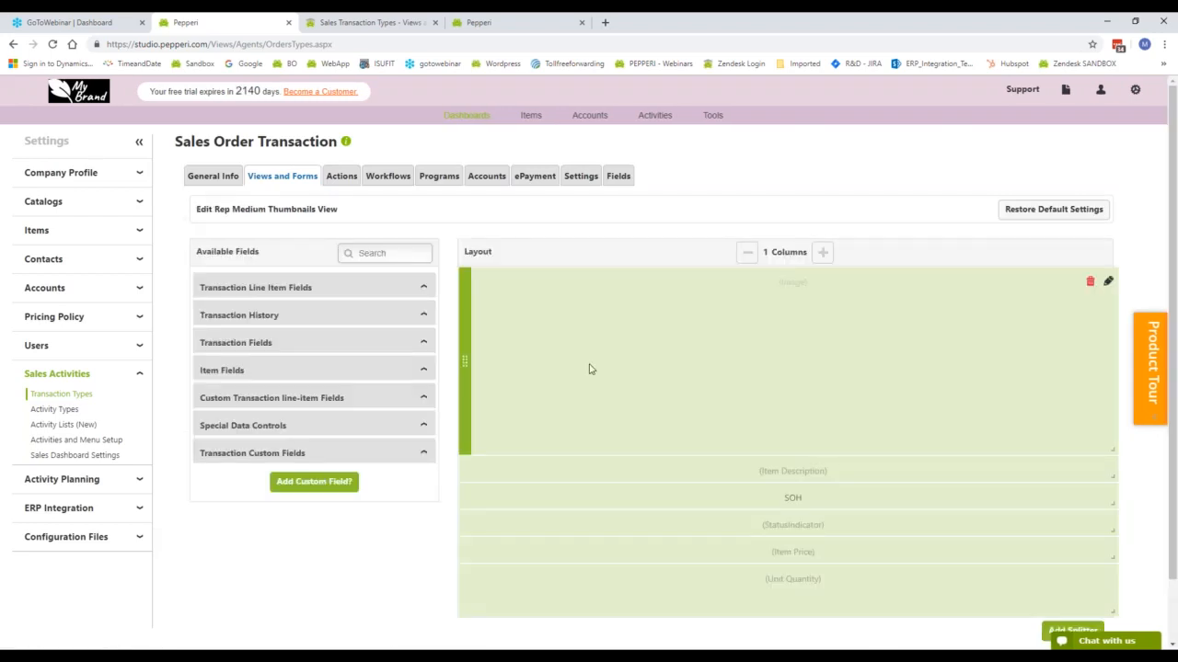
scroll(590, 369, "down", 1)
Add the Delivery Date line item field to the layout, center-aligned and read-only, and place it between Item Price and Unit Quantity
left_click(199, 226)
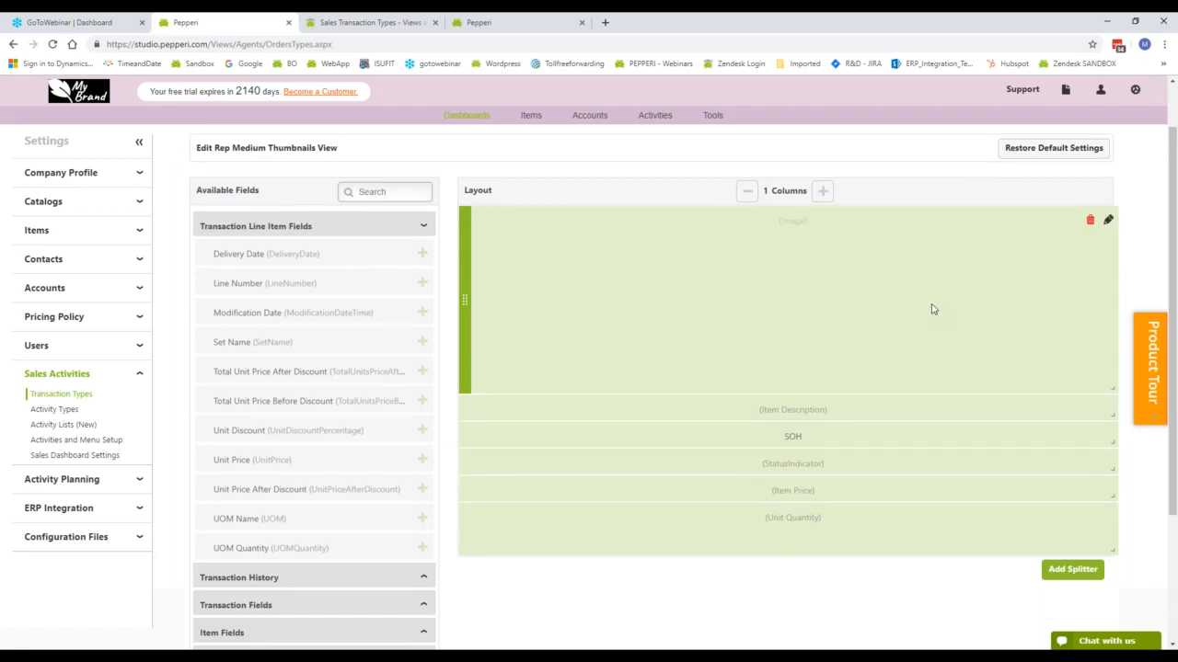
left_click(421, 254)
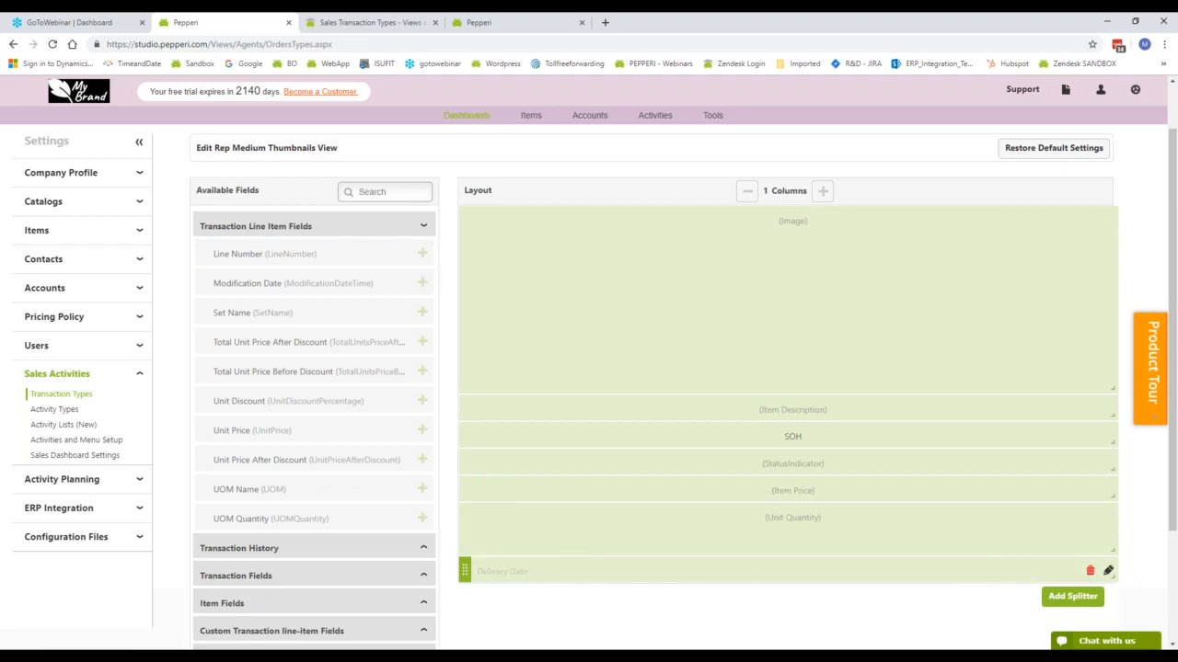
left_click(1107, 570)
left_click_drag(577, 311, 460, 307)
left_click(566, 358)
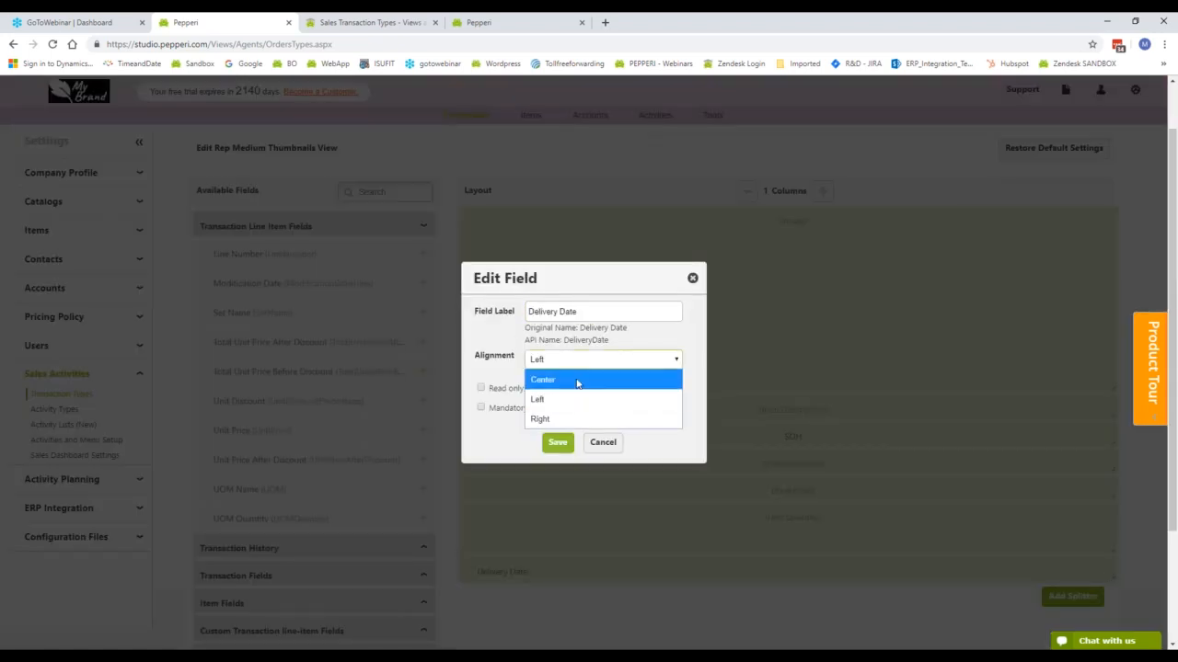
left_click(578, 381)
left_click(481, 388)
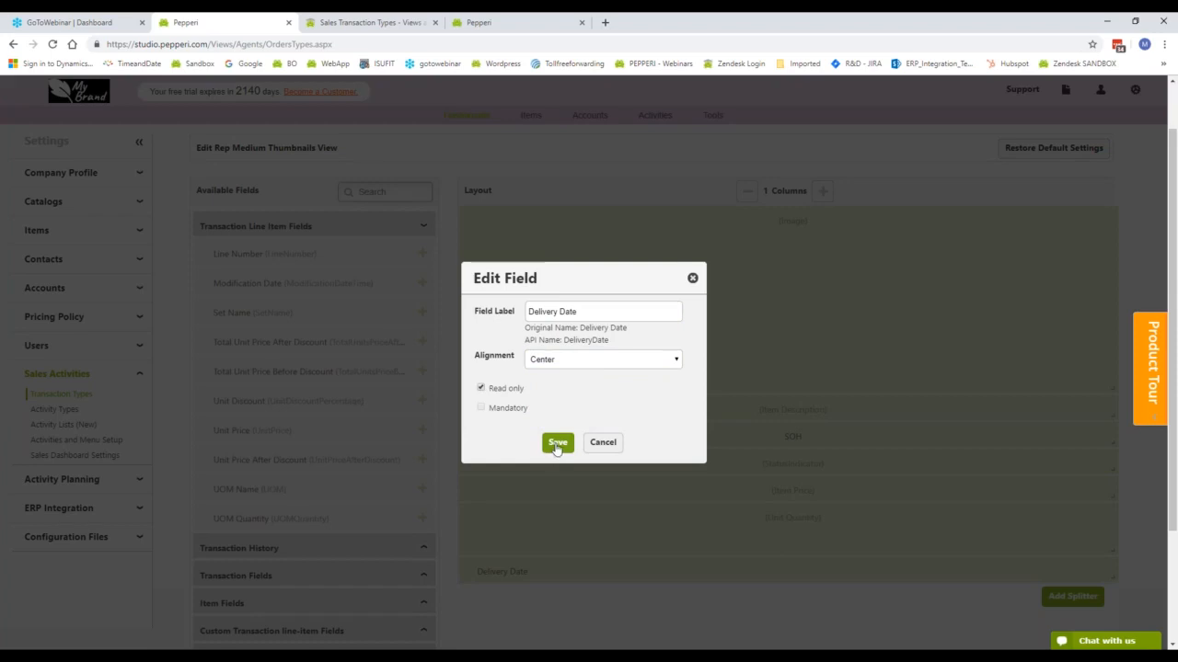
left_click(557, 444)
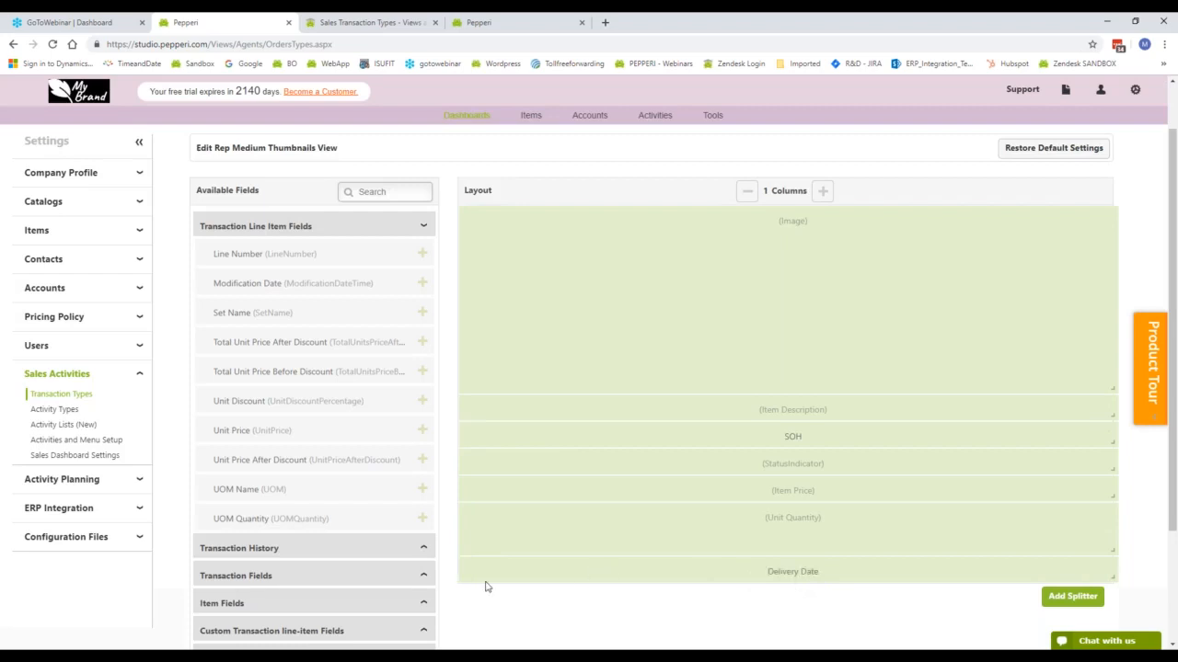
left_click_drag(465, 569, 469, 413)
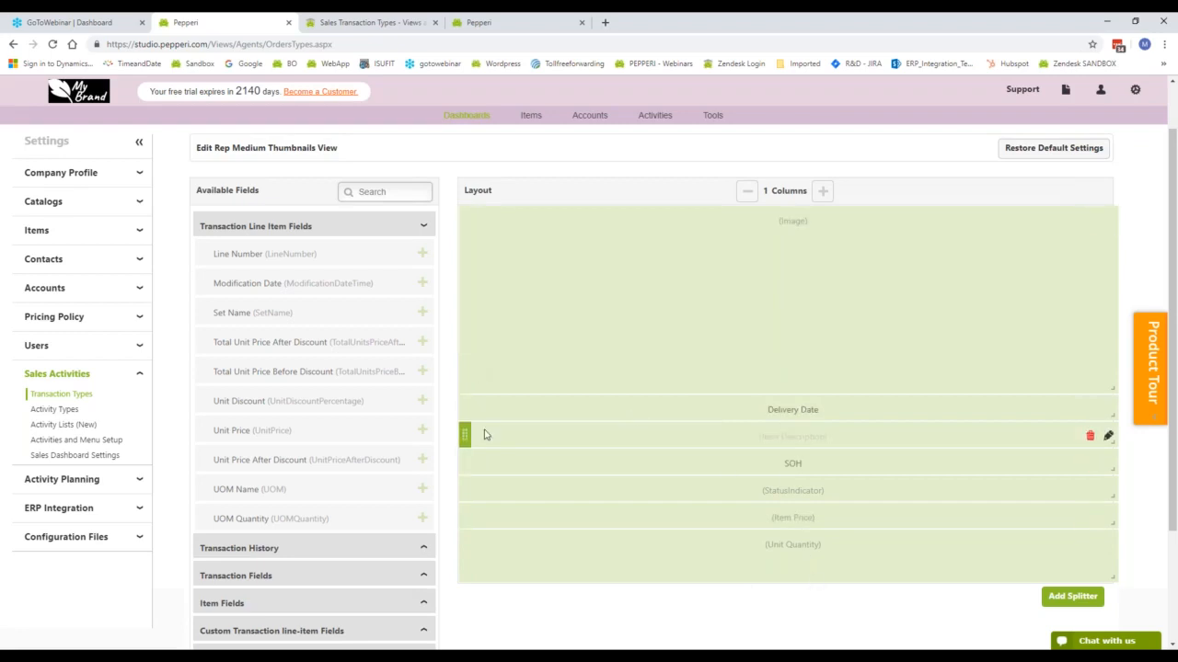
left_click_drag(465, 409, 482, 532)
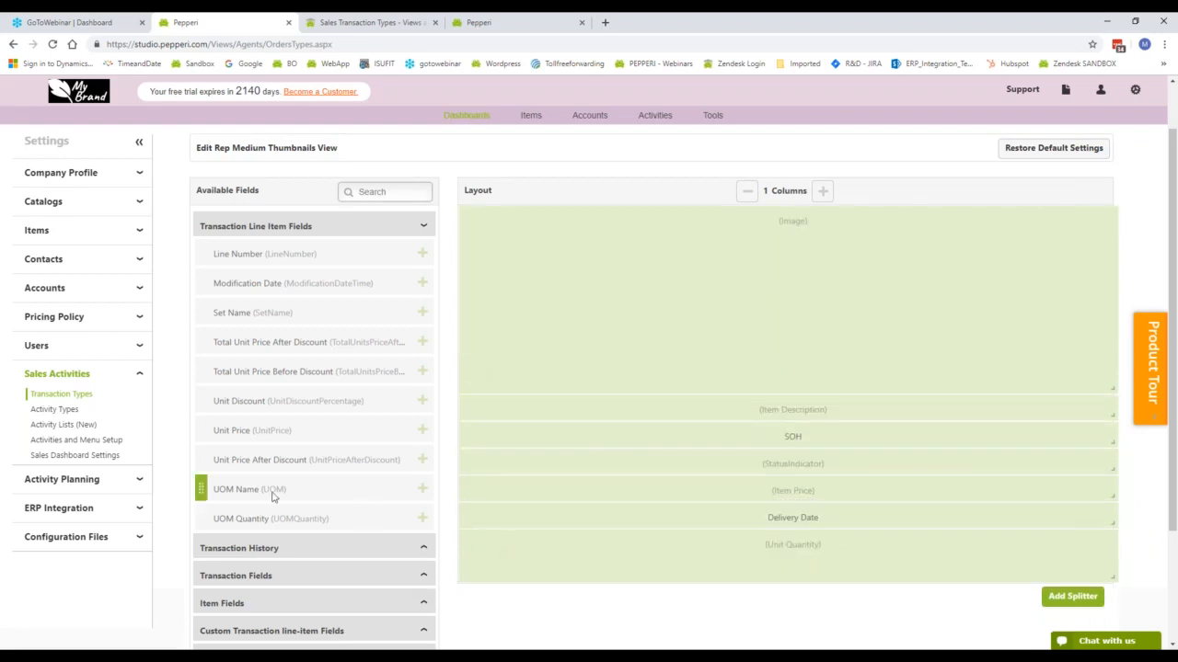
Examine the available field groups, including Transaction History and Custom Transaction line-item Fields, and collapse them again
left_click(250, 228)
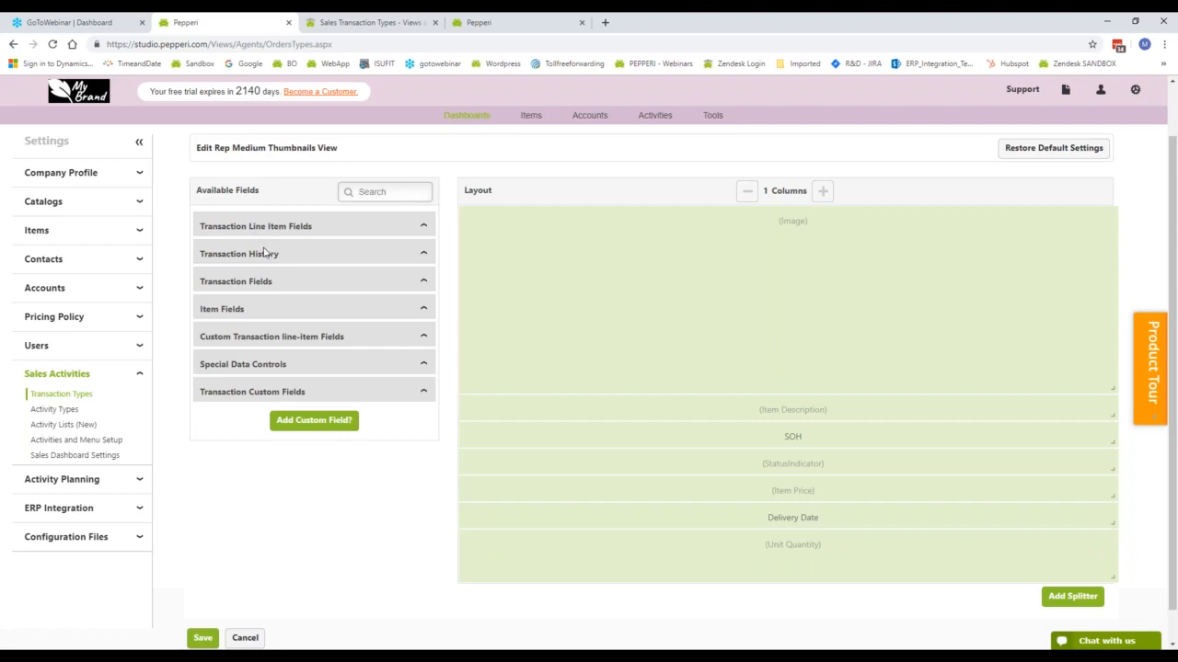
left_click(261, 253)
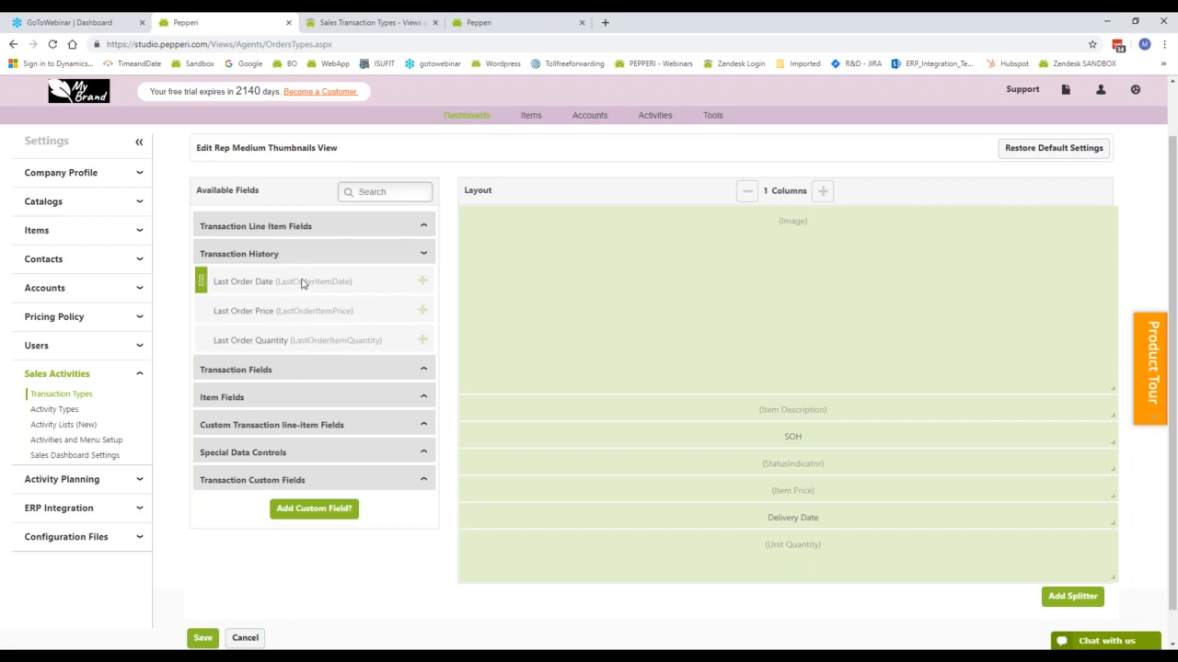
left_click(358, 432)
scroll(304, 405, "down", 1)
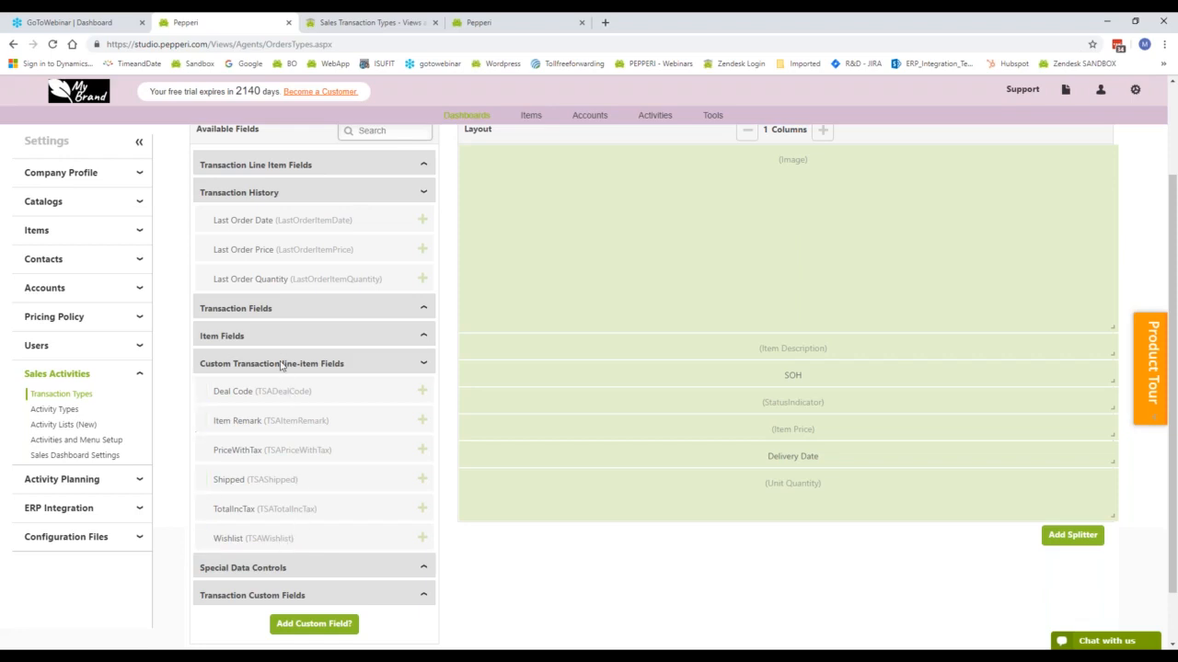
left_click(411, 364)
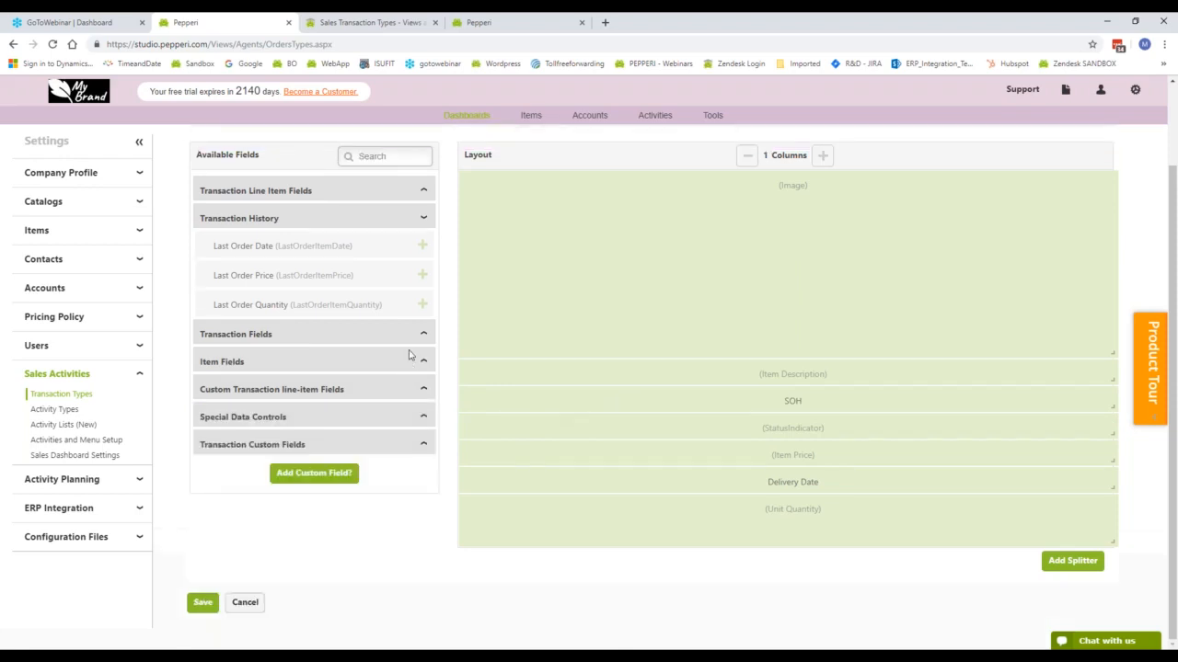
scroll(451, 405, "up", 1)
scroll(363, 327, "up", 1)
left_click(364, 322)
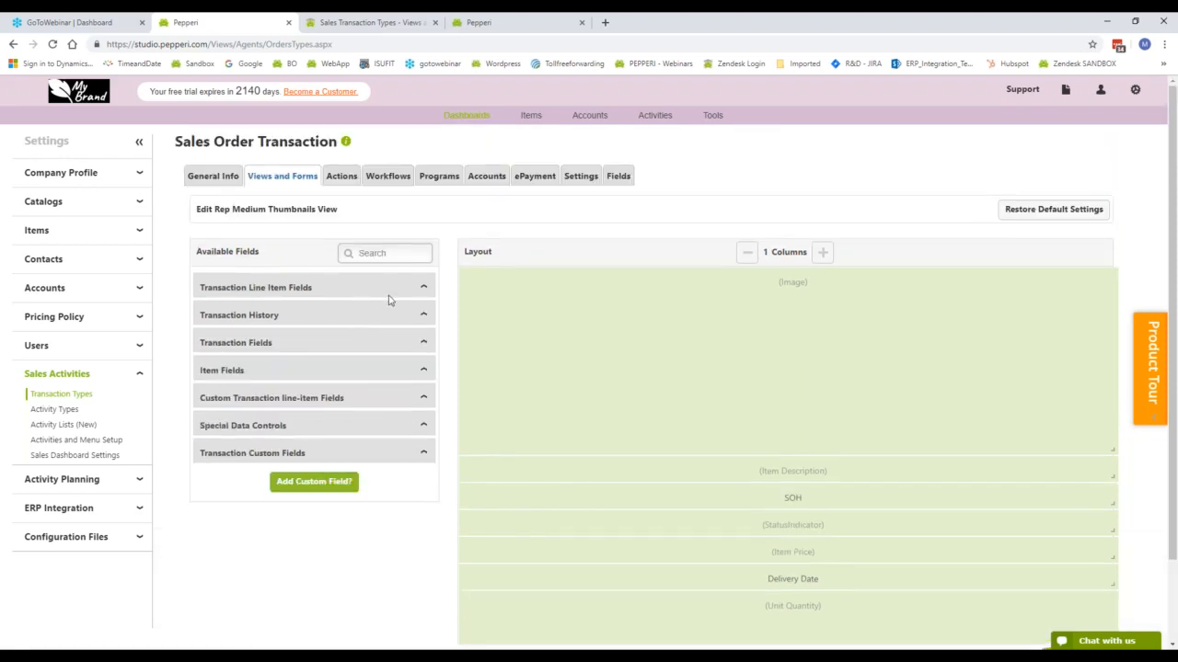
Save the edited Rep layout of the Medium Thumbnails View
scroll(559, 368, "down", 1)
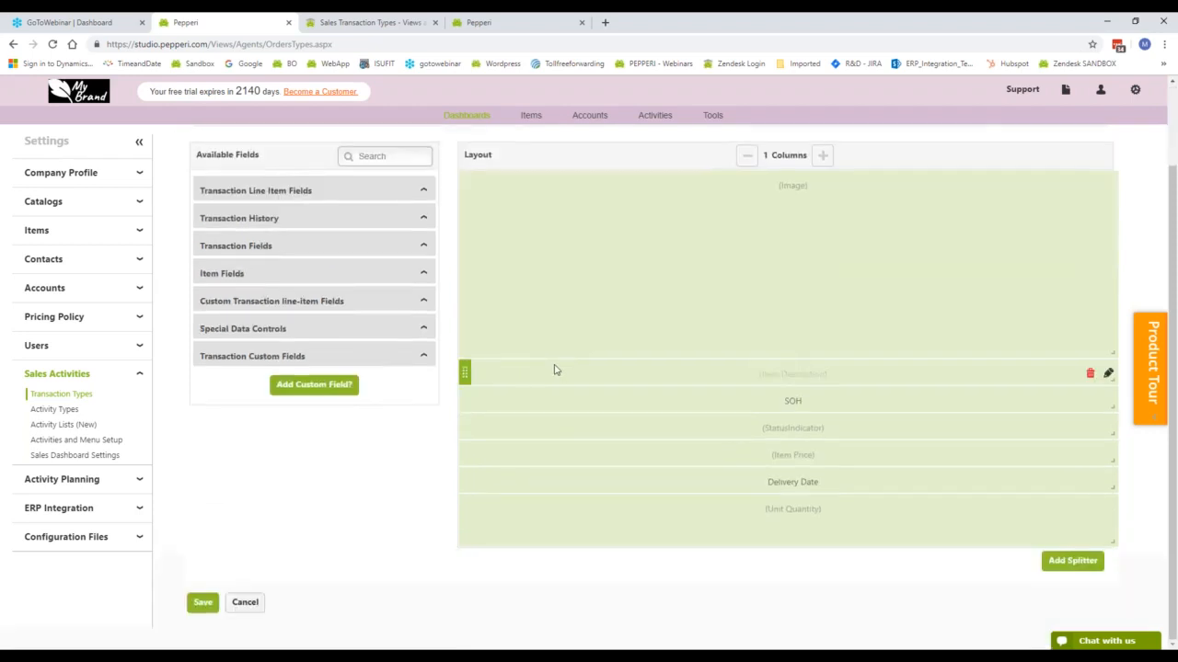
left_click(201, 604)
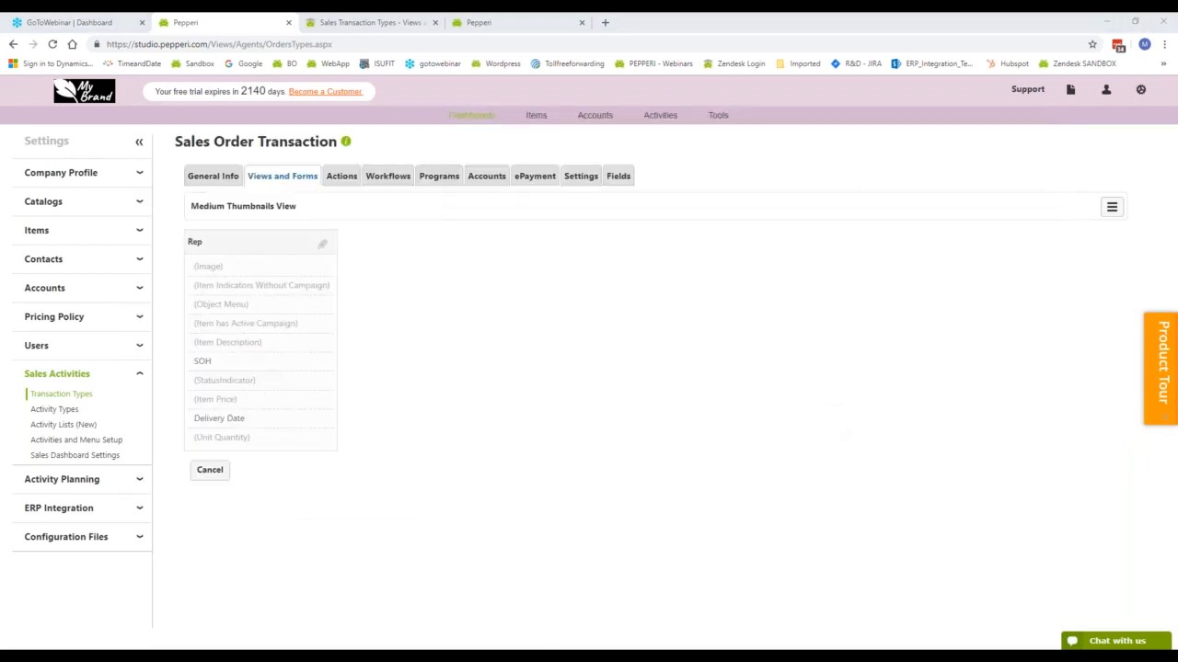
Switch to the mirrored tablet app in AirServer and start a Sales Order from the account dashboard
key("alt+Tab")
key("alt+Tab")
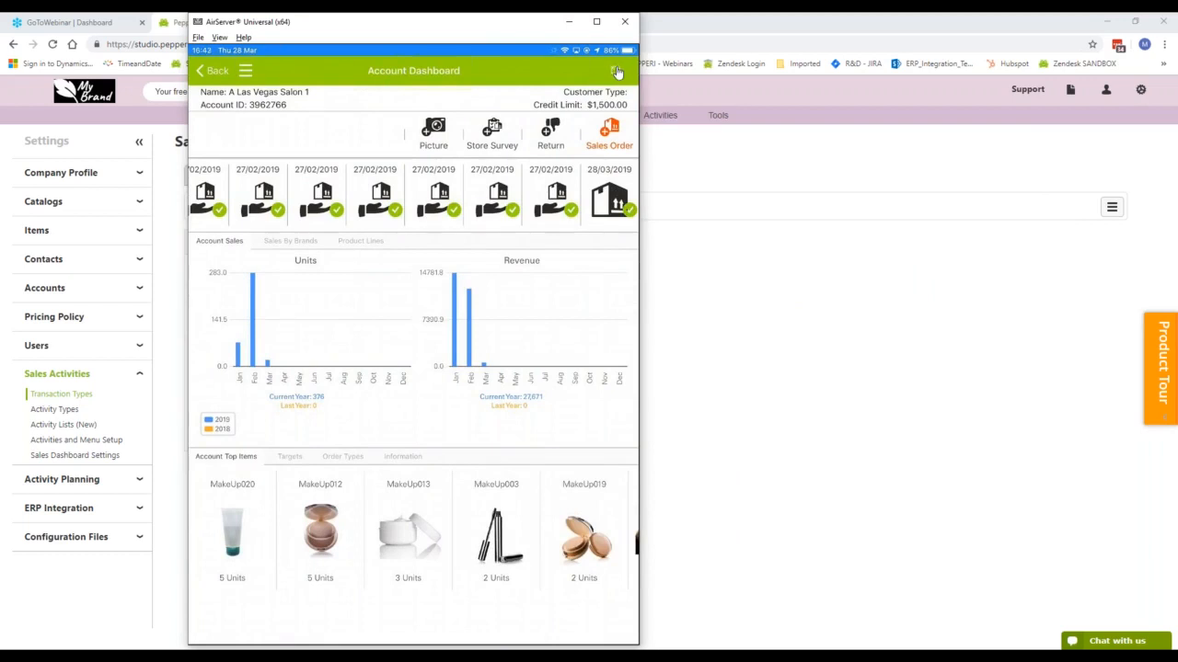
left_click(613, 135)
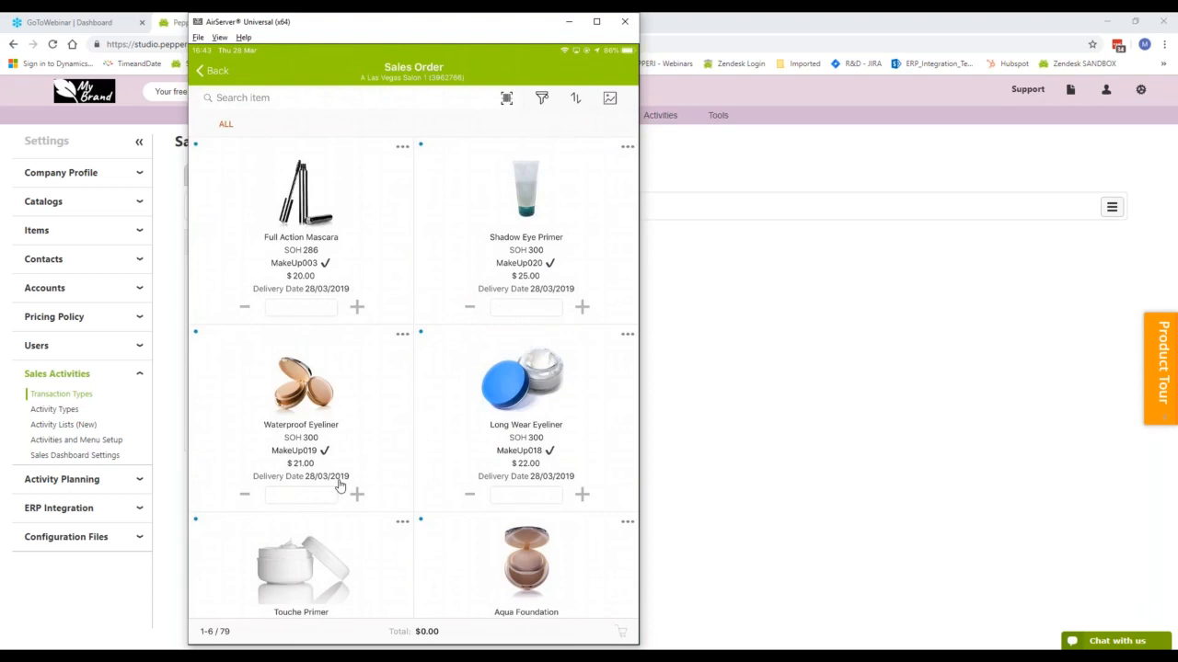
left_click(1160, 52)
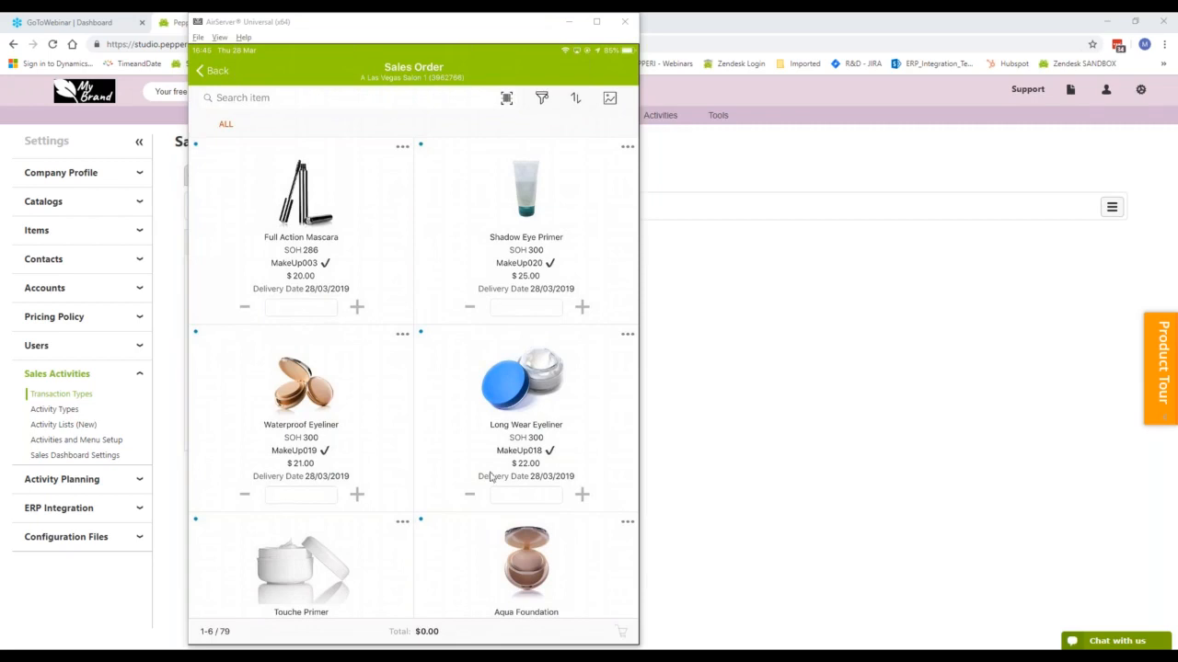
left_click(236, 355)
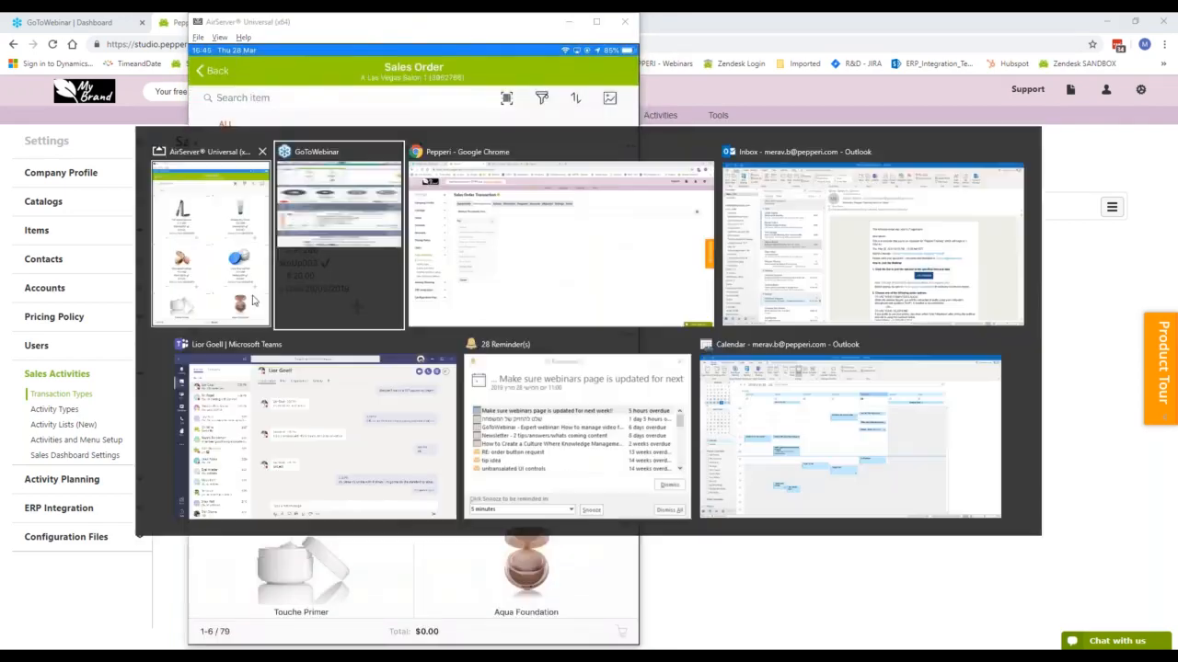
key("alt+Tab")
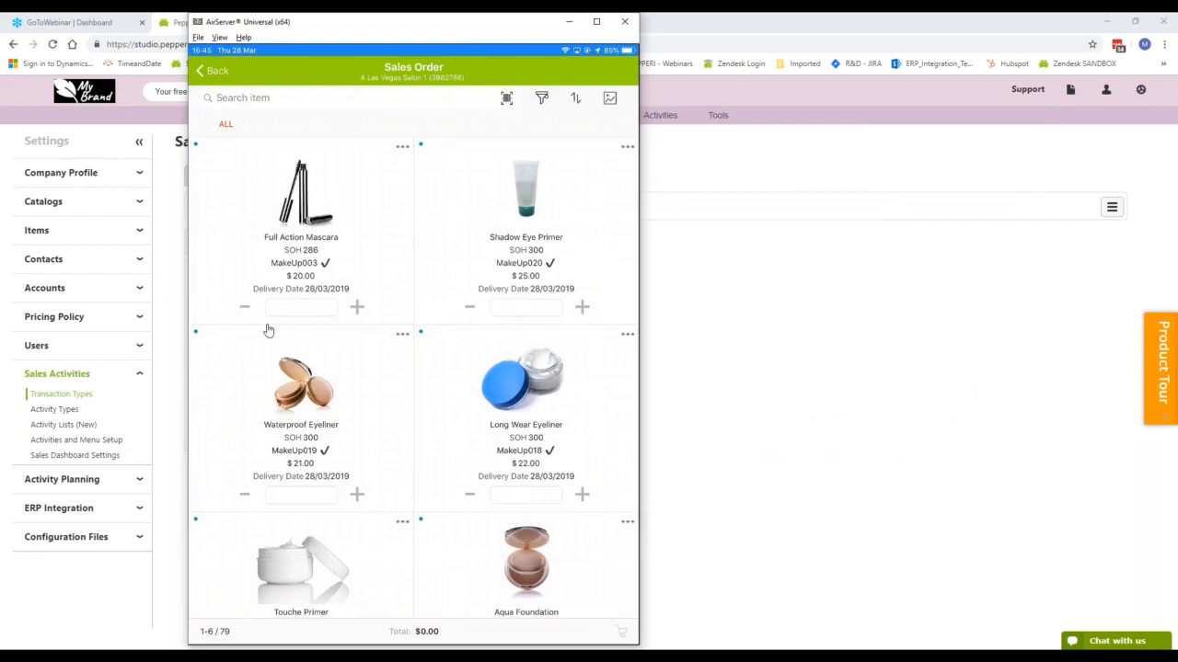
Switch back to the browser, leave the Medium Thumbnails View and open the Rep layout of the Grid Line View for editing
key("alt+Tab")
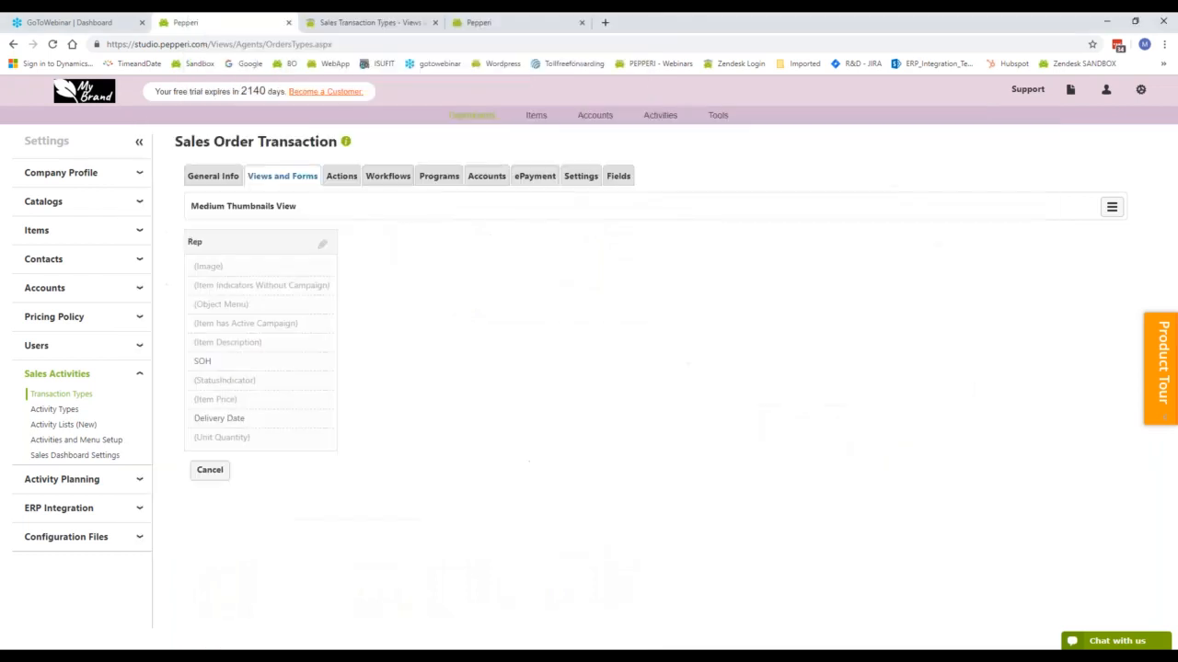
left_click(210, 471)
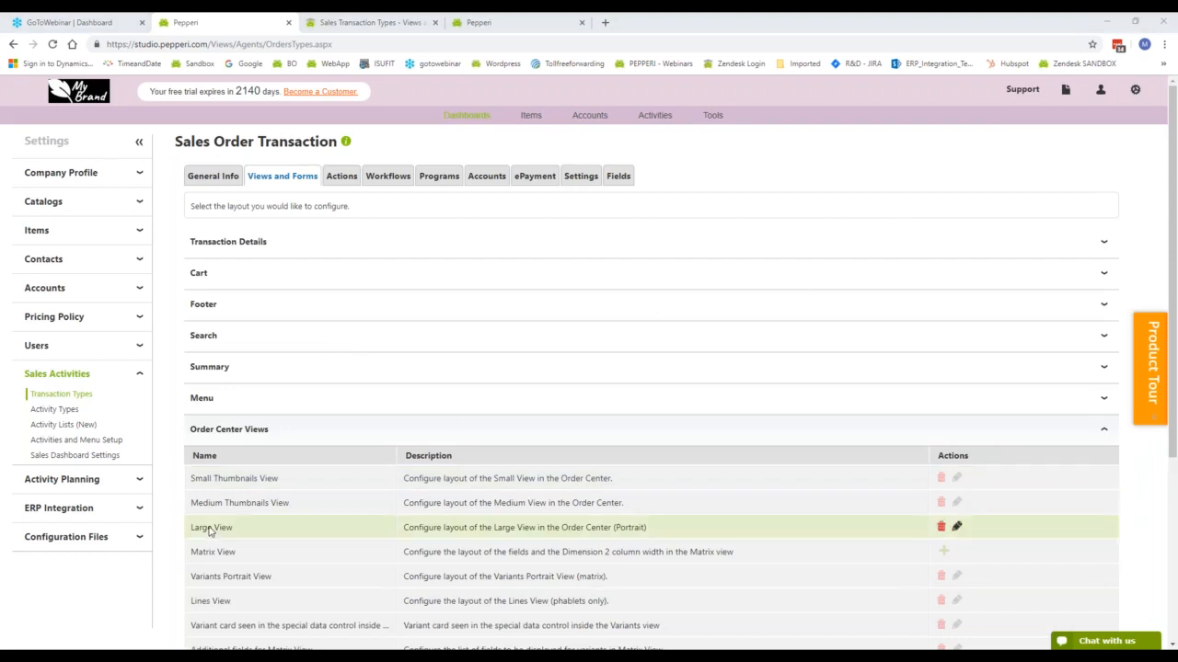
scroll(202, 526, "down", 2)
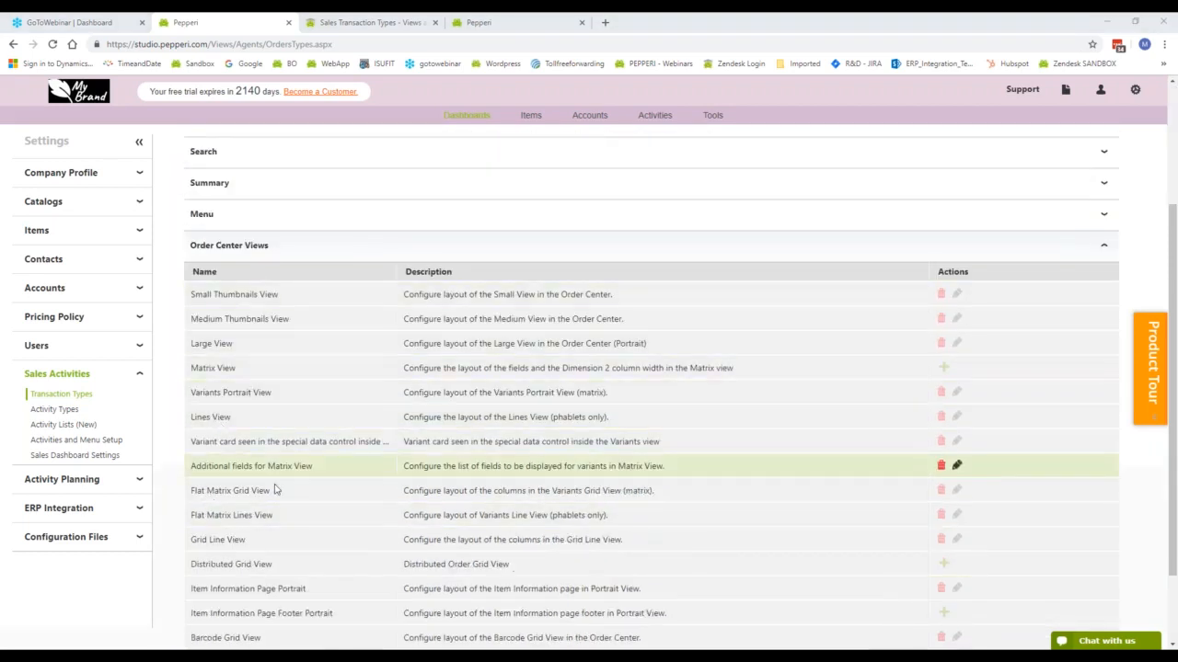
left_click(957, 541)
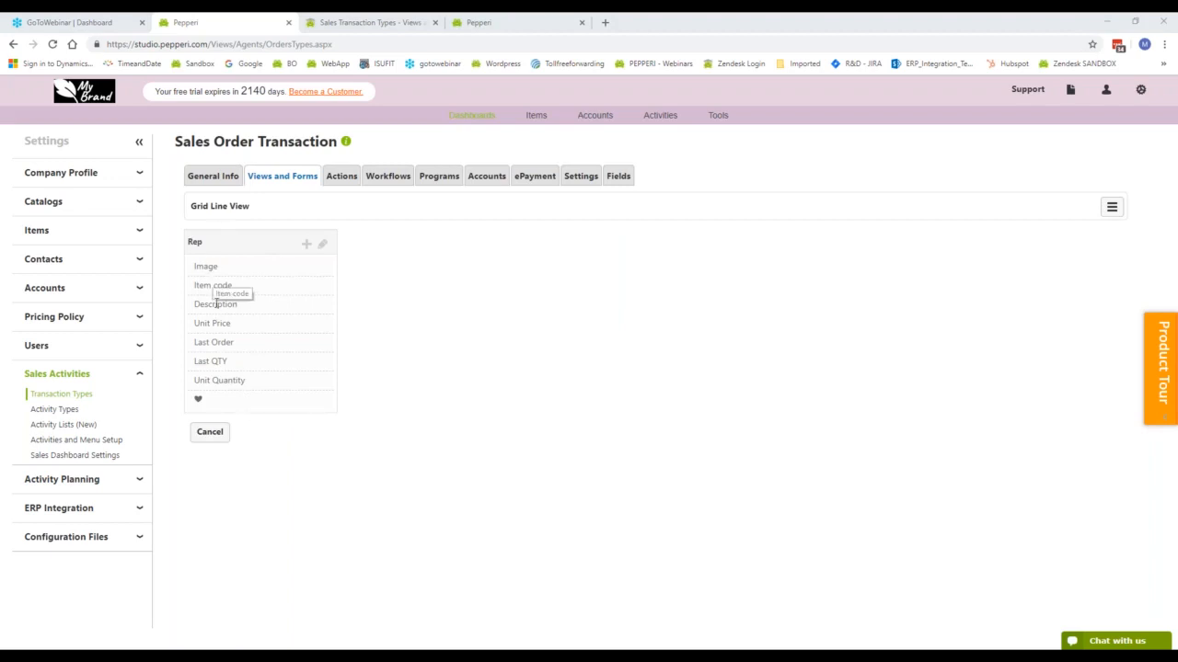
left_click(322, 244)
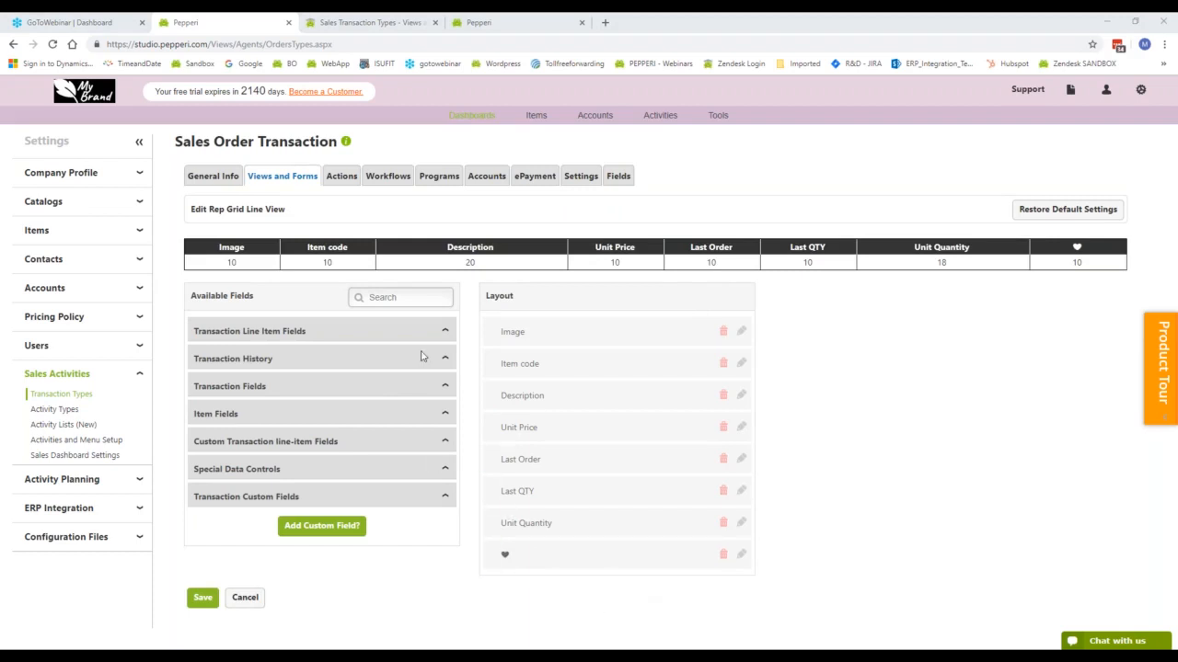
Search the Grid Line View's available fields for "delivery" and return to the view list without saving
left_click(376, 294)
type("de")
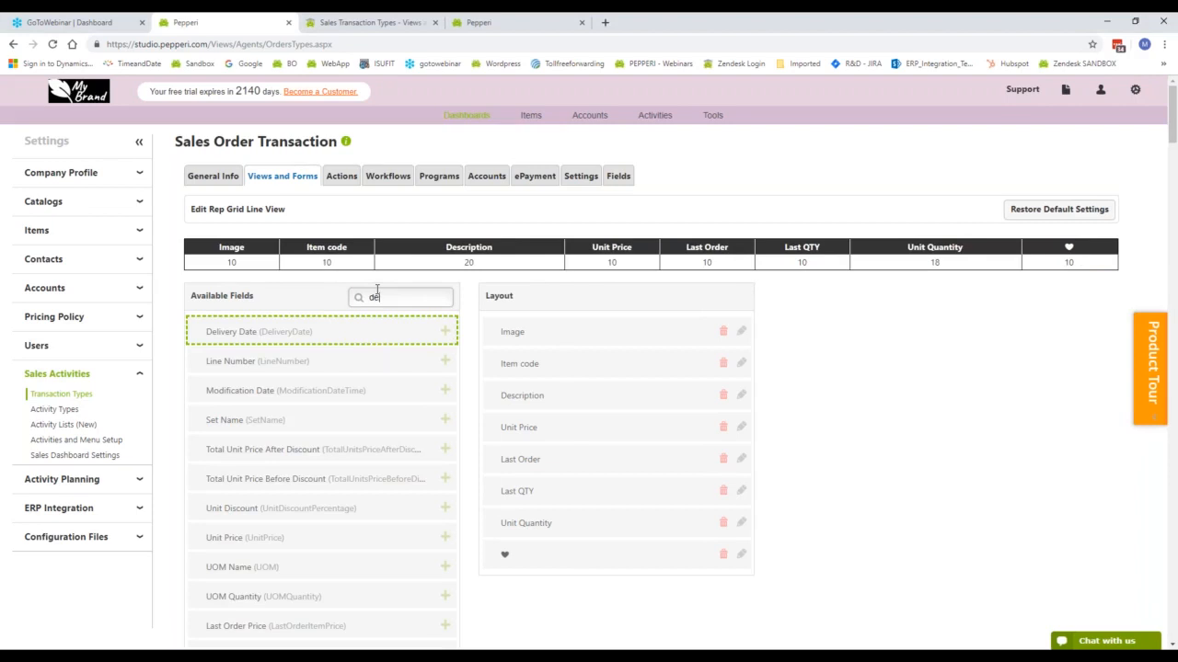
type("livery")
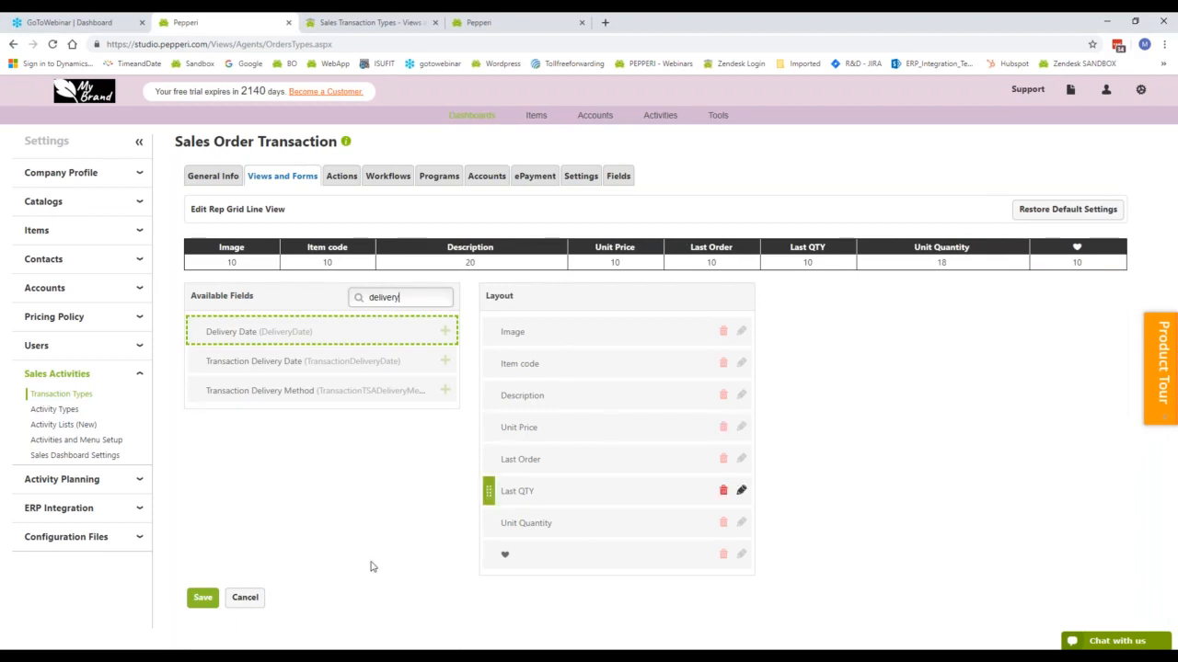
left_click(245, 597)
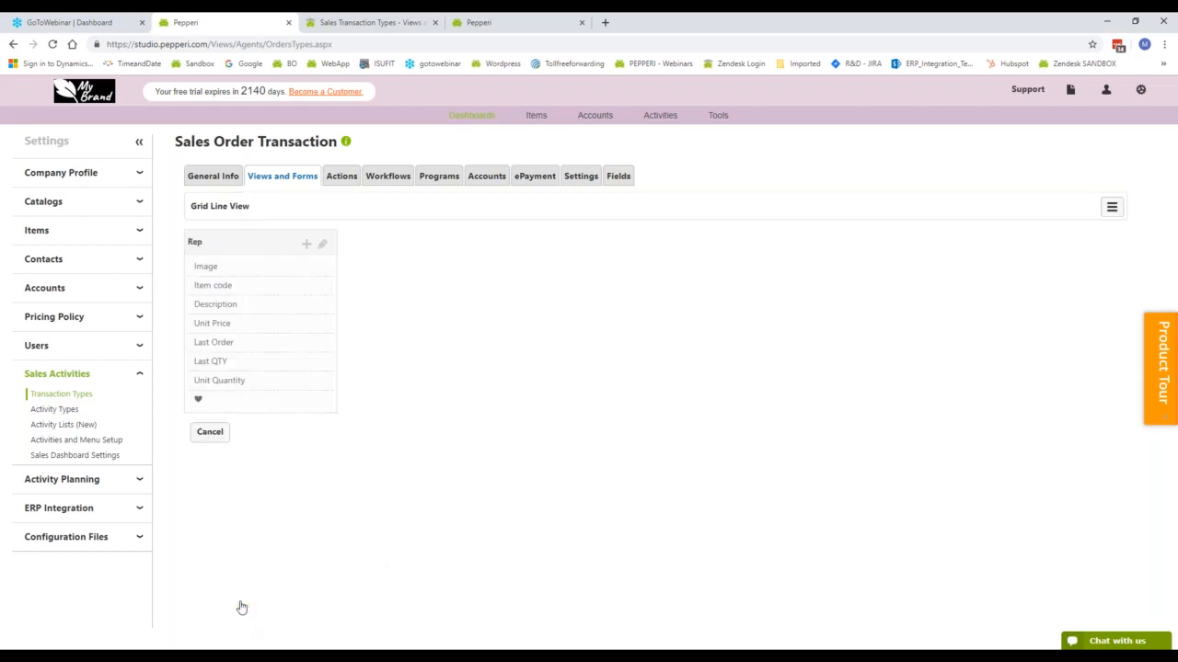
left_click(211, 432)
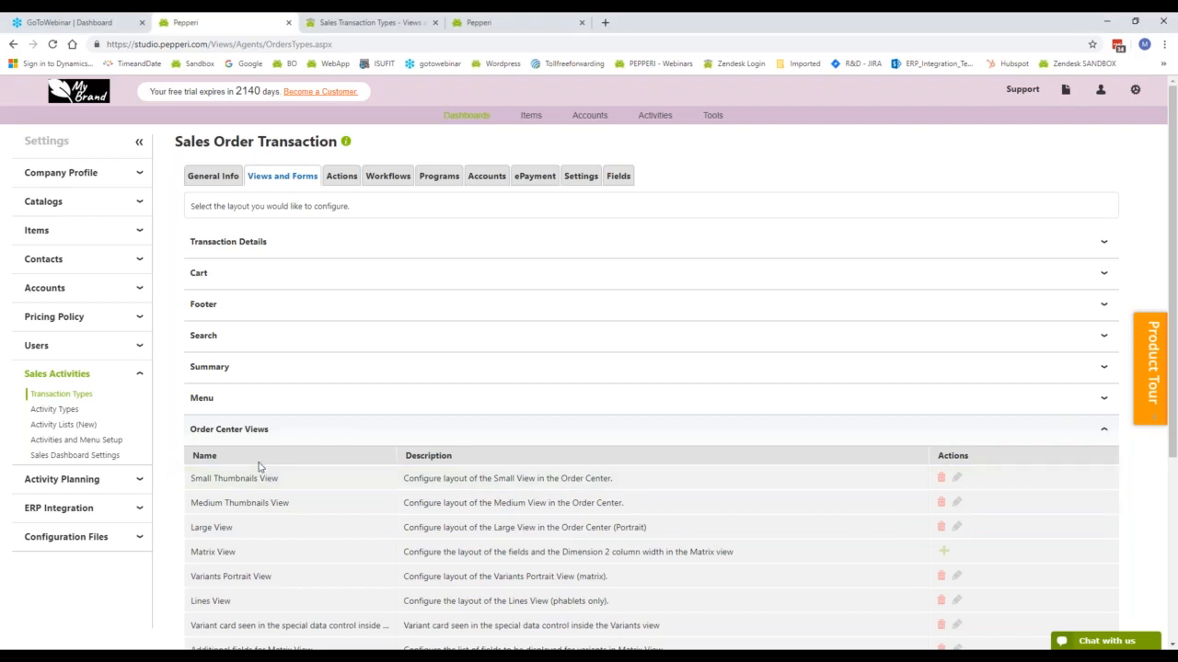
Review the Order Center Views list, the Transaction Details section and the Cart section of the Sales Order transaction
scroll(248, 521, "down", 1)
scroll(253, 520, "down", 2)
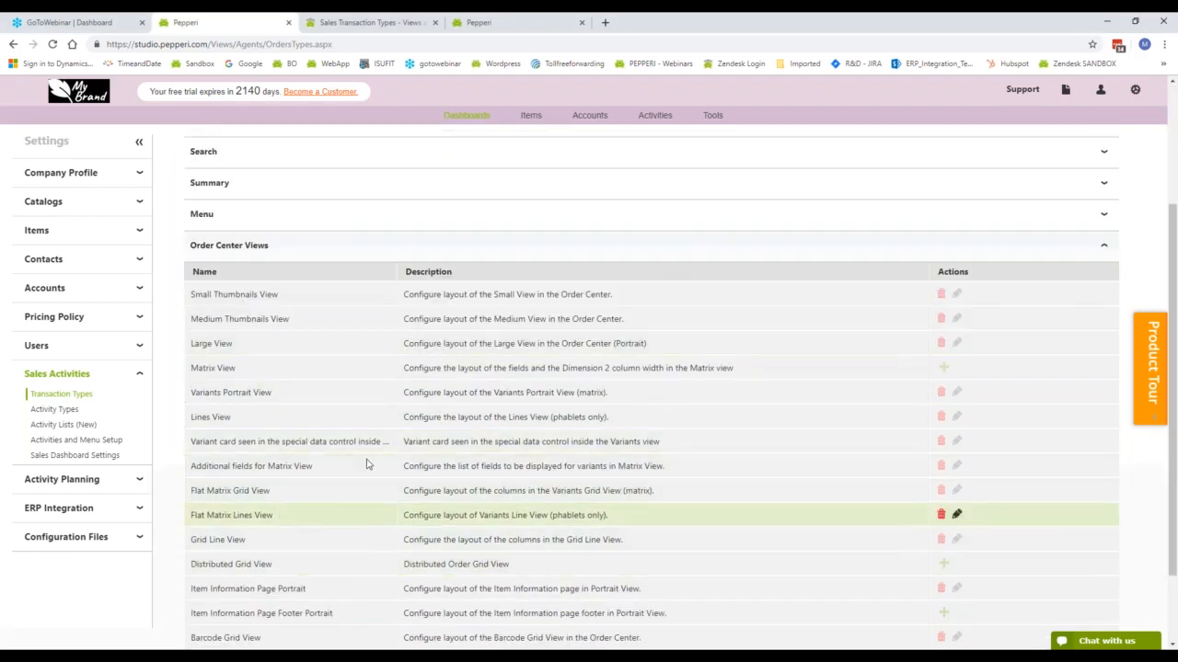
scroll(368, 457, "up", 2)
left_click(319, 371)
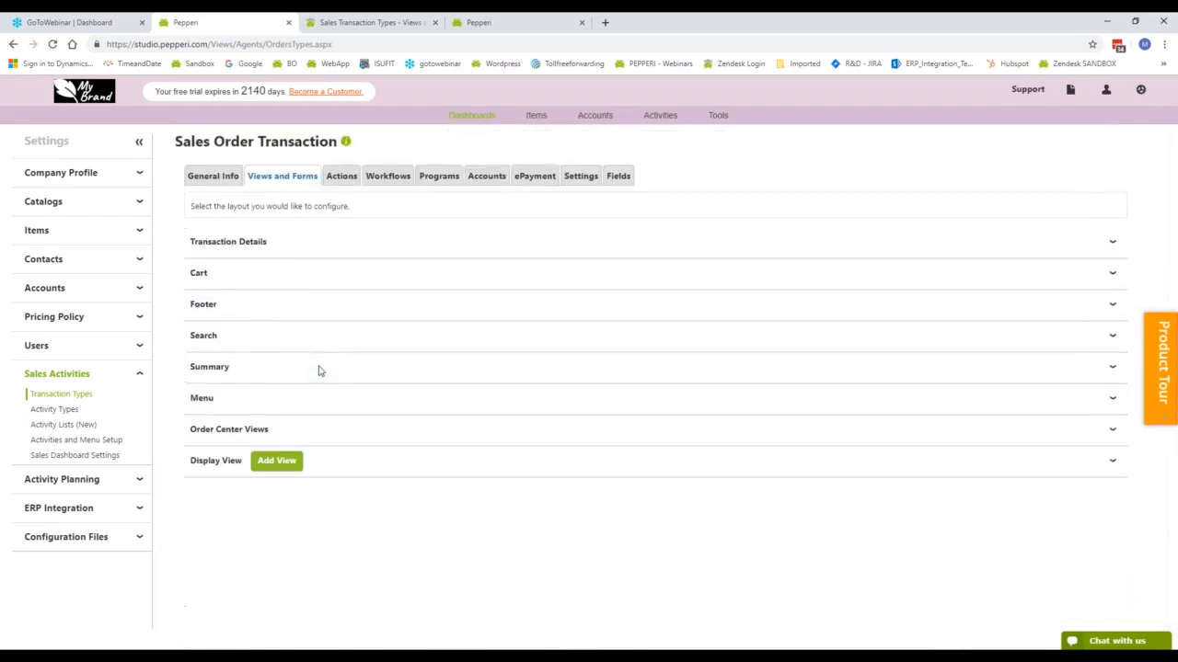
left_click(255, 247)
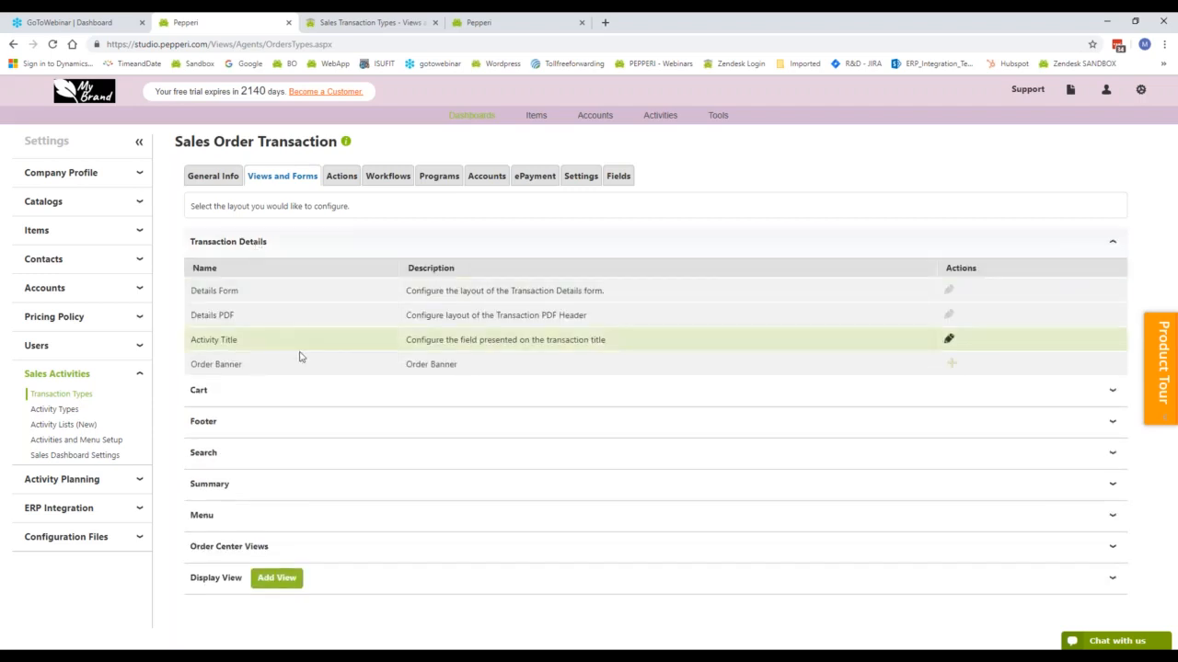
left_click(310, 394)
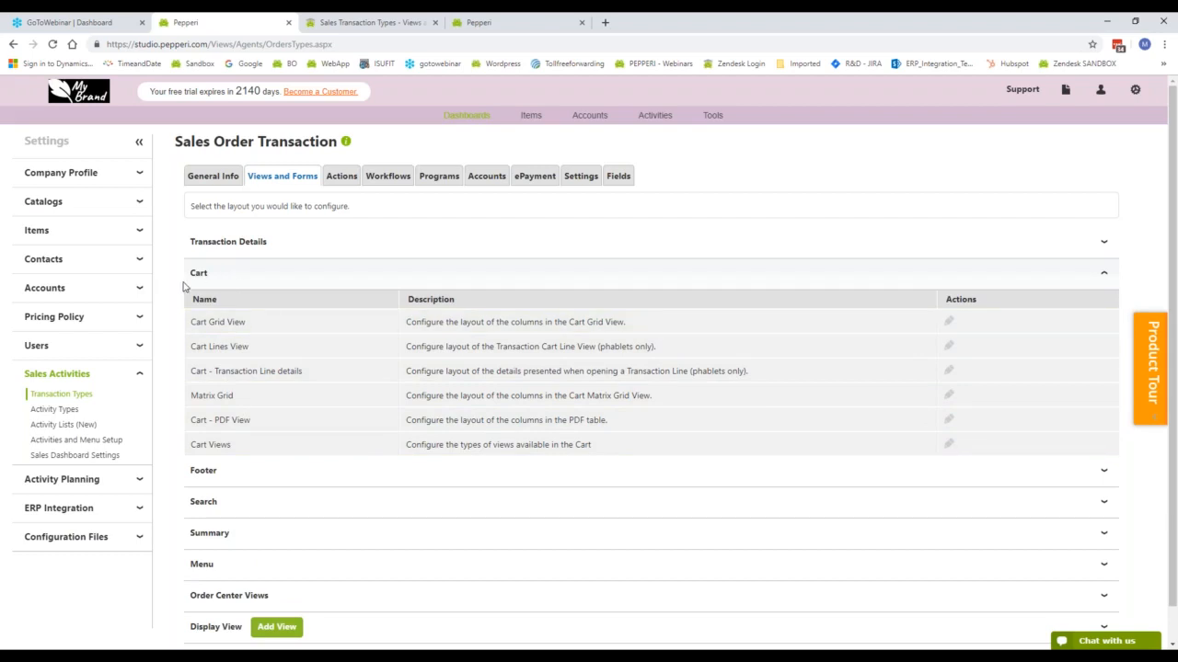
Switch to AirServer and order 4 Waterproof Eyeliner, 5 Long Wear Eyeliner and 3 Shadow Eye Primer
left_click(600, 657)
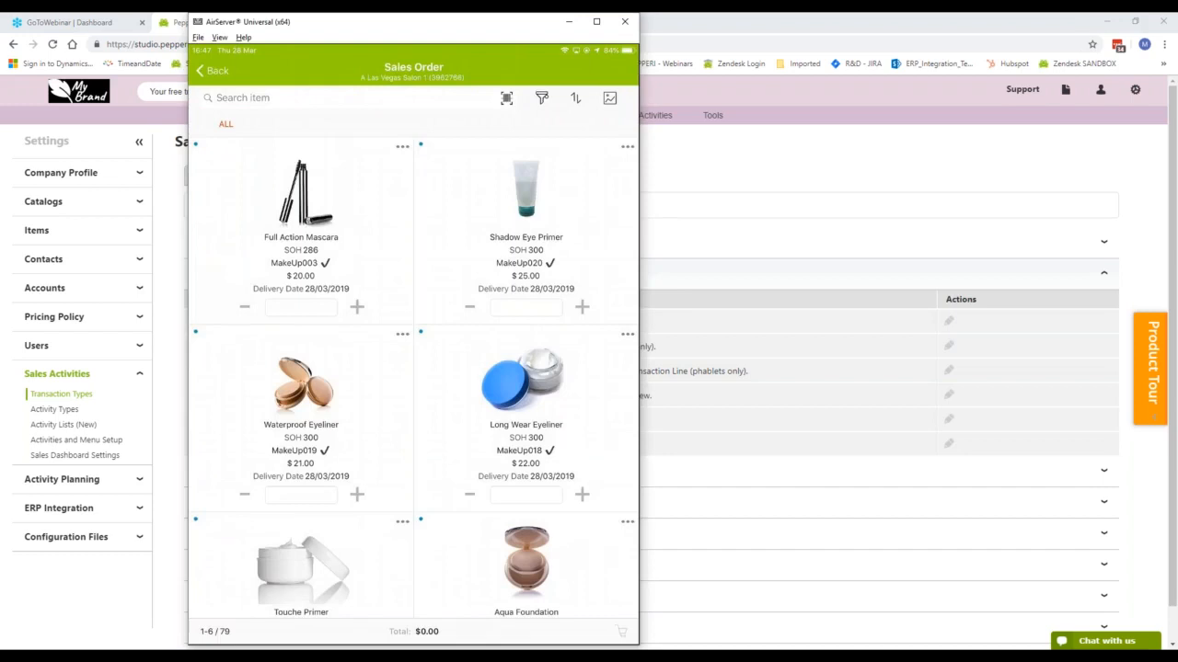
left_click(356, 494)
triple_click(357, 495)
double_click(581, 495)
triple_click(582, 495)
left_click(581, 307)
left_click(581, 307)
left_click(581, 308)
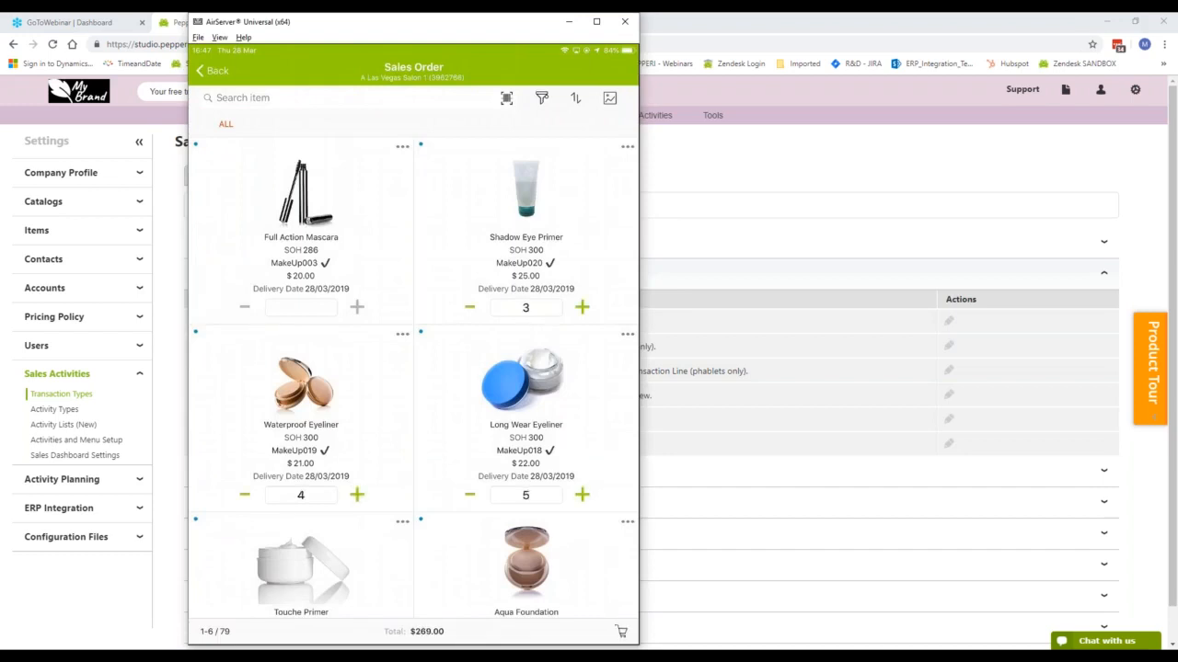
Open the order's cart and display it in the Lines, Grid and Matrix Grid views in turn
left_click(621, 631)
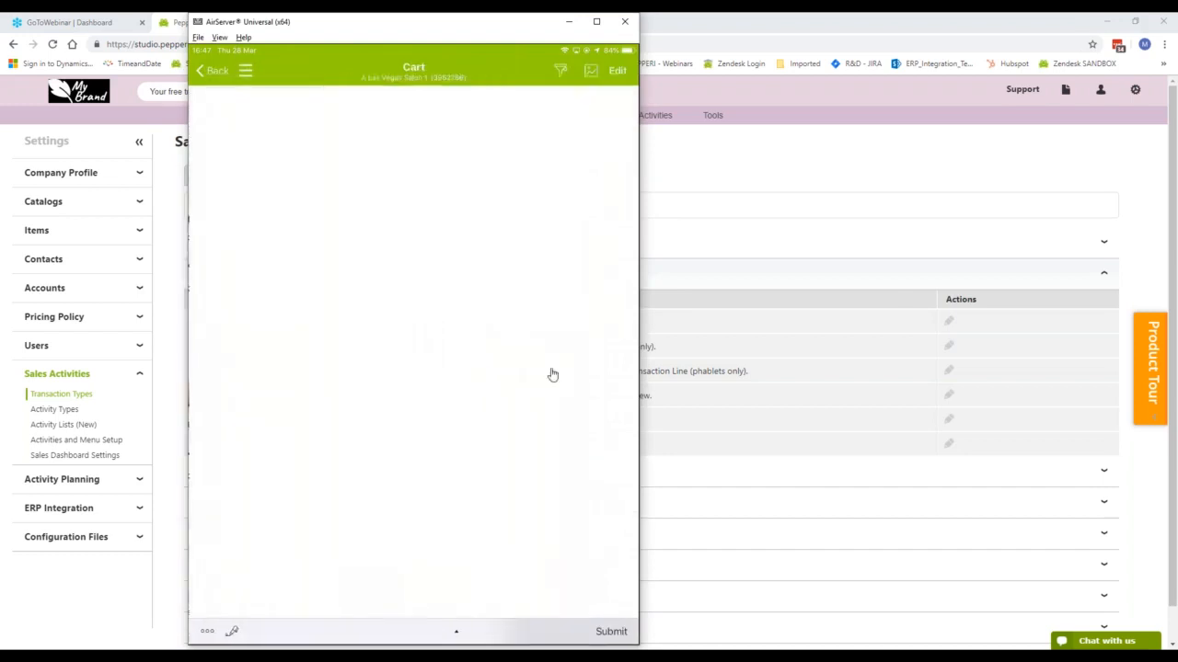
left_click(591, 71)
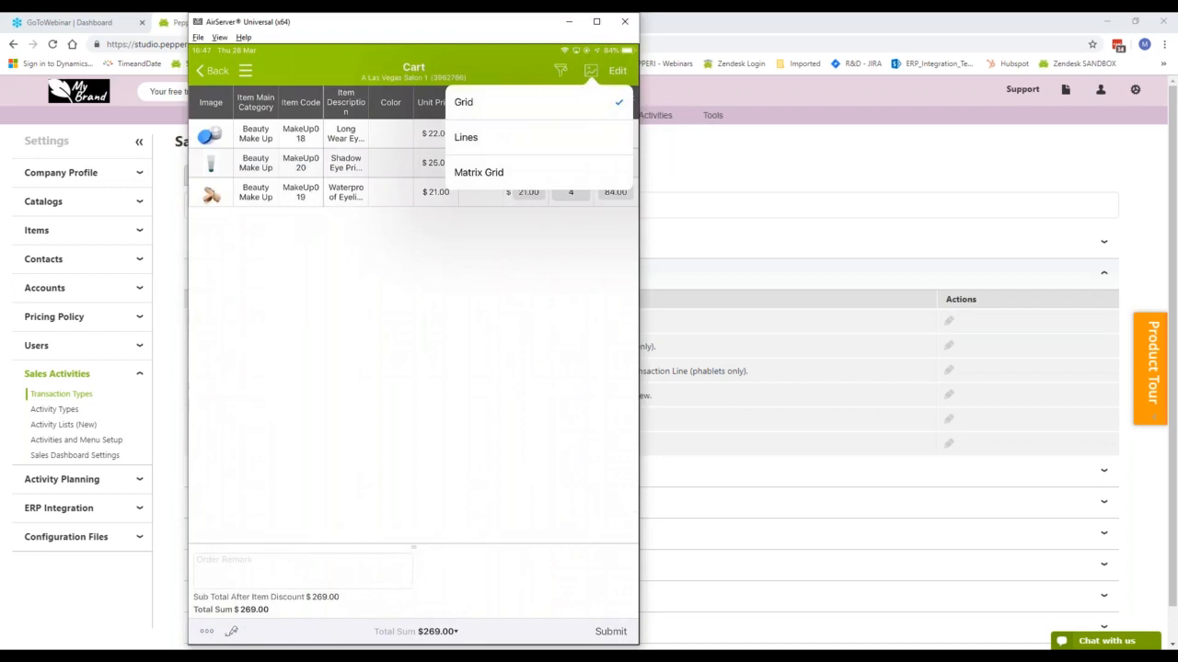
left_click(539, 137)
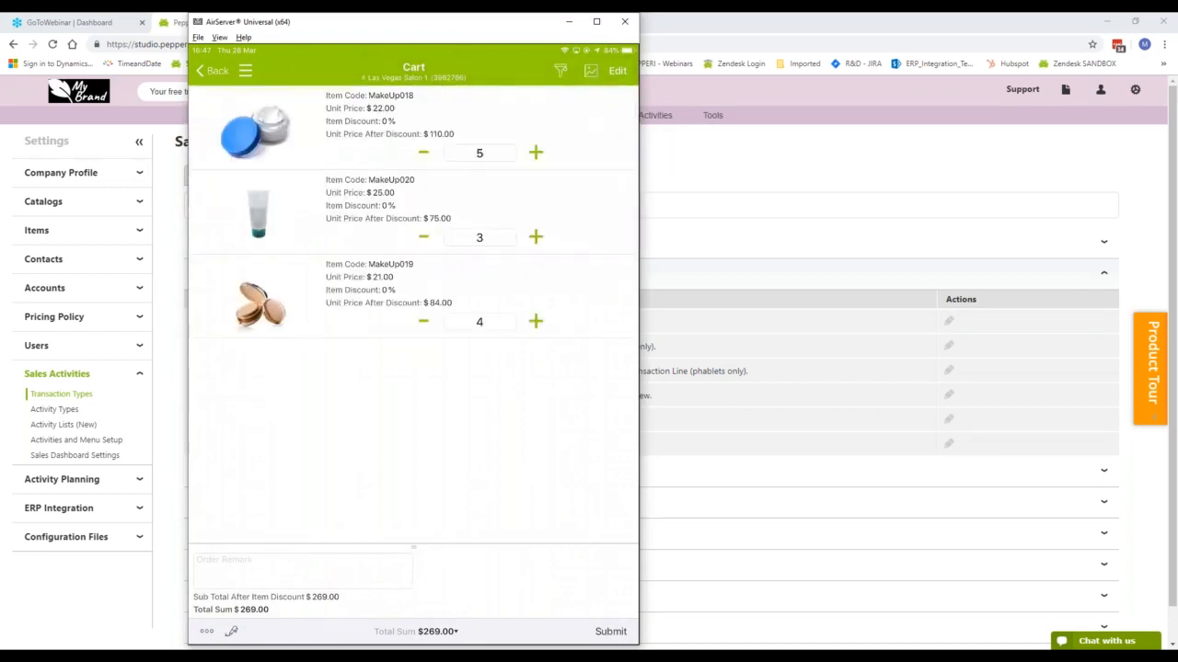
left_click(591, 71)
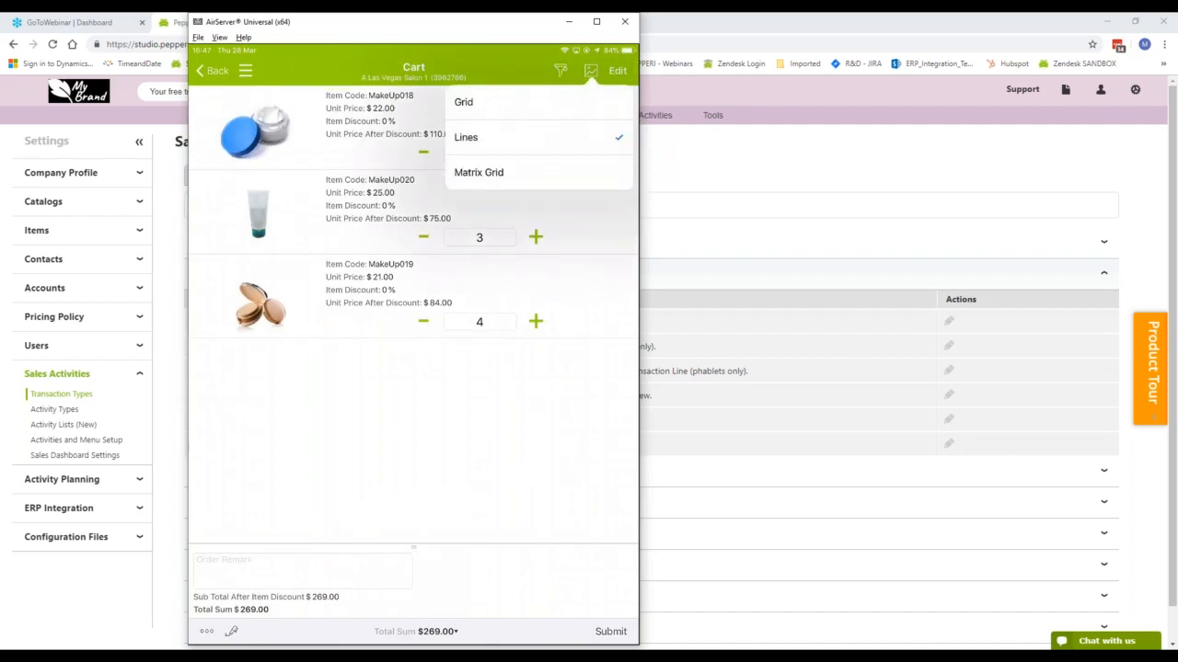
left_click(539, 102)
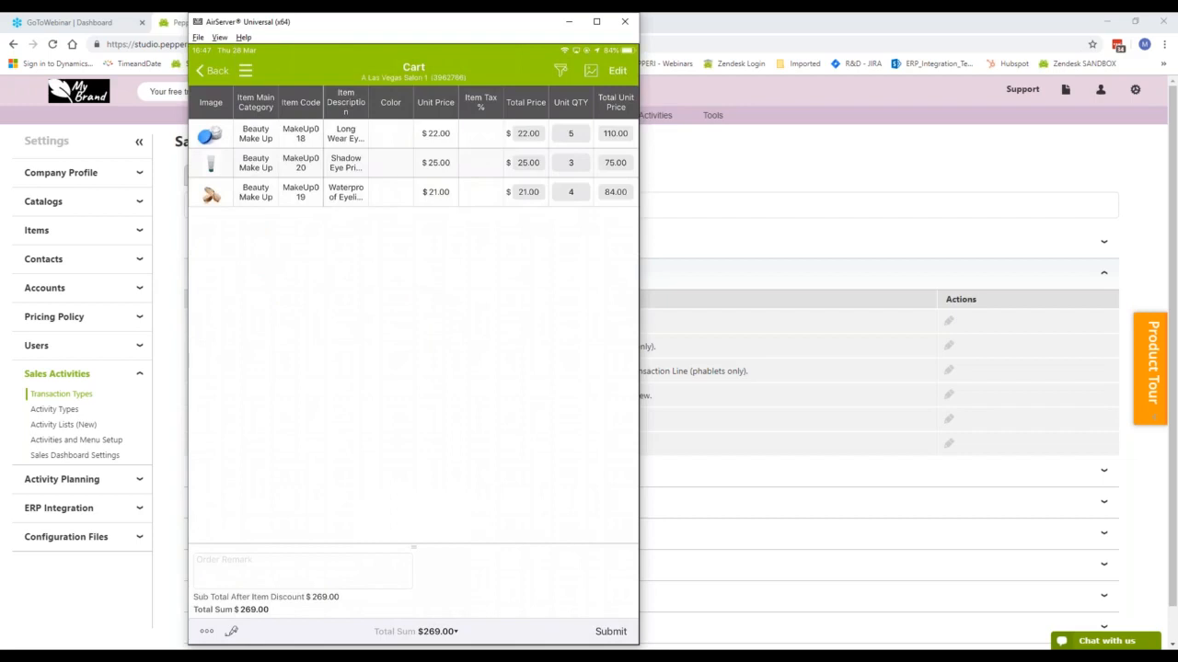
left_click(591, 70)
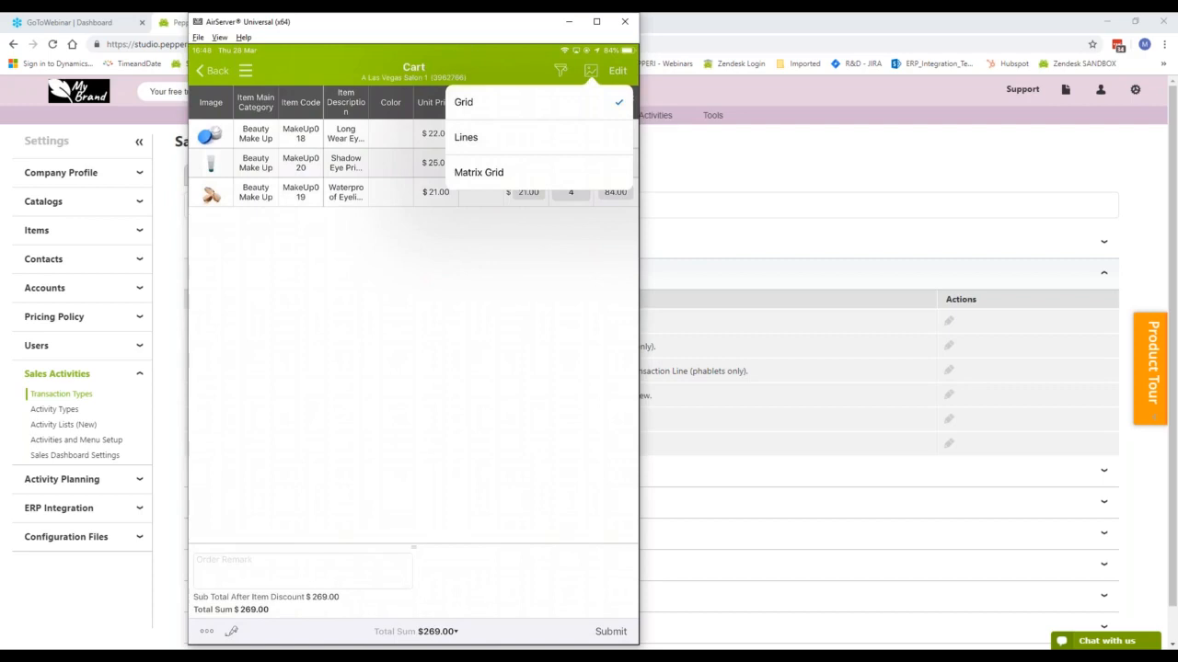
left_click(474, 173)
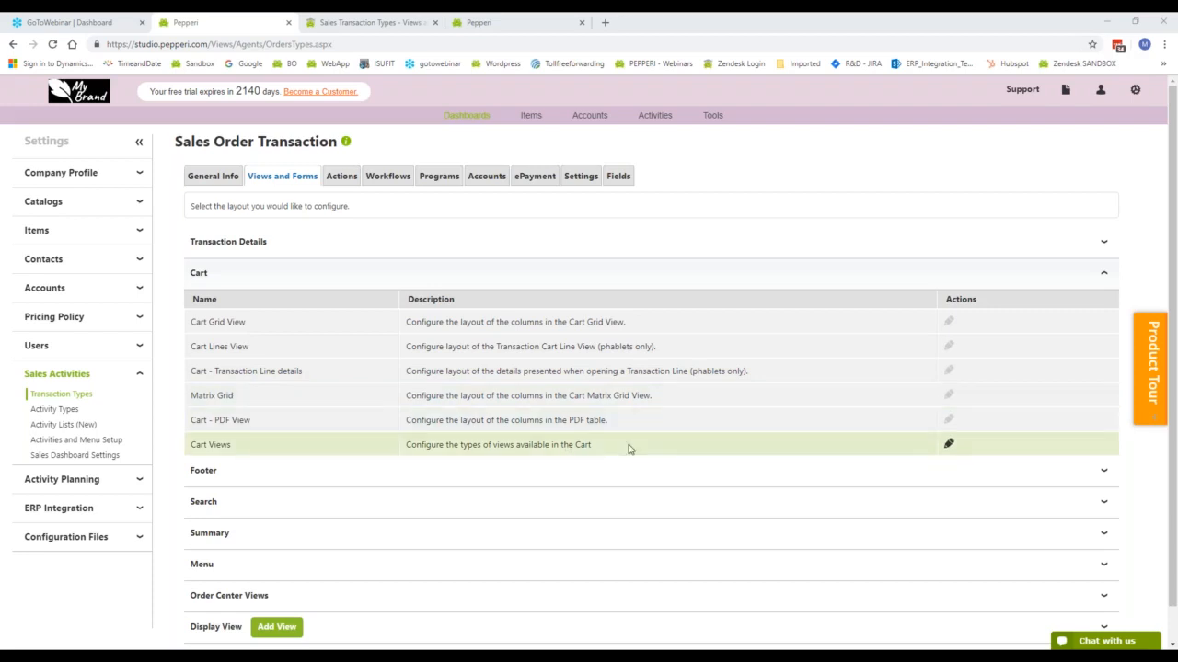
Compare the Cart - PDF View fields and the Details PDF entry in the browser with the order PDF in AirServer
left_click(947, 419)
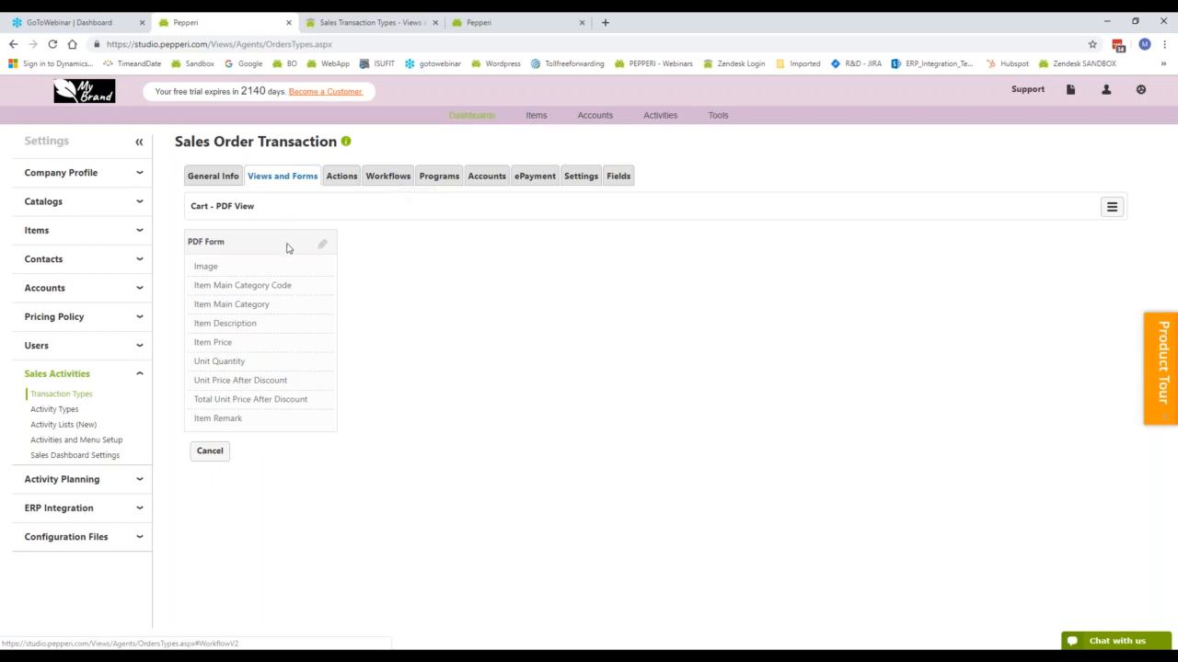
left_click(559, 644)
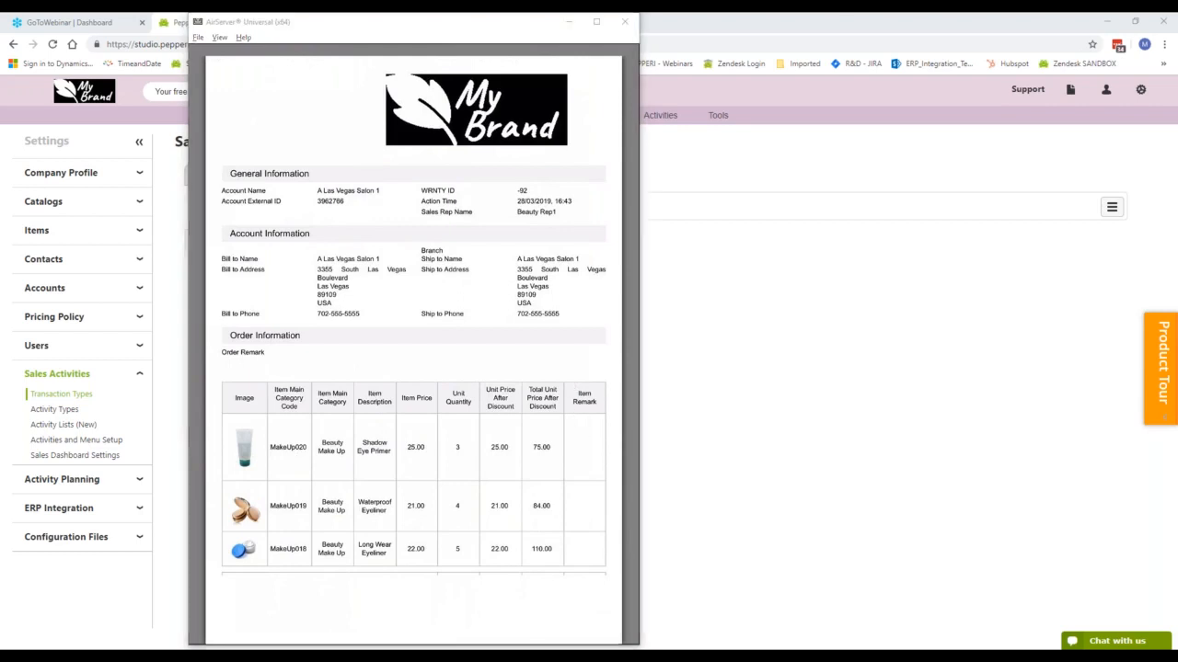
left_click(217, 451)
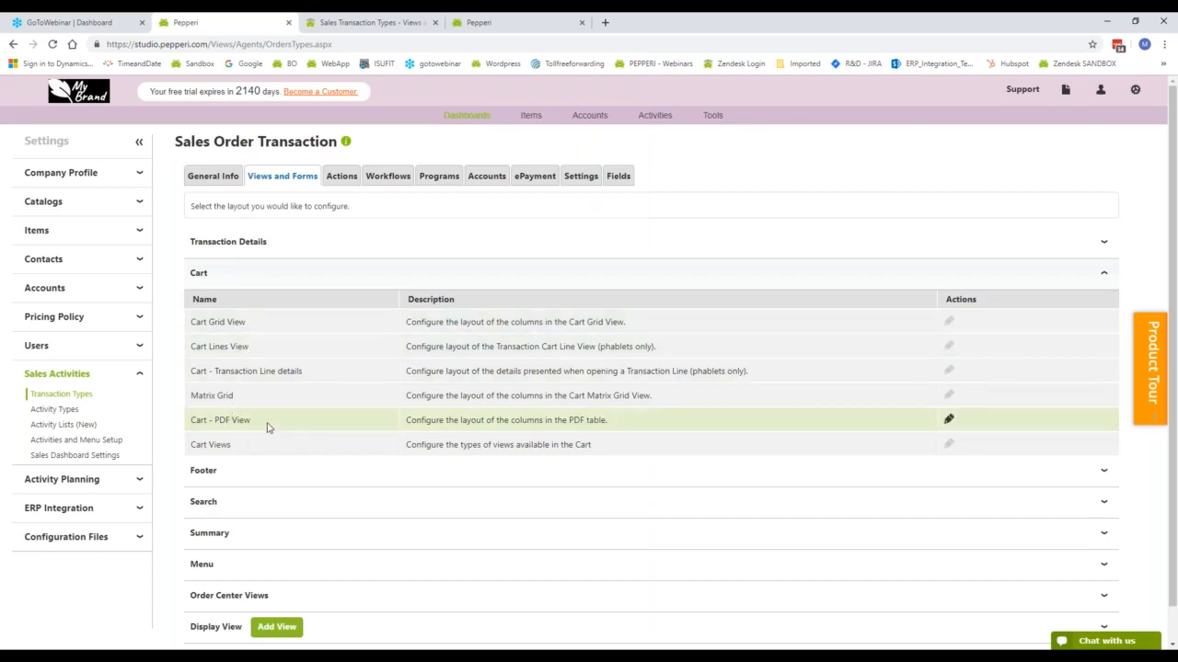
left_click(248, 245)
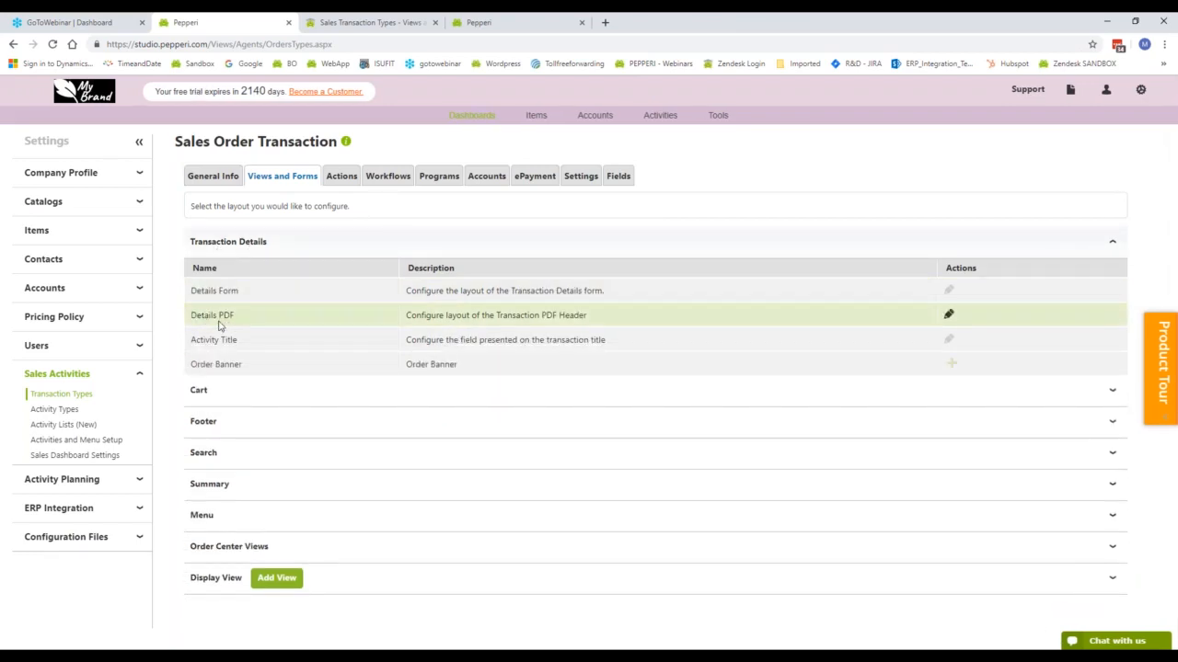
left_click(226, 395)
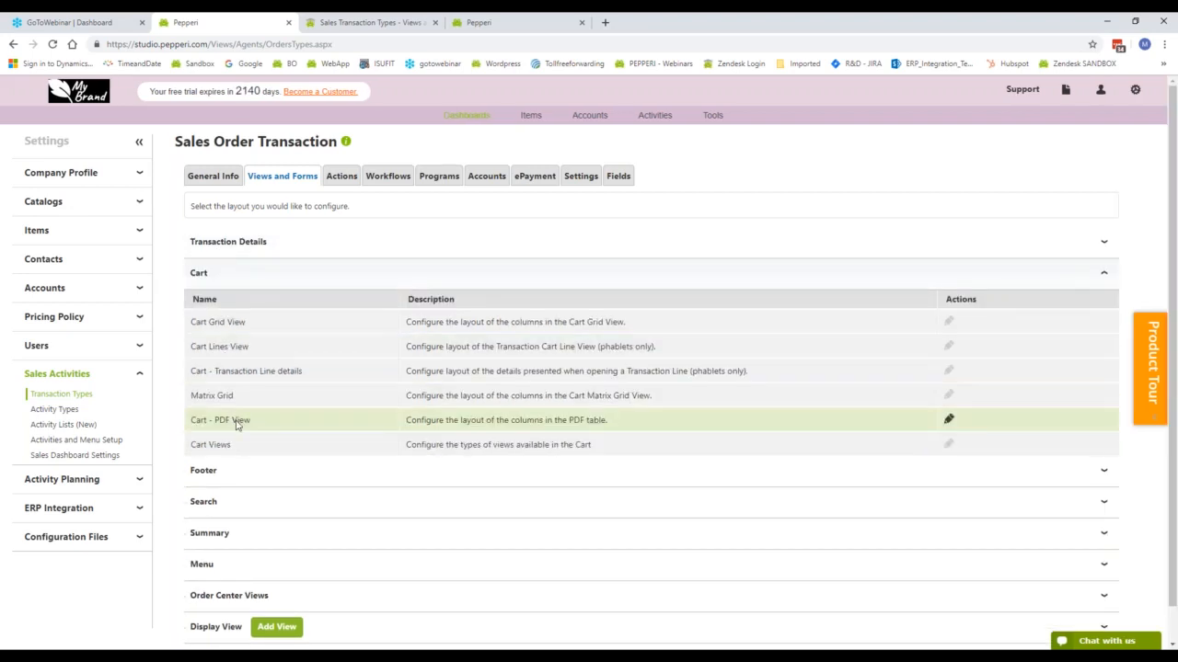
key("alt+Tab")
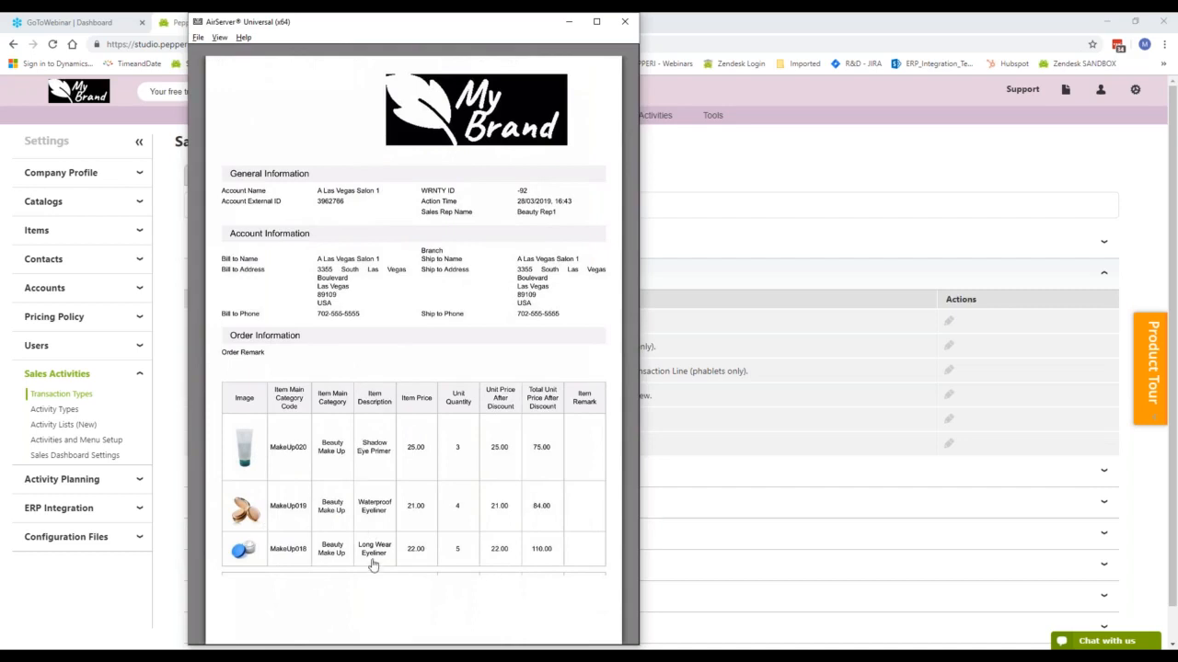
Switch back to the browser and add the Delivery Date field to the PDF Form layout of the Cart - PDF View
left_click(950, 421)
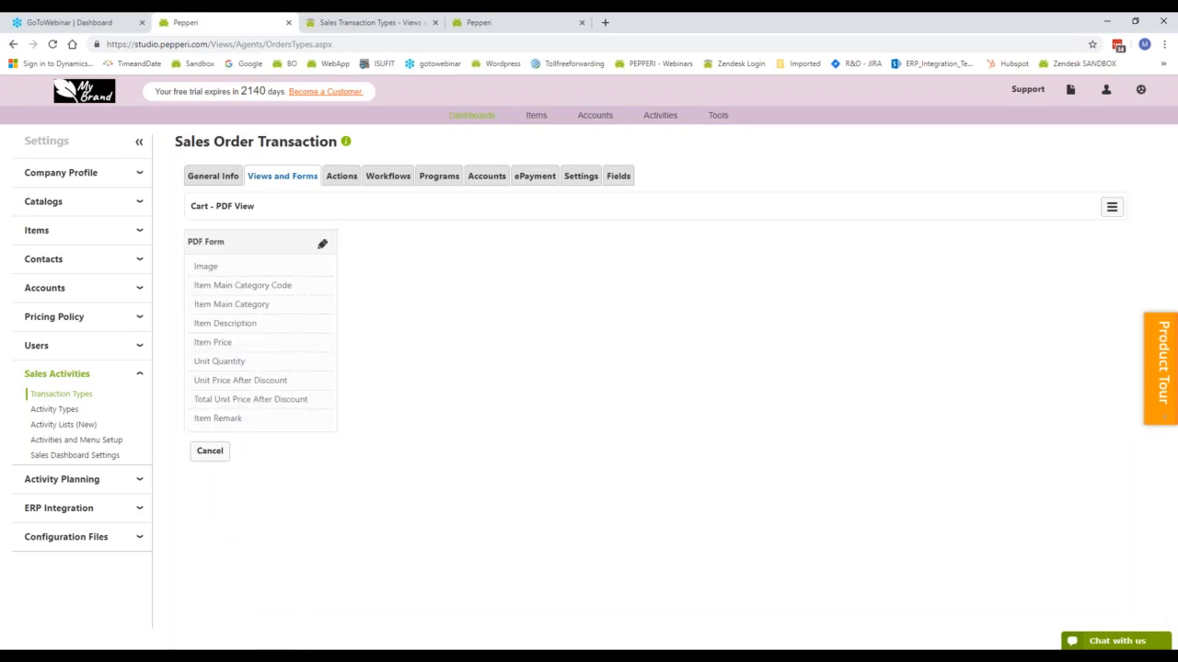
left_click(322, 244)
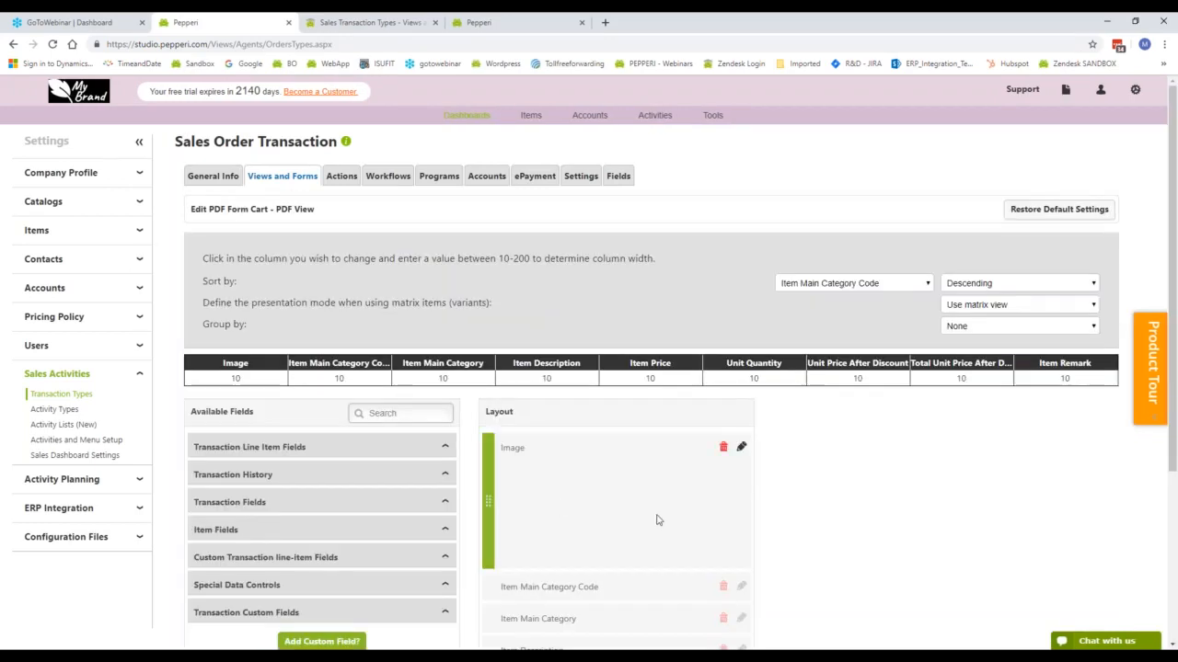
scroll(657, 518, "down", 2)
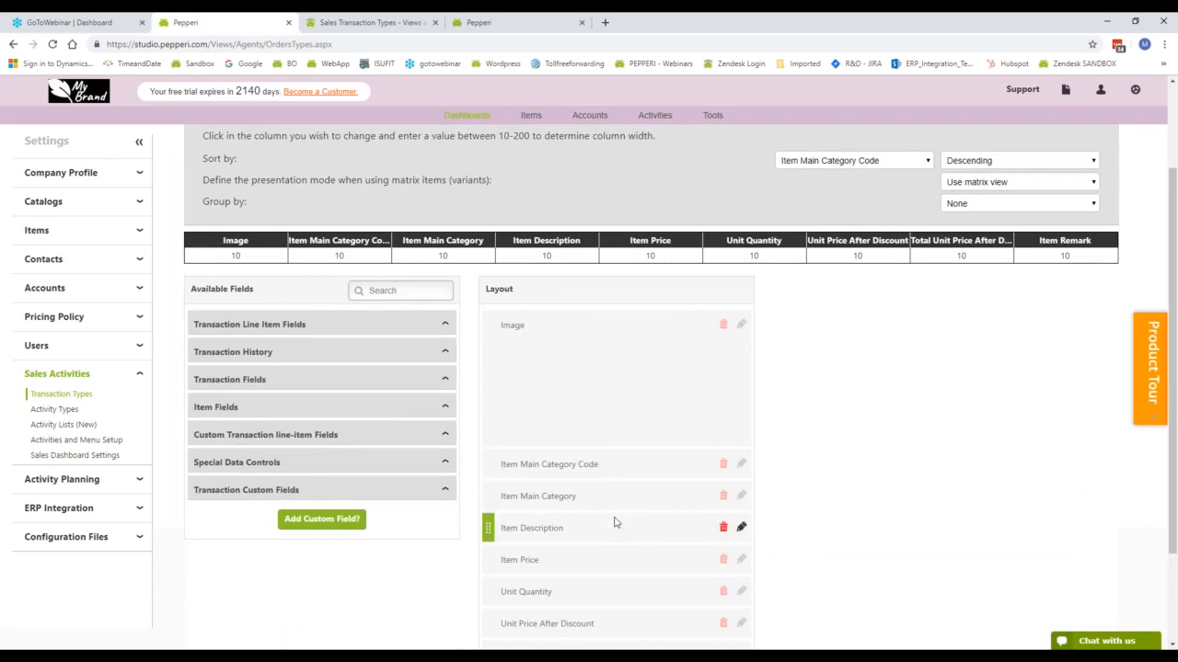
scroll(623, 557, "down", 2)
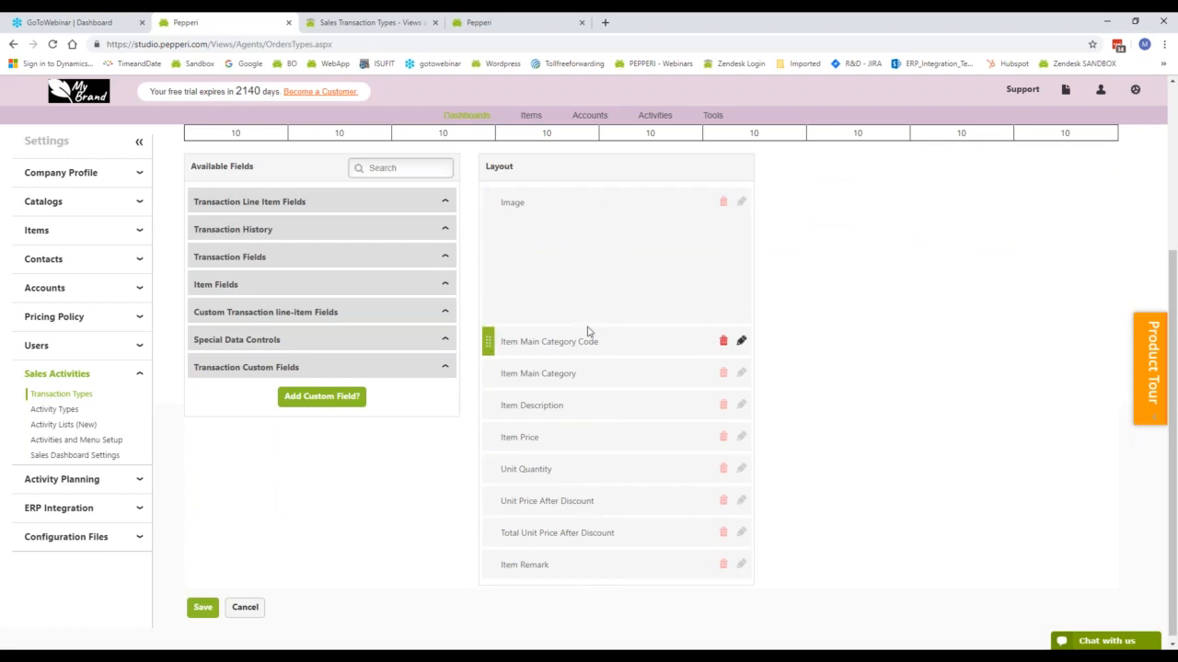
scroll(599, 360, "up", 2)
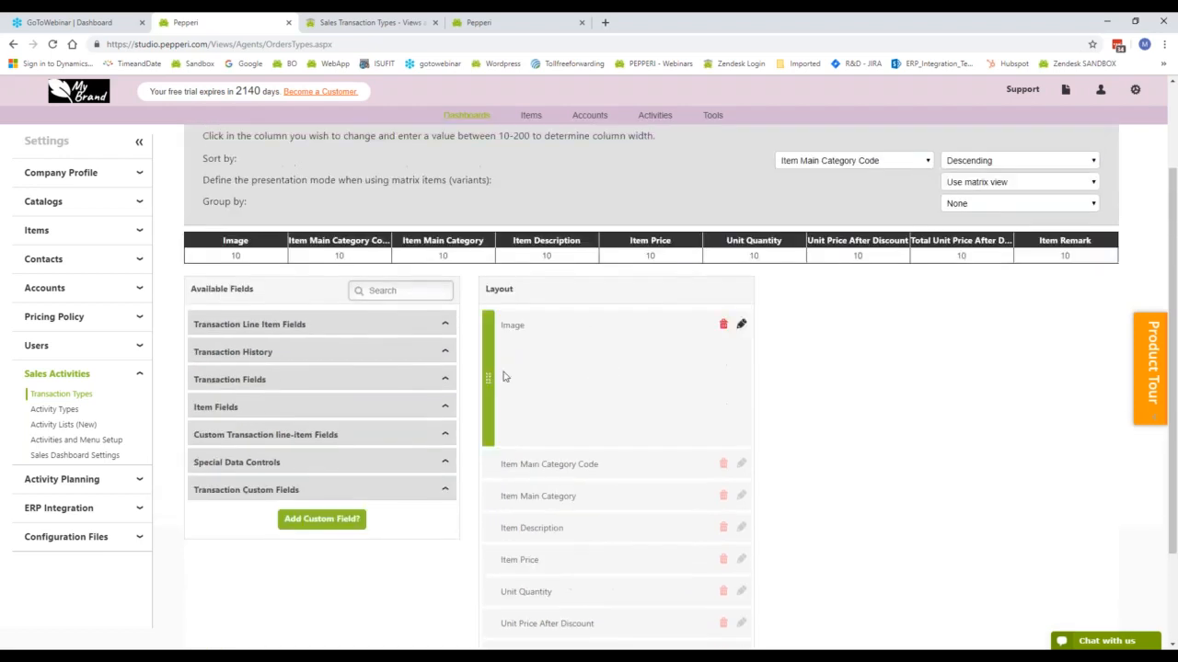
left_click(381, 290)
type("de")
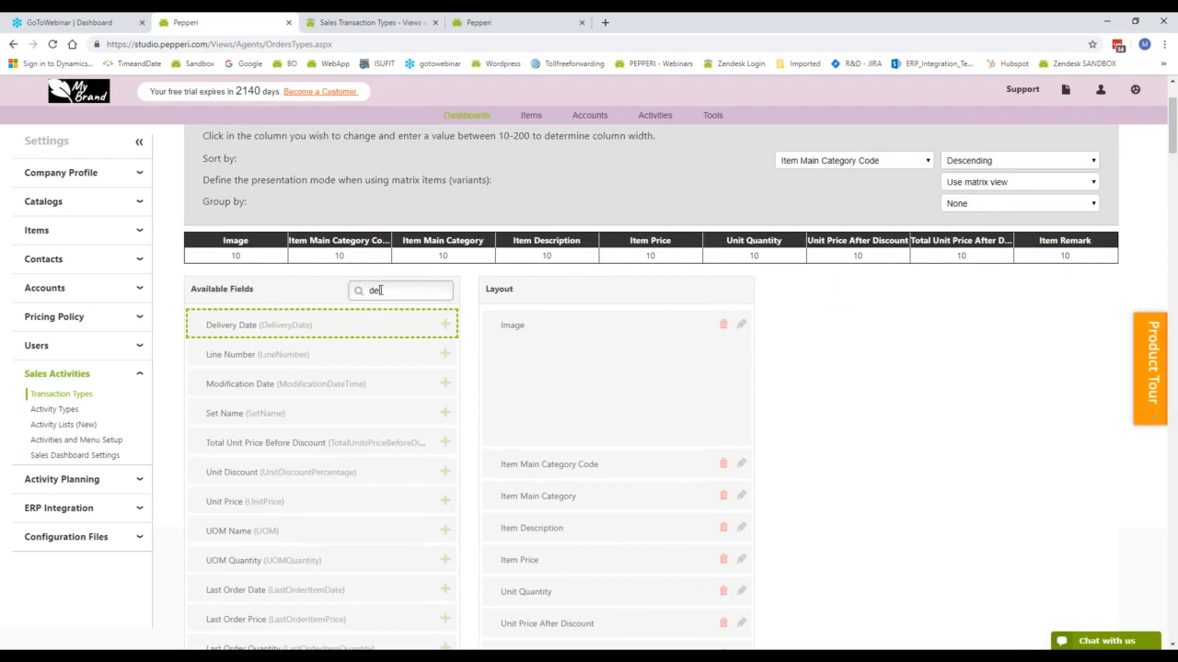
type("livery")
left_click(445, 325)
scroll(610, 520, "down", 3)
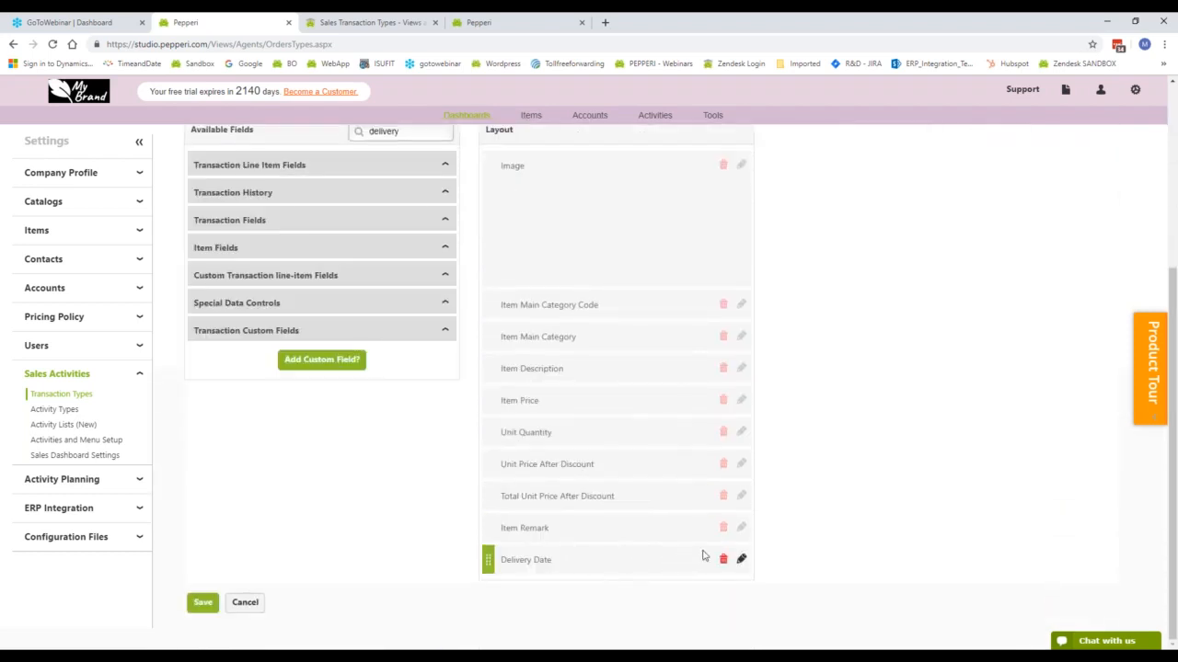
Remove the Item Remark field from the PDF Form layout and save the form
left_click(723, 528)
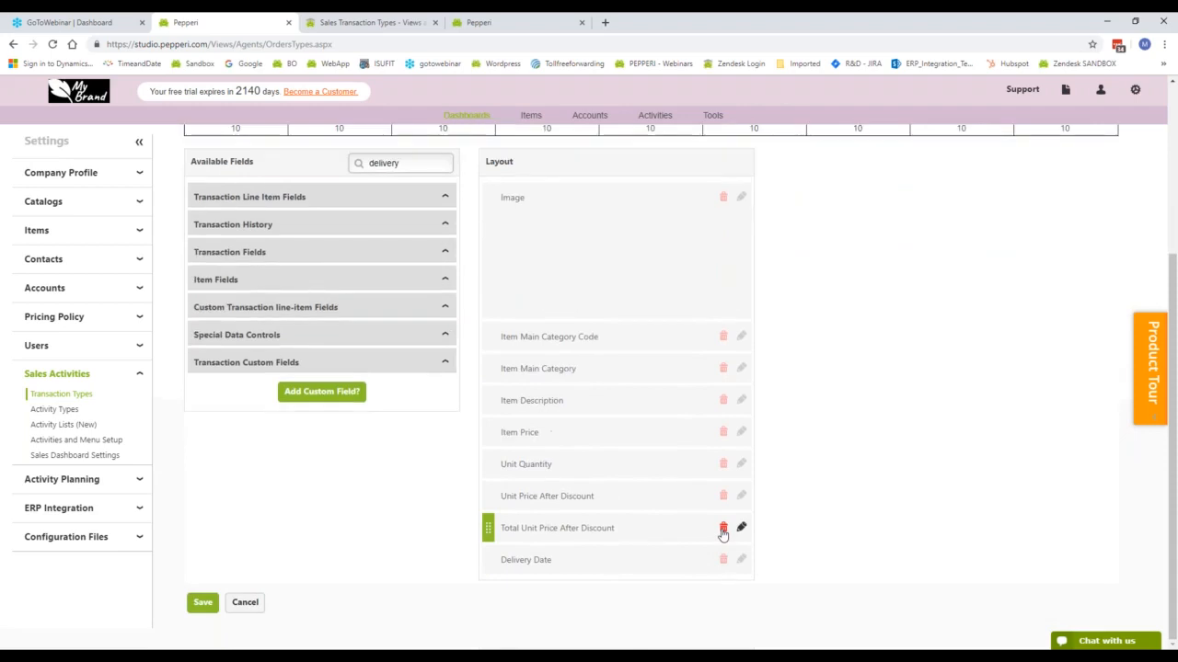
left_click(202, 603)
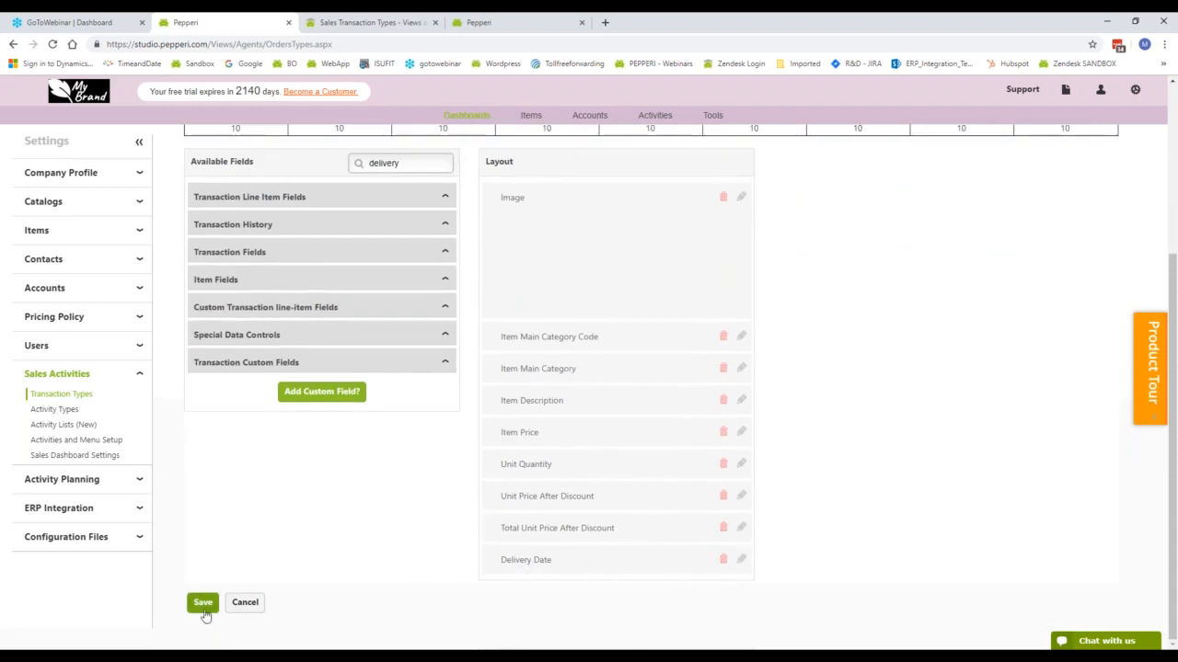
key("alt+Tab")
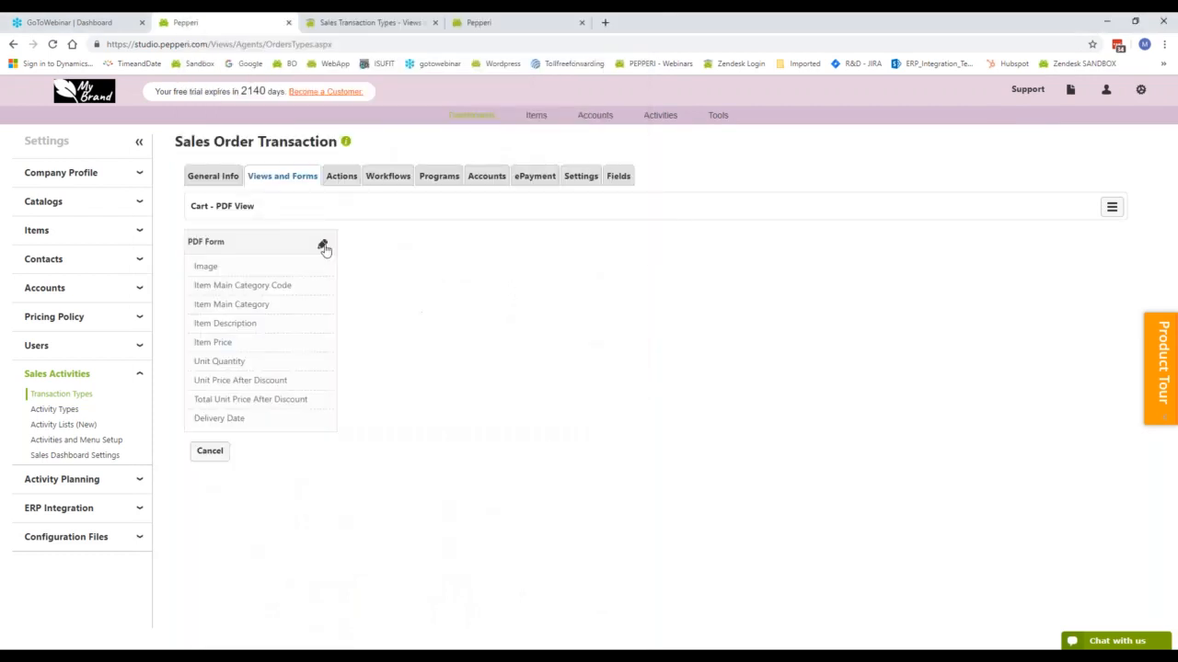
Reopen the PDF Form of the Cart - PDF View for editing and remove the Item Main Category Code field from its layout
left_click(323, 247)
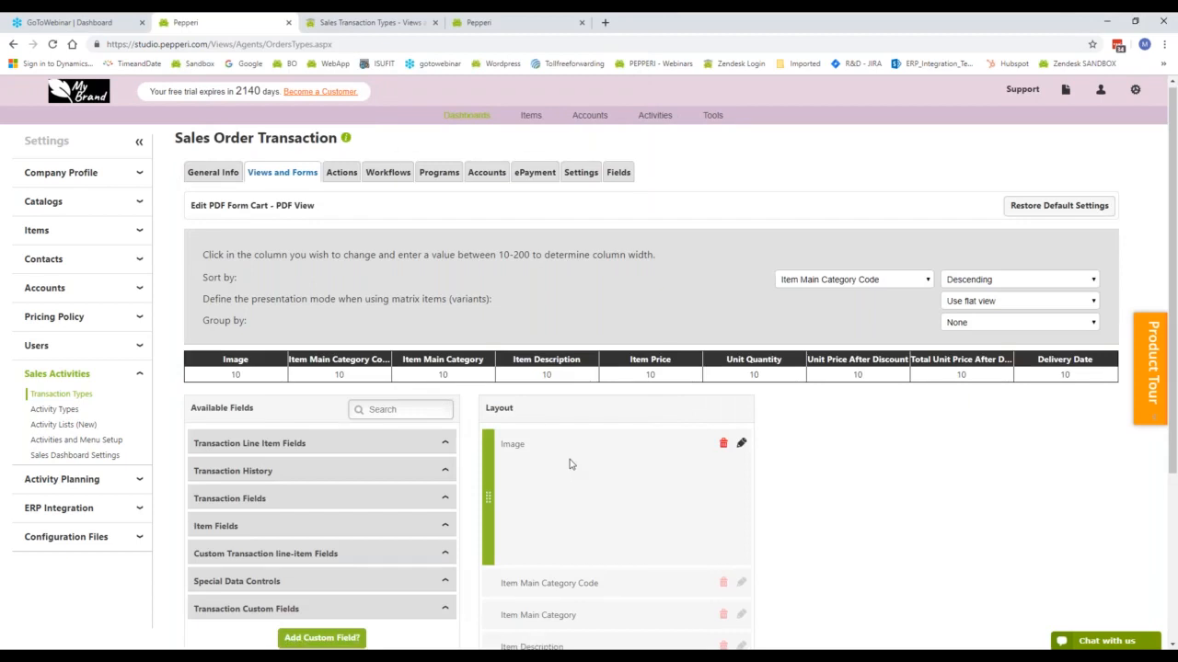
scroll(260, 352, "down", 1)
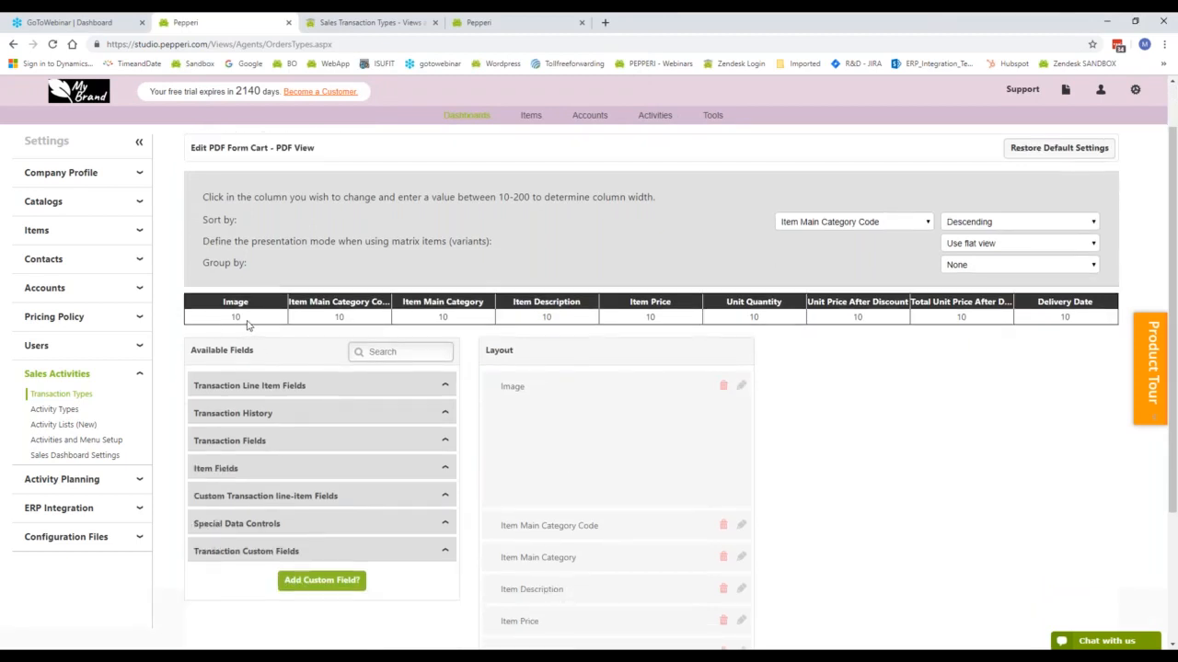
left_click(233, 319)
left_click(724, 526)
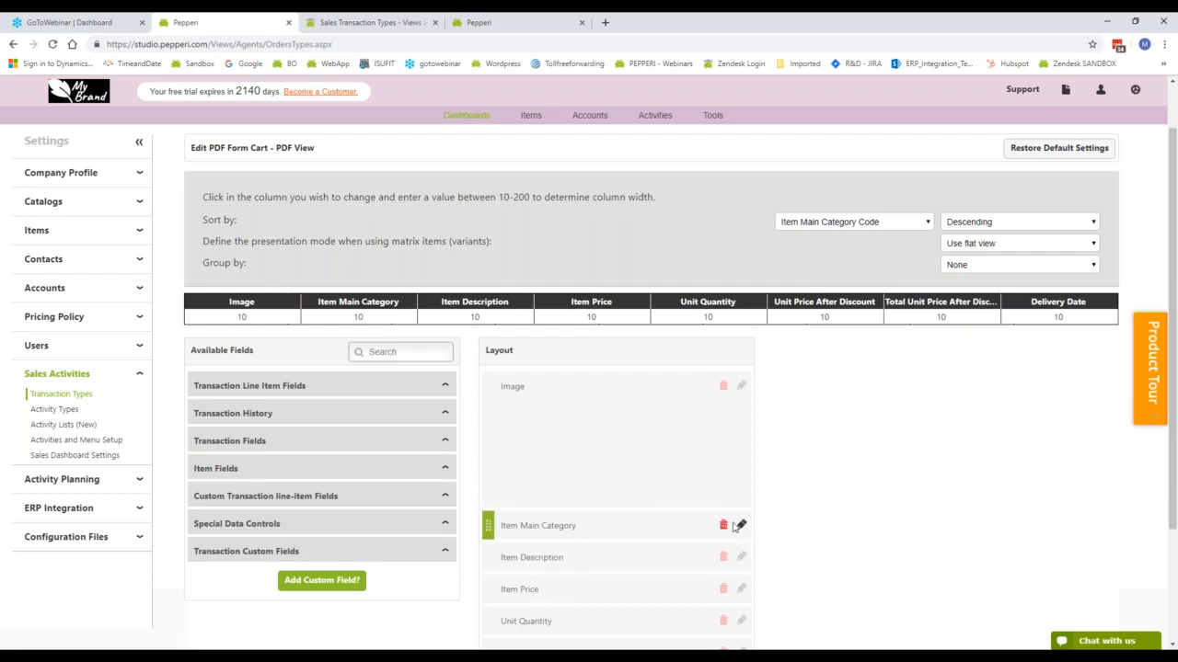
Set the Item Description column width to 20 in the PDF Form
left_click(503, 314)
key("BackSpace")
key("BackSpace")
type("20")
left_click(394, 269)
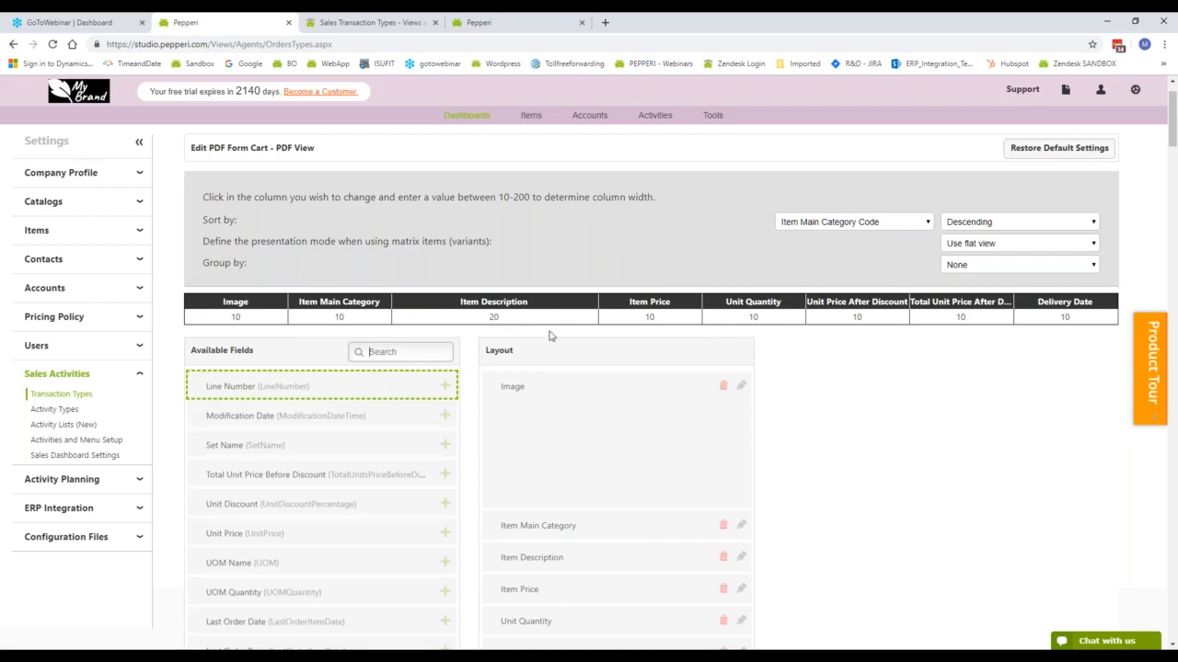
left_click(1001, 57)
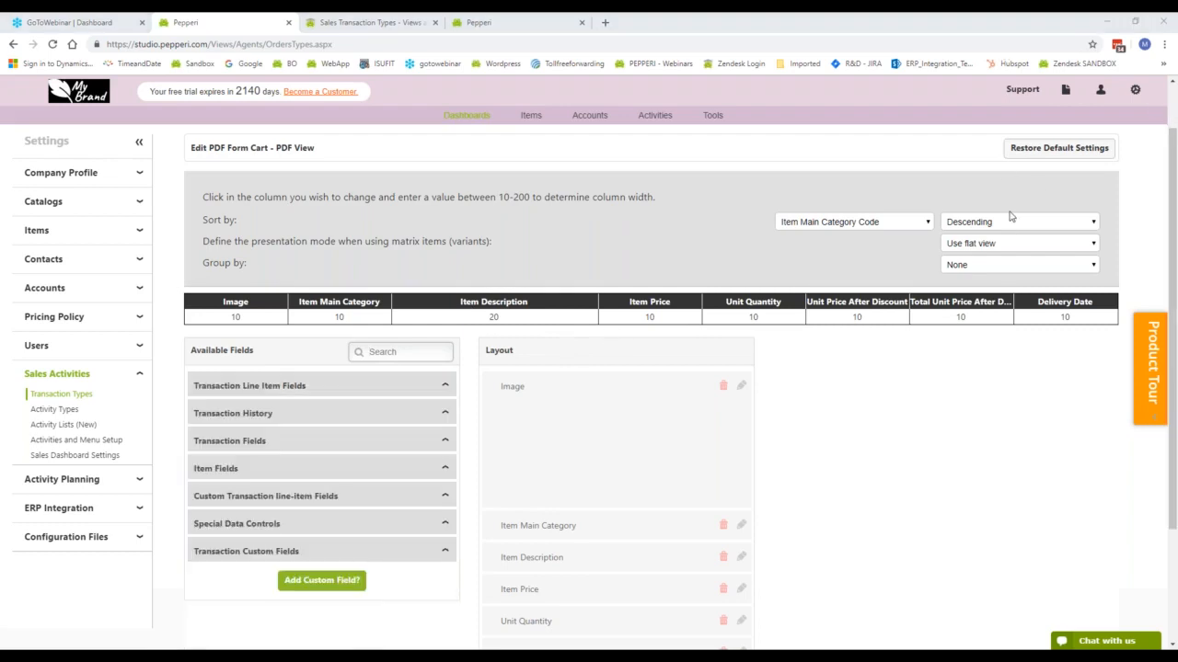
Look through the fields available for sorting the PDF Form lines
left_click(913, 224)
left_click(914, 227)
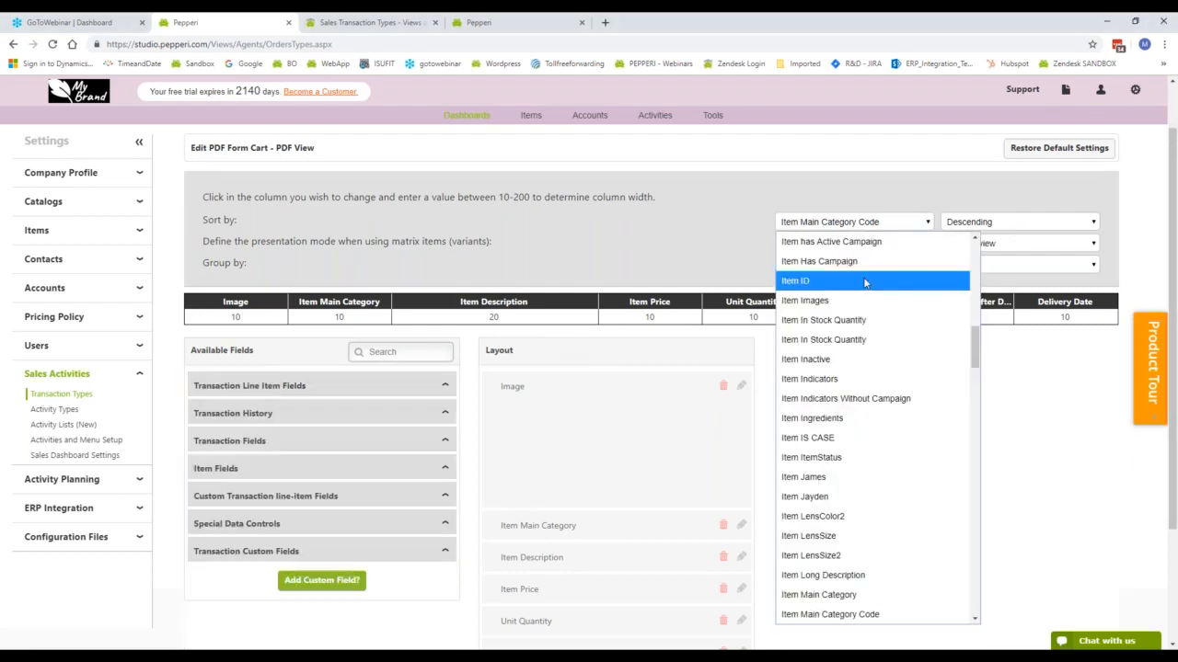
scroll(857, 230, "up", 1)
left_click(851, 226)
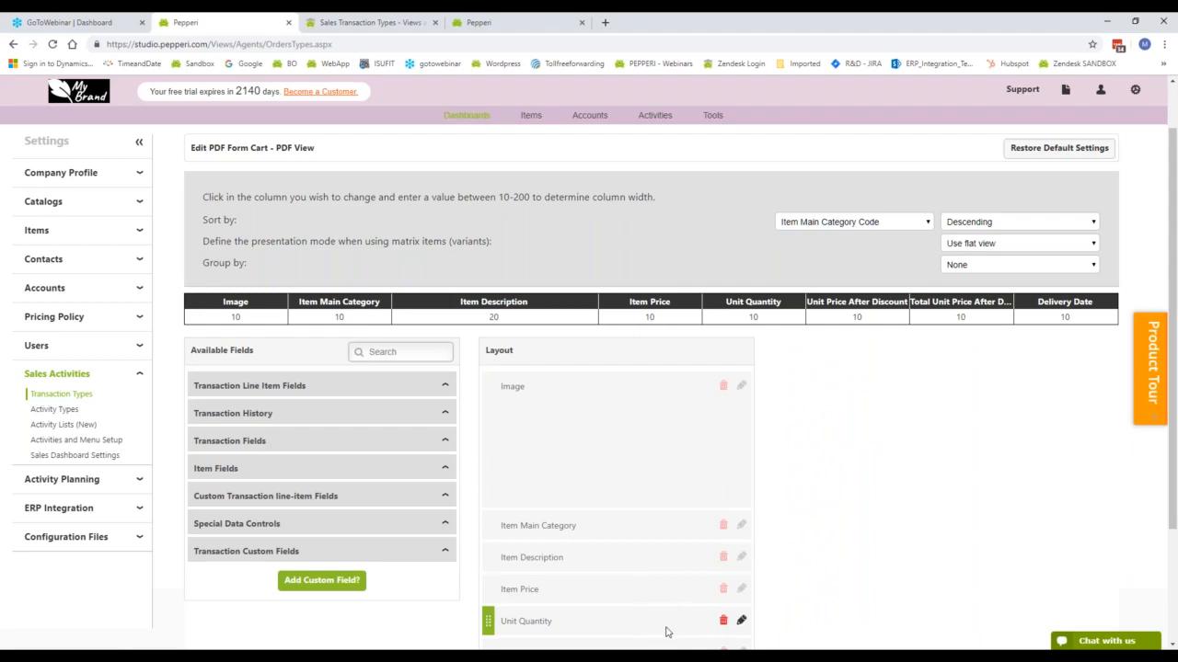
left_click(847, 222)
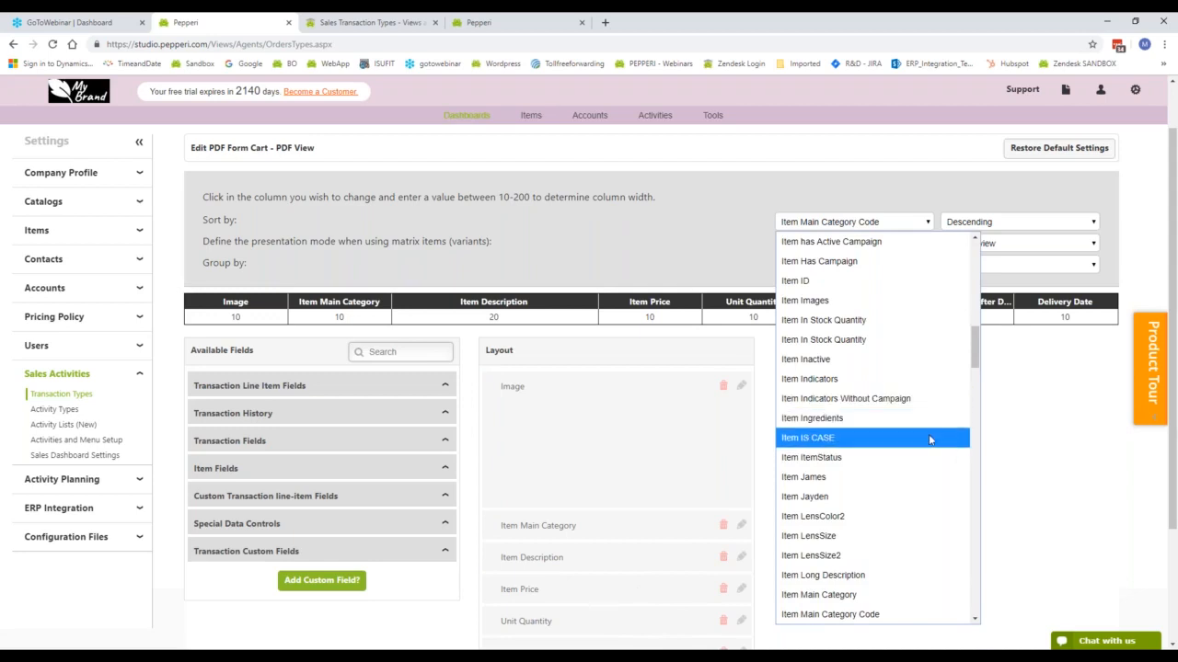
scroll(929, 440, "down", 5)
scroll(929, 440, "down", 6)
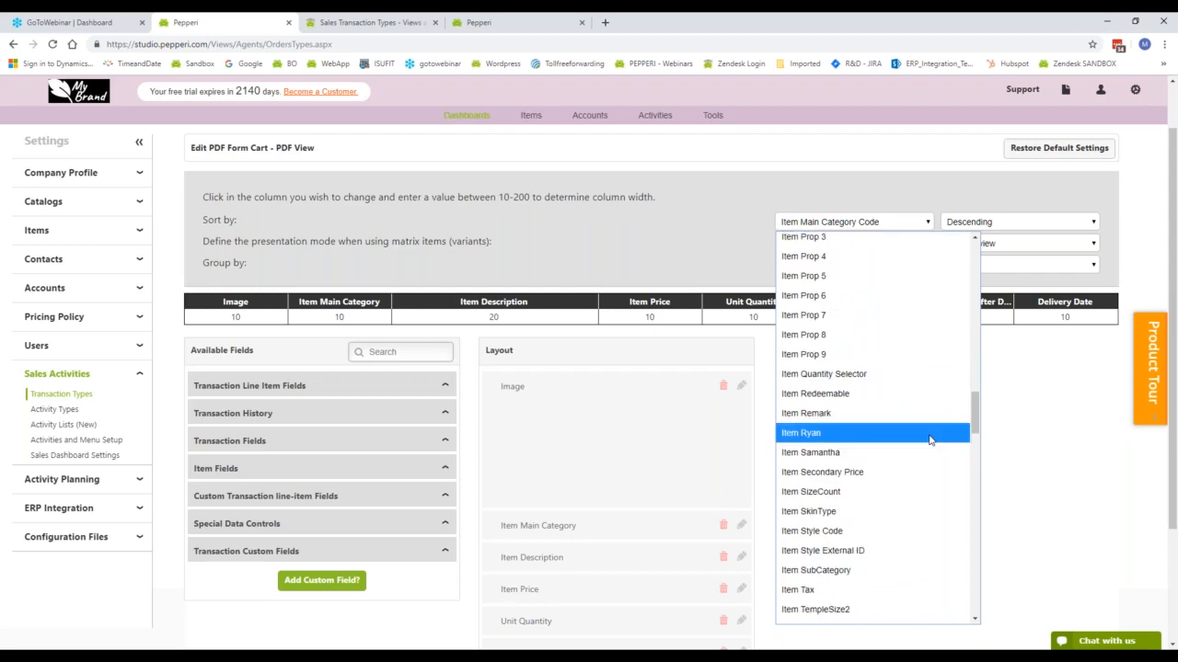
scroll(921, 424, "down", 3)
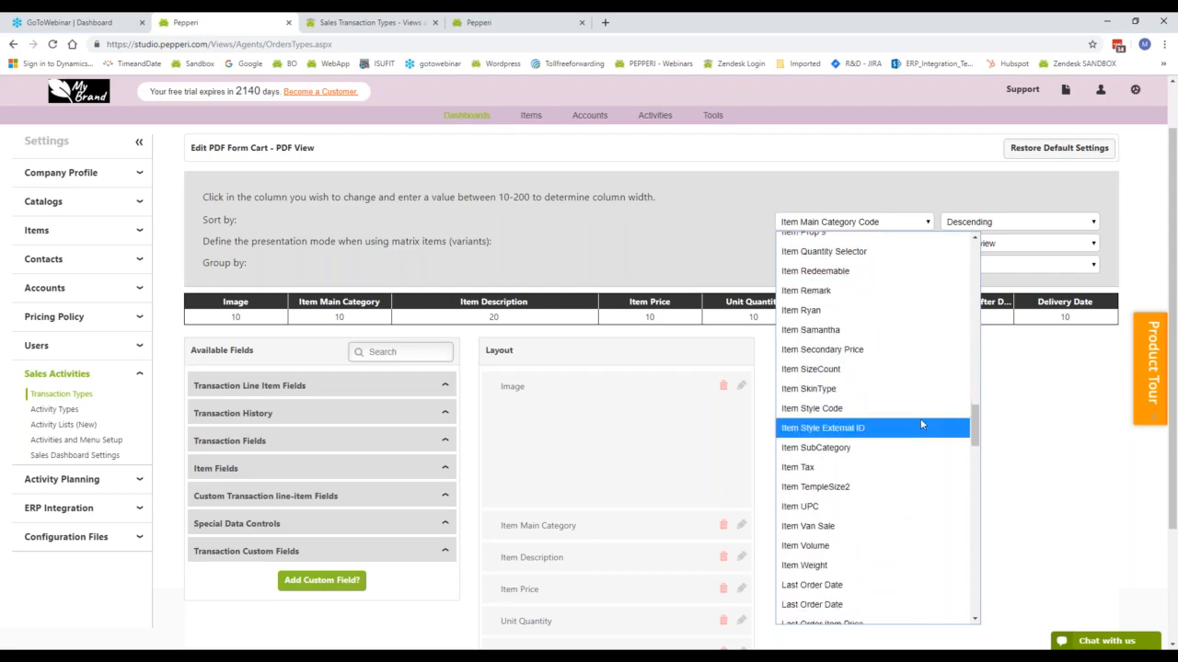
scroll(920, 424, "down", 3)
scroll(921, 424, "up", 10)
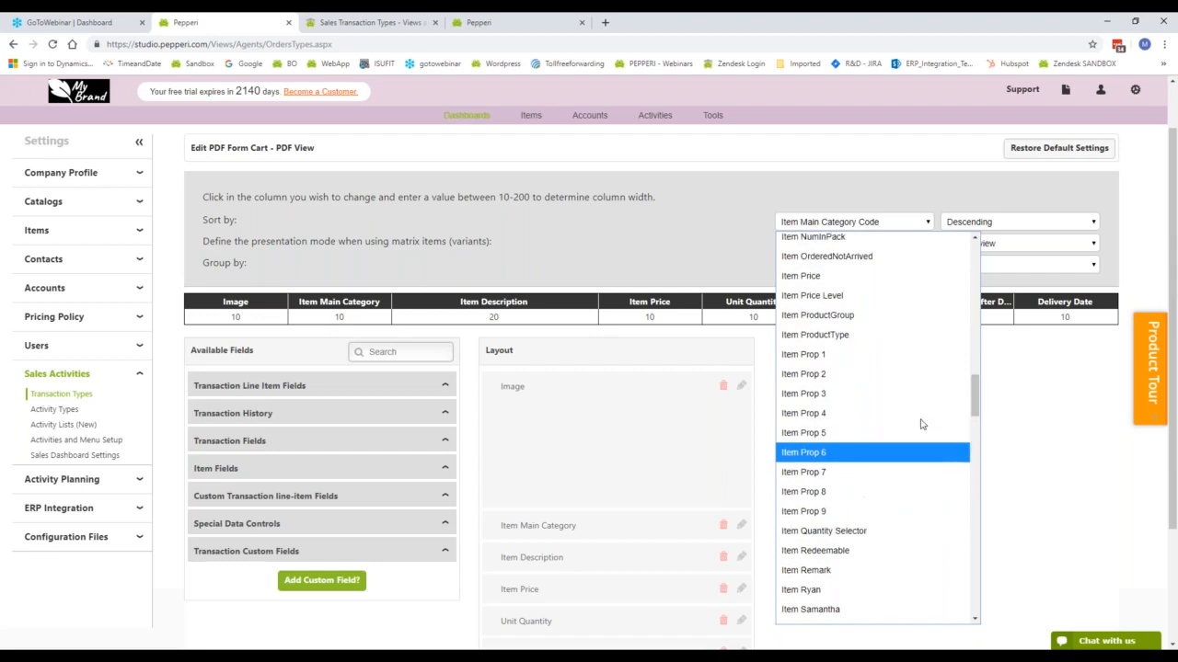
scroll(921, 425, "up", 10)
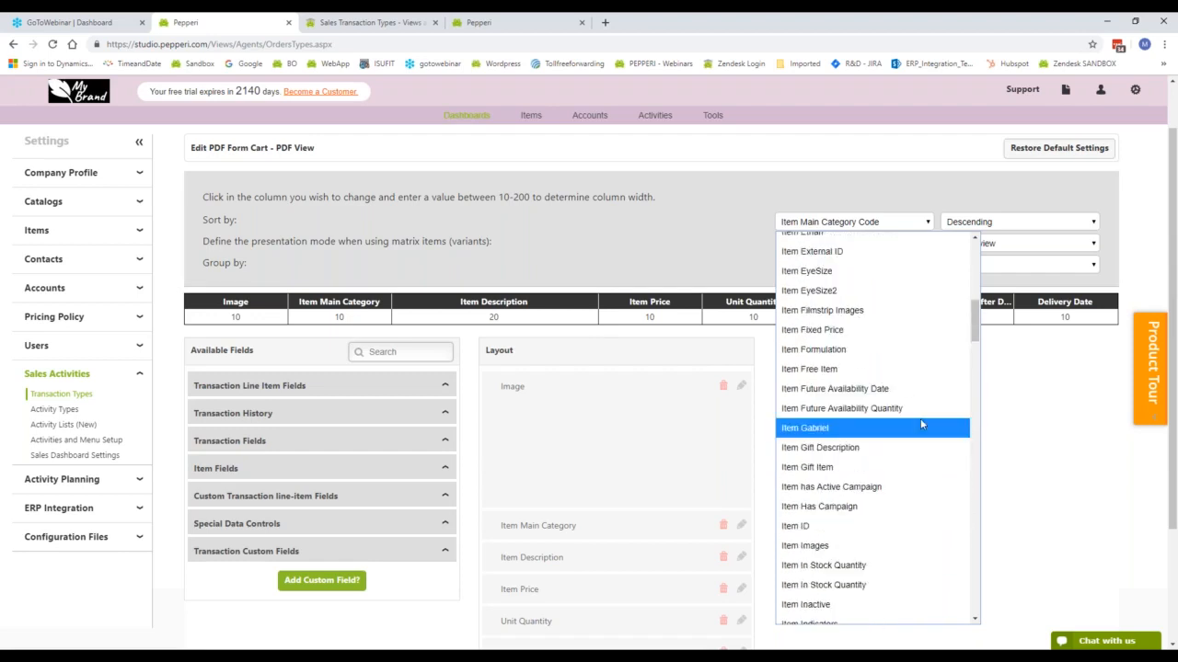
scroll(920, 424, "up", 3)
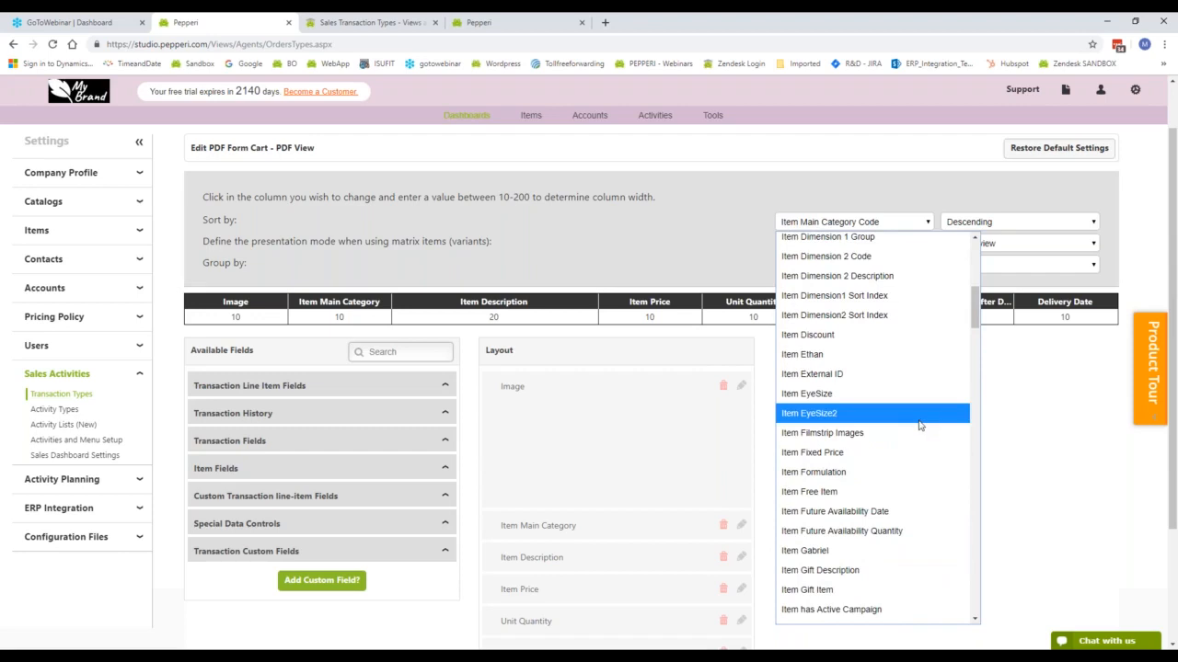
left_click(1048, 491)
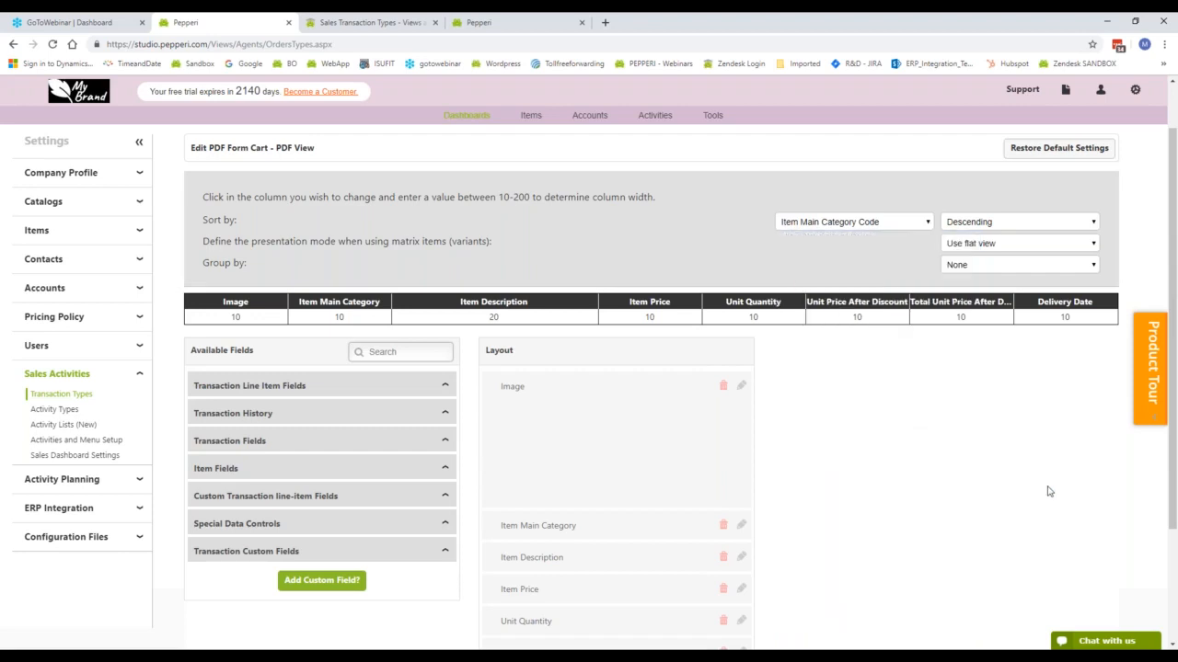
Expand the Unit Quantity field's settings in the layout and sort the PDF Form by Unit Quantity
left_click(741, 620)
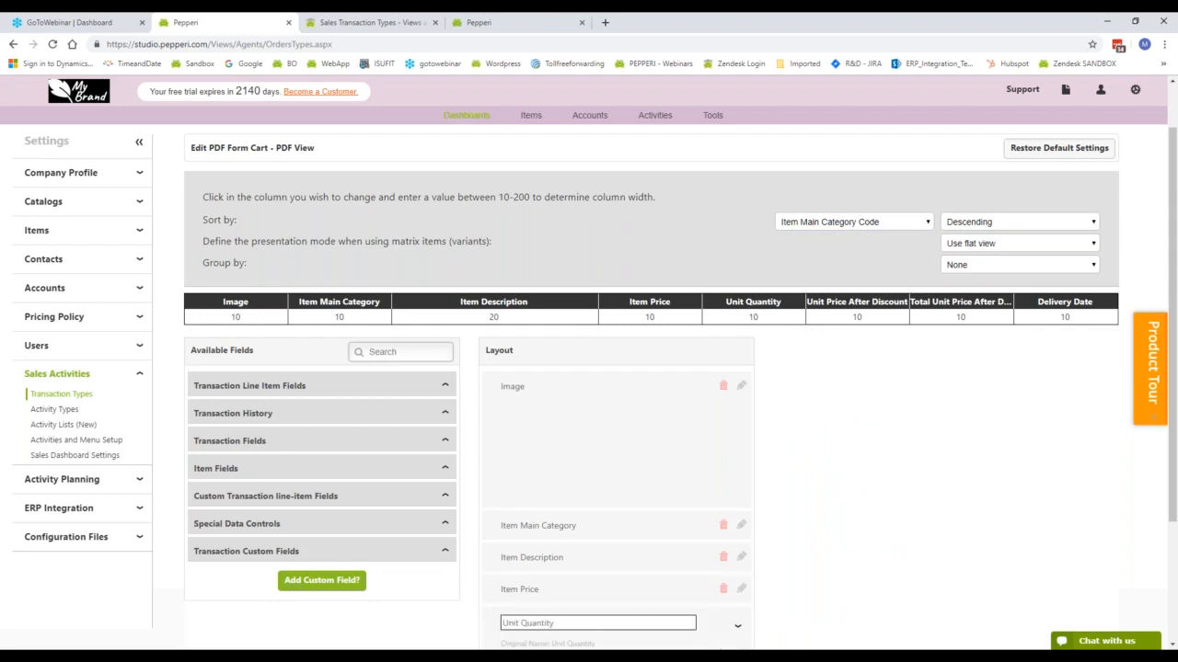
scroll(841, 386, "down", 1)
left_click(888, 162)
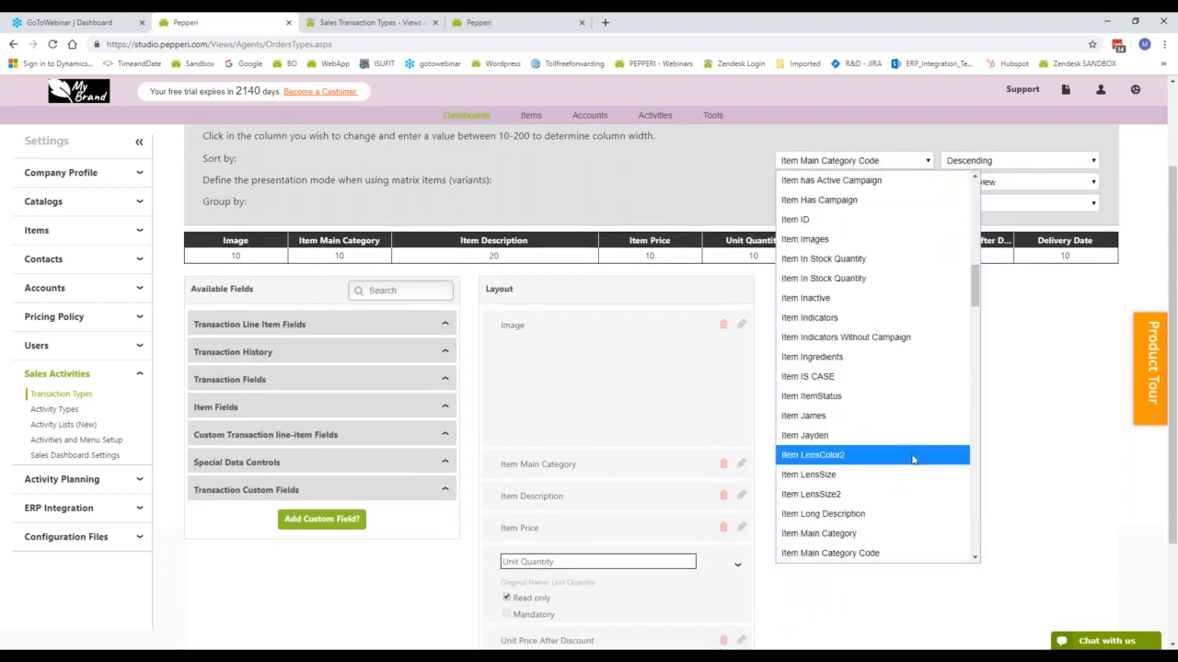
scroll(912, 459, "down", 15)
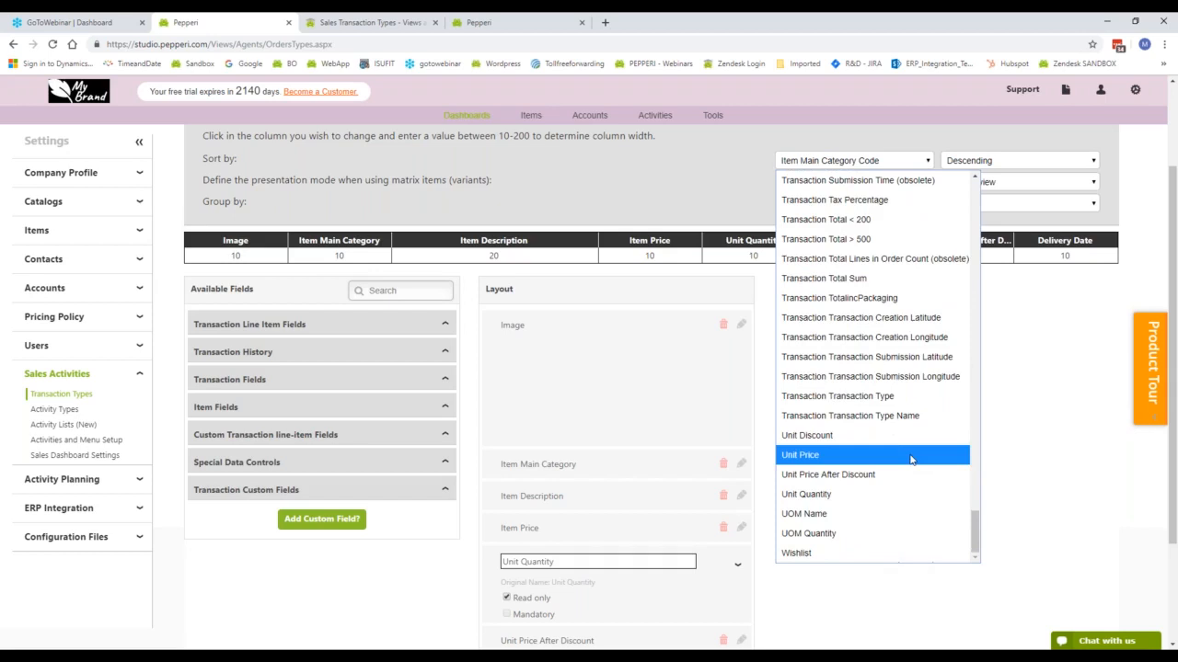
left_click(904, 491)
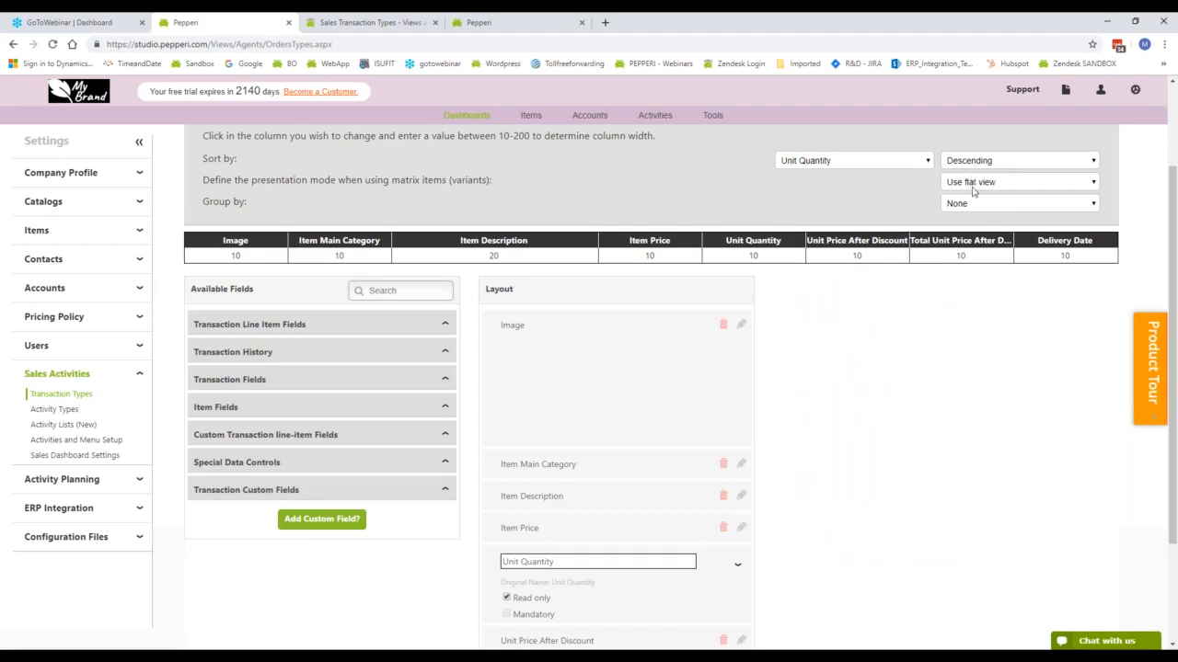
Group the PDF Form lines by Item Main Category and save the form
left_click(972, 183)
left_click(972, 183)
left_click(971, 206)
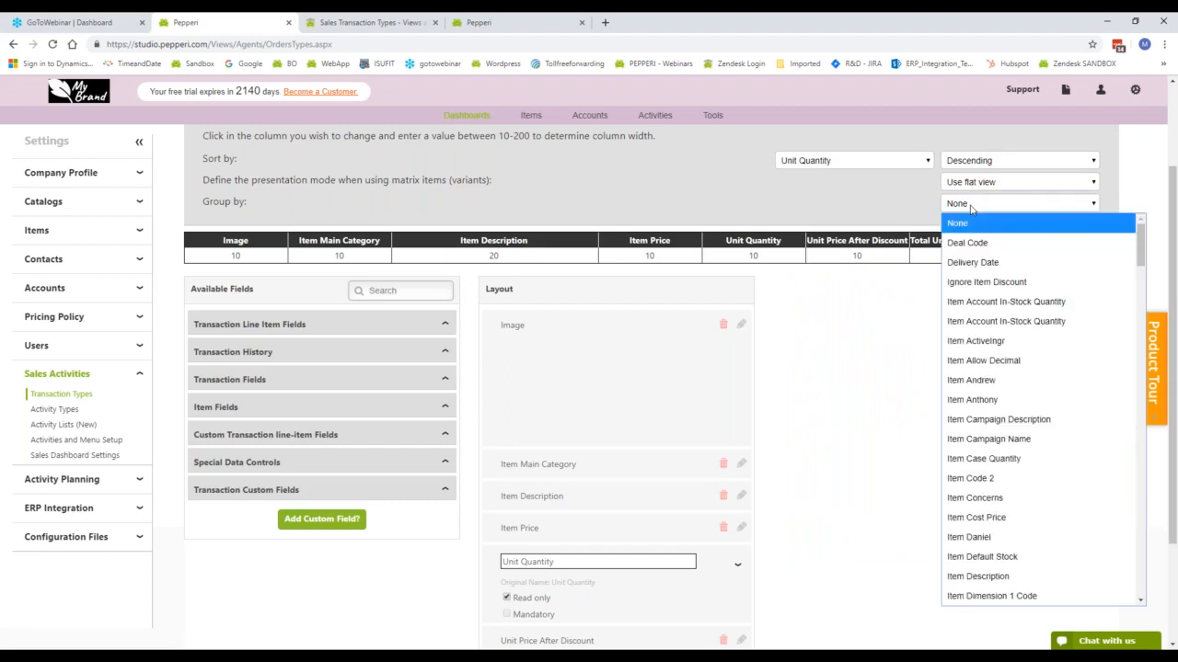
key("m")
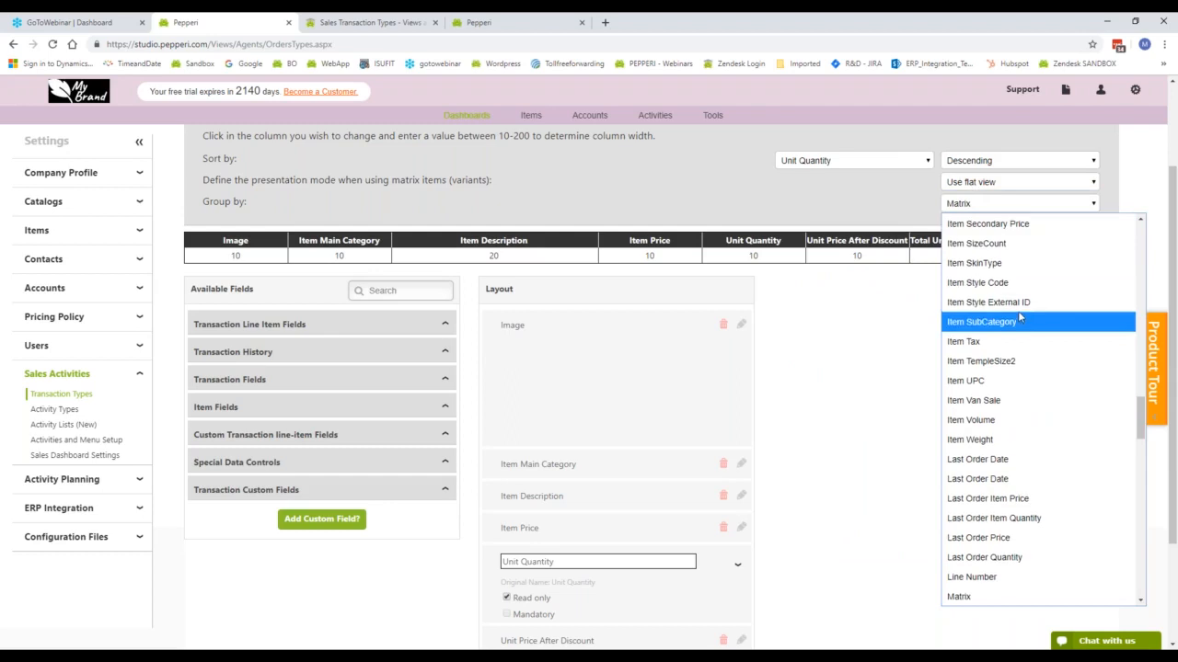
scroll(1019, 317, "up", 5)
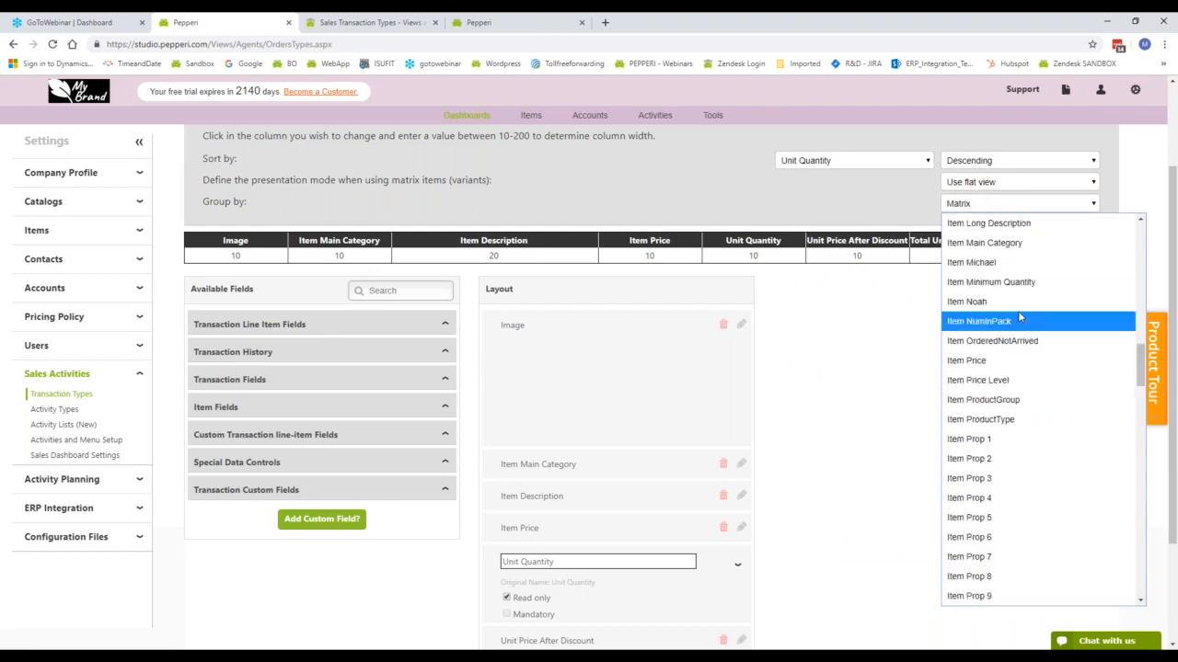
left_click(1006, 243)
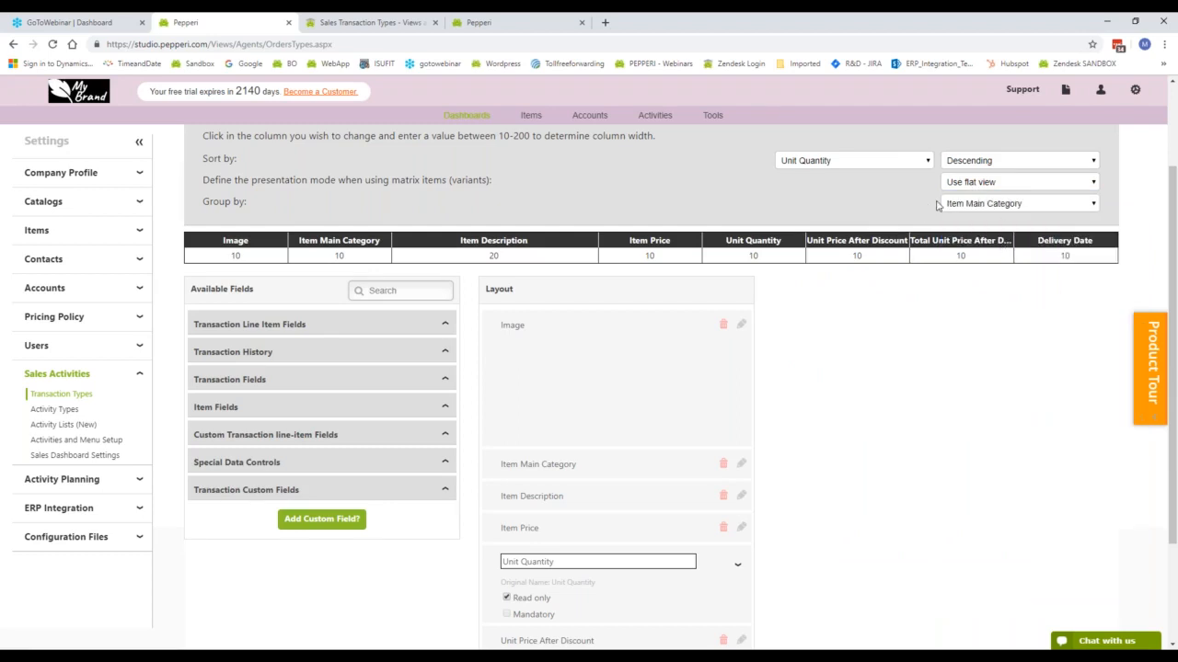
scroll(897, 534, "down", 3)
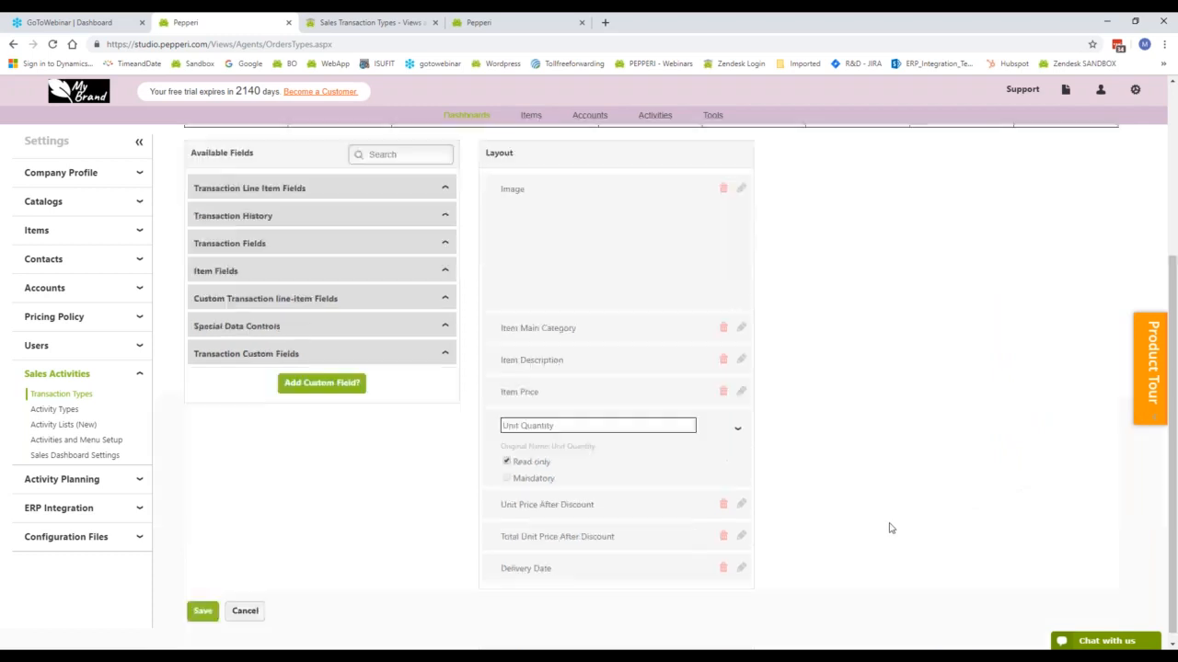
left_click(200, 605)
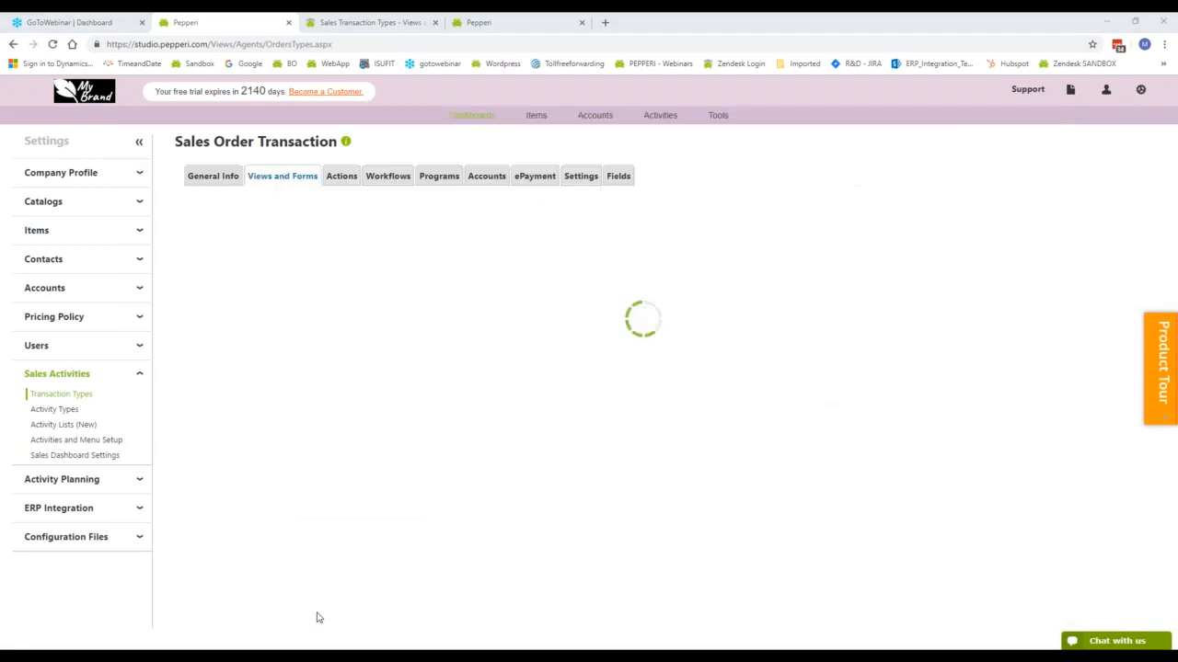
Switch to AirServer, reopen the 28/03/2019 sales order and continue ordering in the Facial Cosmetics category
key("alt+Tab")
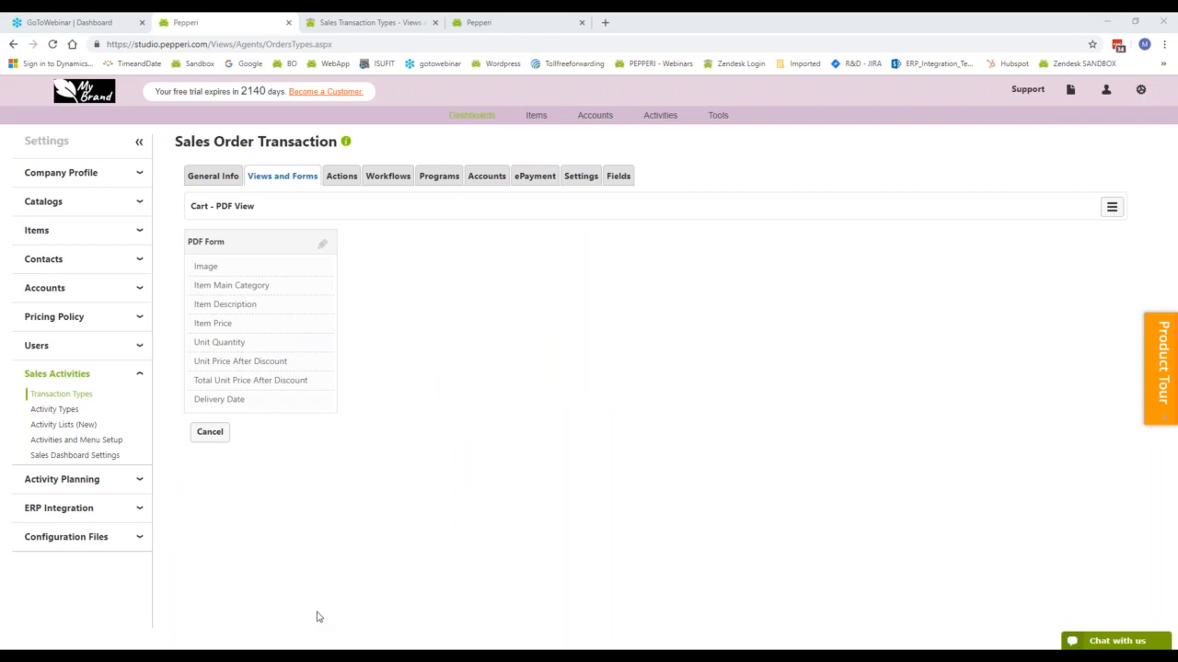
key("alt+Tab")
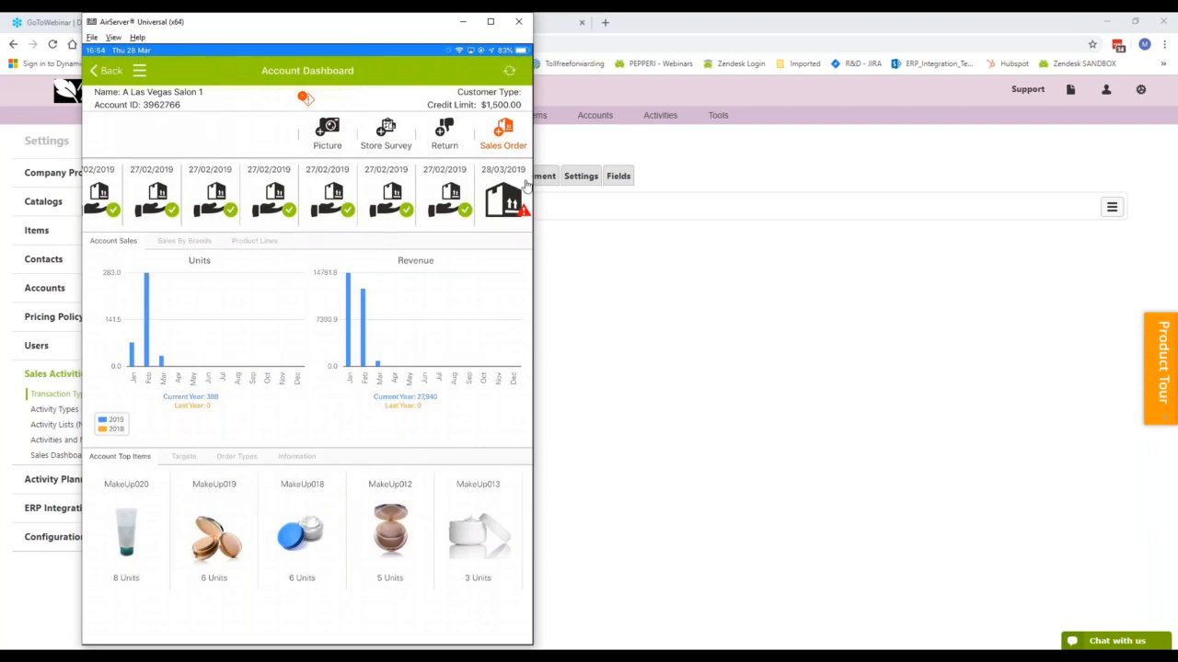
left_click(504, 200)
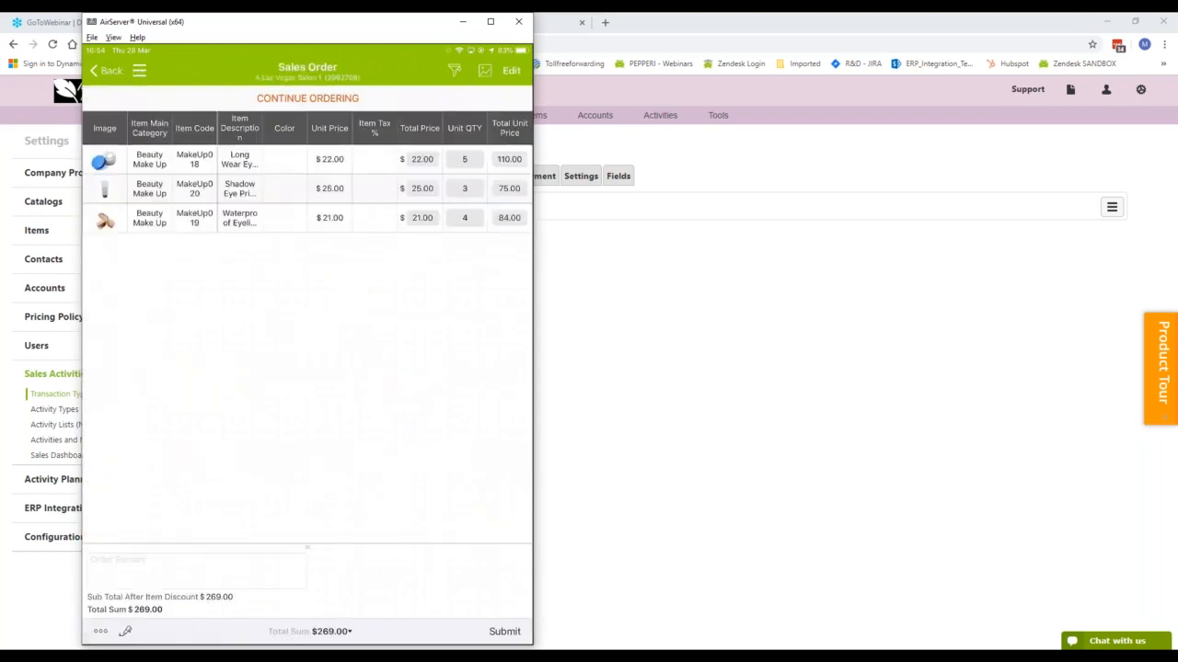
left_click(150, 171)
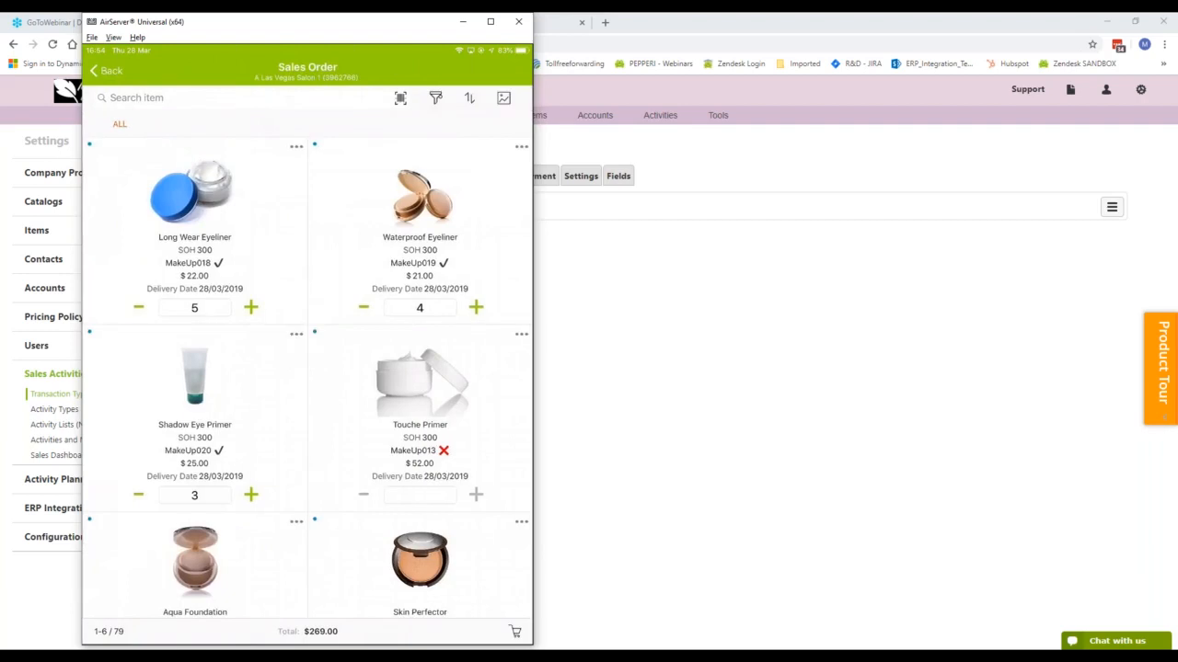
left_click(120, 124)
left_click(135, 262)
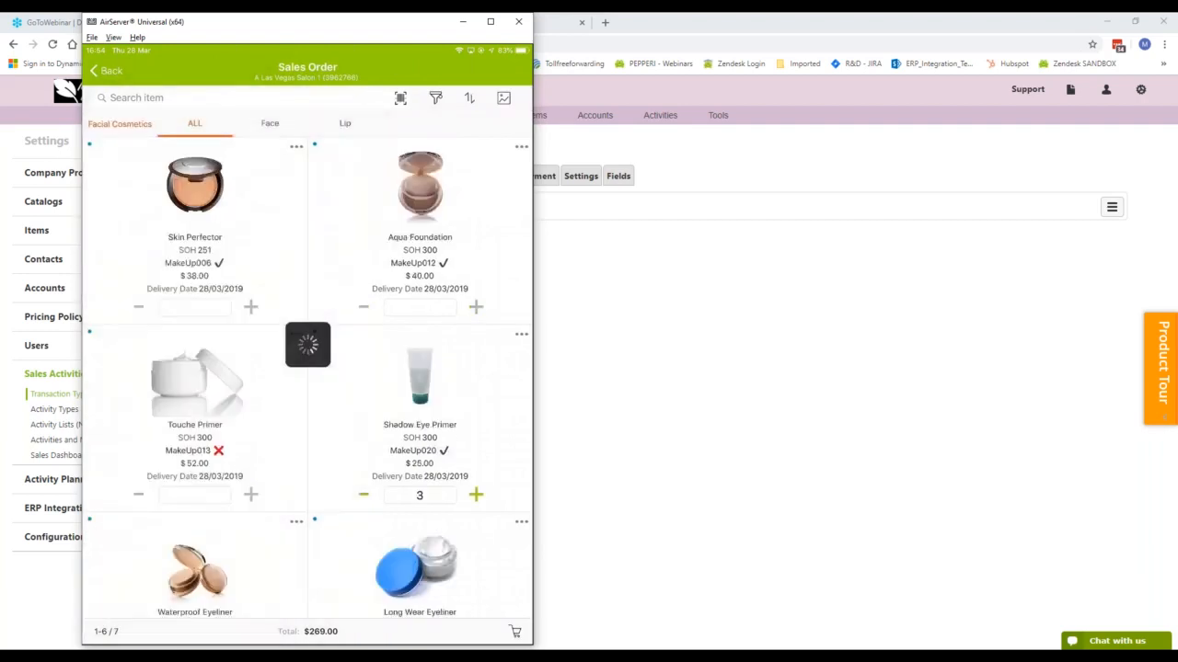
Order 3 Blush NW23 (Buy 25 Pay for 20), 3 Lip Gloss 2 (Lipstick no.1) and 1 Blush NW23 (MaFa25)
left_click(250, 308)
left_click(250, 308)
left_click(250, 307)
left_click(476, 307)
left_click(475, 307)
left_click(476, 307)
left_click(475, 495)
scroll(308, 378, "down", 1)
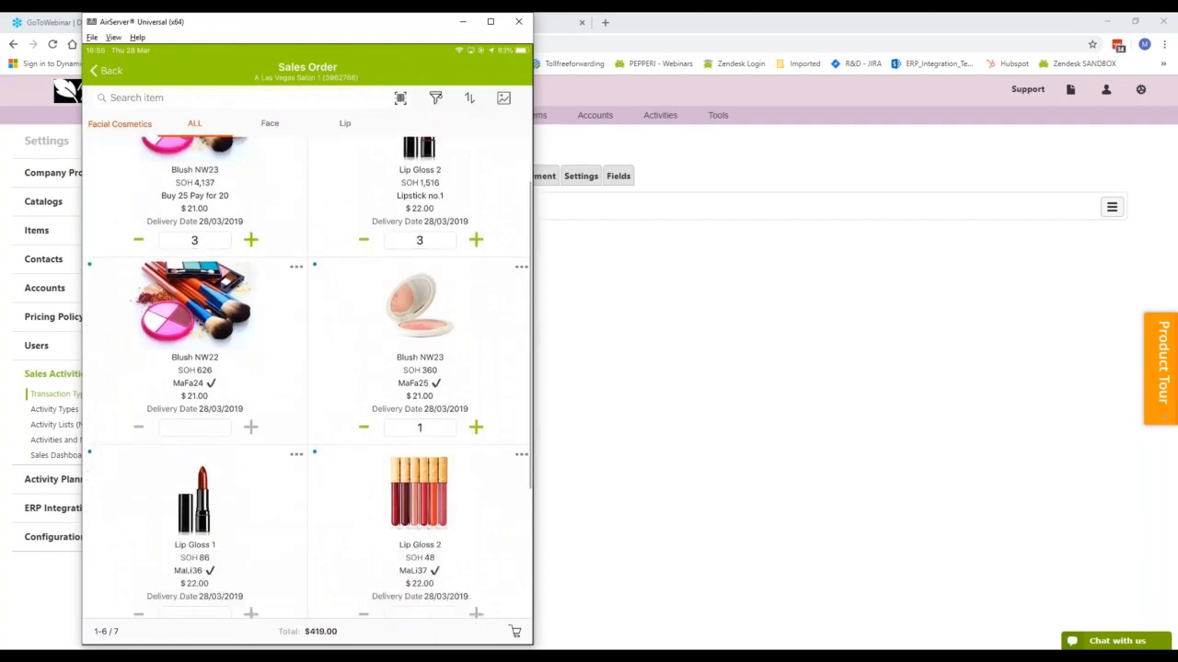
Order 1 Flowerbomb, 1 Daisy and 2 IM from the Great Perfumes category
left_click(120, 125)
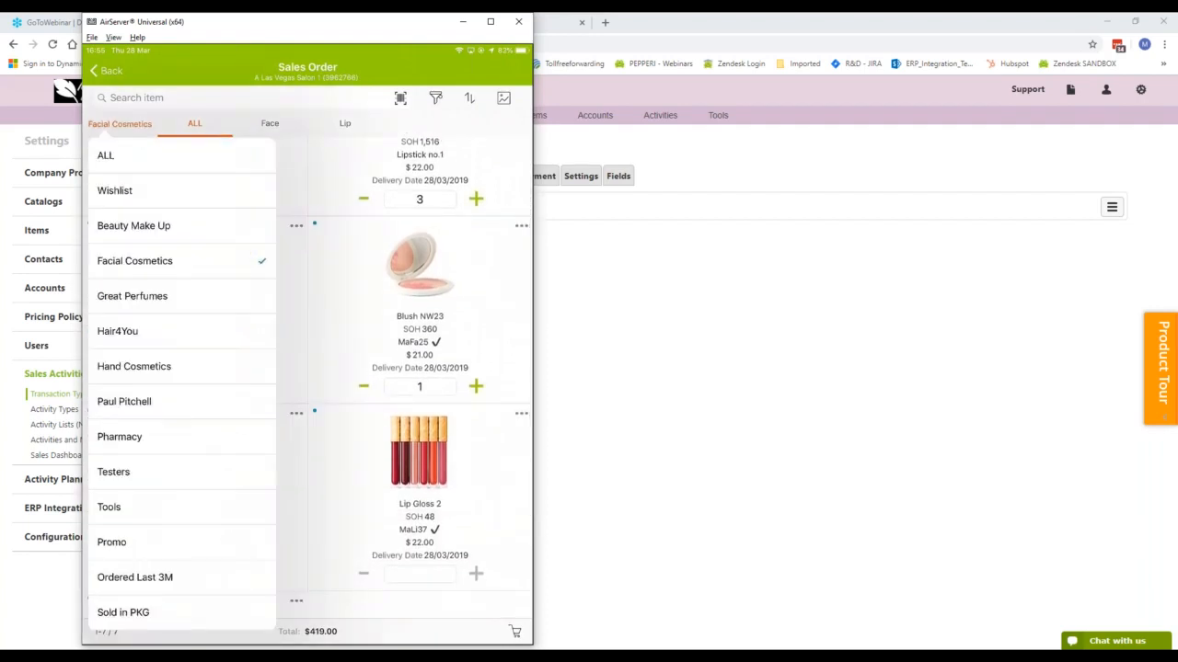
left_click(133, 297)
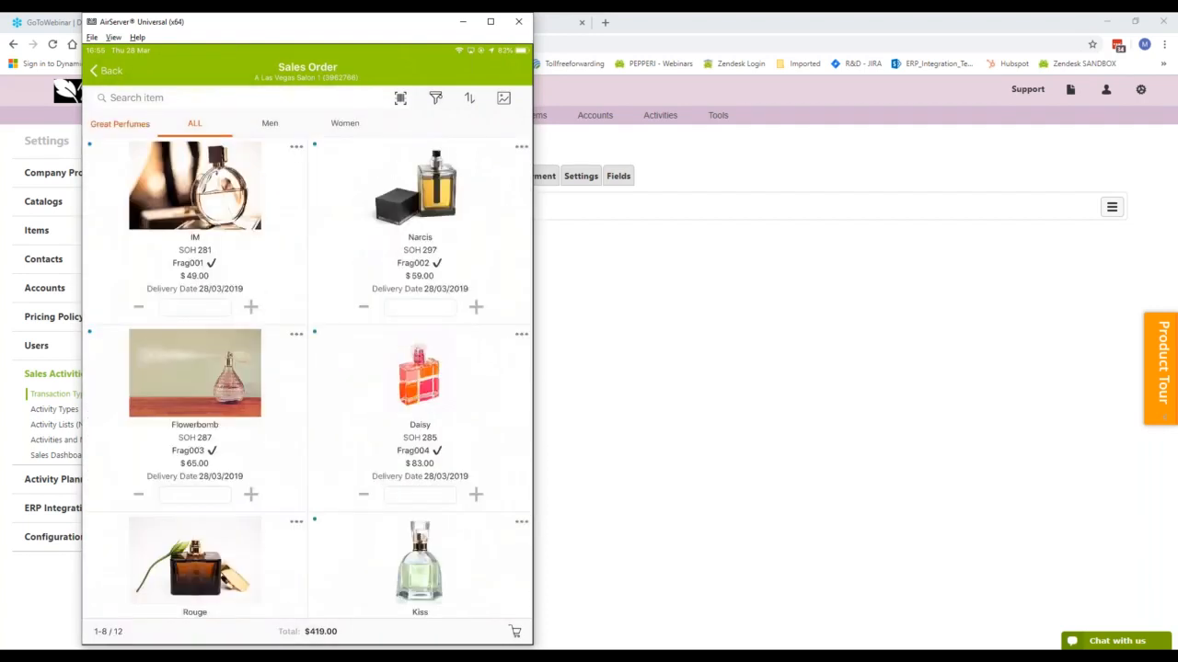
left_click(195, 373)
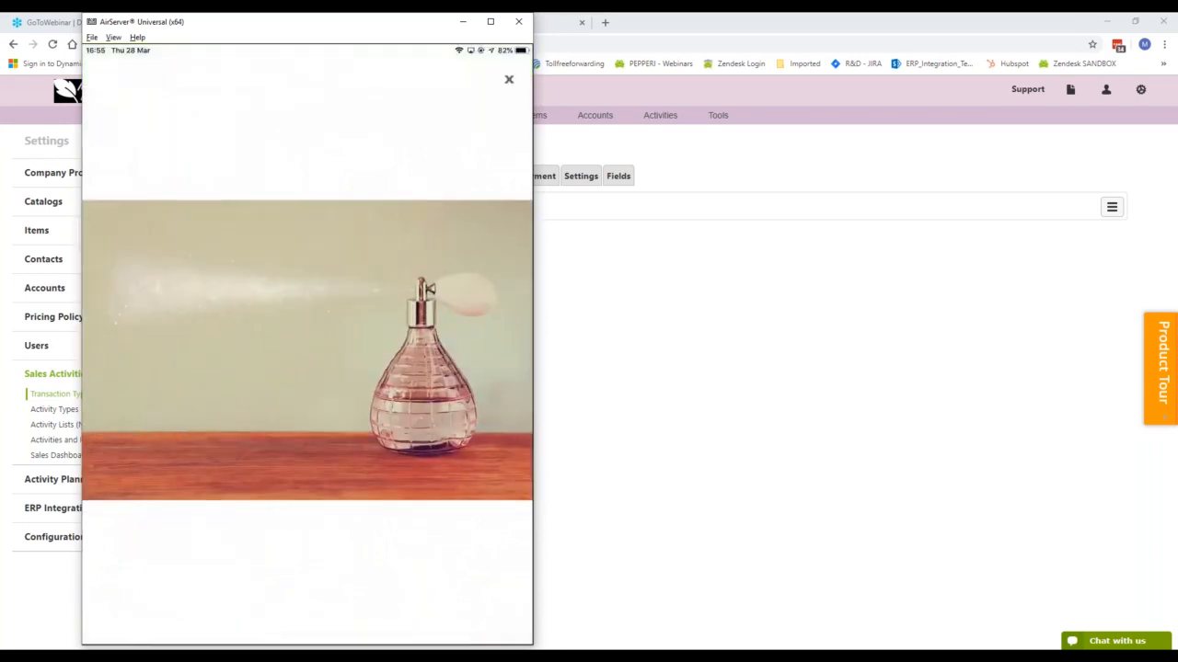
left_click(509, 80)
left_click(250, 494)
left_click(476, 494)
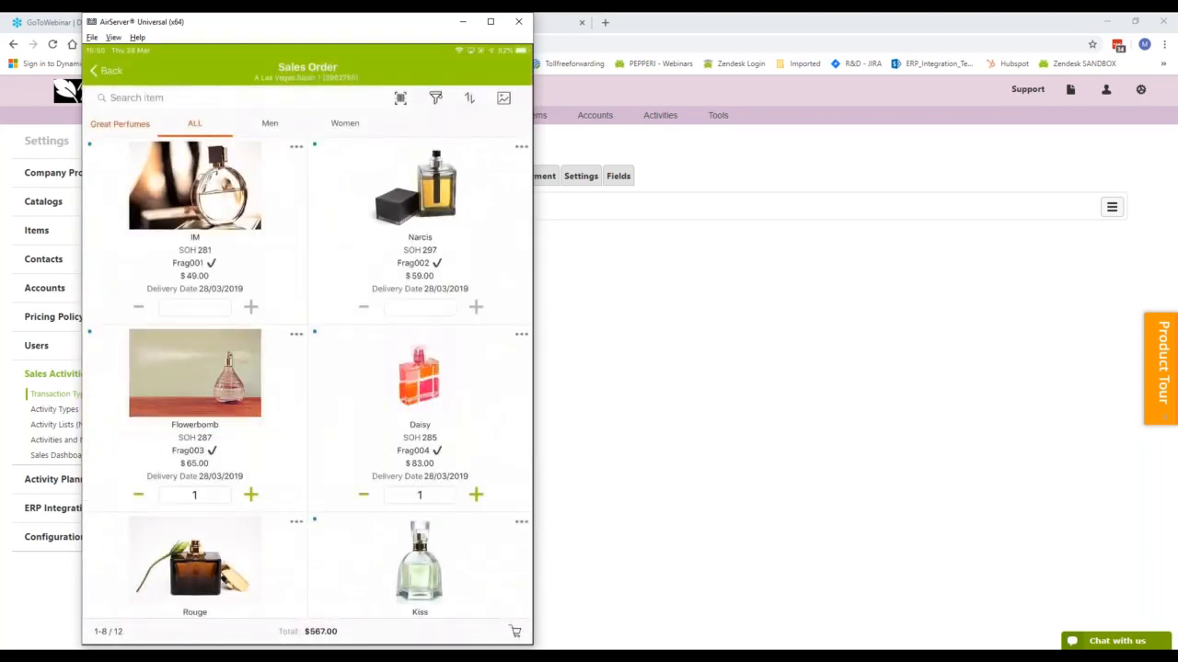
left_click(250, 306)
left_click(250, 306)
Open the cart, review the order's PDF through to its totals and signature, and switch back to the Pepperi settings in Chrome
left_click(515, 632)
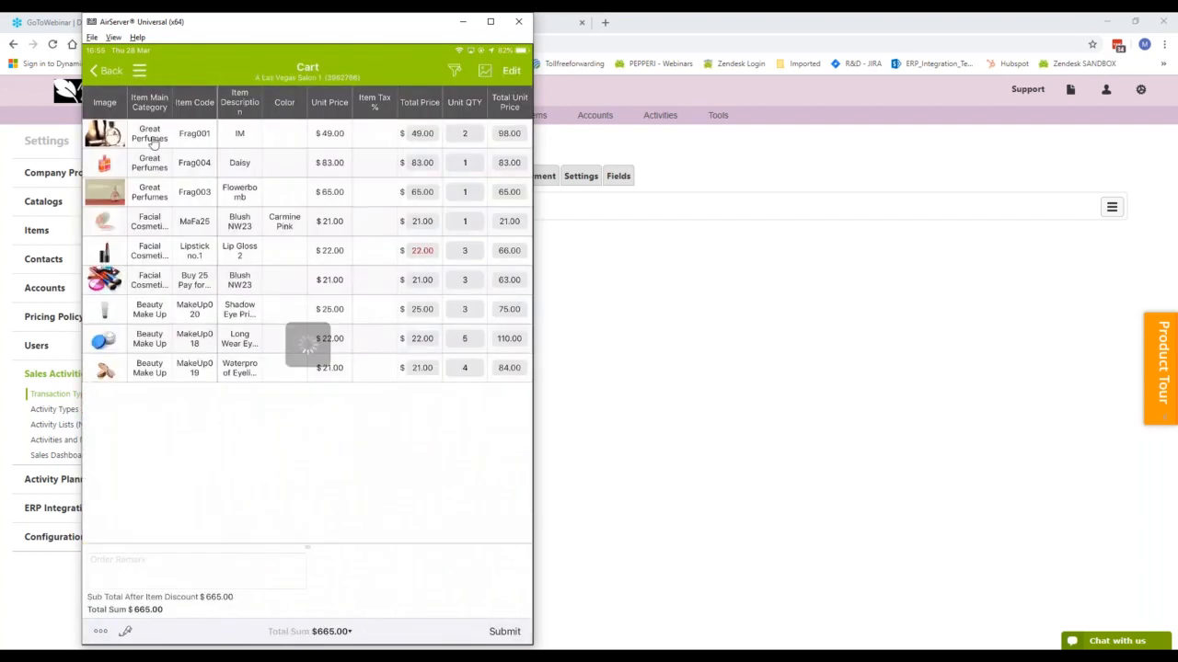
left_click(136, 73)
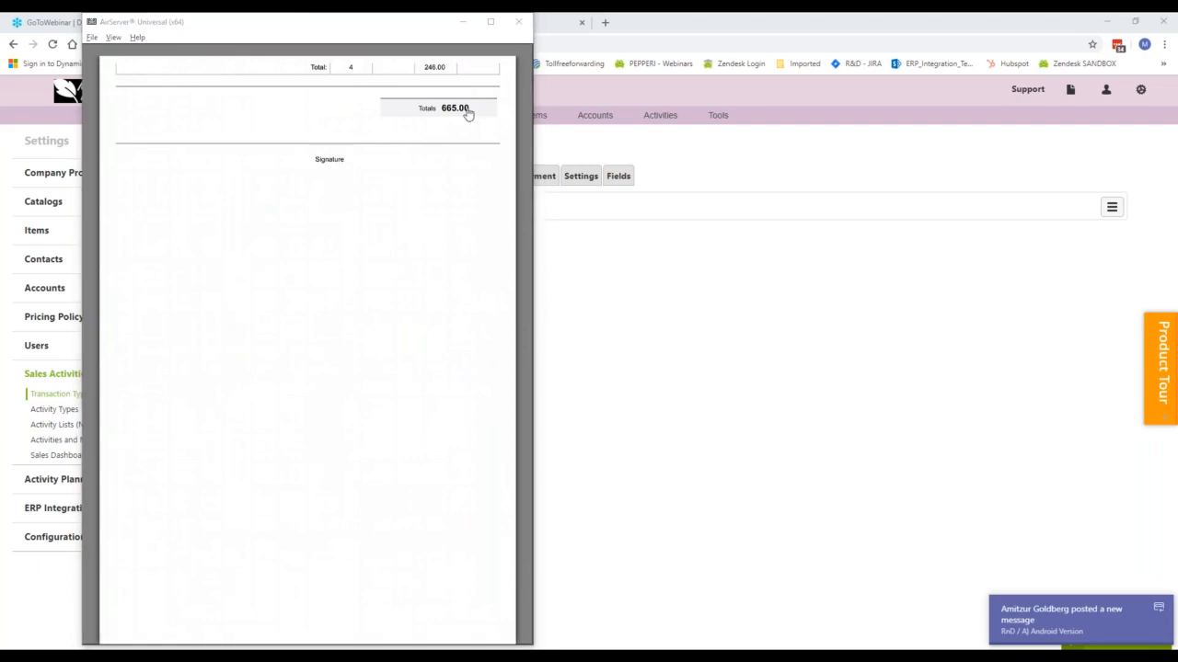
key("alt+Tab")
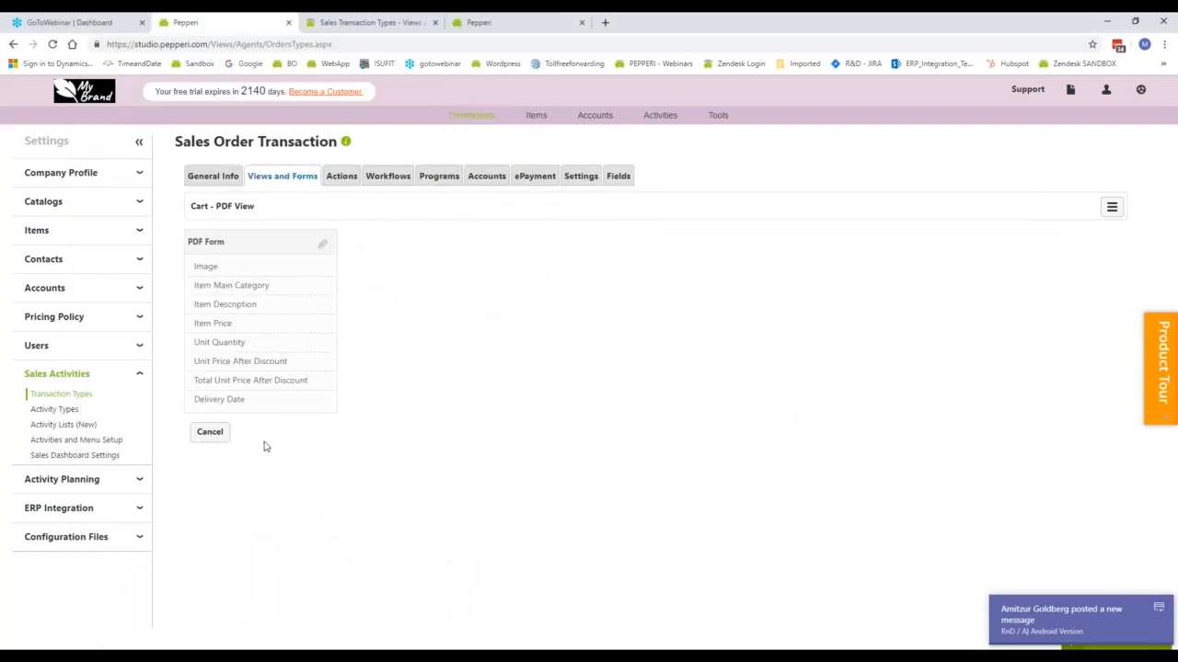
Check the fields in the Cart - PDF View form and look over the Transaction Details and Cart layouts
left_click(212, 432)
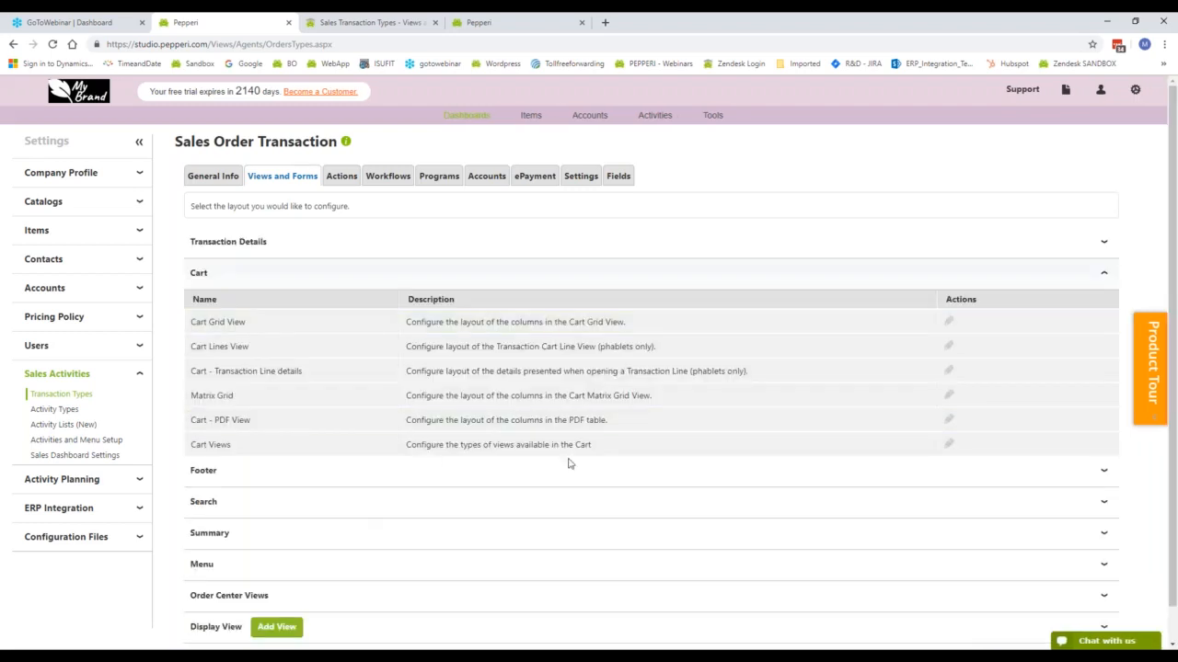
left_click(949, 420)
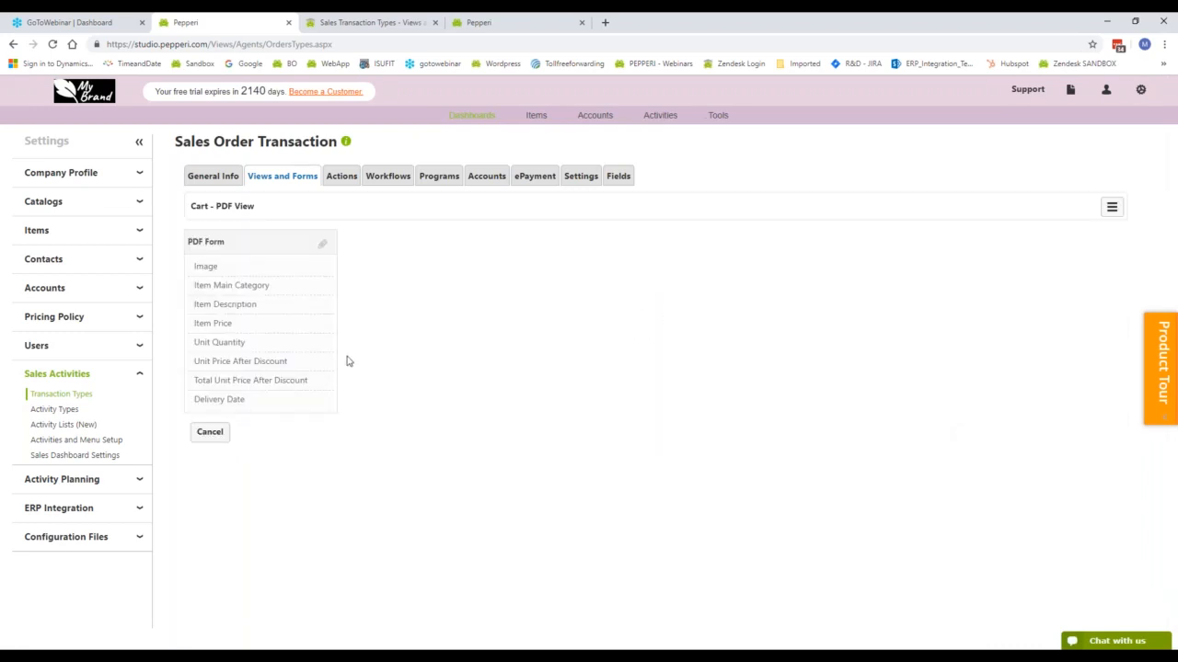
left_click(210, 431)
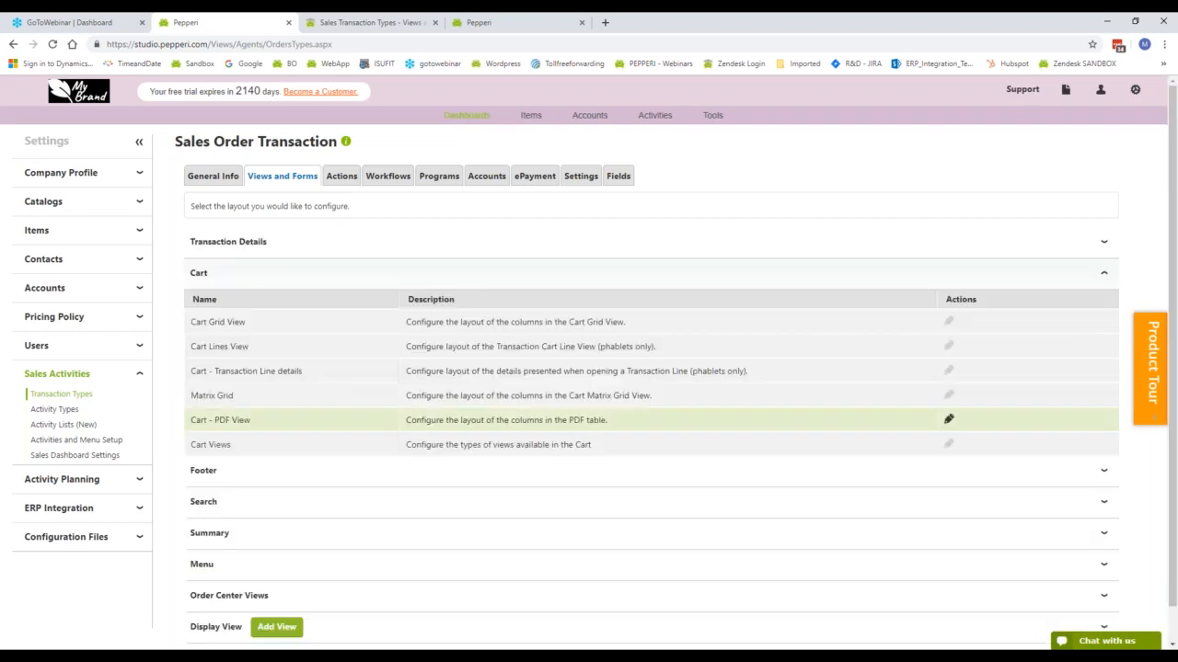
left_click(216, 239)
left_click(277, 396)
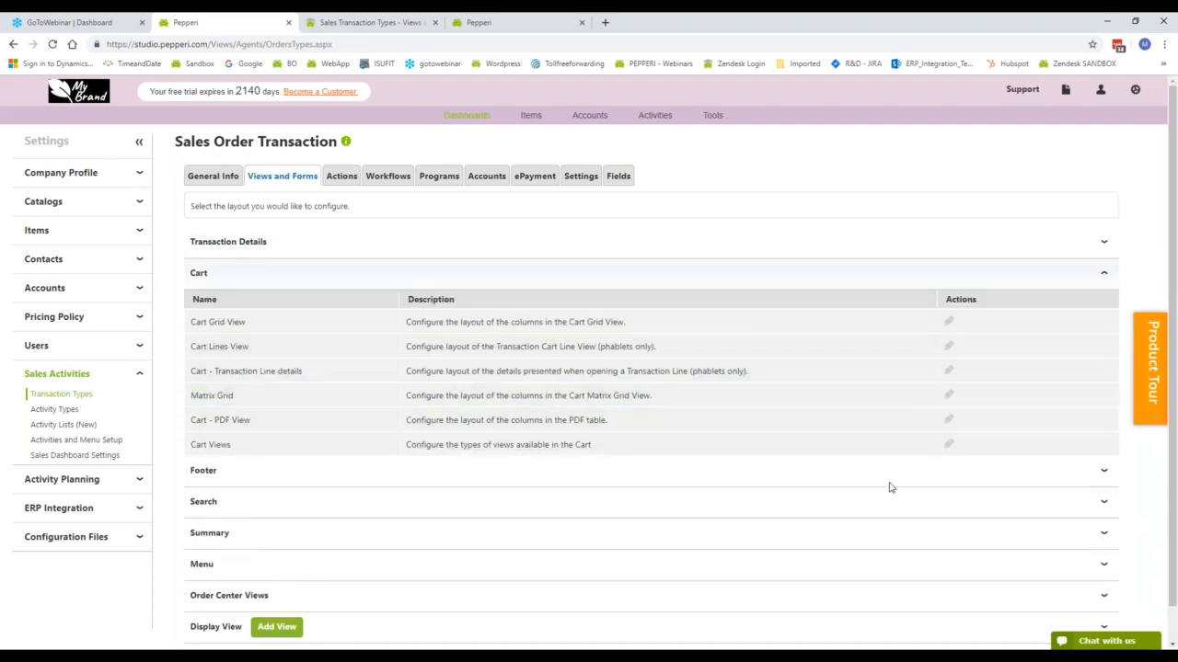
Search the available fields of the Cart - PDF View form for TOTAL and leave the form without saving
left_click(949, 420)
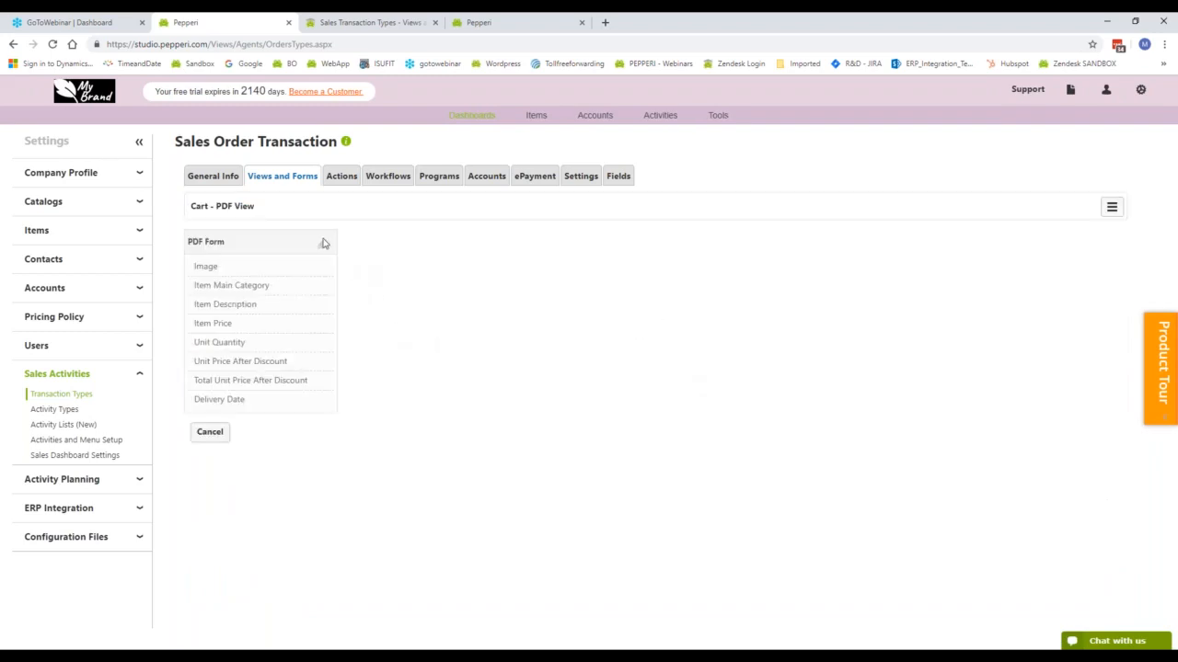
left_click(322, 243)
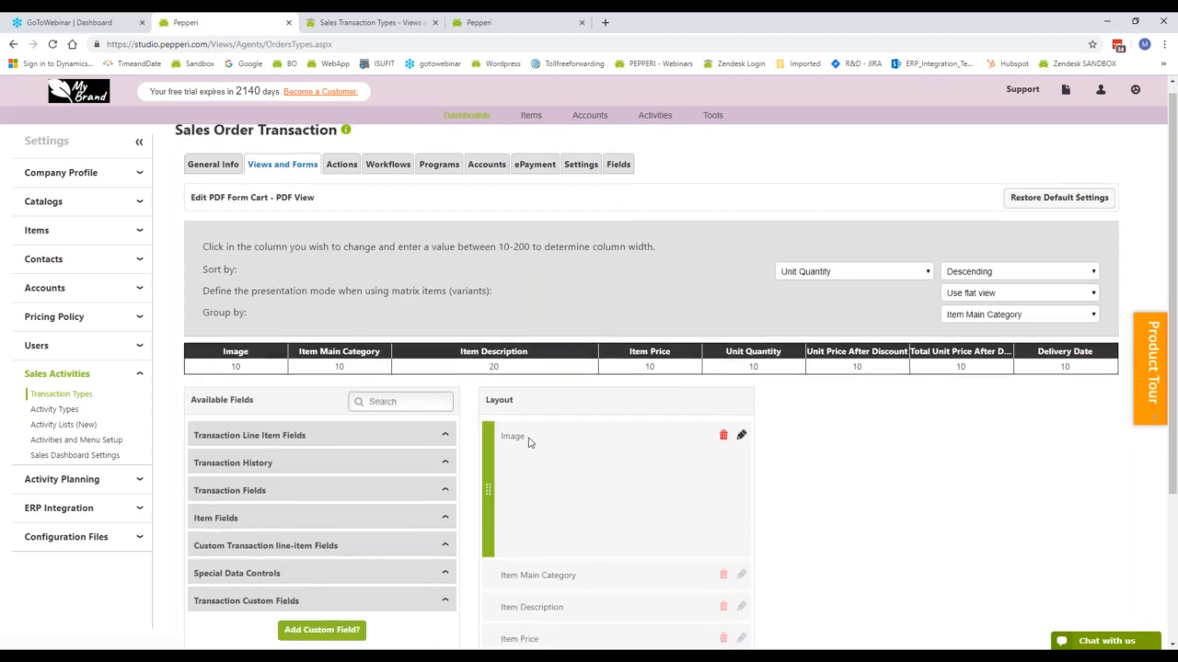
scroll(528, 442, "down", 3)
left_click(388, 196)
type("T")
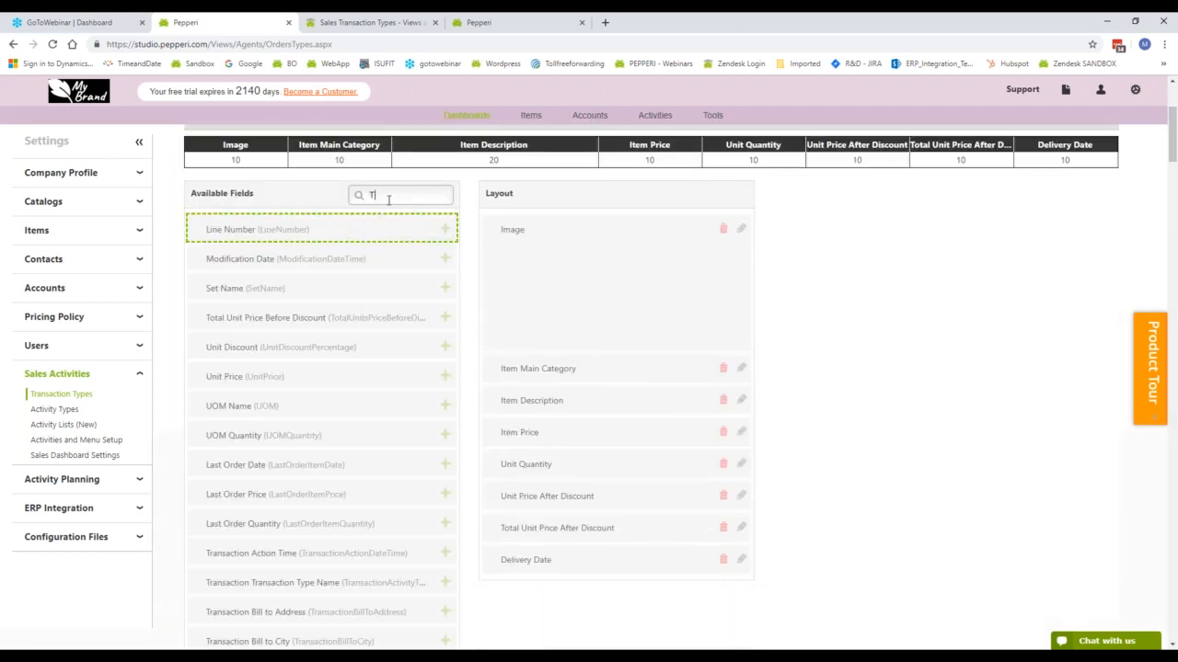
type("OTAL")
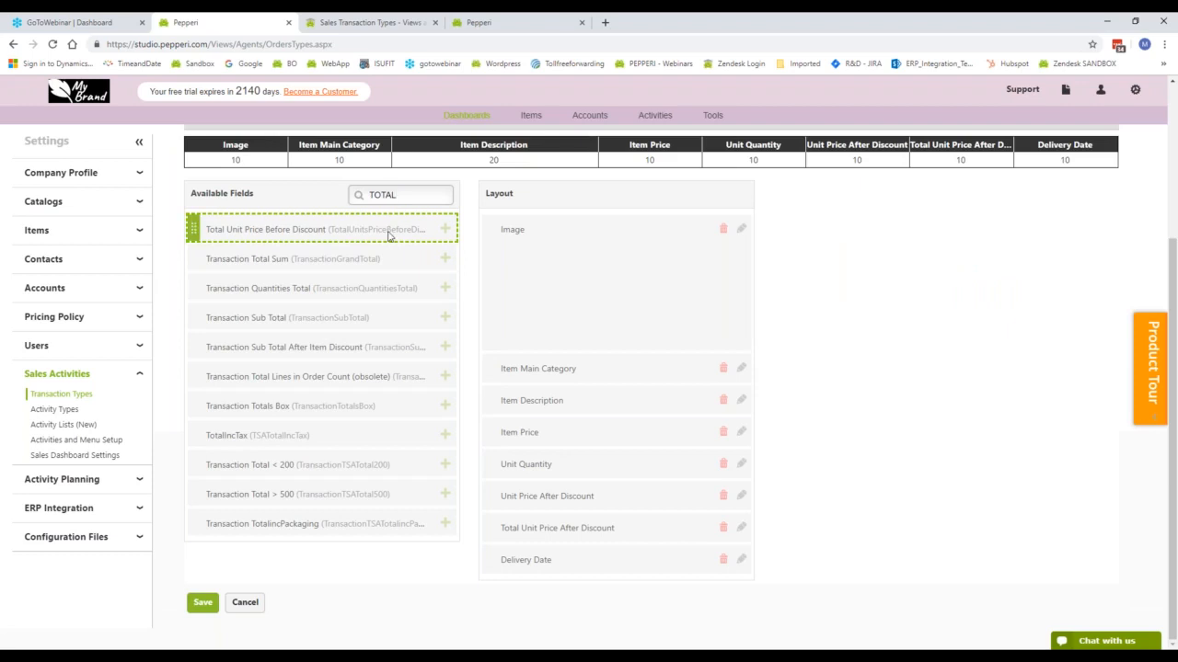
left_click(246, 604)
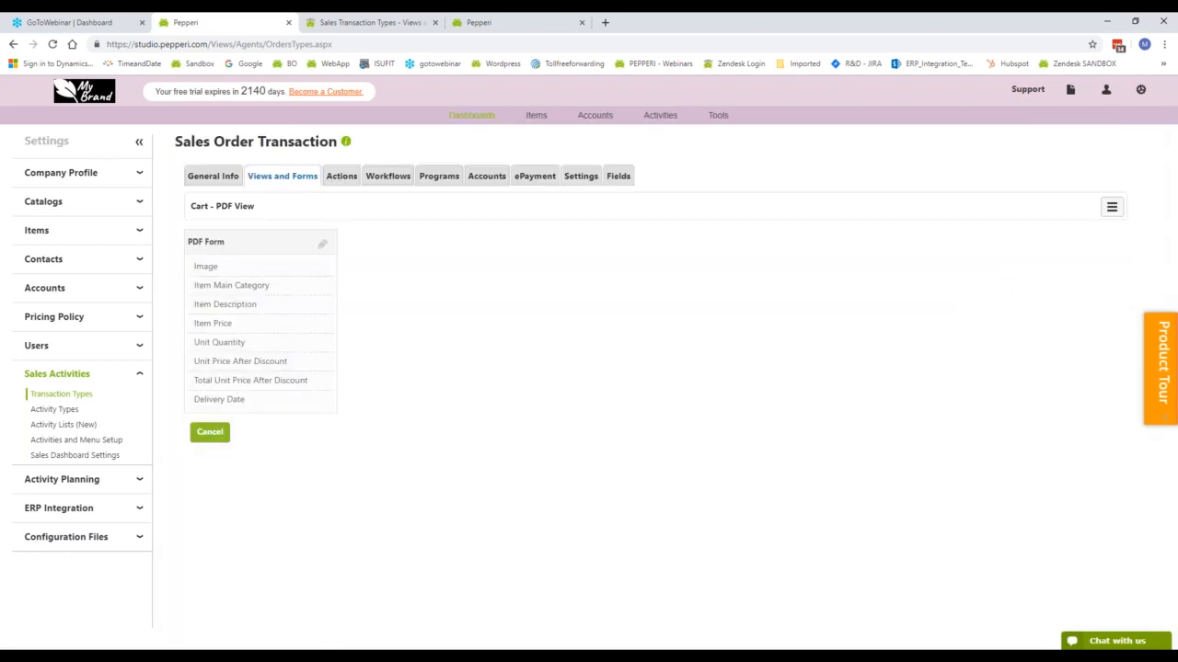
left_click(210, 433)
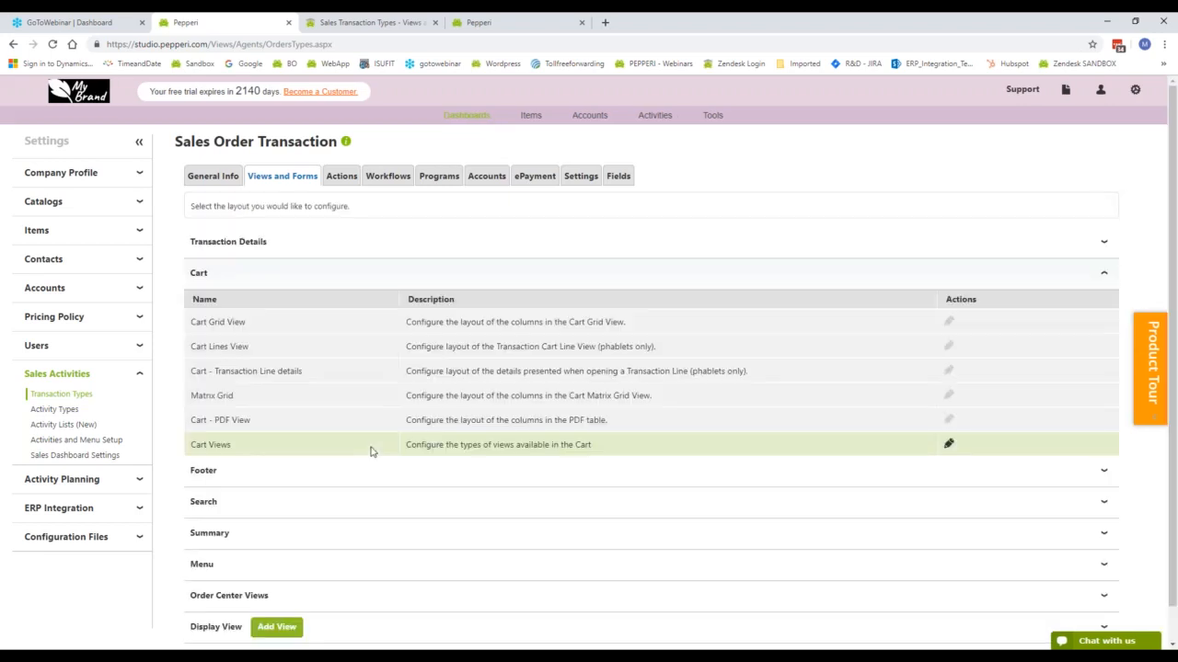
Look through the Footer, Transaction Details and Cart sections for the layouts that make up the PDF
left_click(338, 475)
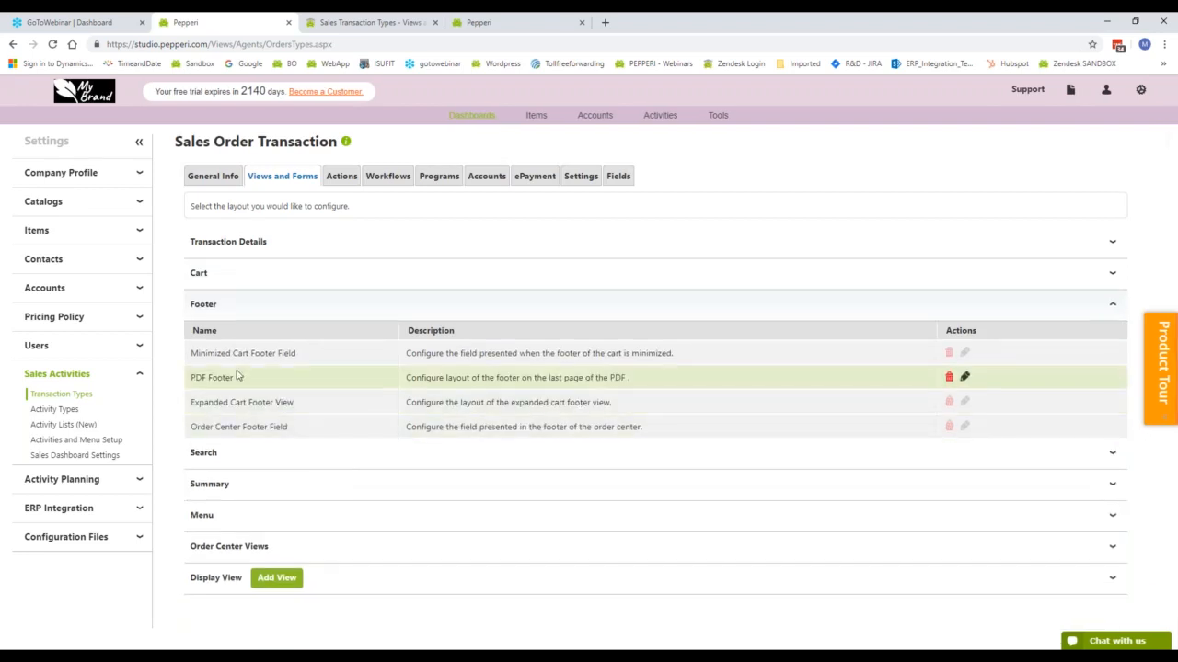
left_click(206, 250)
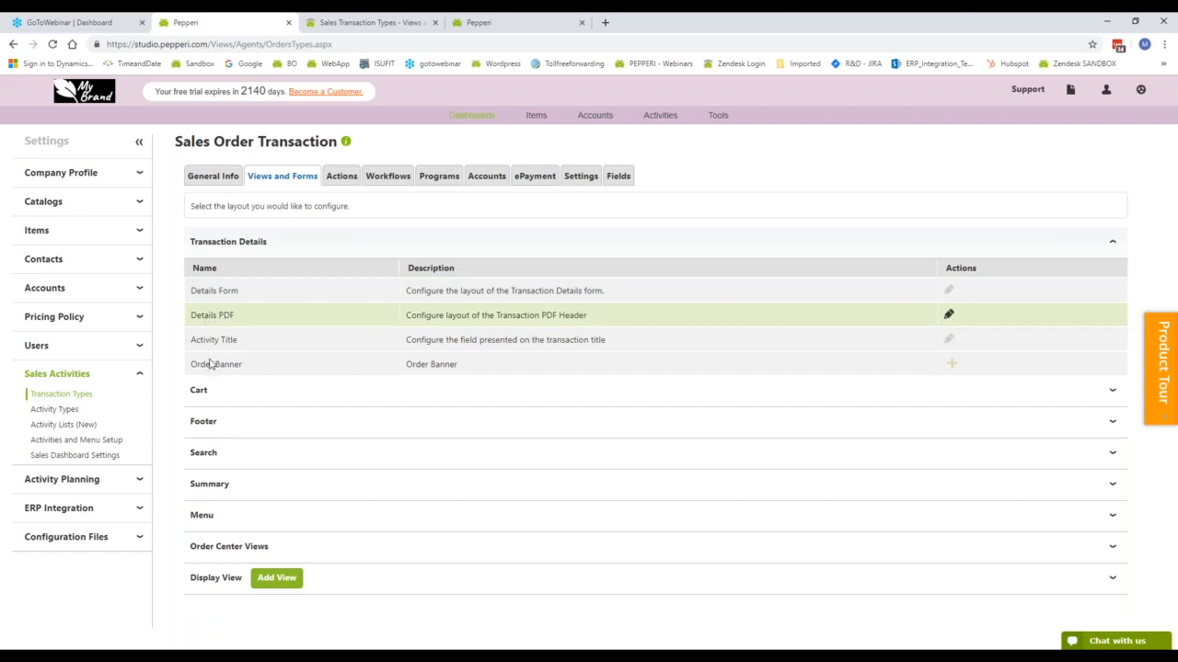
left_click(216, 392)
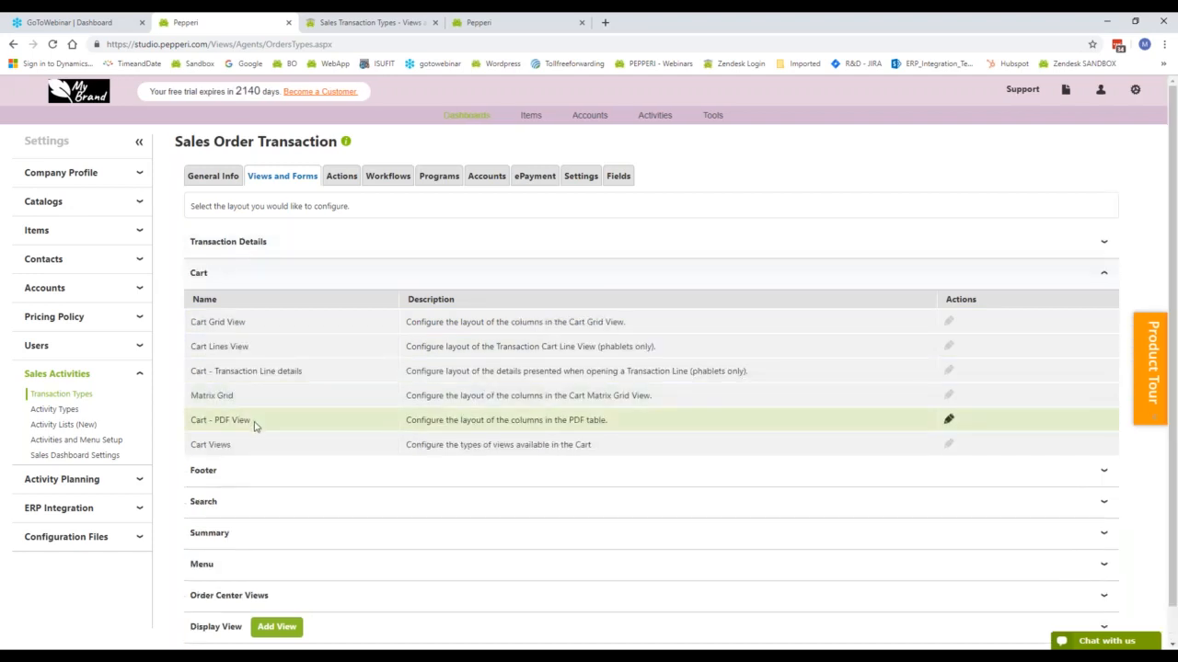
left_click(243, 279)
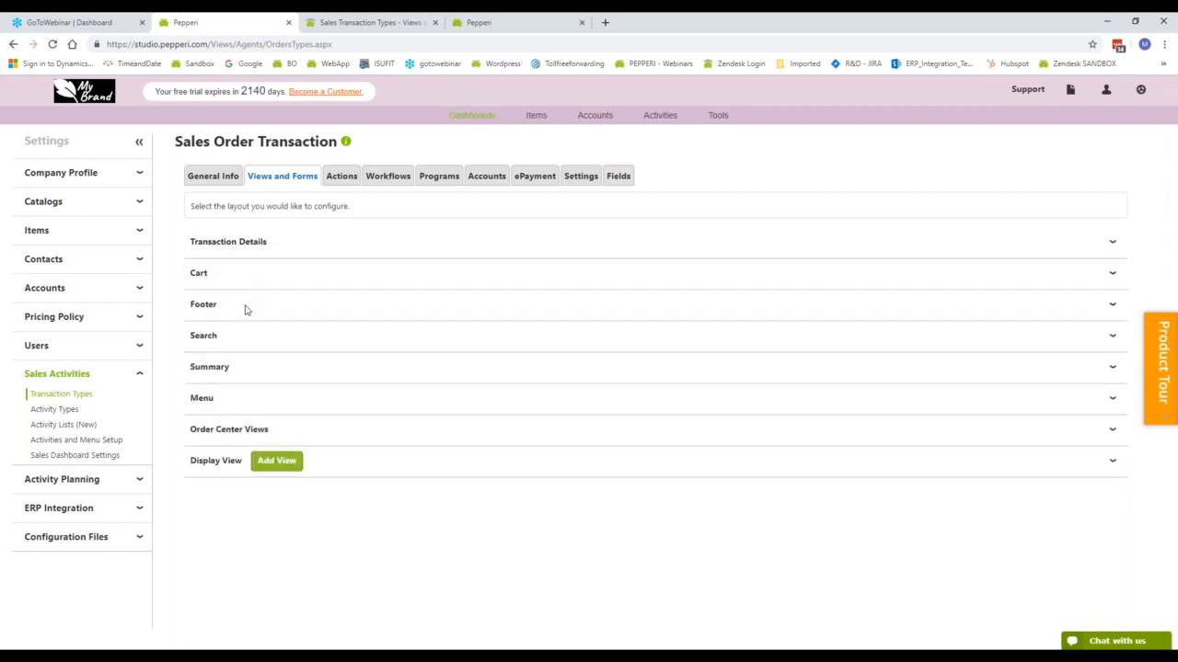
Open the PDF Footer's form for editing, search its available fields for DELIVERY and clear the search
left_click(245, 308)
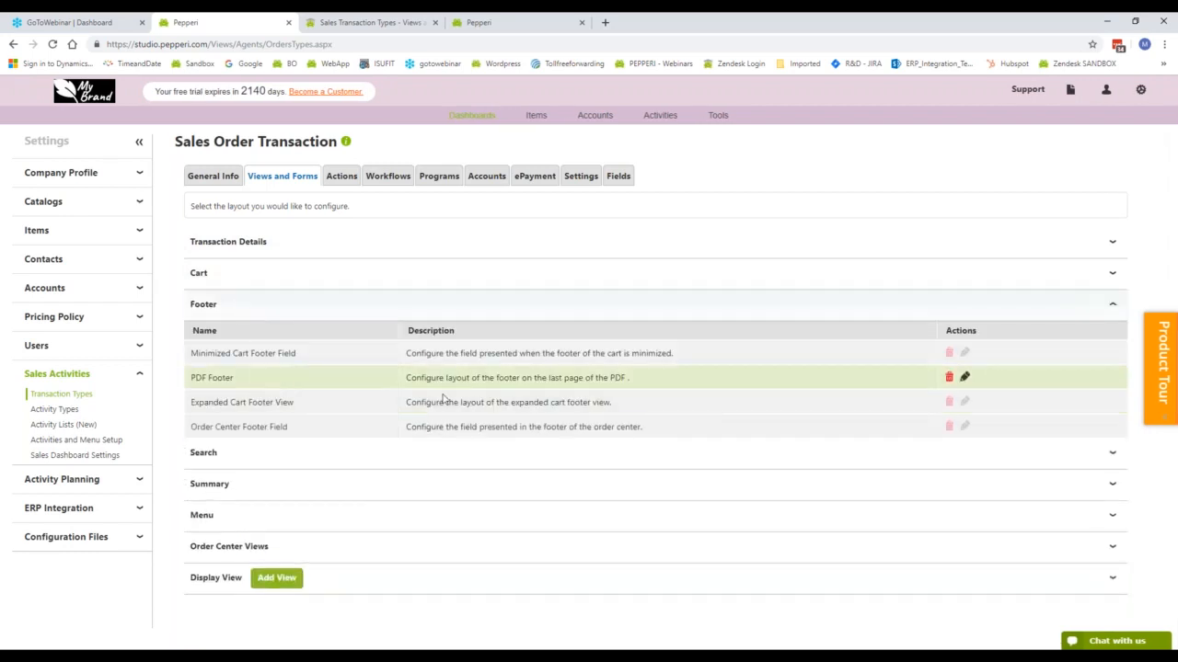
left_click(965, 378)
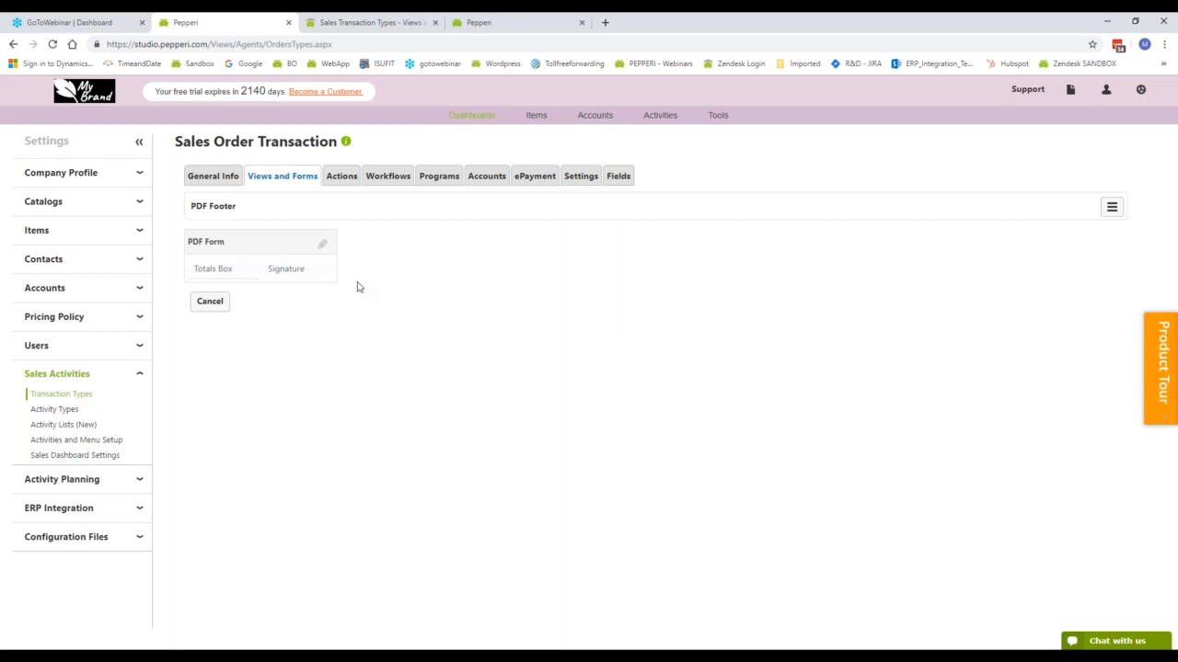
left_click(322, 243)
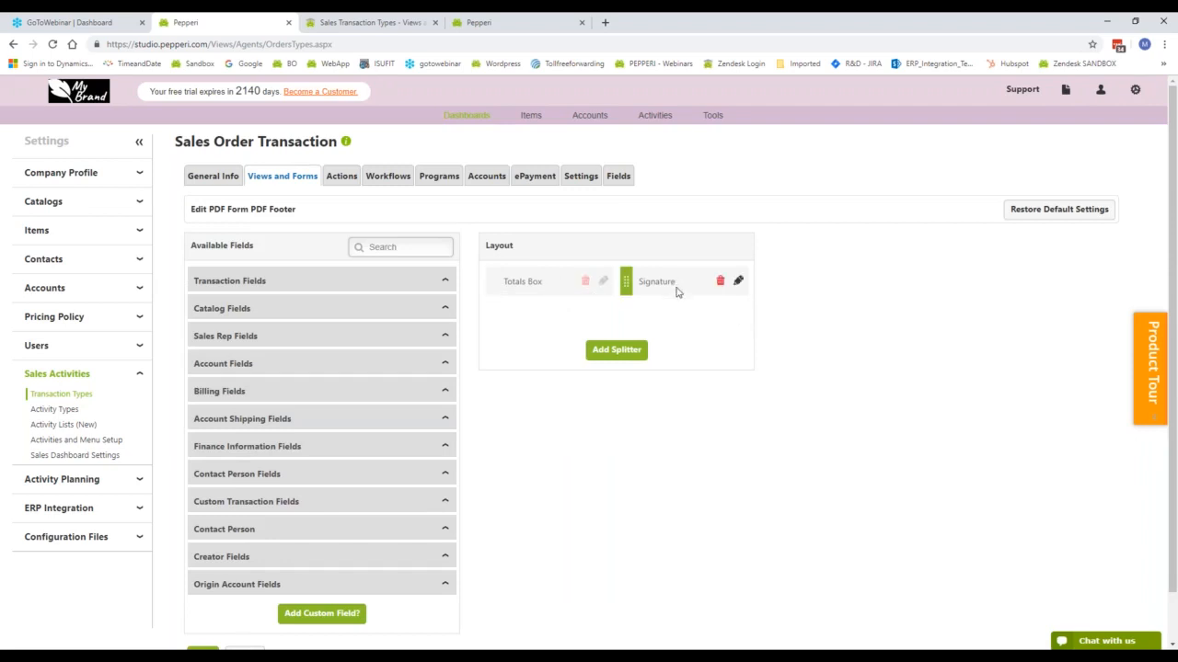
left_click(386, 246)
type("DE")
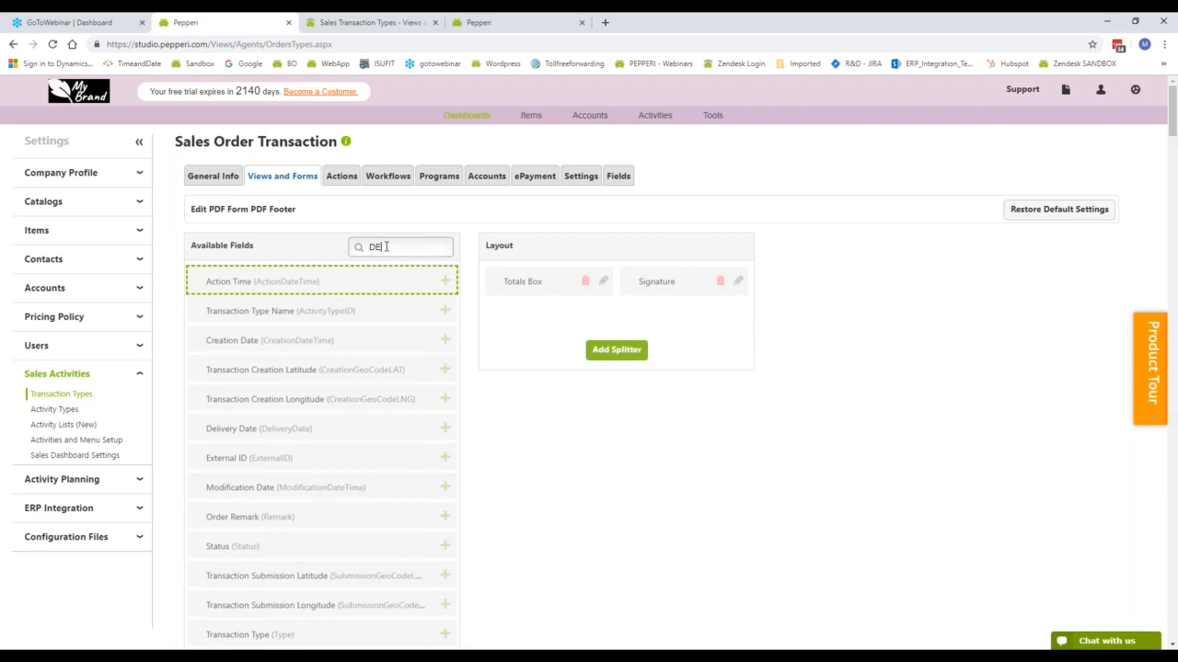
type("LIVERY")
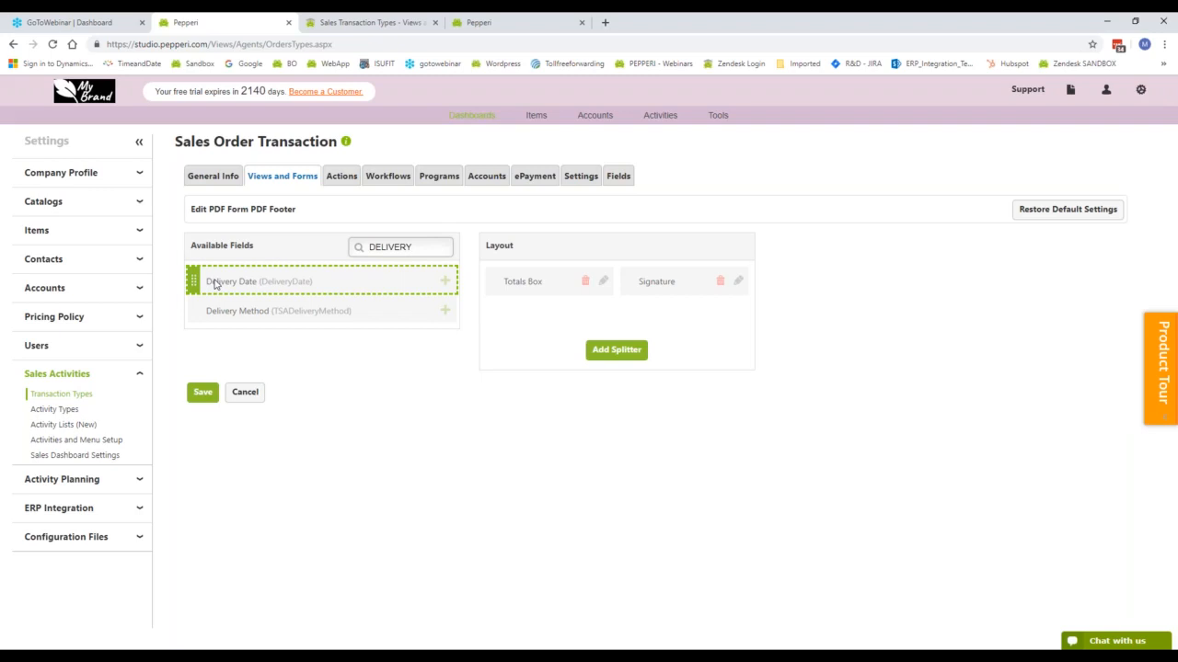
key("ctrl+a")
key("BackSpace")
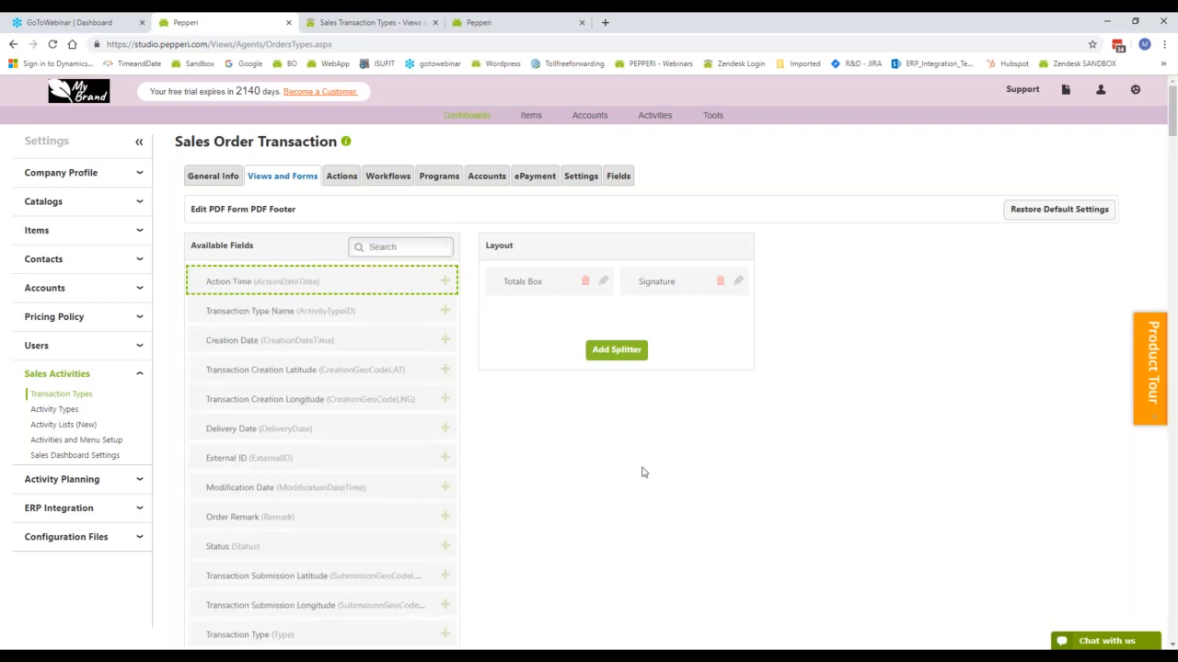
Add the Delivery Date field from the Transaction Fields to the PDF Footer layout
left_click(361, 278)
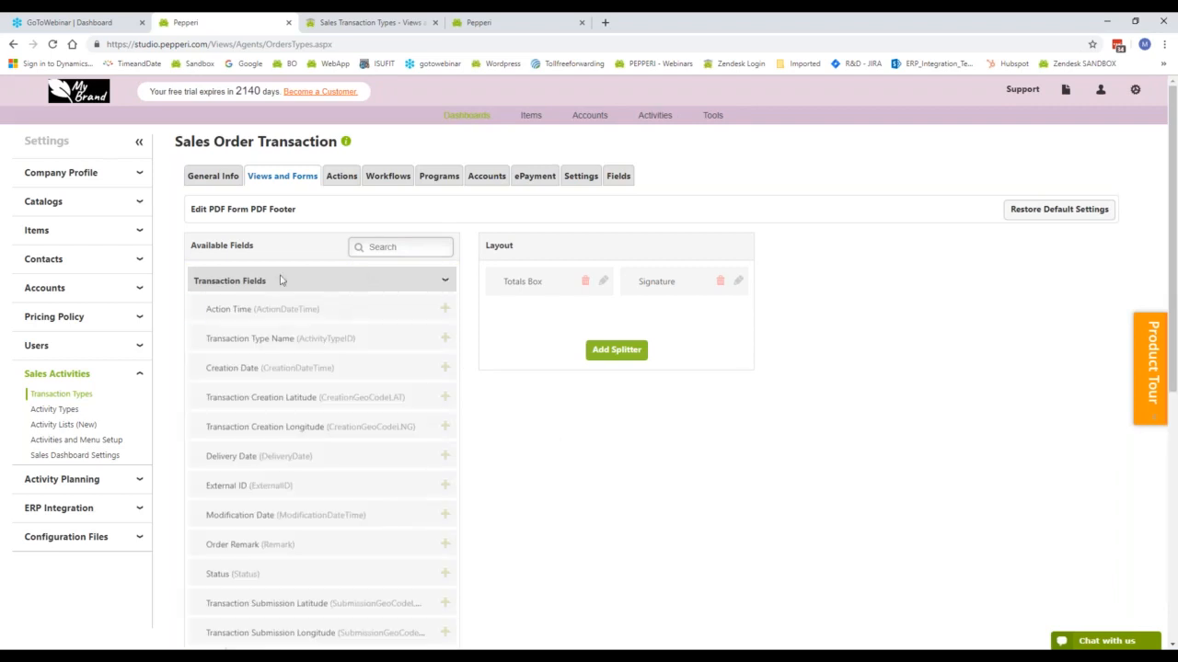
scroll(291, 381, "down", 1)
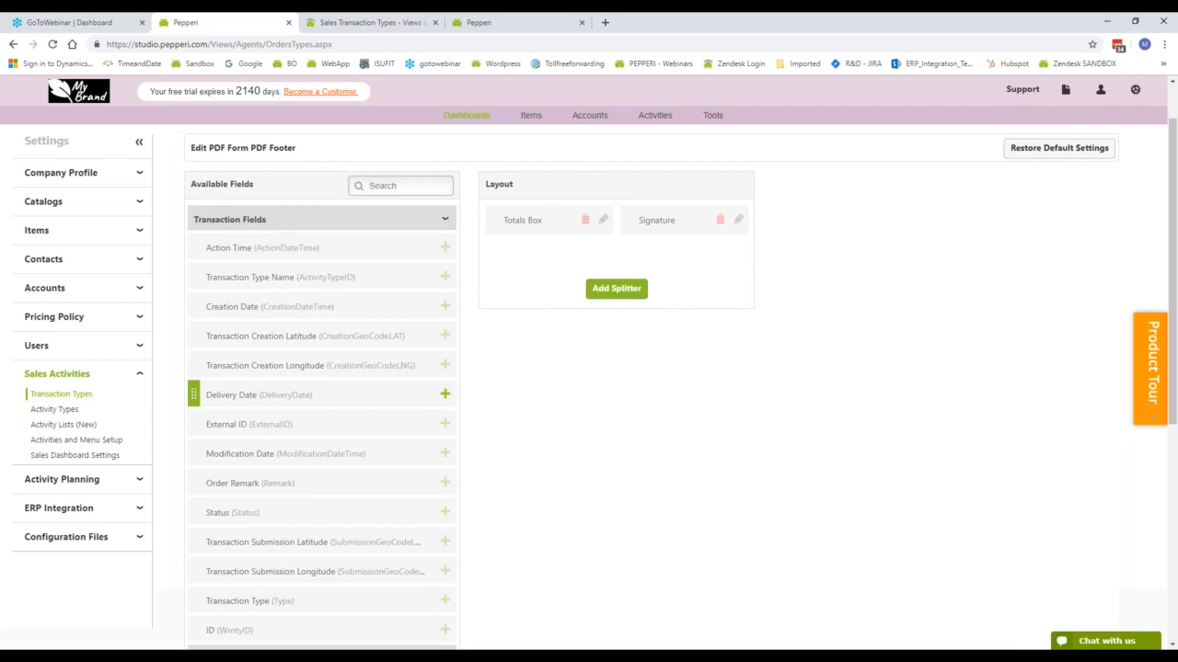
left_click(444, 393)
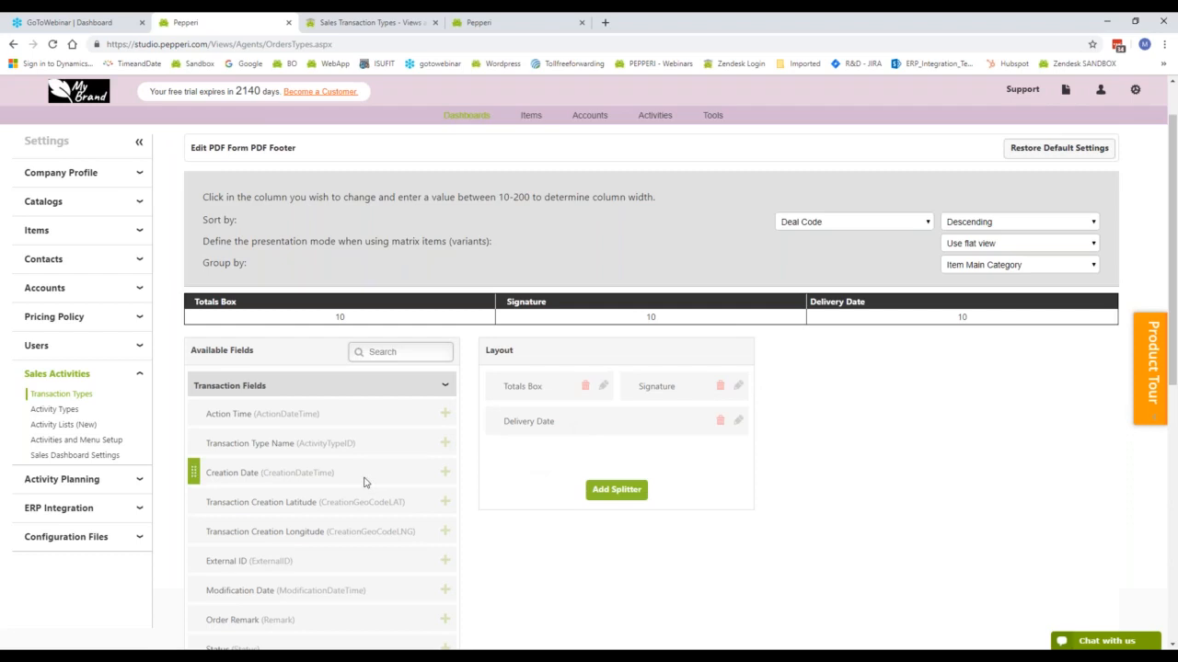
Look over the Custom Transaction Fields, collapse the expanded field groups and save the PDF Footer form
scroll(363, 483, "down", 2)
scroll(368, 515, "down", 4)
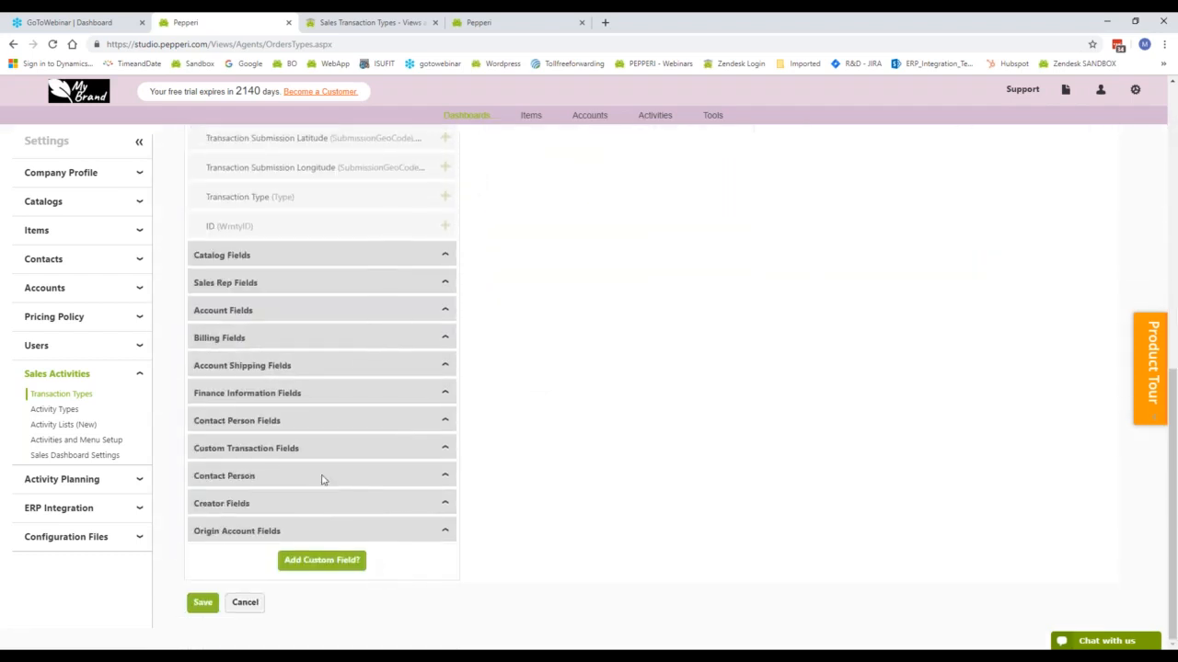
left_click(300, 448)
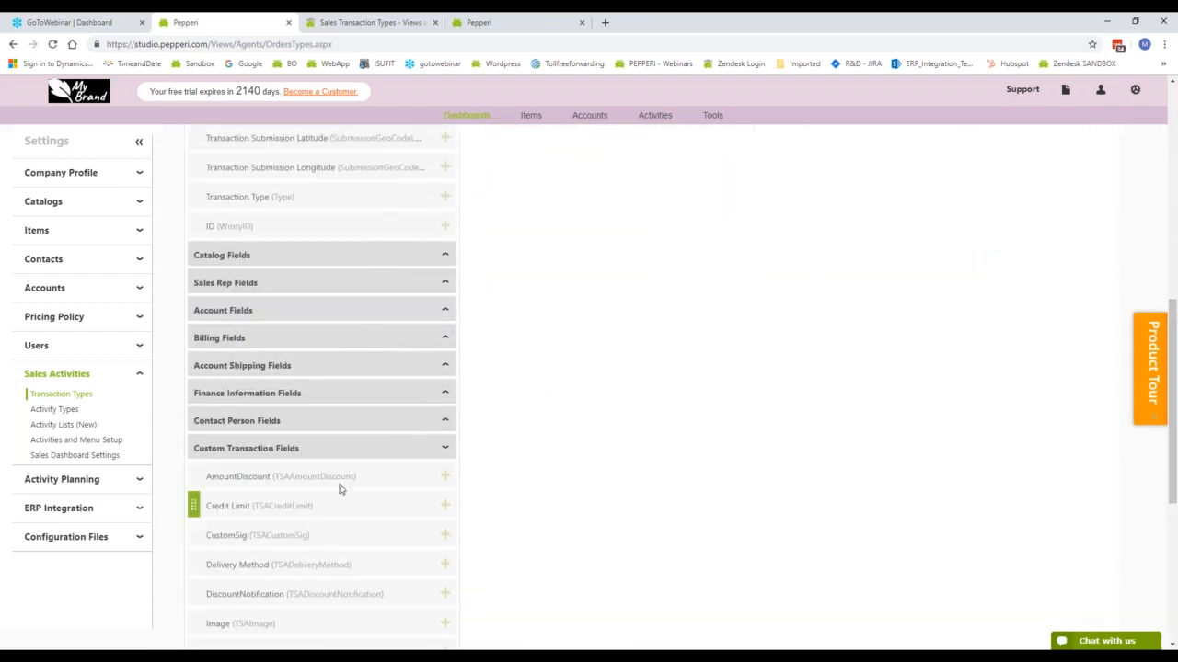
scroll(340, 483, "up", 5)
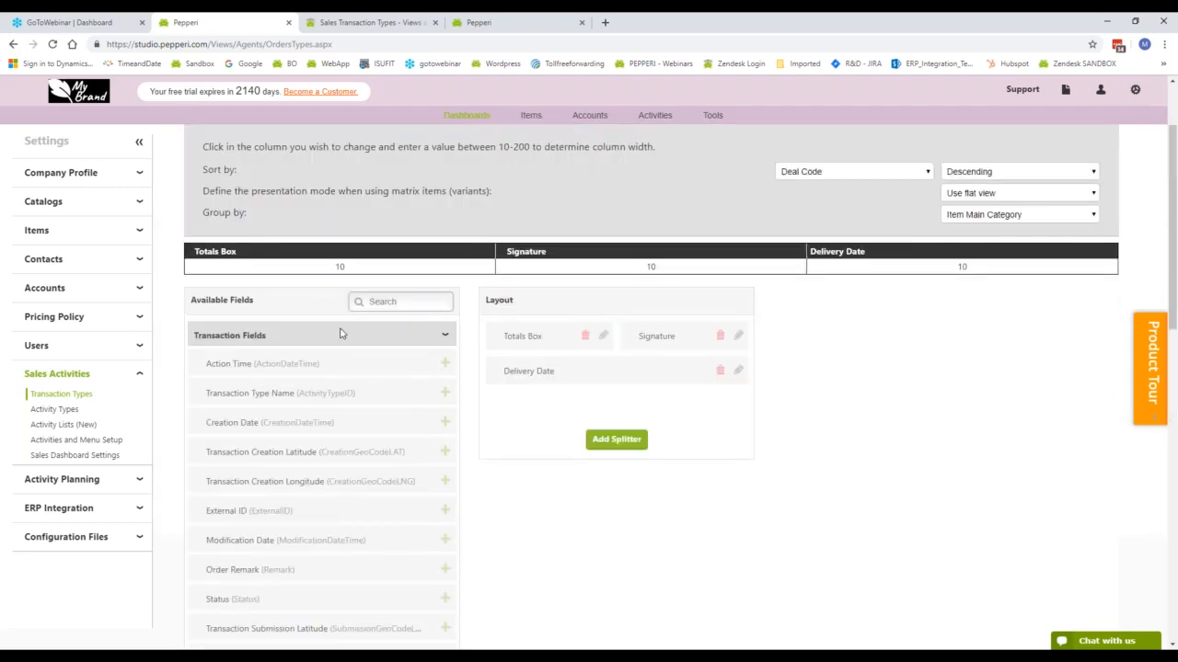
left_click(340, 336)
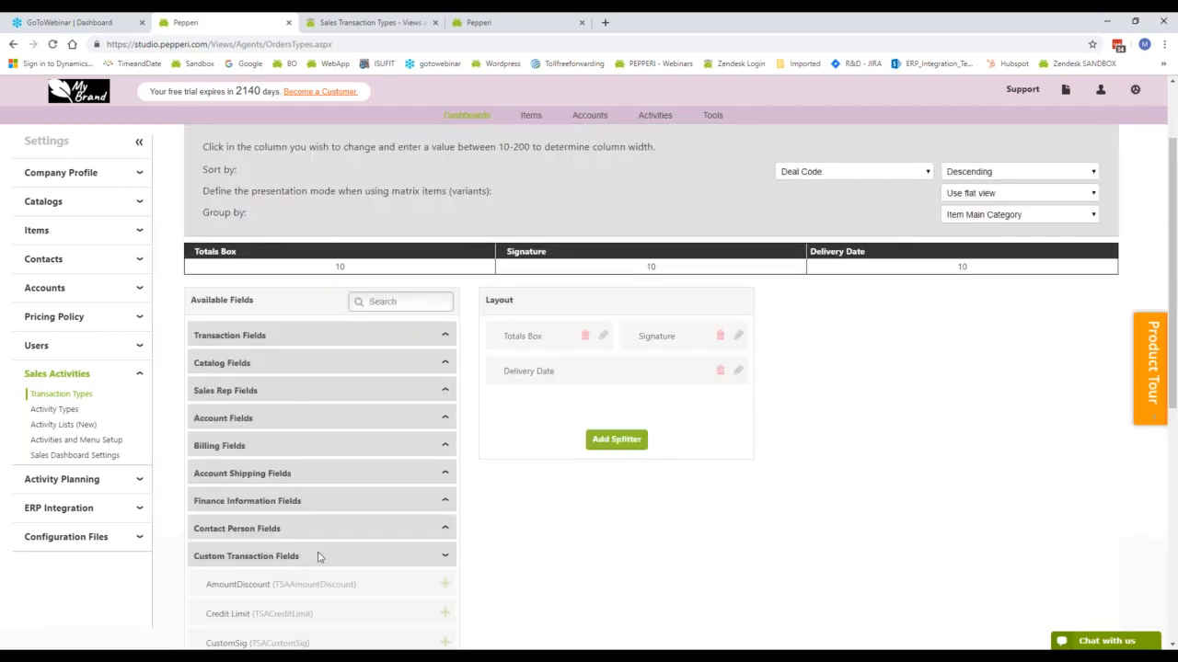
left_click(317, 556)
scroll(317, 552, "down", 1)
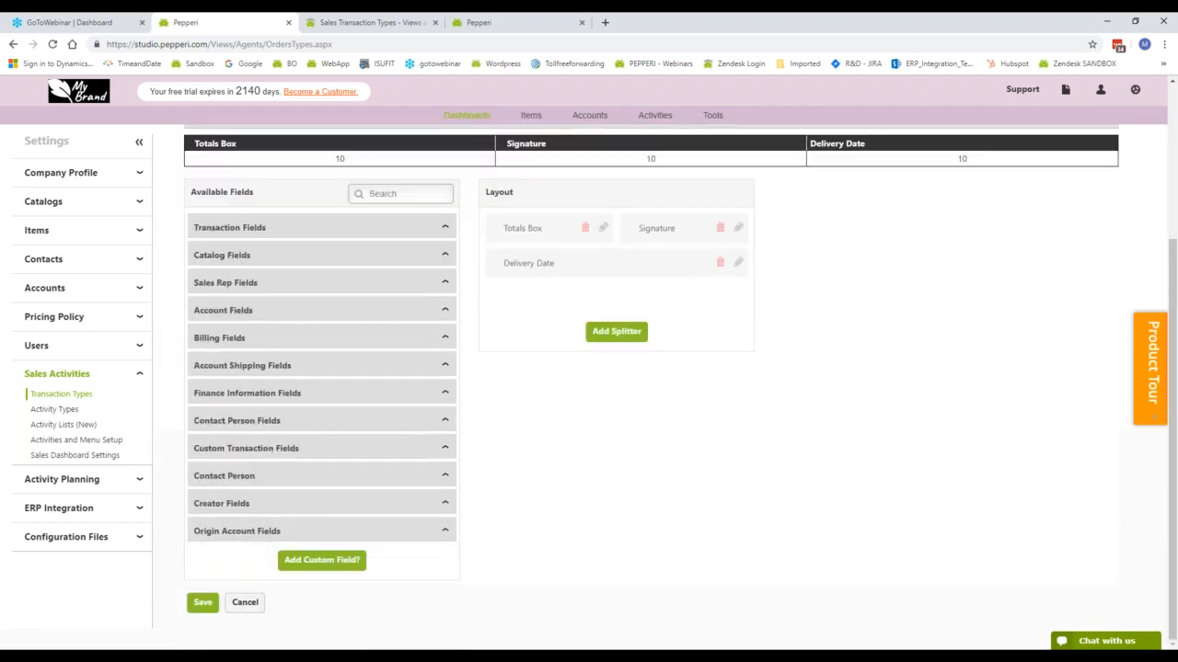
left_click(204, 603)
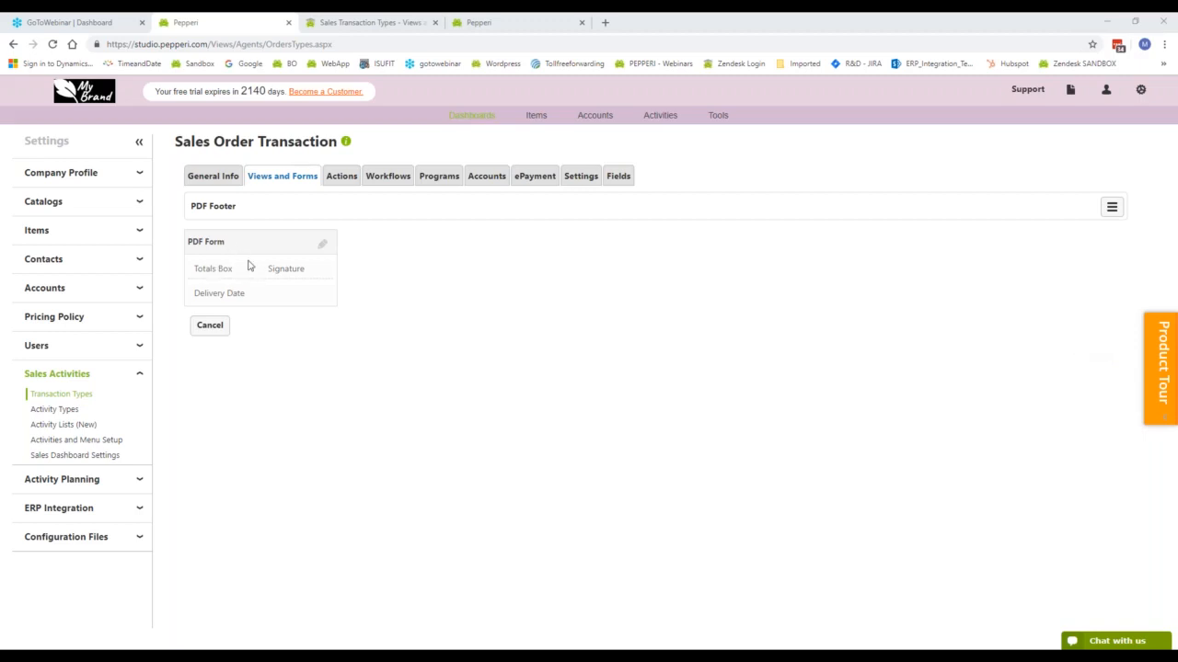
Reopen the PDF Footer's form for editing to examine its layout
left_click(322, 247)
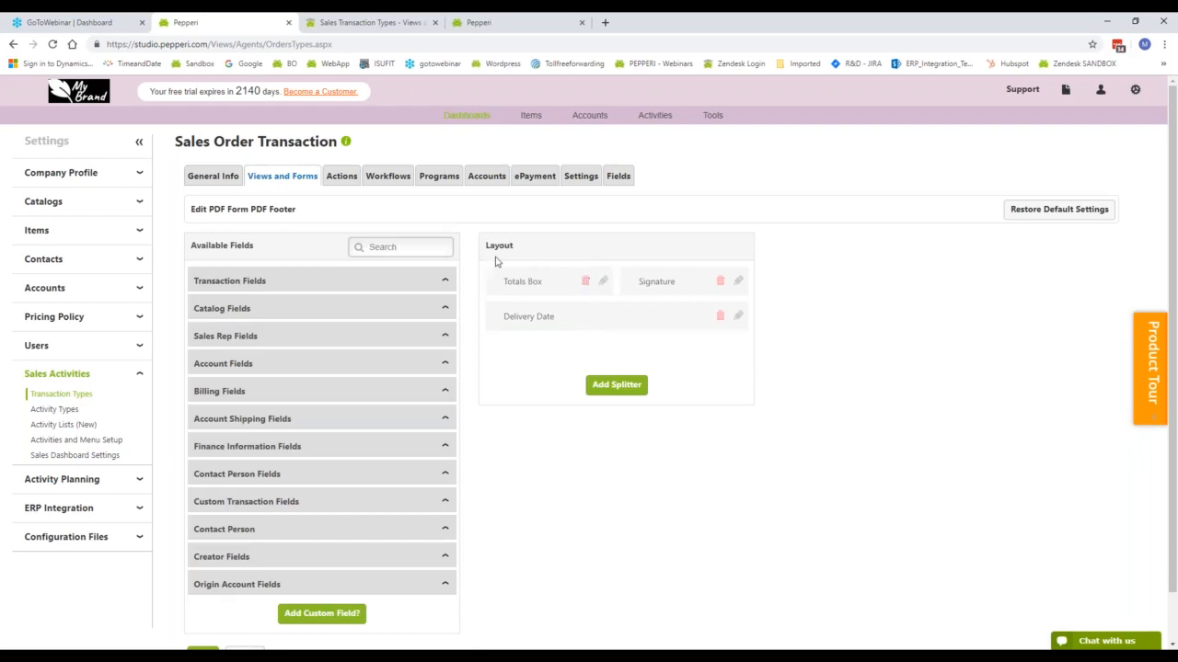
left_click(430, 247)
left_click(611, 503)
mouse_move(517, 287)
left_click(1177, 444)
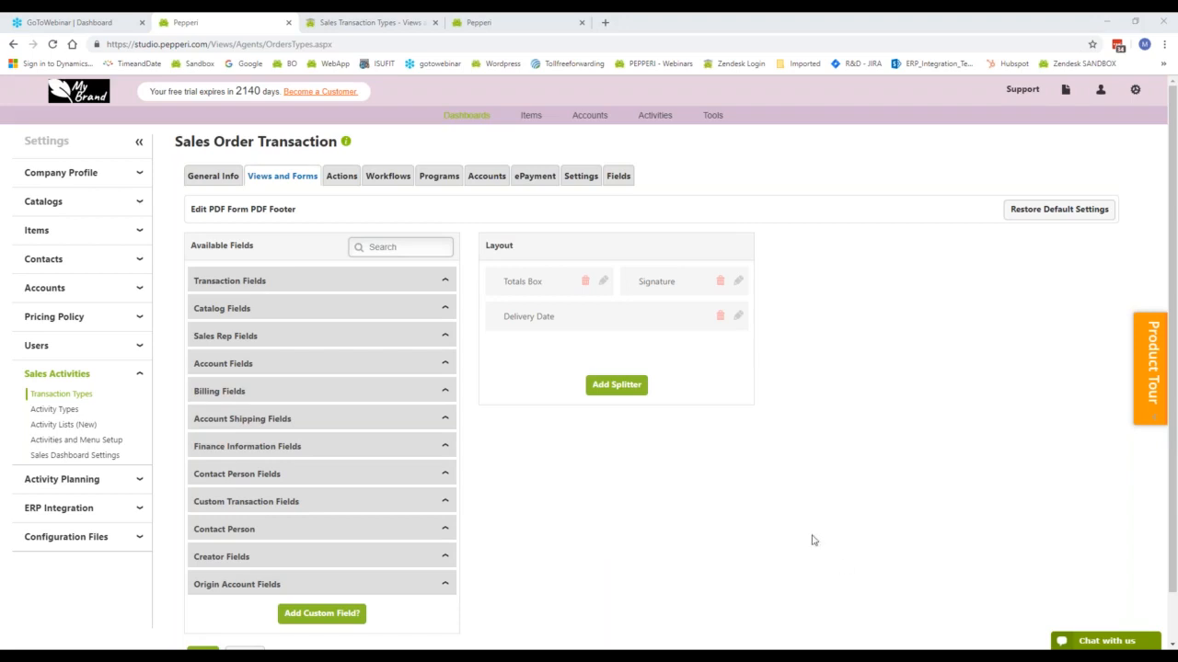
Leave the PDF Footer layout without saving and open the list of configuration files
scroll(270, 595, "down", 1)
left_click(236, 606)
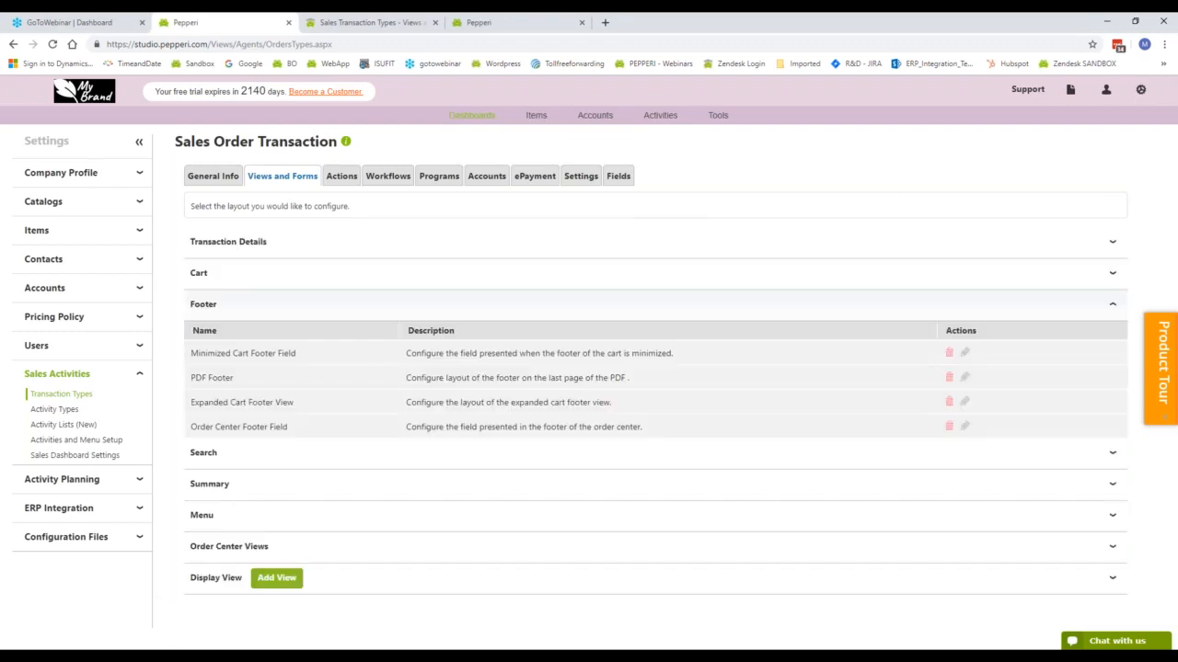
left_click(114, 540)
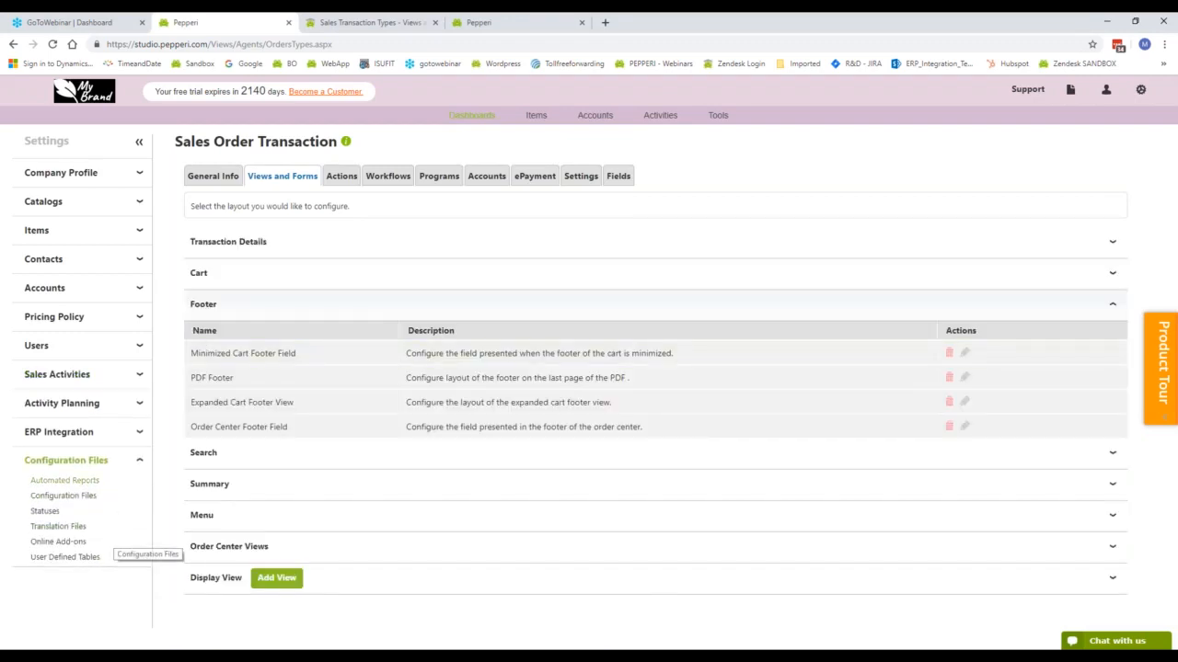
left_click(66, 498)
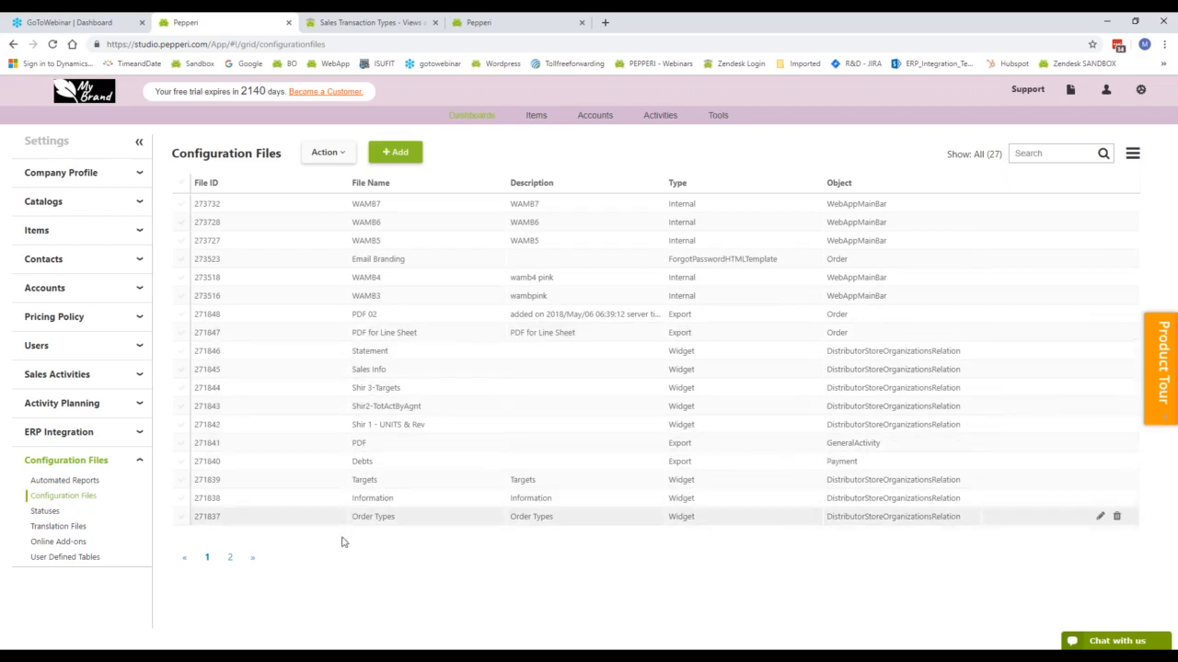
Open the Order object's PDF export file for editing from the second page of the configuration files
left_click(230, 558)
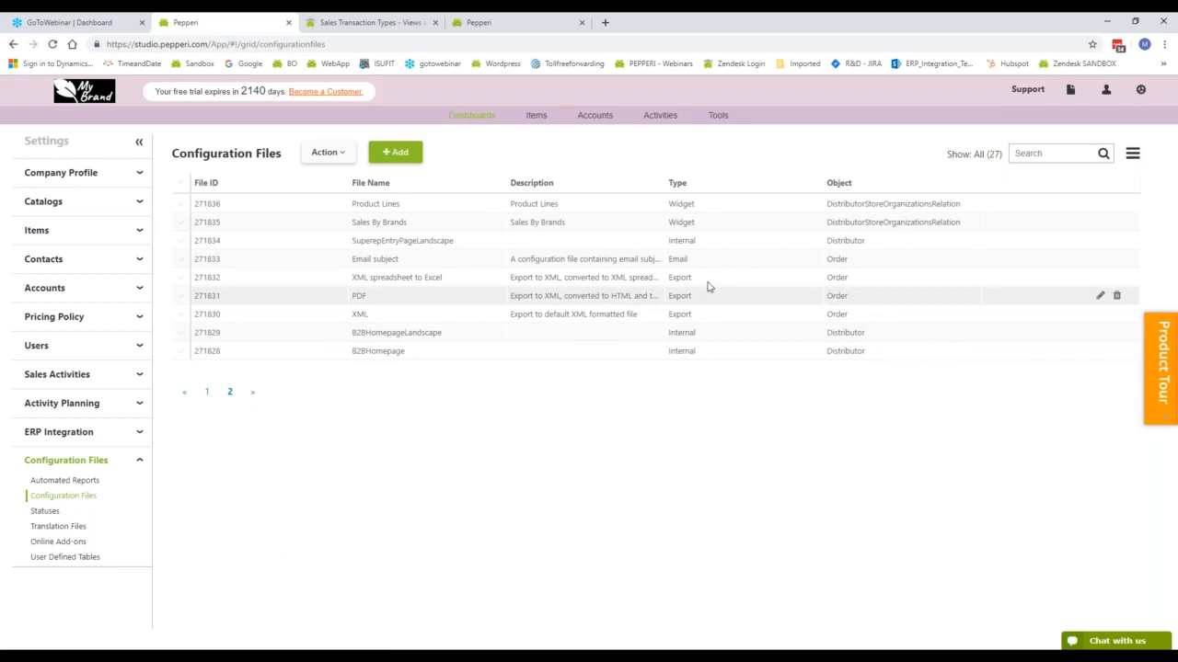
double_click(365, 294)
left_click(1100, 296)
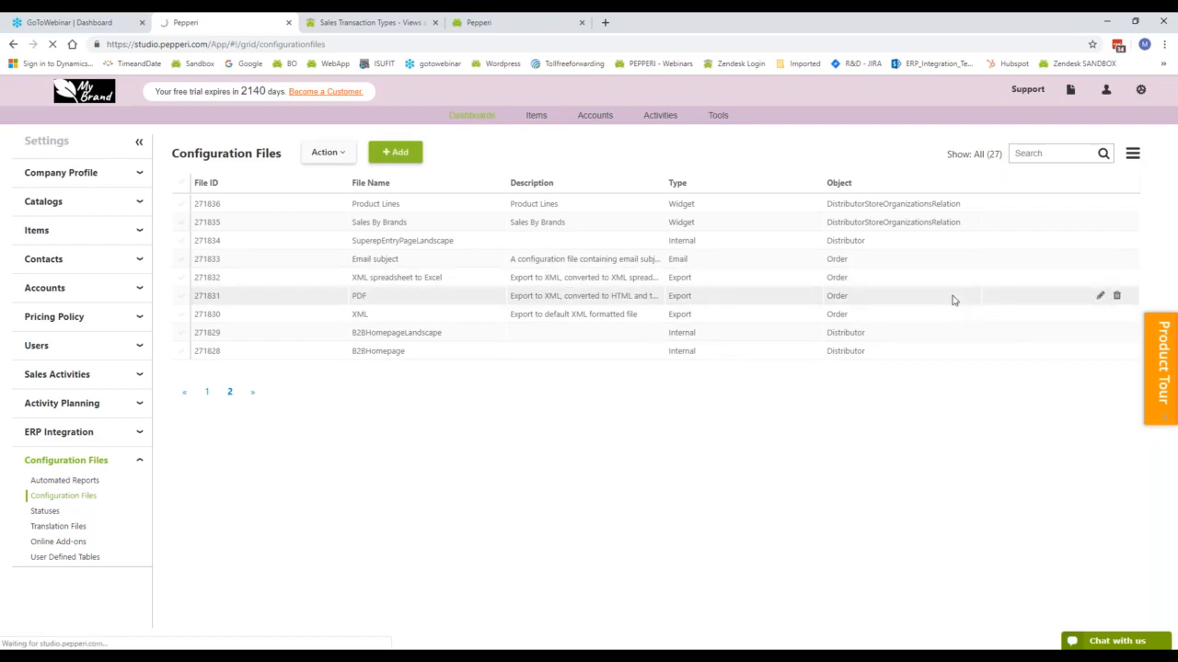
left_click(182, 296)
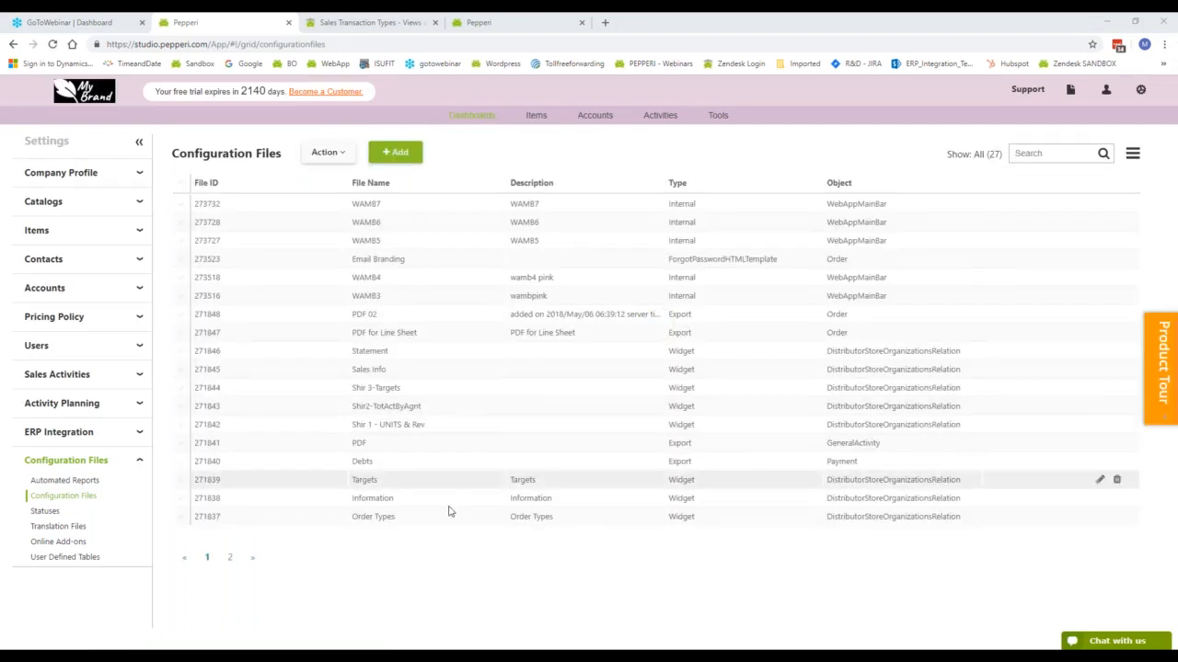
Return to the transaction types and open the Sales Order type for editing
left_click(57, 373)
left_click(61, 394)
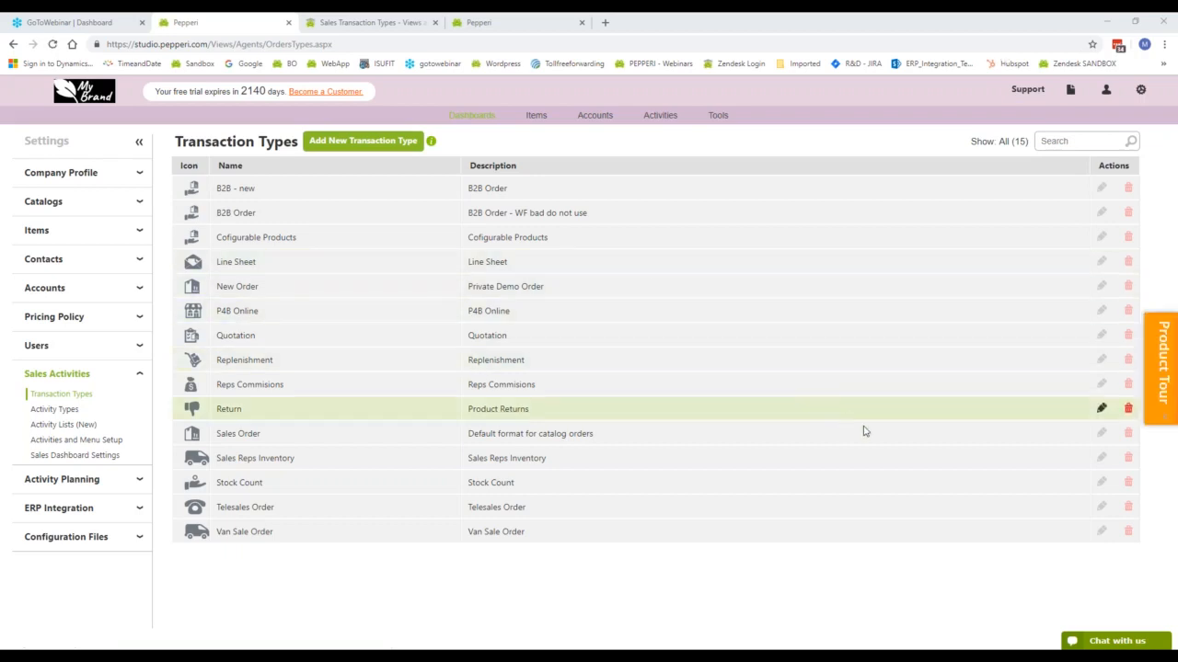
left_click(1100, 433)
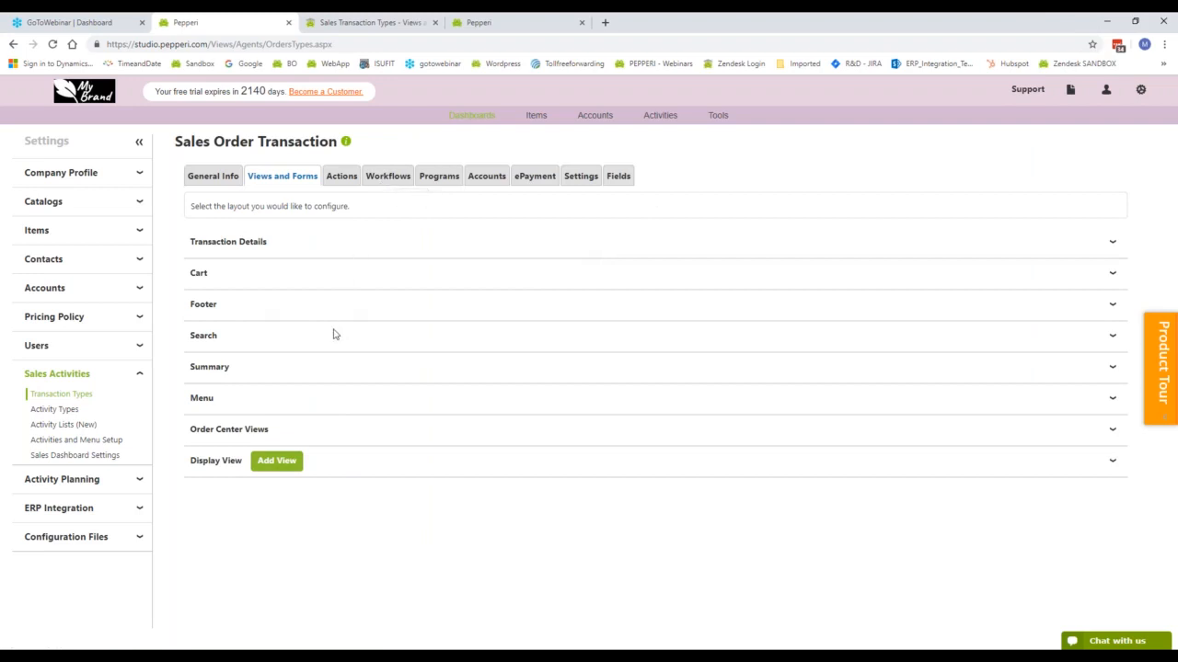
Open the Rep layout of the Order Center Views Menu and list the views available to add
left_click(332, 399)
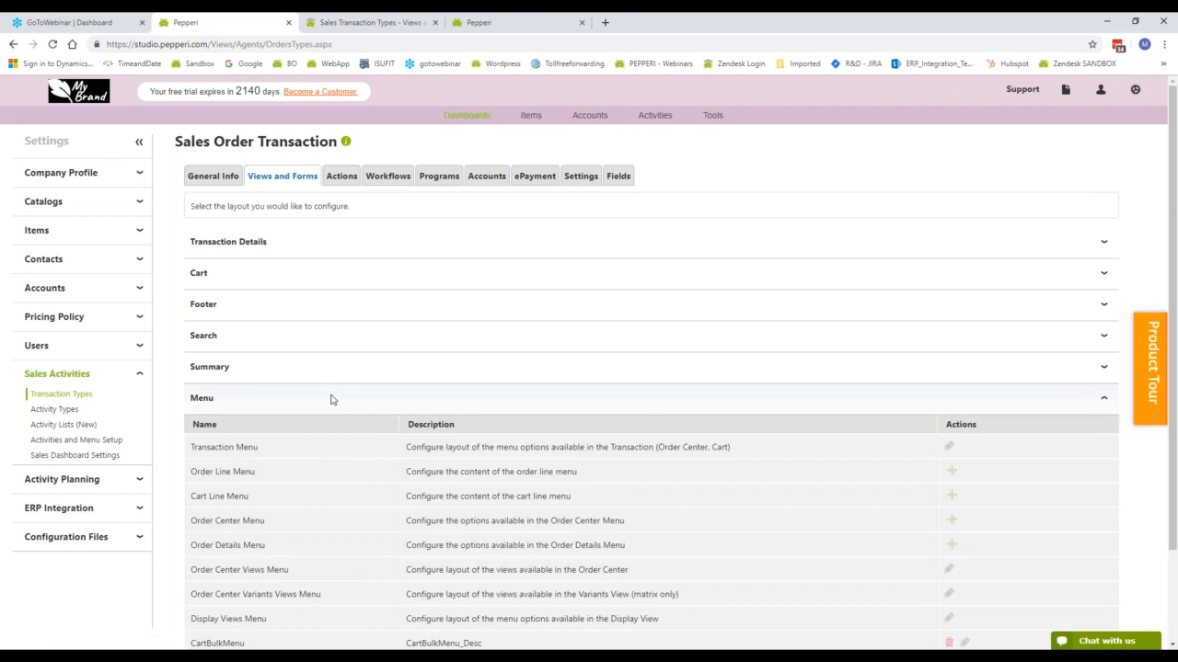
scroll(316, 410, "down", 2)
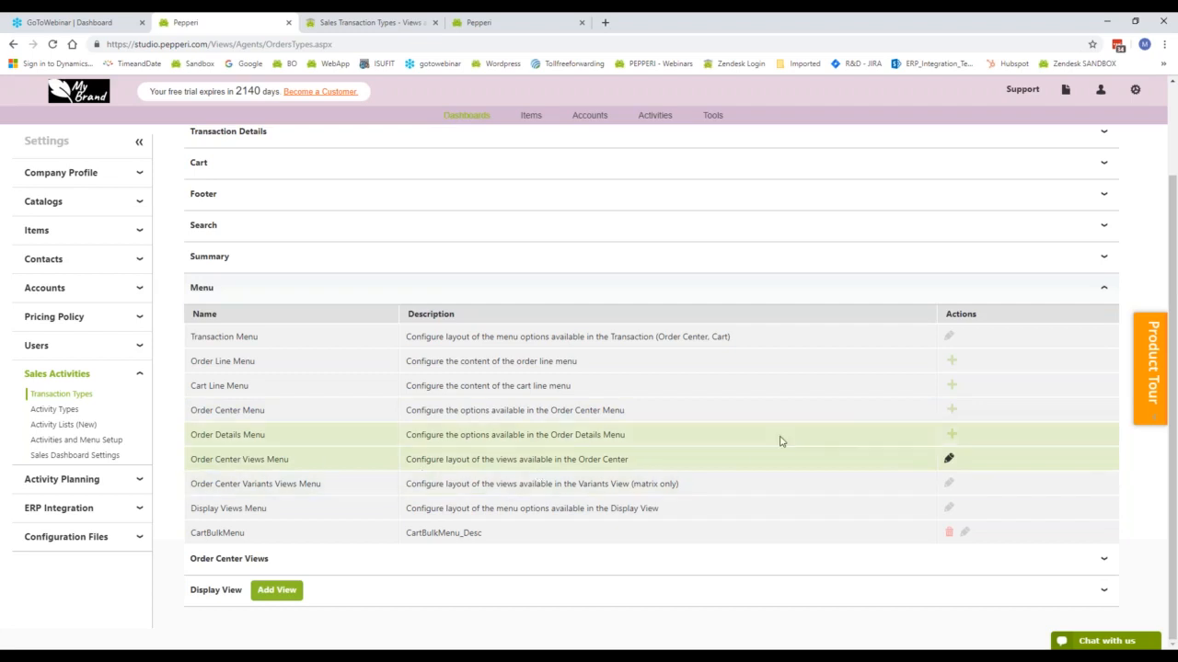
left_click(949, 460)
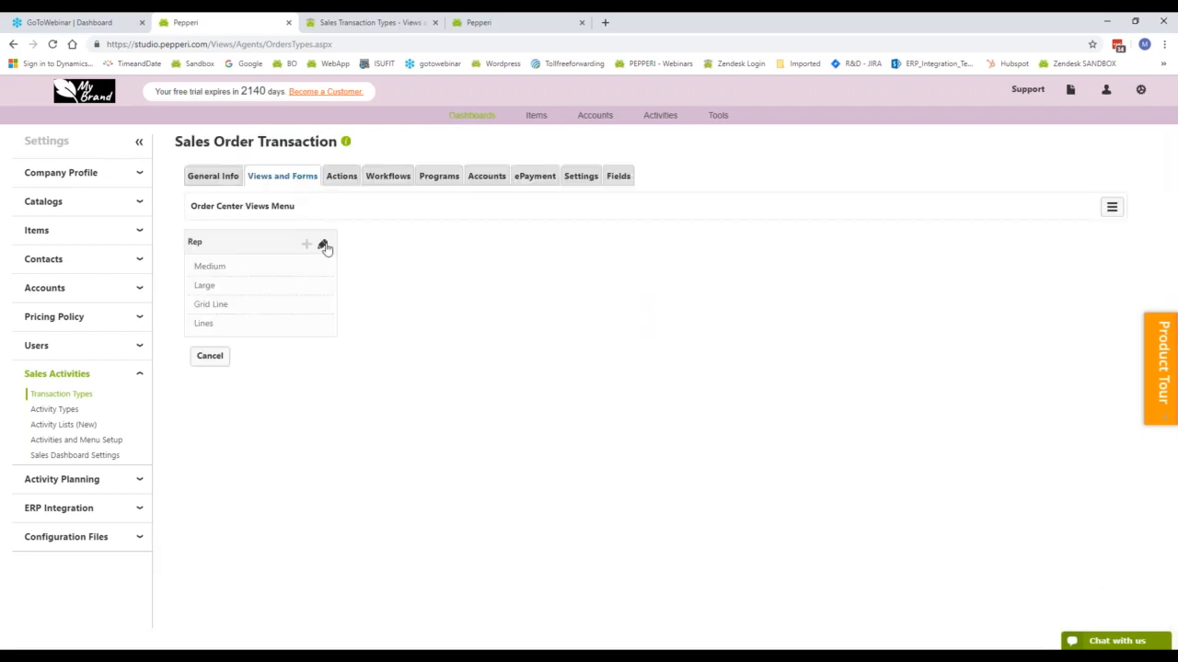
left_click(322, 246)
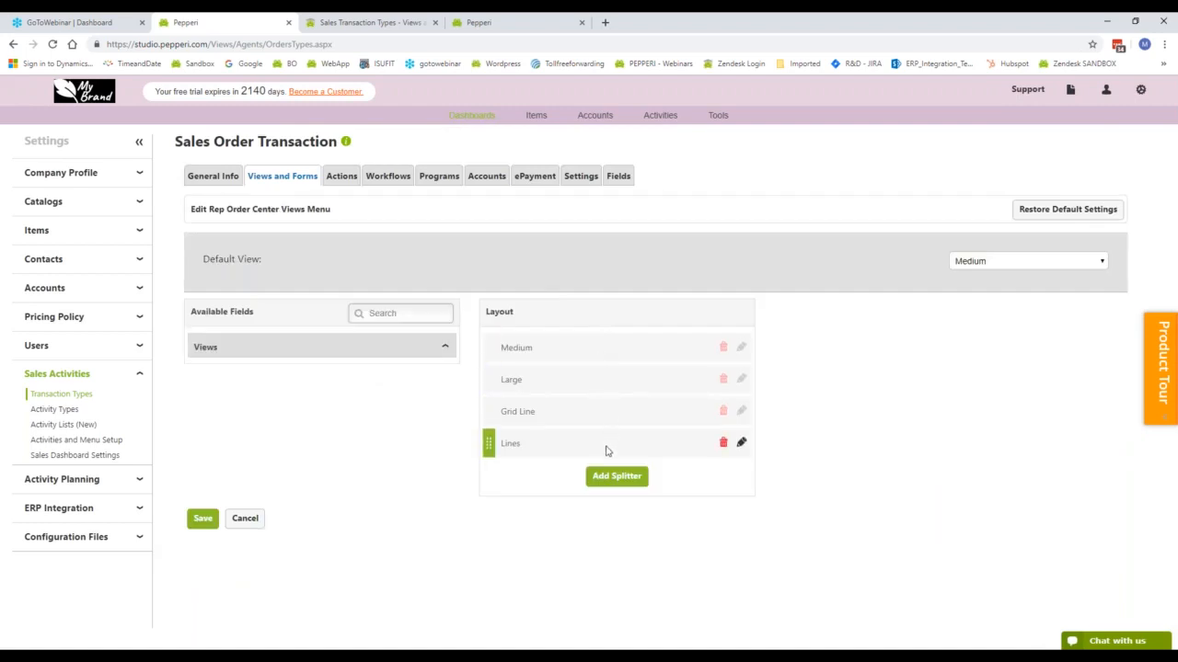
left_click(312, 354)
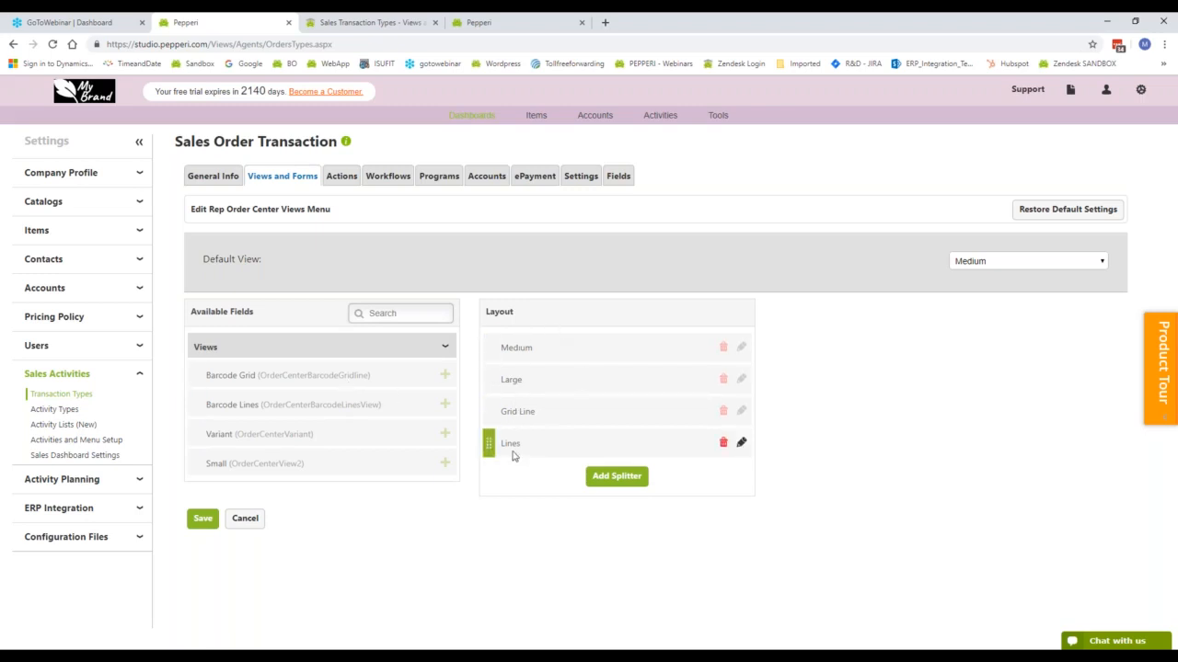
Switch to the mirrored Sales Order in AirServer, review its view choices, and select Item Weight in the sort options
left_click(593, 649)
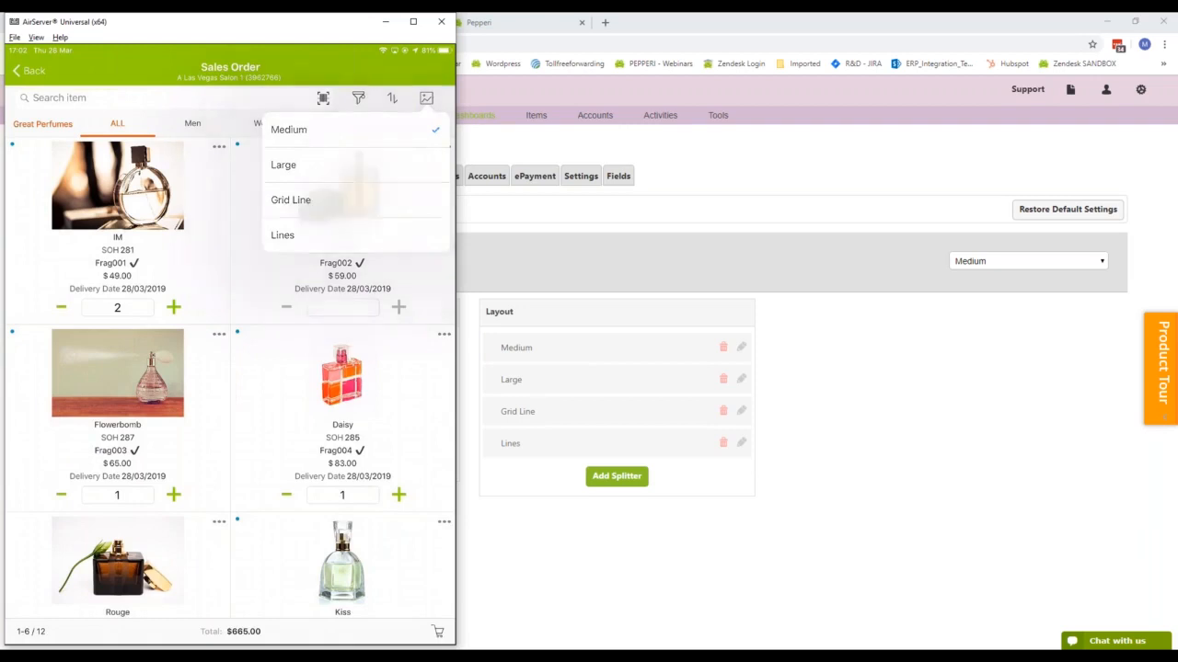
left_click(427, 99)
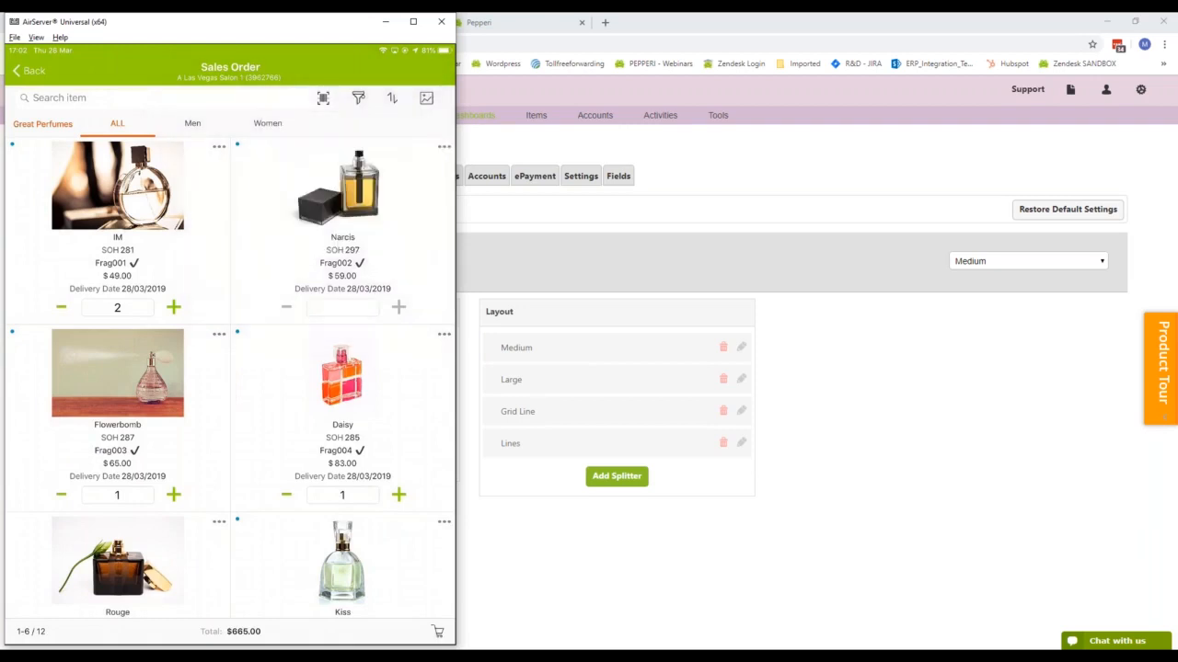
left_click(391, 100)
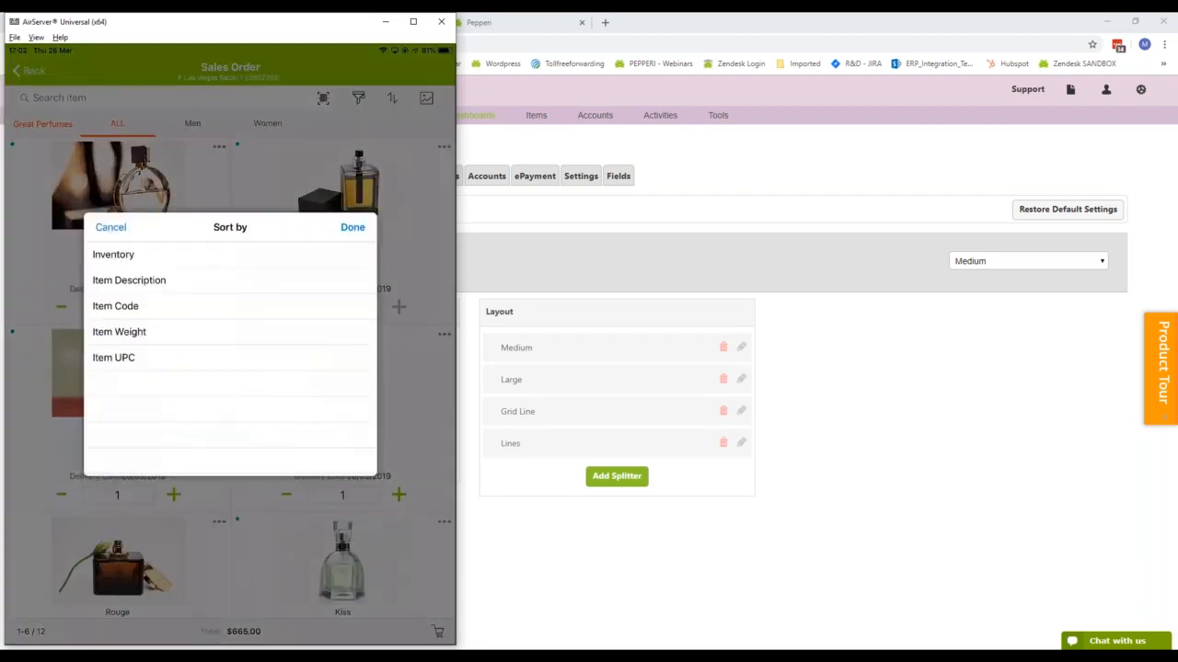
left_click(230, 332)
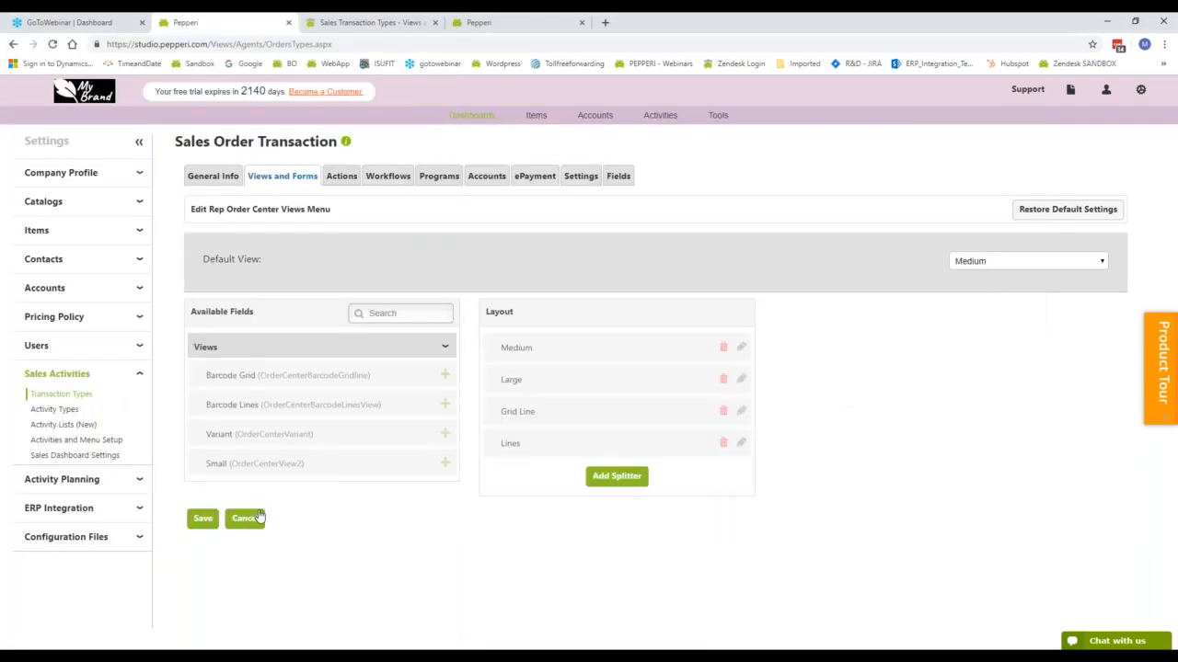
Leave the views menu layout, open the Rep's Item Sort layout, and compare its fields with the sort options in AirServer
left_click(244, 519)
left_click(212, 365)
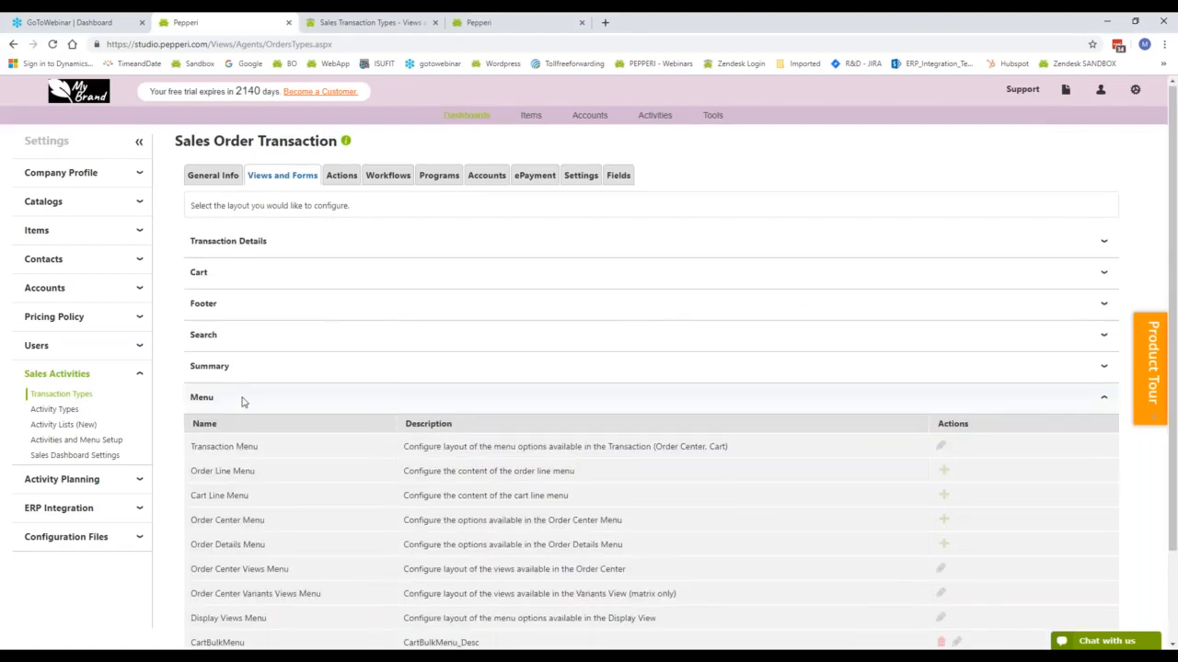
scroll(244, 401, "down", 1)
left_click(230, 307)
left_click(234, 334)
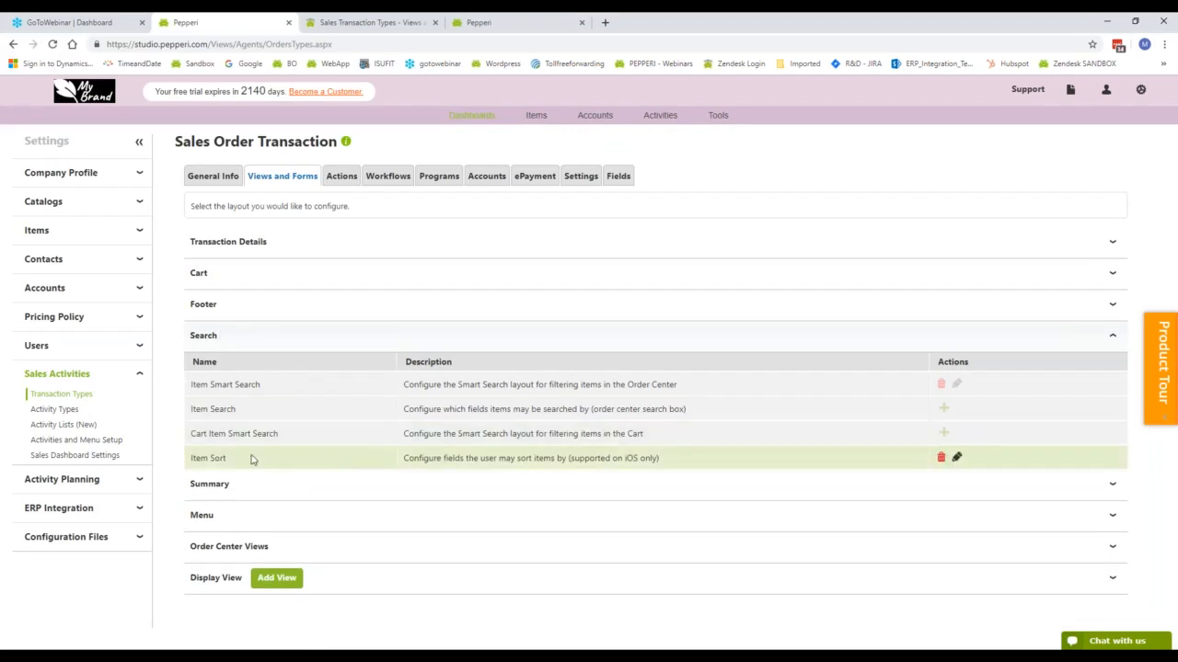
left_click(957, 457)
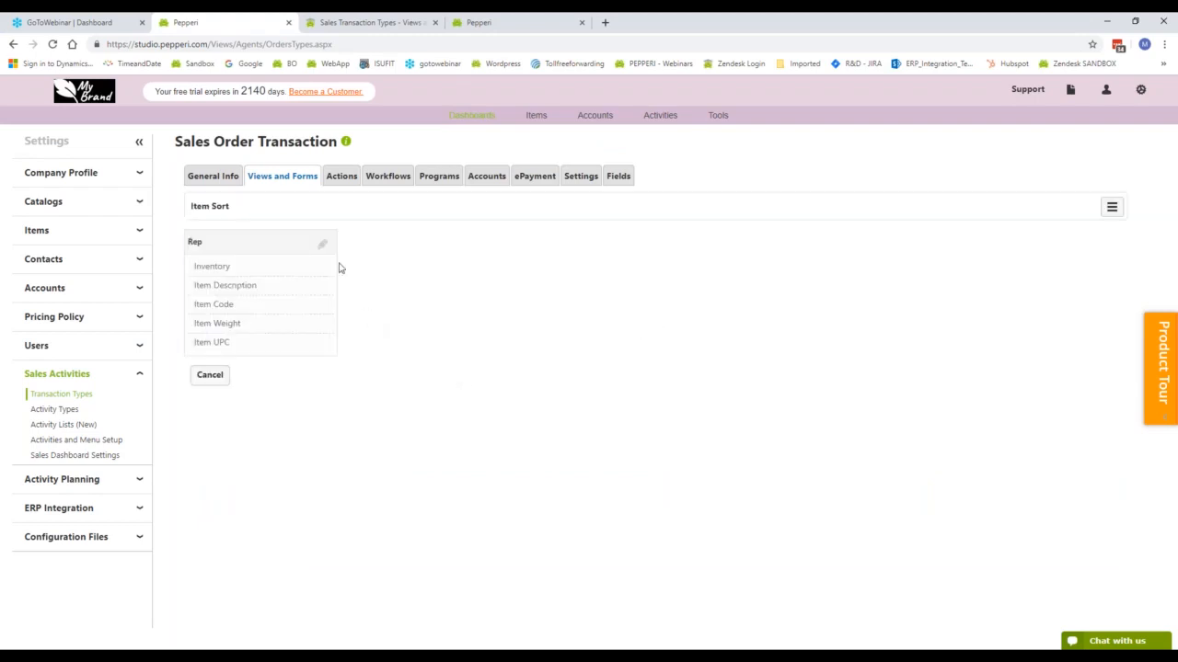
left_click(322, 244)
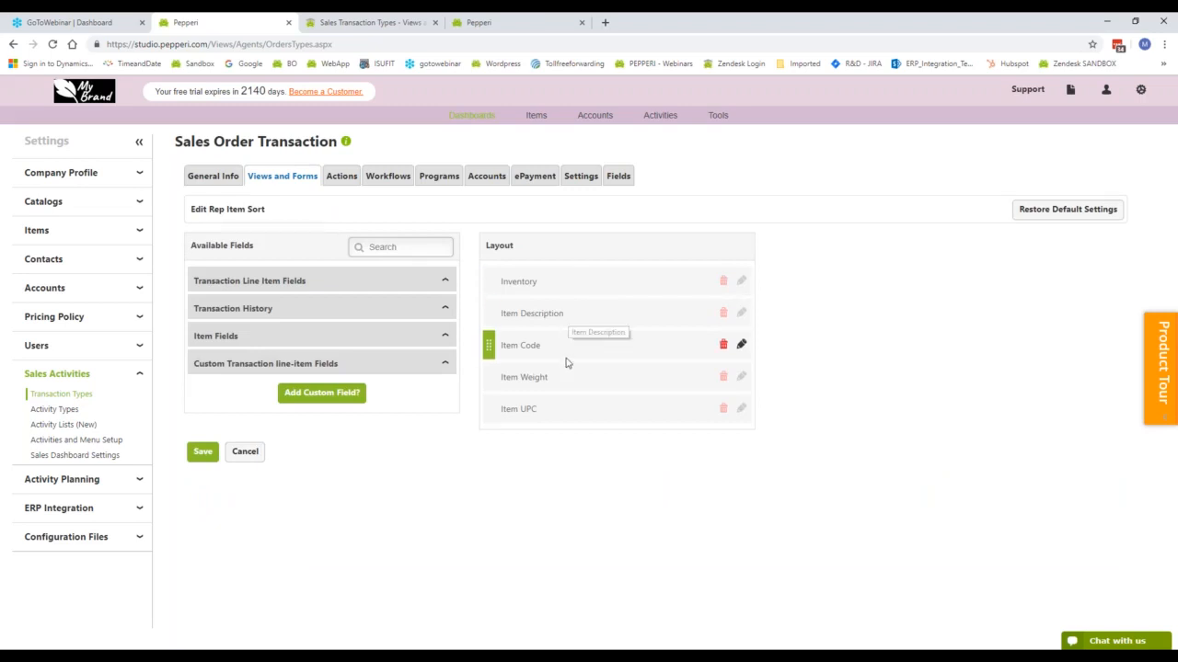
key("alt+Tab")
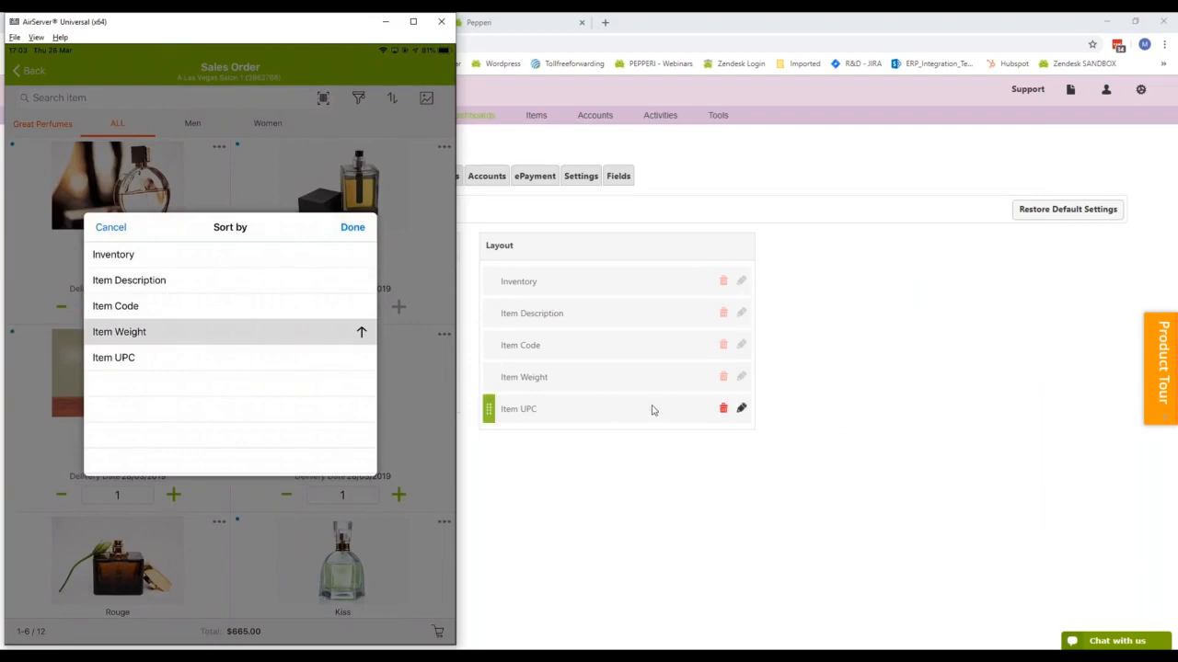
left_click(625, 561)
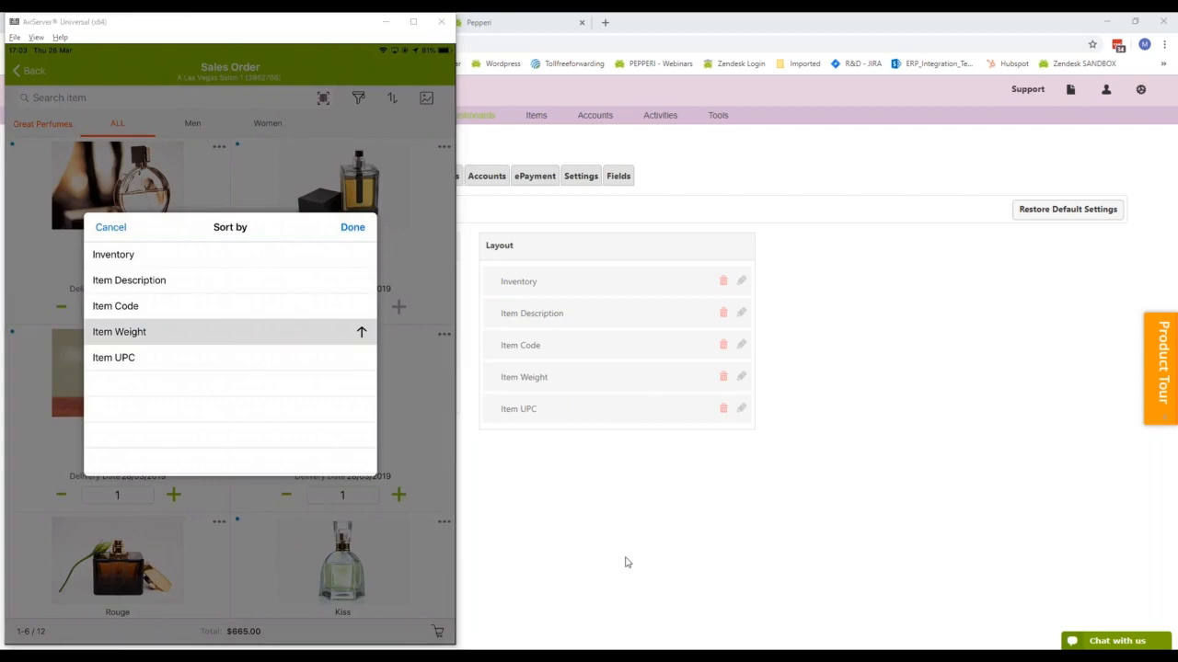
Find the "last order" fields, add Last Order Date to the Rep's Item Sort layout, and save it
left_click(402, 241)
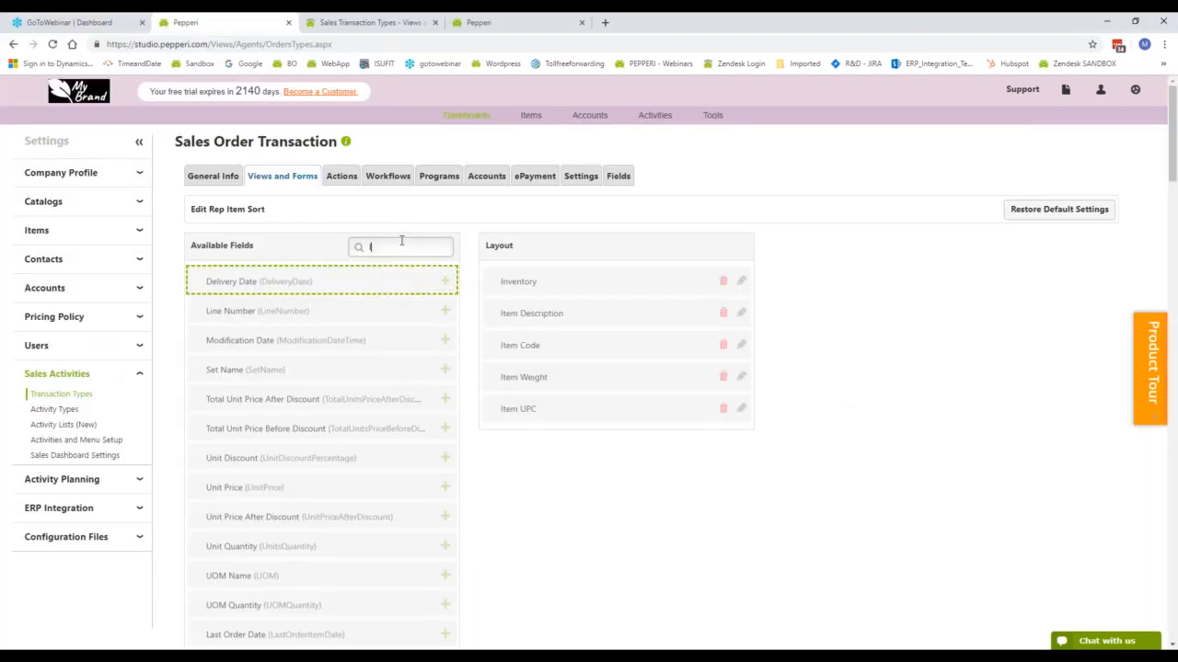
type("last order")
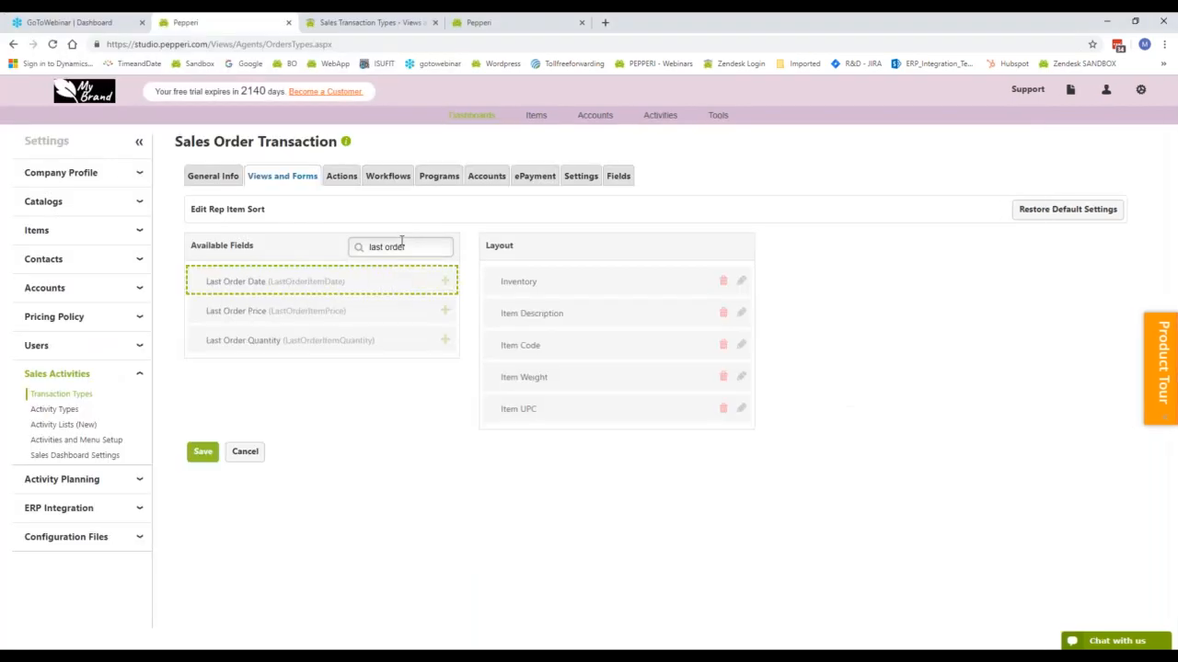
left_click(445, 281)
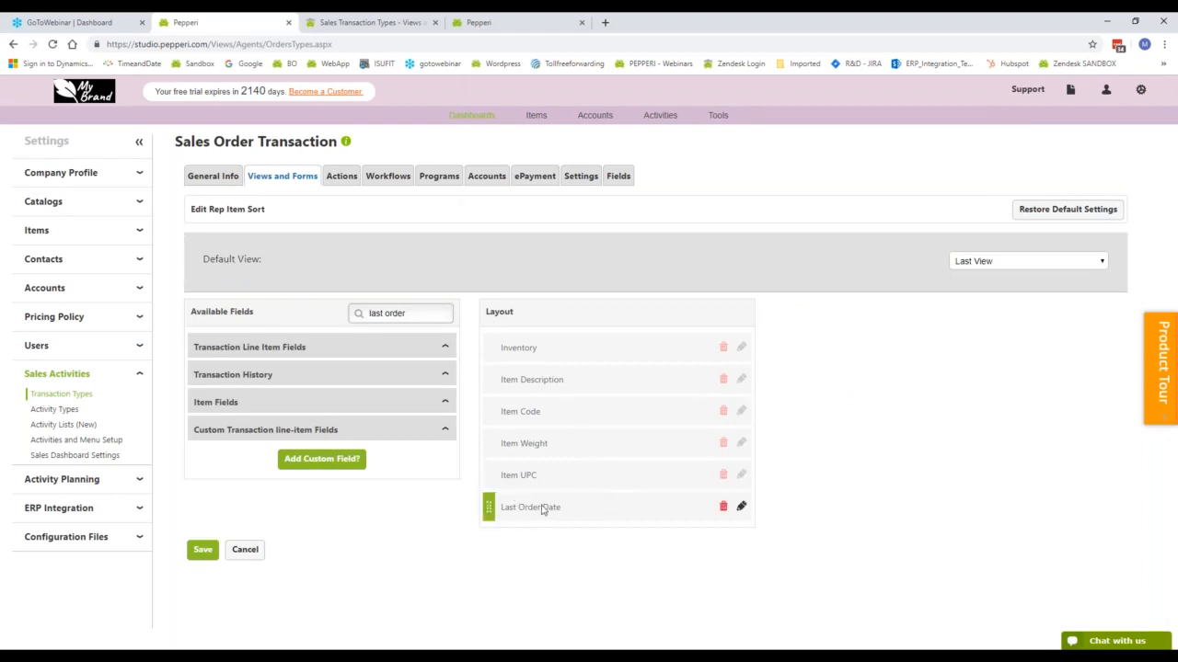
left_click(200, 552)
Cancel the sort selection in the mirrored AirServer order, and leave the Item Sort page in the browser with the Search section collapsed
key("alt+Tab")
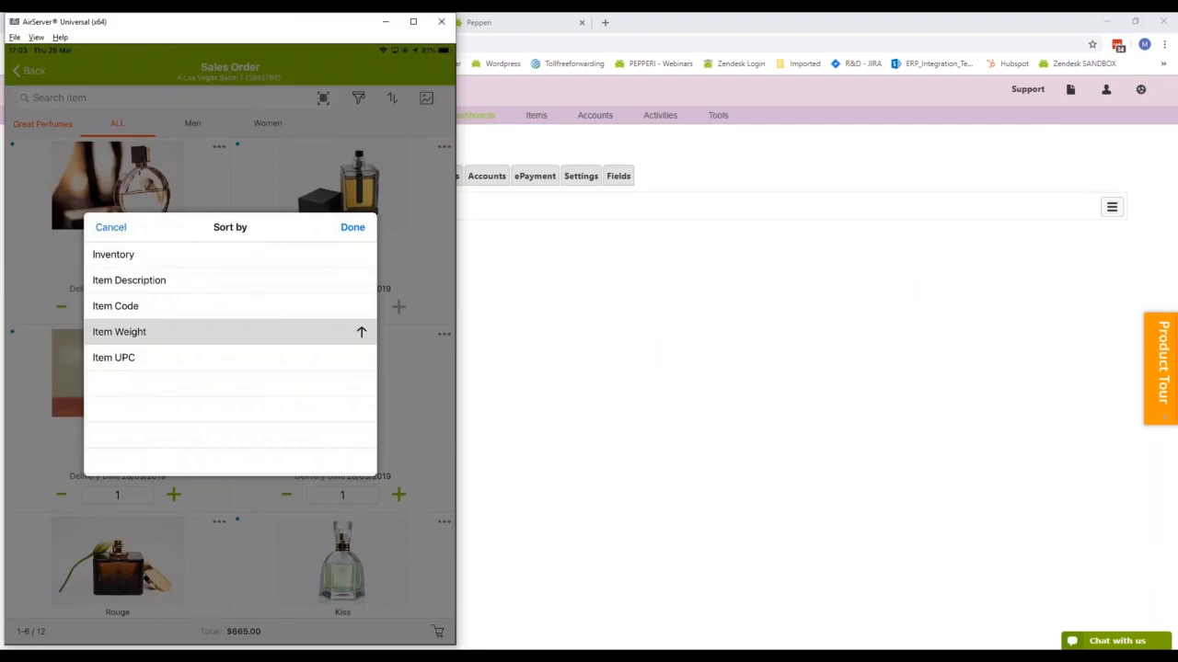
left_click(110, 227)
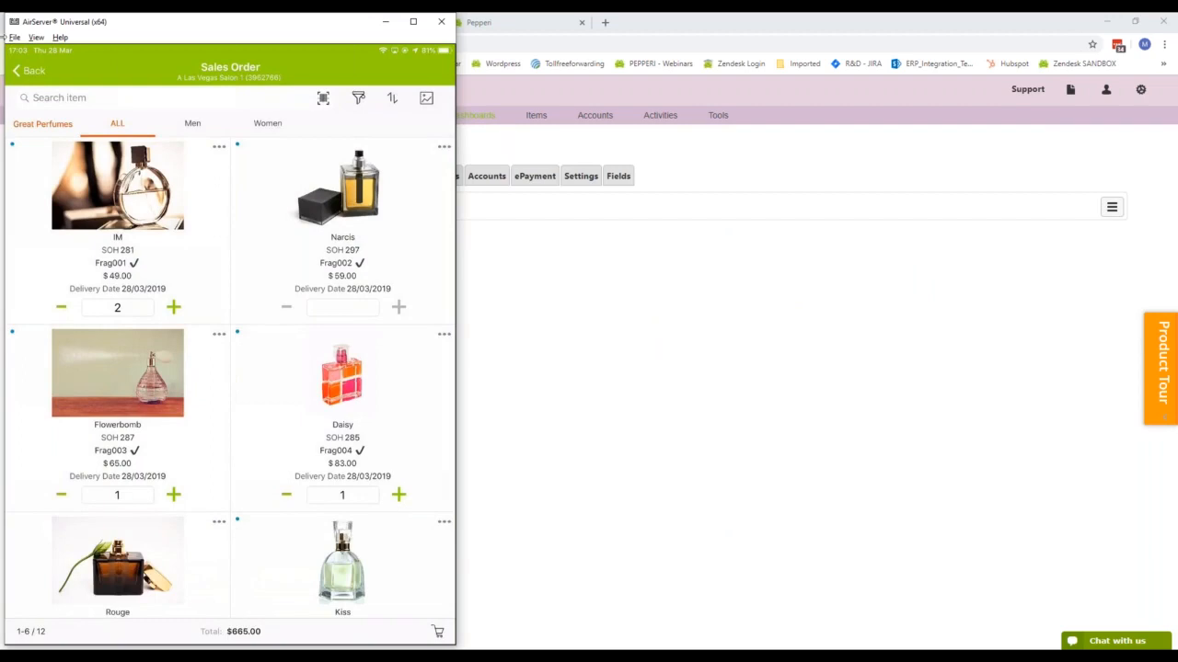
left_click(626, 399)
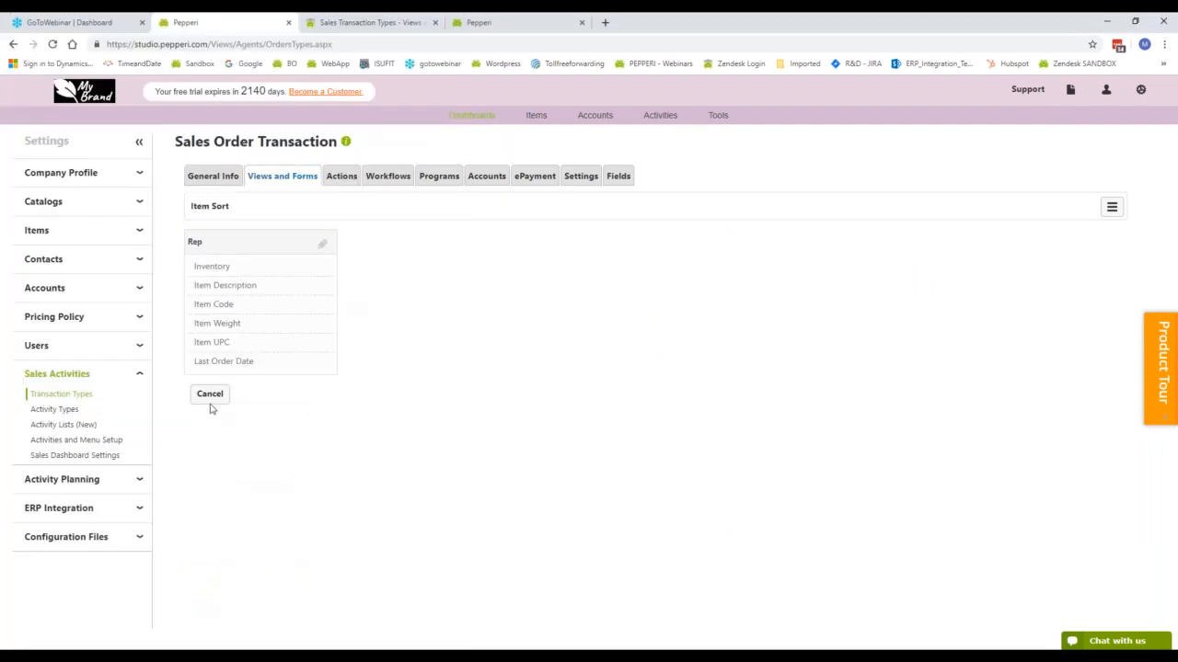
left_click(210, 395)
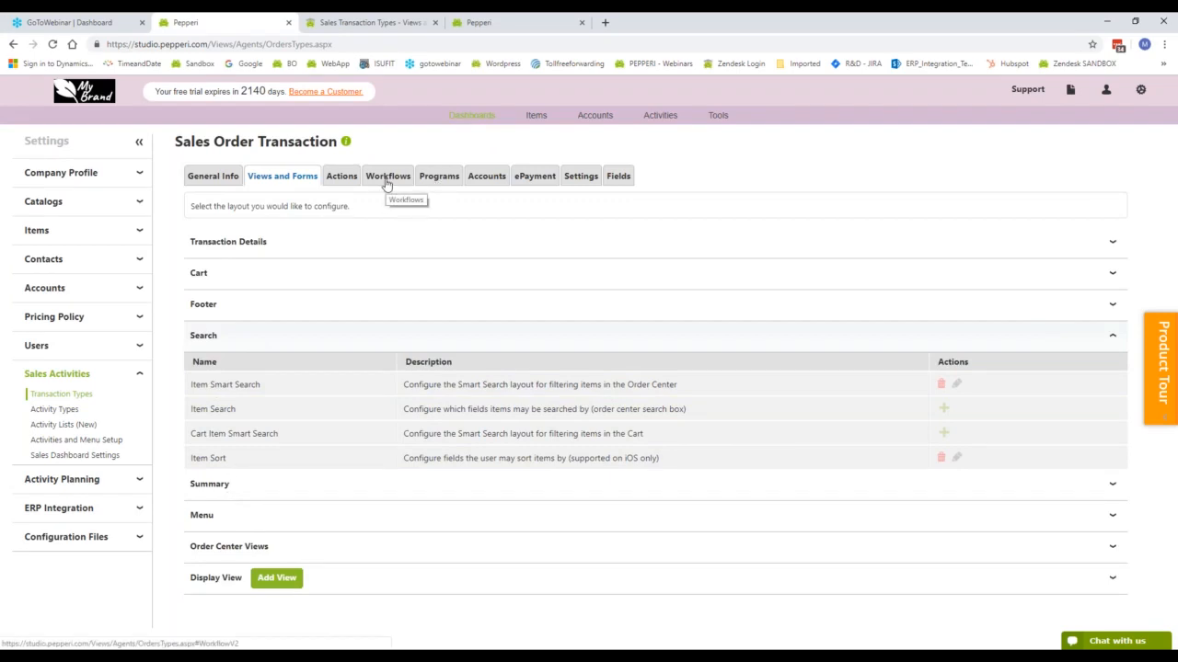
left_click(413, 328)
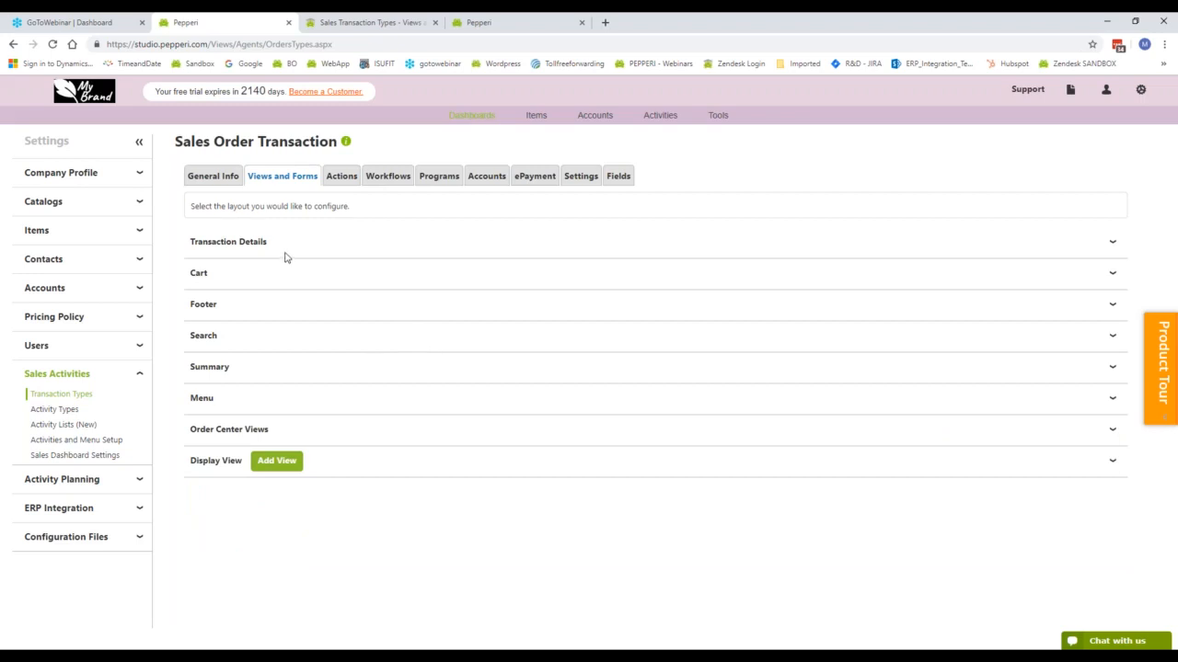
Skim the support article on Sales Transaction Types Views and Forms configuration, from Transaction Details through the Details Form, and return to the settings
left_click(360, 23)
scroll(349, 291, "up", 3)
scroll(244, 407, "down", 5)
scroll(261, 423, "down", 3)
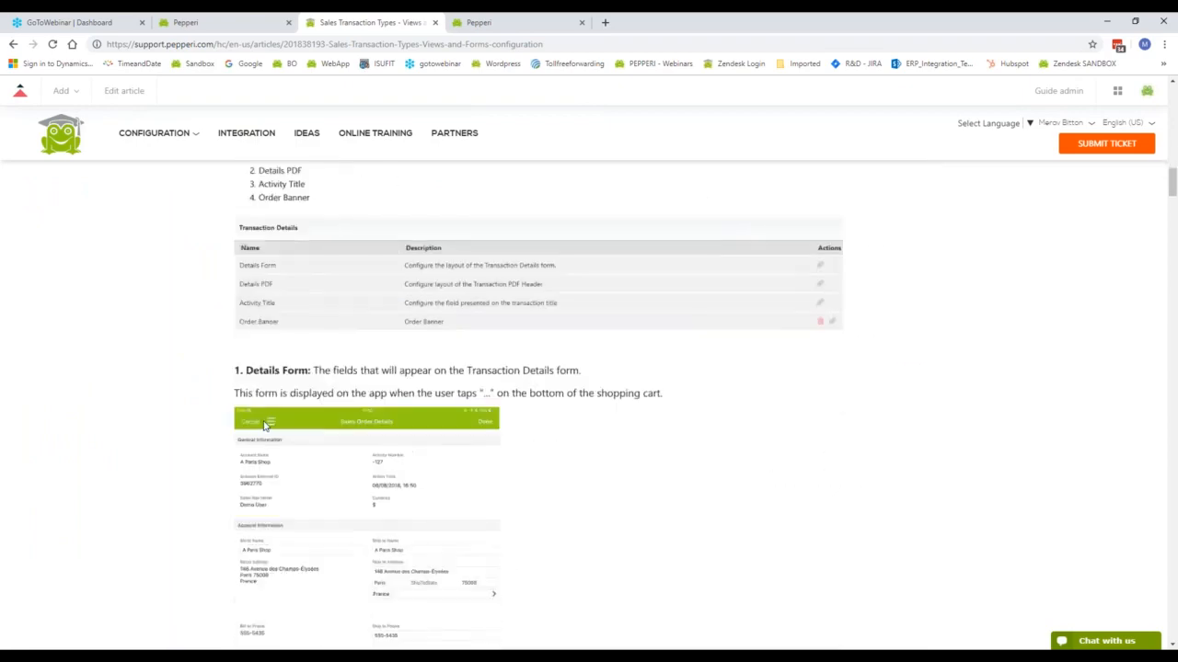
scroll(263, 425, "down", 9)
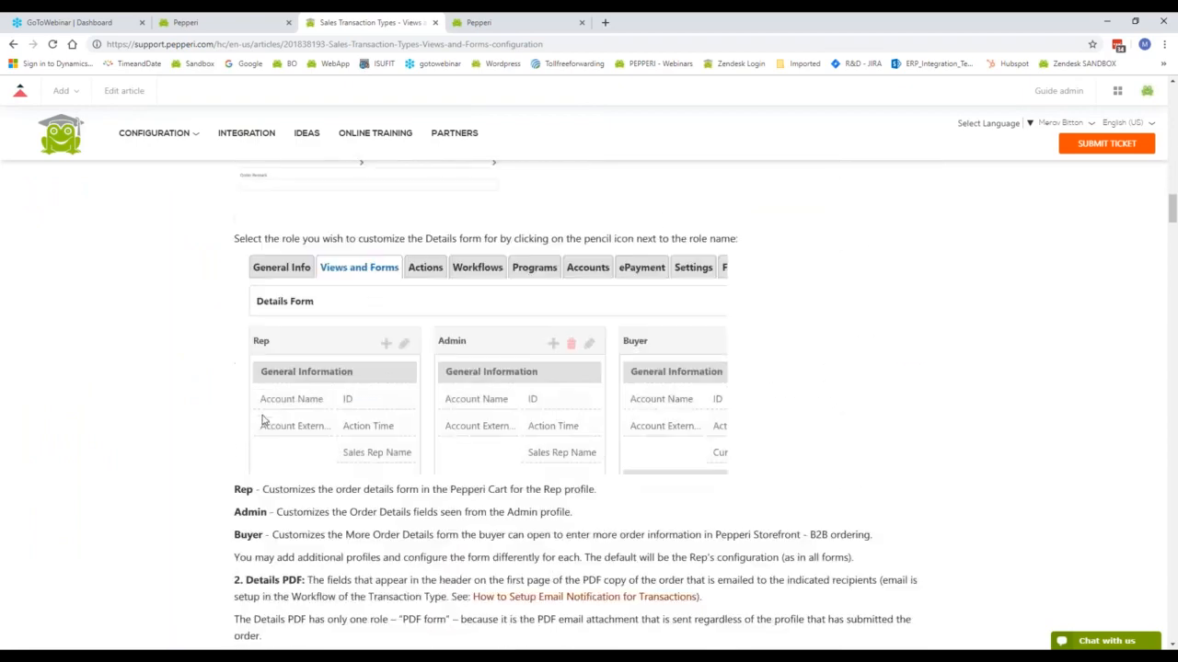
scroll(576, 406, "down", 2)
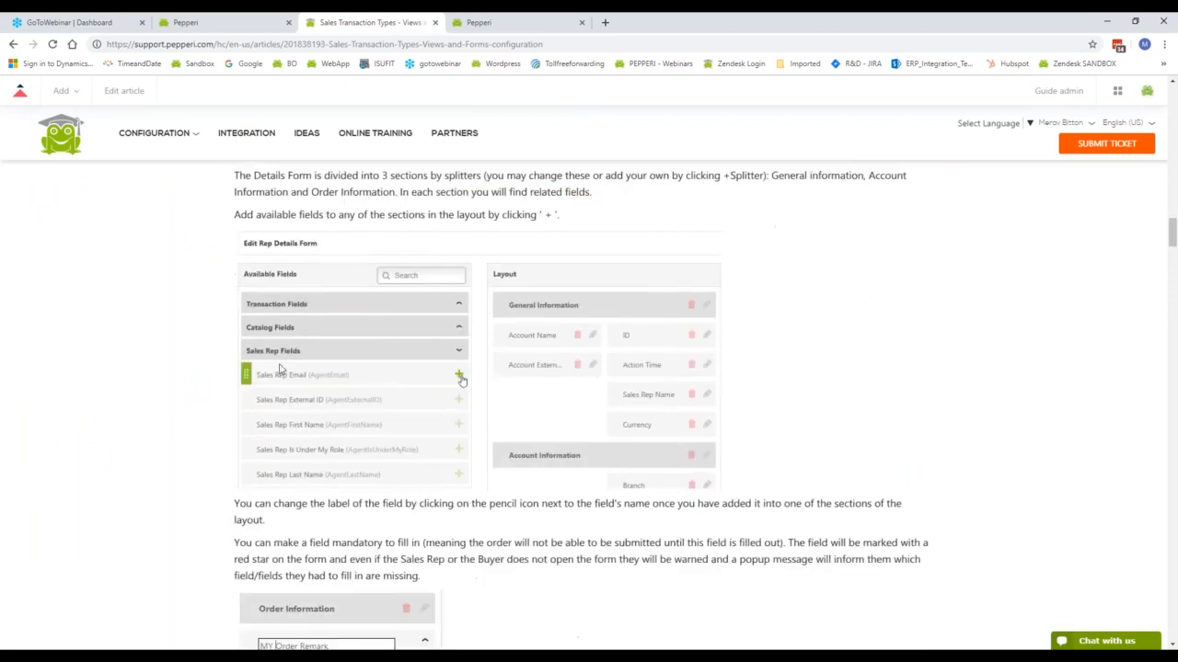
left_click(237, 23)
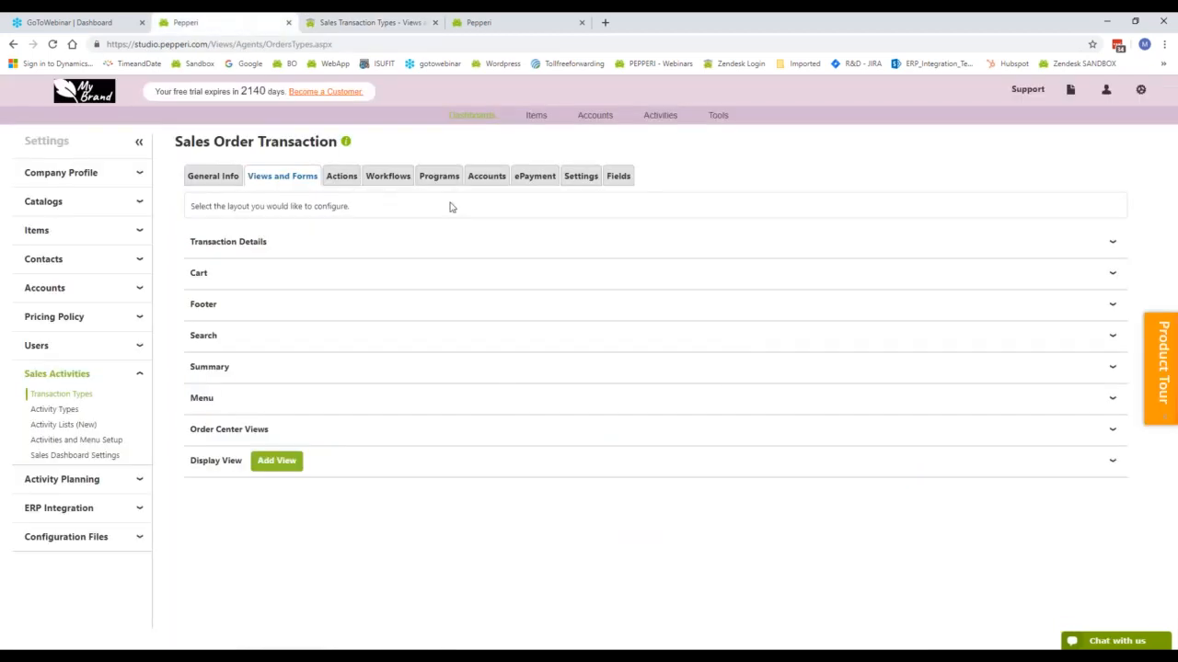
Open the Sales Order workflow and examine the transitions between the New, In Creation and Submitted statuses
left_click(387, 178)
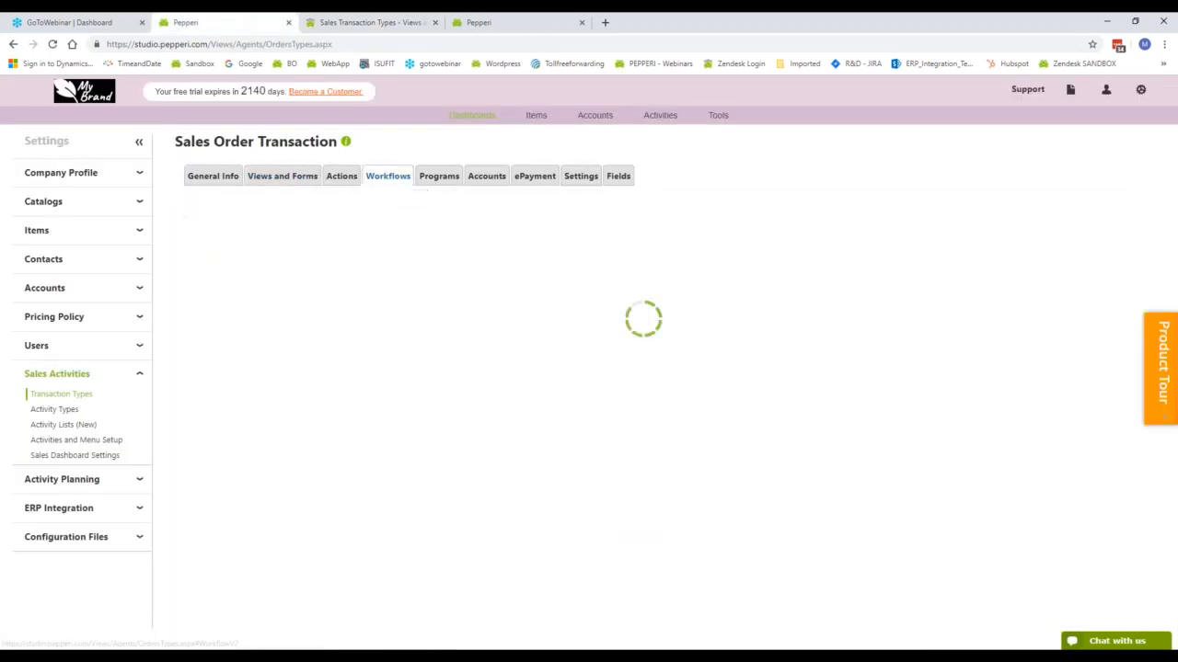
left_click(282, 354)
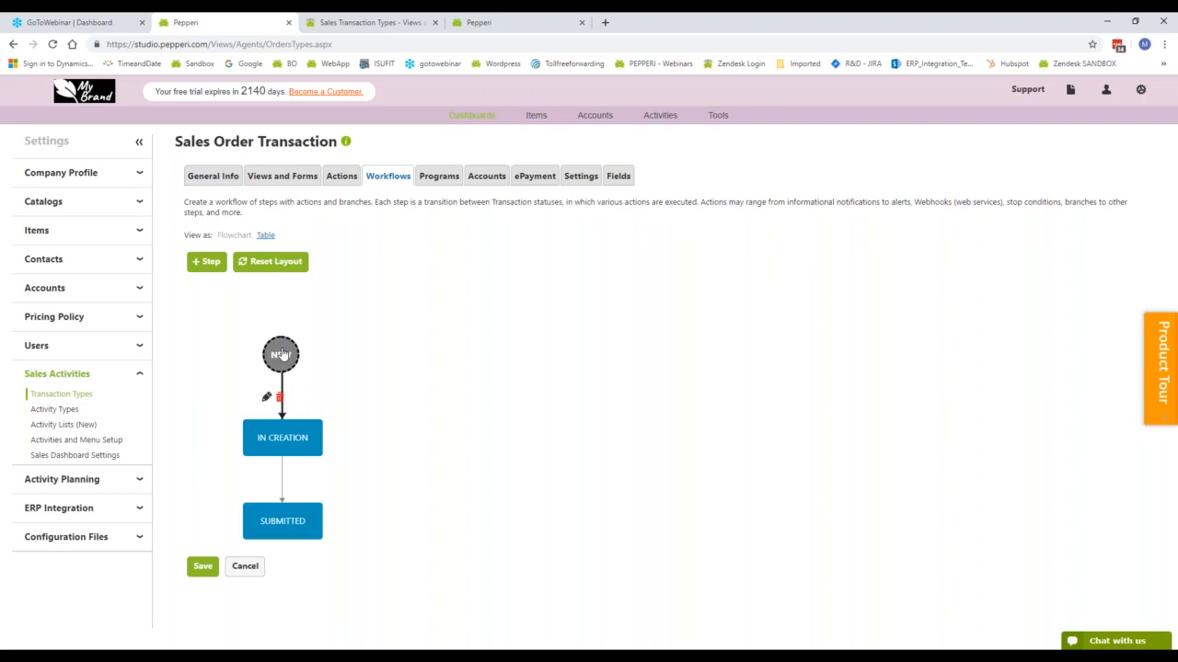
left_click(266, 454)
left_click(303, 523)
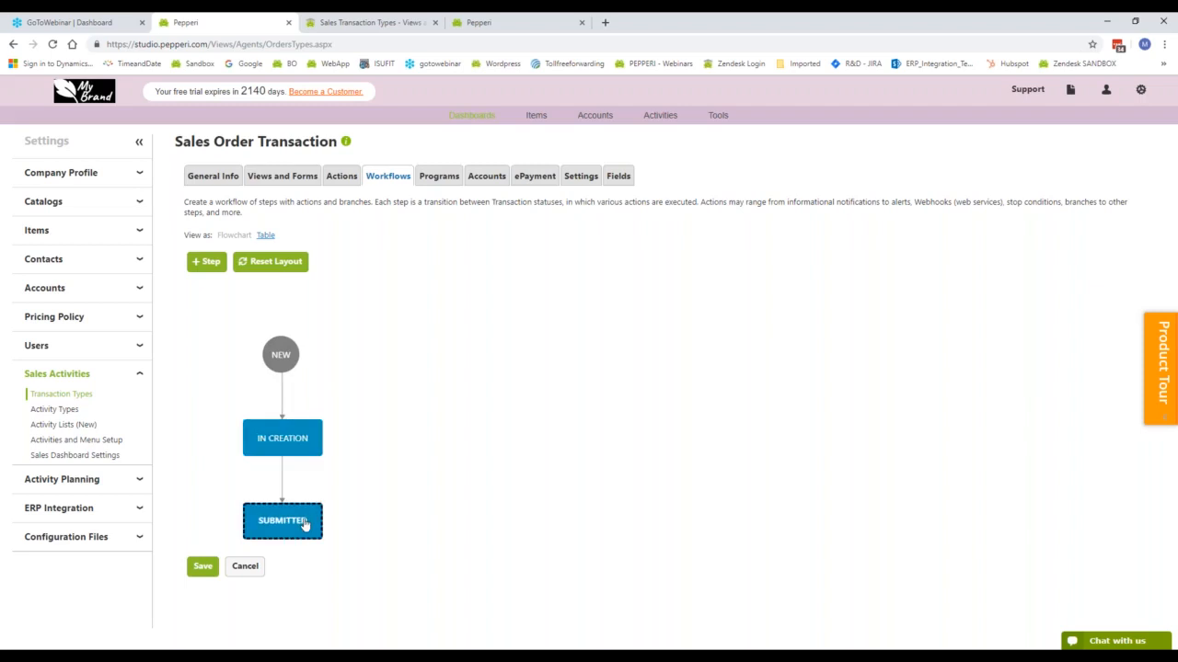
left_click(303, 359)
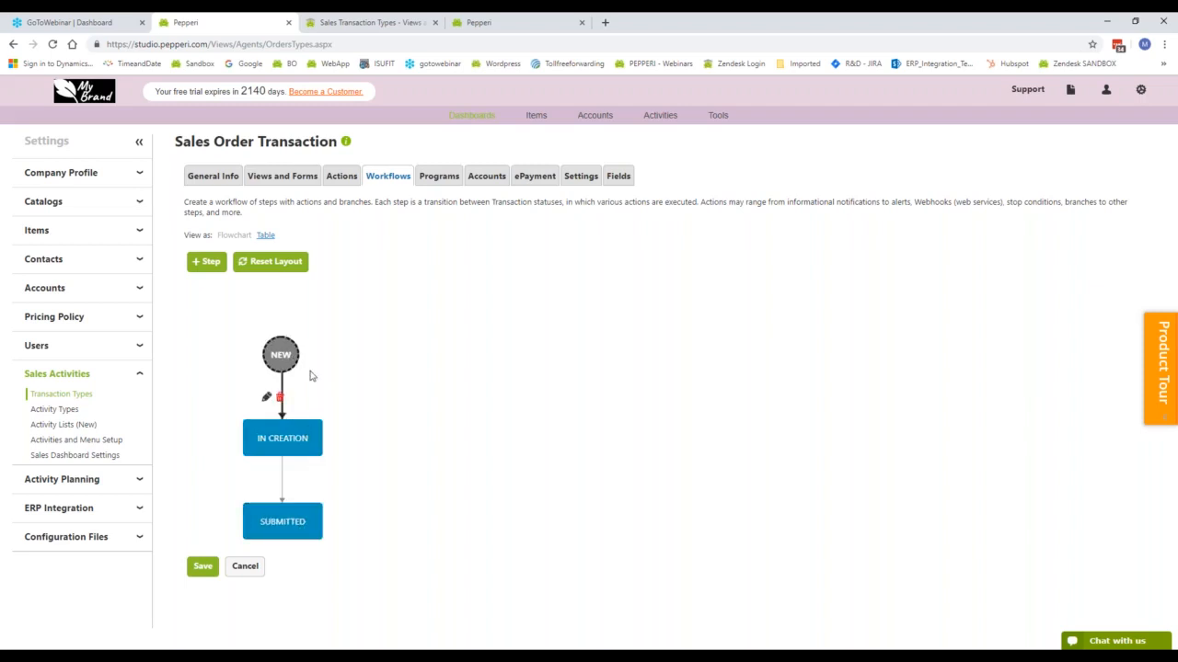
left_click(295, 443)
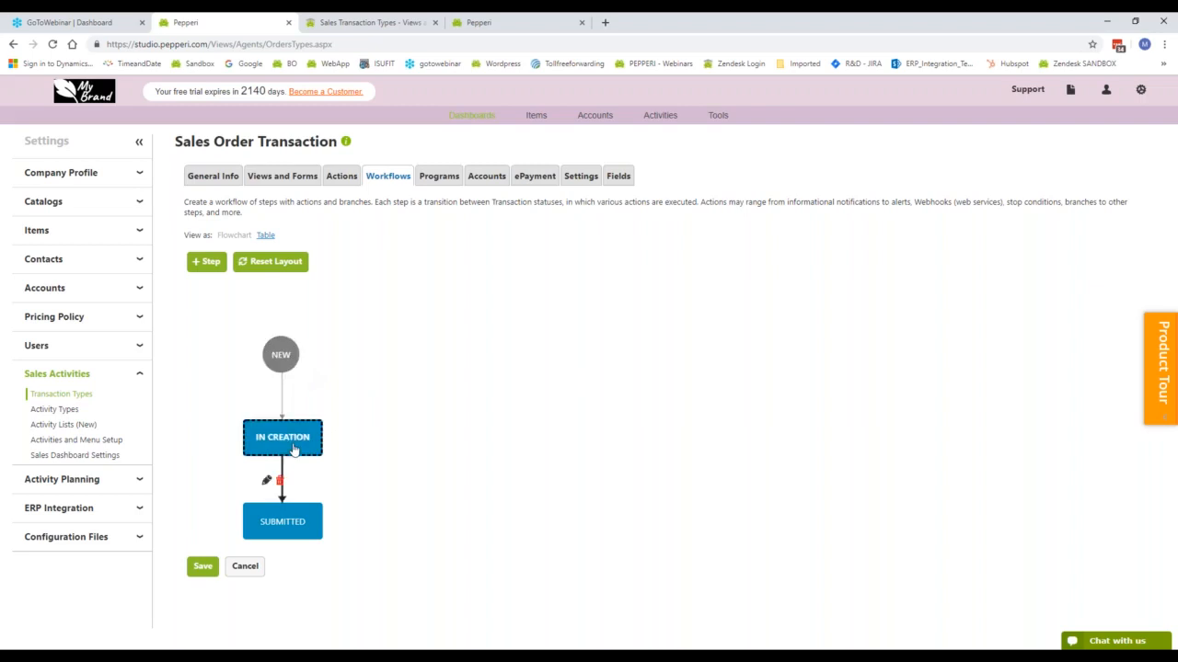
left_click(315, 525)
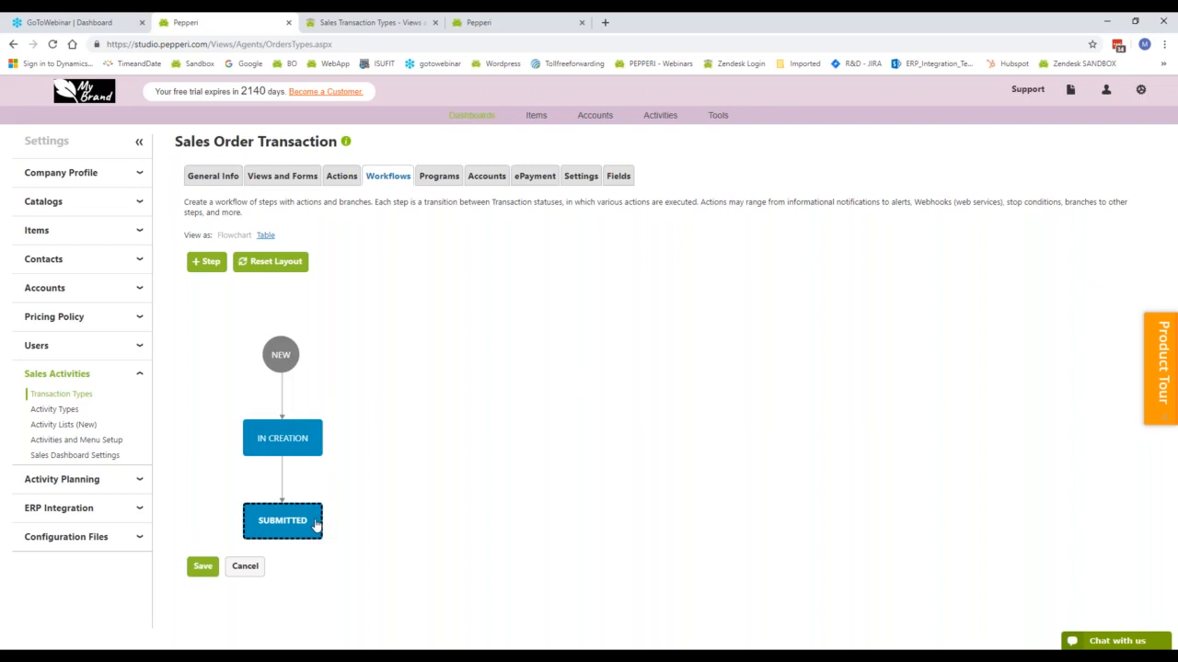
Add a workflow step named "Approve" from In creation to Waiting for approval and save it
left_click(214, 265)
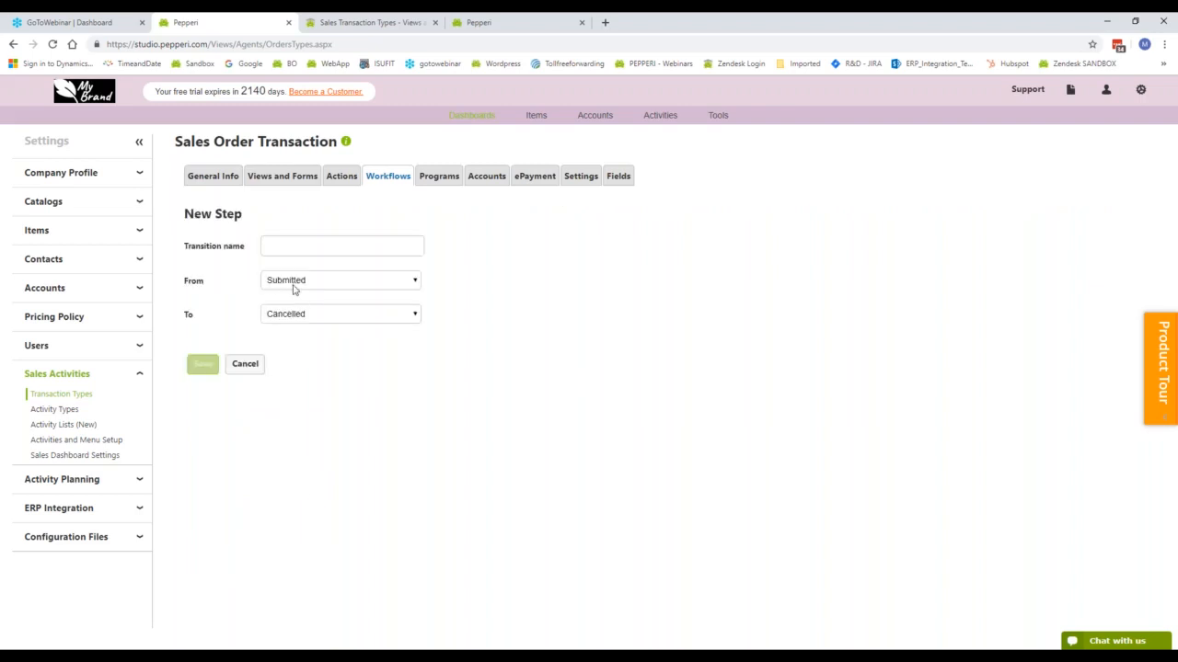
left_click(293, 289)
left_click(307, 376)
left_click(300, 316)
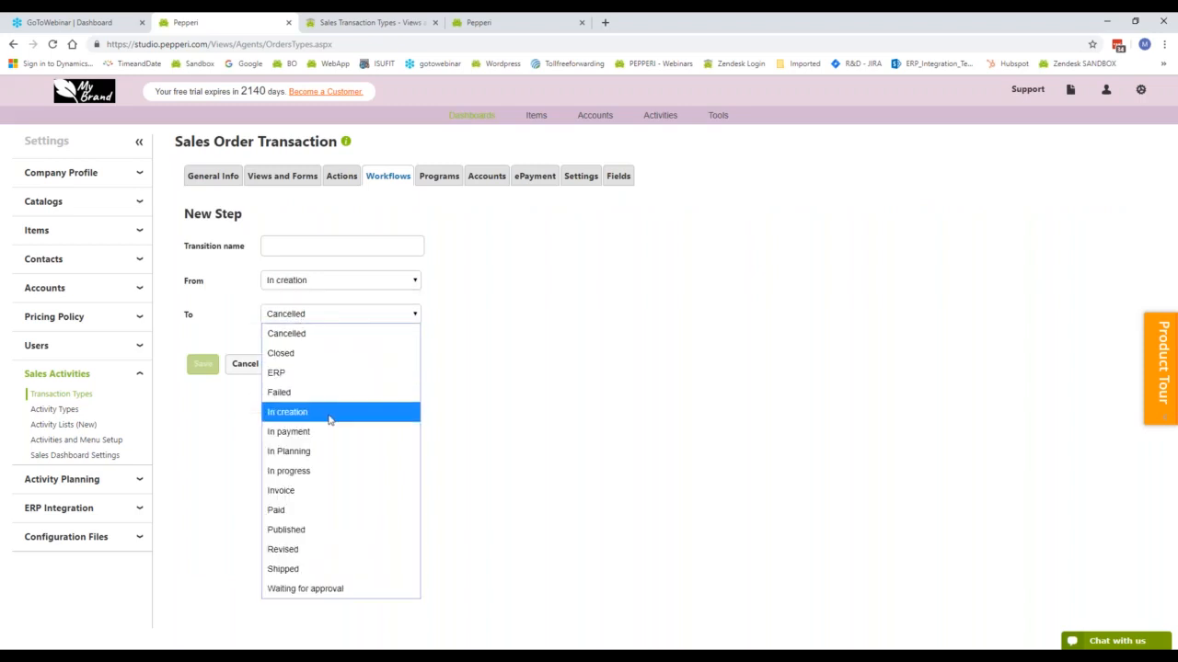
left_click(358, 597)
left_click(273, 249)
type("Approve")
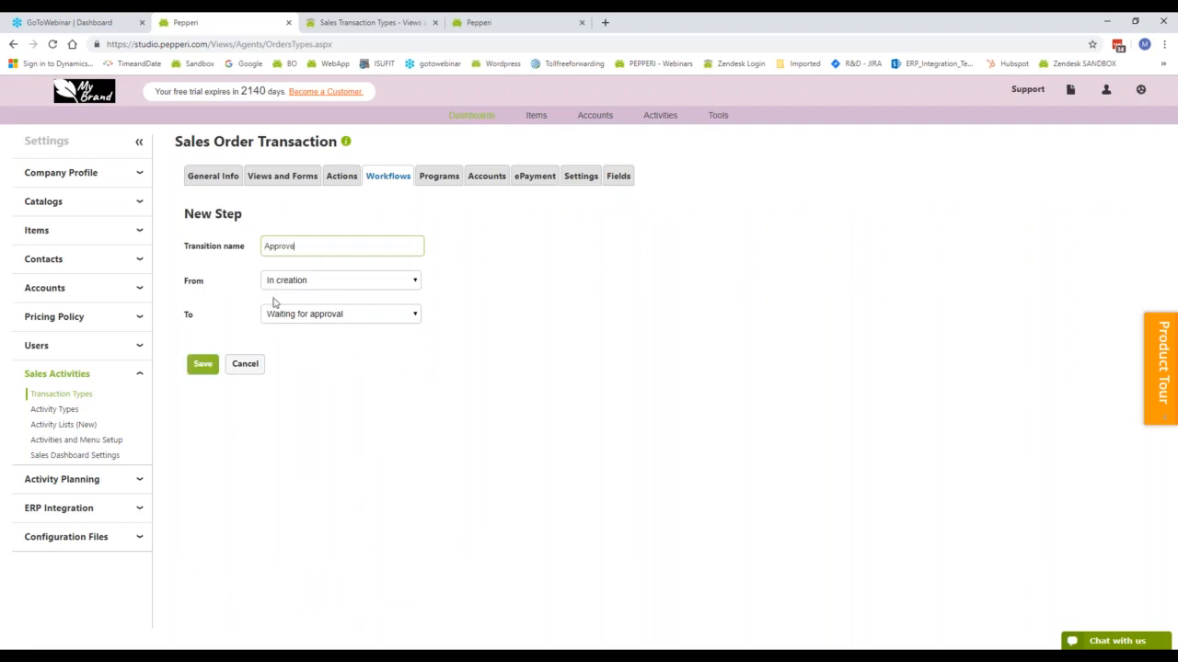
left_click(202, 366)
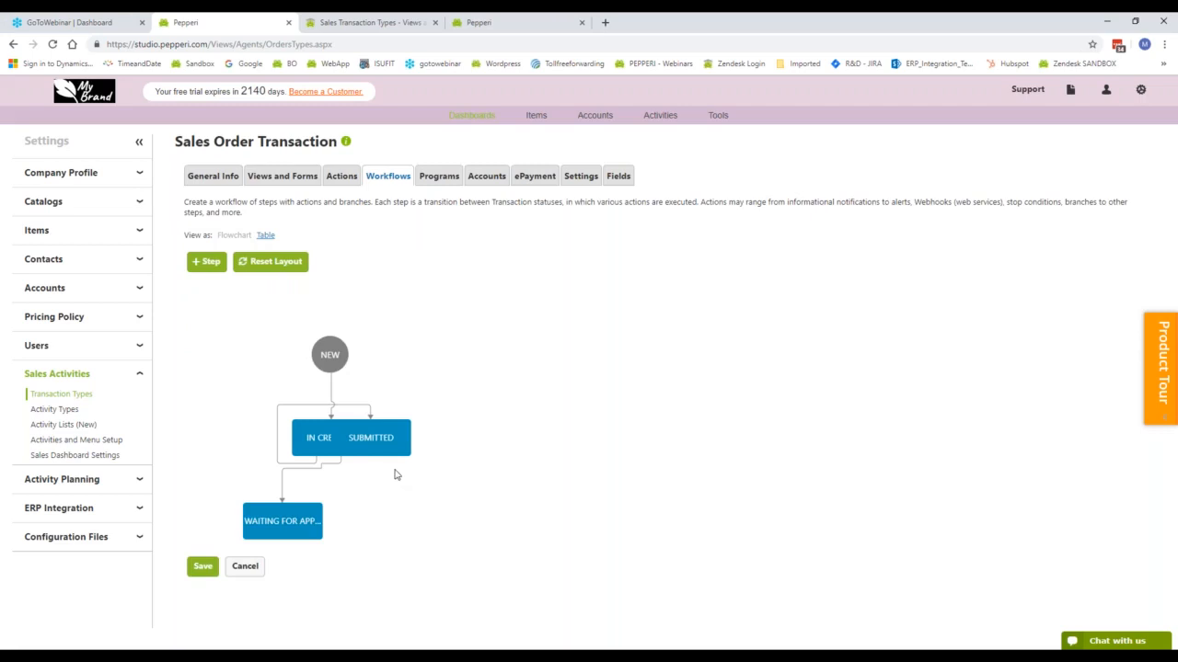
Separate the overlapping Submitted and In Creation statuses in the workflow flowchart
mouse_move(348, 432)
left_click_drag(348, 433, 502, 441)
left_click(338, 446)
left_click_drag(339, 446, 271, 443)
Reset the flowchart layout and add a step named "Approved" from Waiting for approval to Submitted
left_click(304, 527)
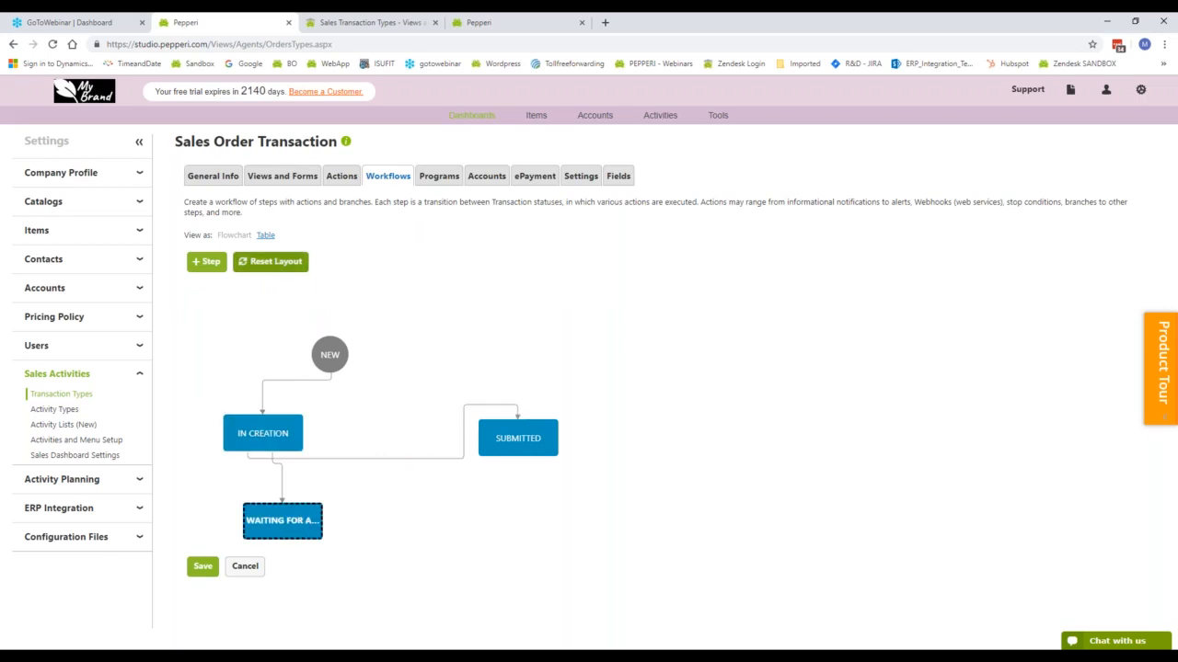
left_click(271, 261)
left_click(206, 261)
left_click(317, 313)
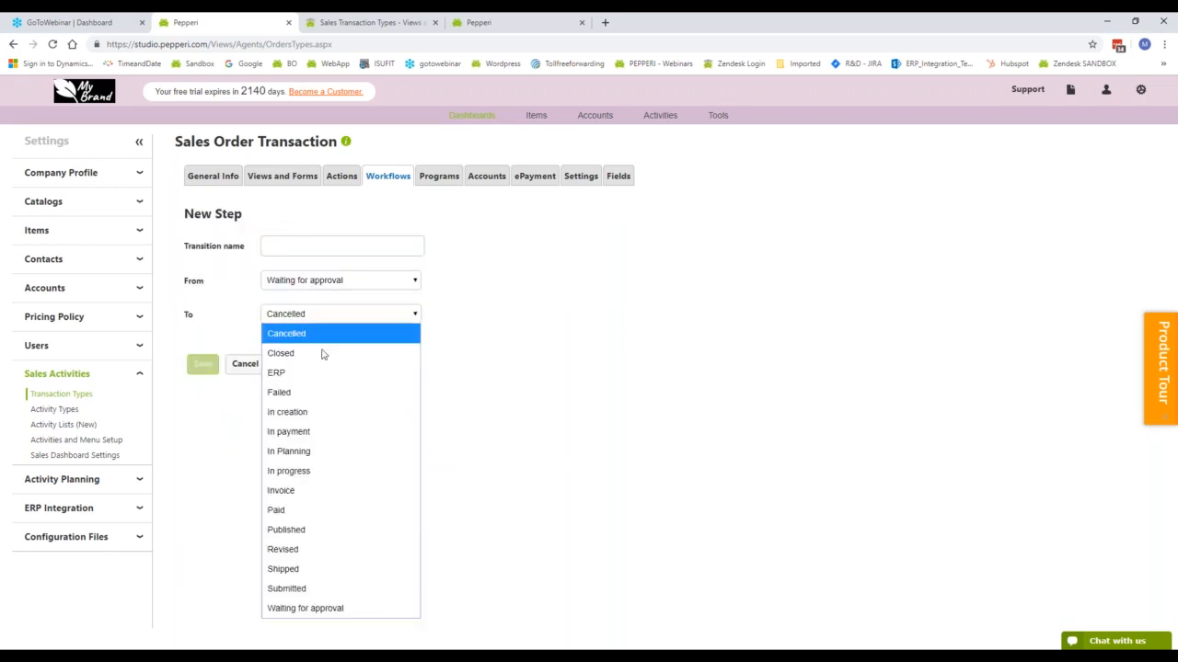
left_click(316, 588)
left_click(299, 245)
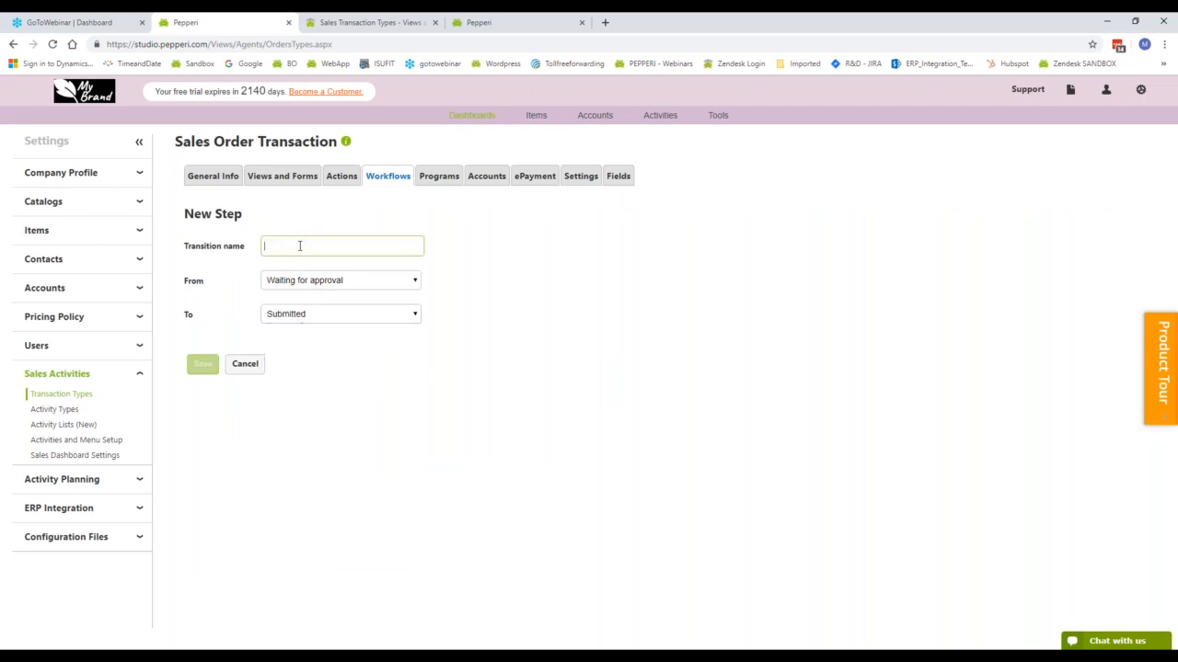
type("Approved")
left_click(203, 363)
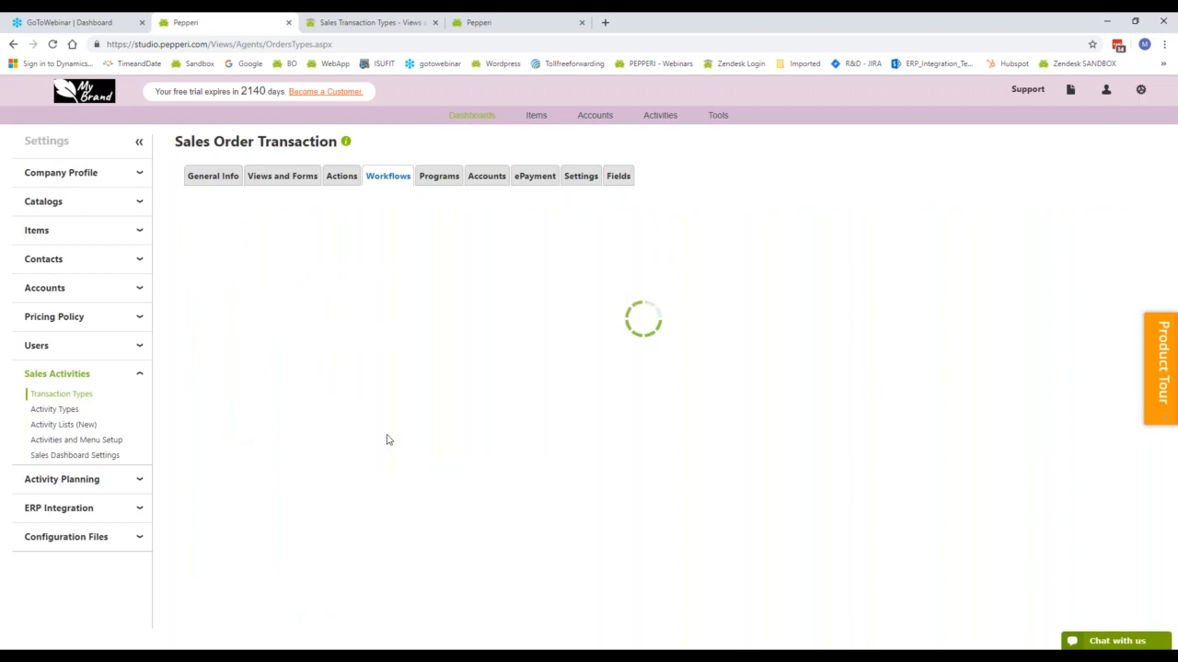
Rearrange the flowchart with Submitted below Waiting for Approval, and New and In Creation raised above the two branches
left_click_drag(358, 442, 408, 600)
left_click(342, 446)
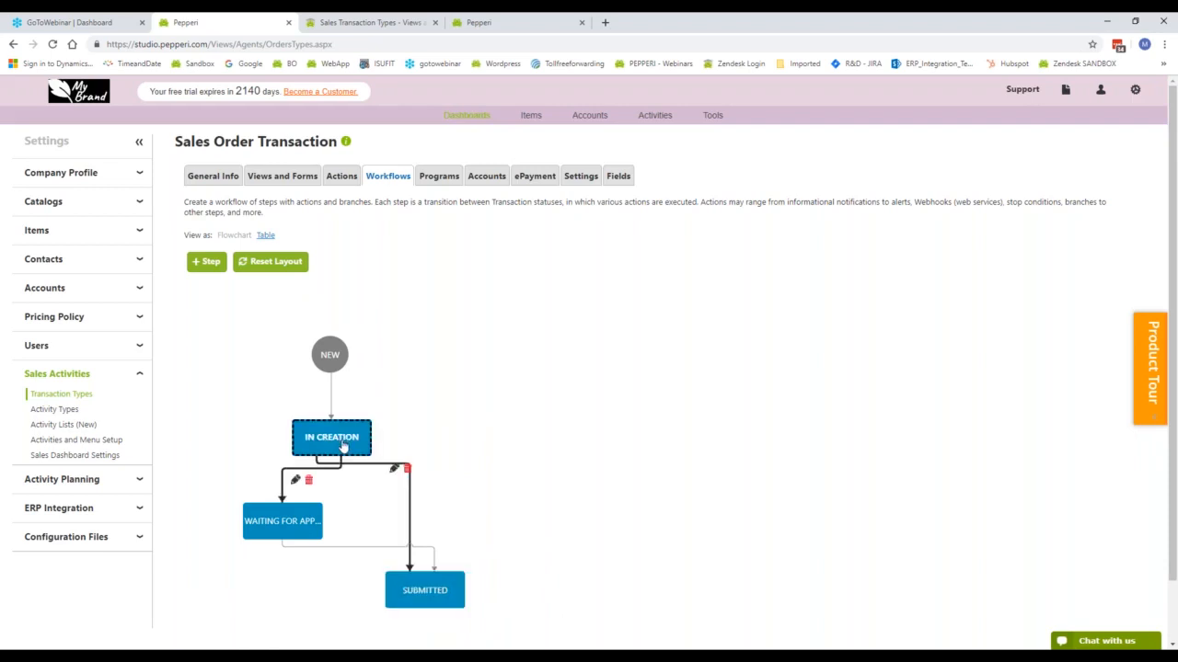
left_click_drag(342, 446, 366, 447)
left_click_drag(329, 348, 351, 310)
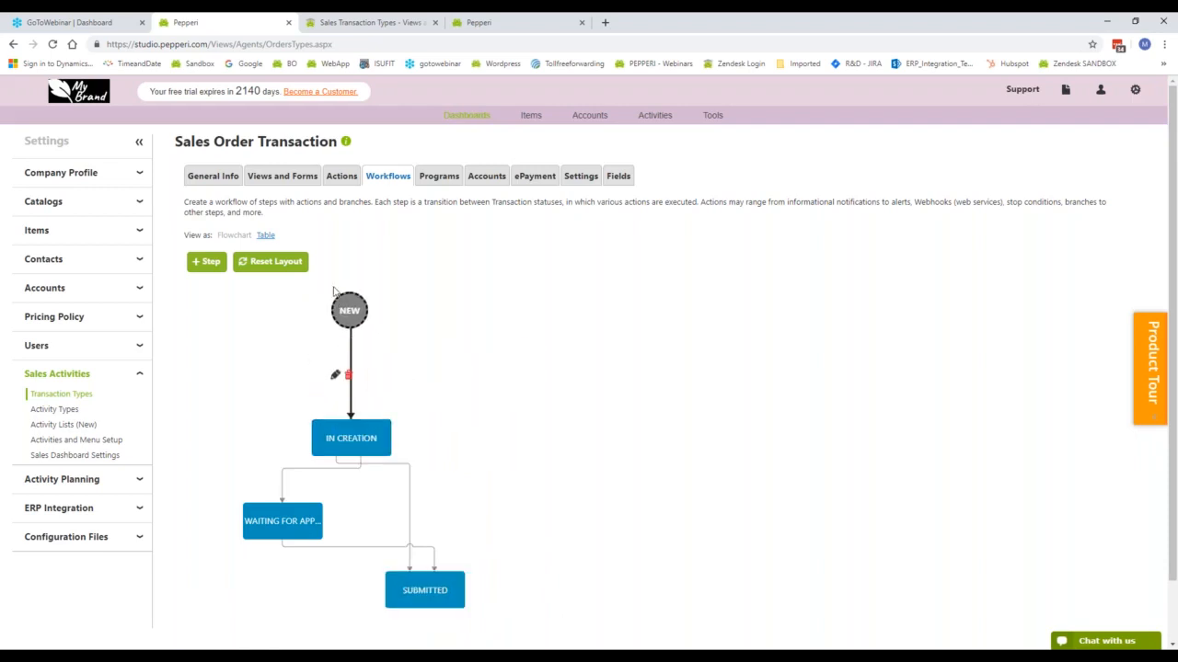
left_click_drag(357, 449, 355, 404)
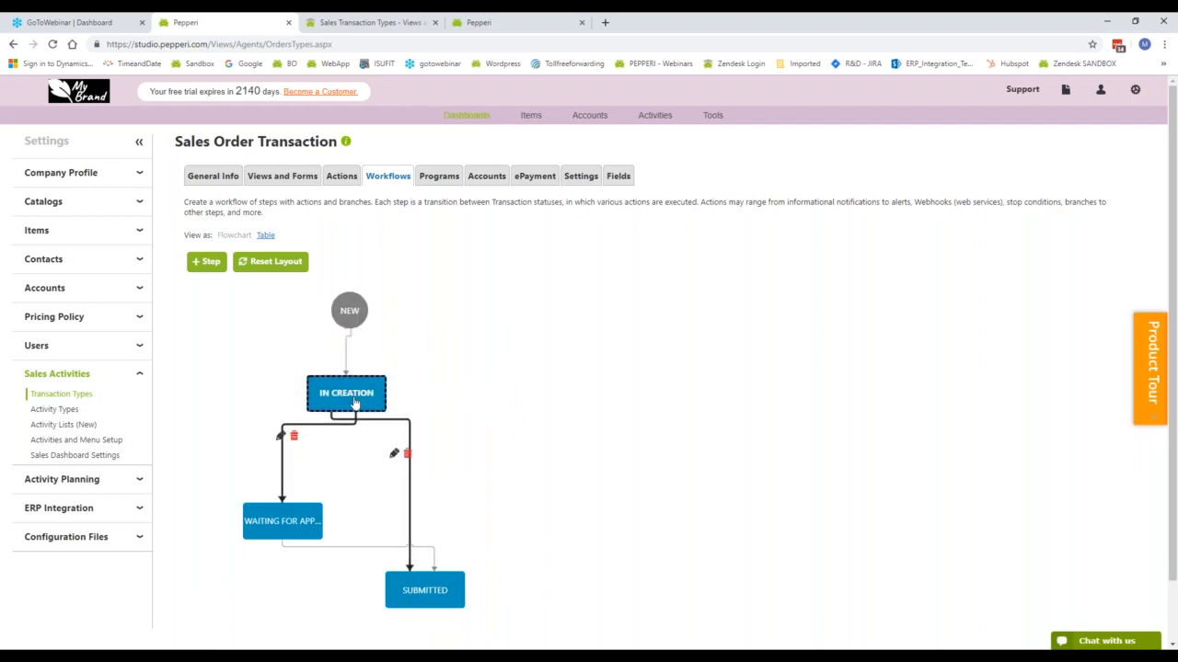
left_click(469, 441)
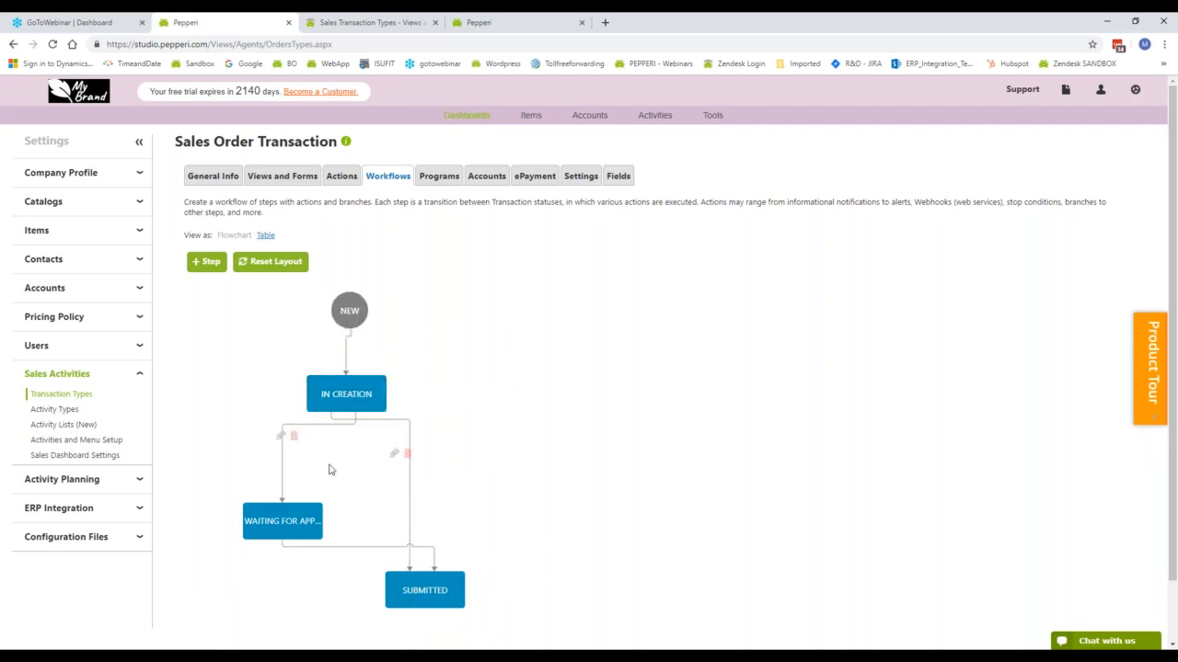
Examine the outgoing transitions of In Creation, Waiting for Approval and Submitted in the flowchart
left_click(280, 531)
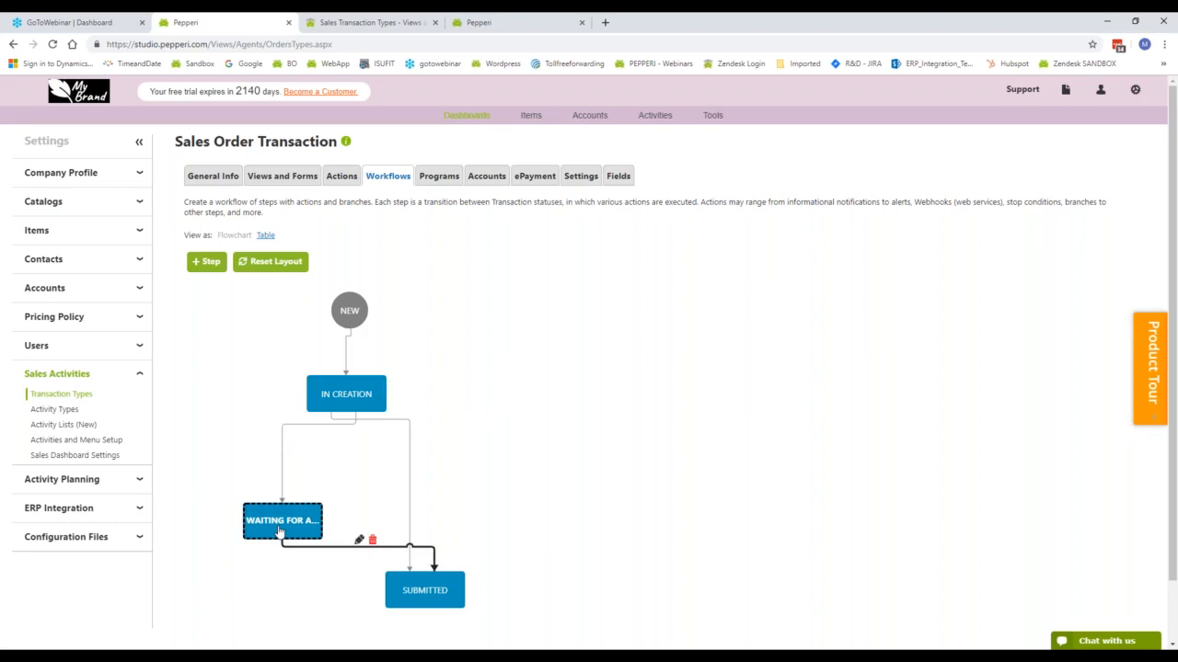
left_click(358, 397)
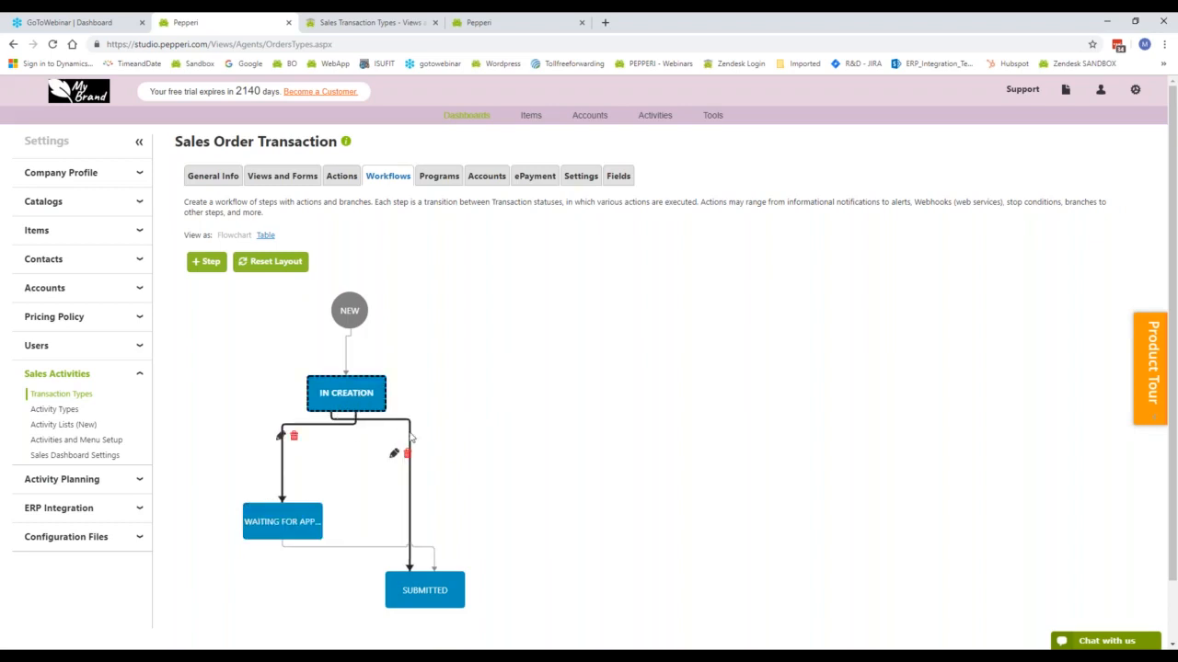
left_click(434, 600)
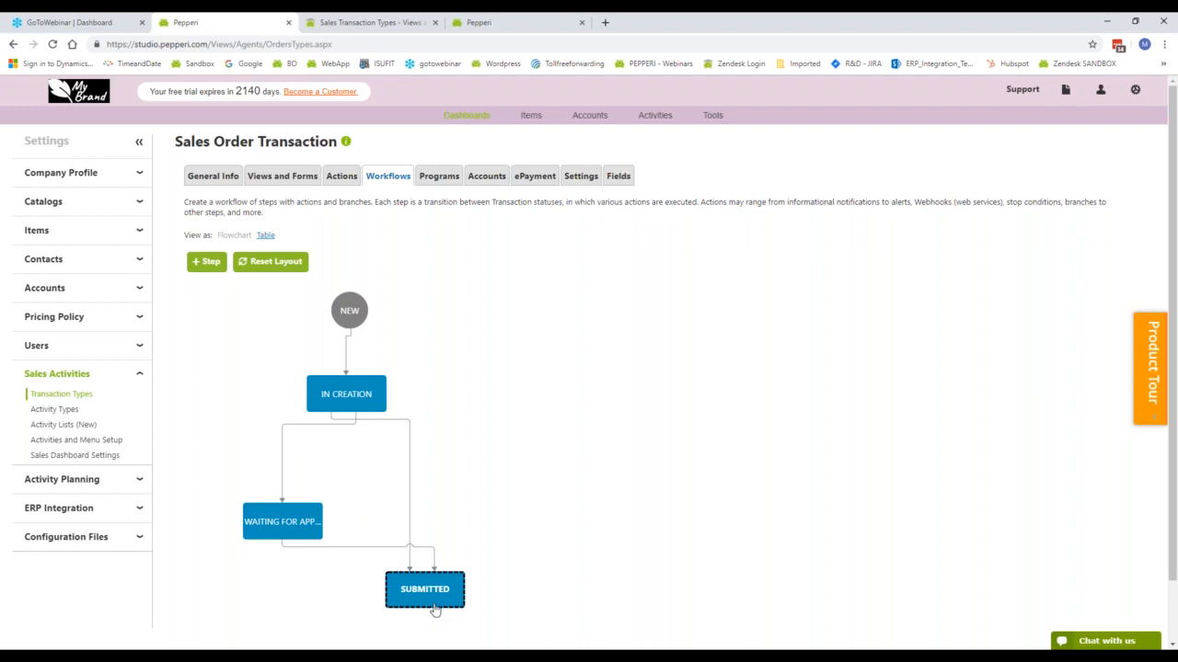
left_click(296, 530)
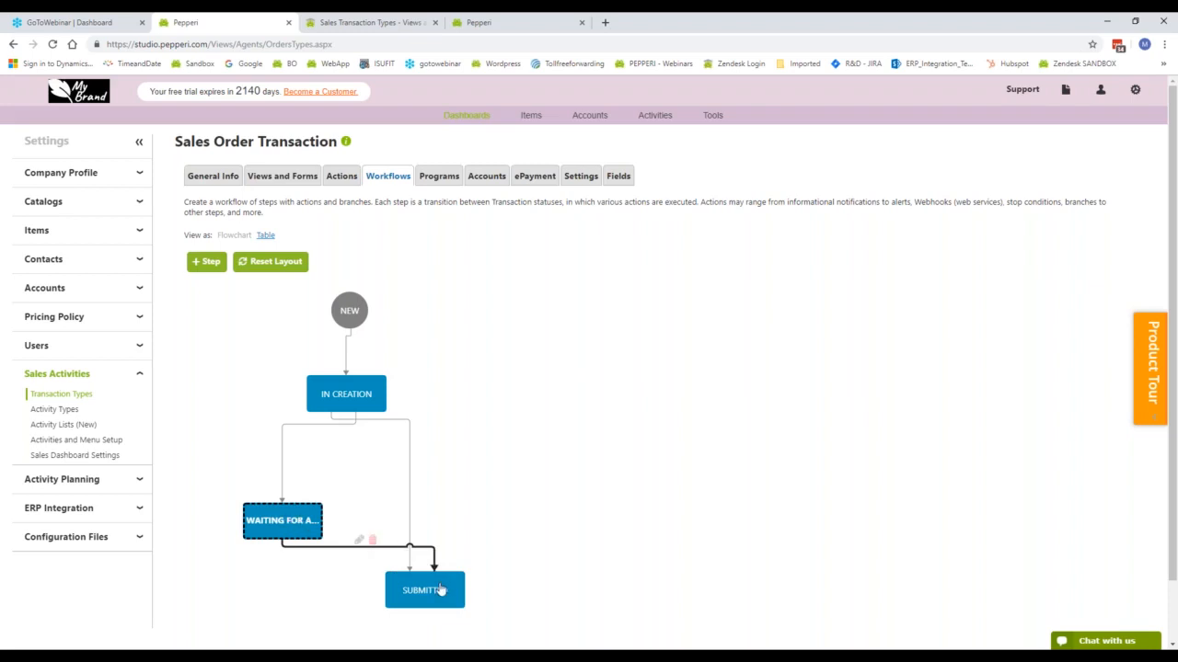
left_click(368, 403)
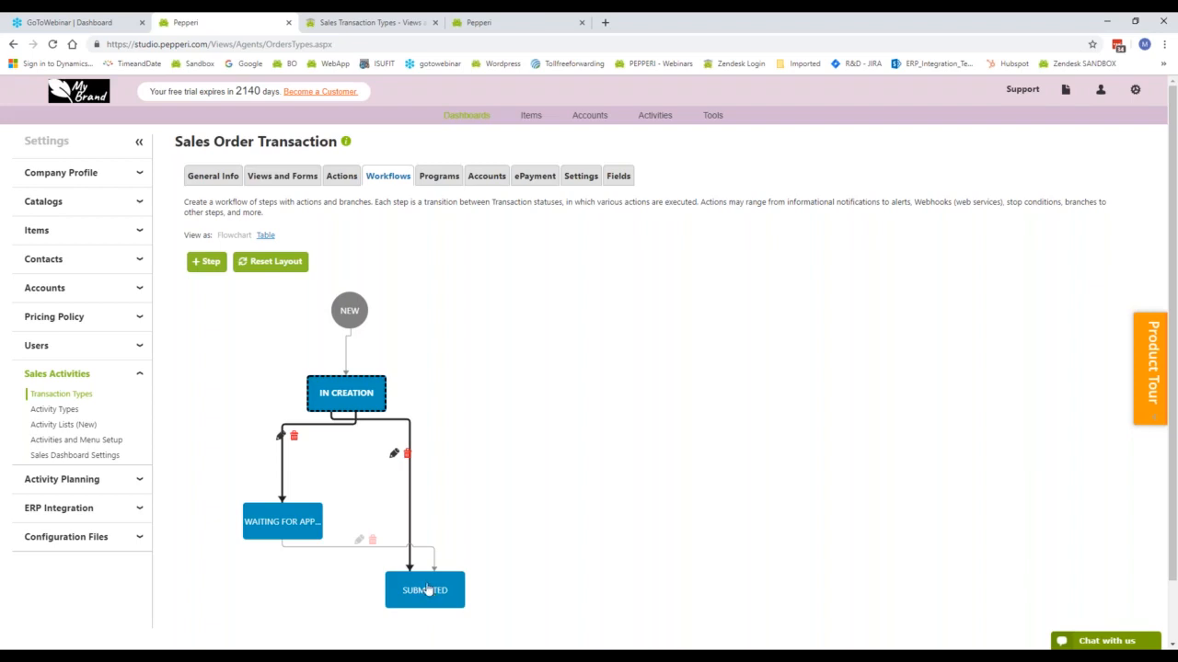
left_click(459, 495)
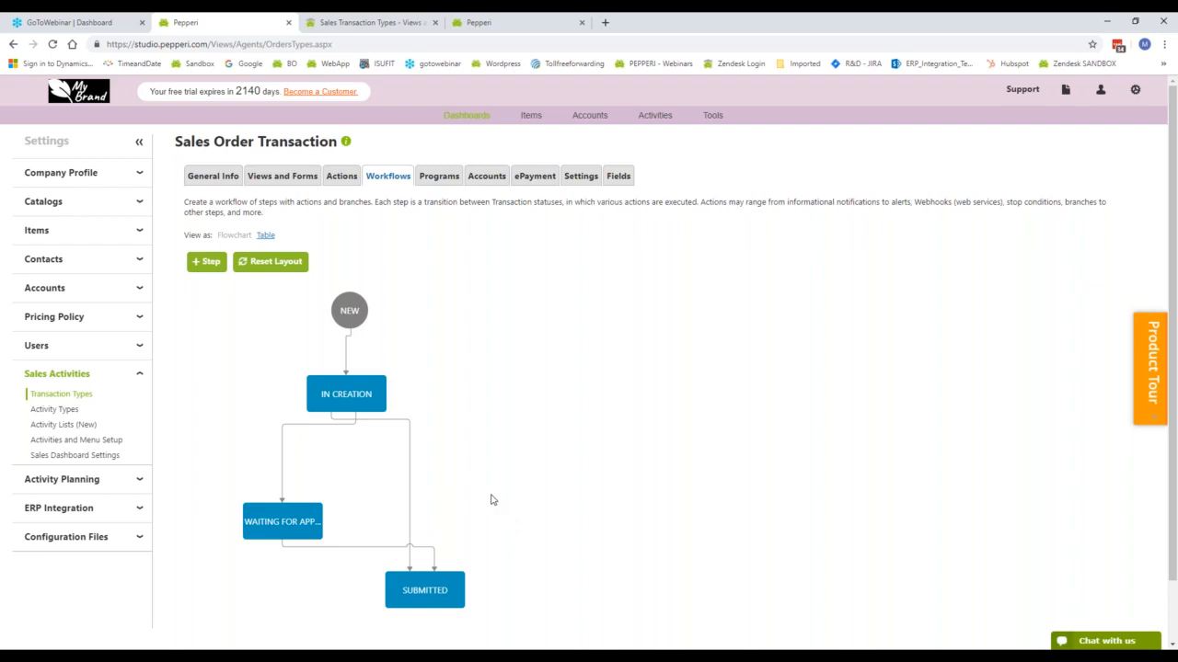
Switch the workflow to table view and add the Sales Manager profile in the profile management
left_click(265, 236)
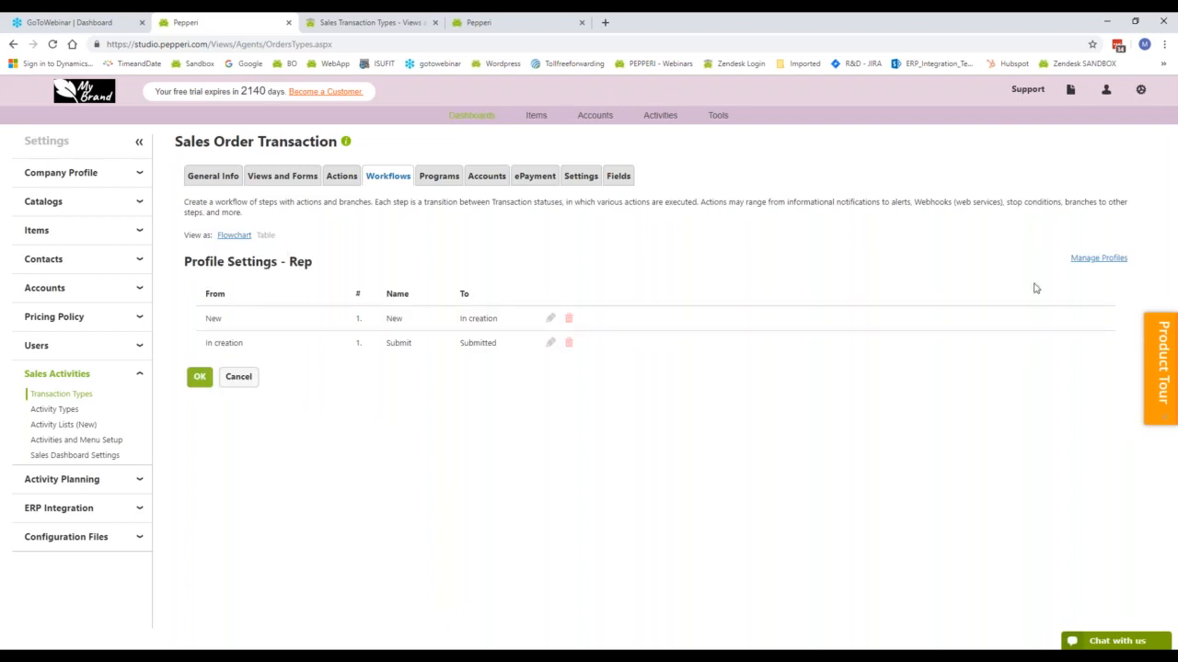
left_click(1095, 261)
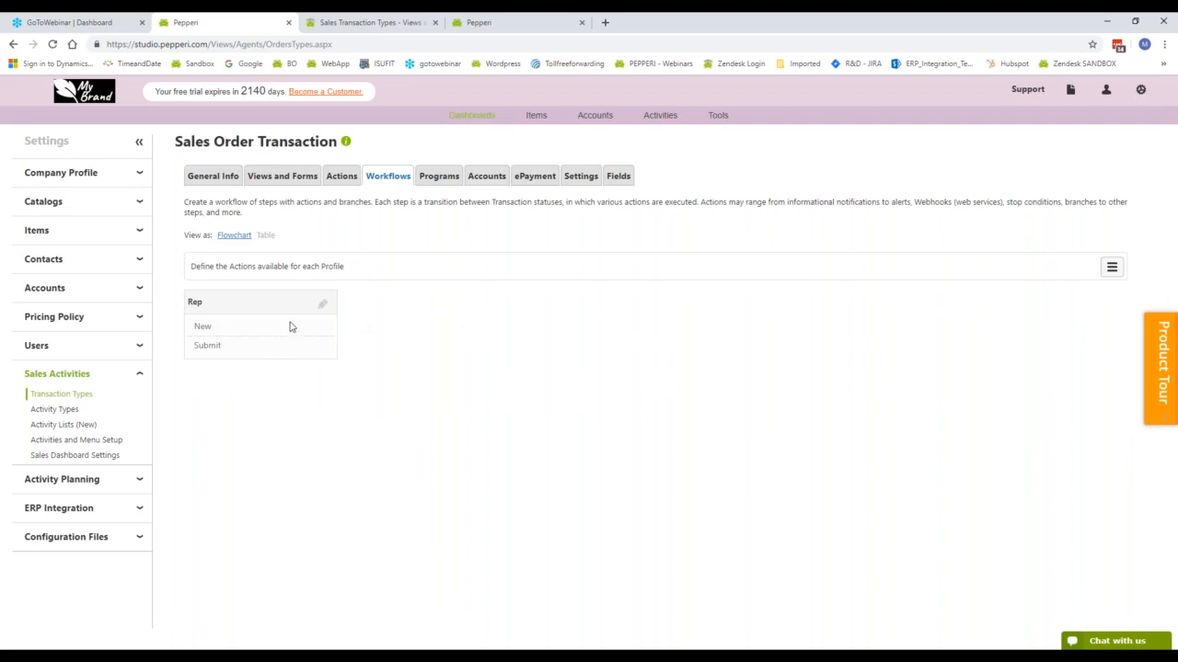
left_click(1111, 267)
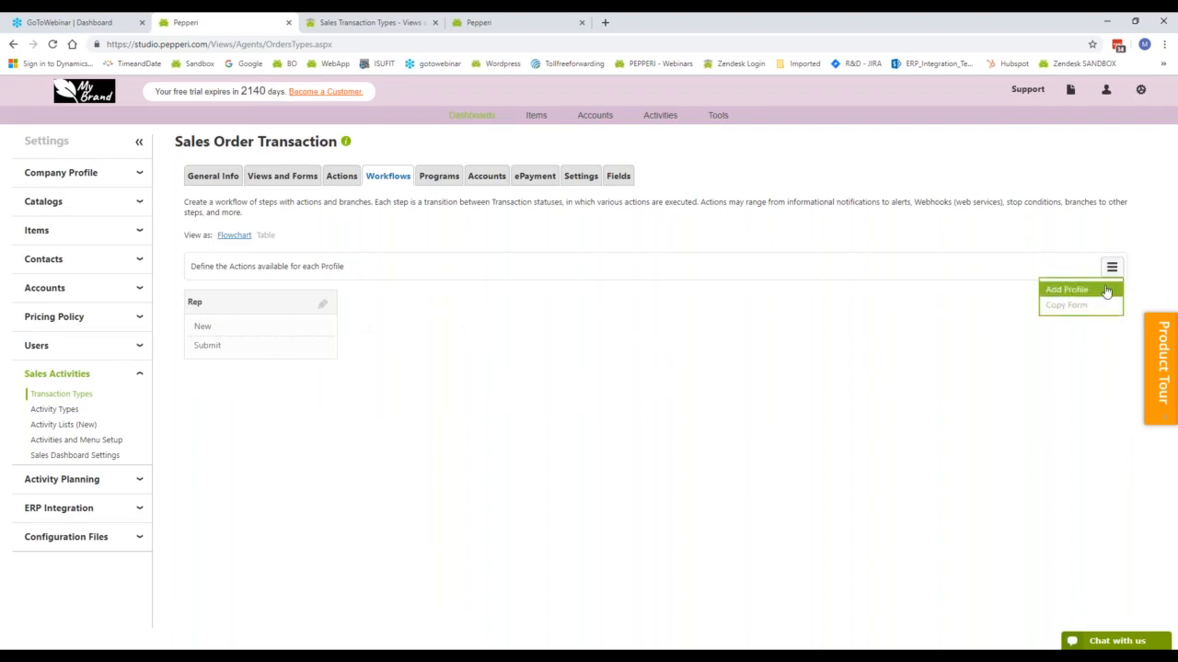
left_click(1107, 291)
left_click(568, 372)
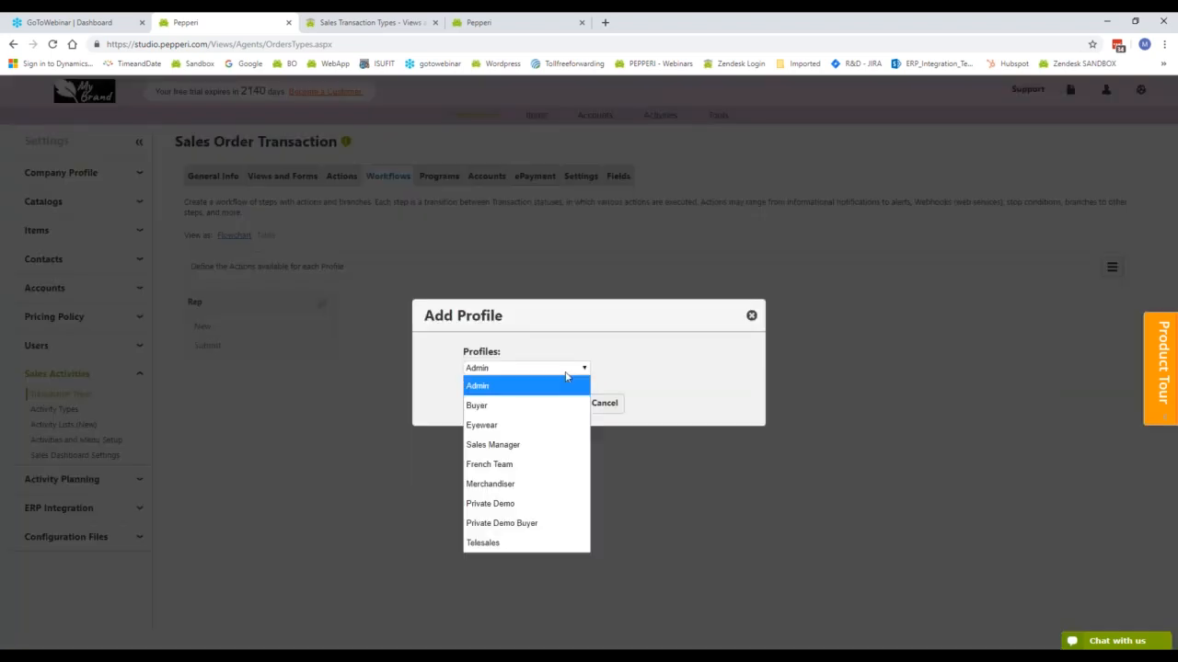
left_click(536, 446)
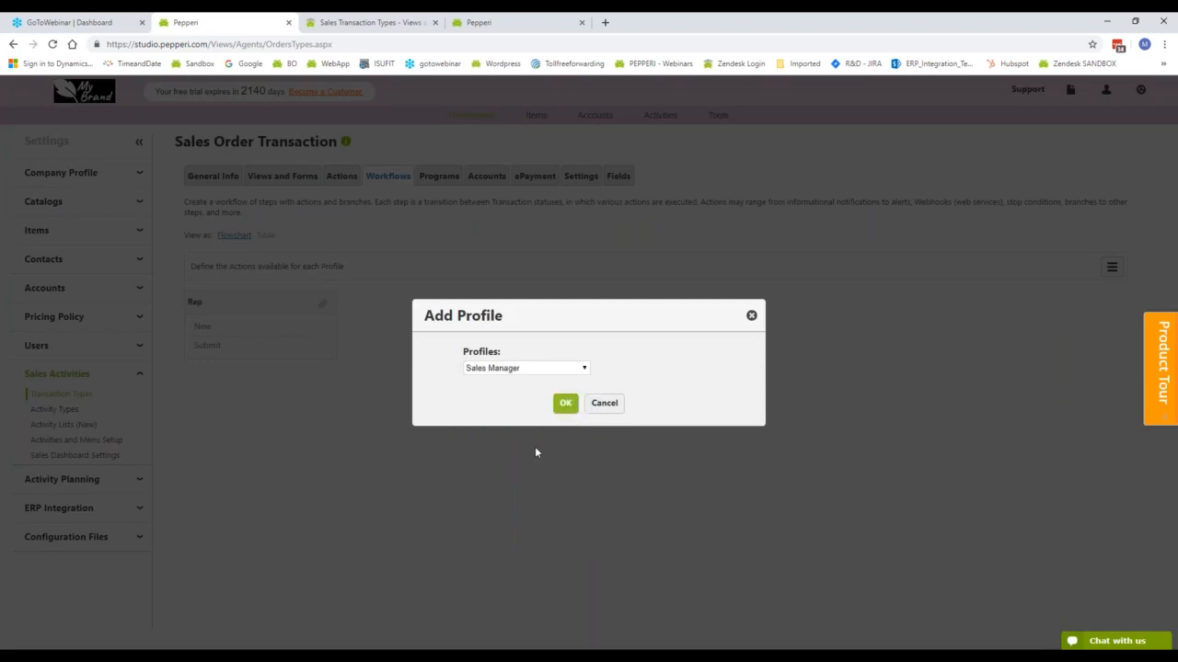
left_click(563, 404)
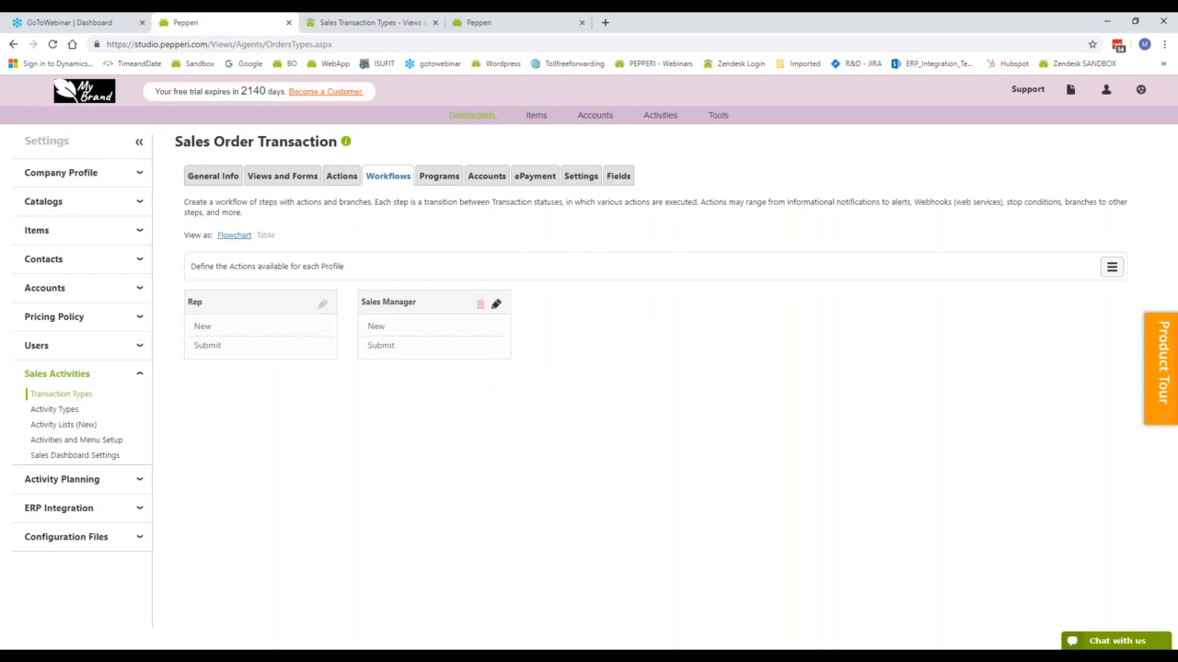
Check the Sales Manager's workflow transitions, leave them without changes, and save the workflow from the flowchart view
left_click(496, 303)
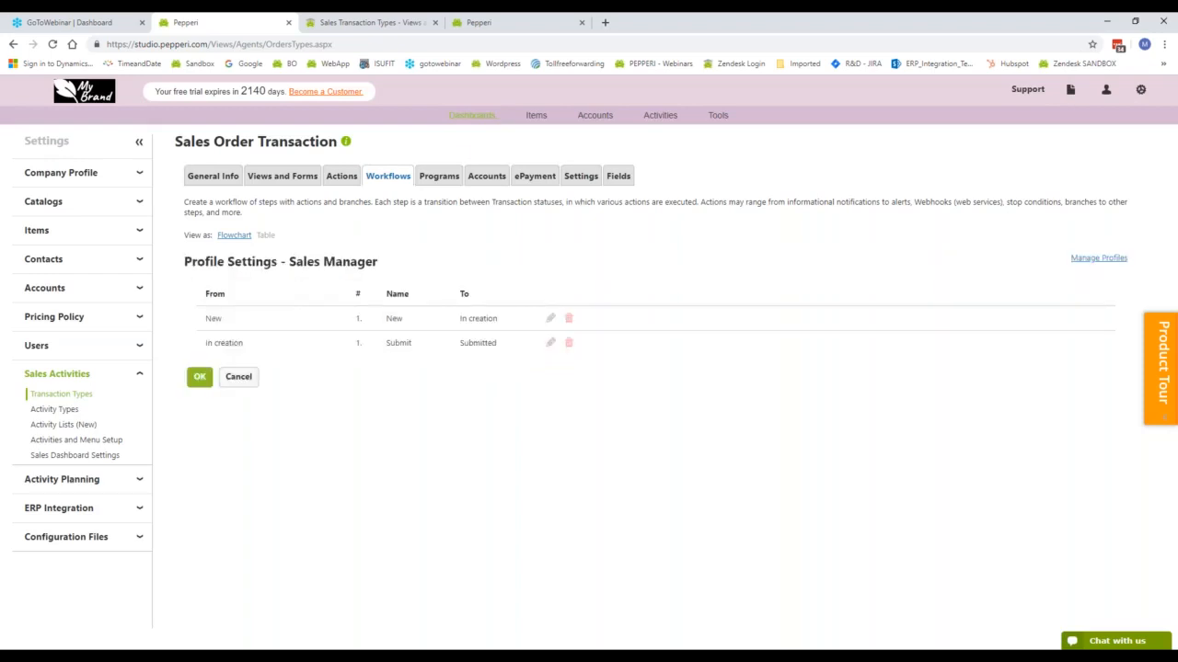
left_click(241, 377)
left_click(331, 396)
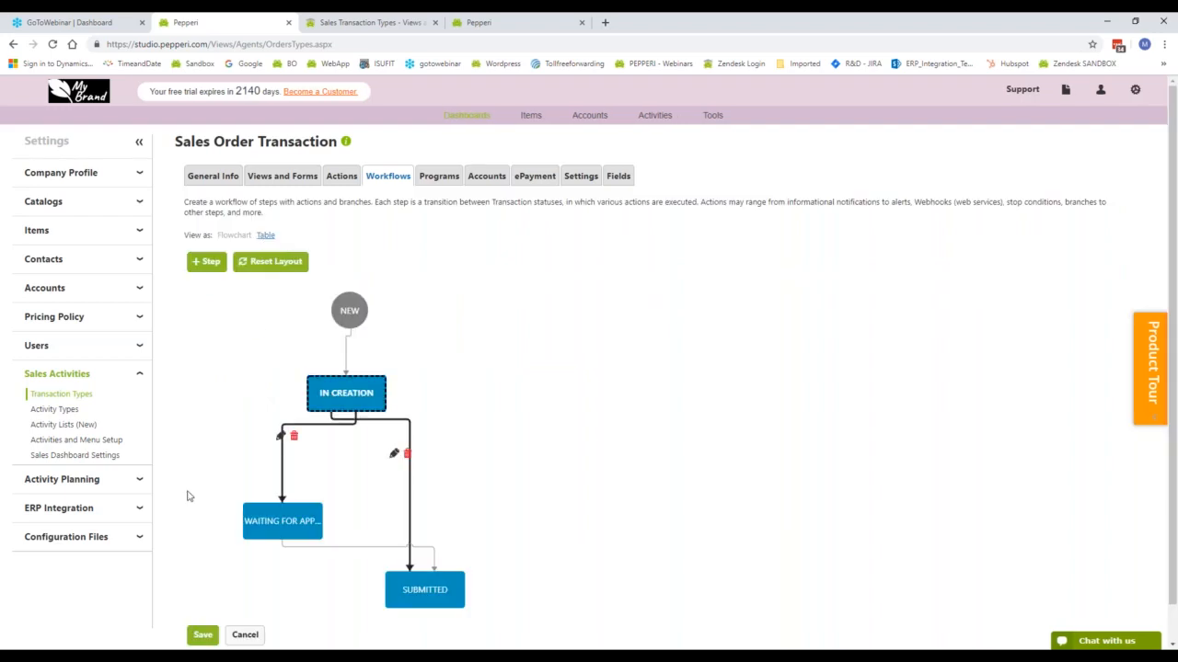
left_click(201, 635)
left_click(449, 425)
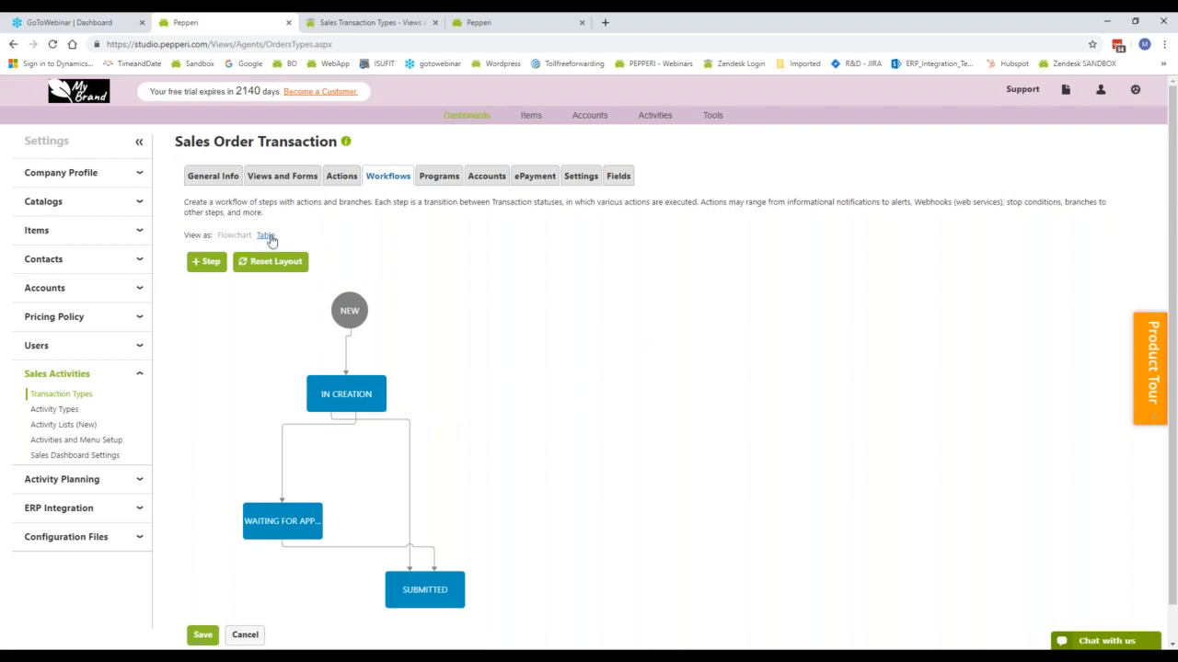
Review the transitions leaving New, In Creation and Waiting for Approval in the workflow flowchart
left_click(344, 309)
left_click(362, 399)
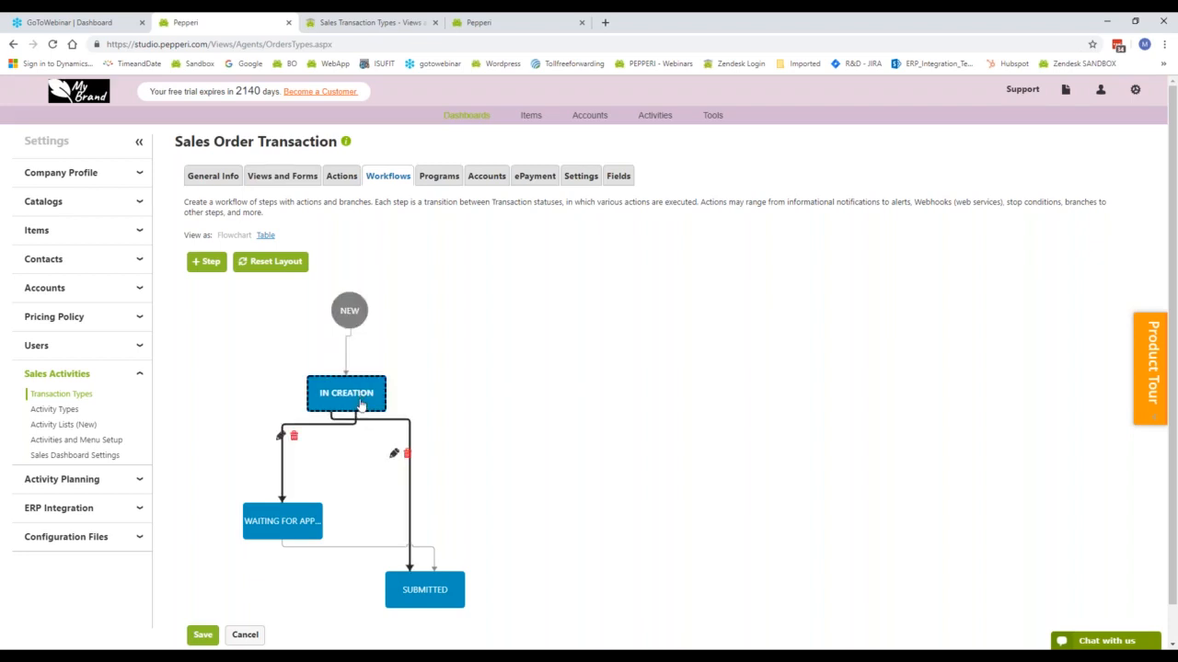
left_click(280, 532)
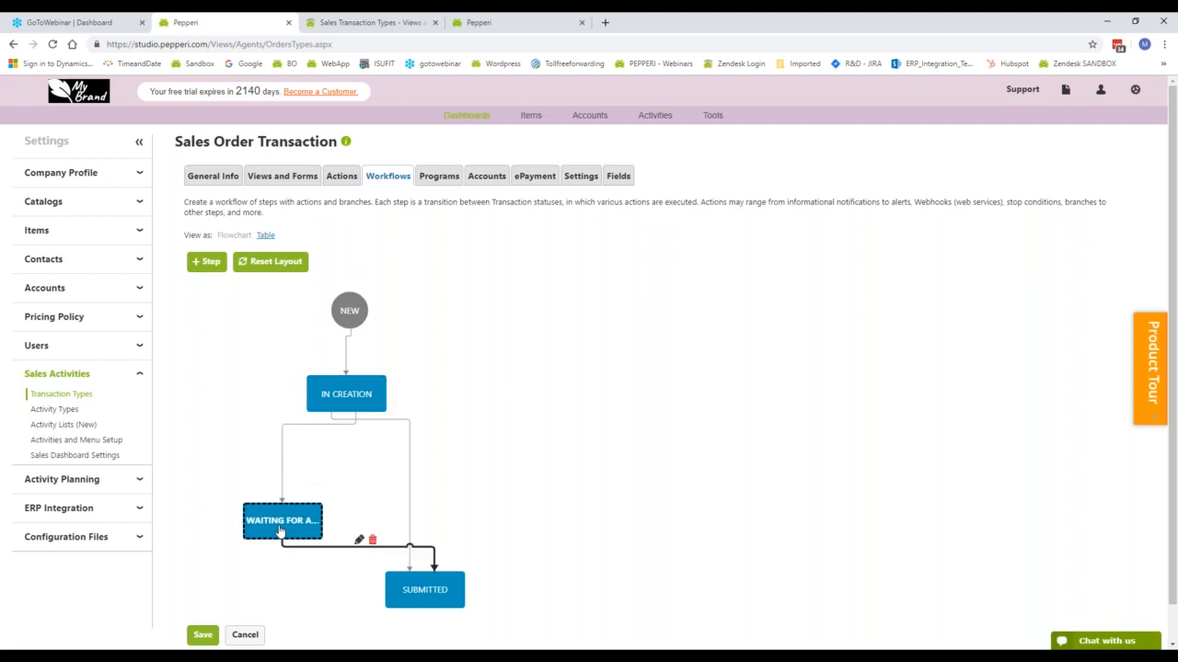
Delete the transition from Waiting for Approval to Submitted in the workflow flowchart
left_click(360, 398)
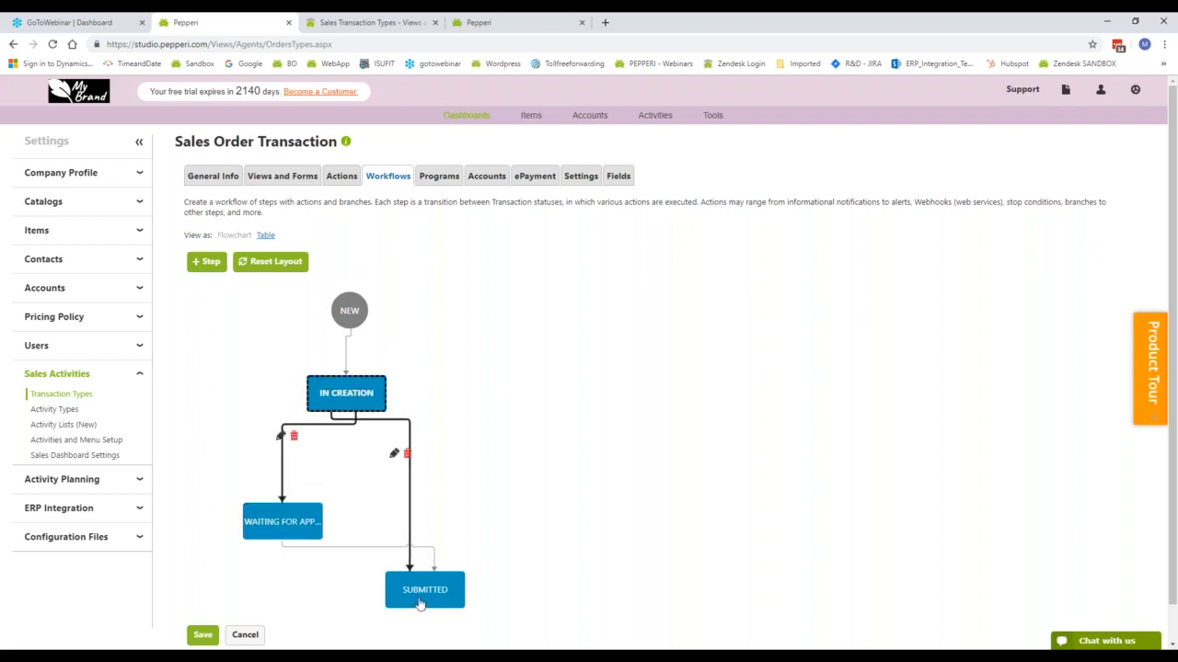
left_click(365, 483)
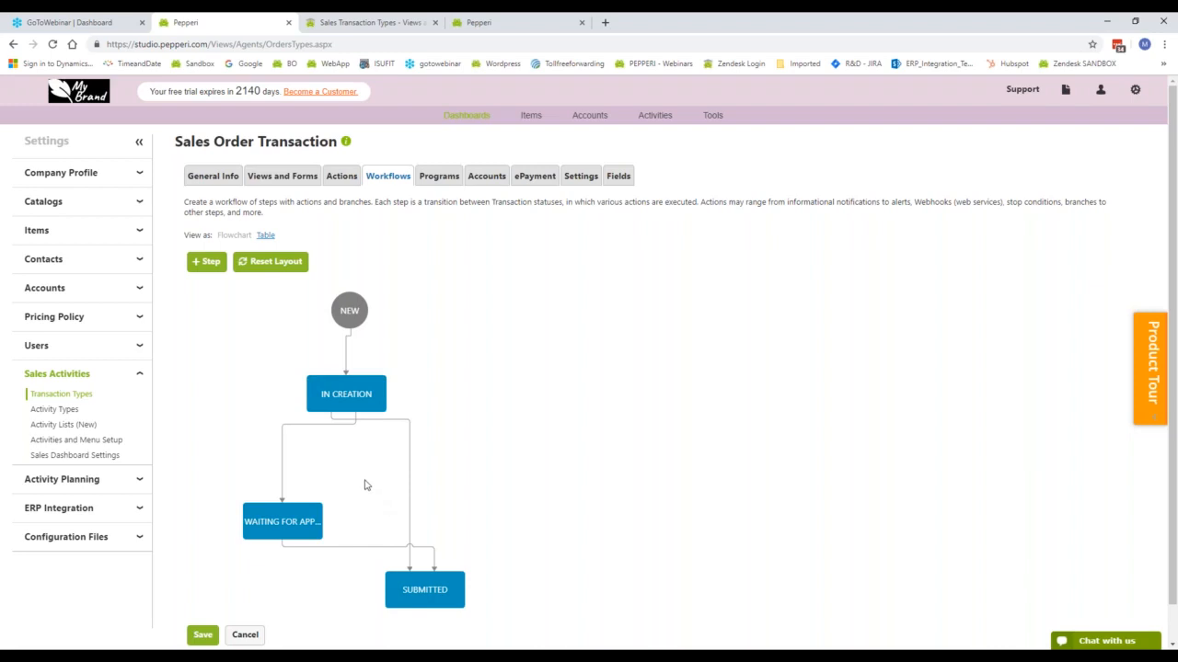
left_click(299, 535)
left_click(372, 540)
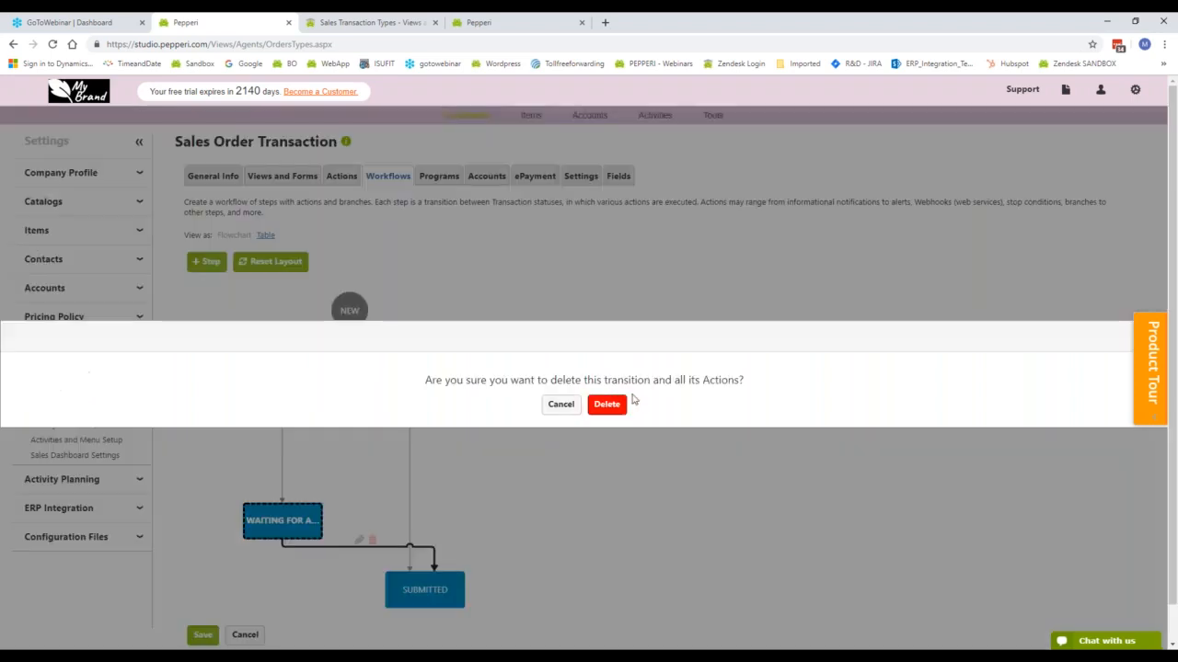
left_click(622, 410)
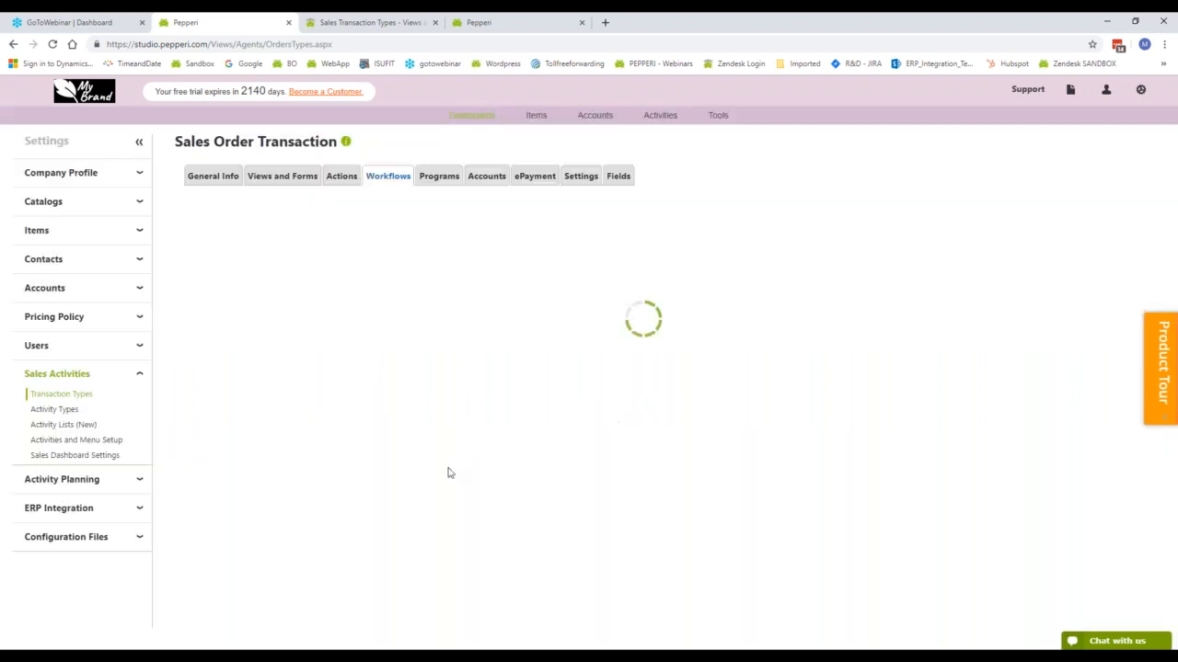
Delete the transition from In Creation to Waiting for Approval and reset the flowchart layout
left_click(297, 528)
left_click(378, 395)
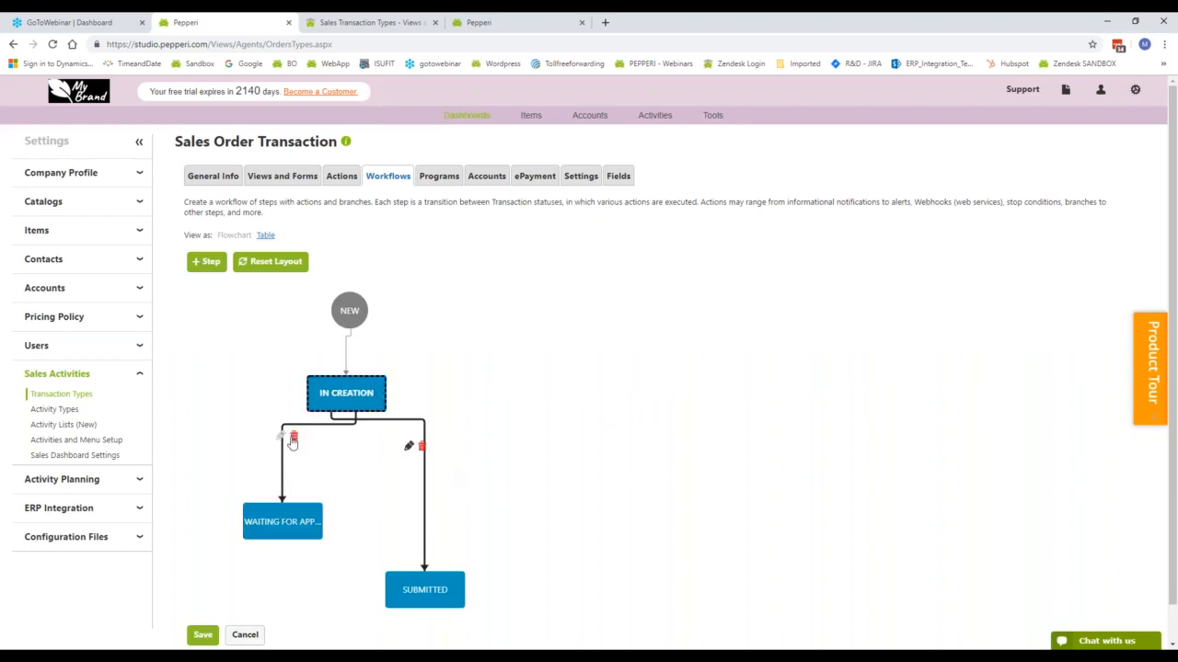
left_click(294, 436)
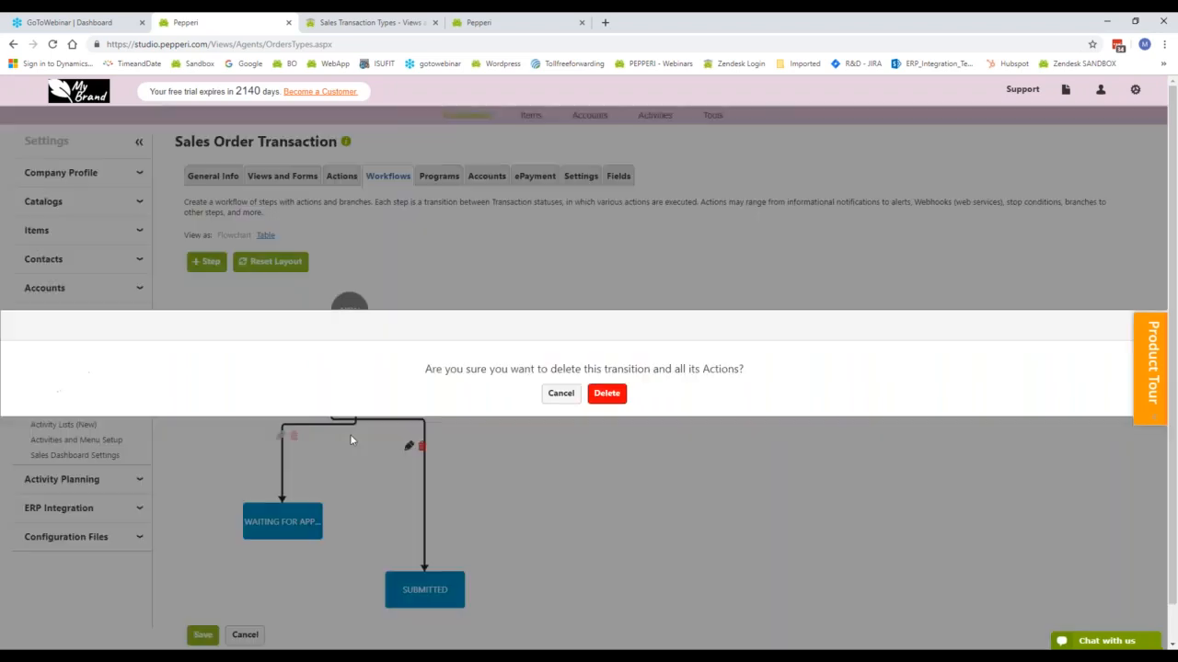
left_click(606, 394)
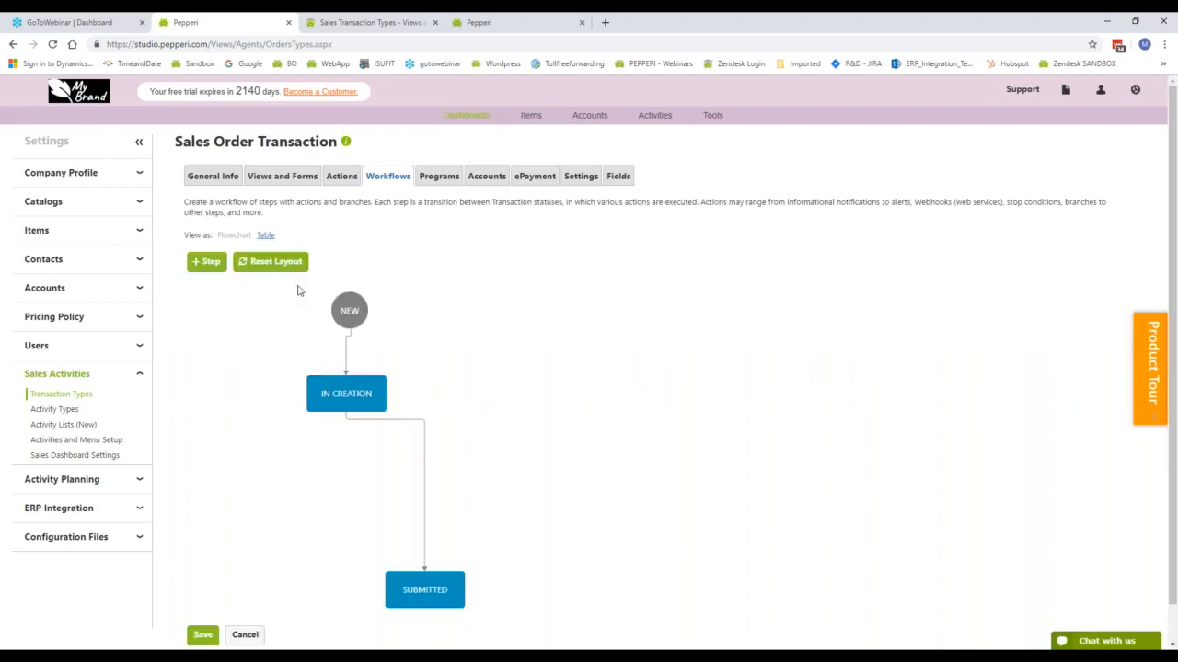
left_click(292, 263)
left_click(301, 446)
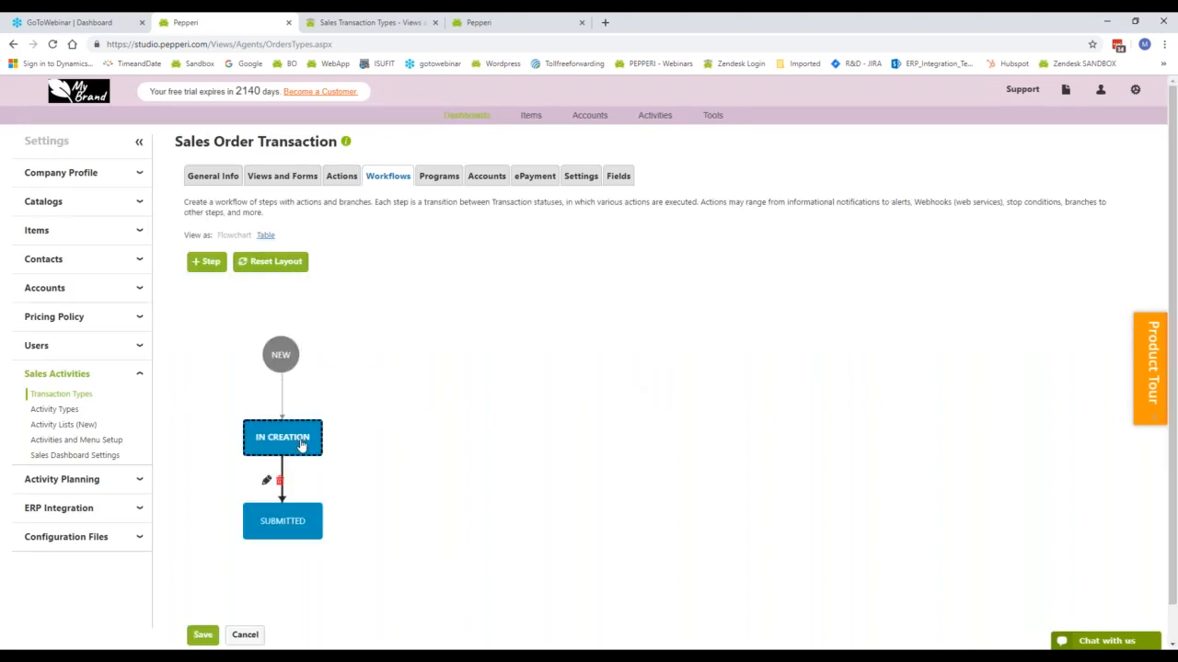
left_click(280, 359)
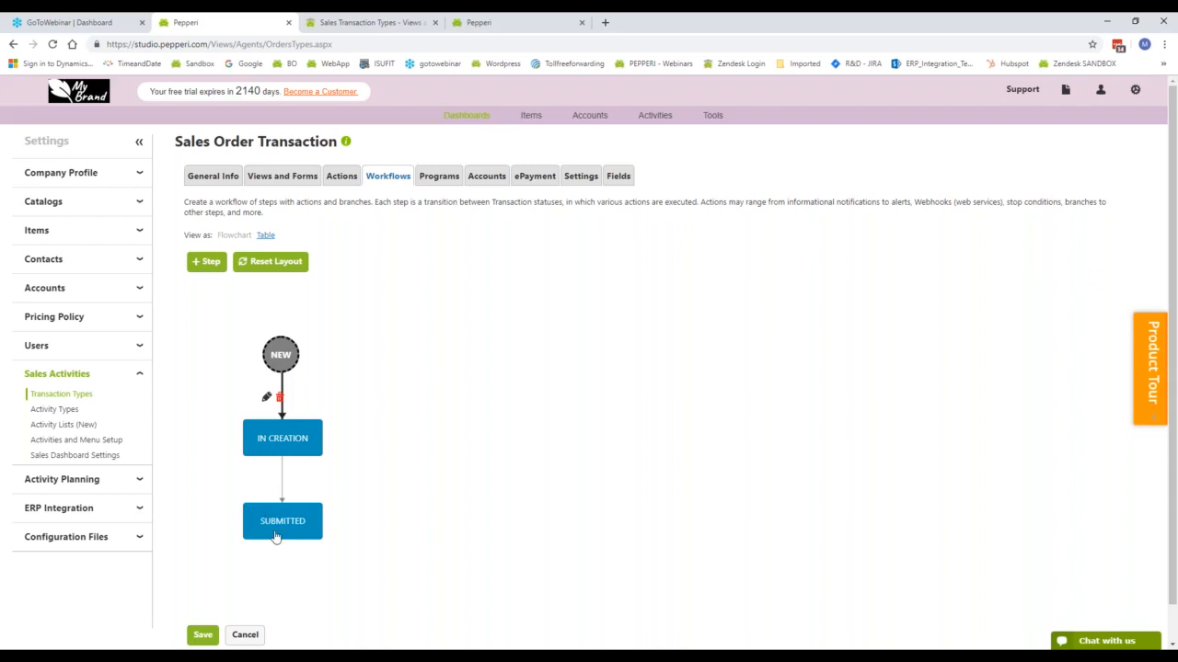
Switch to the mirrored tablet in AirServer, open a Sales Order for the account to view its catalog, and return to the workflow in Chrome
key("alt+Tab")
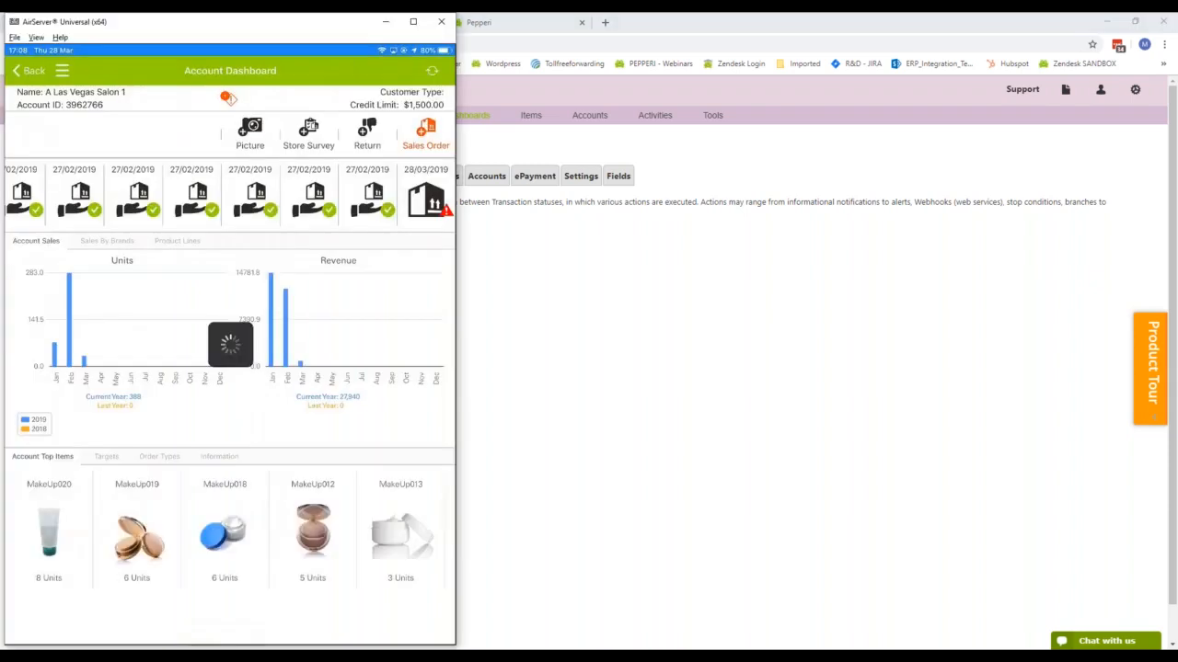
left_click(426, 135)
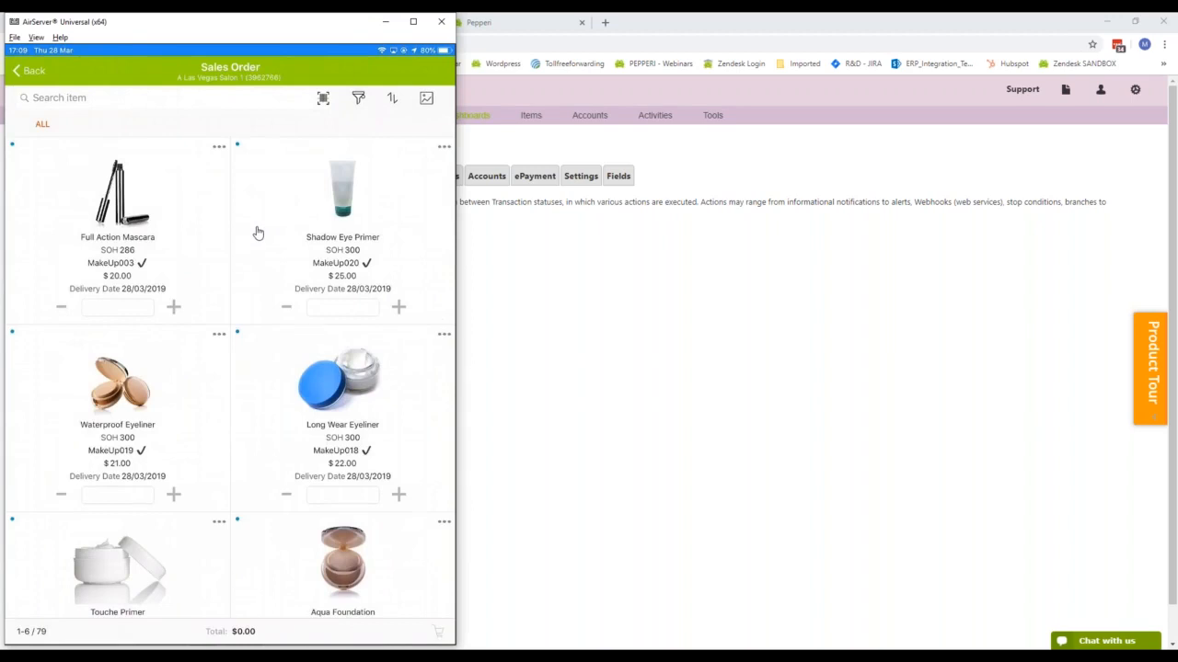
left_click(259, 233)
key("alt+Tab")
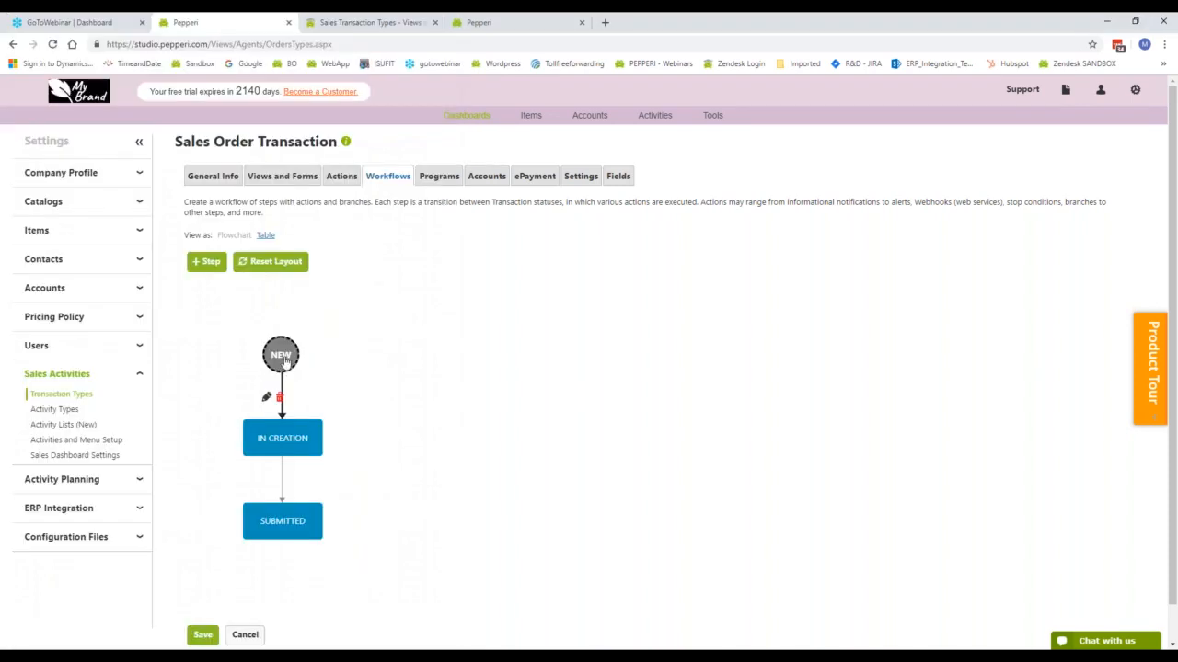
Add a Stop Condition action with the Credit Limit rule to the transition from New to In Creation
left_click(266, 399)
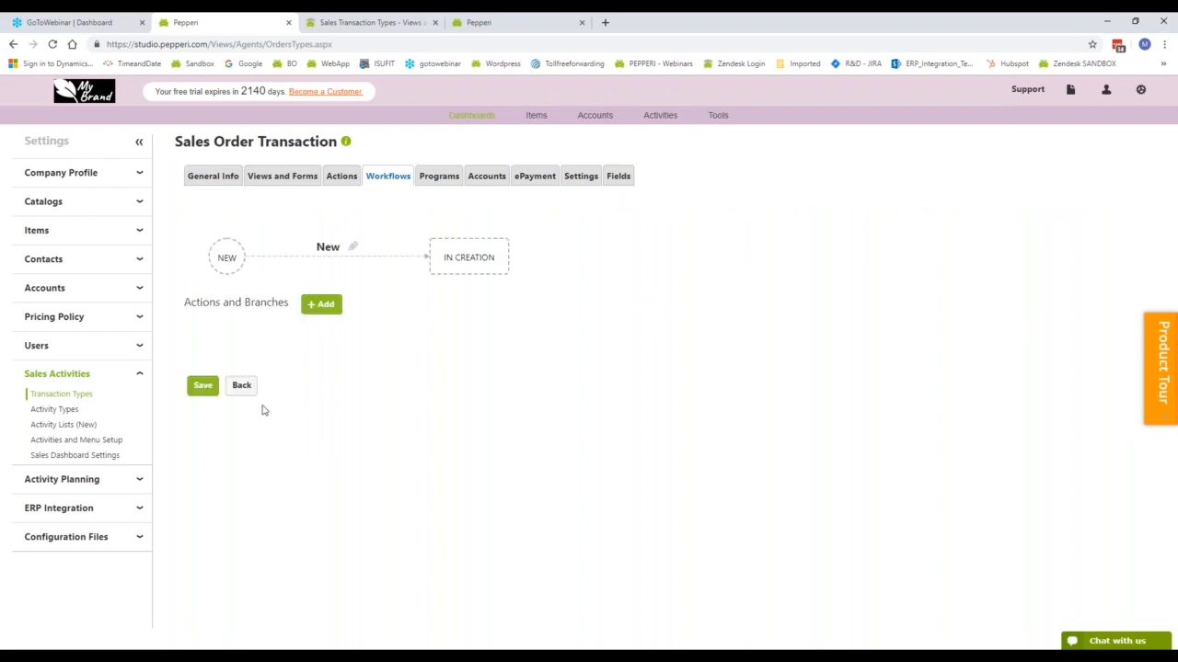
left_click(327, 304)
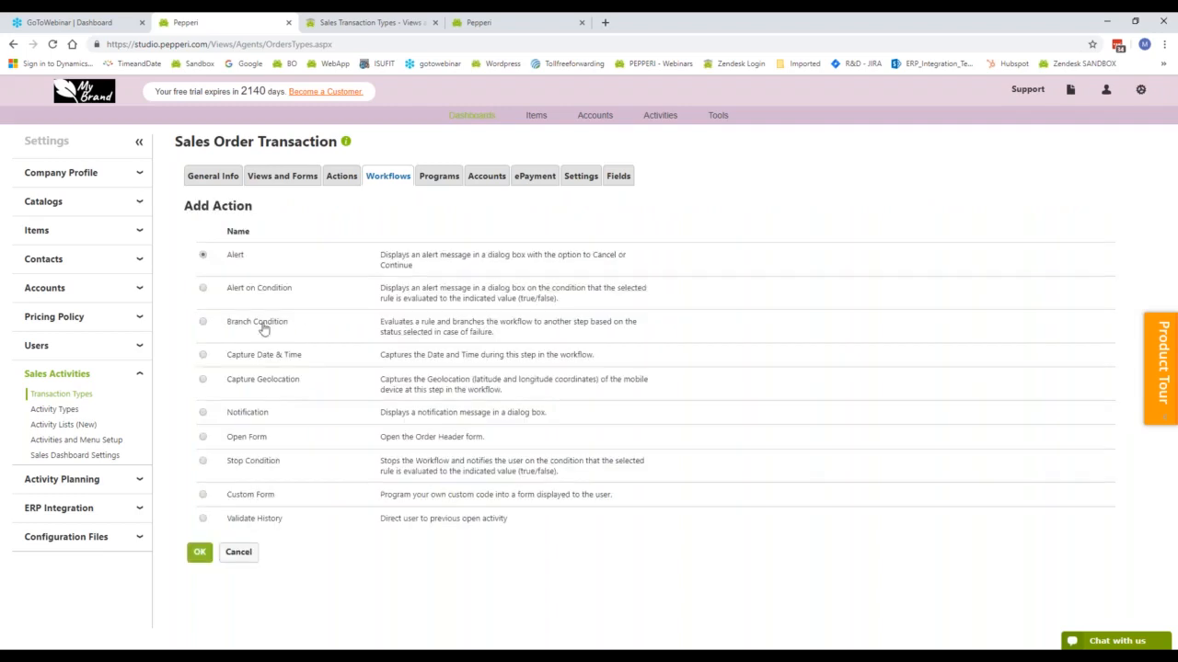
left_click(204, 463)
left_click(198, 555)
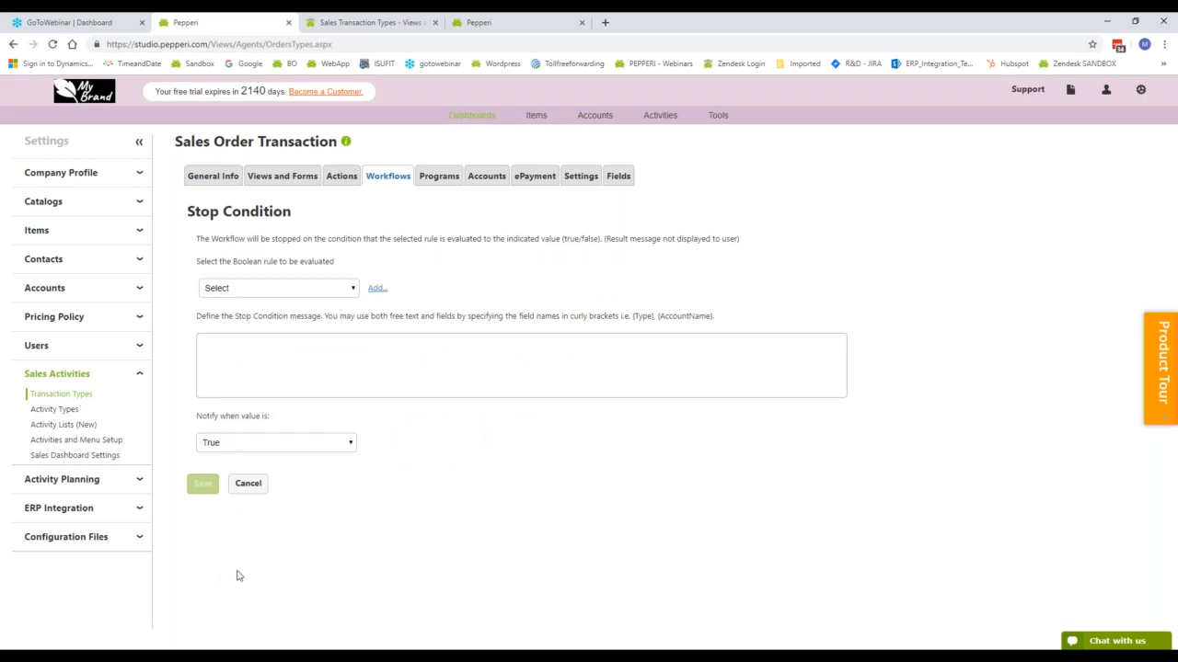
left_click(324, 289)
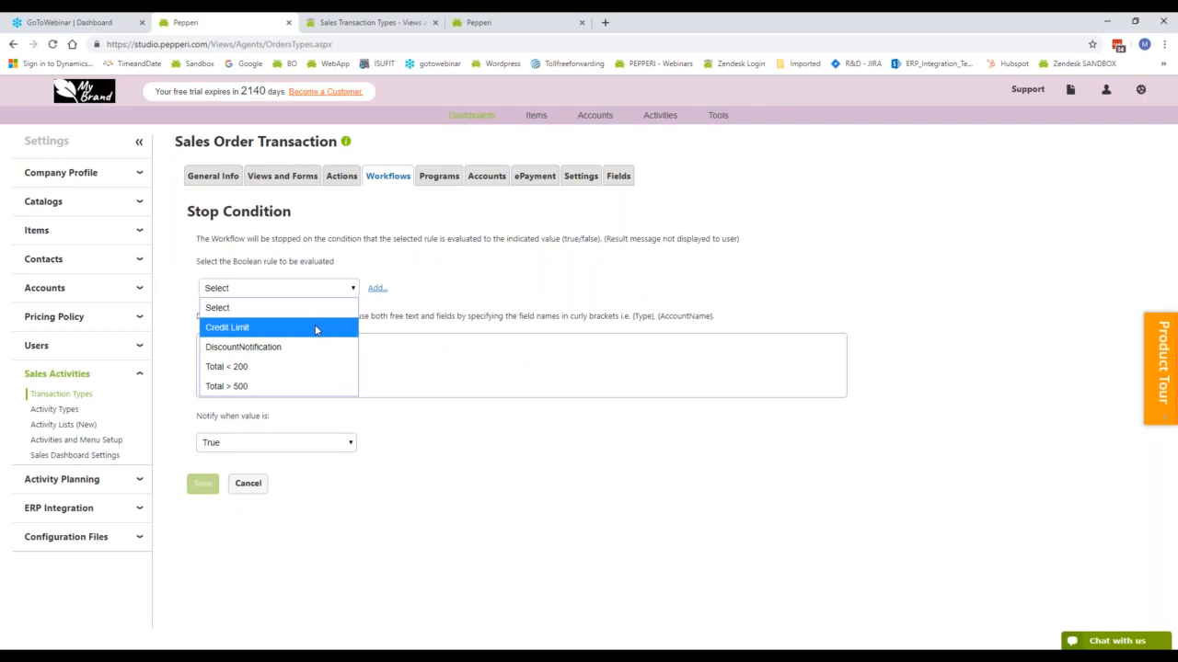
left_click(316, 328)
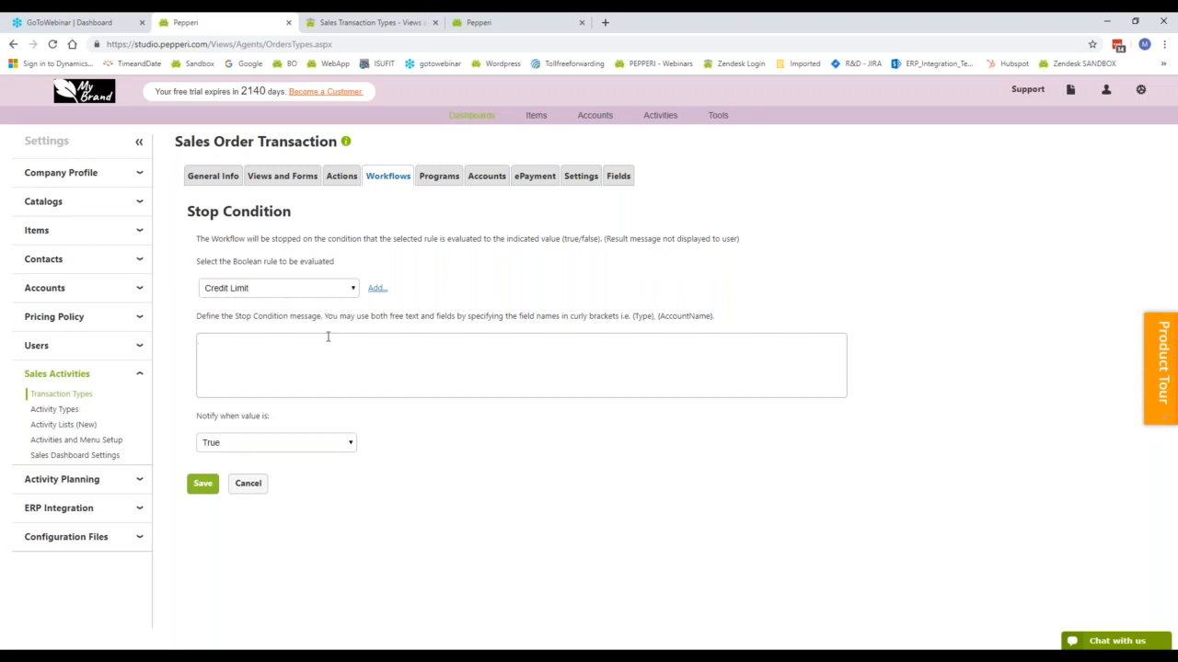
Enter the message "Hi {AccountName} please note that you are using your credit limit and you cannot place an order at this time. Pelase contact our finance dept"
type("Hi {AccountName} please note that you are using yo")
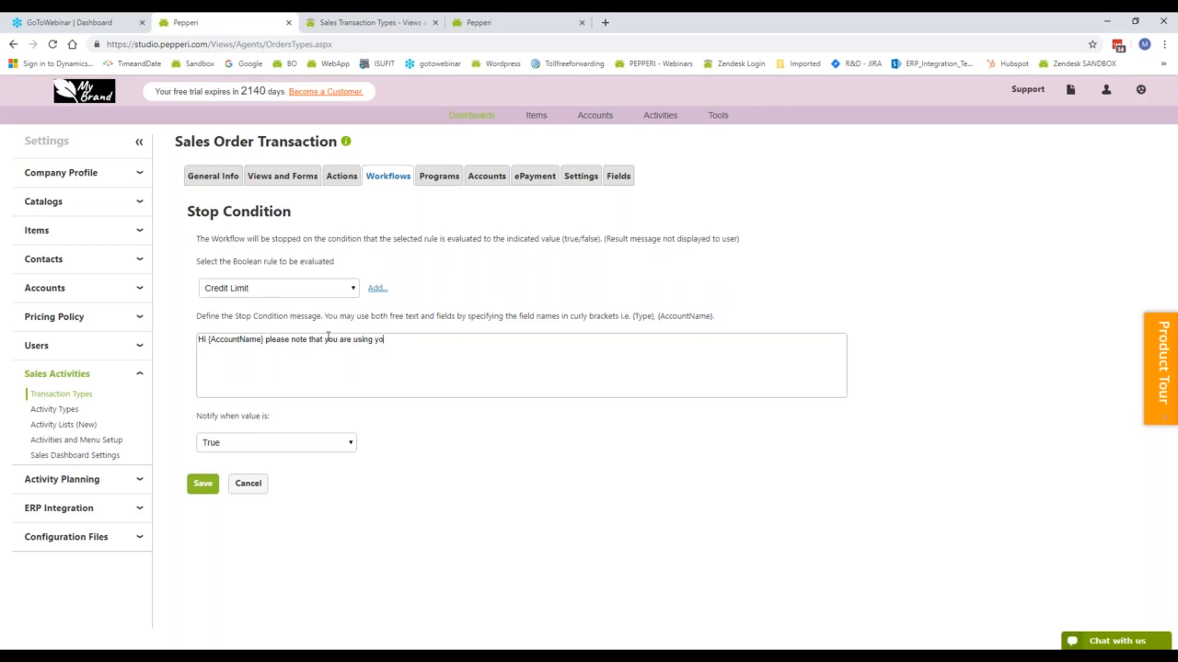
type("ur credit limit and you cannot place an o")
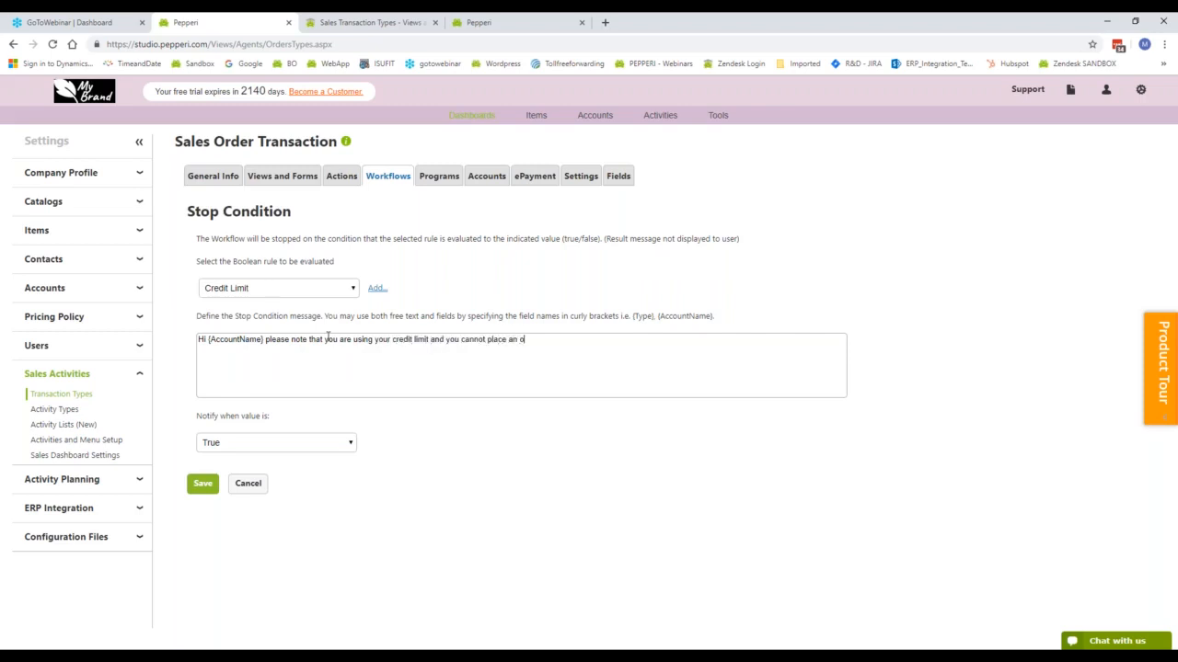
type("rder at this time. Pelase contact our f")
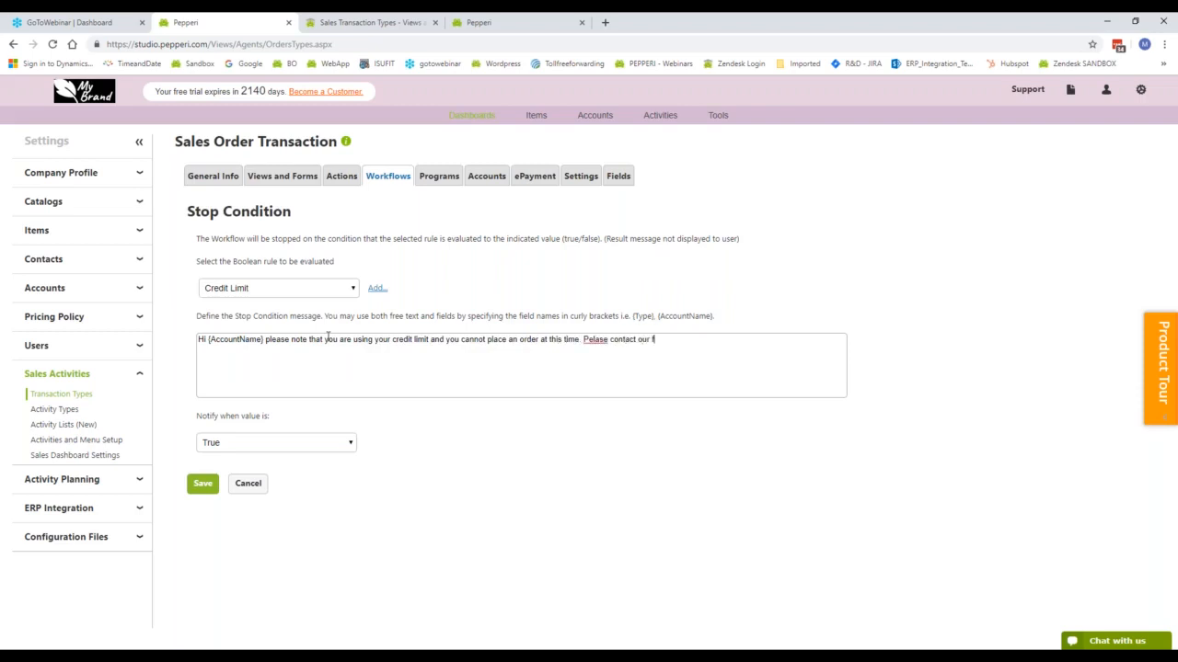
type("inance dept")
Keep the notification value at True, and save the stop condition, the transition and the workflow
left_click(312, 448)
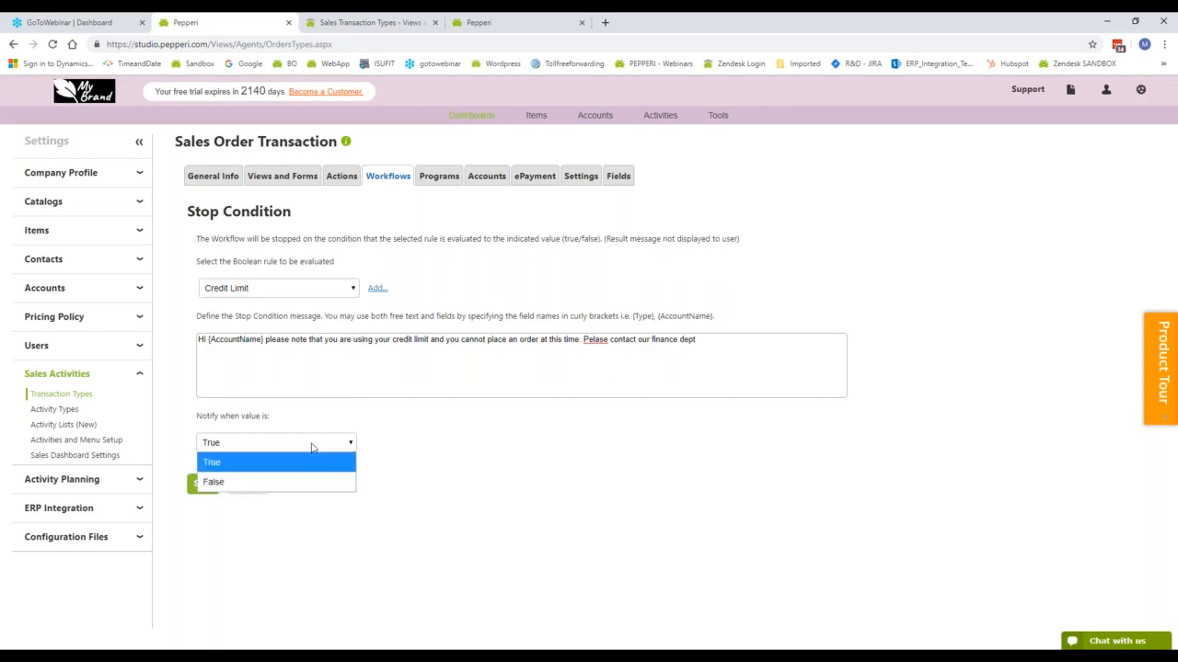
left_click(312, 447)
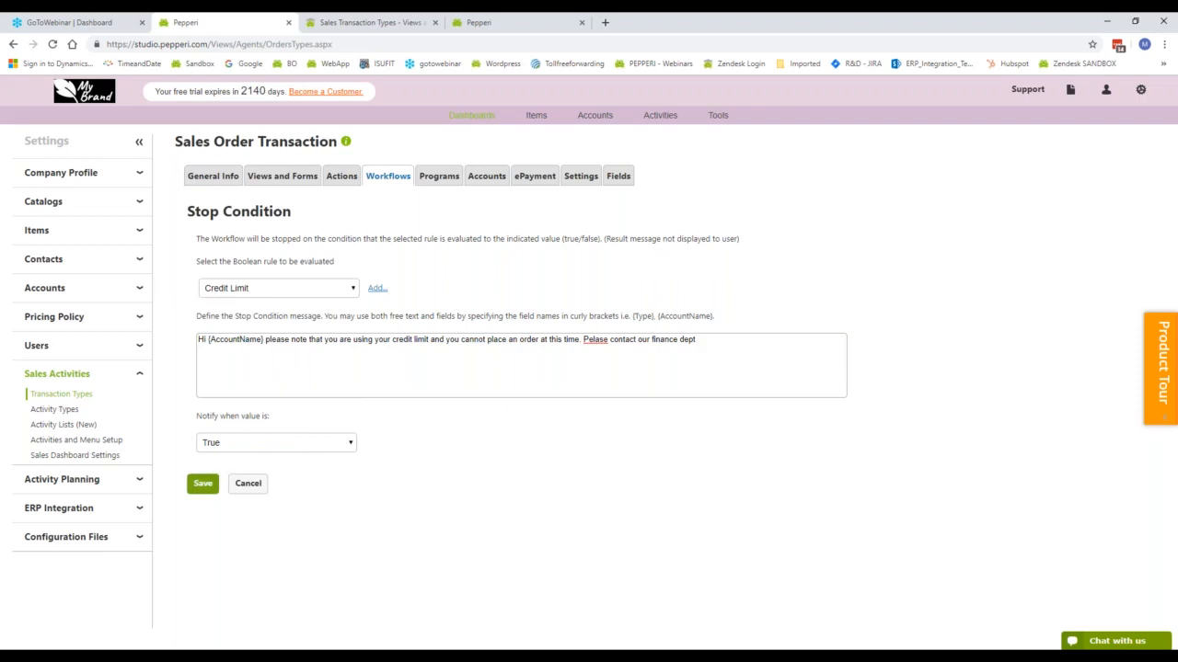
left_click(203, 483)
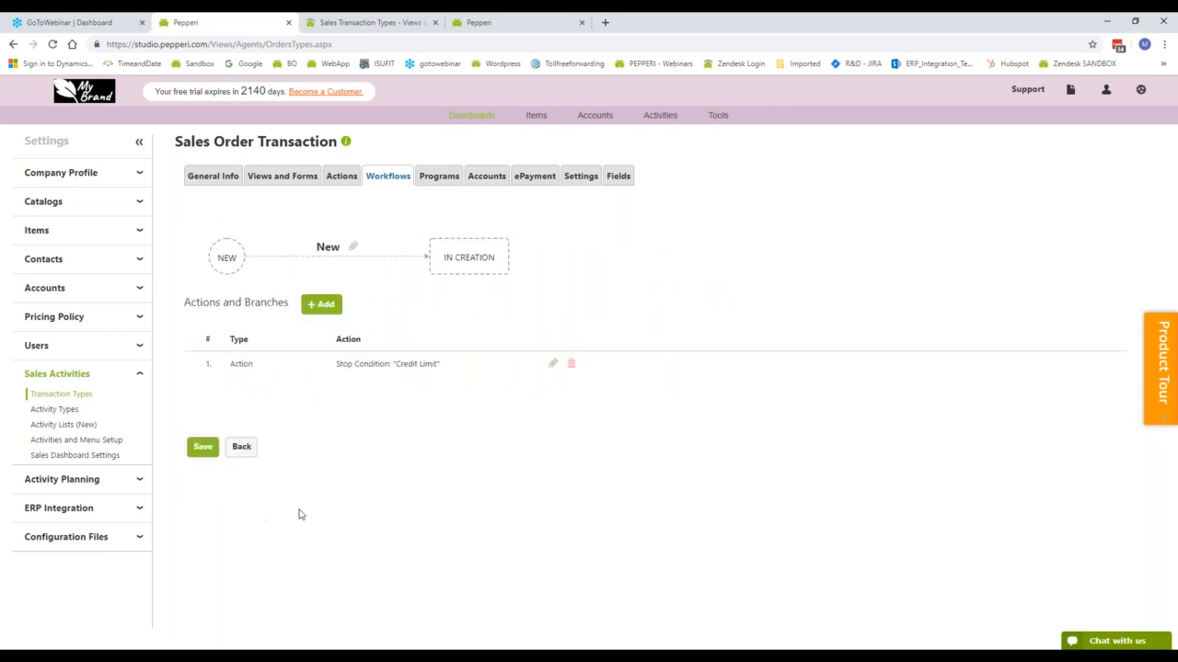
left_click(203, 448)
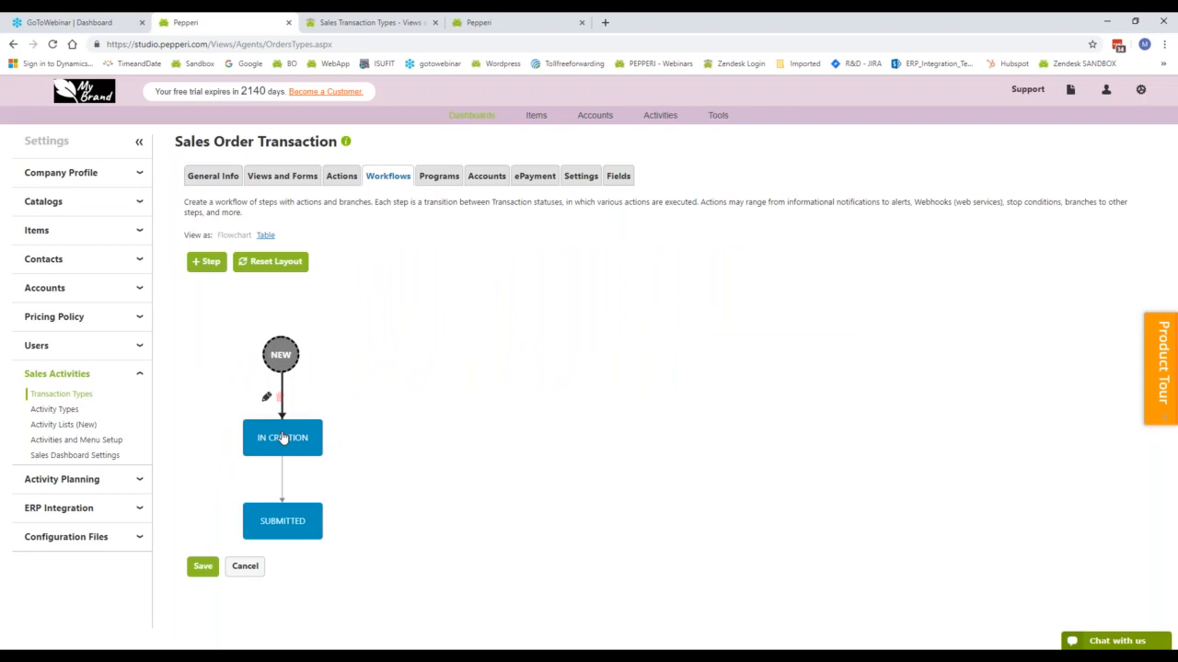
left_click(203, 566)
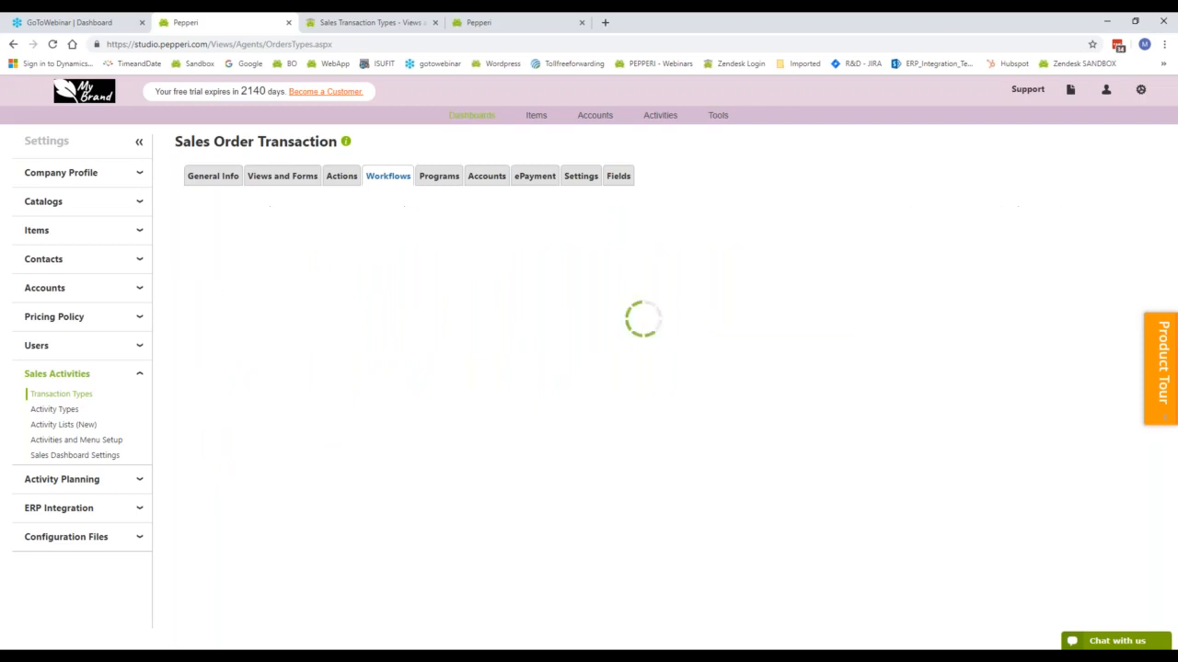
Switch to the mirrored tablet in AirServer and test a Sales Order for the account with 2 units of Long Wear Eyeliner
key("alt+Tab")
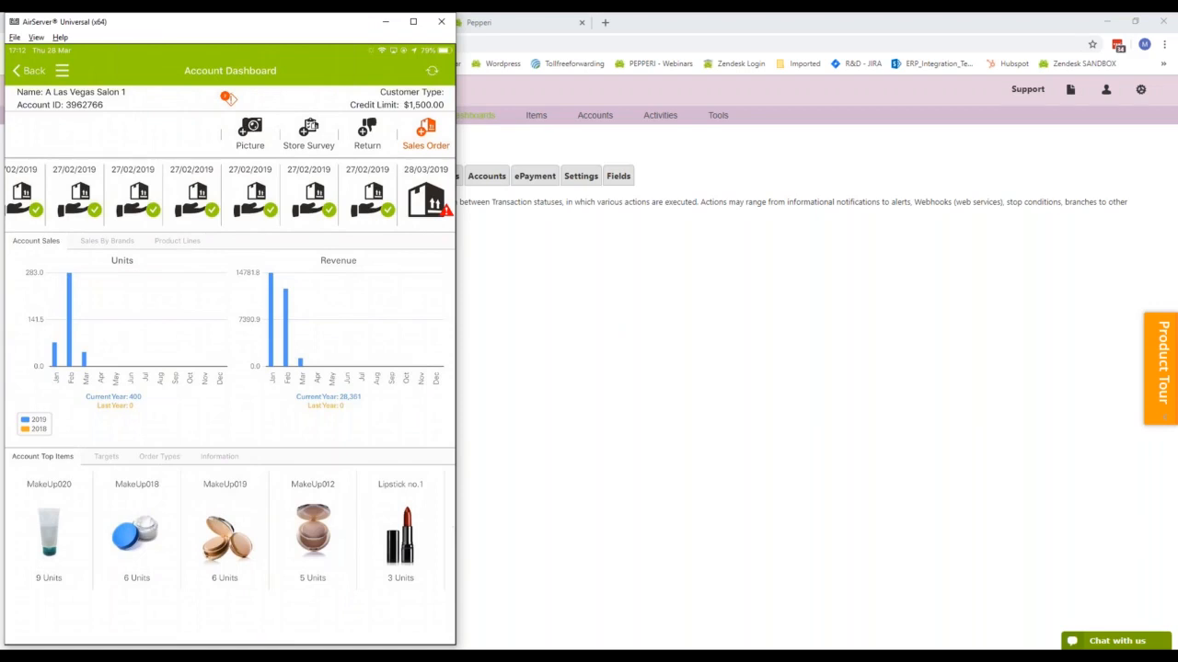
key("alt+Tab")
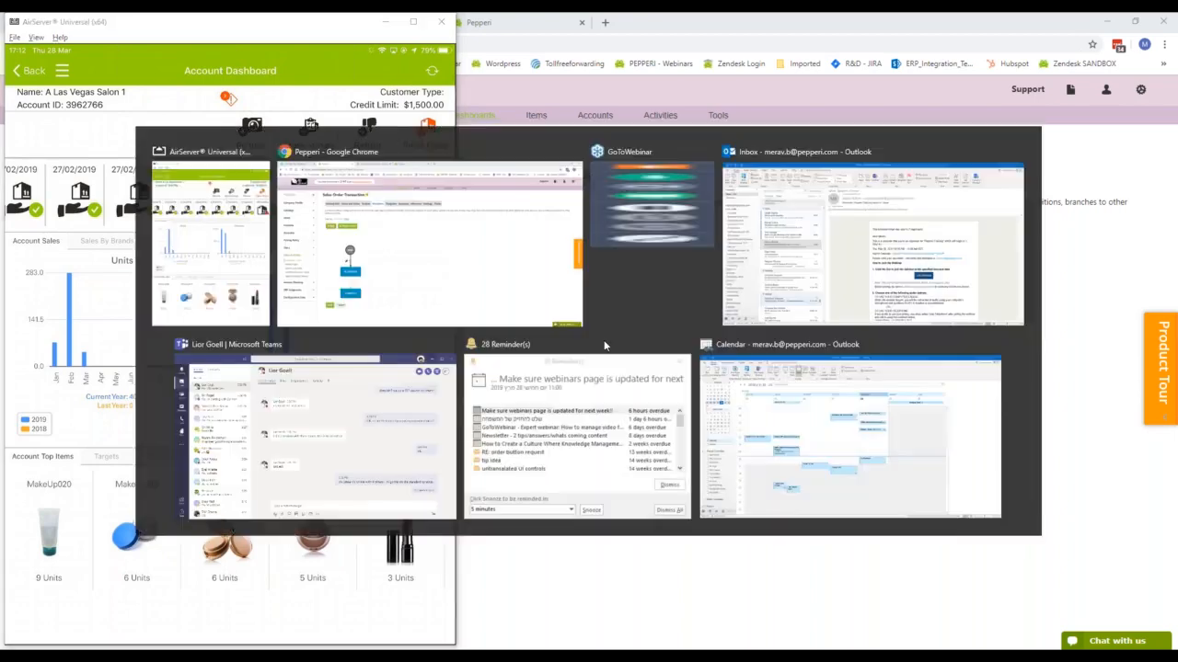
key("alt+Tab")
key("alt+Tab")
key("alt+Tab")
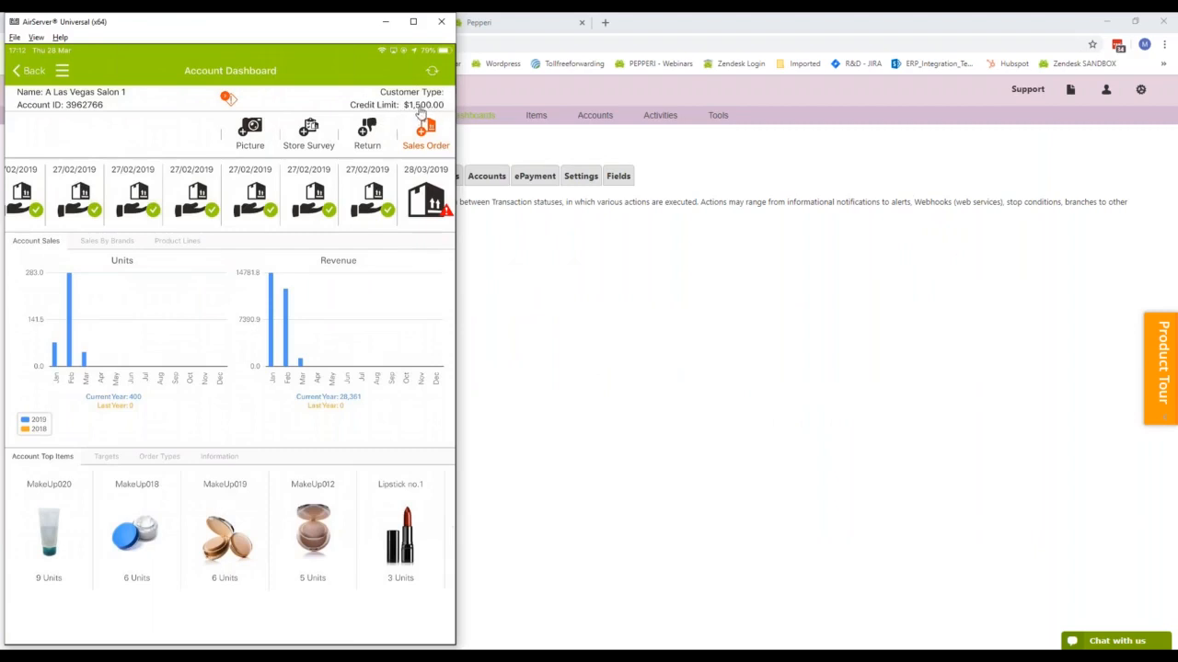
left_click(425, 200)
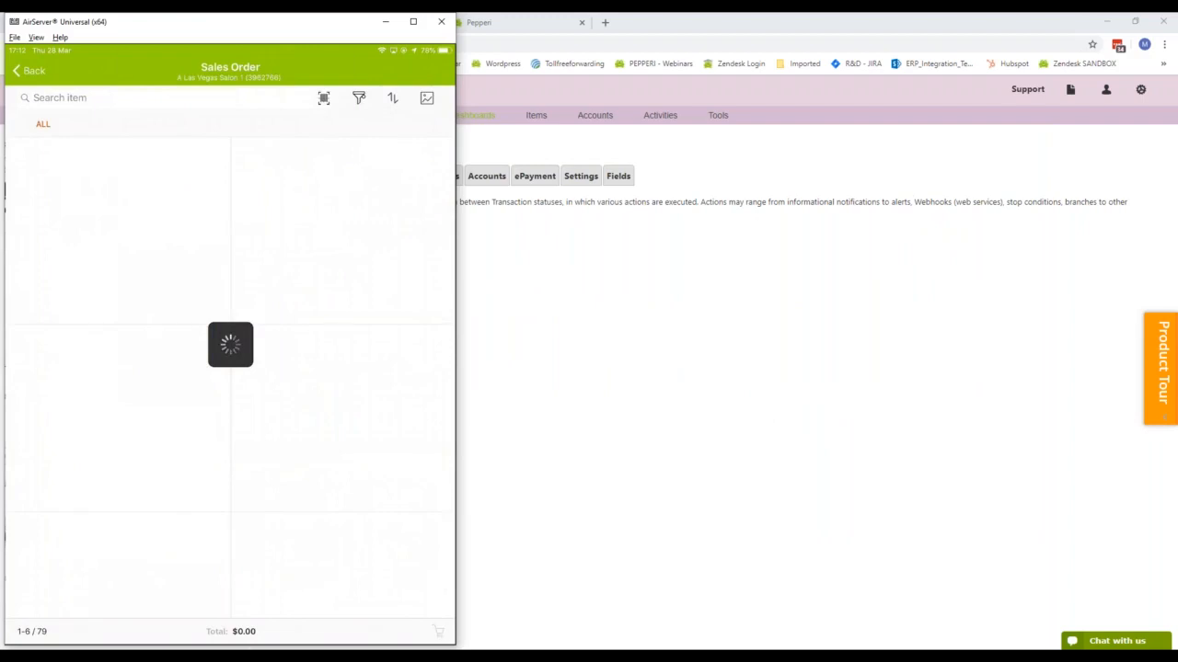
left_click(398, 495)
left_click(398, 495)
left_click(398, 495)
left_click(398, 495)
left_click(287, 495)
left_click(286, 495)
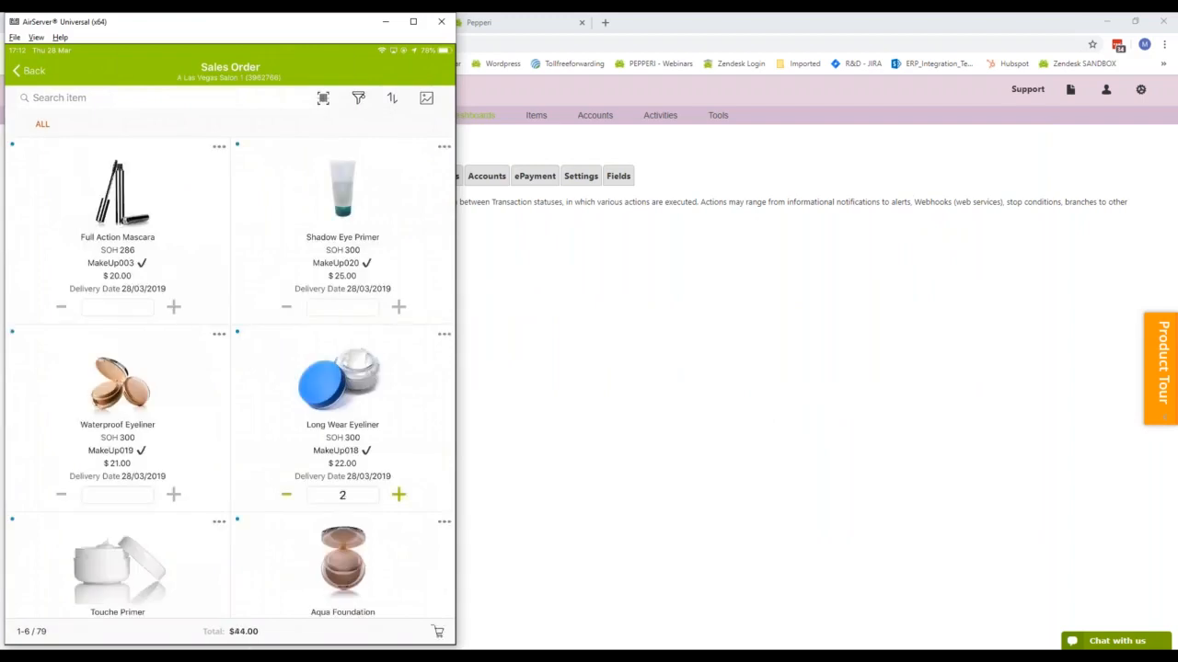
Back in Chrome, set the Credit Limit stop condition to notify when the value is False, and save the condition and its transition
left_click(686, 444)
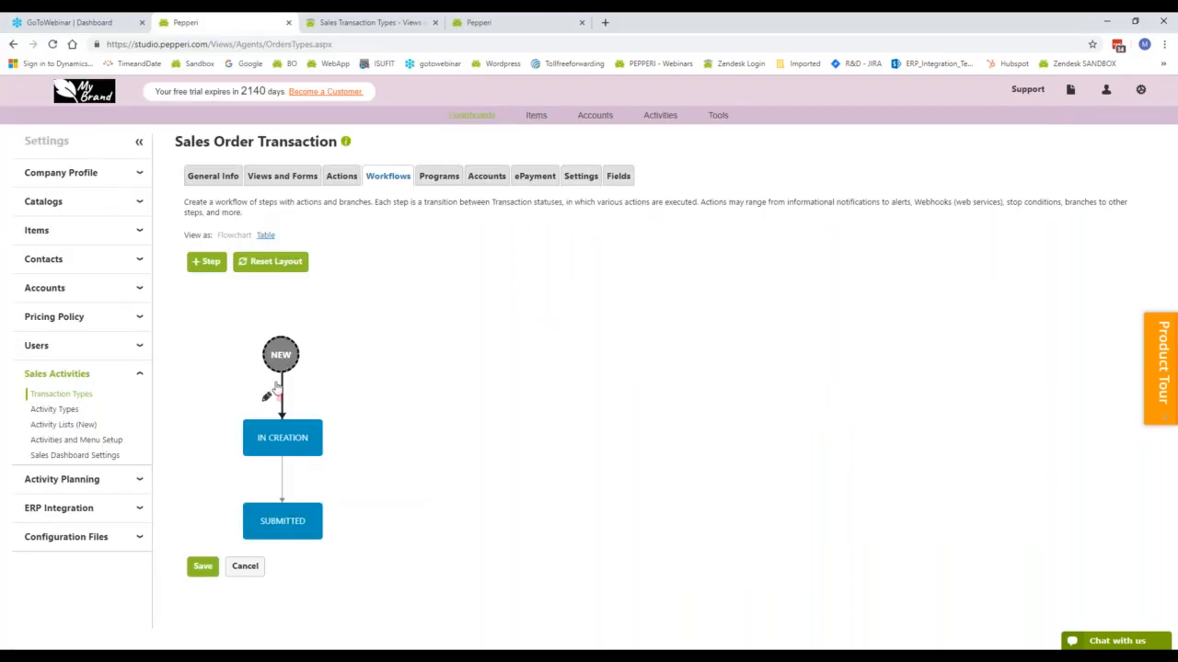
left_click(297, 445)
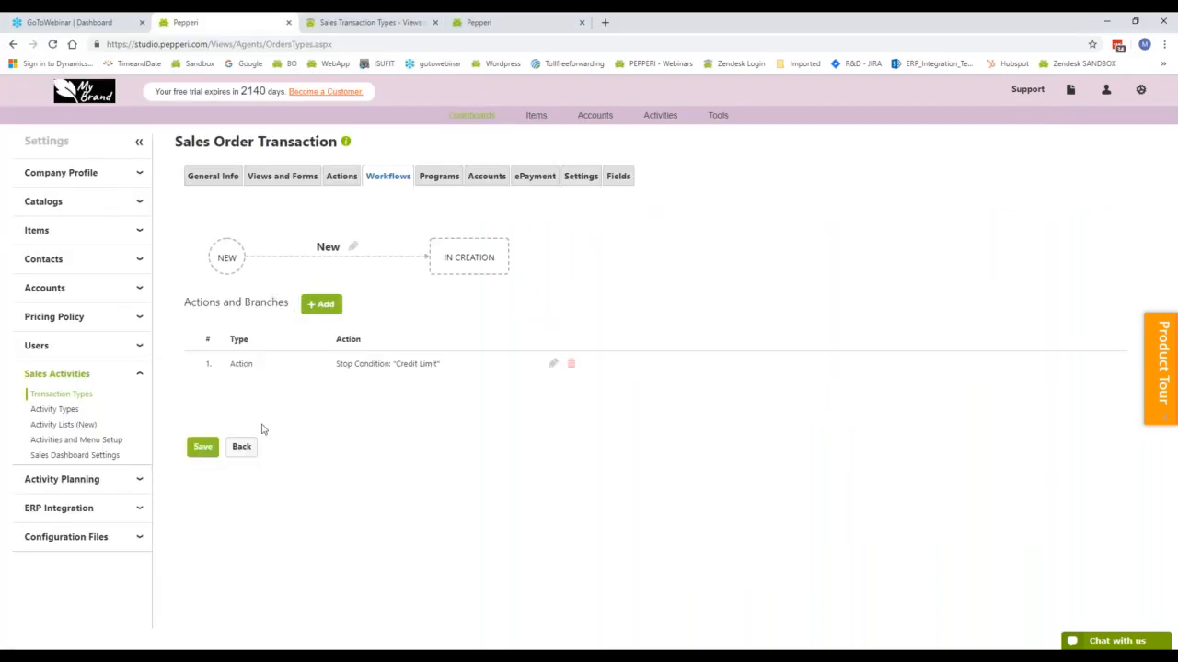
left_click(552, 365)
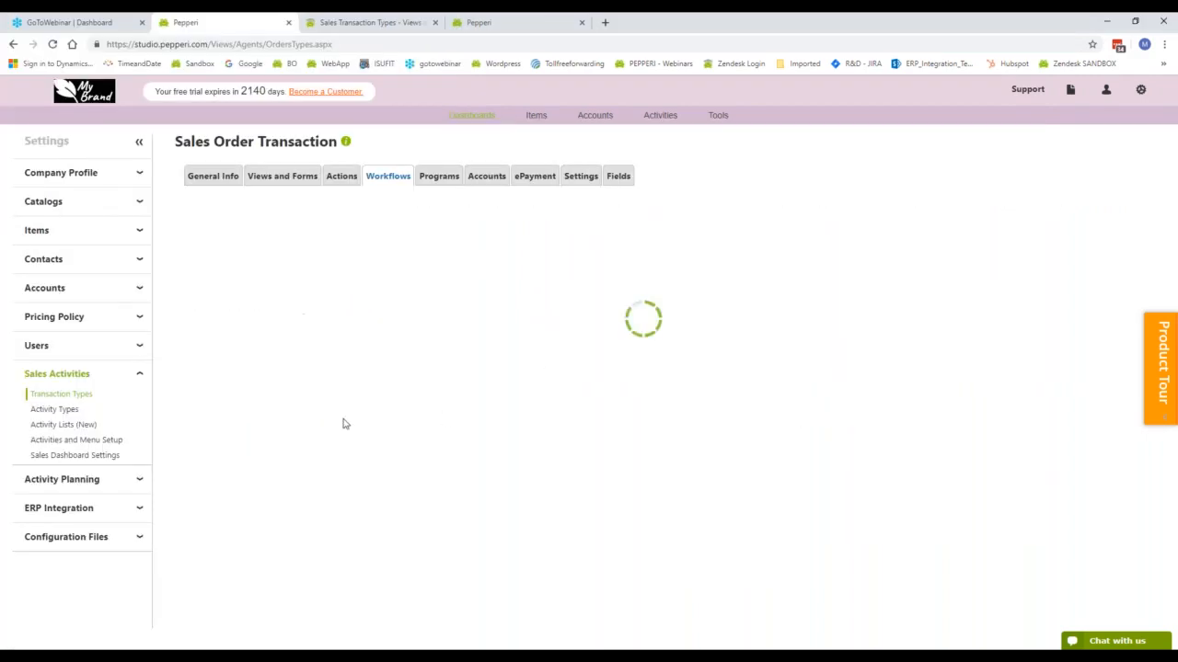
left_click(276, 444)
left_click(279, 478)
left_click(203, 485)
left_click(206, 449)
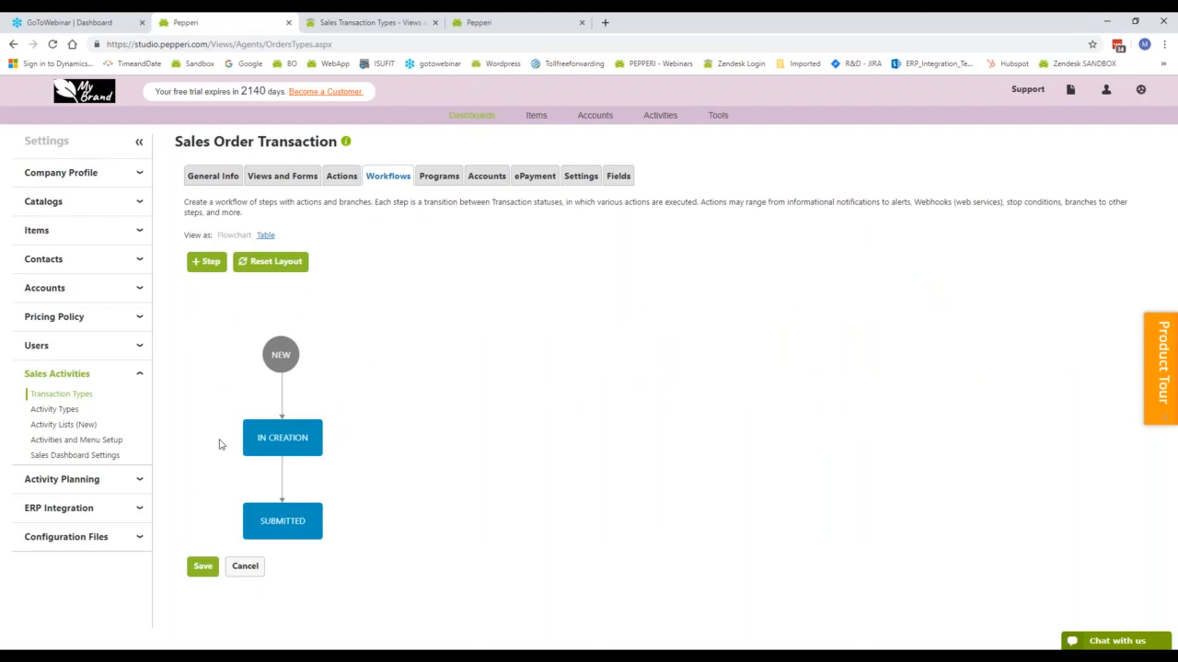
Switch to the mirrored tablet in AirServer, retest the Sales Order against the credit limit, and dismiss the stop message
key("alt+Tab")
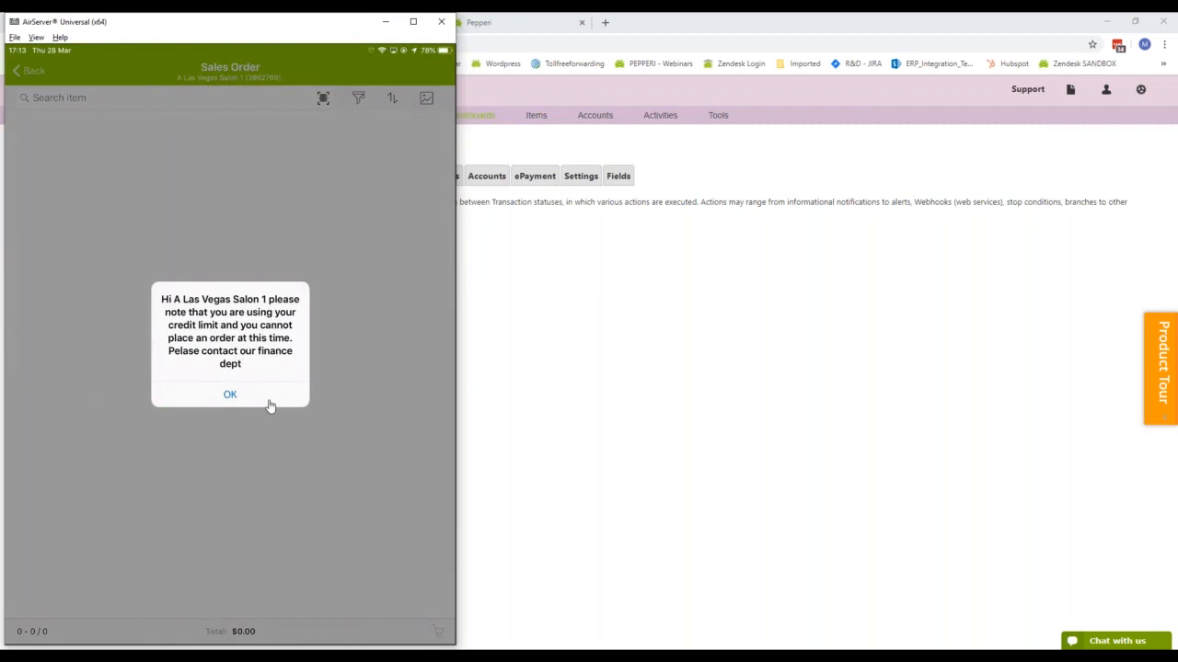
left_click(269, 404)
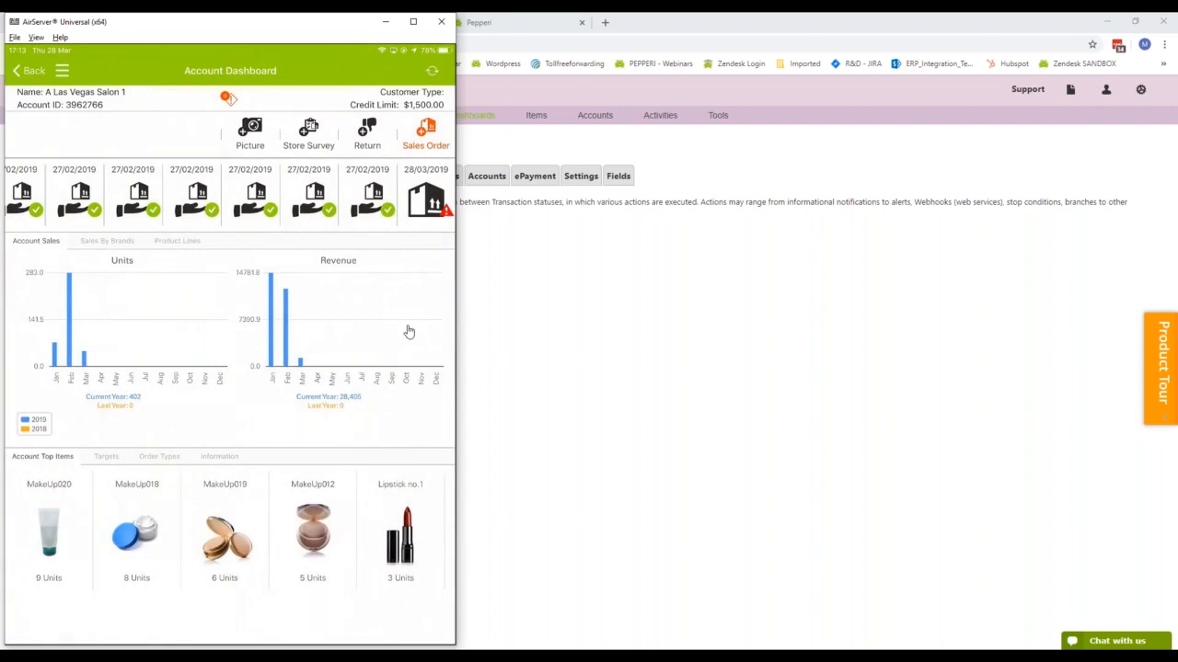
left_click(2, 145)
Back in Chrome, open the transition from In Creation to Submitted and examine its DiscountNotification Alert on Condition action
left_click(285, 450)
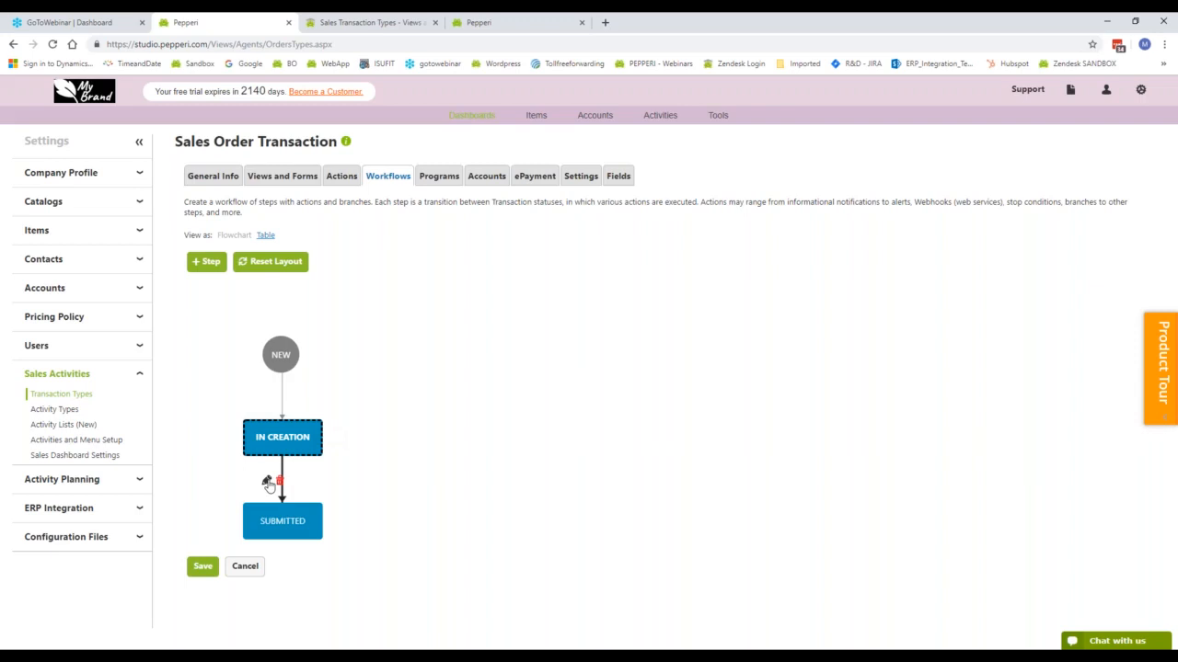
left_click(269, 483)
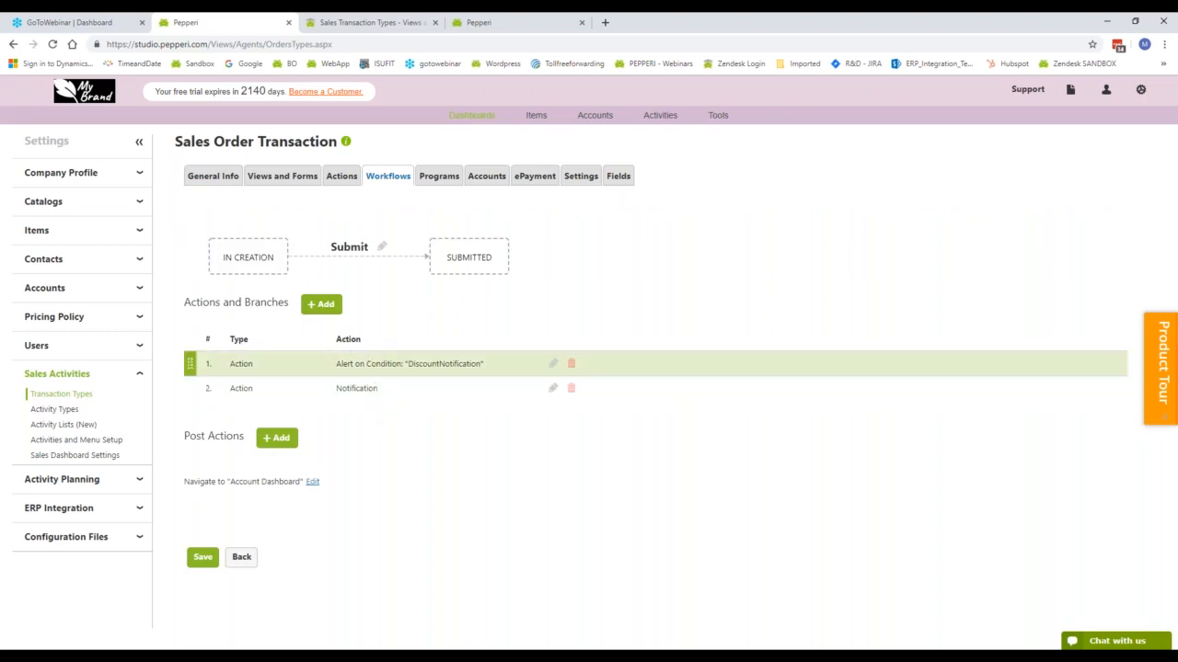
left_click_drag(337, 365, 409, 367)
left_click(404, 365)
left_click_drag(336, 366, 405, 365)
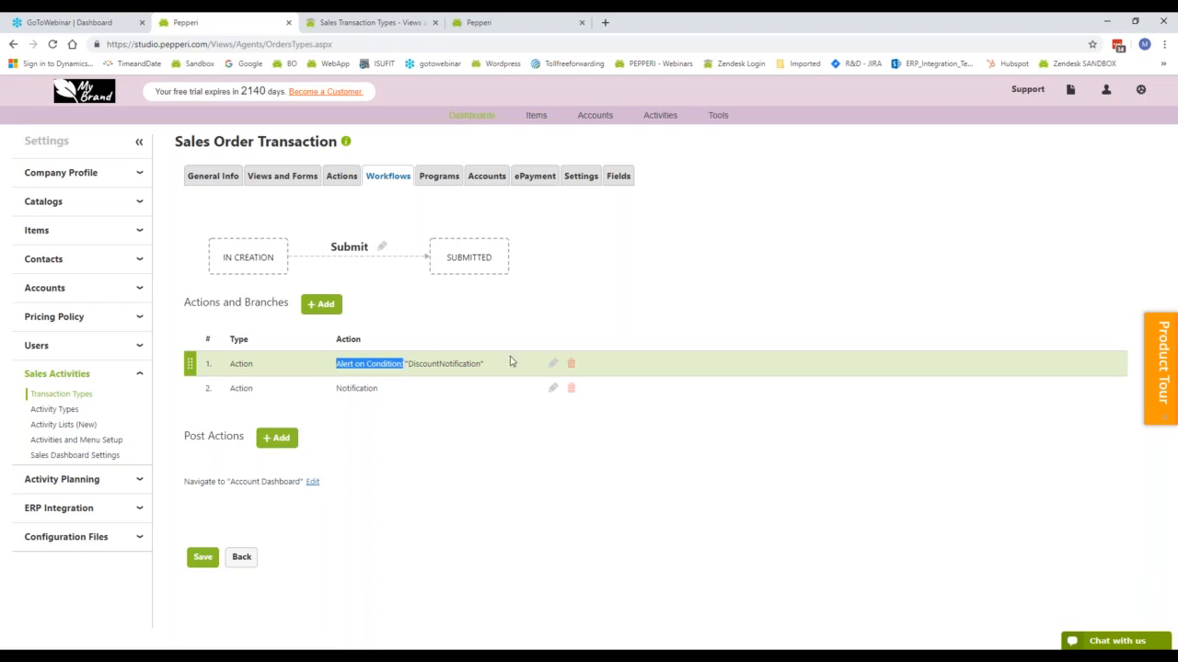
left_click(470, 359)
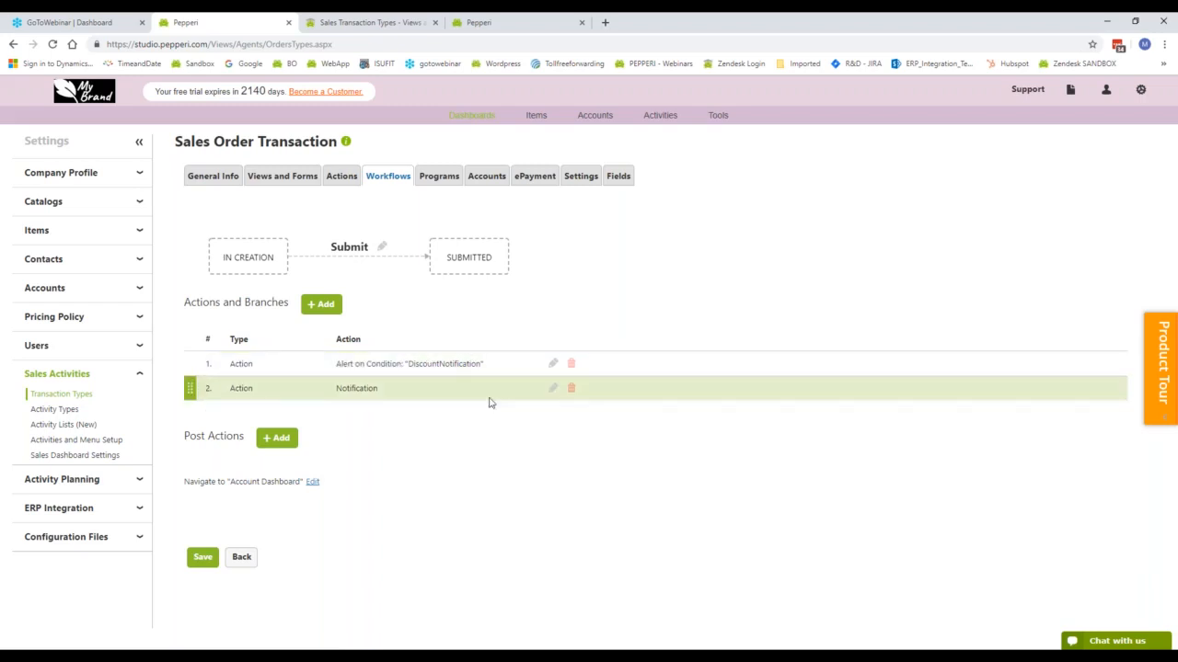
Review the message of the Submit transition's Notification action and close it without changes
left_click(552, 388)
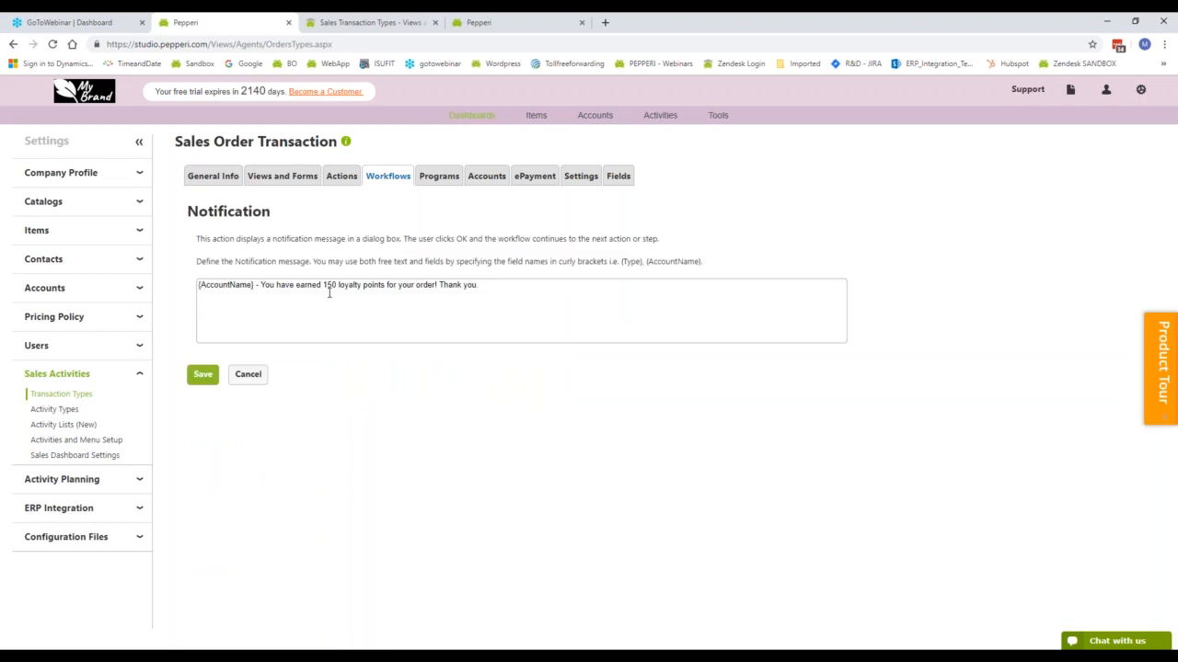
left_click(248, 375)
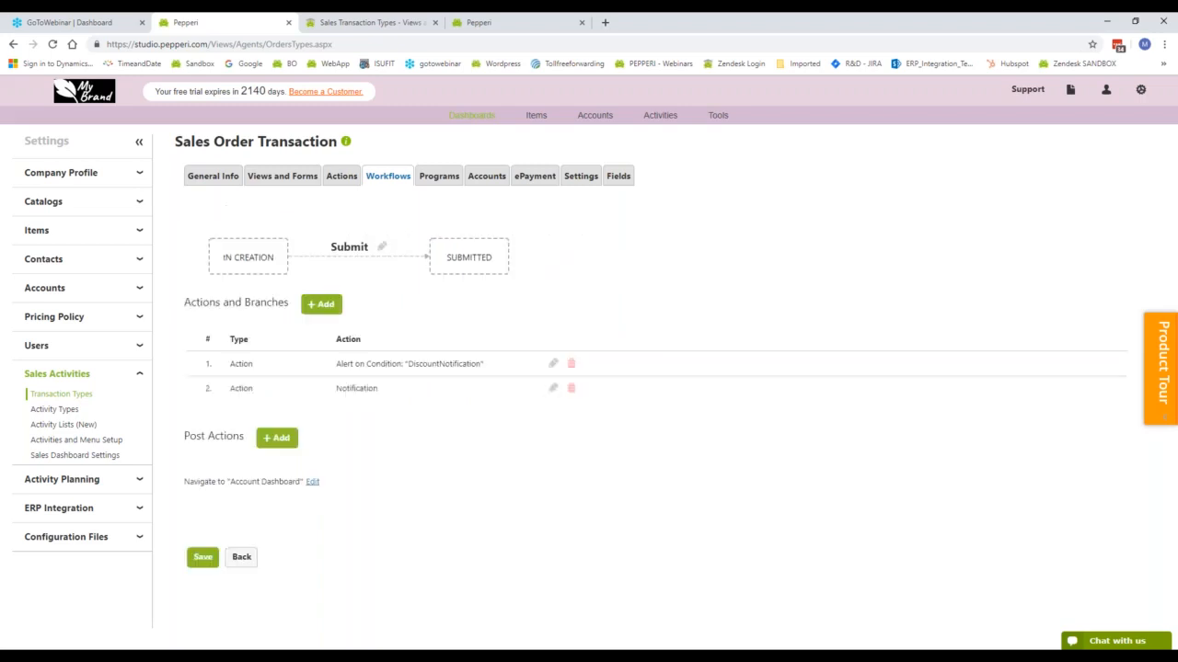
double_click(368, 388)
Look through the action types for the Submit transition, start a Push Notification action, and cancel it
left_click(309, 304)
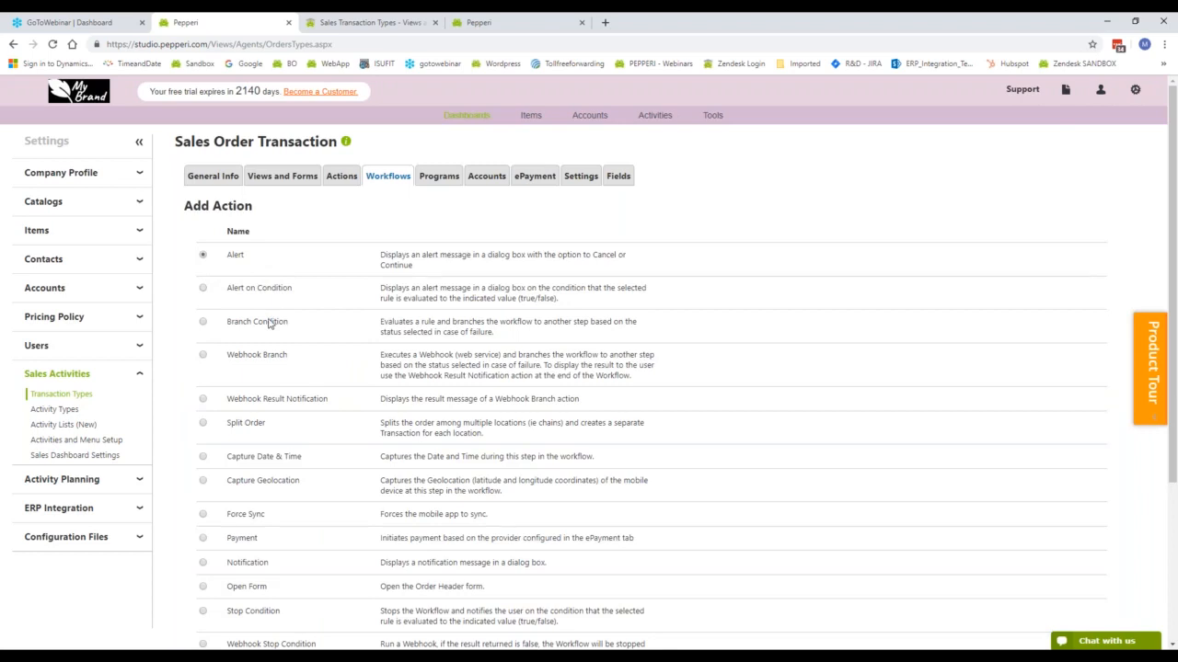
scroll(273, 330, "down", 1)
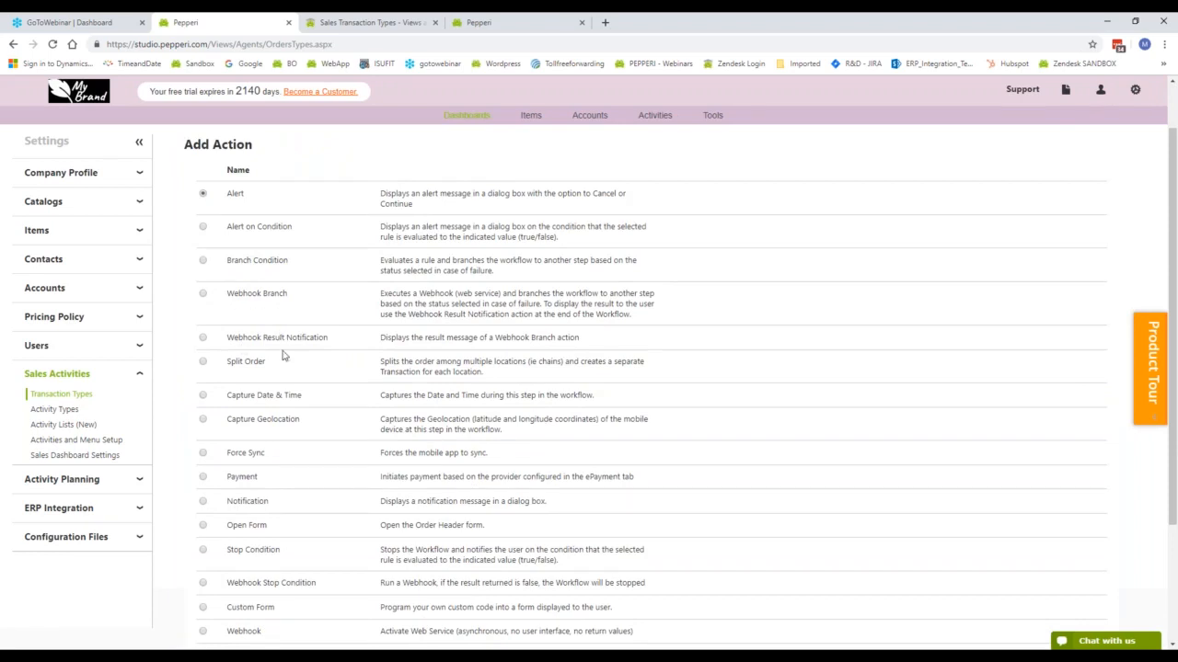
left_click(296, 401)
left_click(287, 424)
scroll(287, 422, "down", 1)
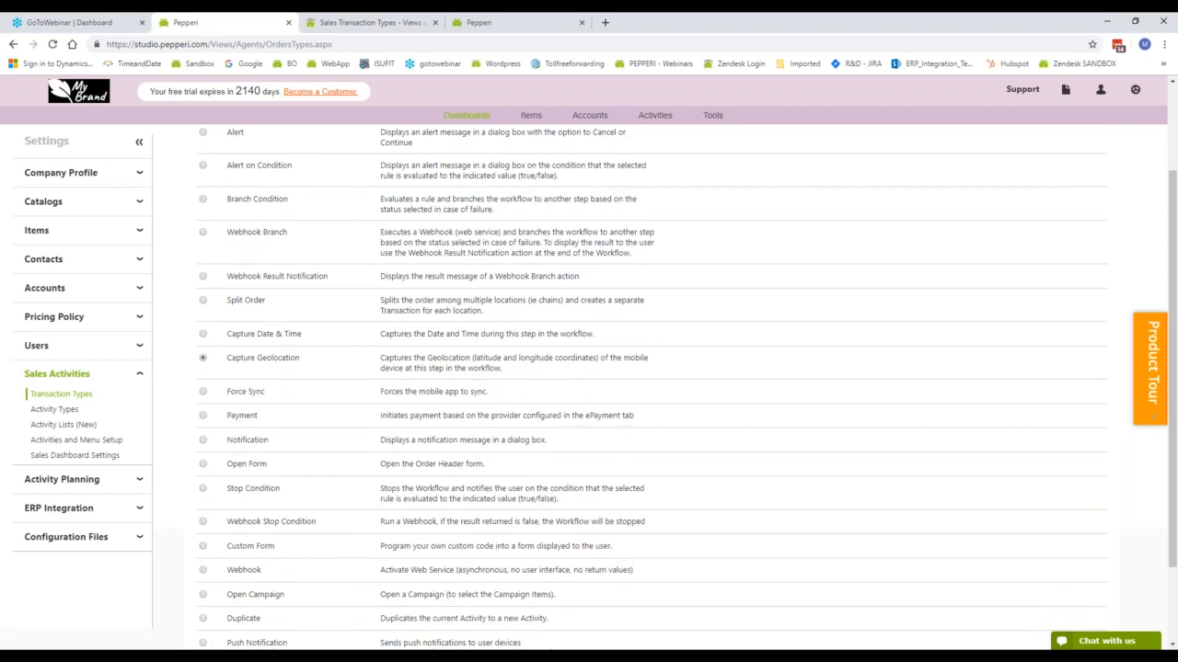
scroll(319, 509, "down", 2)
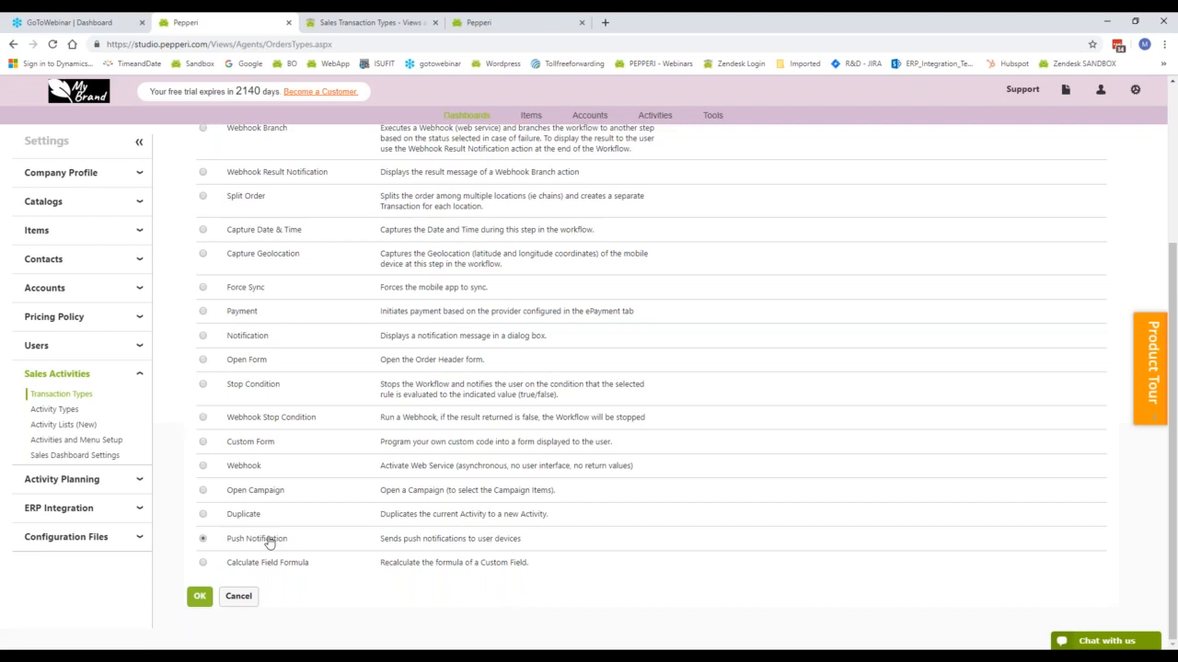
left_click(200, 597)
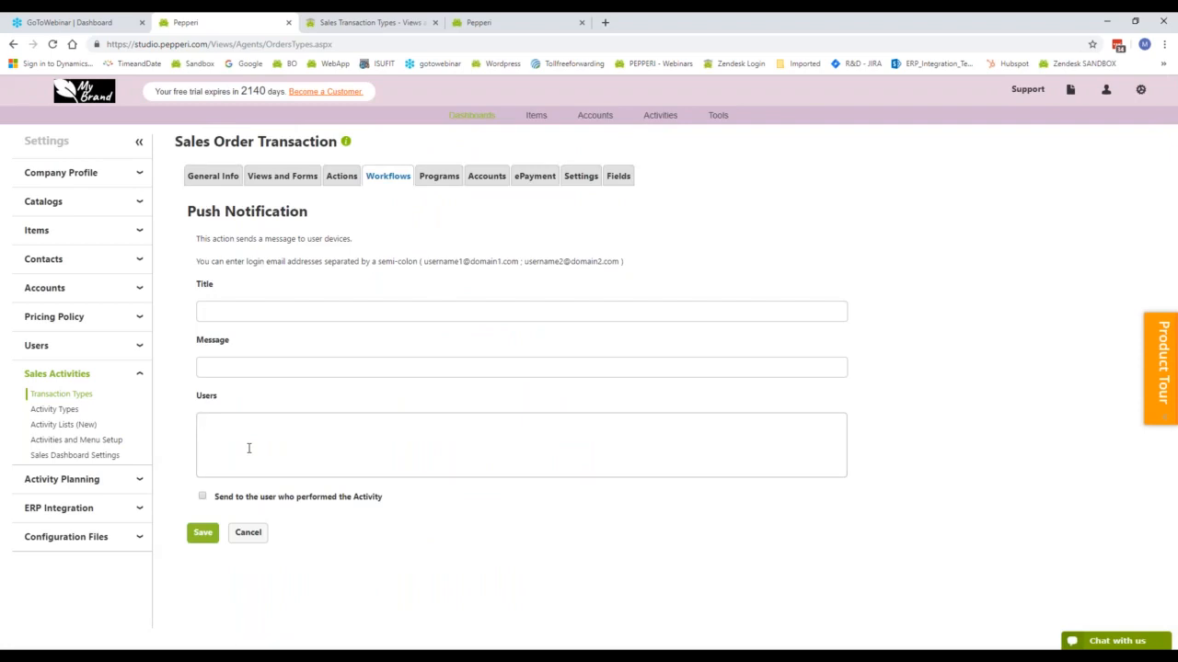
left_click(248, 449)
left_click(258, 534)
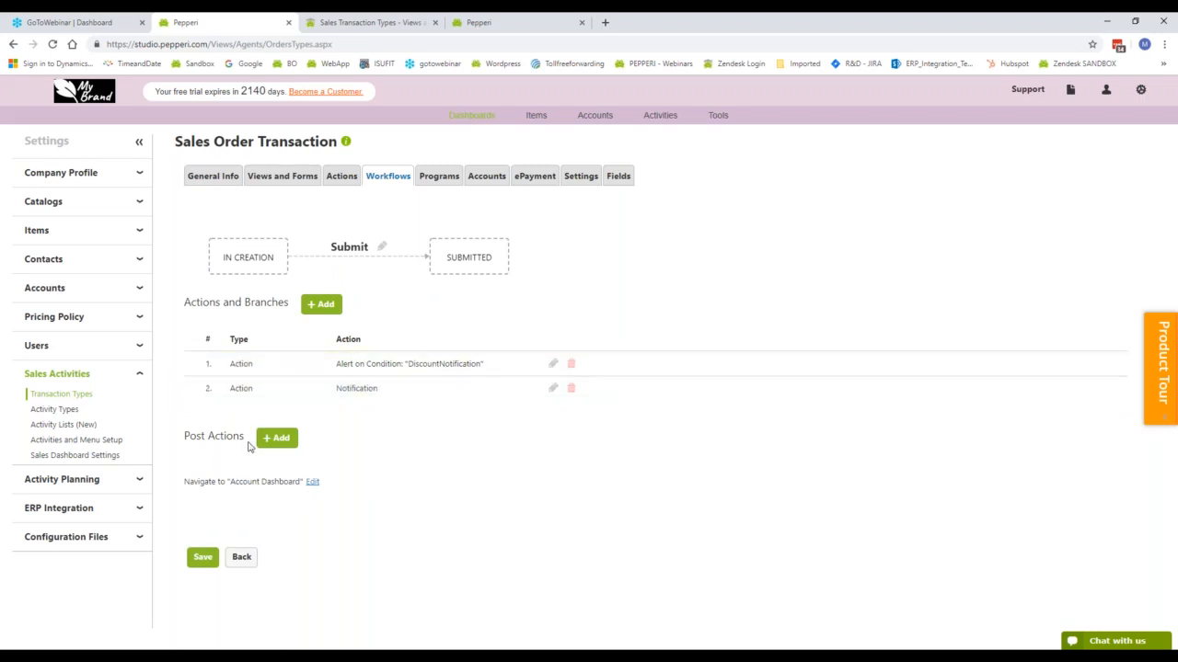
Start a Send Email post action for the Submit transition
left_click_drag(184, 434, 245, 436)
left_click(245, 436)
left_click(278, 440)
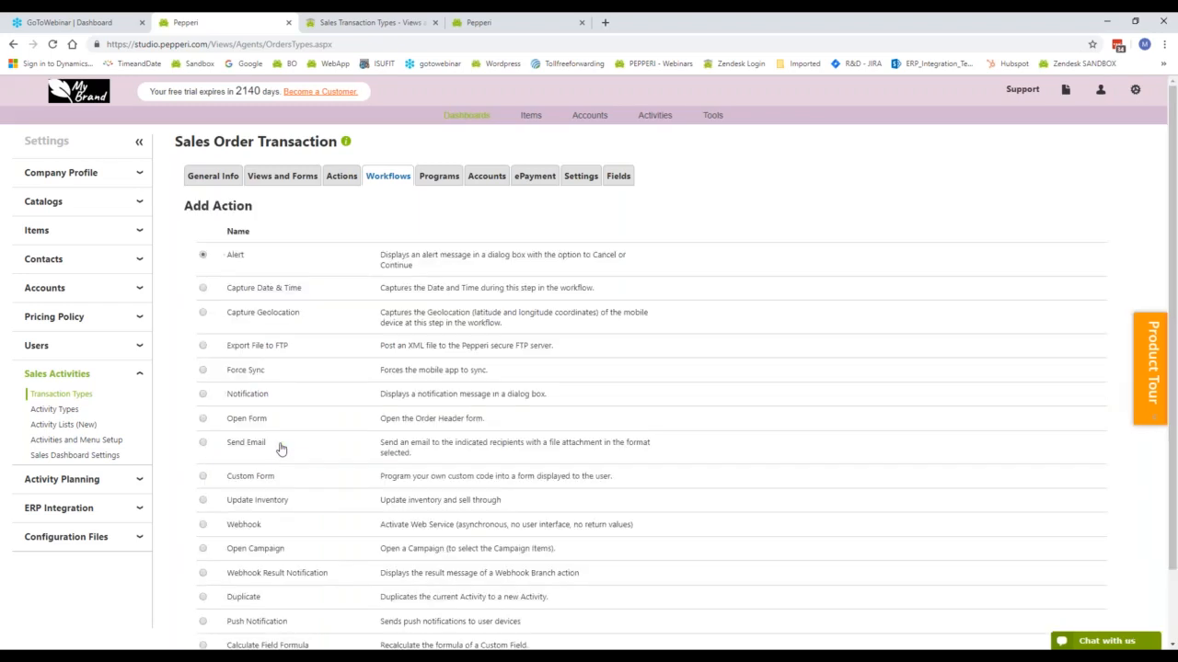
scroll(280, 448, "down", 1)
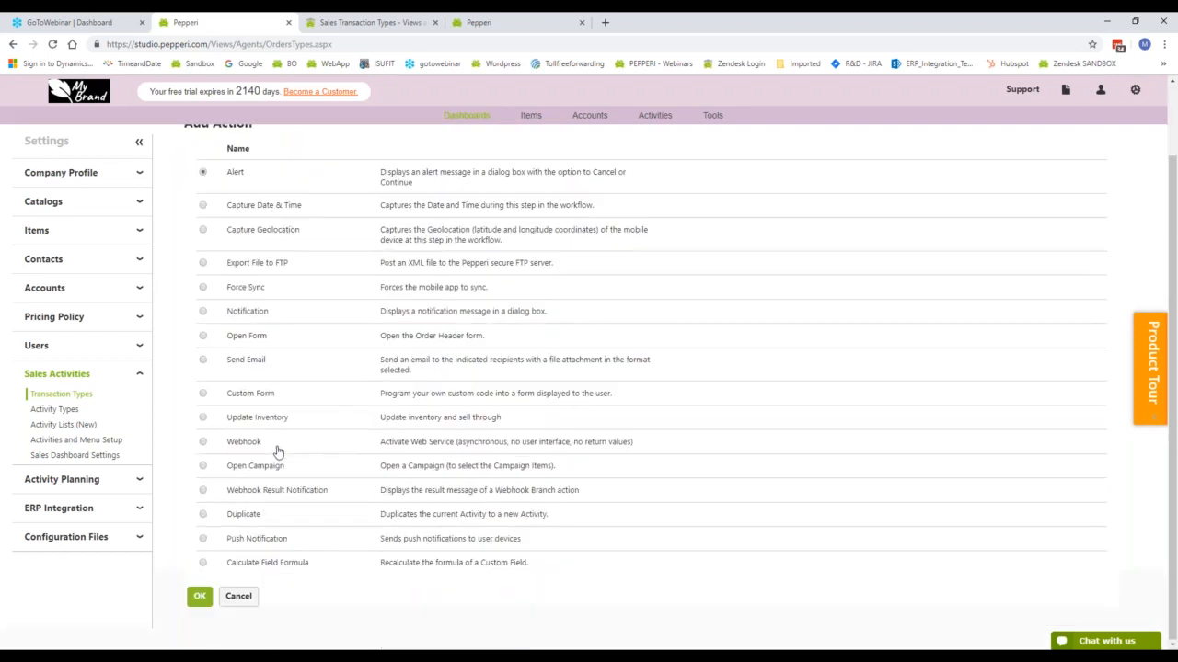
left_click(204, 361)
left_click(201, 596)
Enter a recipient e-mail address in To, keeping the email also sent to the account
left_click(287, 264)
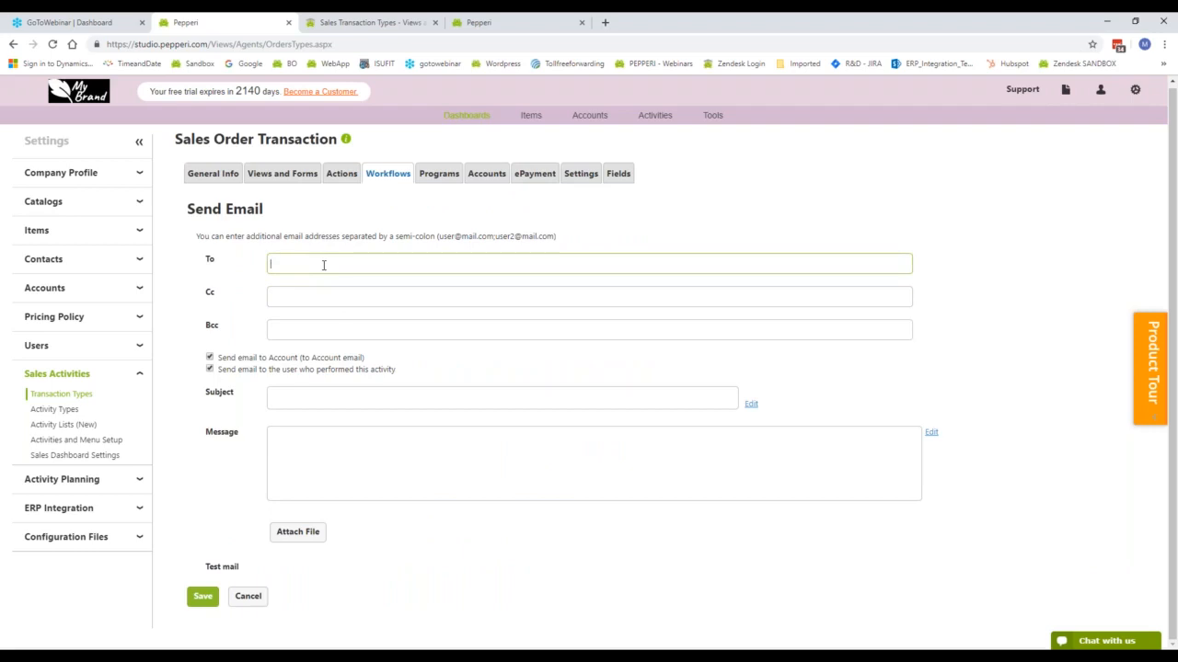
type("AccountSToreManager")
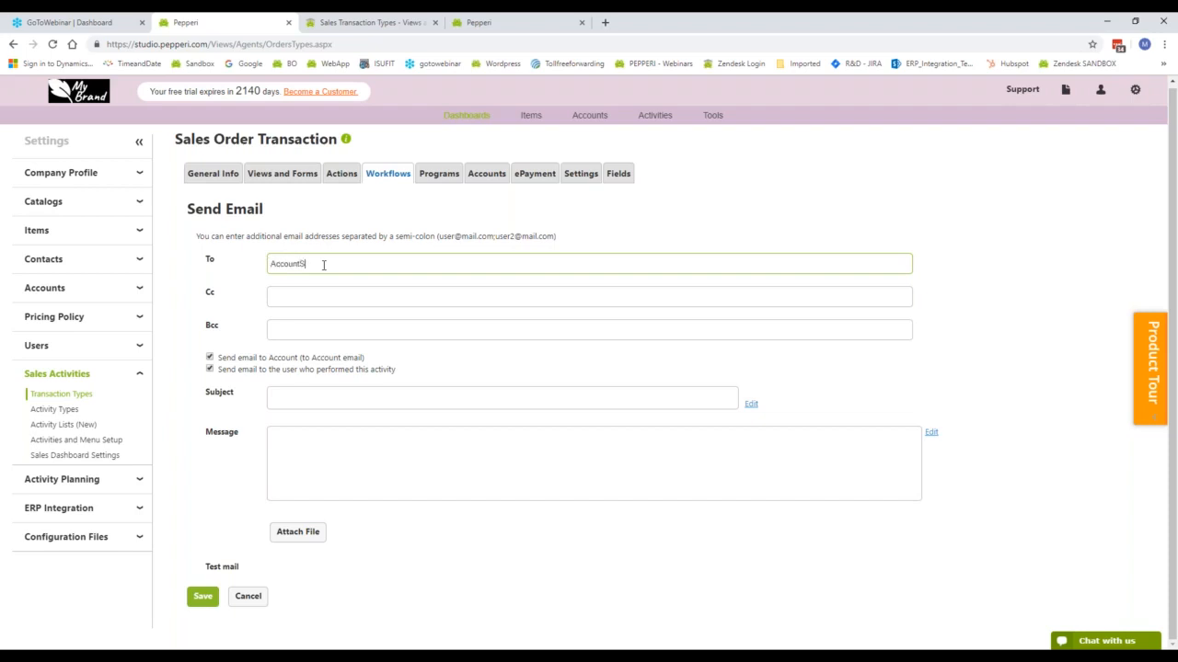
left_click(307, 265)
key("Delete")
type("toreManager")
double_click(331, 266)
type("your@emial.com")
left_click(329, 289)
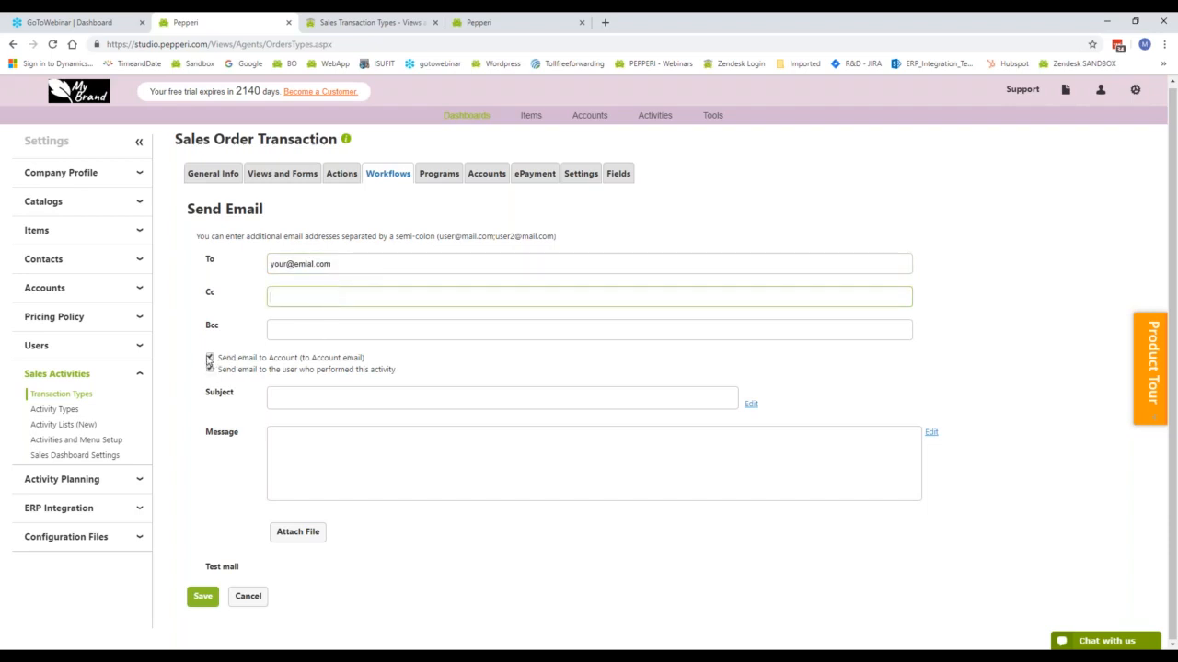
left_click(210, 358)
left_click(210, 358)
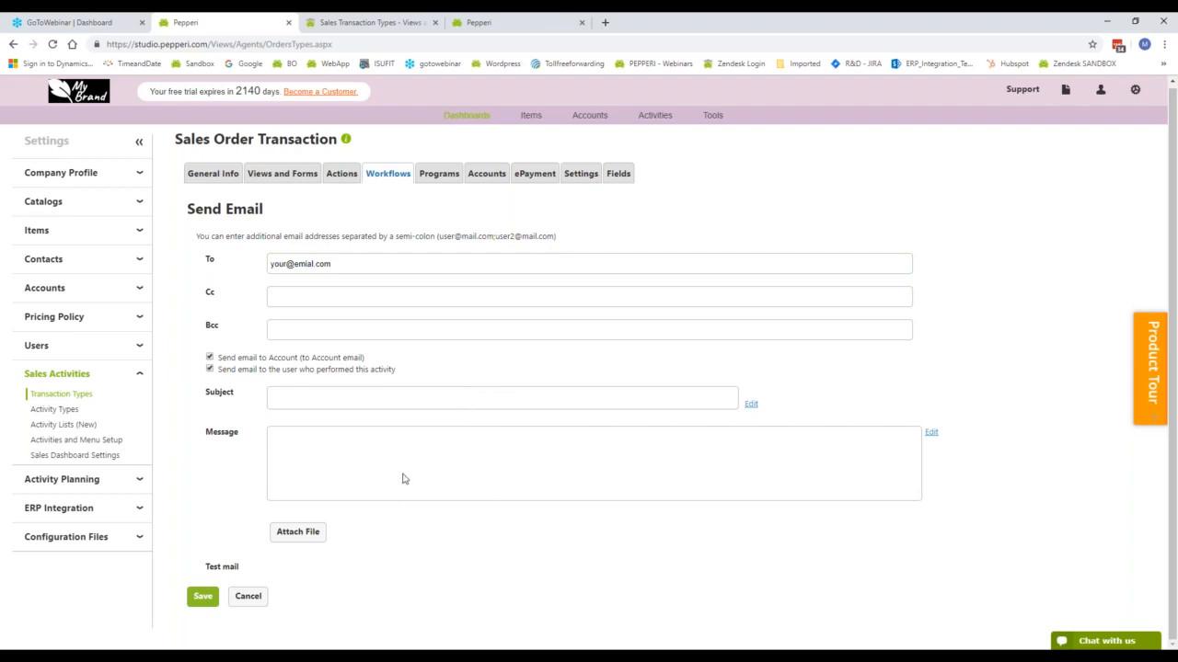
Attach the order to the email as a PDF, and cancel the Send Email post action
left_click(310, 533)
left_click(479, 350)
left_click(497, 403)
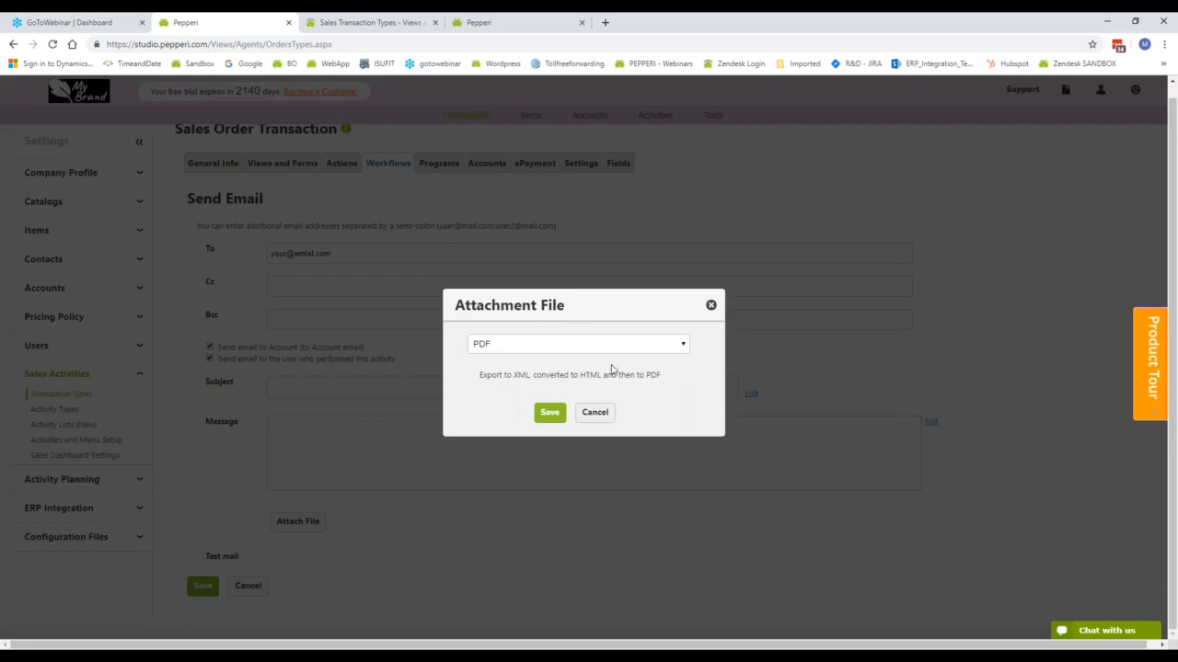
left_click(556, 343)
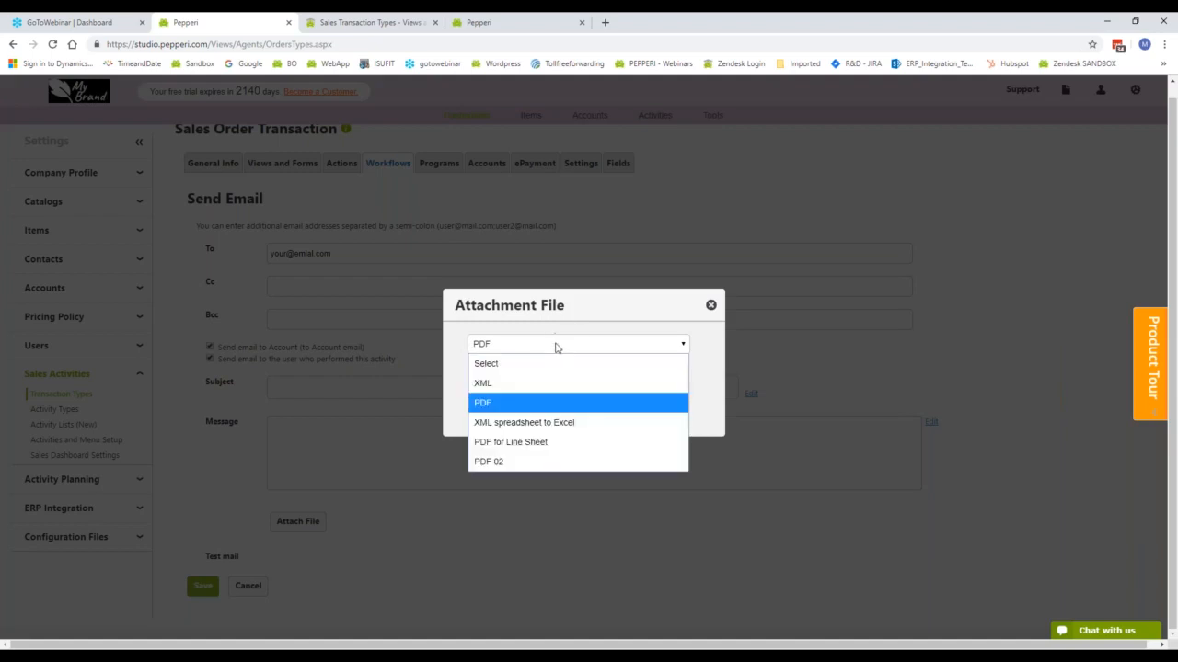
left_click(522, 407)
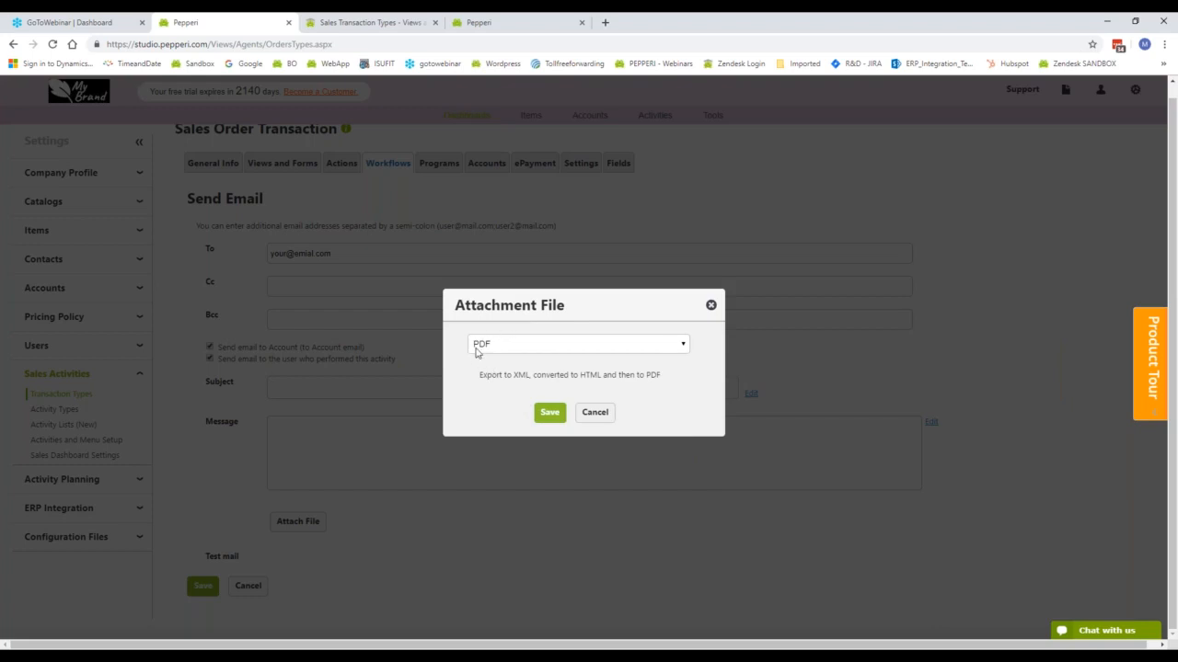
left_click(549, 413)
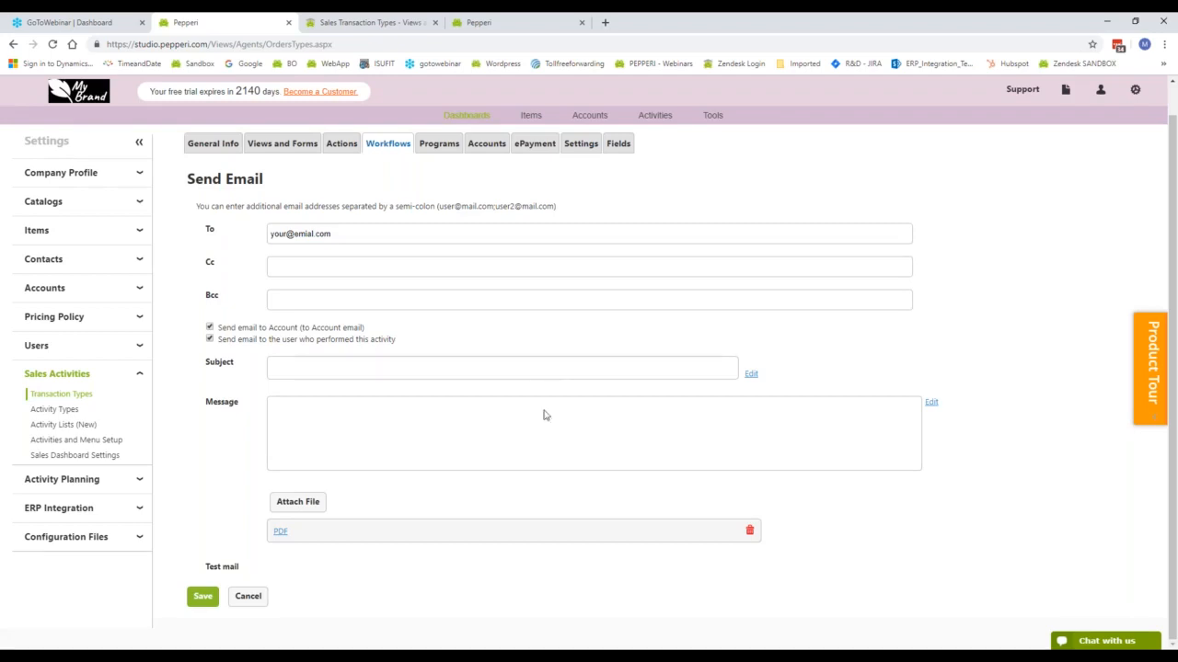
left_click(249, 597)
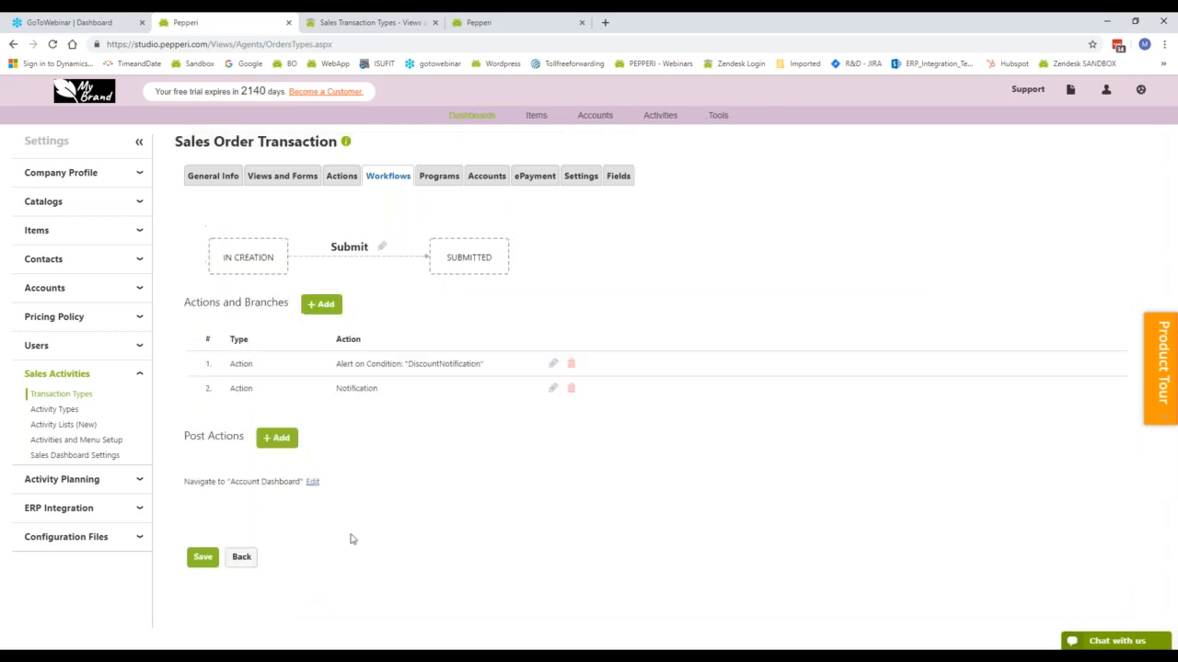
Review the post action types available for the Submit transition, and return to the workflow flowchart without adding one
left_click(279, 438)
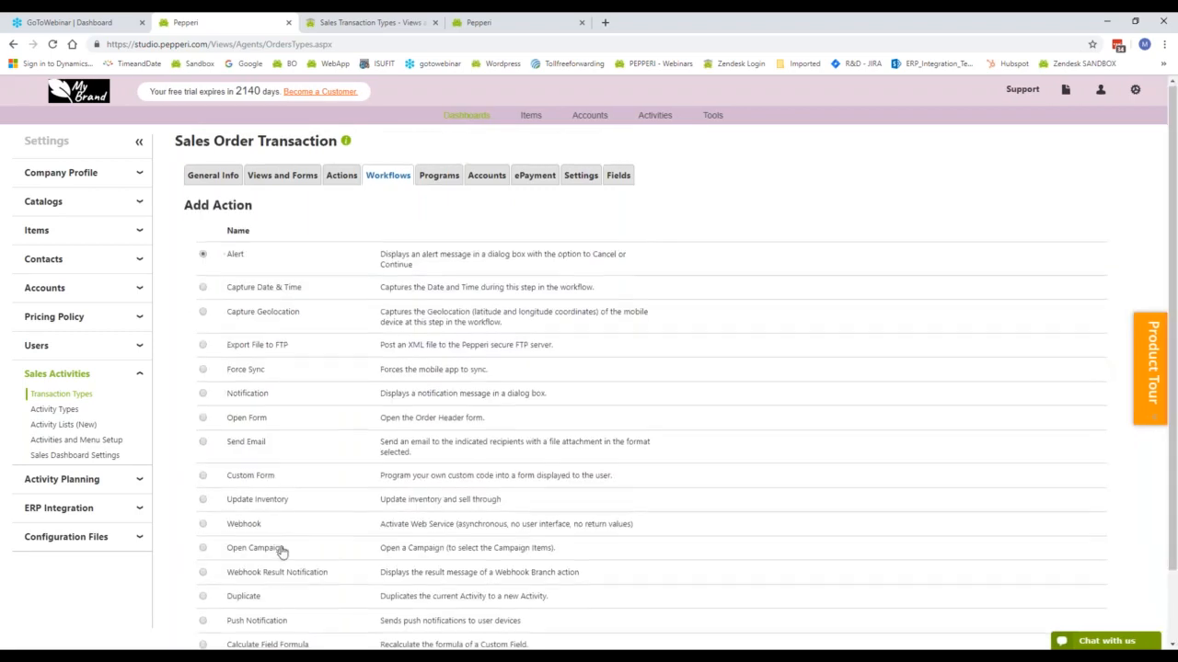
scroll(283, 552, "down", 2)
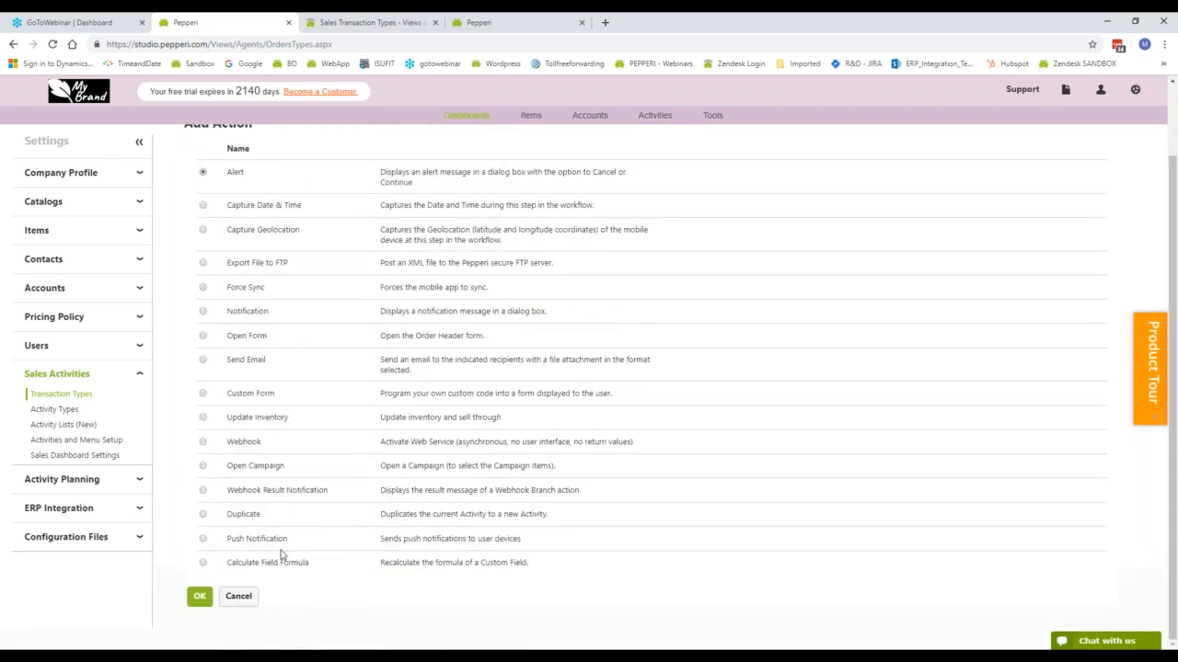
left_click(234, 399)
scroll(273, 569, "up", 1)
scroll(273, 569, "down", 1)
left_click(235, 597)
left_click(241, 557)
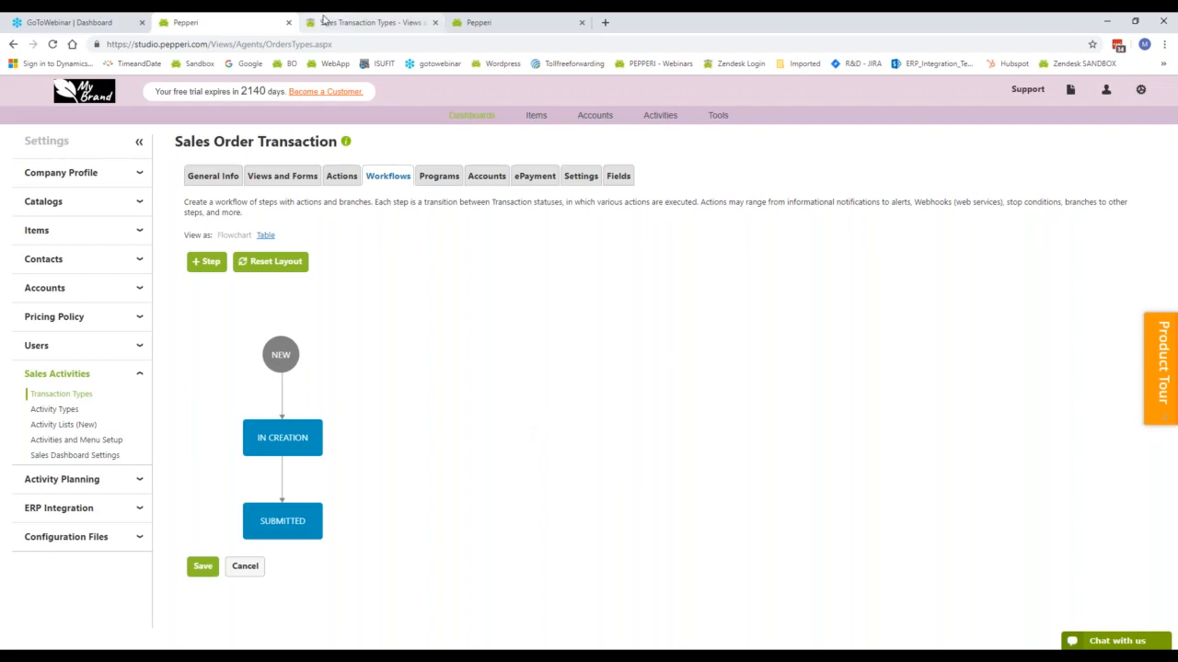
Search the Pepperi Knowledge Center for "workflows" and open the Workflow Designer article
left_click(368, 22)
scroll(494, 303, "up", 20)
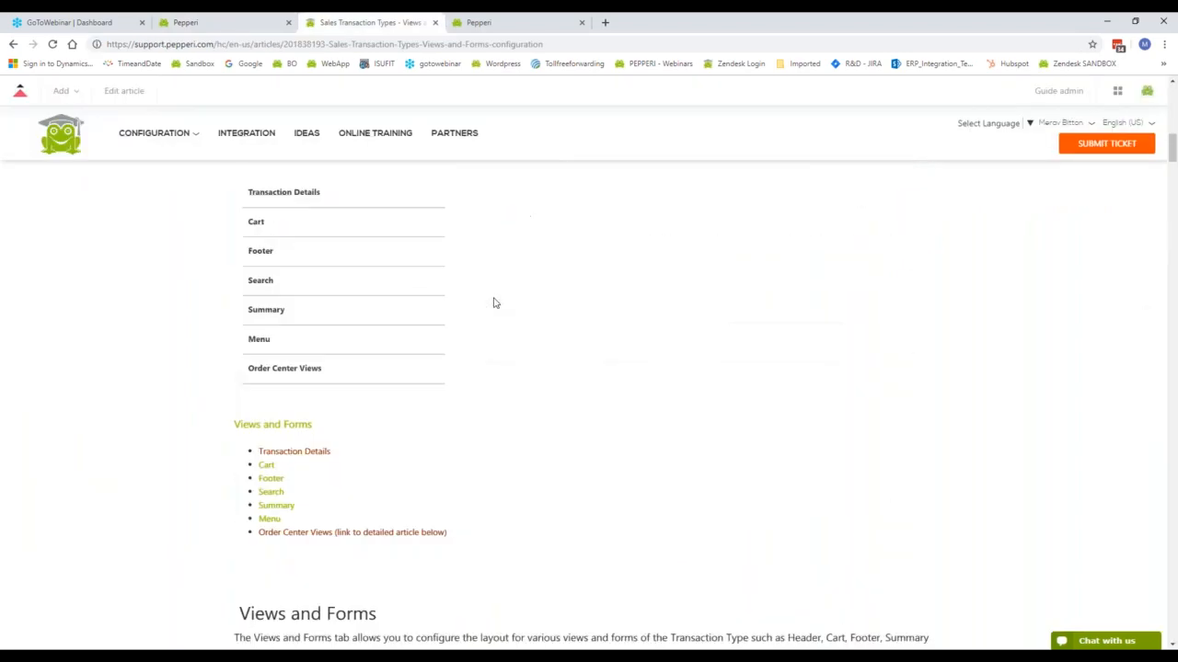
scroll(453, 276, "up", 6)
left_click(452, 307)
type("workflows")
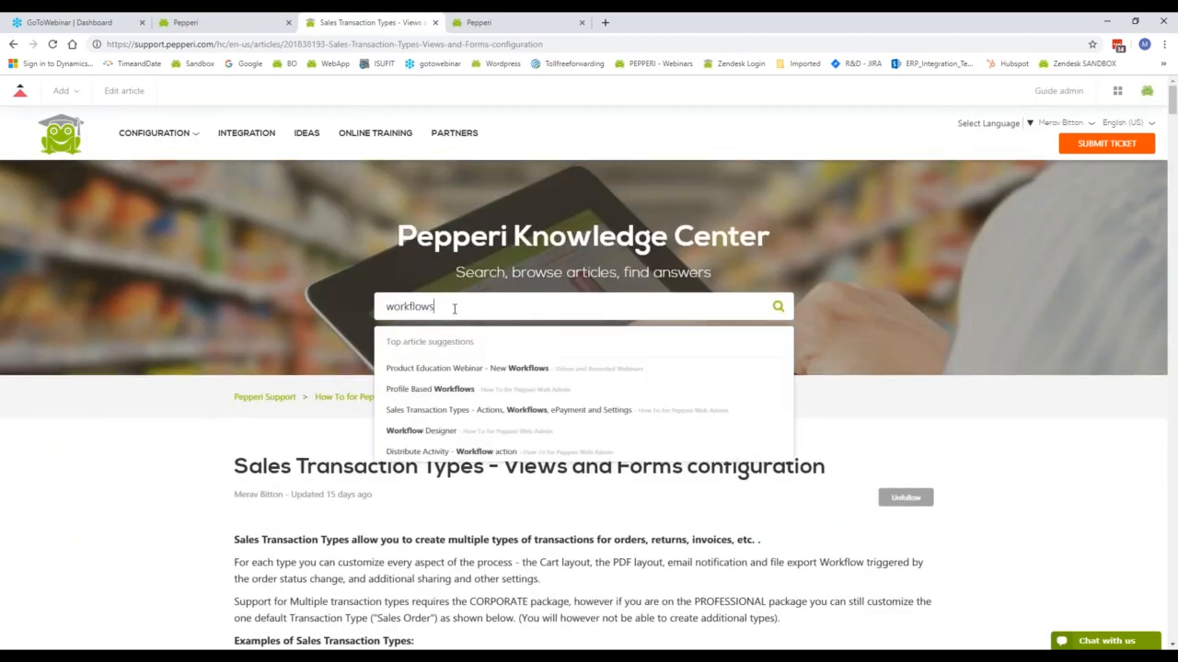
left_click(471, 432)
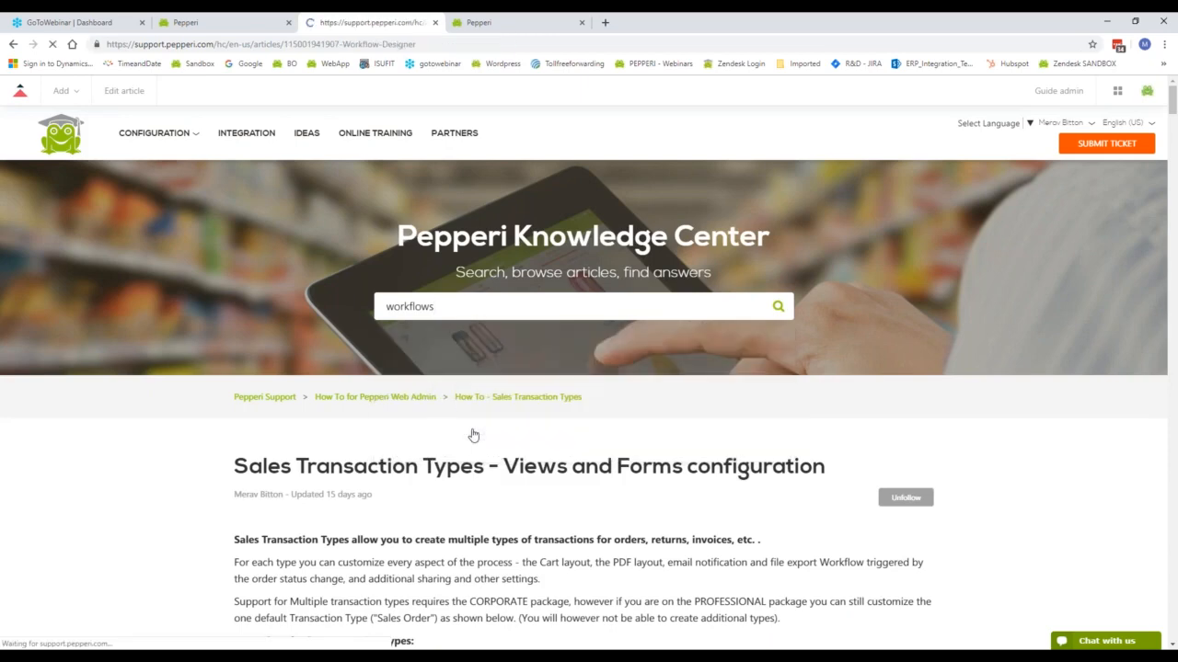
Examine the Workflow Designer article through to its table of actions and post actions
scroll(473, 435, "down", 4)
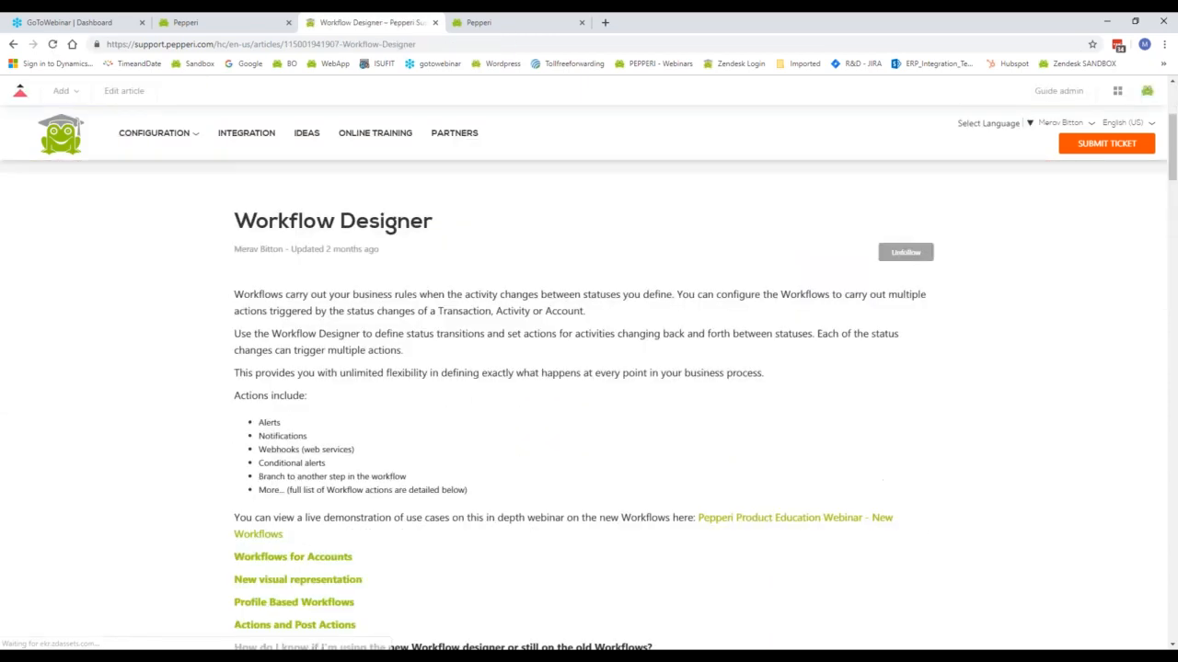
scroll(349, 359, "down", 3)
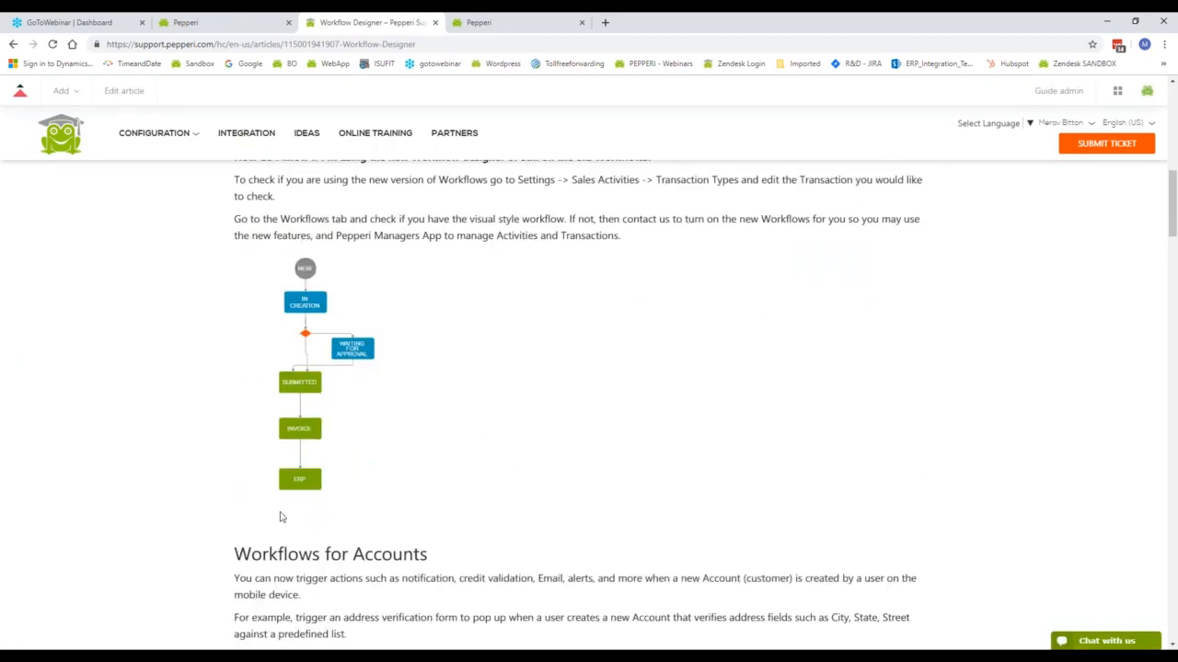
scroll(289, 528, "down", 4)
scroll(580, 405, "down", 8)
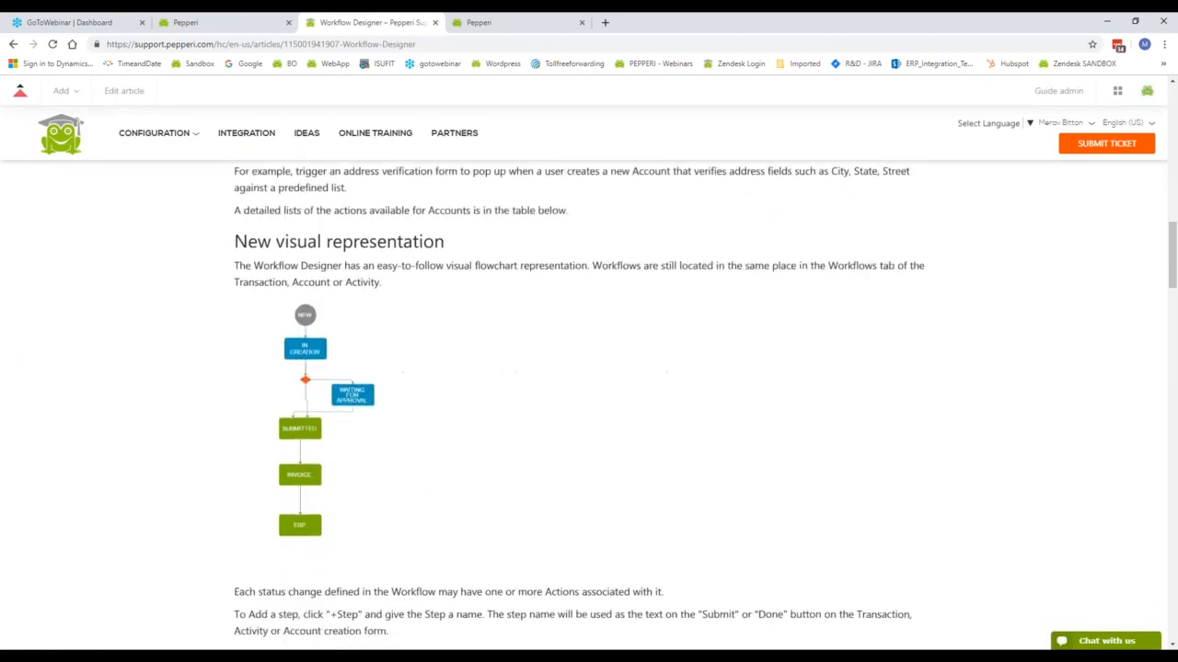
scroll(281, 484, "down", 7)
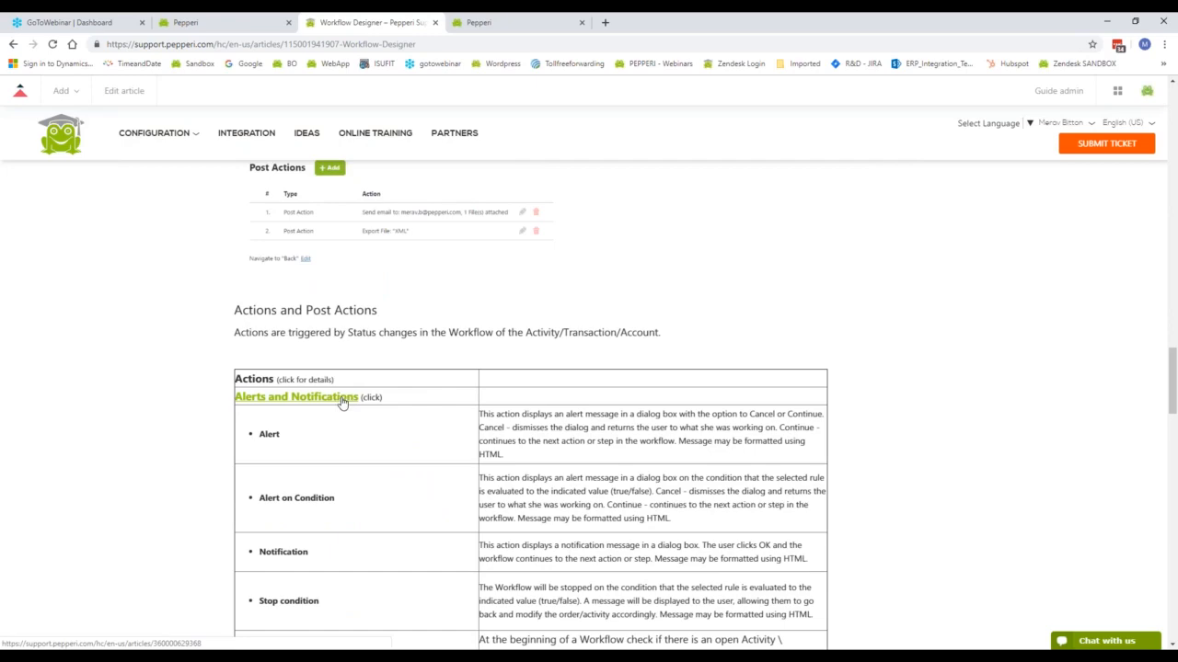
Examine the rest of the article's actions and post actions table, and return to the Sales Order workflow flowchart
scroll(341, 402, "down", 3)
scroll(292, 395, "down", 3)
scroll(299, 459, "down", 6)
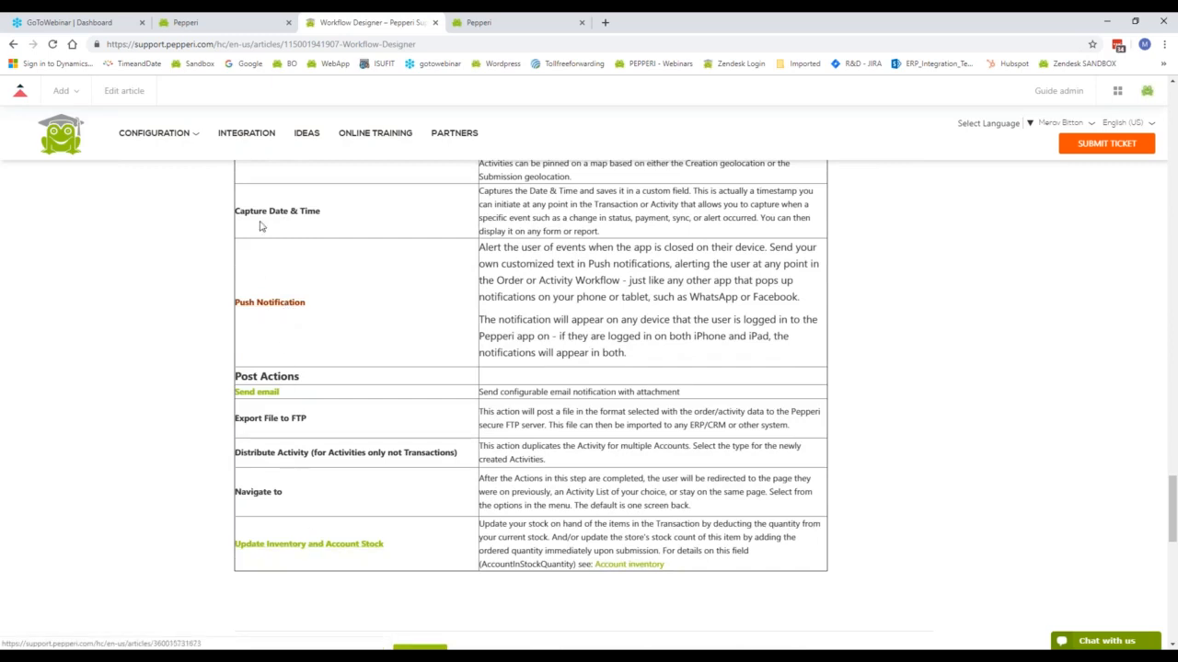
left_click(234, 22)
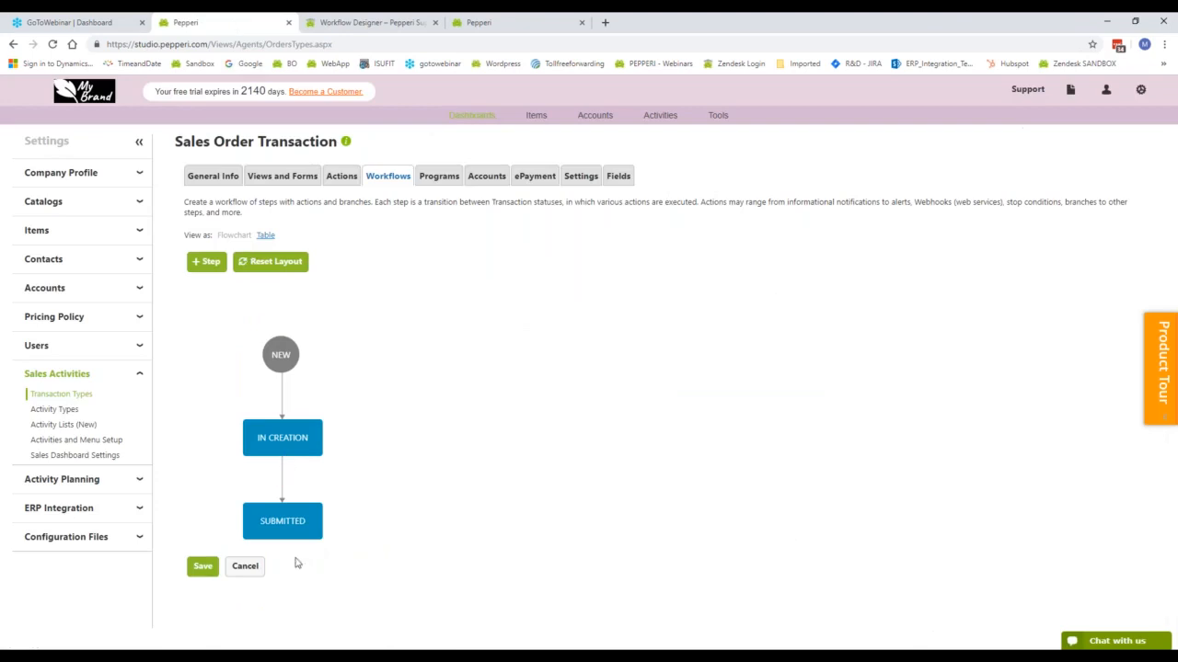
left_click(1171, 57)
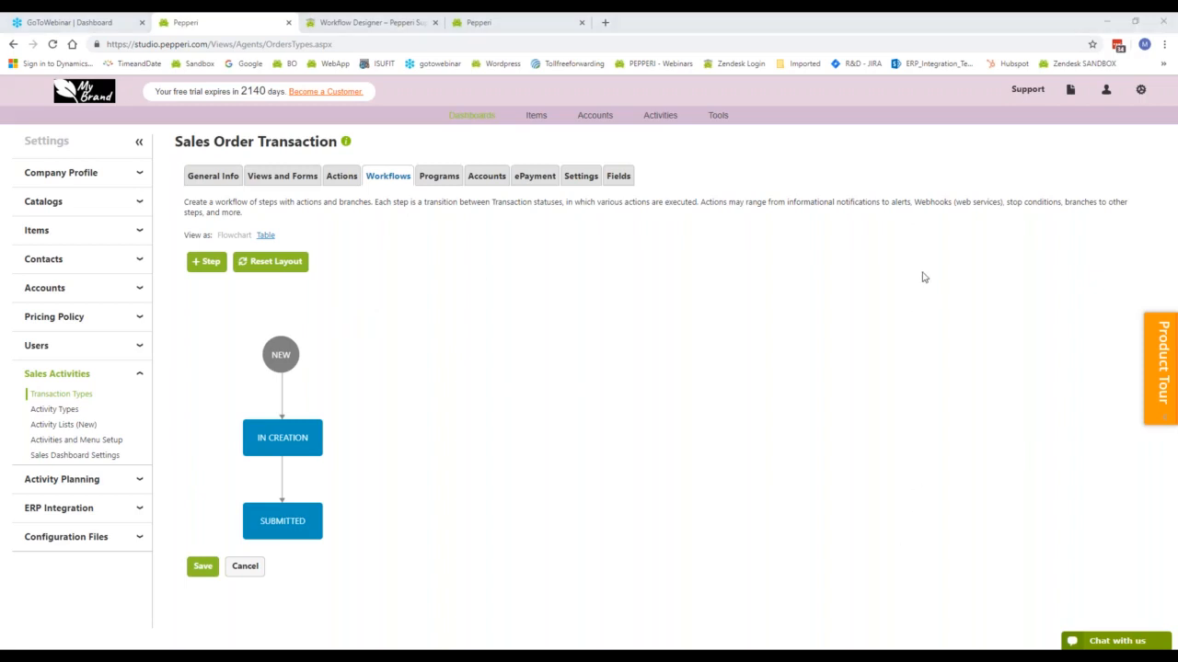
Start adding a Stop Condition action to the Submit transition from In Creation to Submitted
left_click(271, 450)
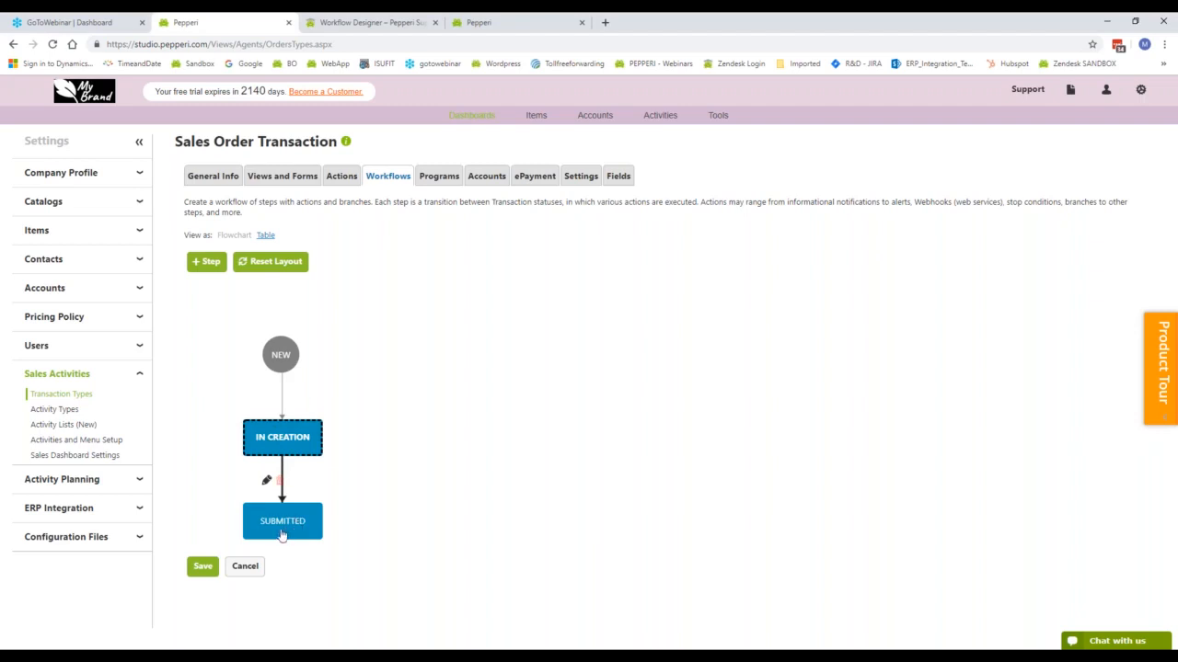
left_click(267, 485)
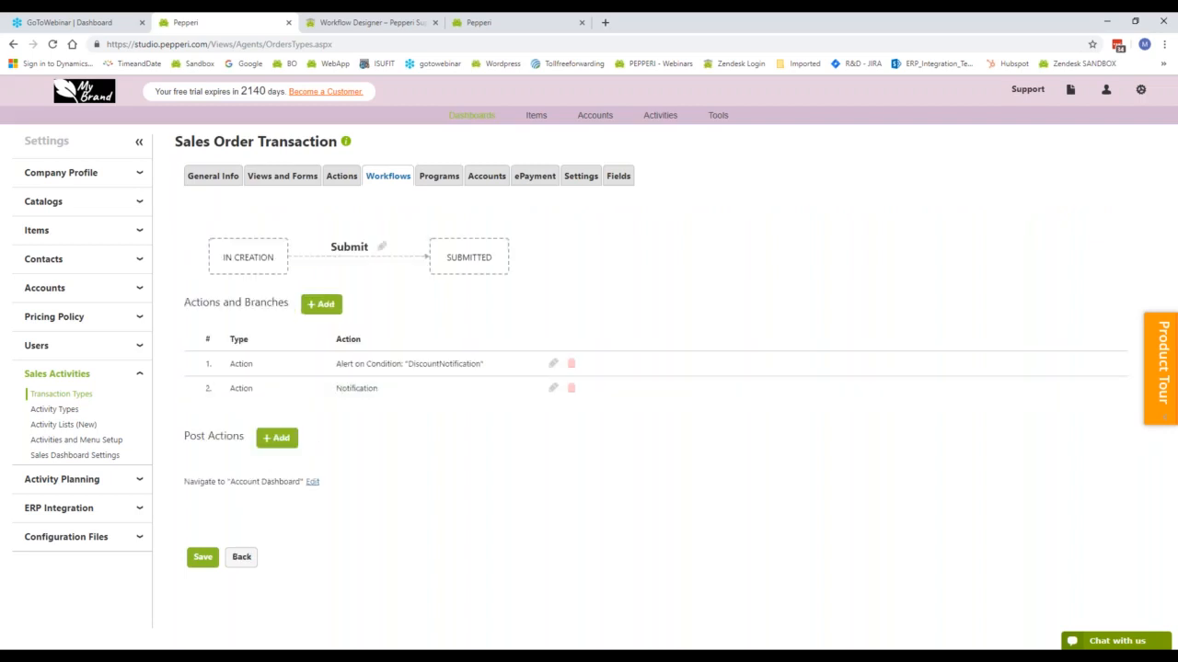
left_click_drag(184, 301, 229, 302)
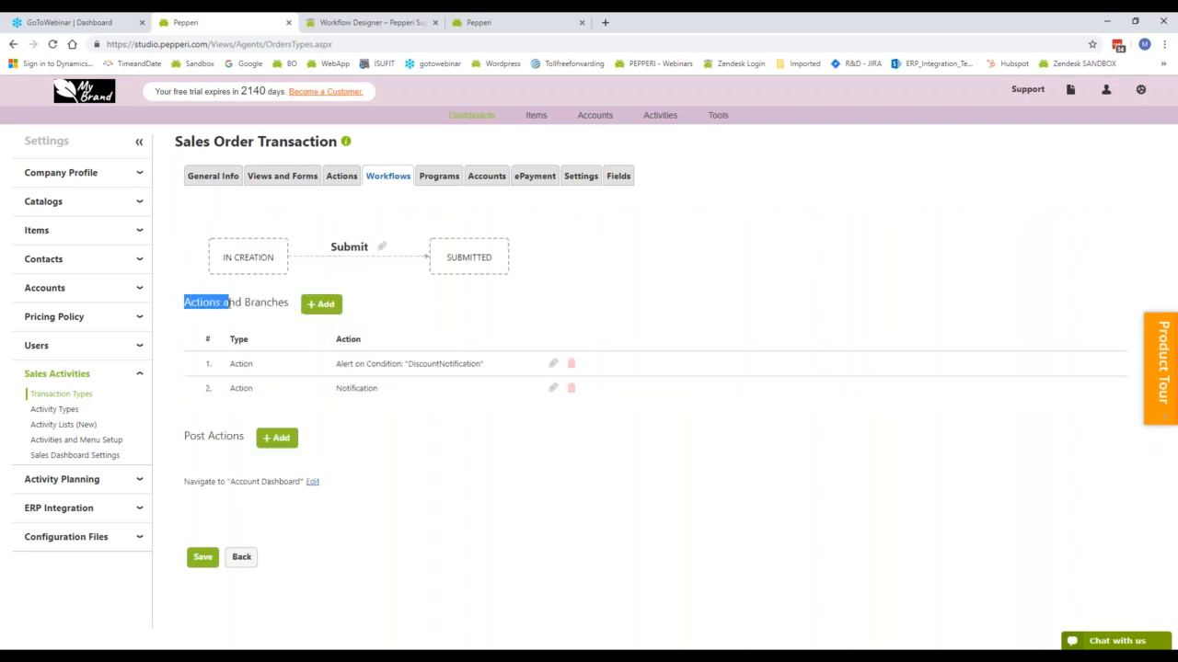
left_click(319, 312)
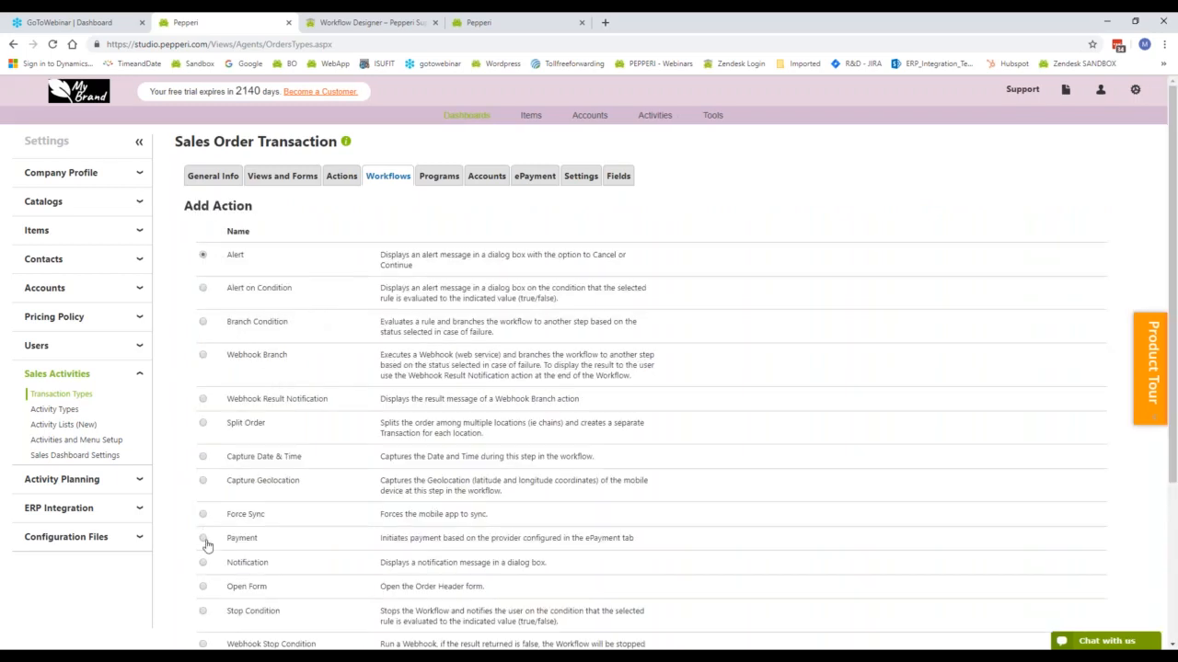
scroll(677, 367, "down", 1)
scroll(204, 487, "down", 1)
left_click(204, 487)
scroll(204, 496, "down", 1)
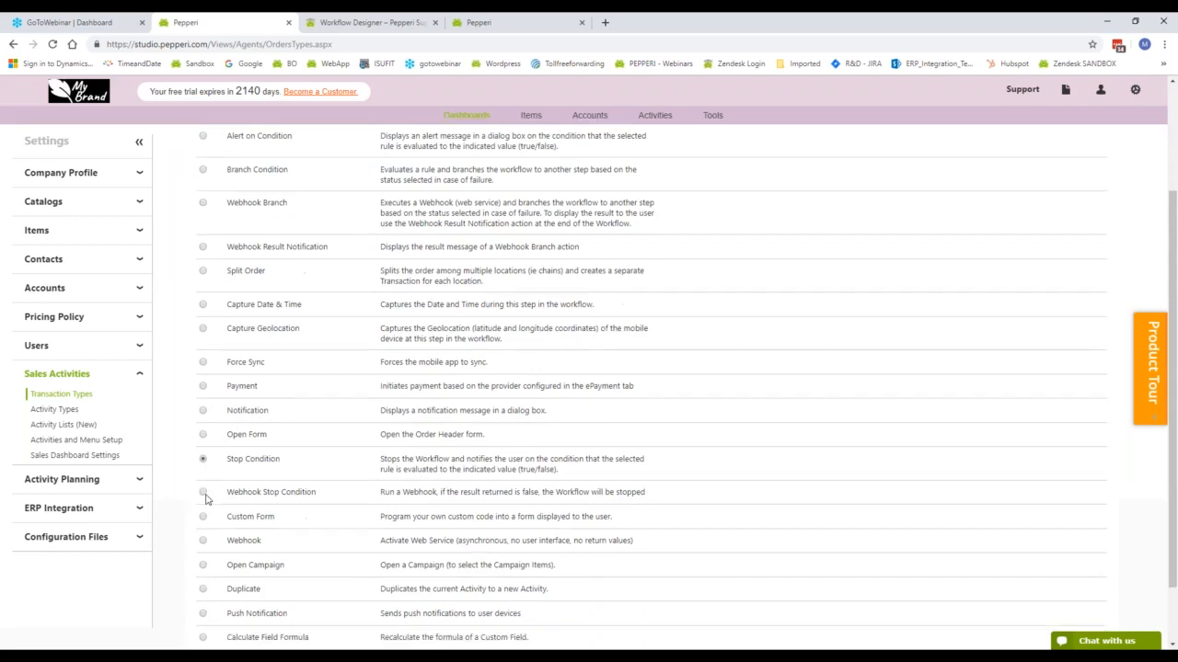
left_click(200, 596)
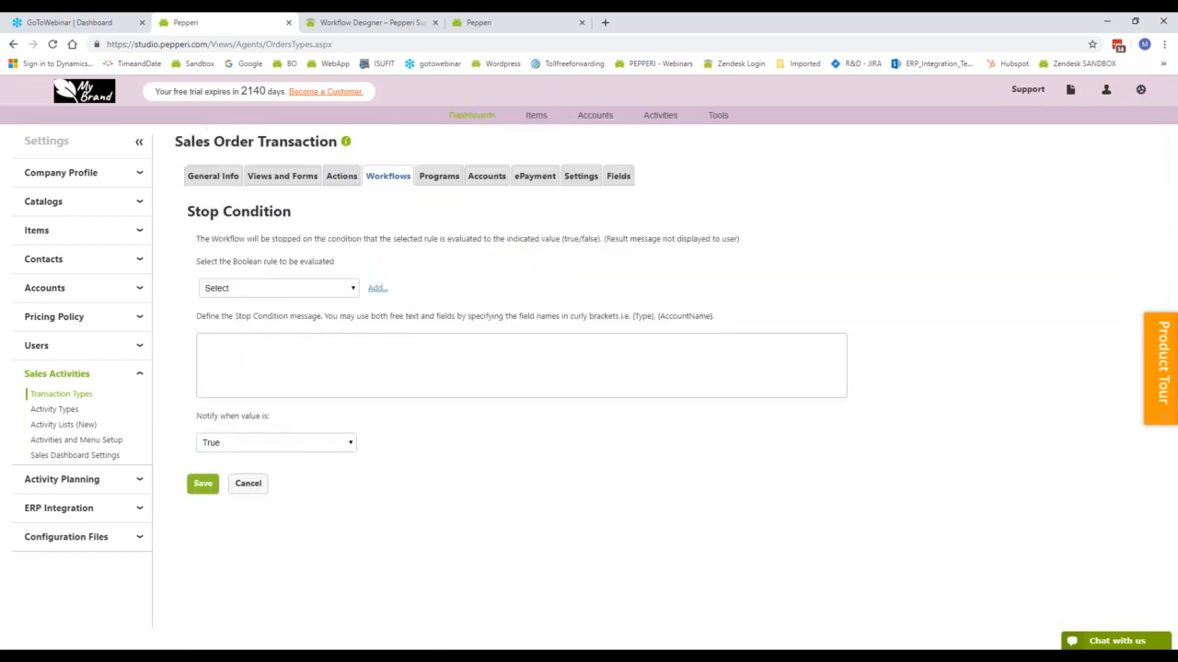
Create a new Boolean rule for the stop condition as a calculated checkbox field named MinOrder1500
left_click(257, 292)
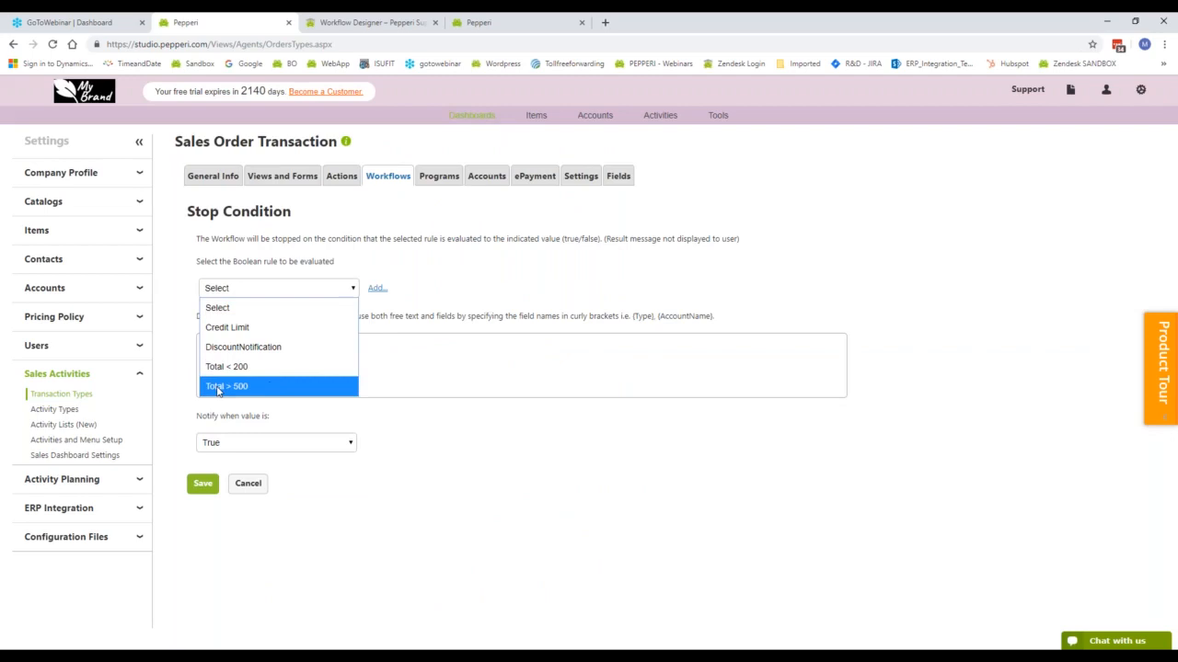
left_click(398, 289)
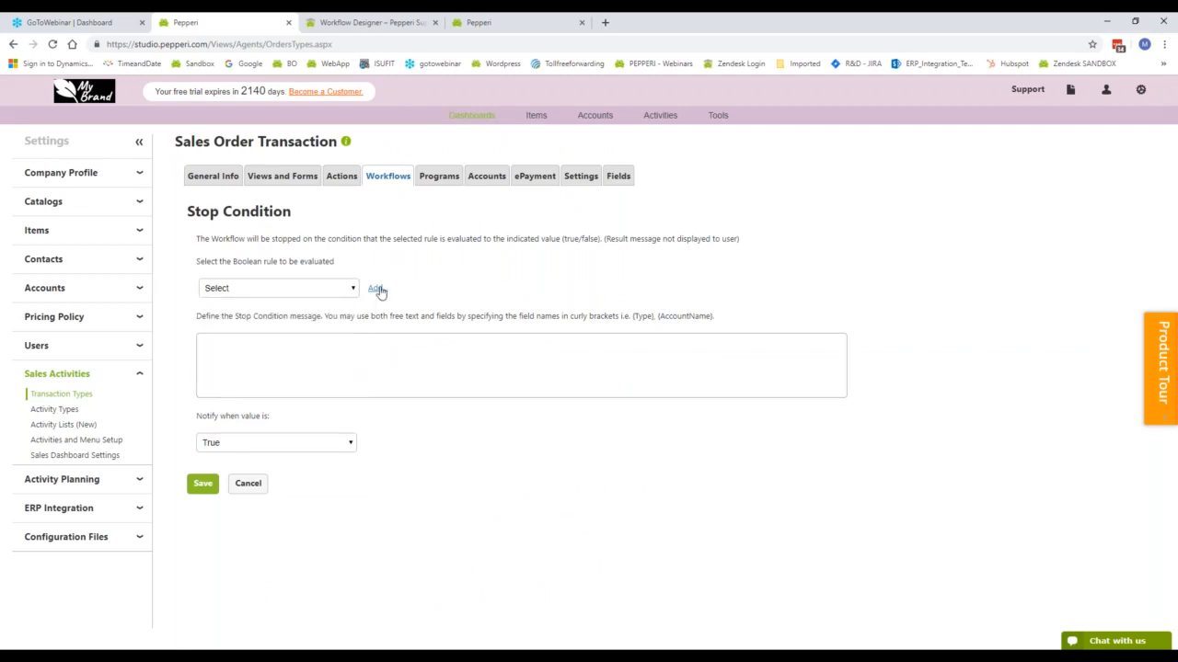
left_click(378, 289)
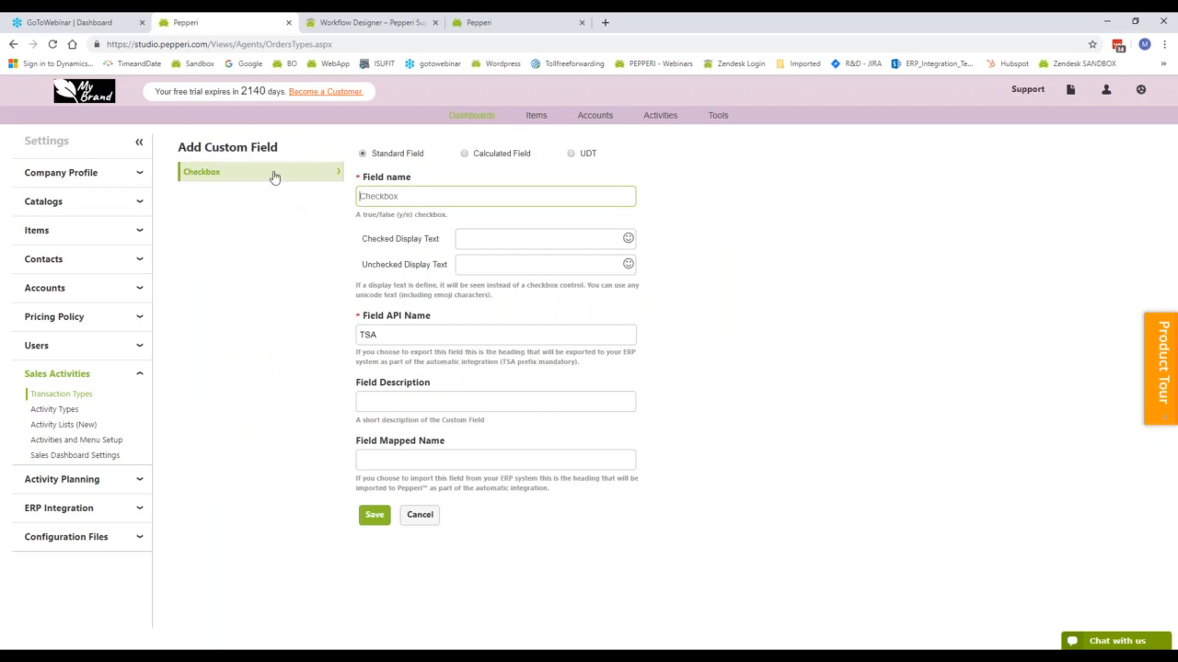
left_click(464, 160)
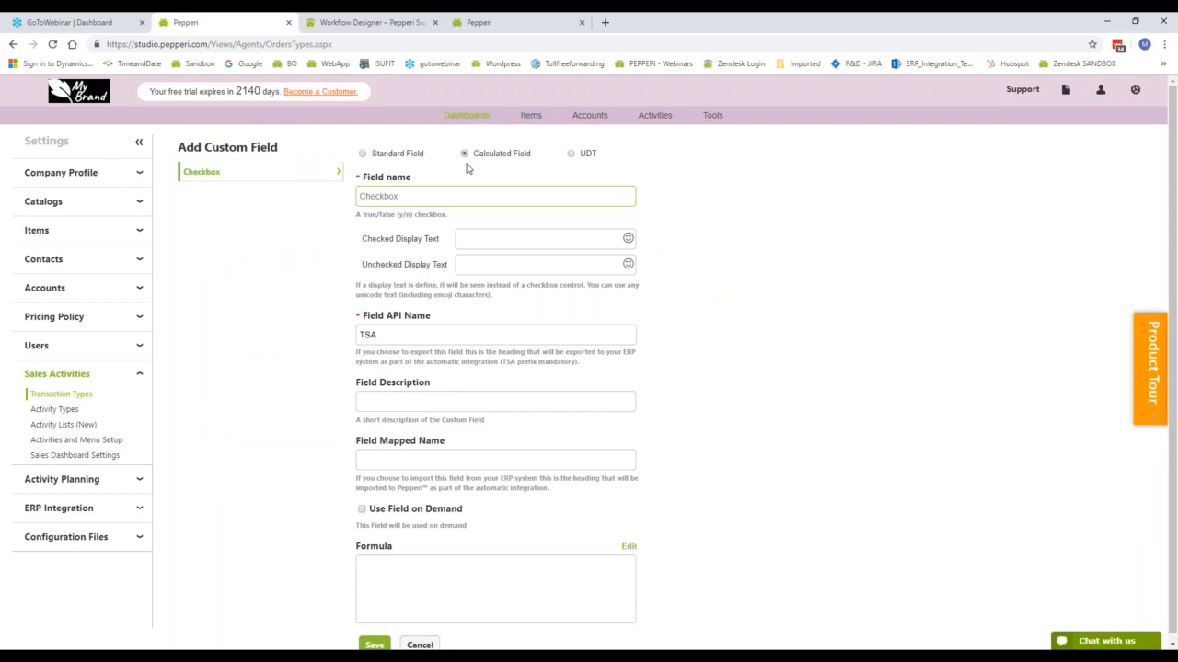
type("MinOrder1500")
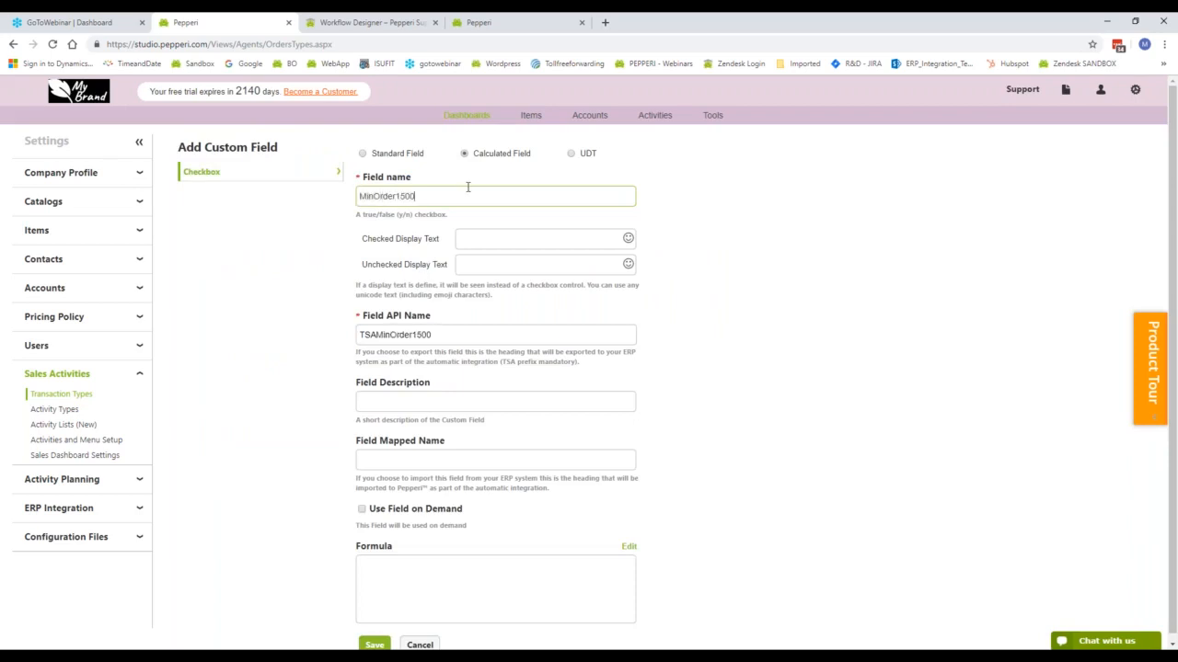
scroll(621, 460, "down", 1)
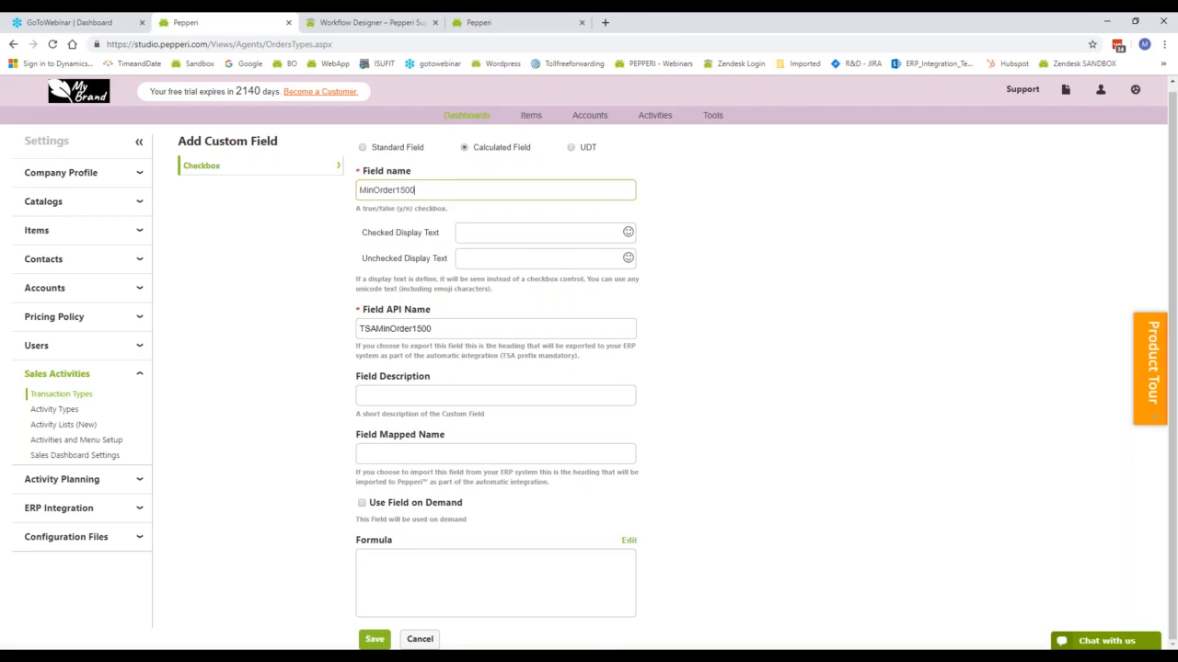
Open the field's formula for editing and make the Total Sum finance field (GrandTotal) available in it
left_click(628, 541)
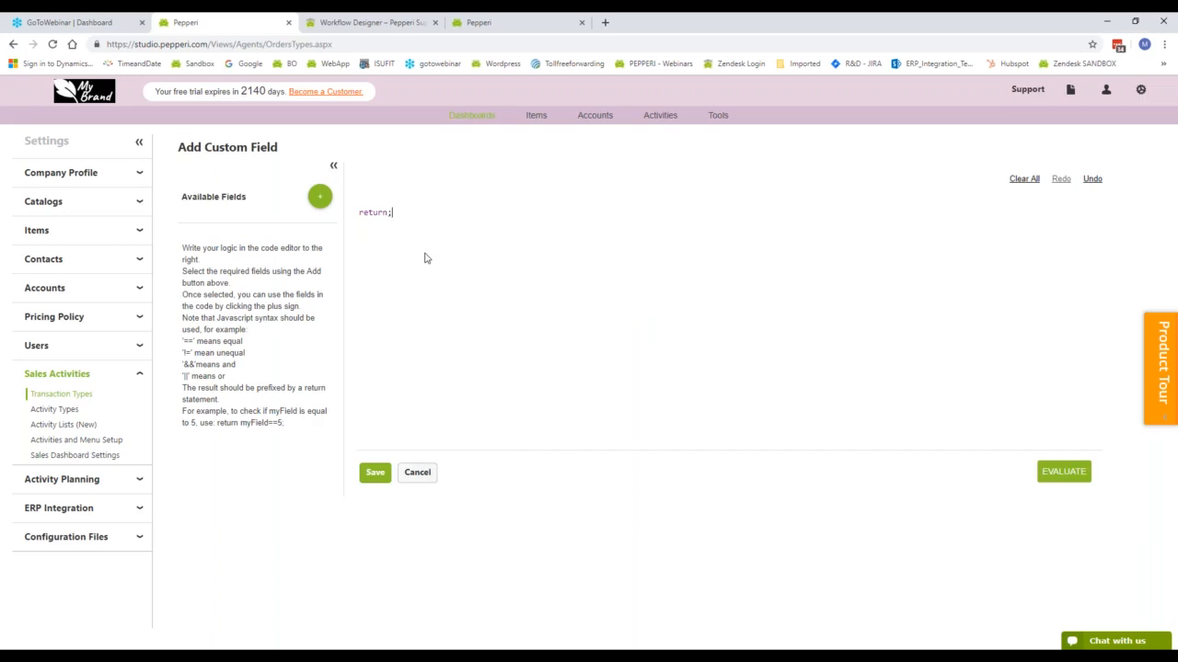
left_click(318, 199)
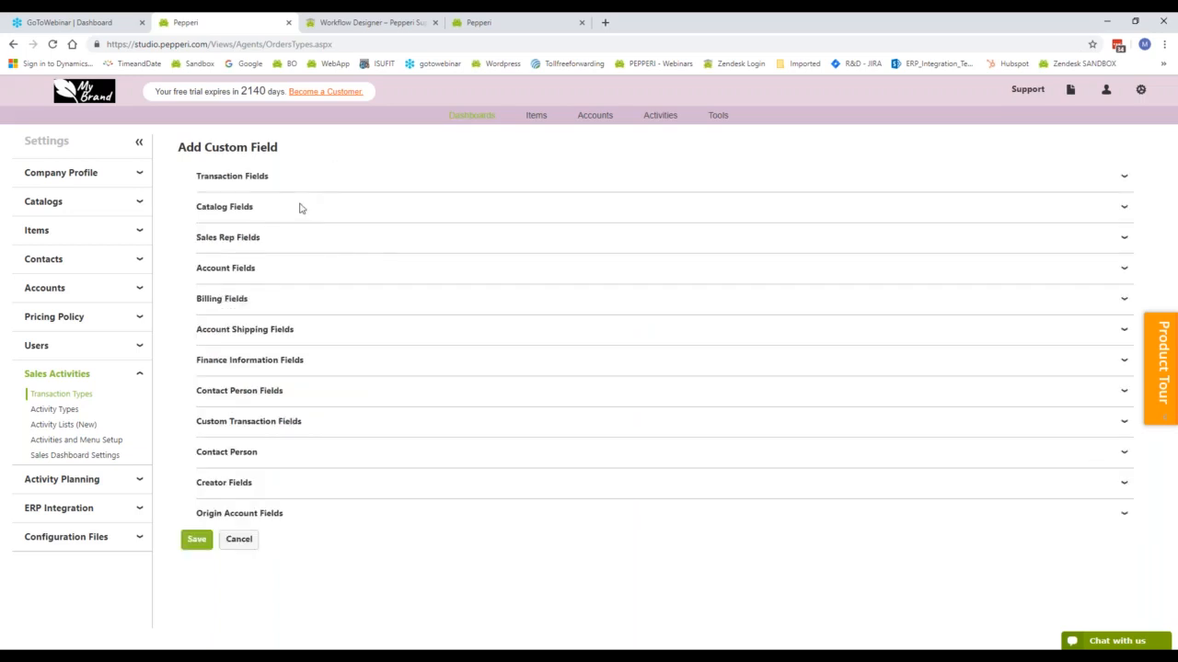
left_click(291, 361)
left_click(240, 443)
left_click(240, 442)
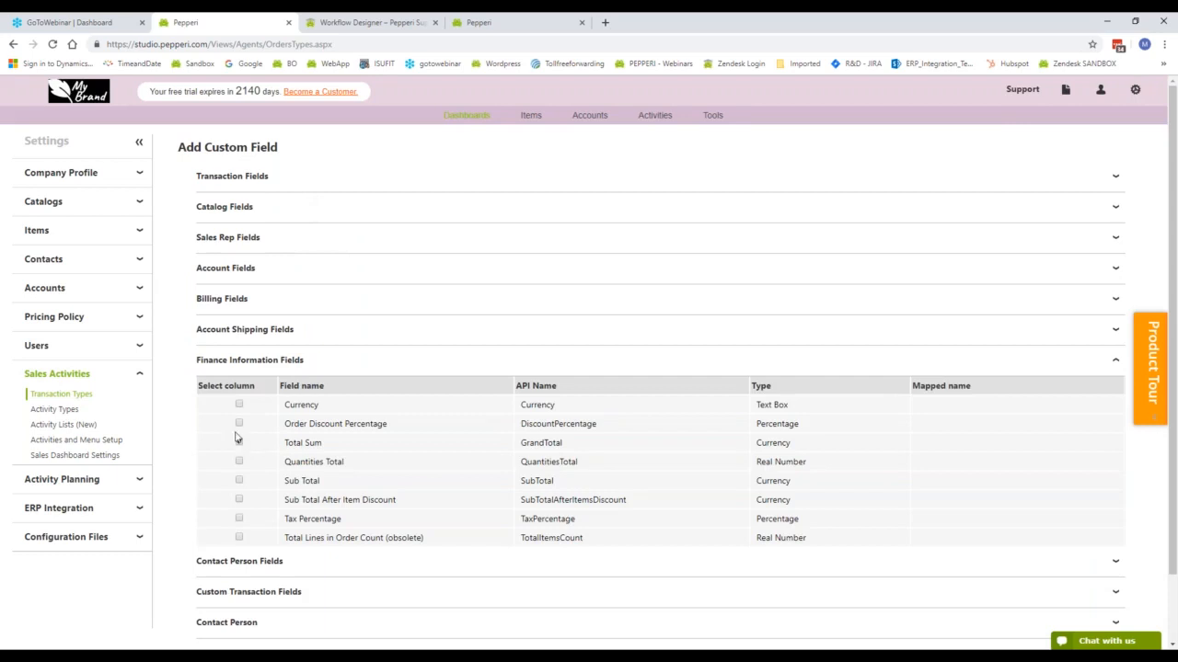
left_click(239, 443)
scroll(248, 452, "down", 1)
left_click(193, 633)
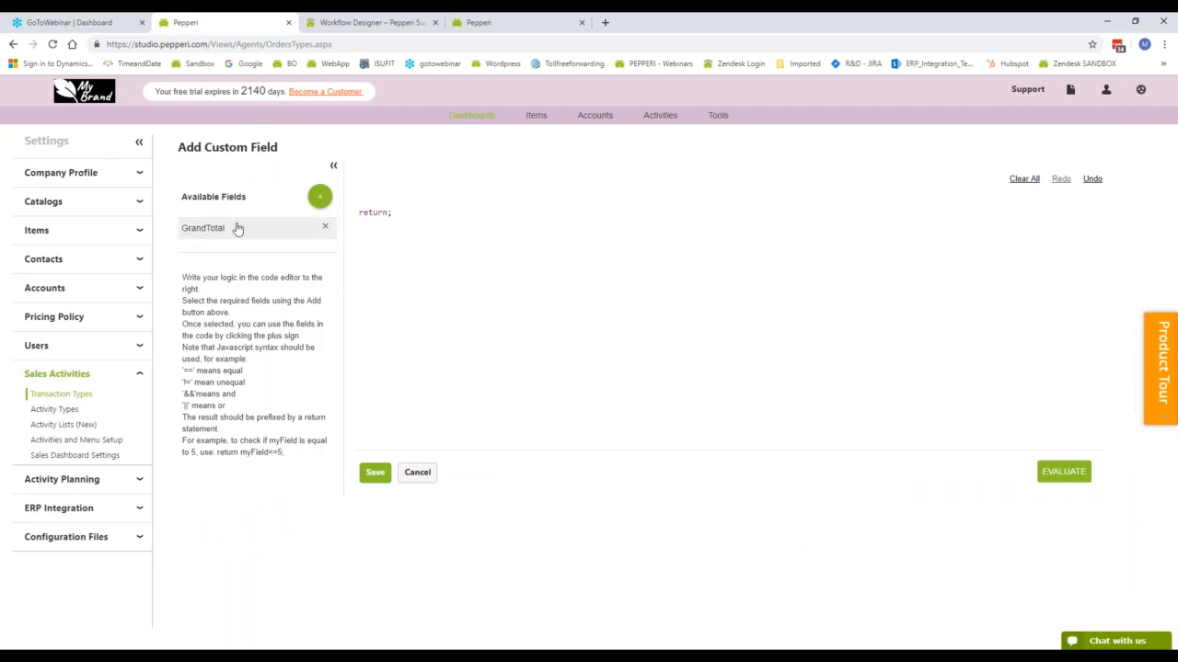
Write the field's formula as return ( GrandTotal>1500);
left_click(386, 225)
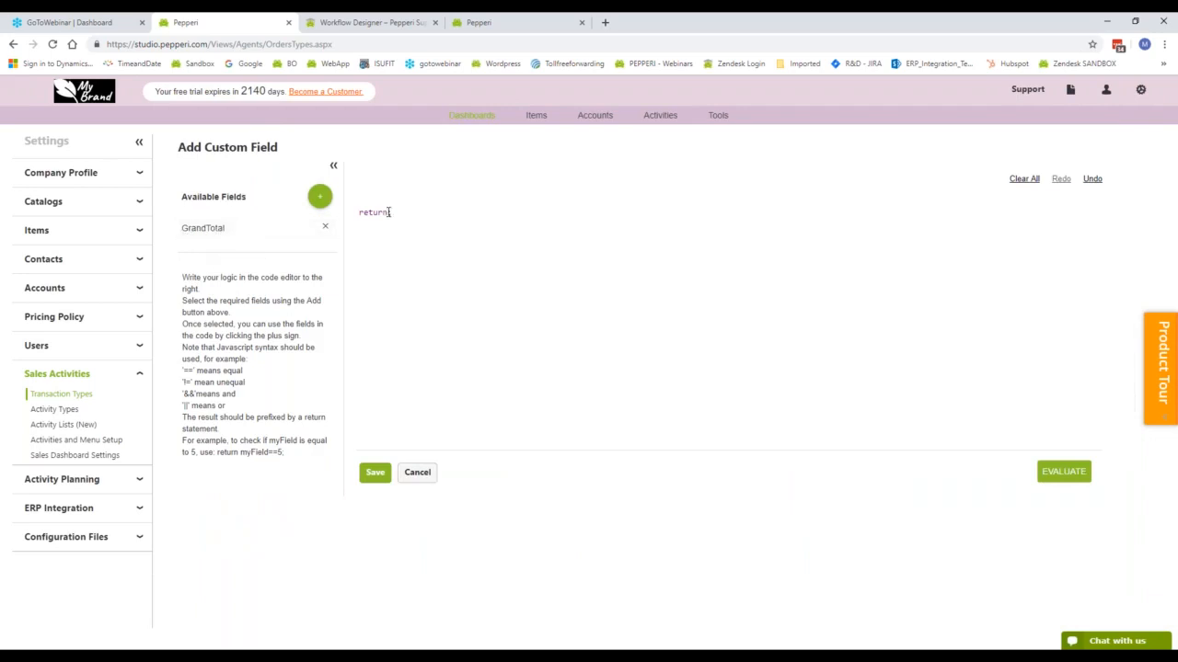
type("(")
left_click(285, 230)
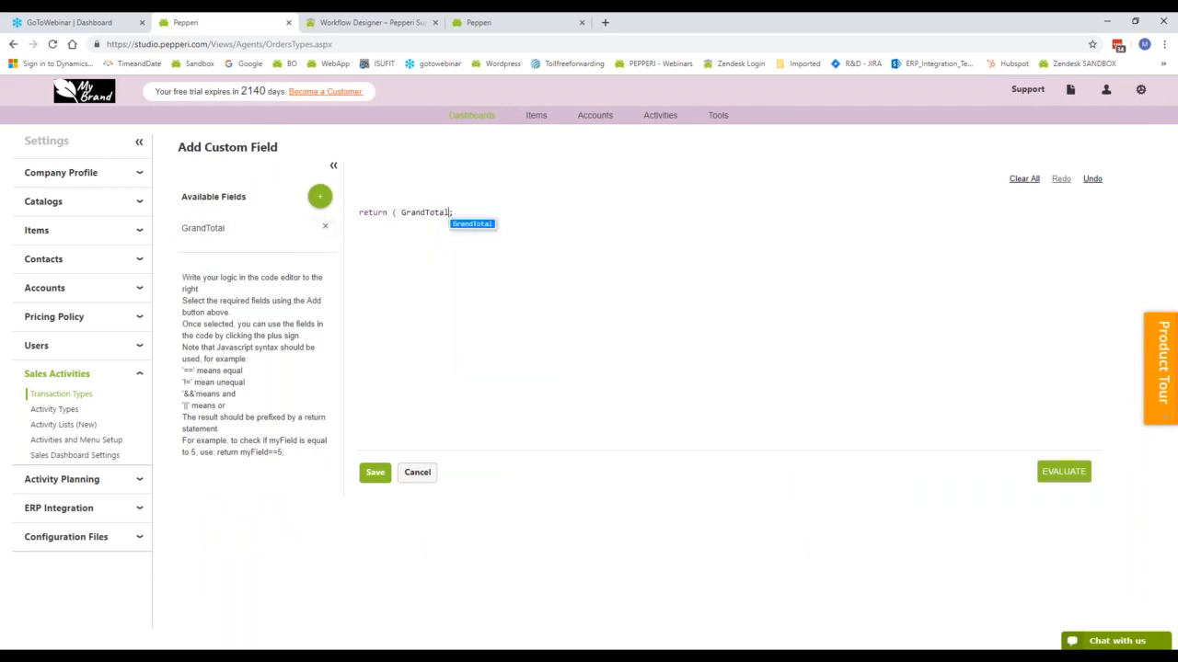
type(">1500)")
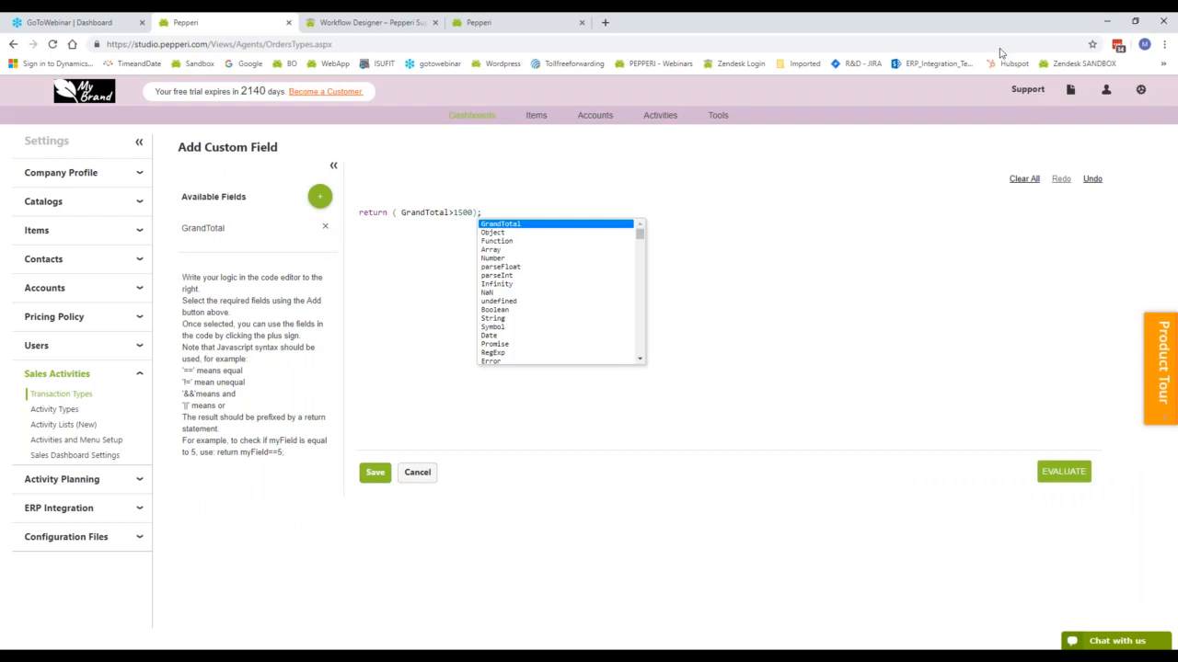
left_click(851, 305)
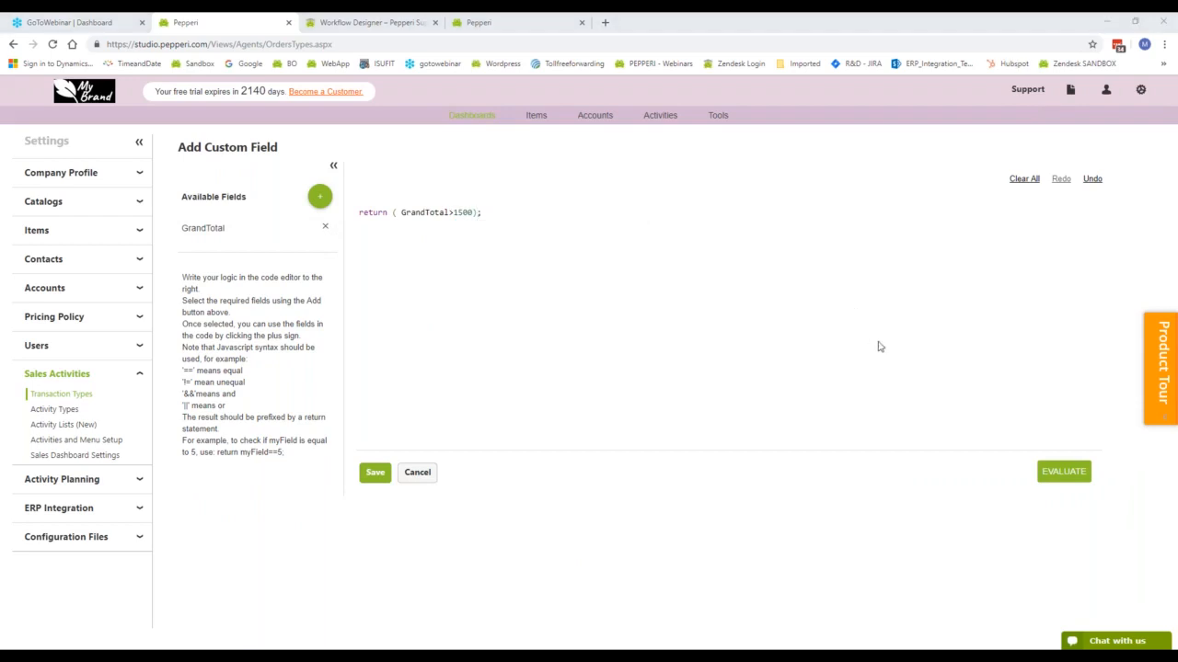
Evaluate the formula with a GrandTotal of 1000
left_click(1065, 476)
left_click(1065, 474)
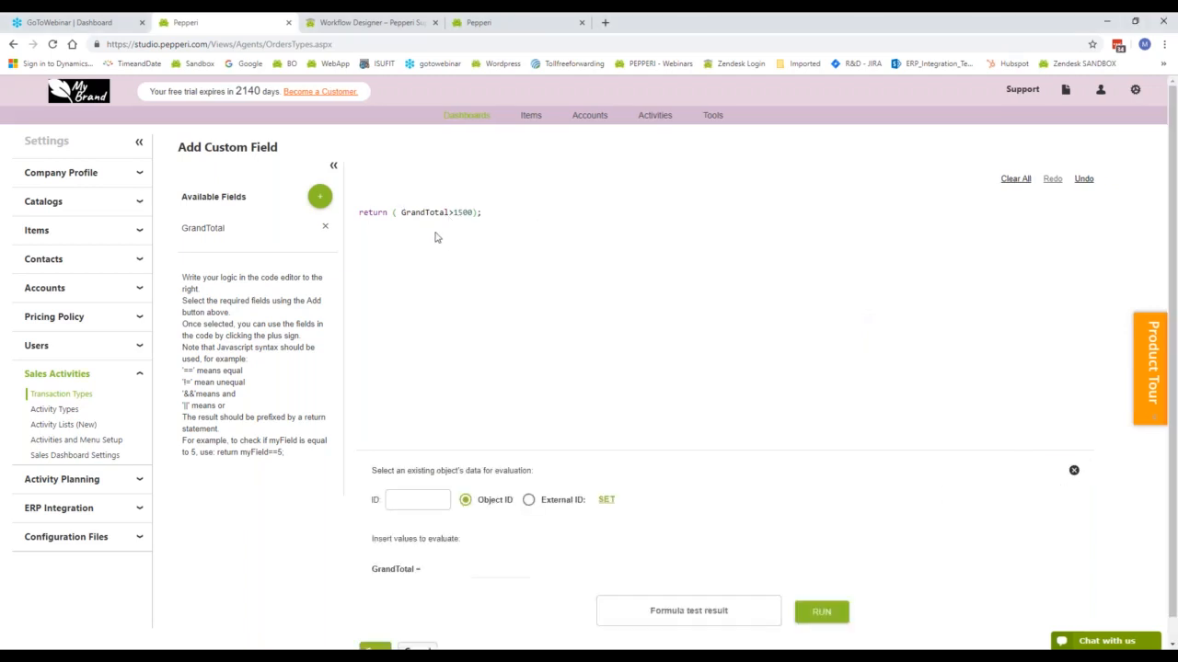
left_click(511, 569)
type("1000")
left_click(822, 612)
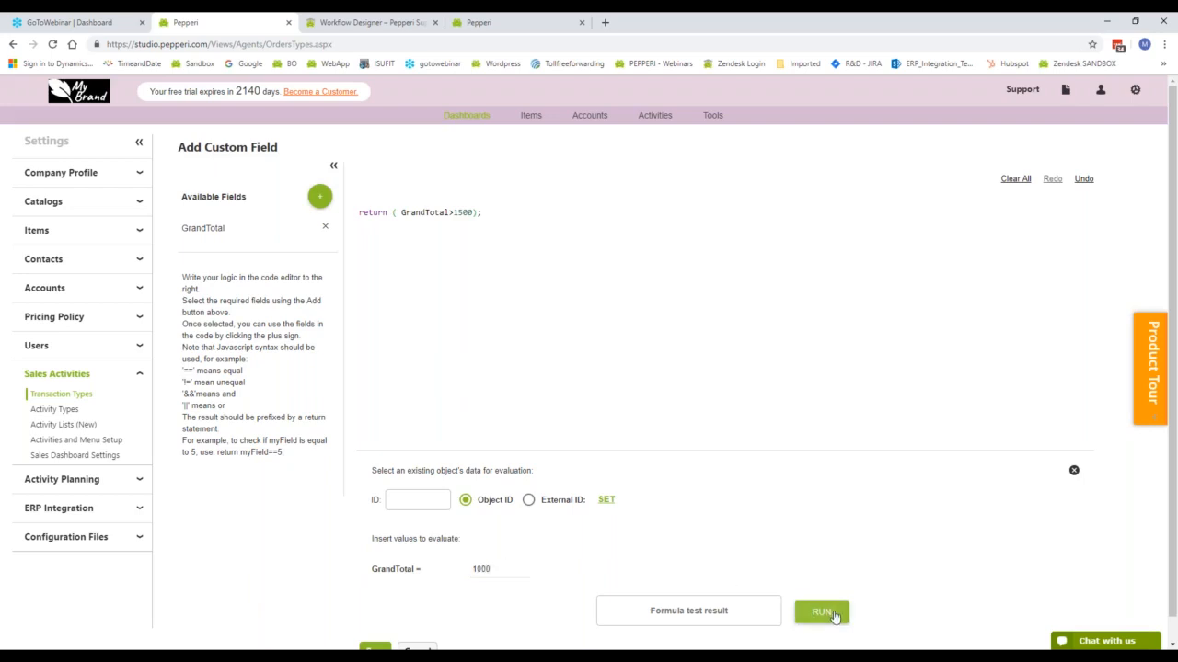
left_click_drag(699, 611, 670, 618)
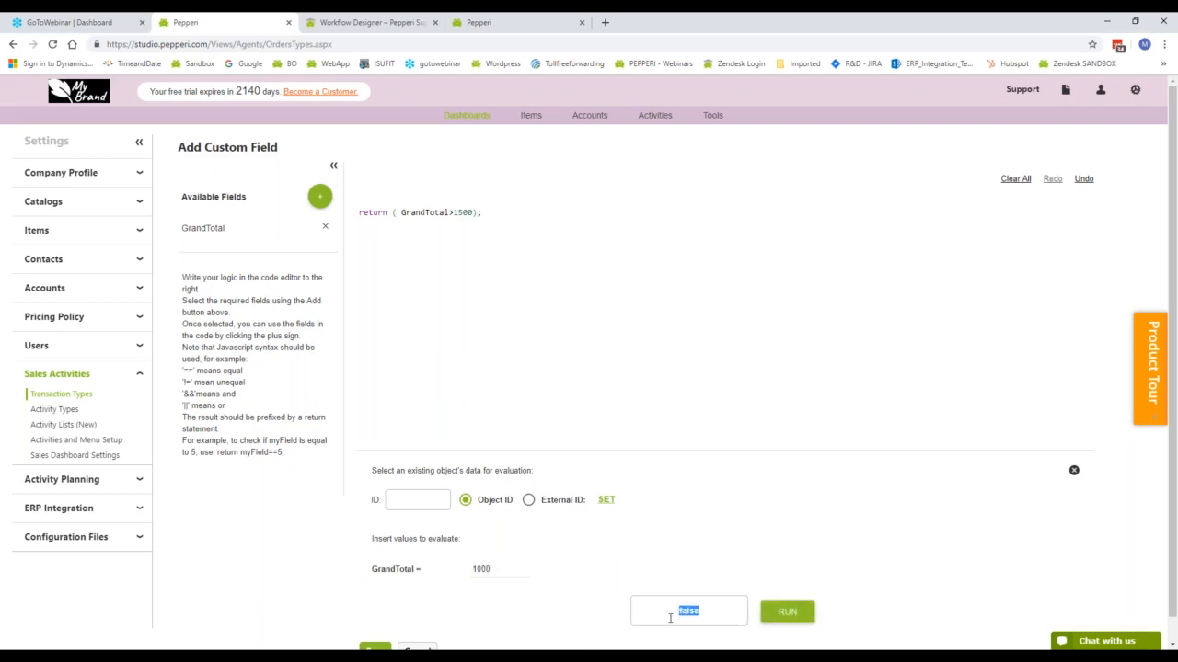
Evaluate the formula again with a different GrandTotal value, and close the evaluation
left_click(514, 571)
key("BackSpace")
key("BackSpace")
key("BackSpace")
type("59001")
left_click(785, 614)
left_click(514, 578)
left_click(1075, 472)
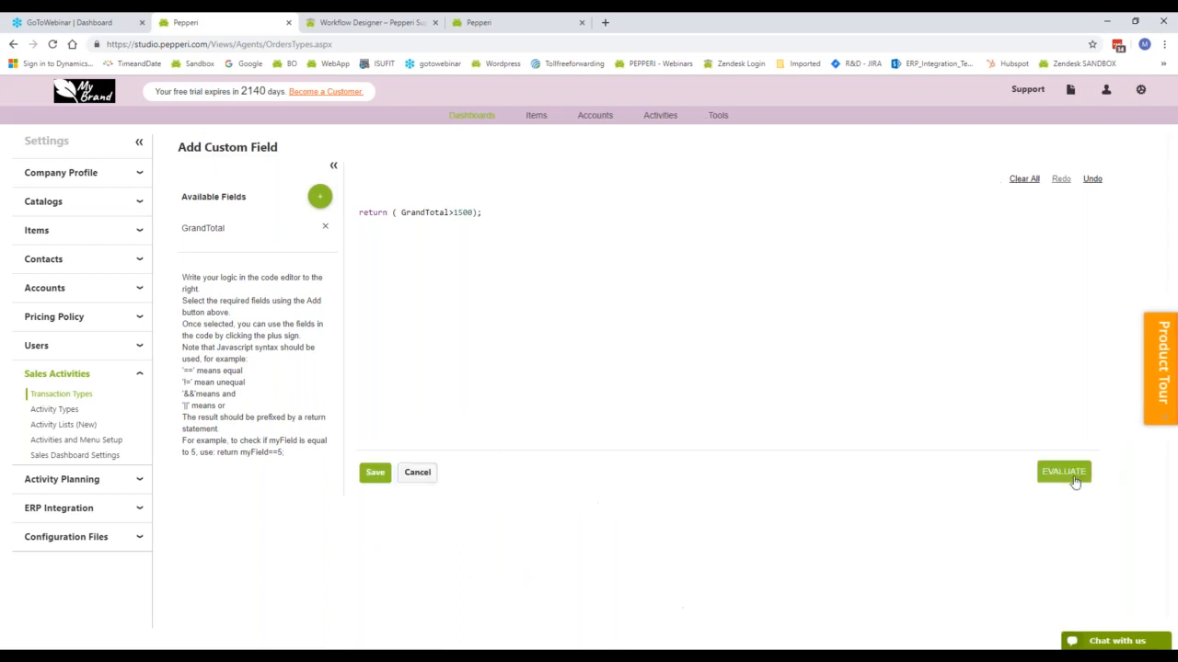
Save the formula and the custom field, and choose MinOrder1500 as the stop condition's Boolean rule
left_click(375, 474)
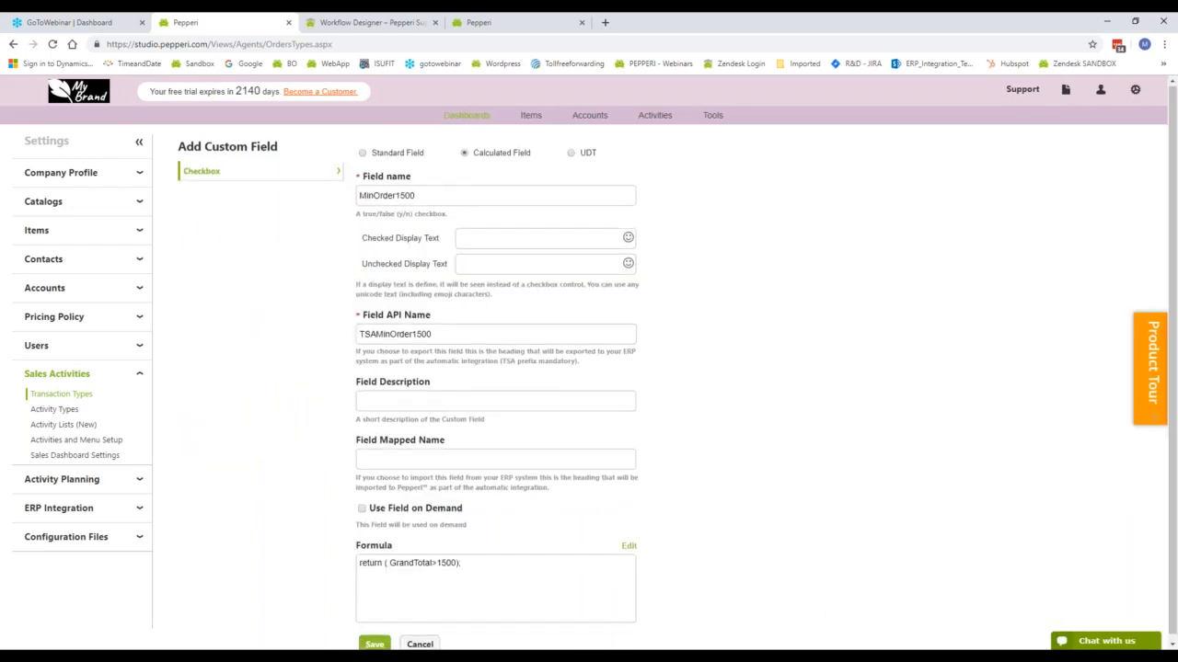
left_click(373, 640)
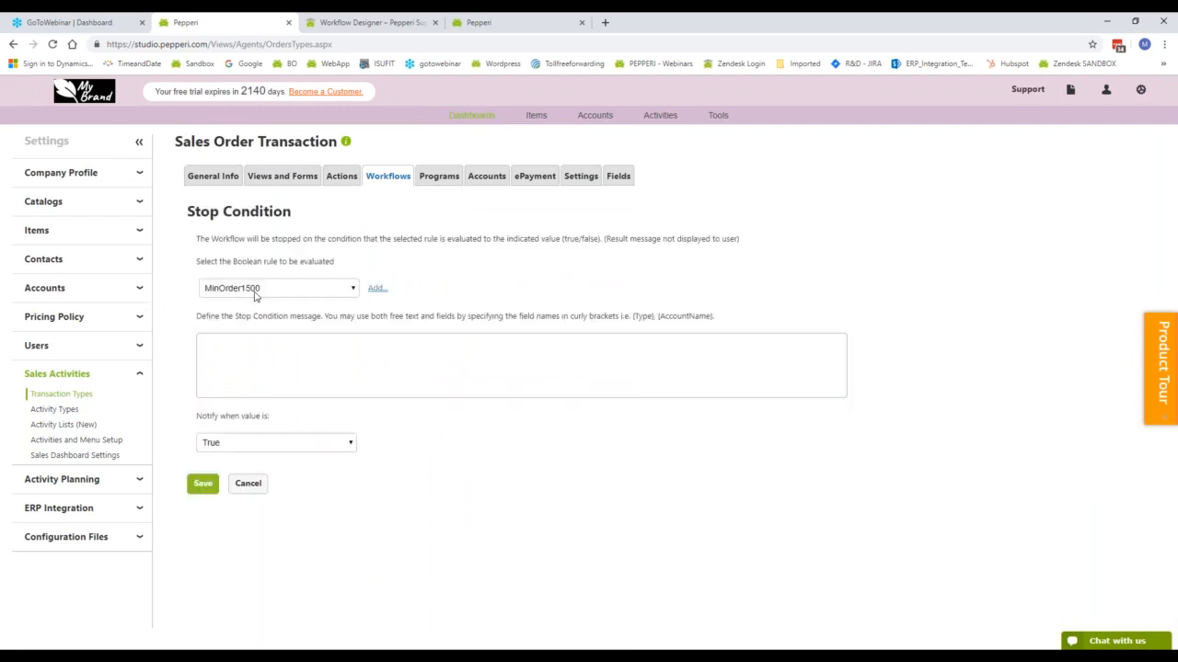
left_click(258, 291)
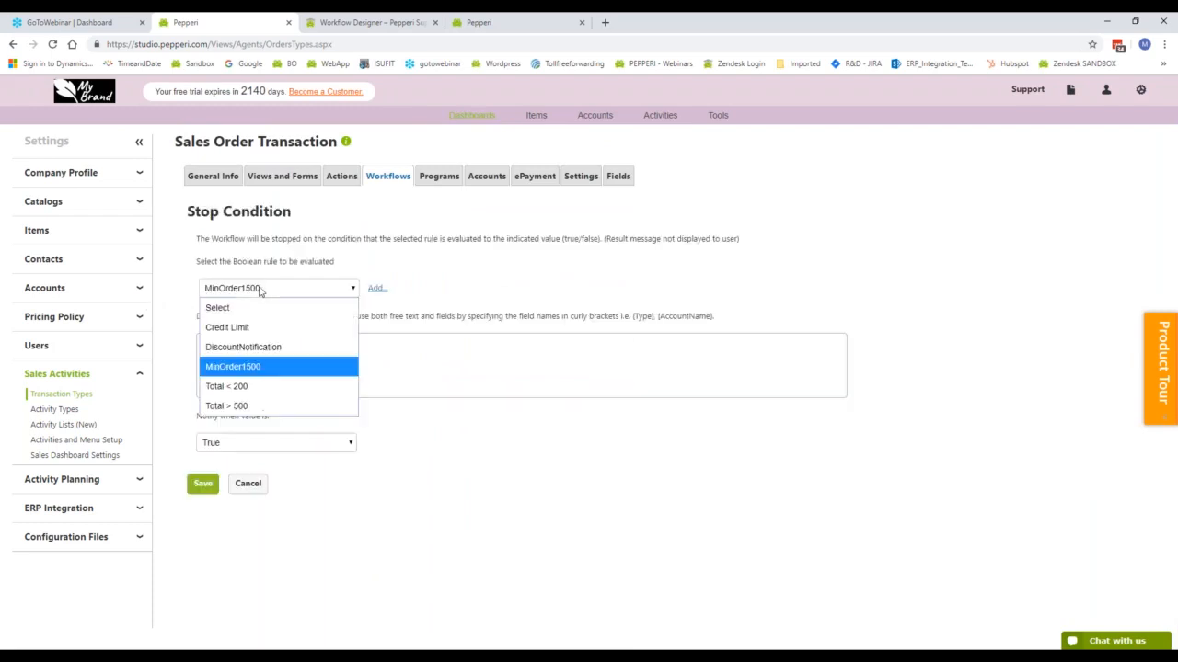
left_click(213, 372)
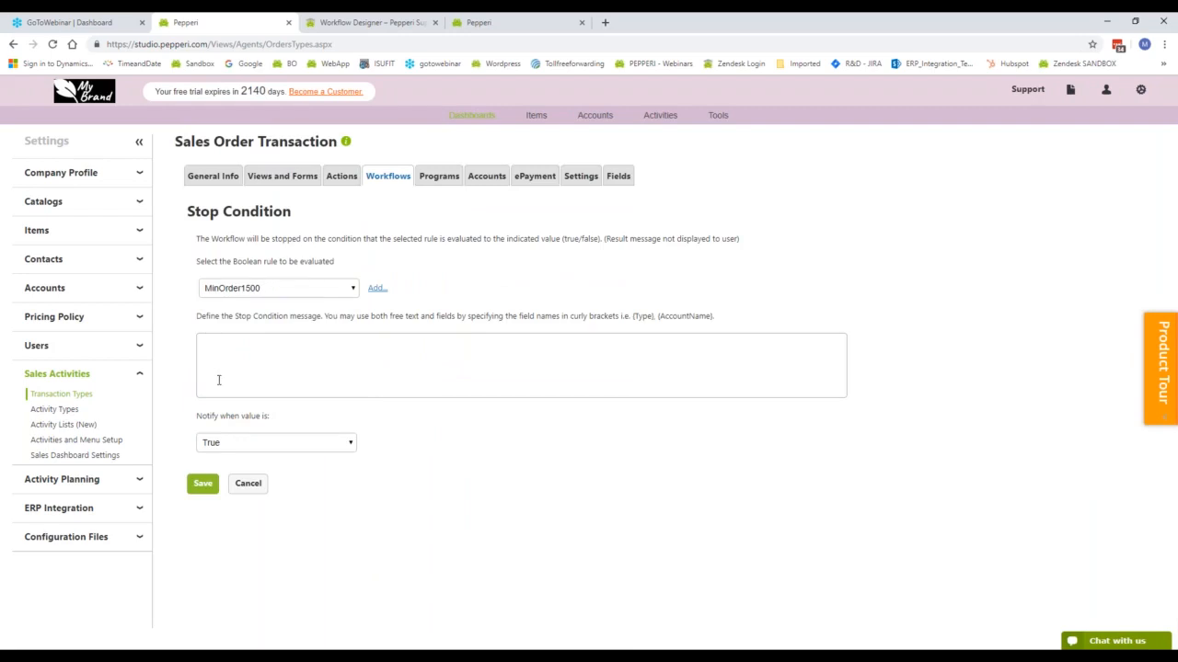
Set the condition to notify when False, with the message "You have not reached the min order amount of 1500. Please add more items"
left_click(278, 448)
left_click(211, 482)
left_click(260, 350)
type("You have not reached")
type(" the min order amount")
type(" of")
type(" 1500")
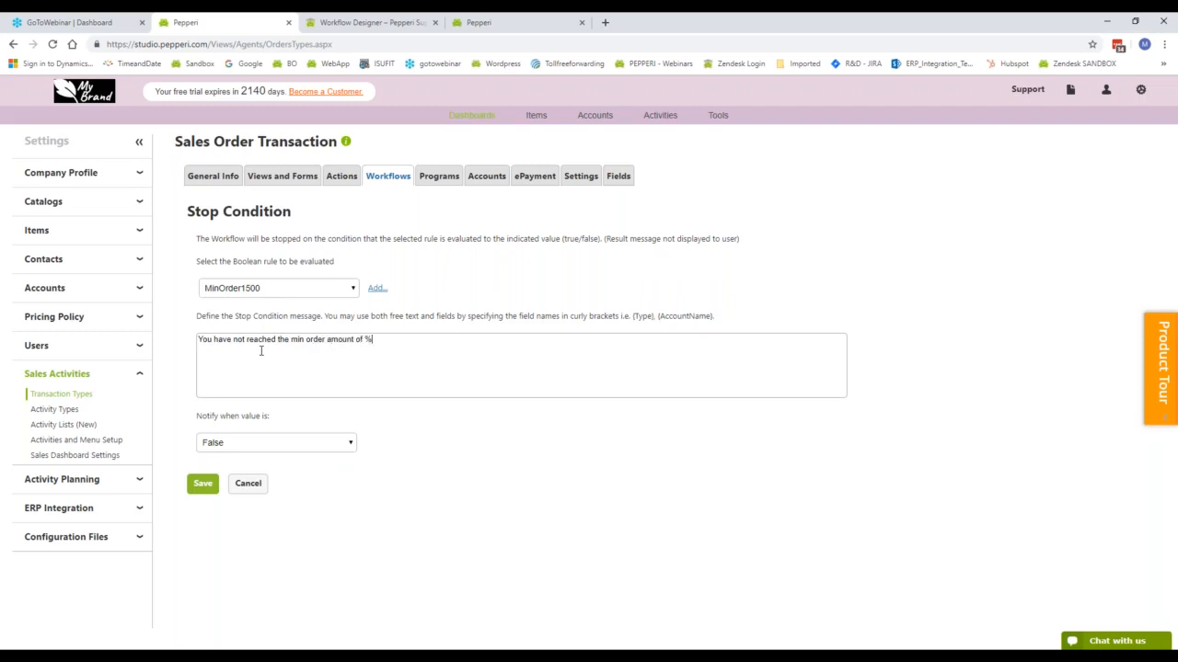
type(". Please add more items.")
Insert the {AccountName} field placeholder at the start of the stop condition message
key("Home")
type("{AccountName")
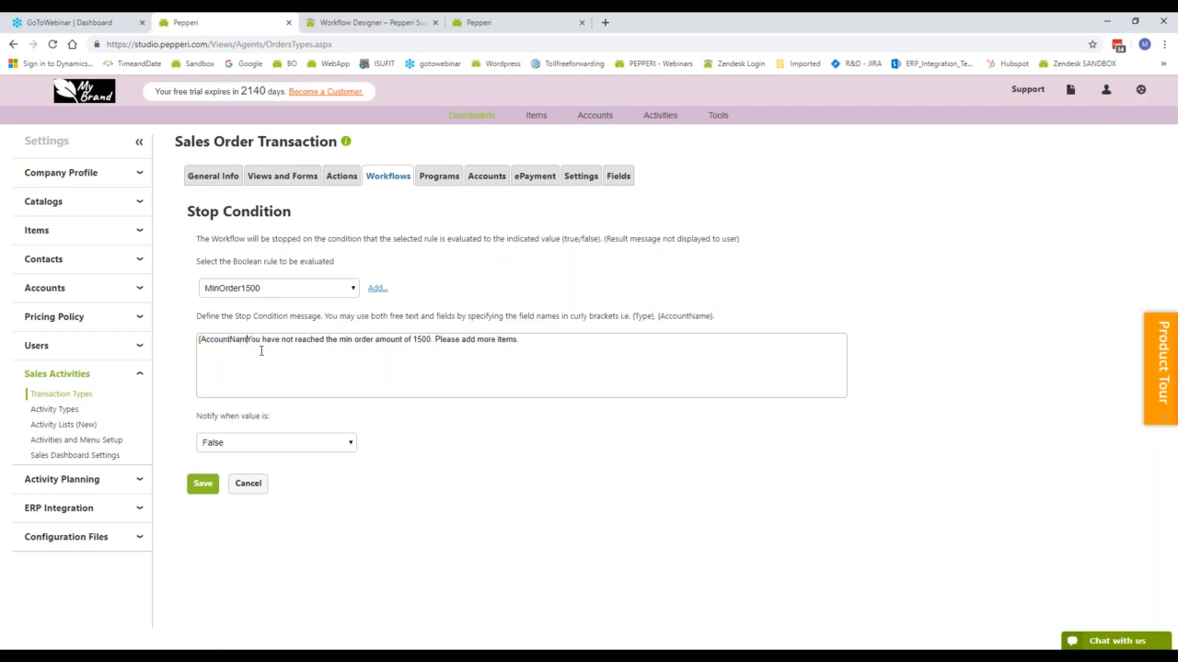
type("}")
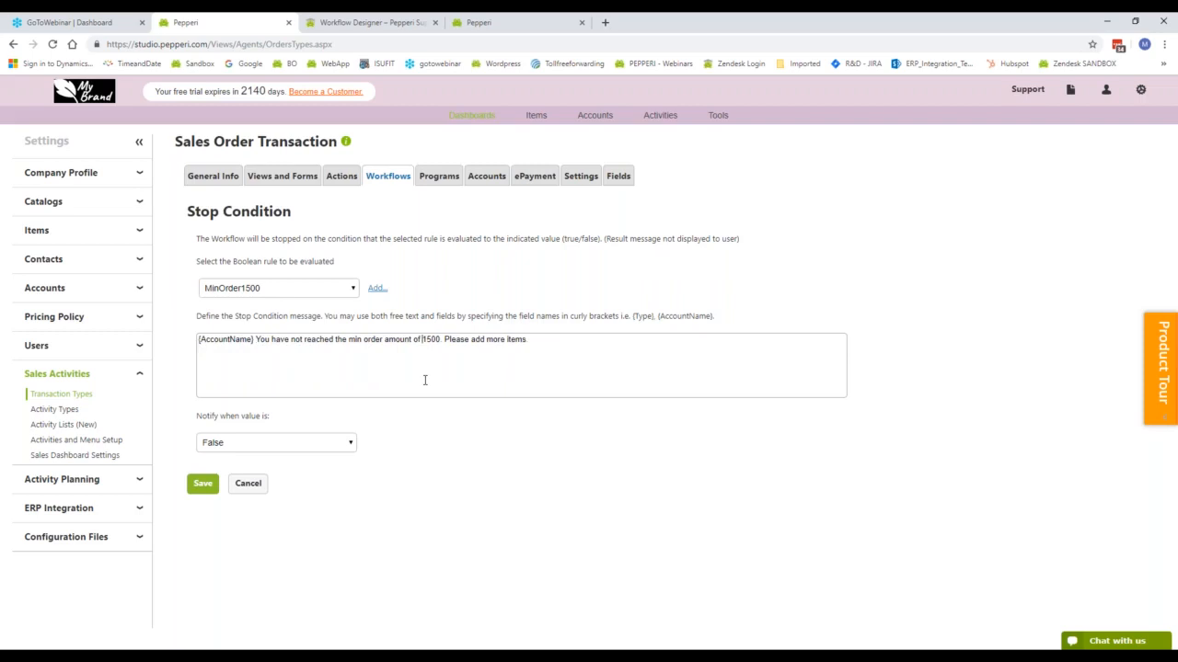
key("BackSpace")
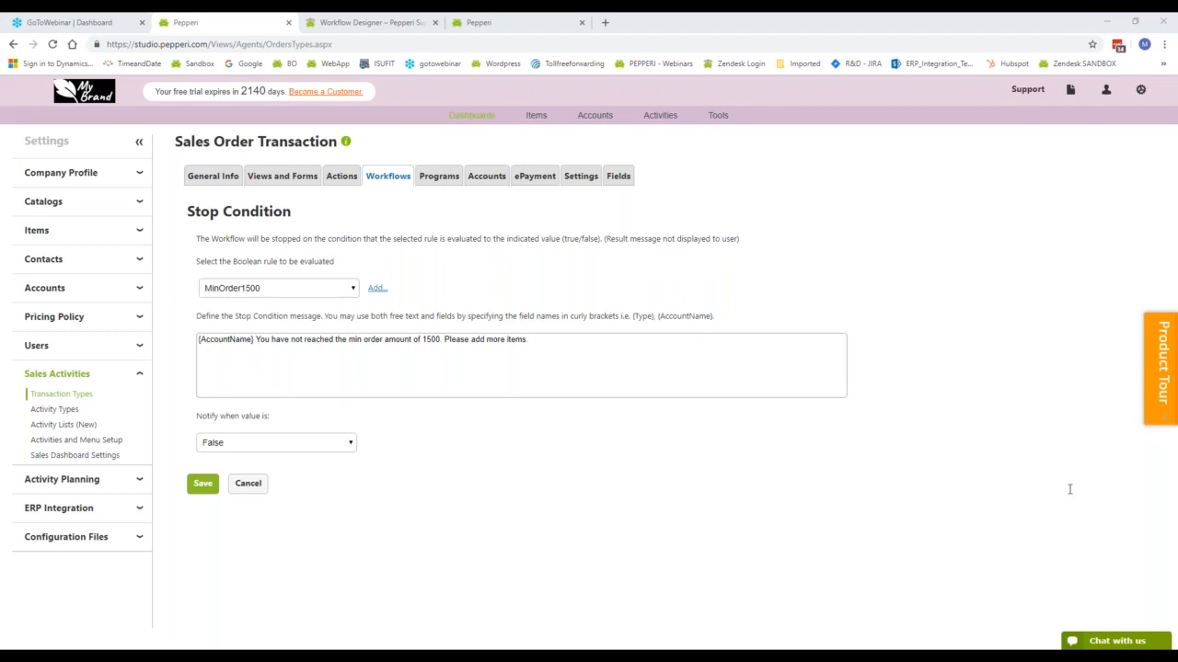
Save the MinOrder1500 stop condition and the Submit transition of the Sales Order workflow
left_click(203, 484)
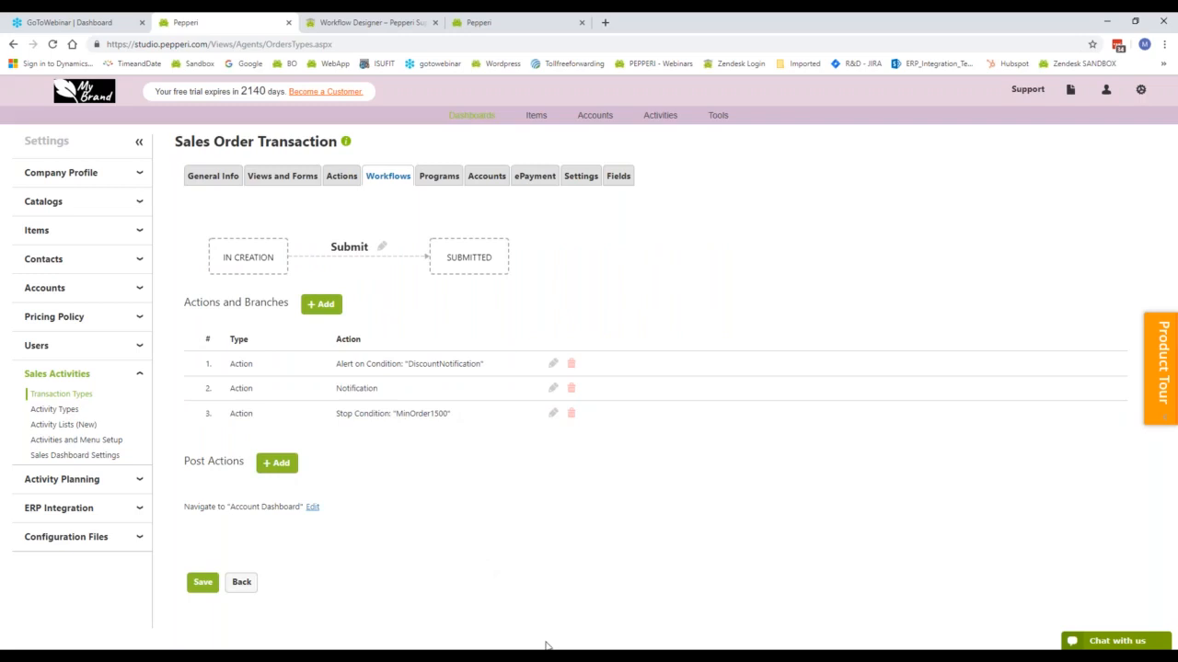
left_click(213, 587)
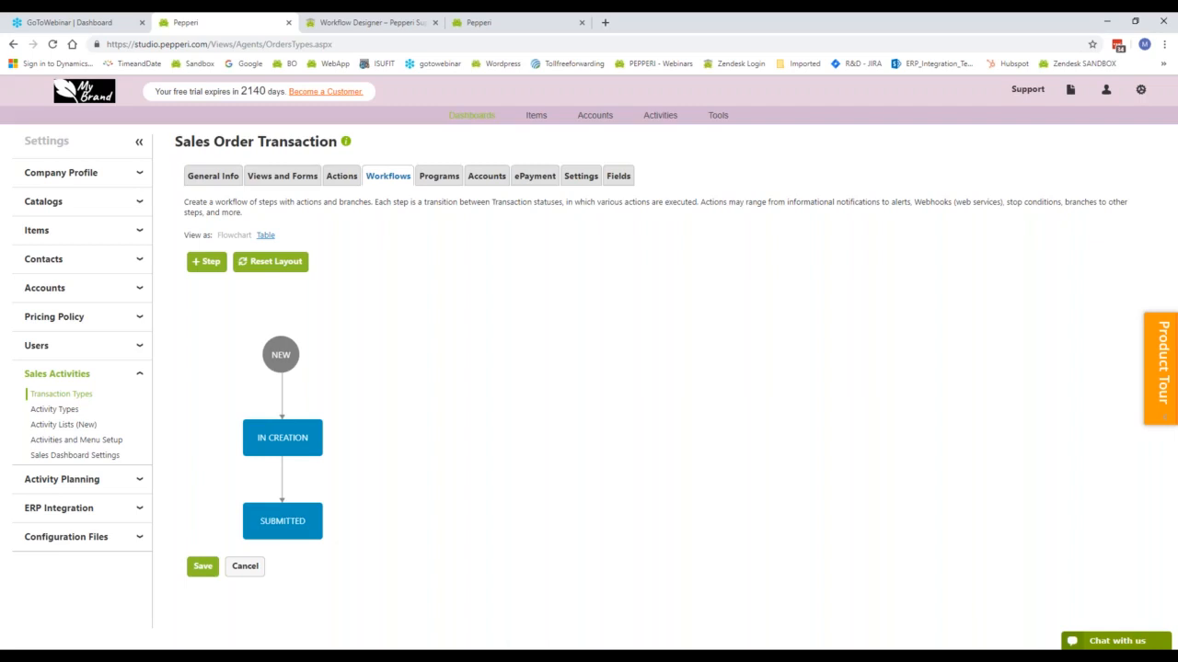
Delete the Credit Limit stop condition from the New to In Creation transition and save the transition
key("alt+Tab")
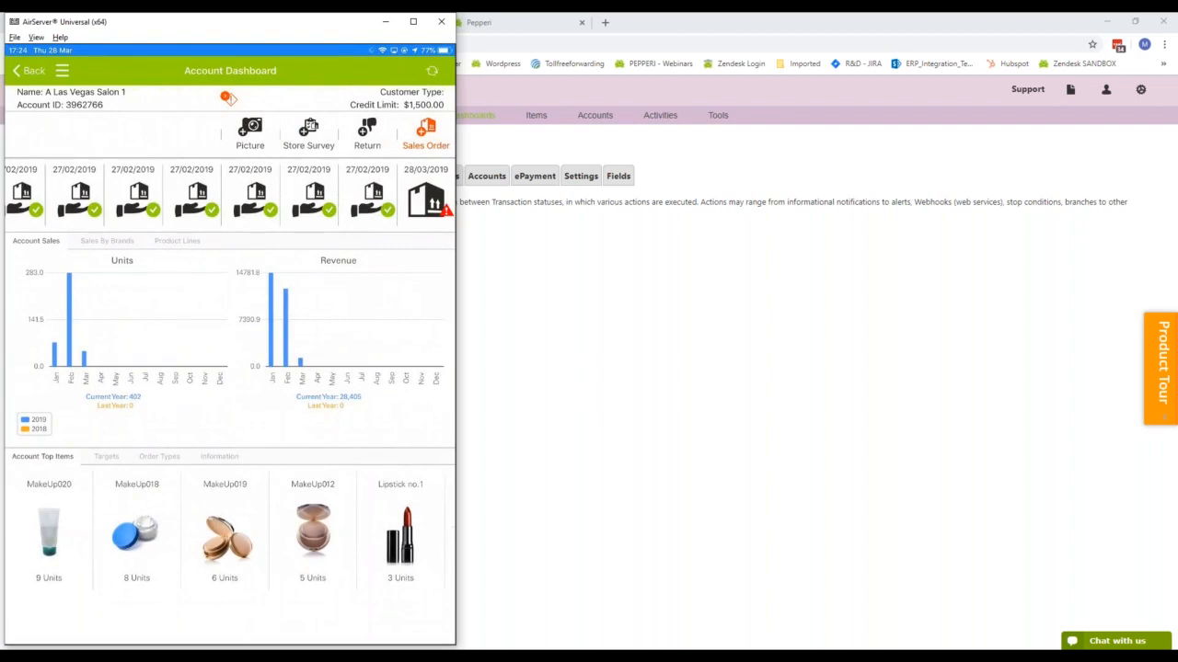
left_click(788, 496)
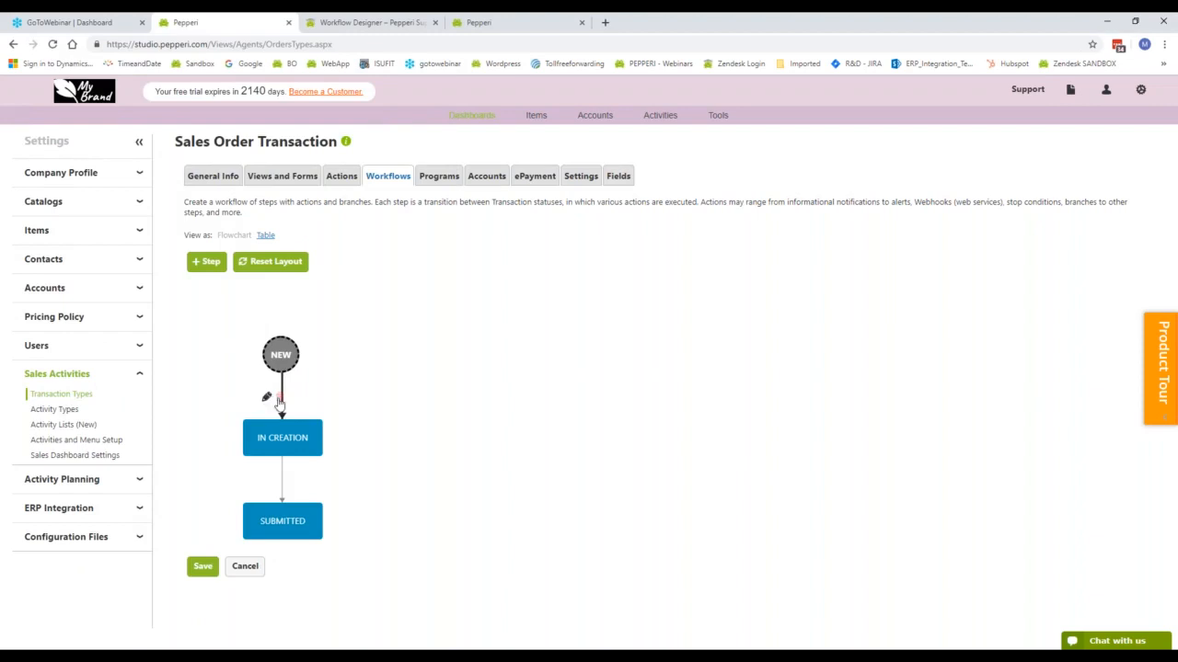
left_click(267, 399)
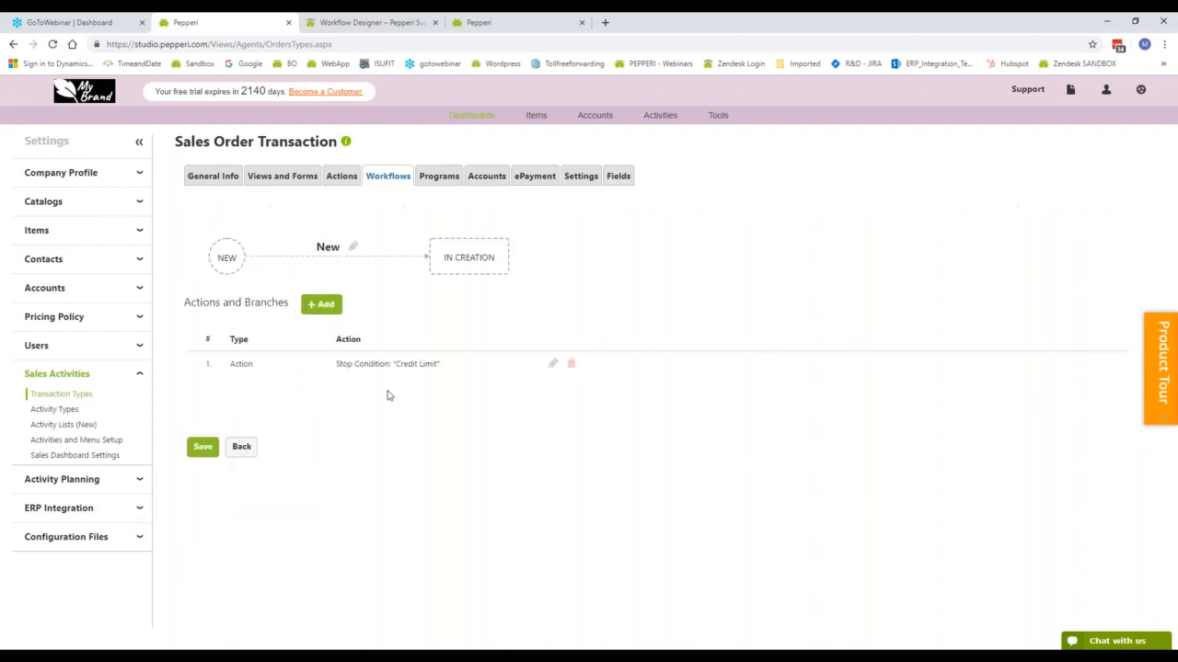
left_click(571, 364)
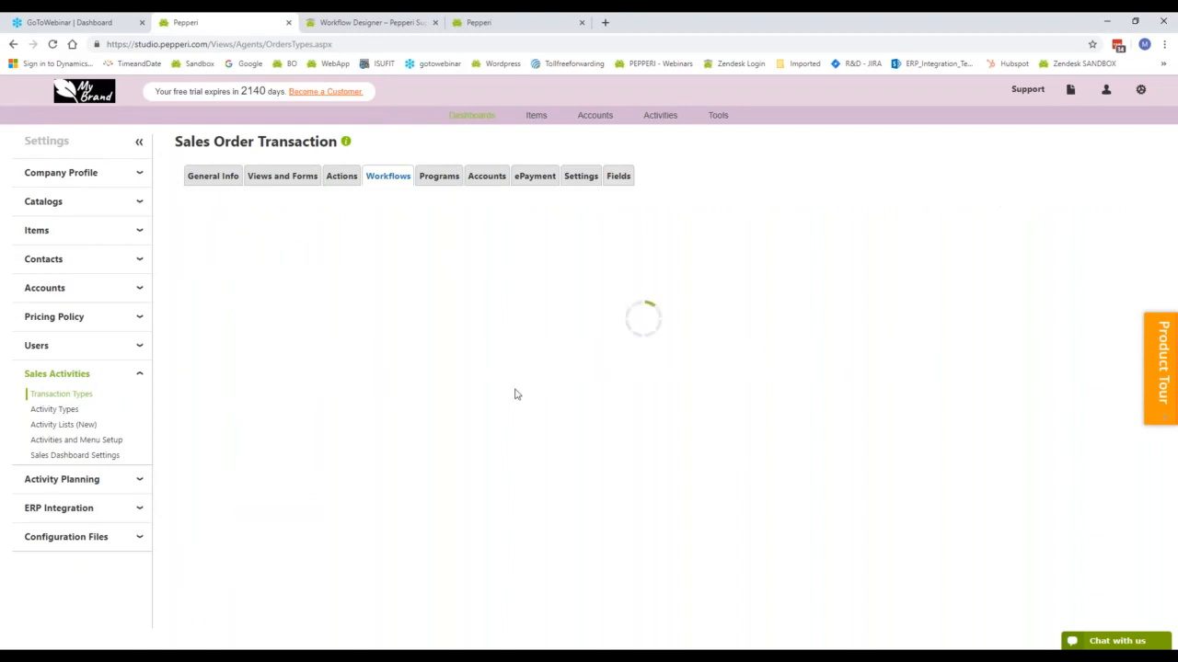
left_click(203, 386)
Switch to the AirServer mobile app and start a Sales Order with 4 Shadow Eye Primer and 2 Long Wear Eyeliner
key("alt+Tab")
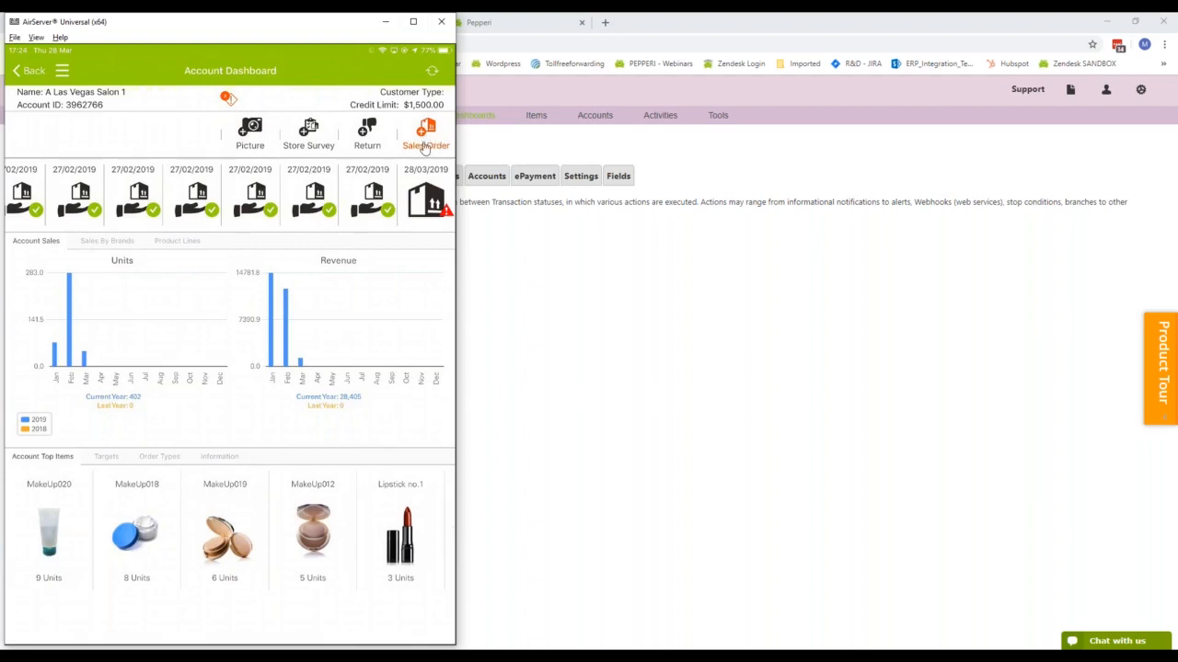
left_click(424, 147)
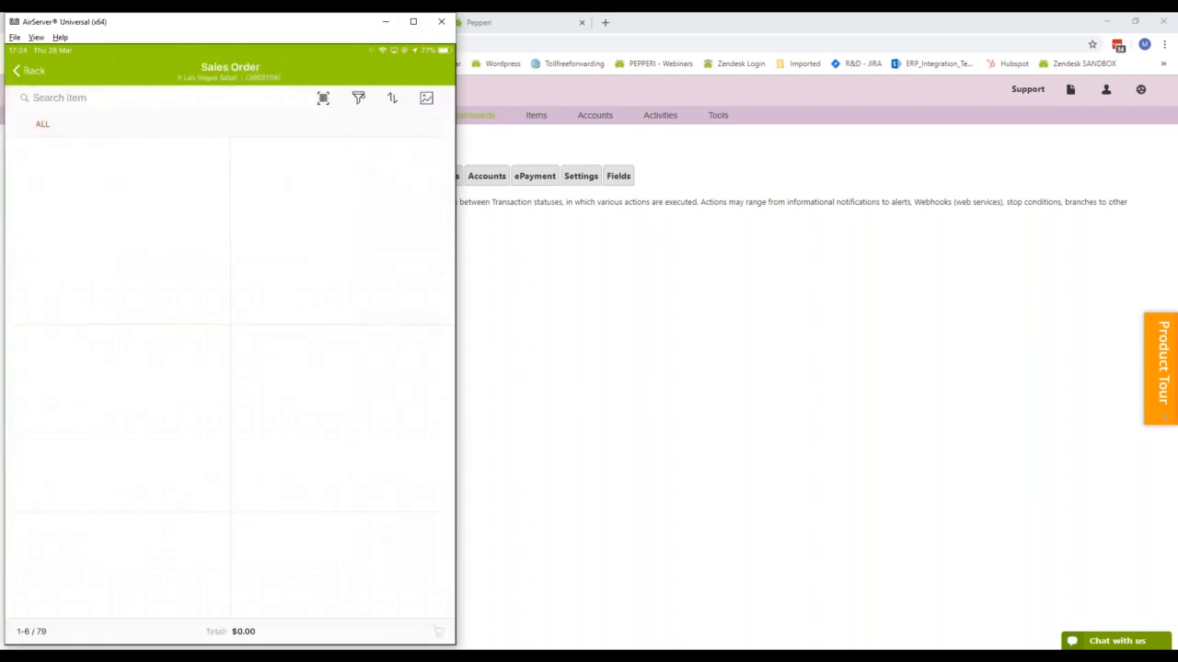
left_click(398, 495)
left_click(398, 495)
left_click(398, 307)
left_click(398, 307)
left_click(398, 307)
left_click(399, 308)
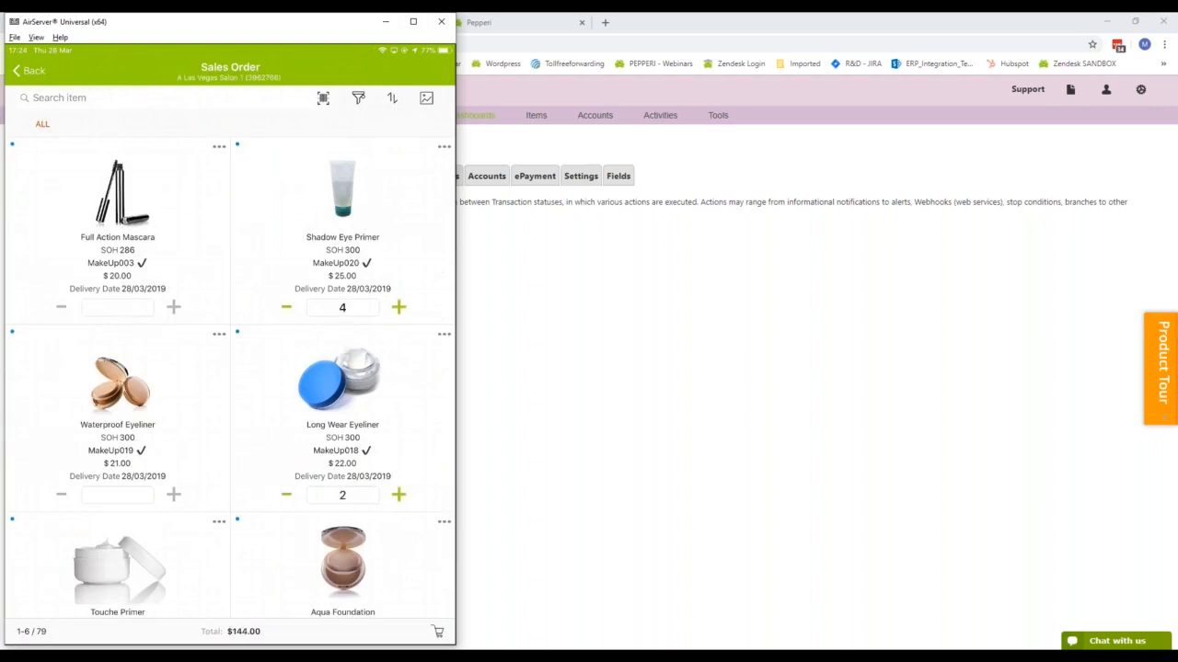
Try to submit the order from the cart and acknowledge the loyalty points notification
left_click(437, 631)
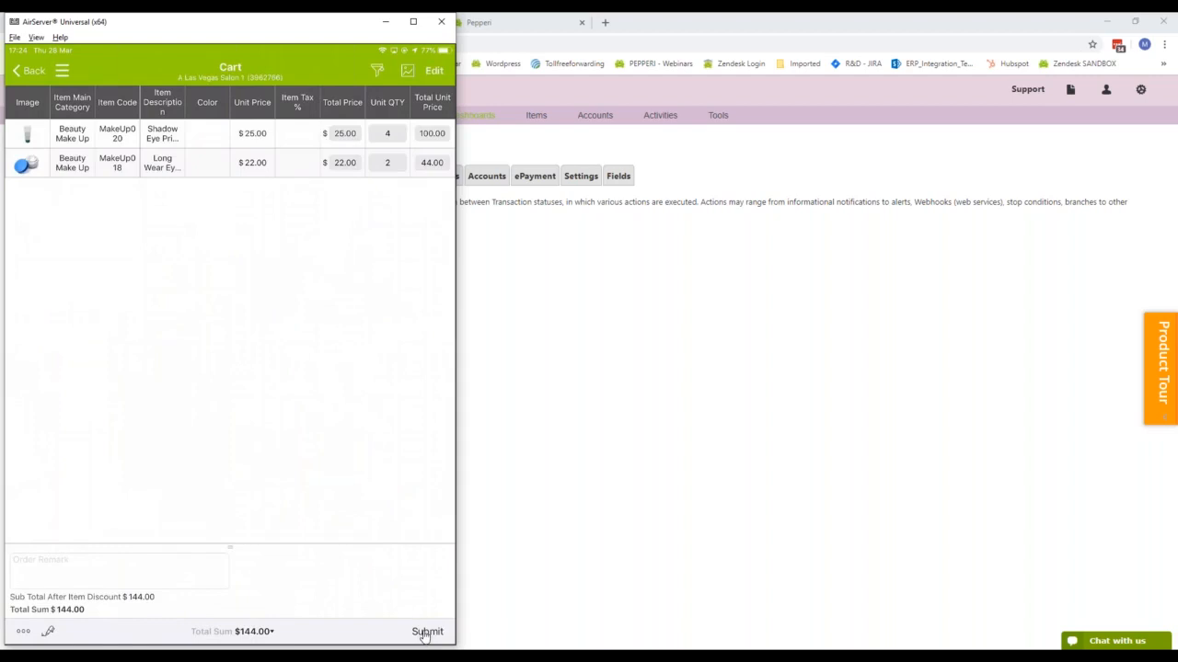
left_click(426, 632)
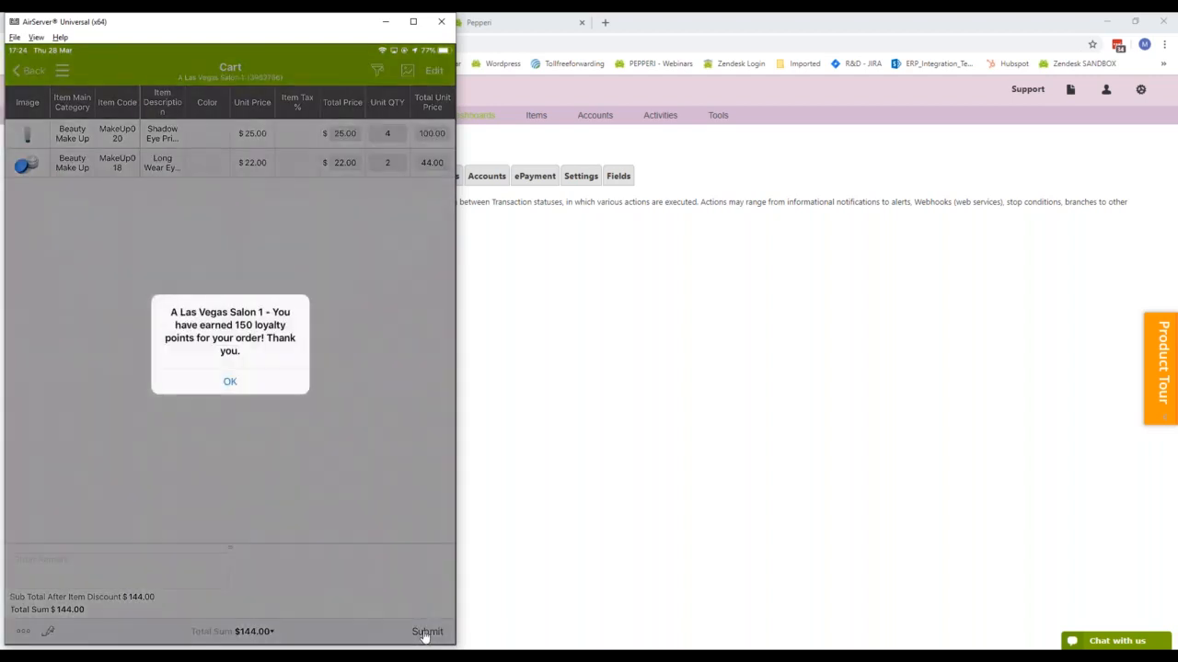
left_click(230, 382)
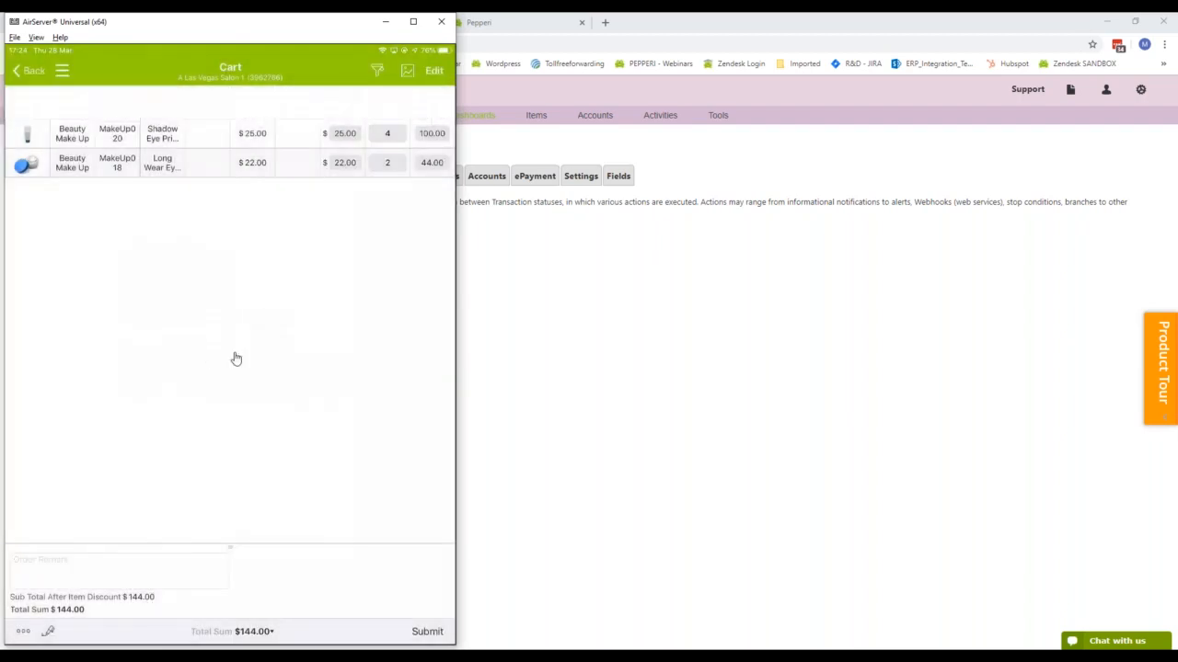
Set the Shadow Eye Primer quantity in the cart to 100 and submit the order, acknowledging the notification
left_click(387, 134)
key("BackSpace")
type("100")
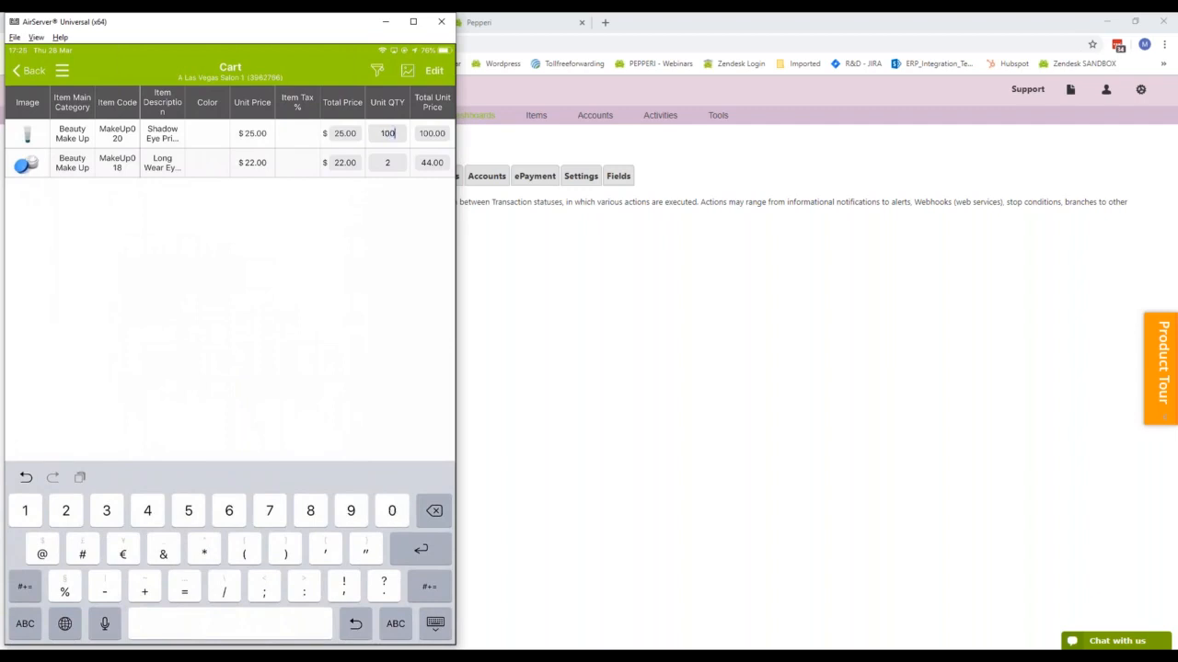
key("Return")
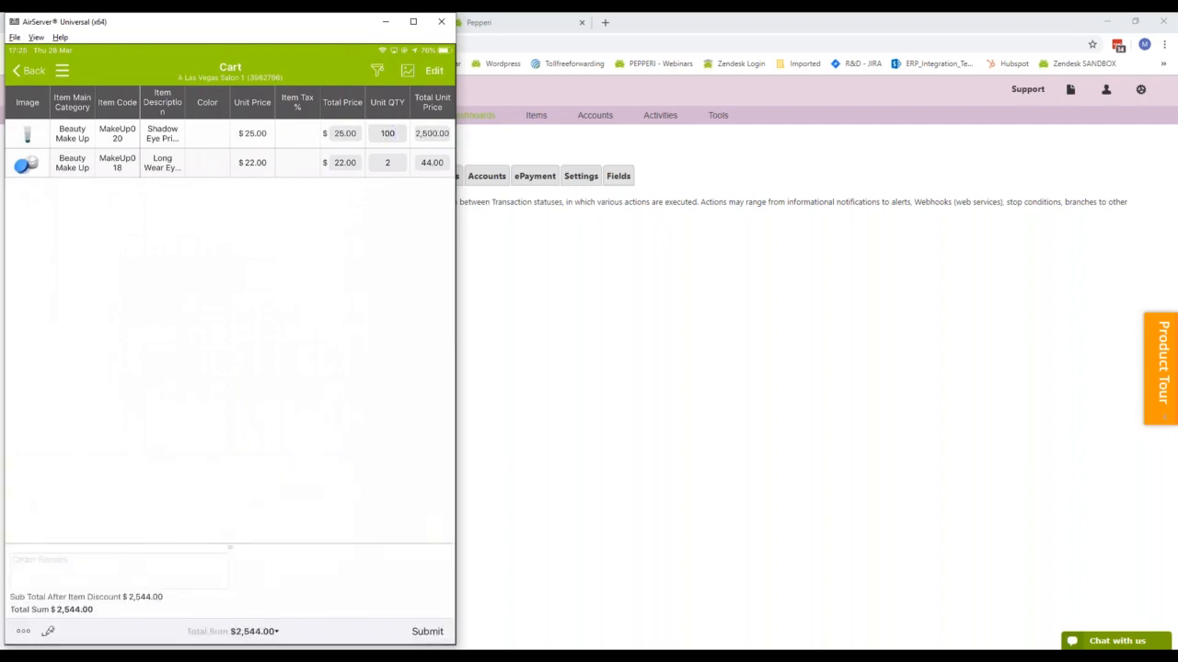
left_click(427, 632)
left_click(229, 381)
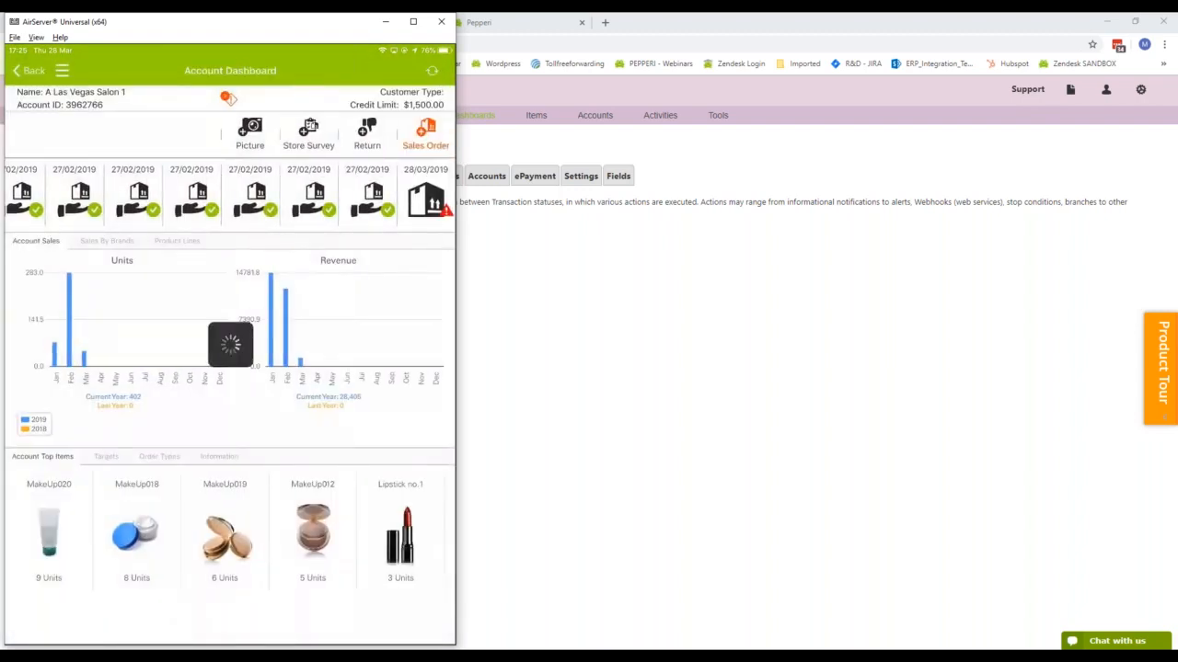
Return to the mobile account dashboard and open the submitted sales order dated 28/03/2019 to examine its available actions
left_click(593, 604)
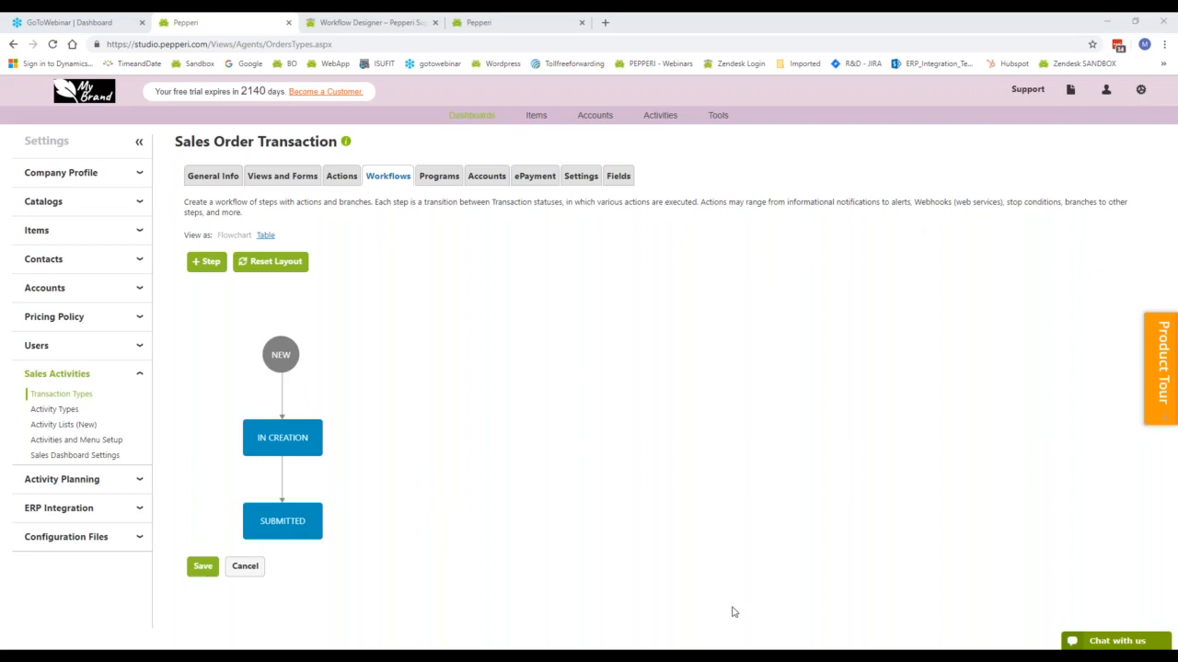
key("alt+Tab")
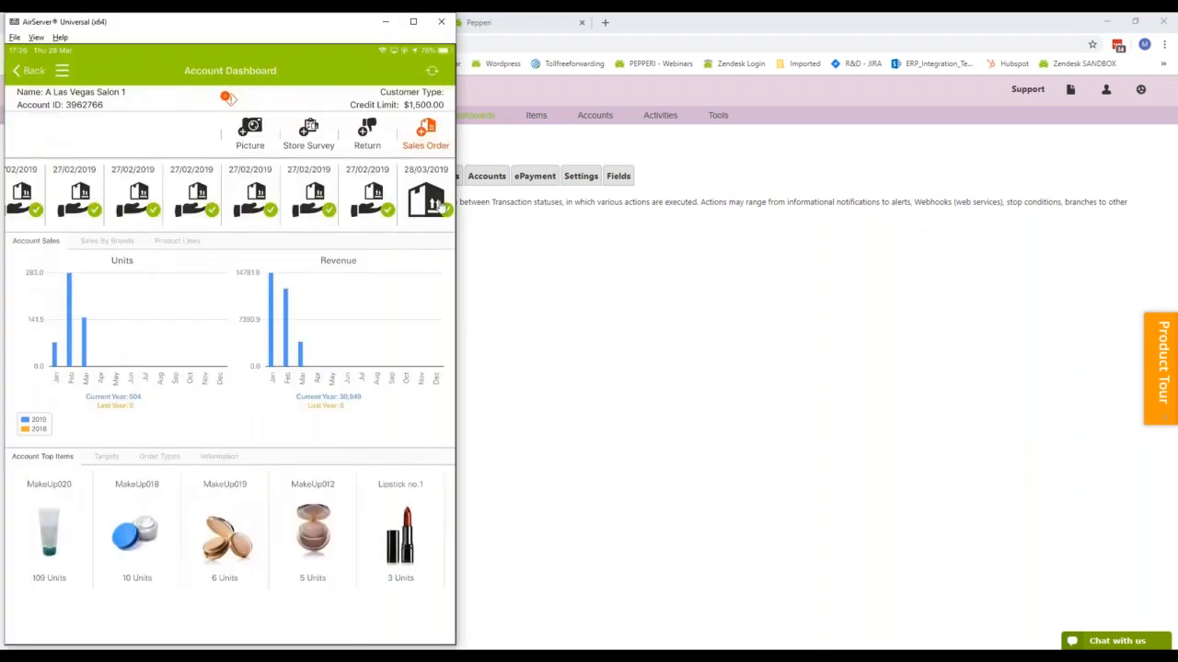
left_click(427, 201)
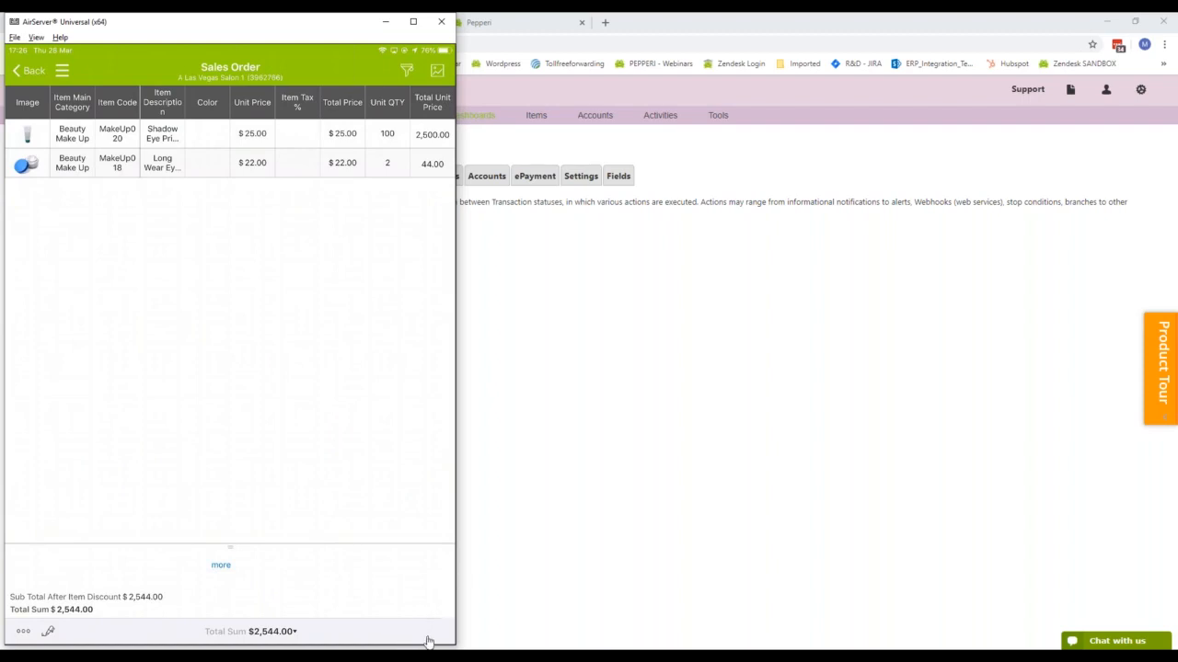
Switch to the browser and add a workflow step named "Re-submit" from Submitted to Submitted
left_click(540, 493)
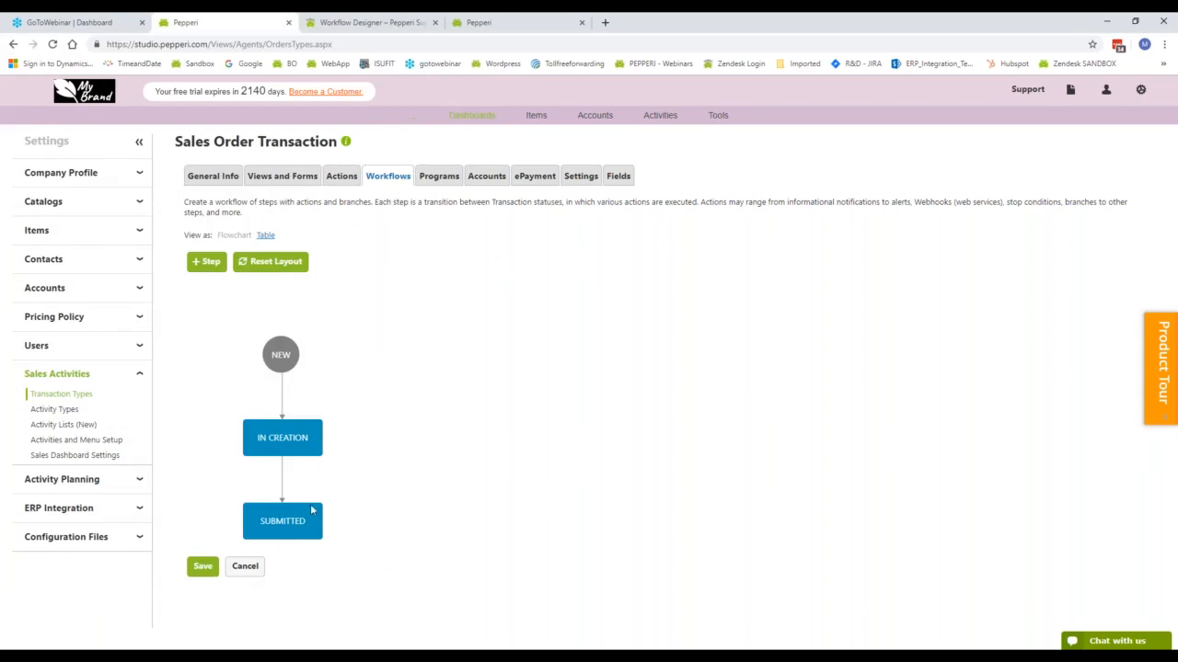
left_click(204, 264)
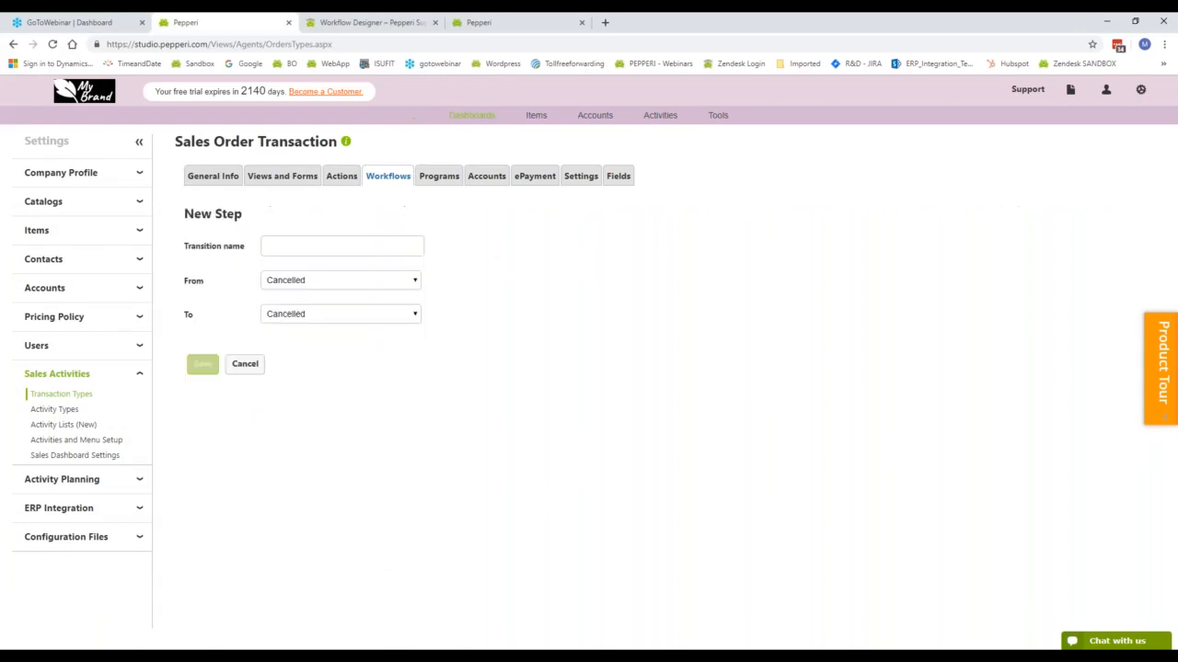
left_click(310, 284)
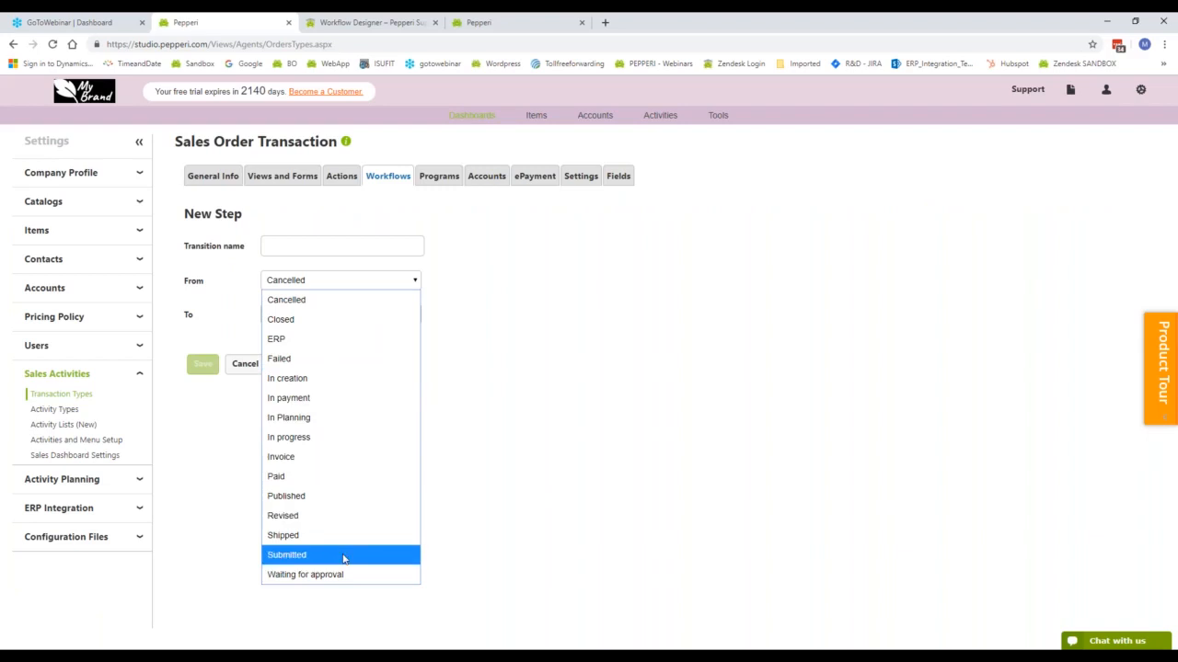
left_click(342, 557)
left_click(293, 316)
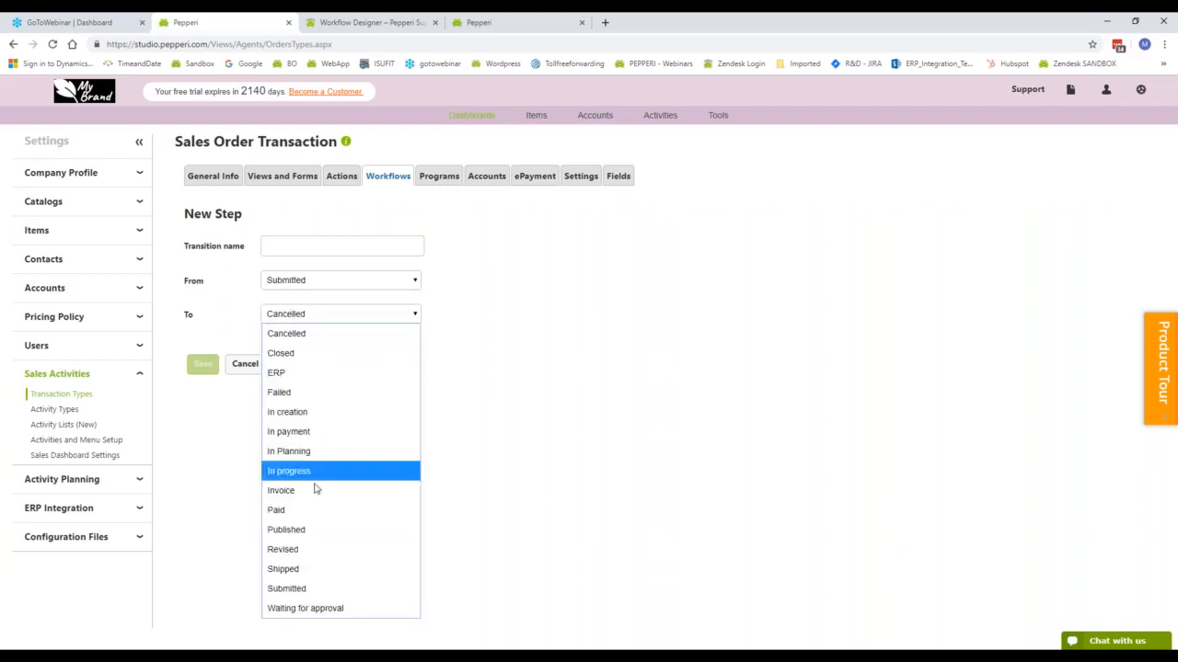
left_click(317, 580)
key("Down")
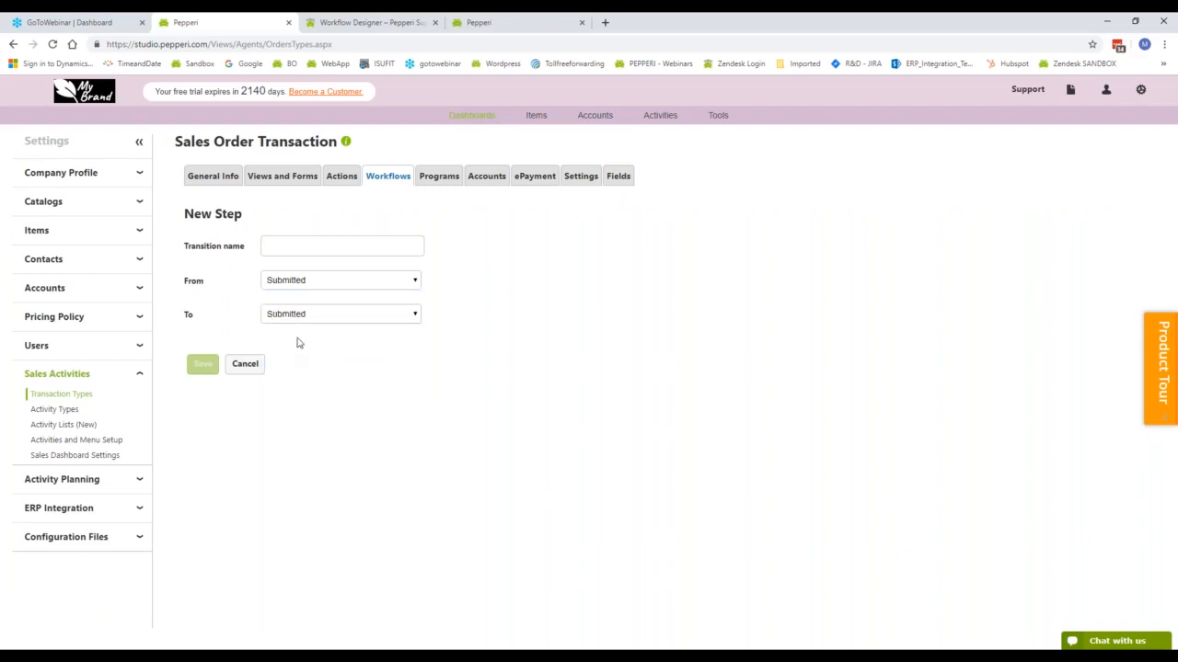
left_click(308, 247)
type("Re-submit")
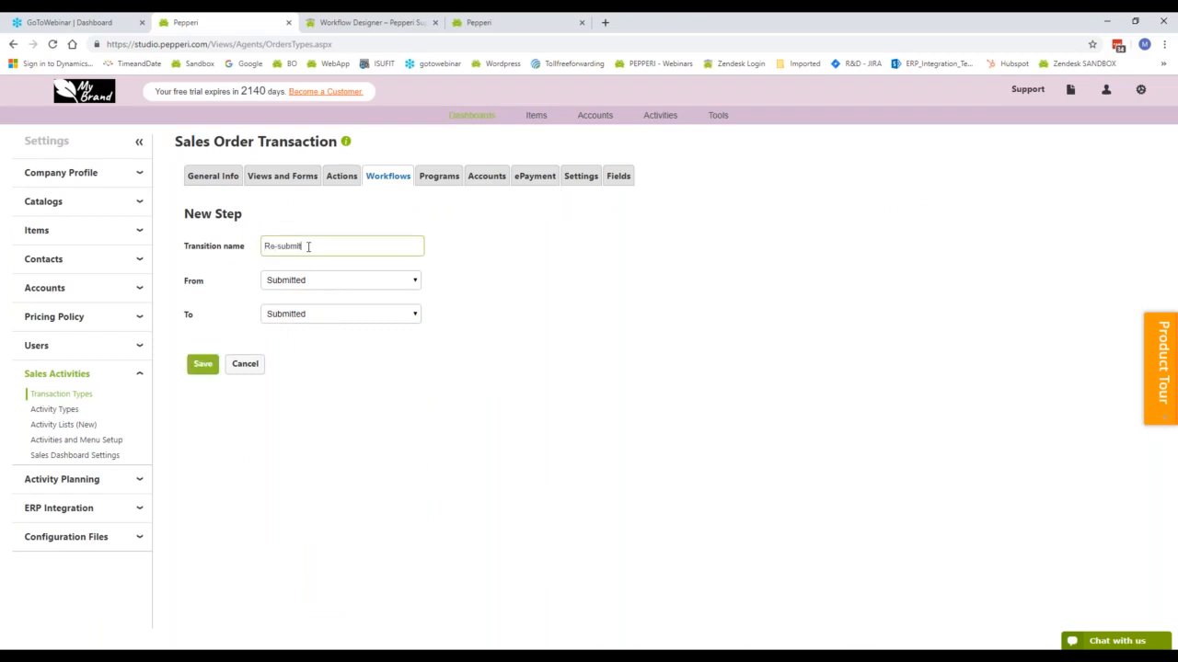
left_click(206, 365)
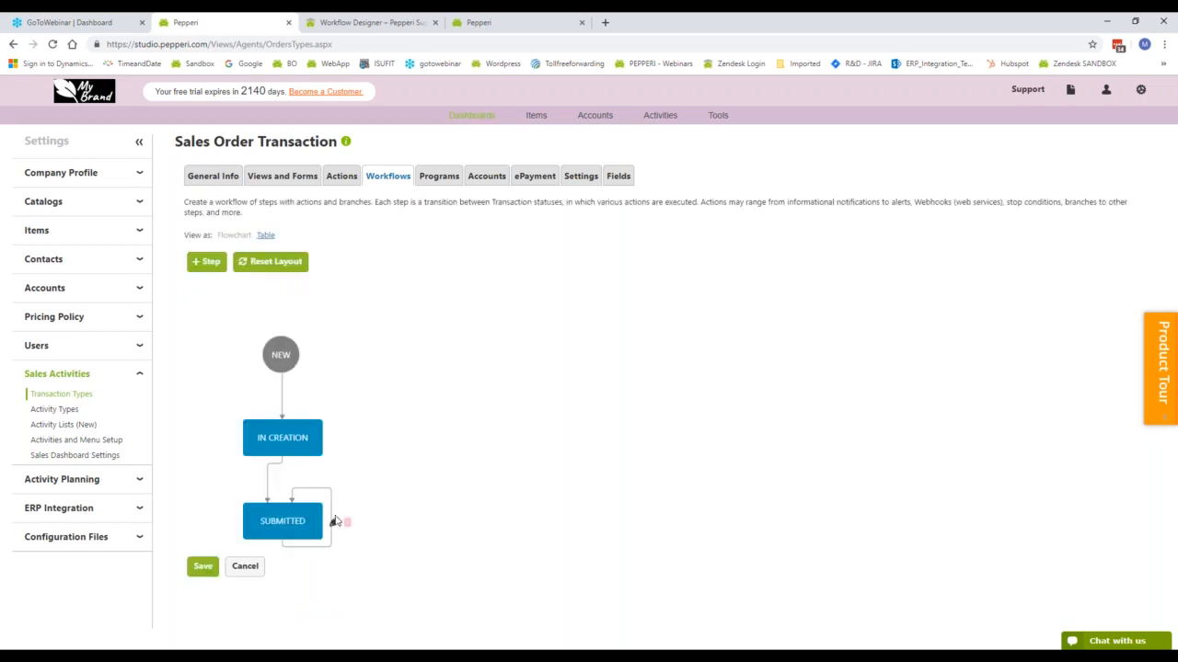
Open the Re-submit transition, review the available post actions such as Send Email, and return to the flowchart without adding any
left_click(292, 527)
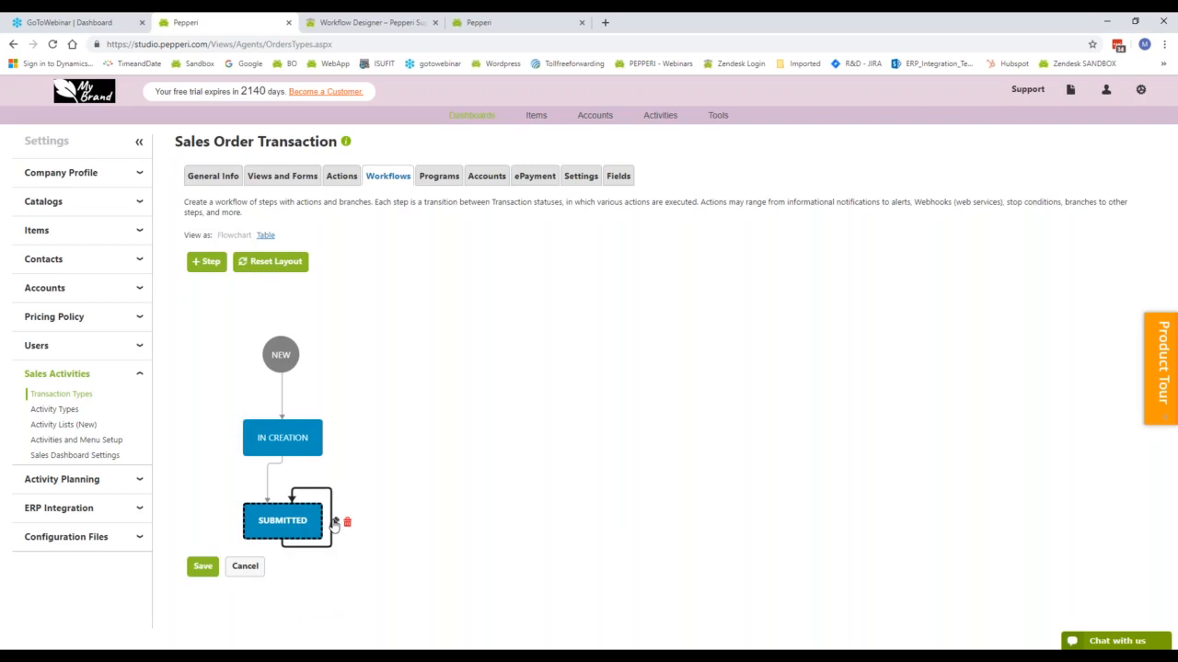
left_click(335, 522)
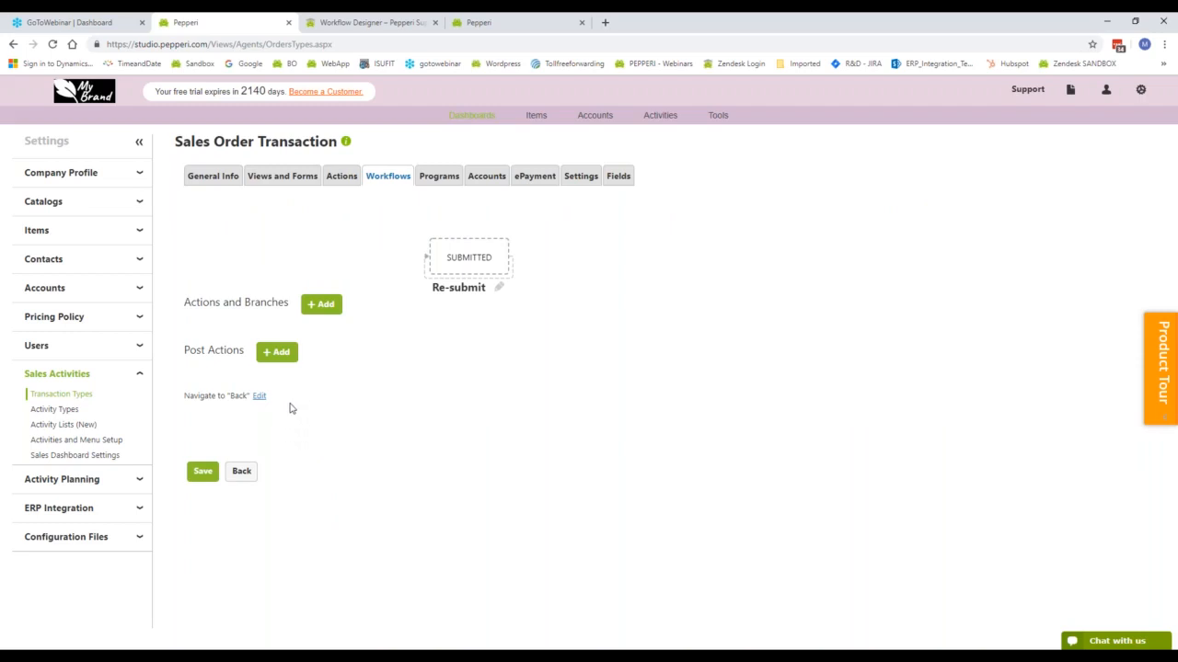
left_click(269, 356)
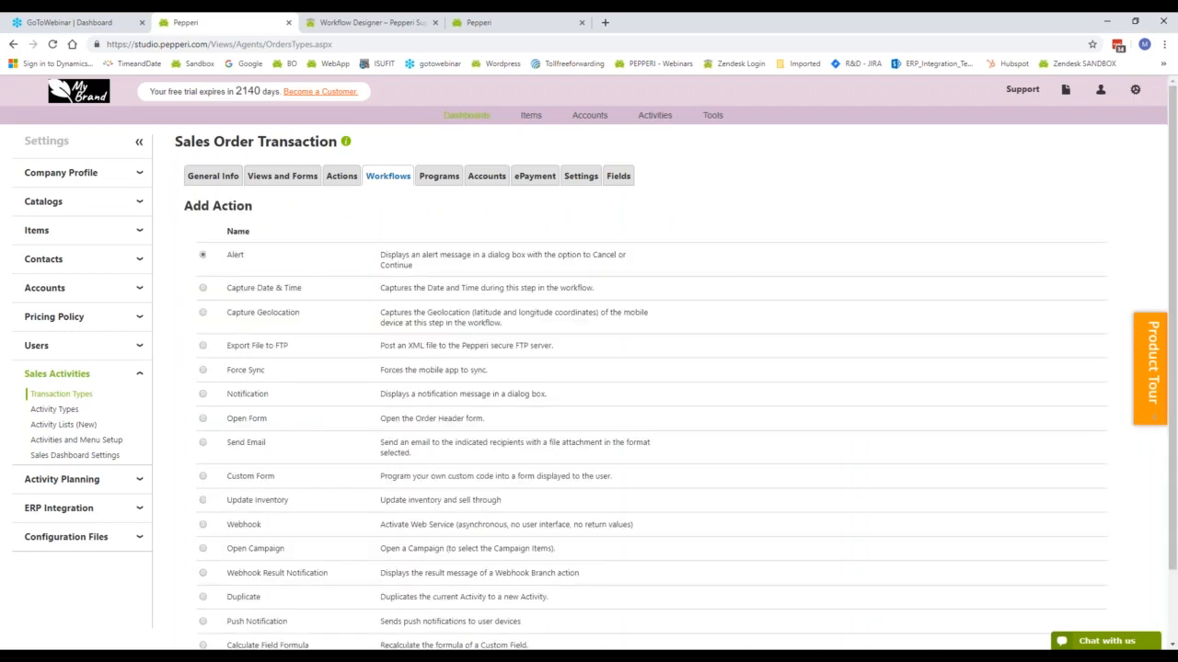
scroll(305, 427, "down", 1)
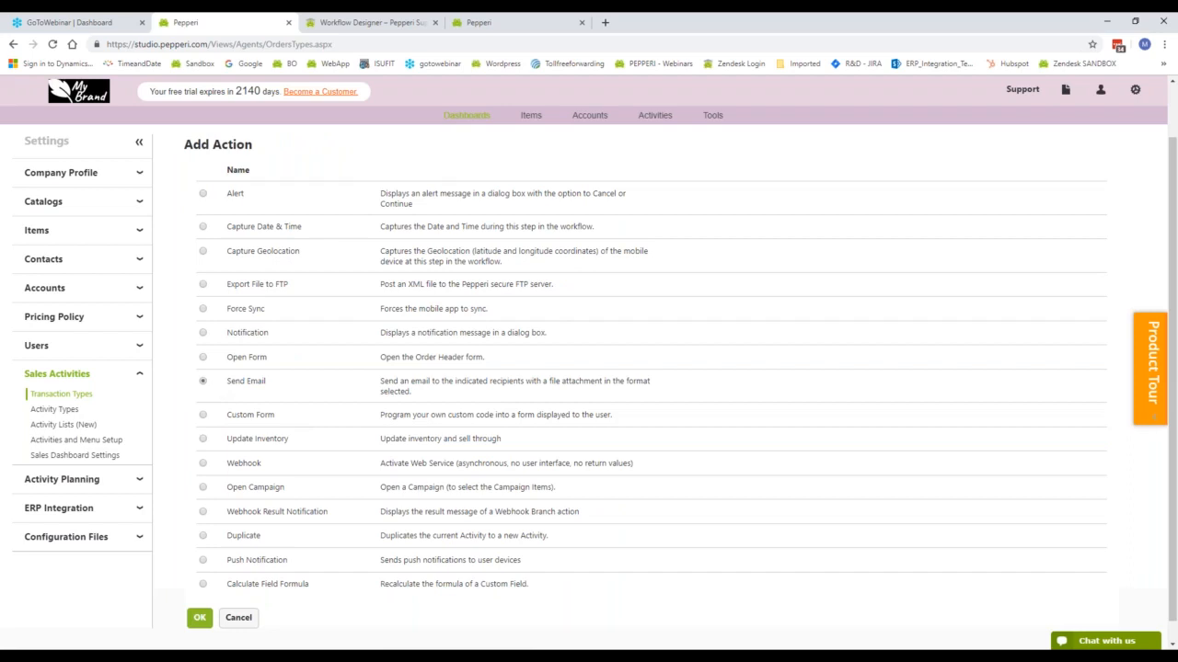
left_click(237, 618)
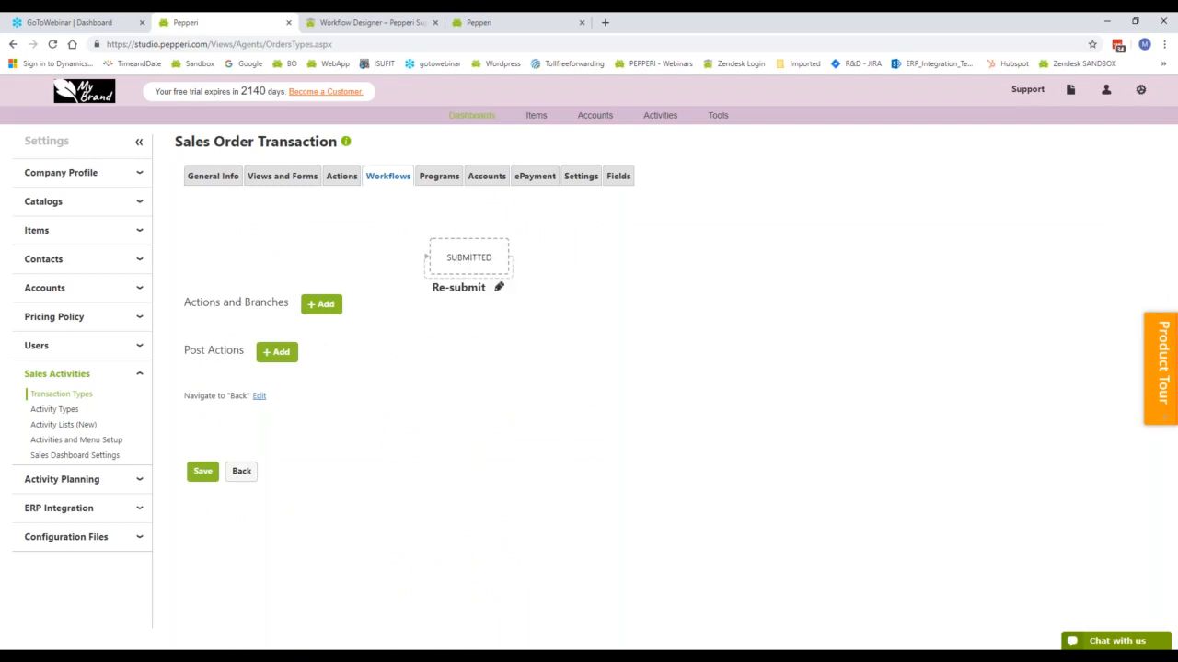
left_click(242, 473)
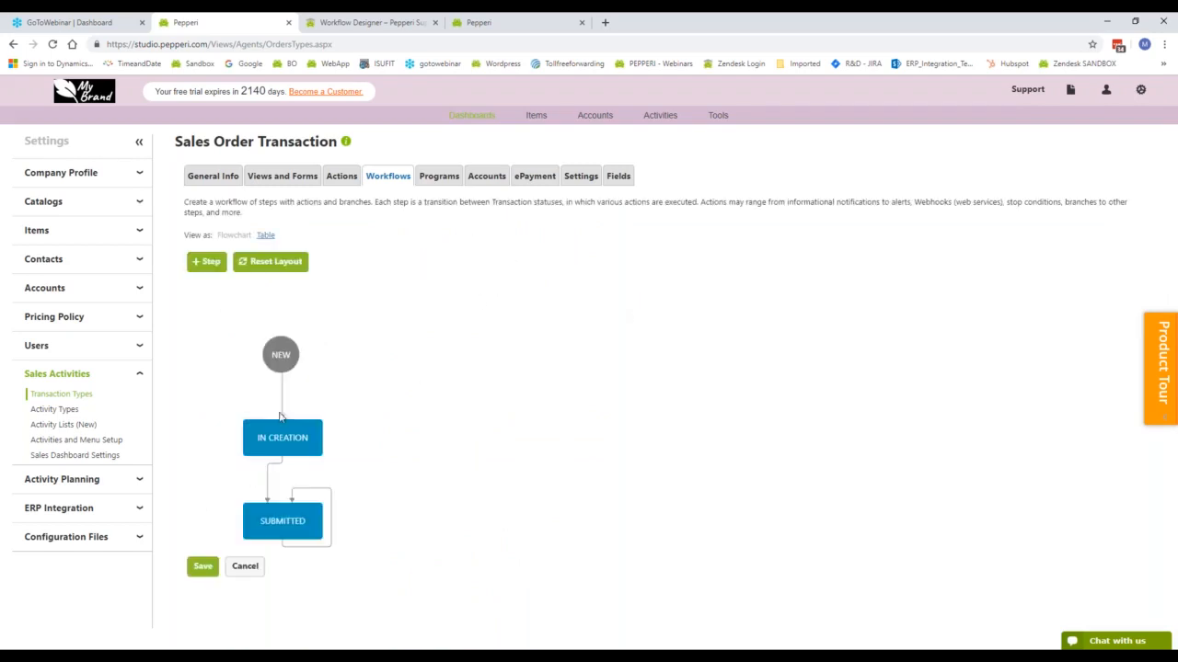
Switch to the mobile app, set the Full Action Mascara quantity in the cart to 100, and submit the order
key("alt+Tab")
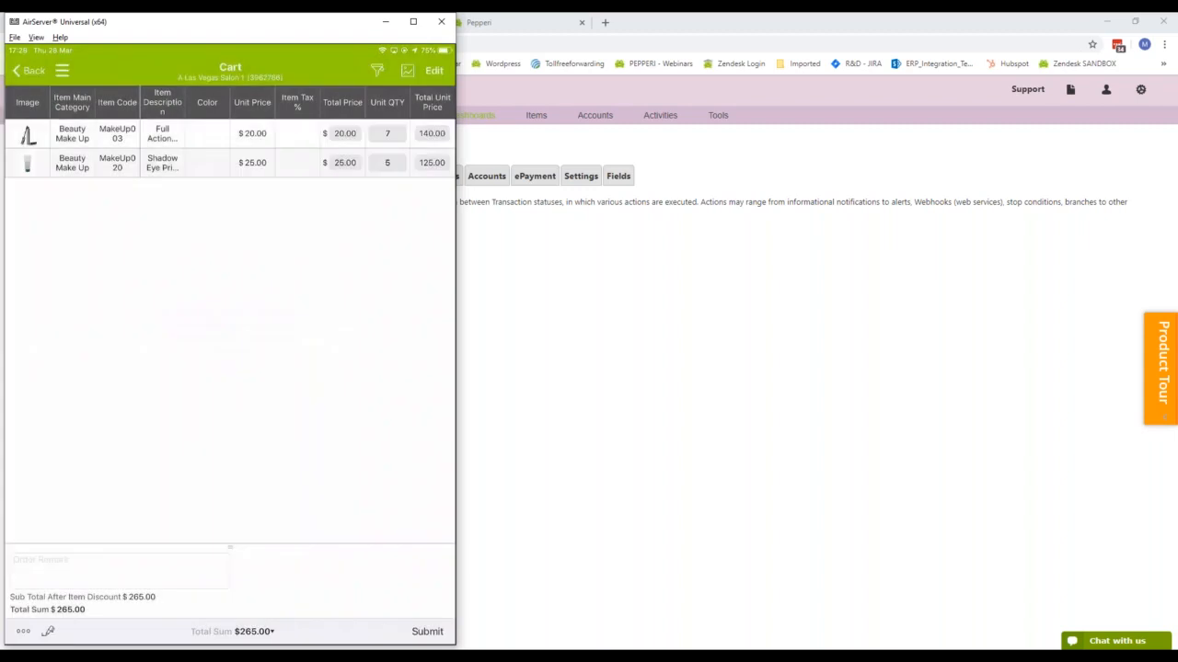
left_click(387, 133)
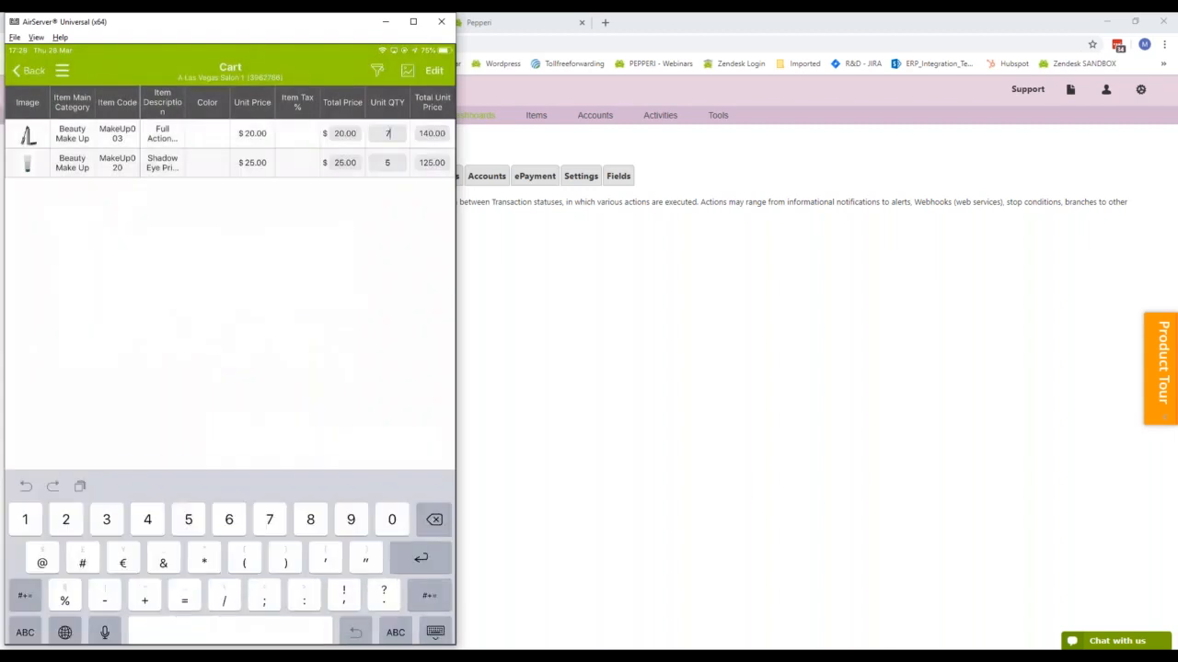
key("BackSpace")
type("100")
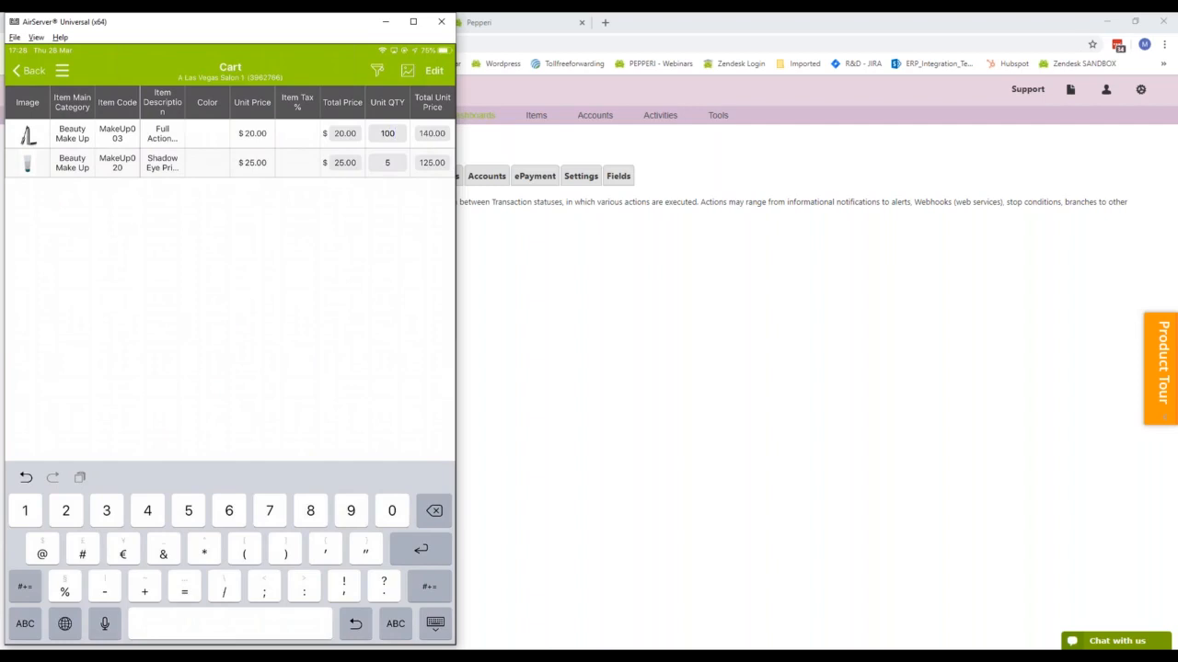
key("Return")
left_click(427, 632)
left_click(230, 382)
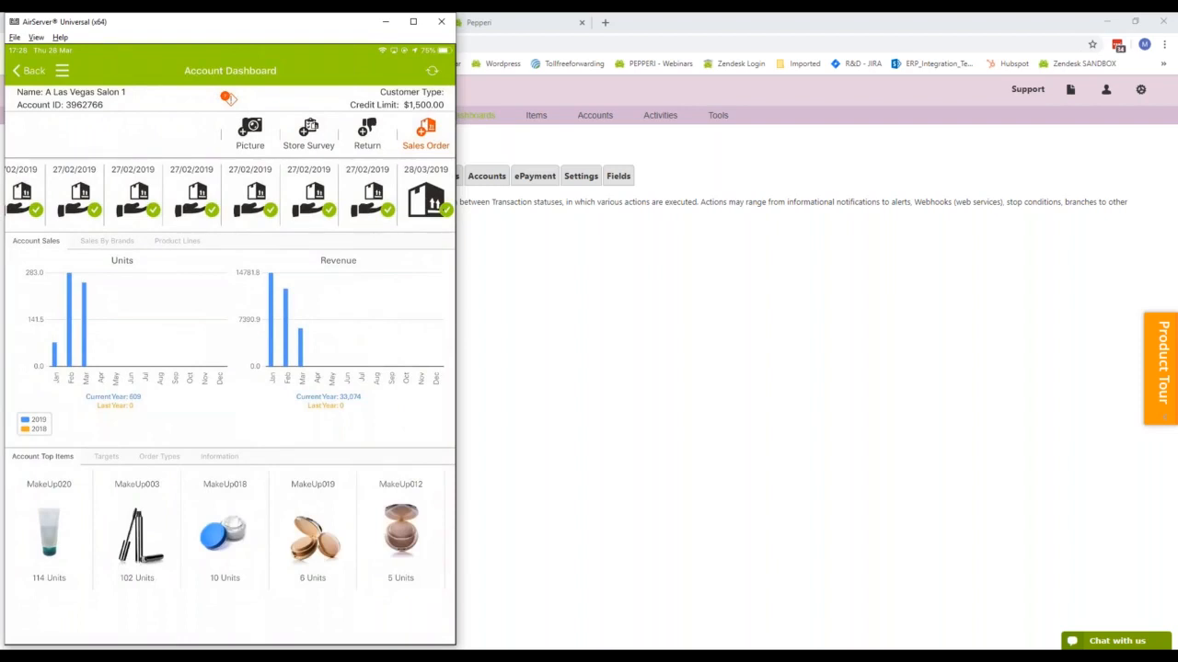
Open the newest sales order from the account dashboard and again from the All Sales Transactions list to examine its available actions
left_click_drag(396, 198, 230, 198)
left_click(426, 198)
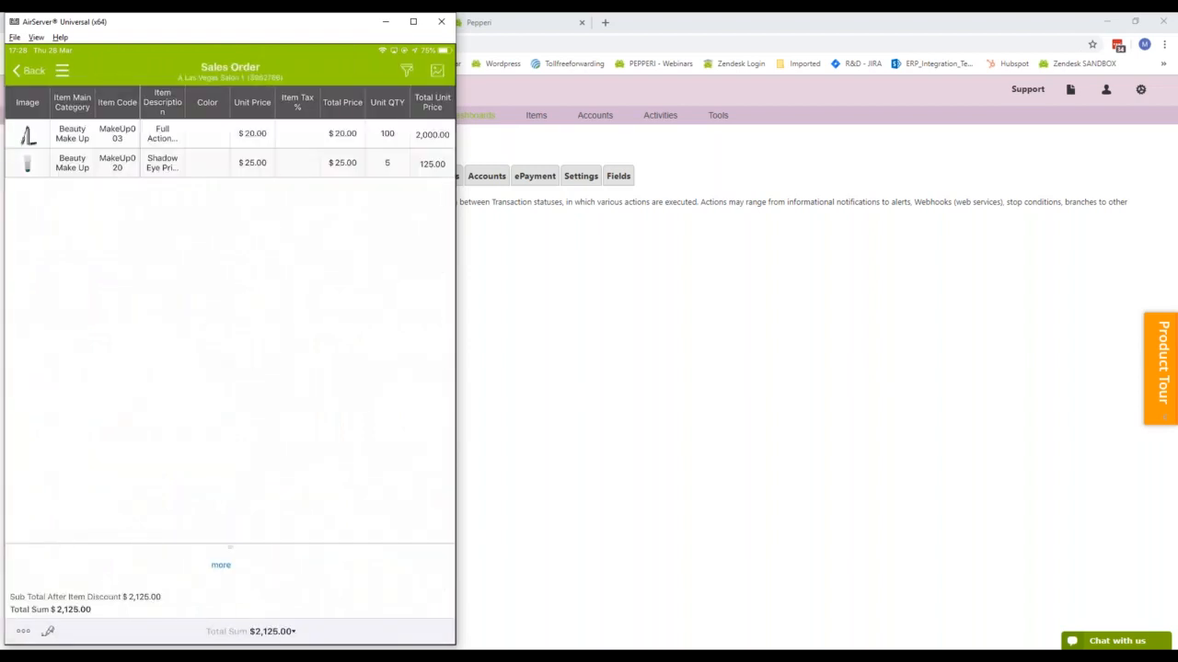
left_click(28, 70)
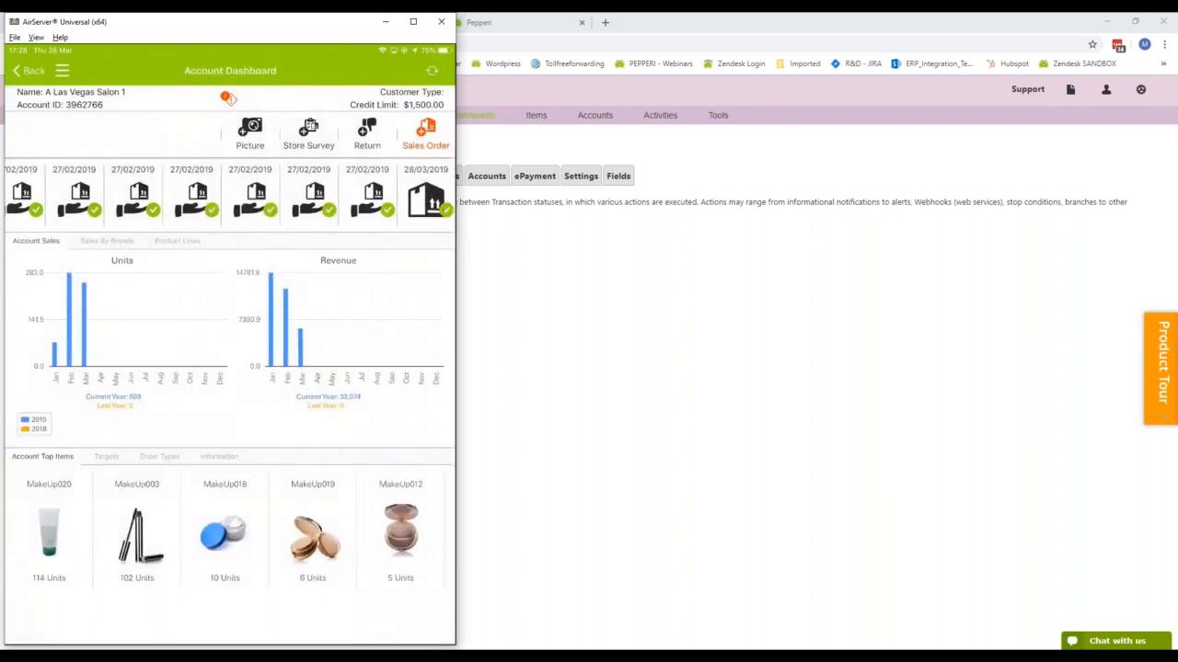
left_click(62, 70)
left_click(79, 97)
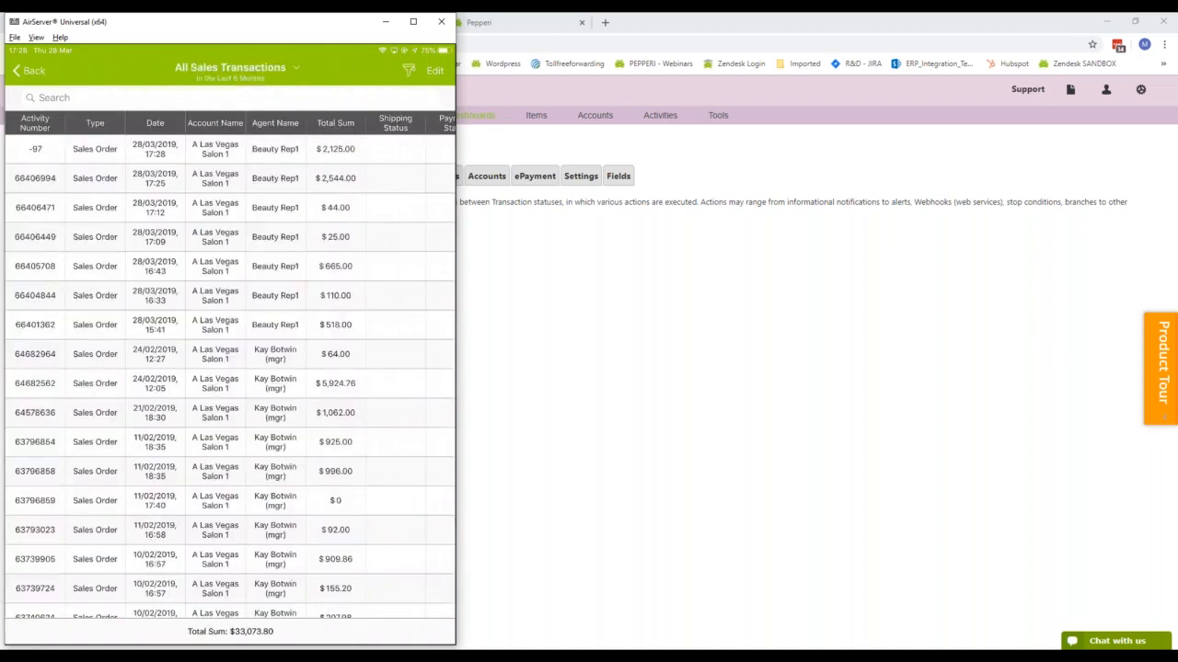
left_click(230, 149)
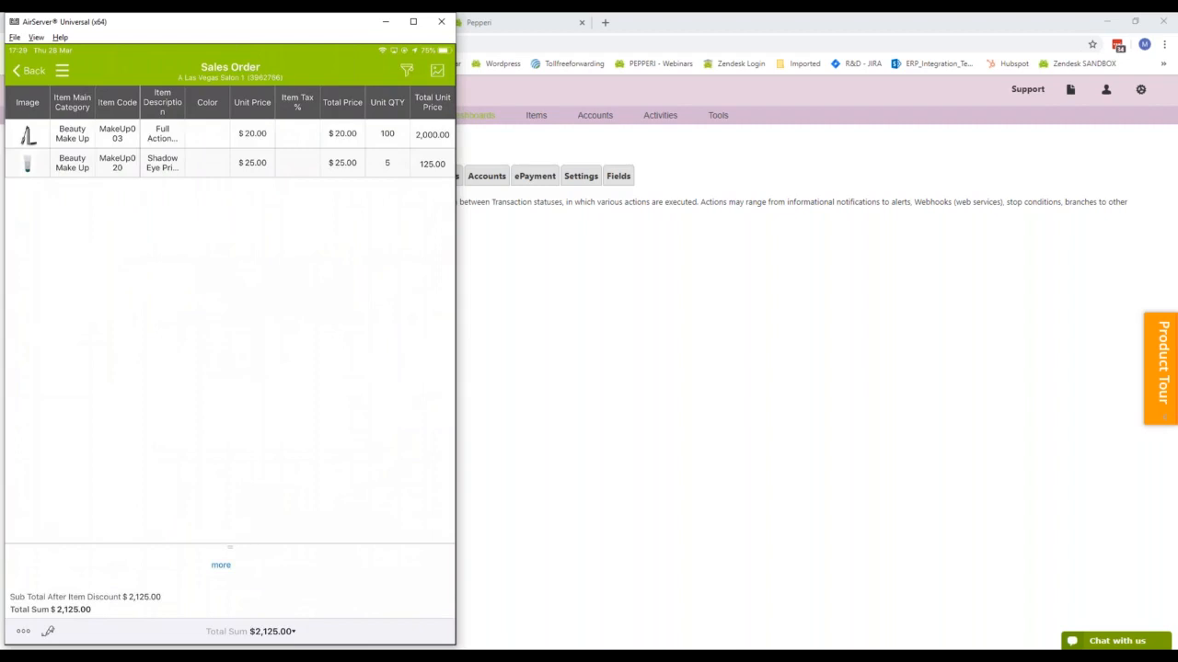
Switch to the browser, view the workflow as a table, and review the Rep profile's workflow settings without changing them
left_click(683, 358)
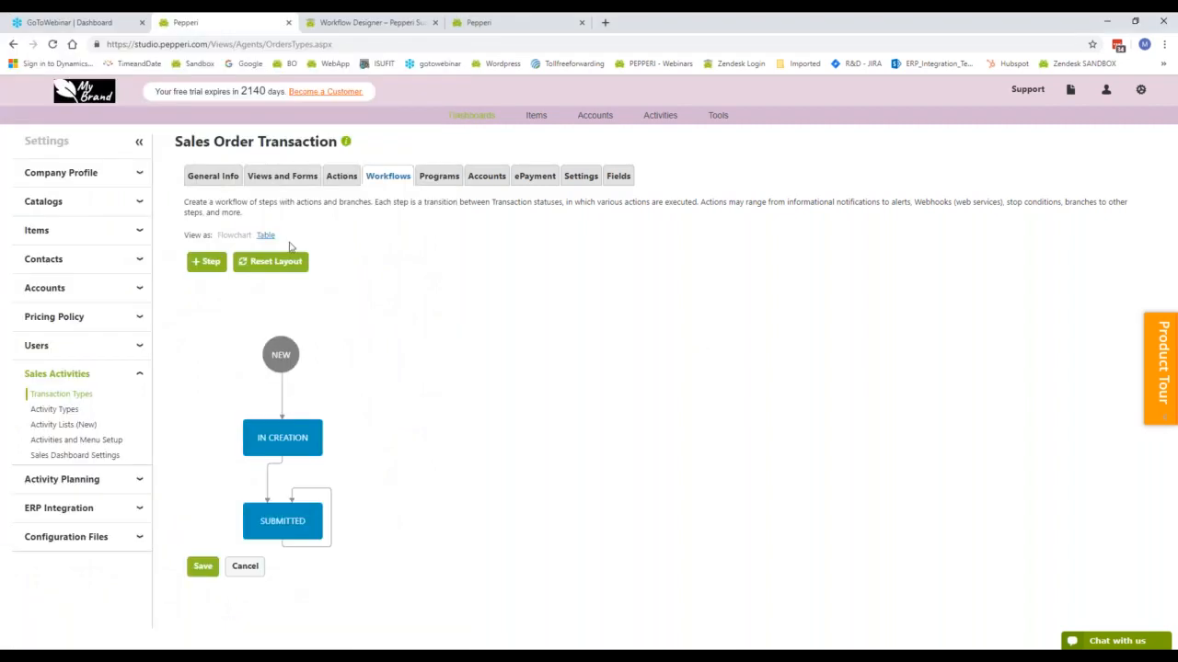
left_click(266, 236)
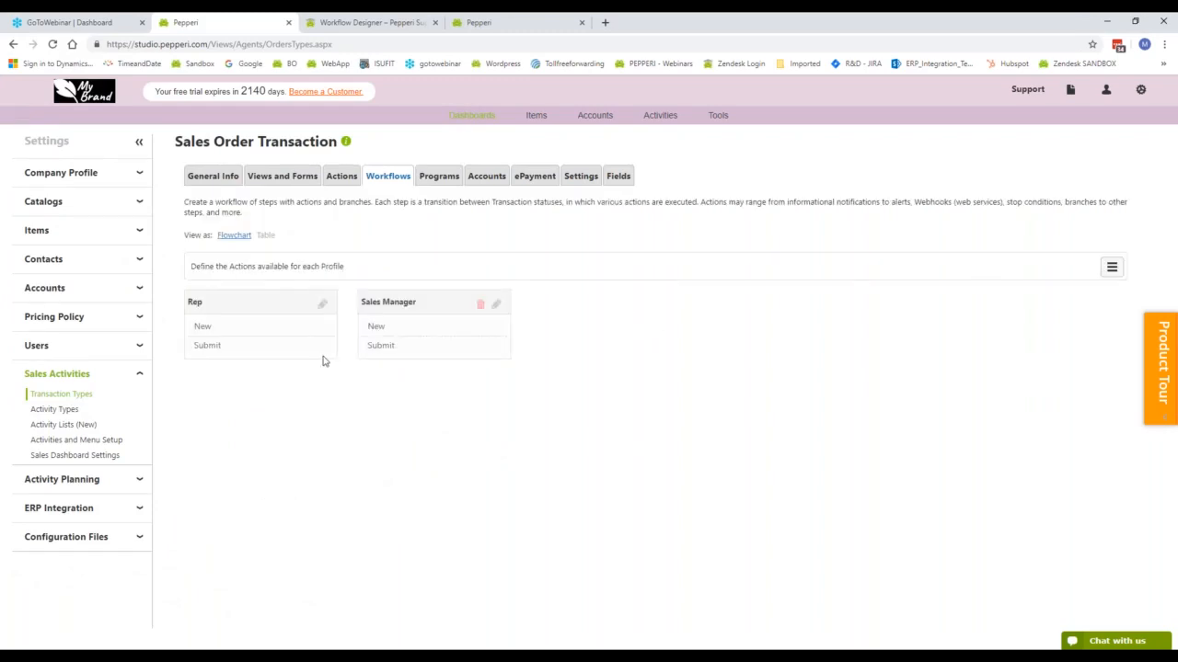
left_click(322, 305)
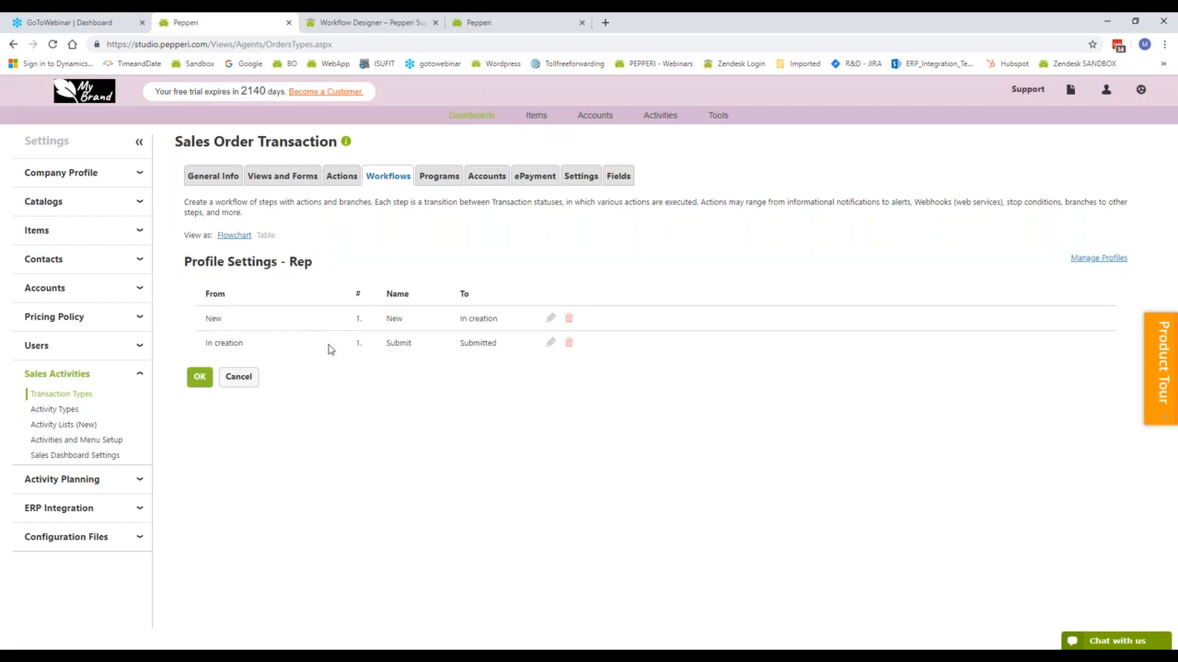
left_click(241, 378)
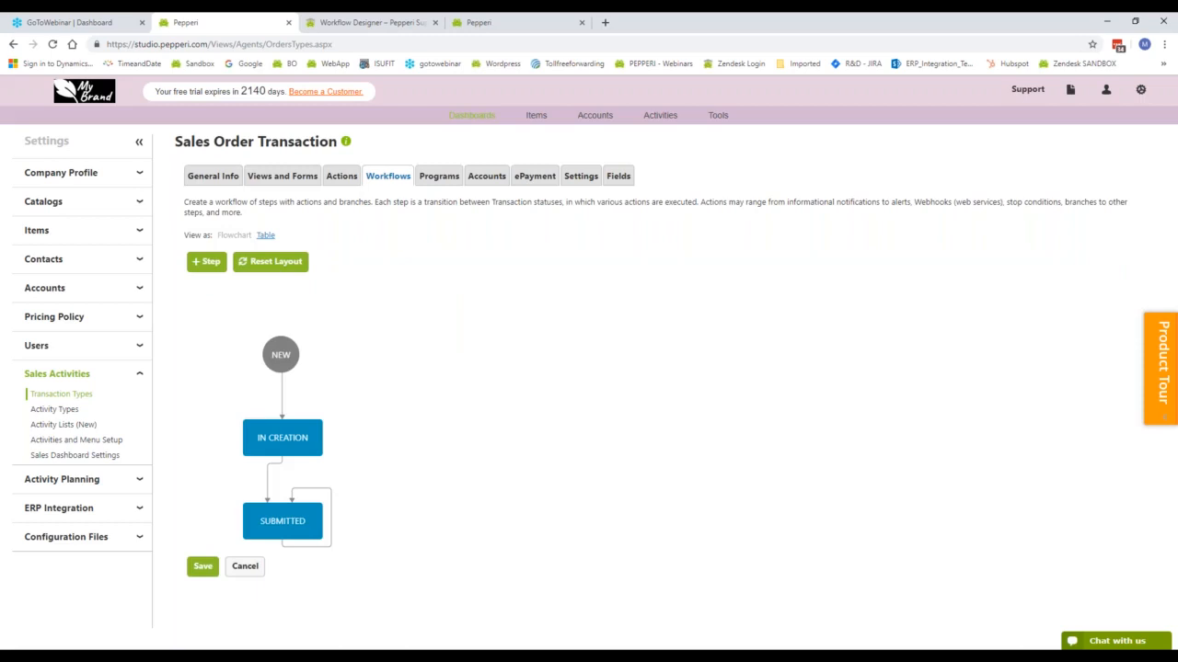
Save the Sales Order workflow and check the Rep and Sales Manager profile settings for its available steps
mouse_move(296, 531)
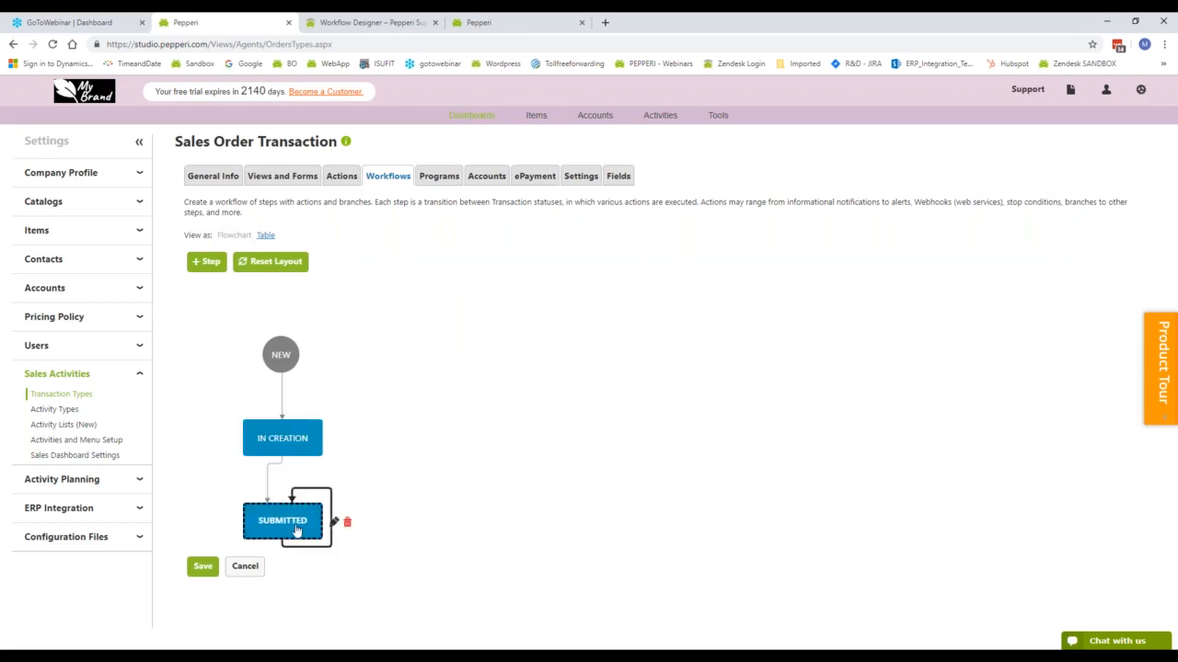
left_click(201, 566)
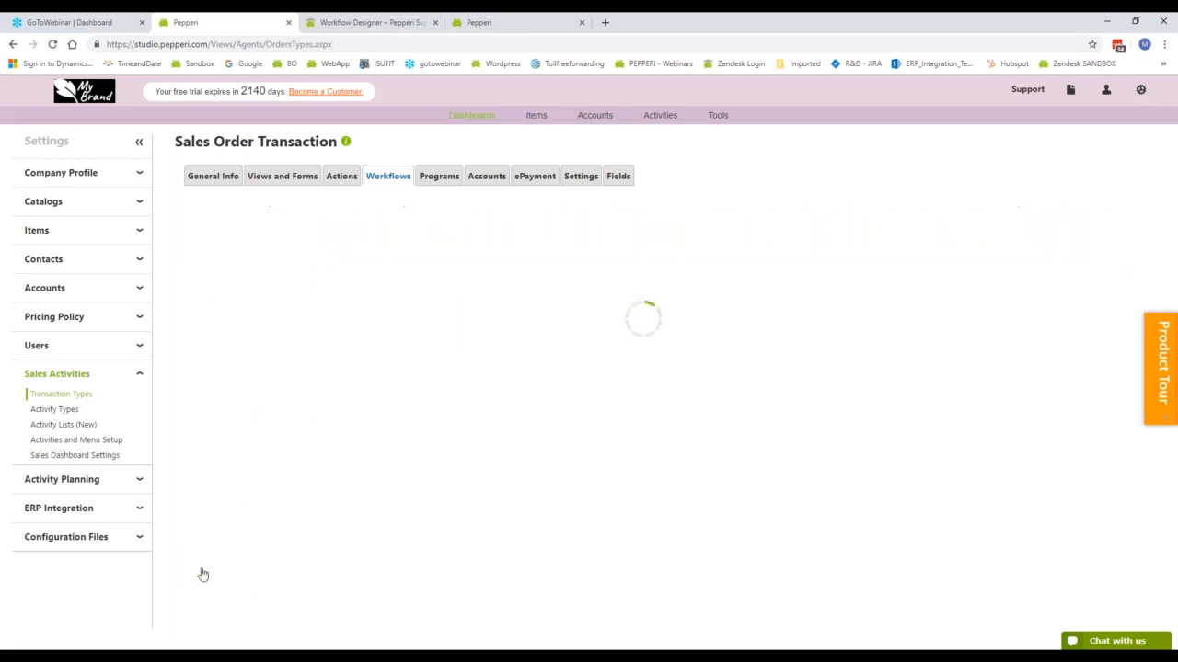
left_click(264, 235)
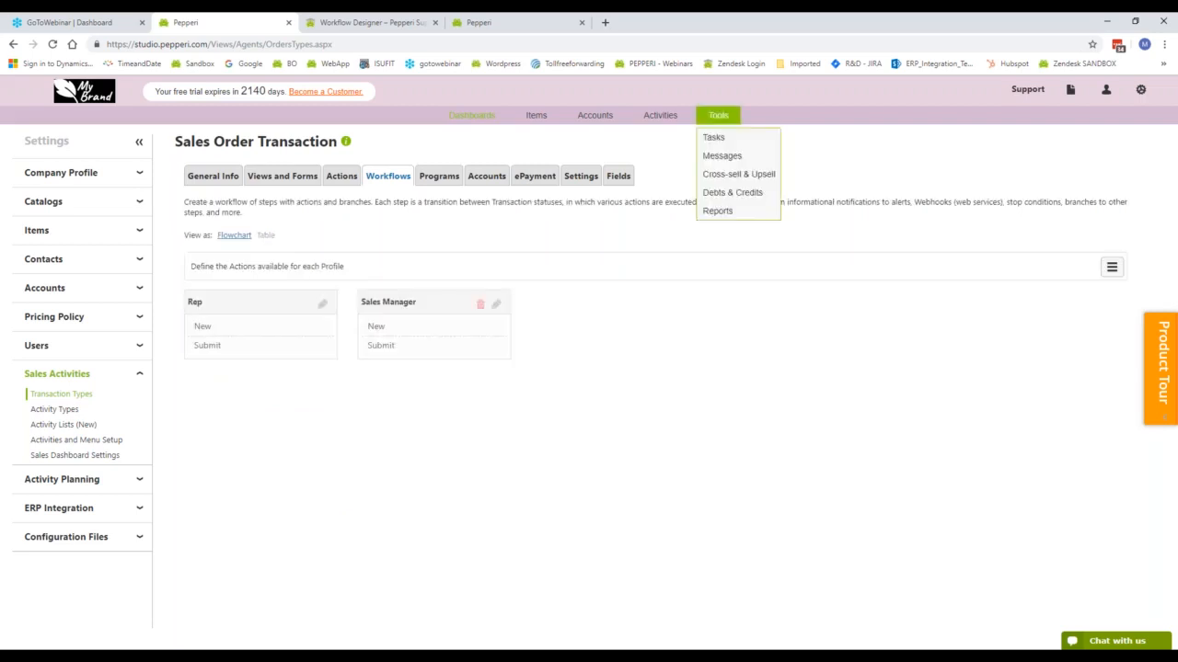
left_click(323, 304)
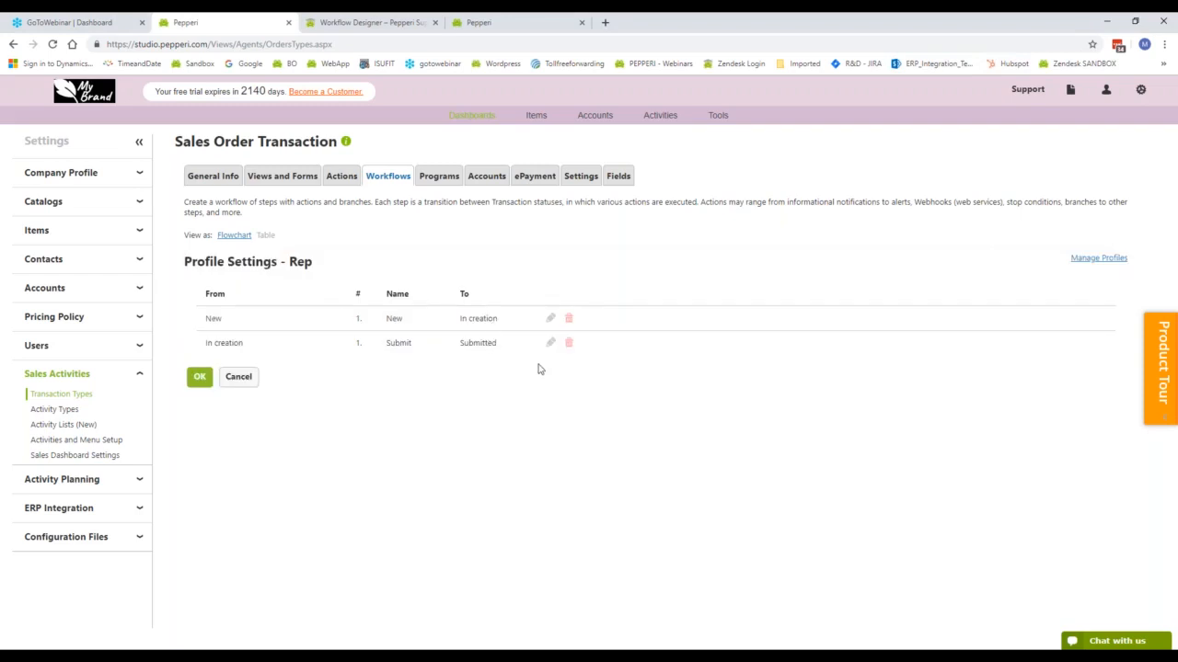
left_click(1083, 261)
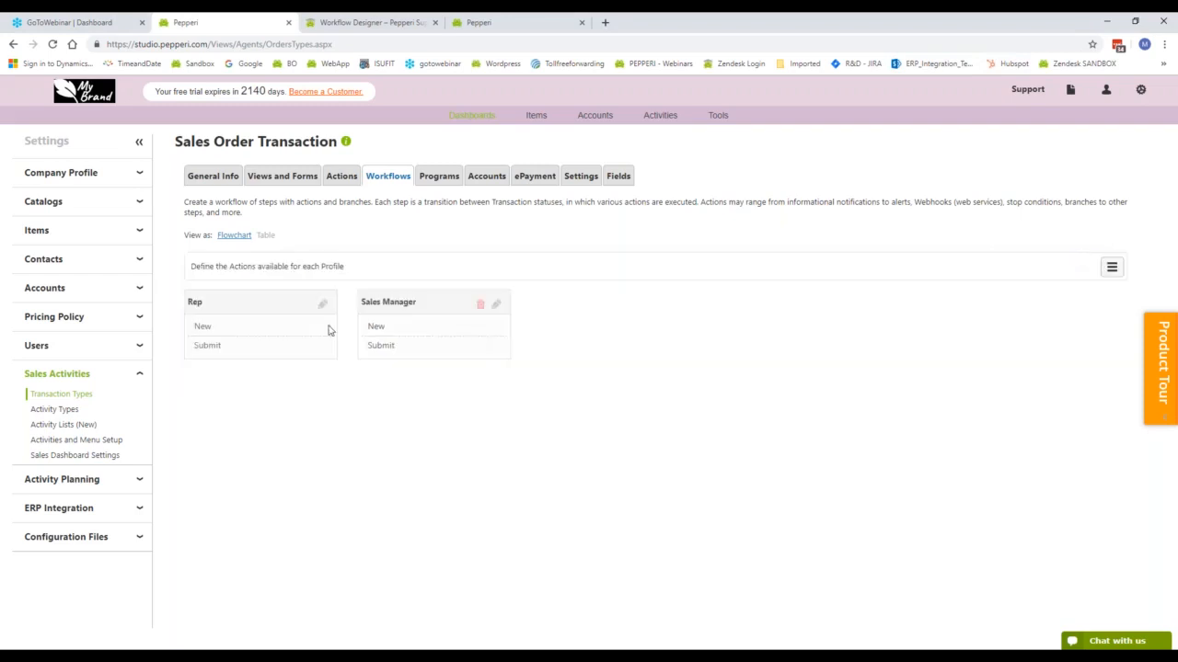
left_click(496, 307)
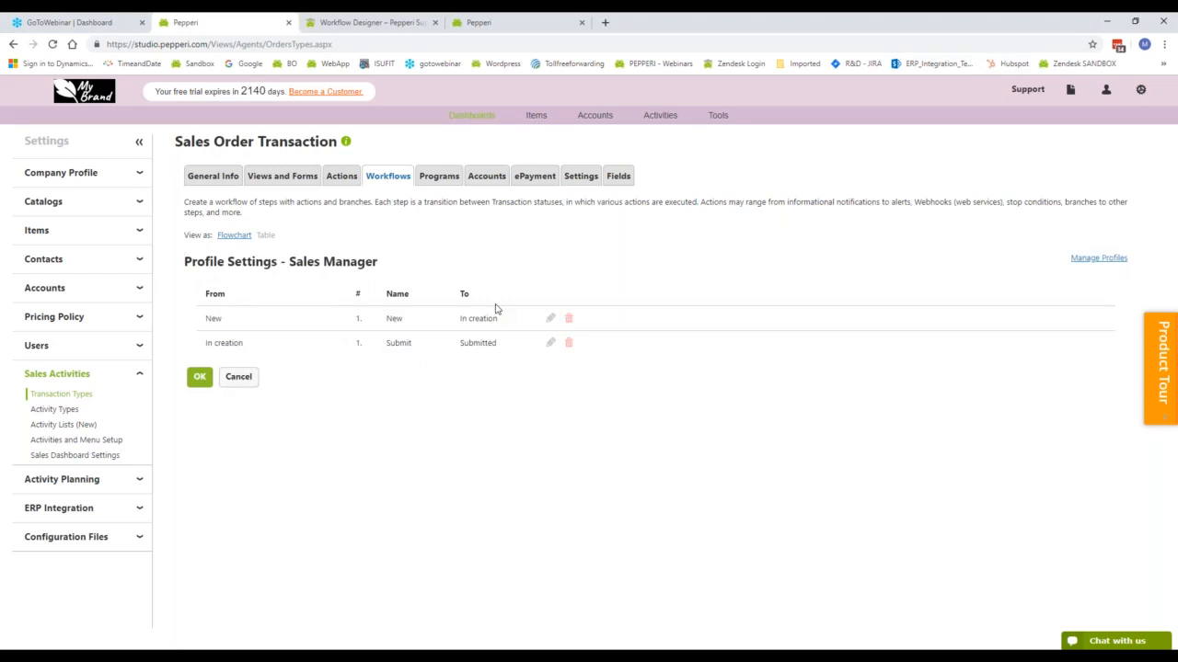
left_click(244, 376)
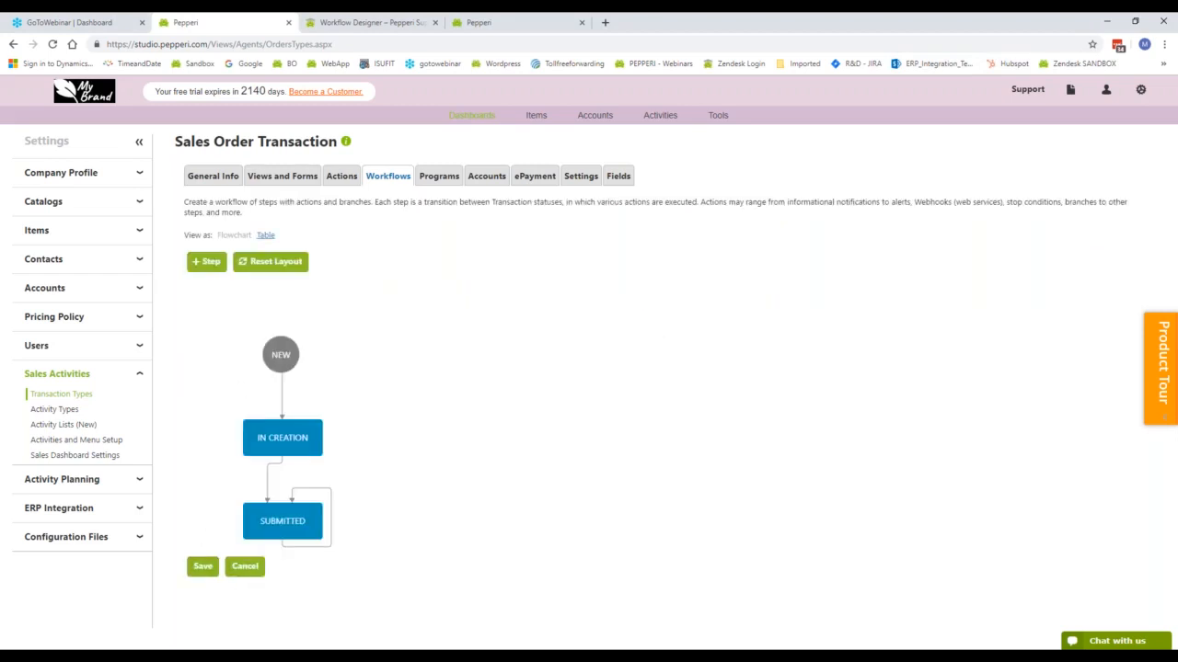
Leave the Sales Order transaction and reopen its workflow from the list of transaction types
left_click(239, 569)
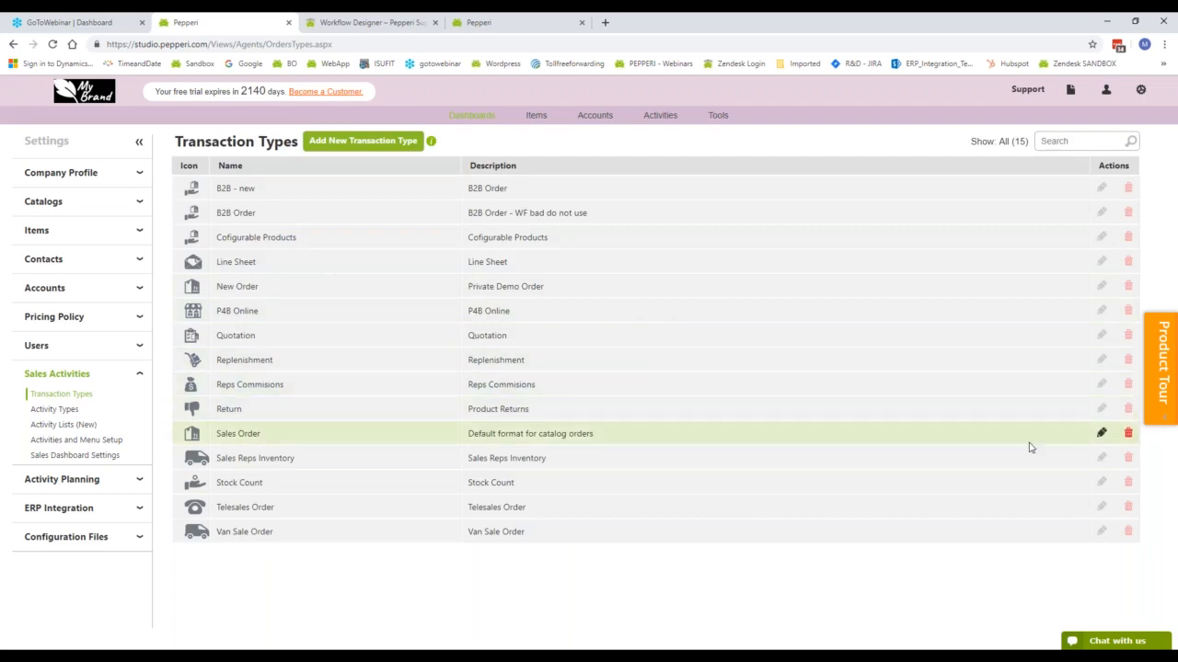
left_click(1100, 433)
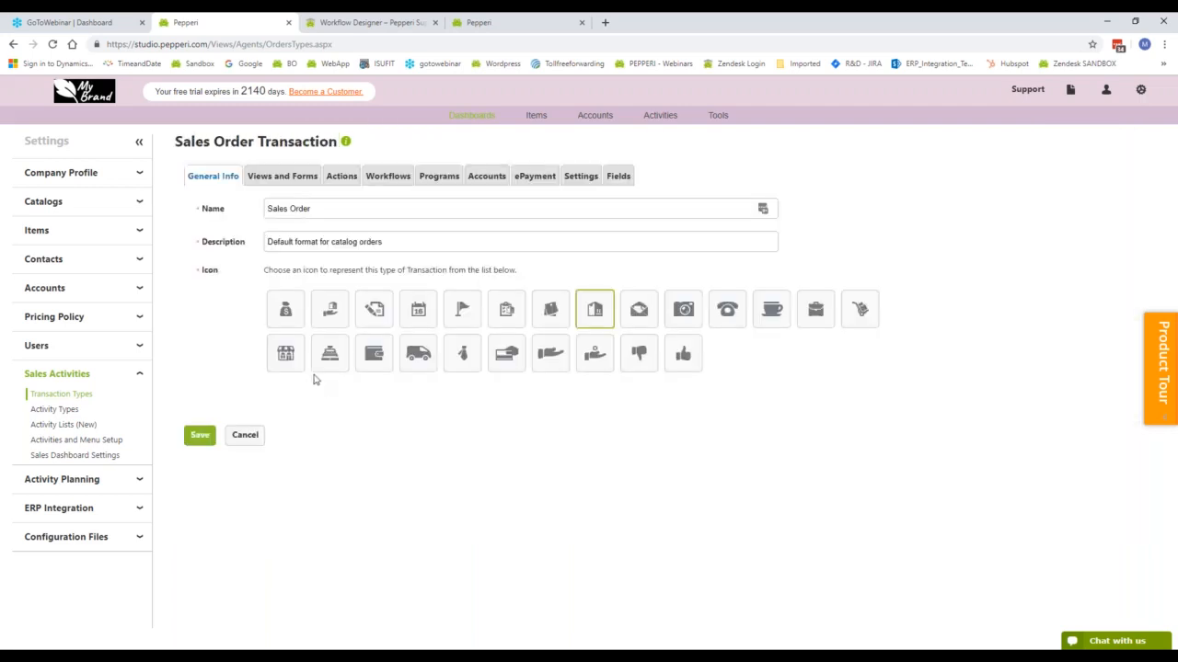
left_click(390, 178)
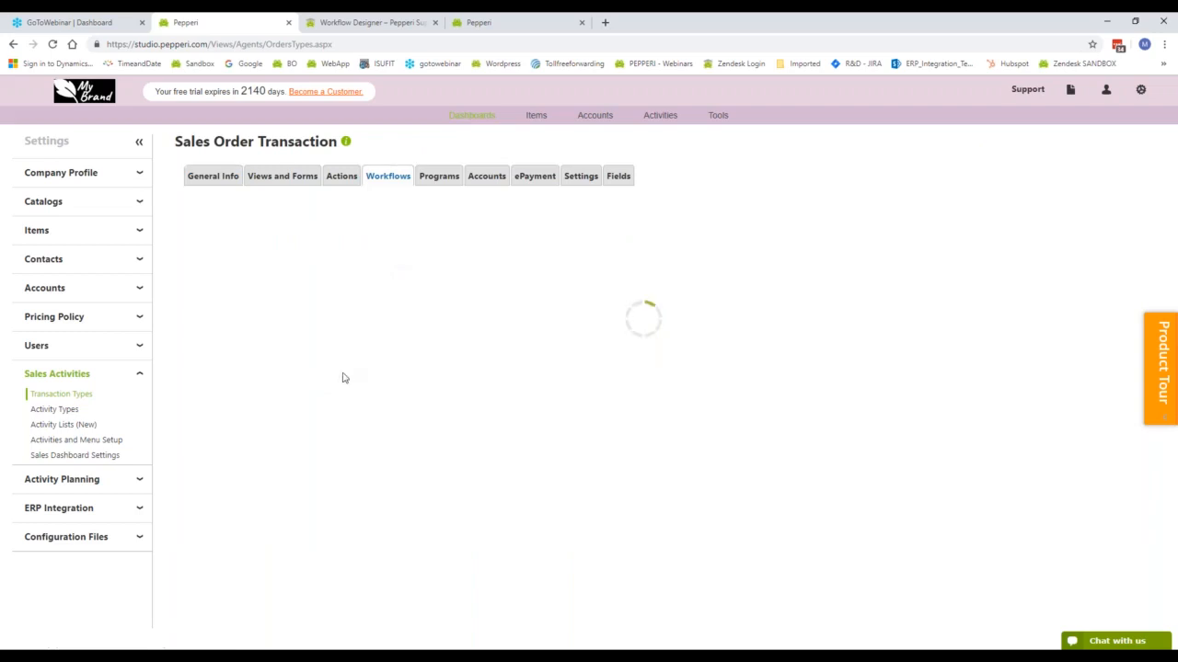
Inspect the In Creation and Submitted transitions in the flowchart and recheck the Rep profile settings in the table view
left_click(284, 449)
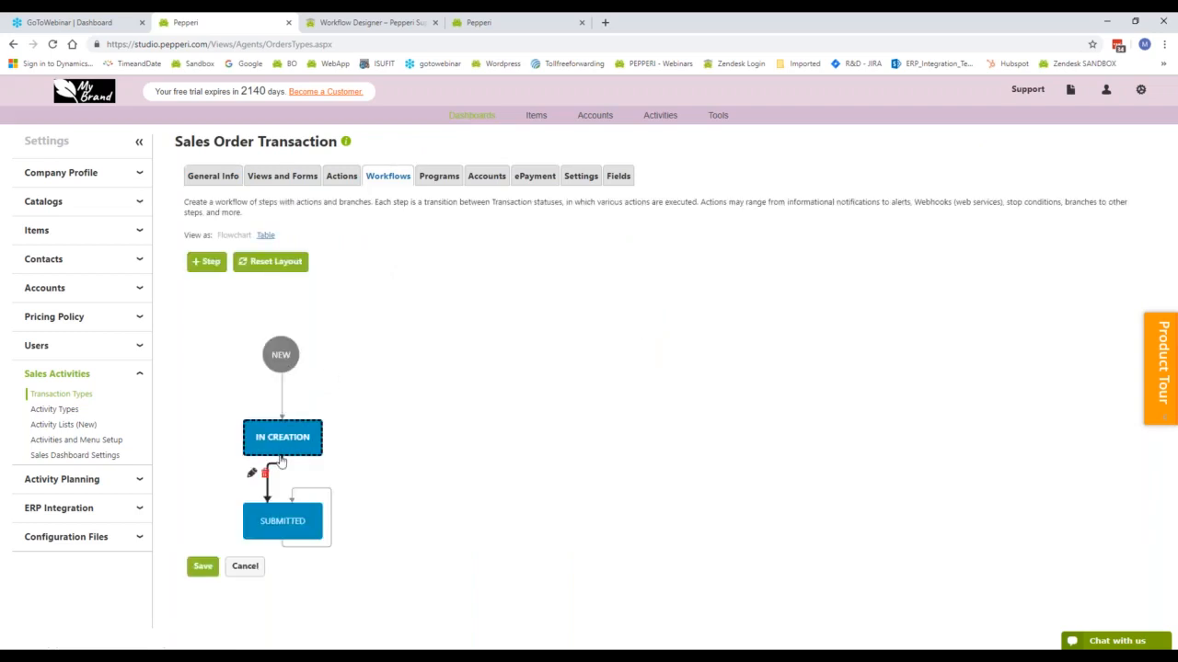
left_click(280, 527)
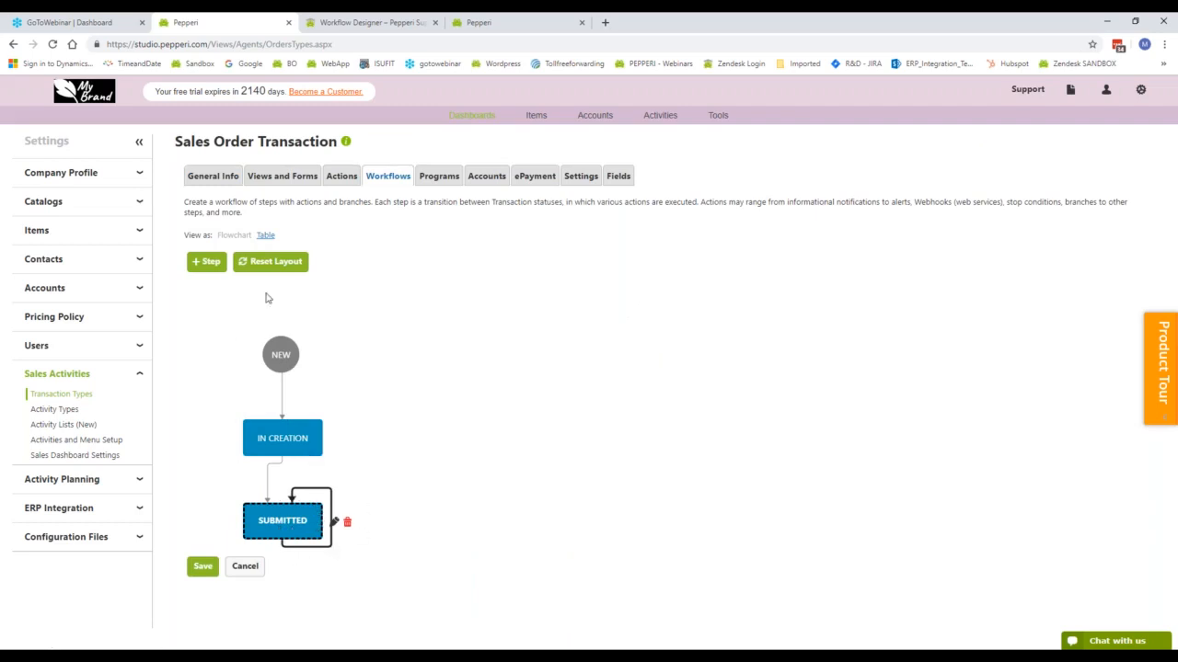
left_click(265, 237)
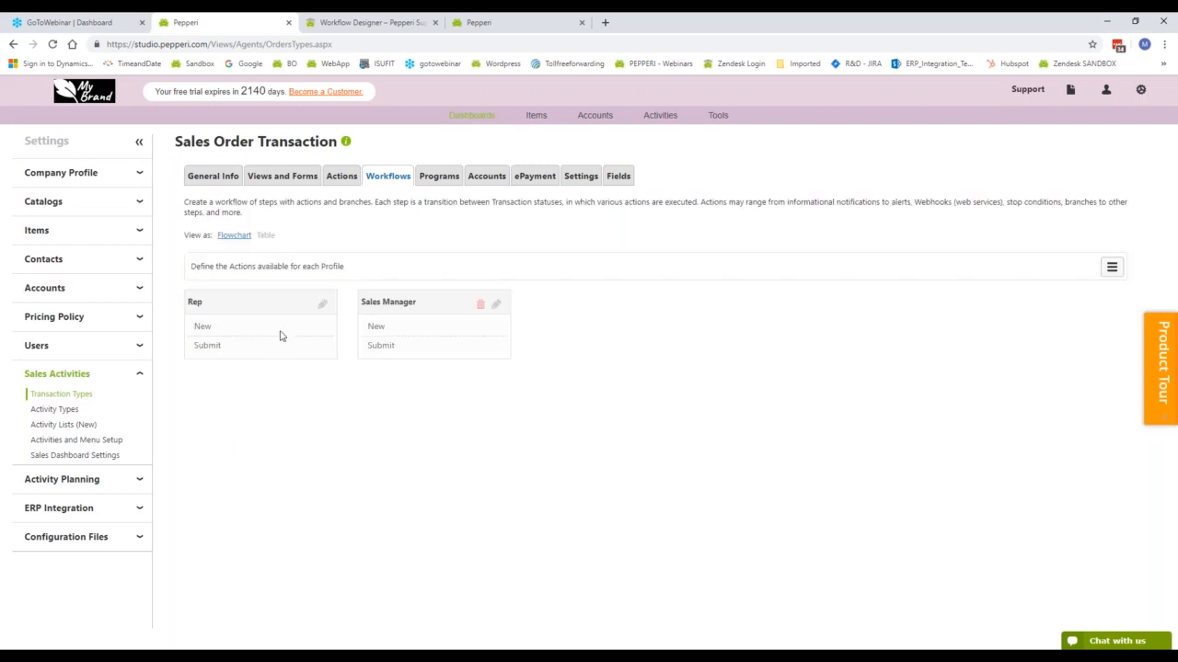
left_click(322, 304)
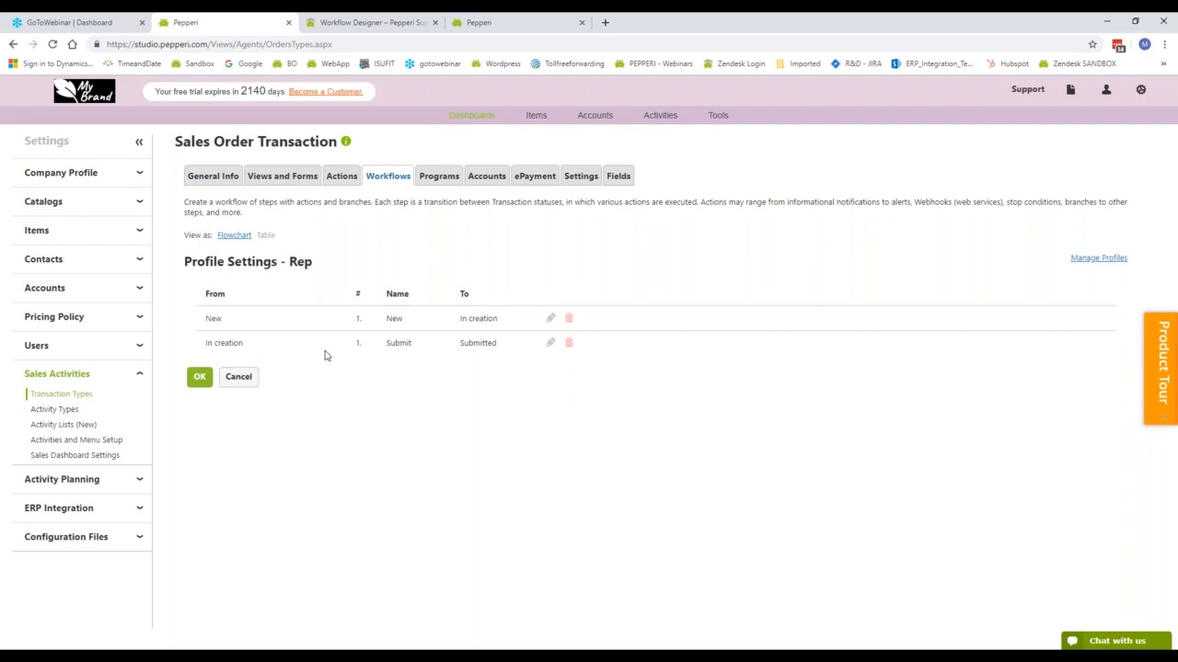
left_click(255, 385)
Select the Submitted status, check the sales order in the mobile app, and return to the browser flowchart
left_click(318, 520)
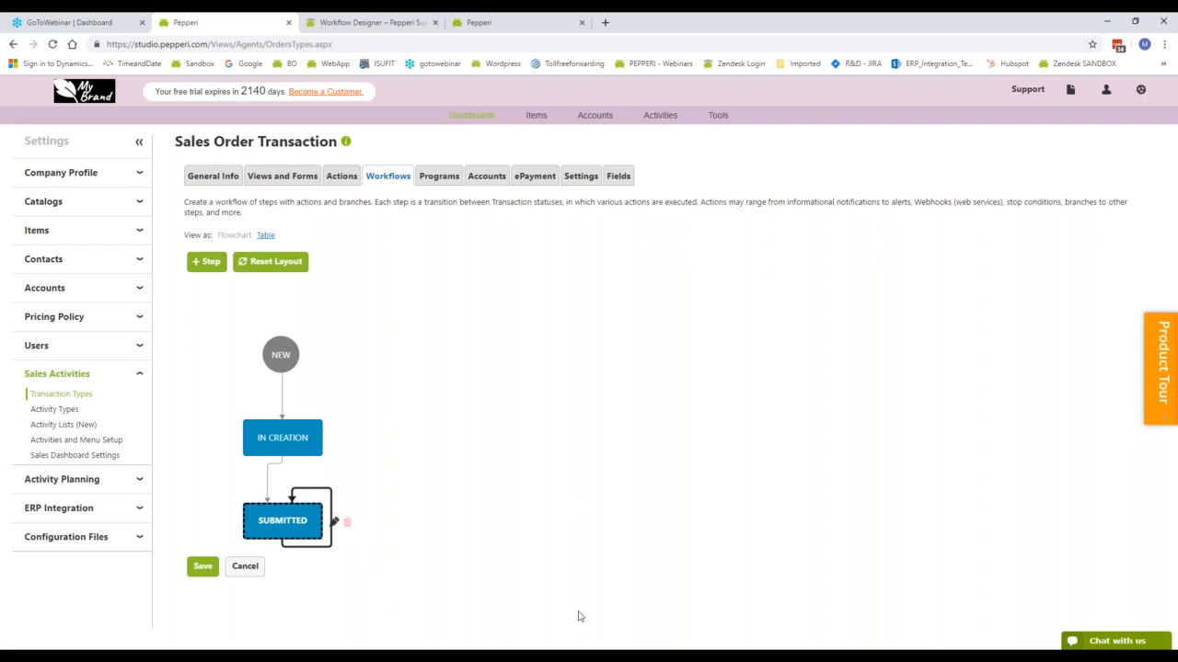
left_click(539, 648)
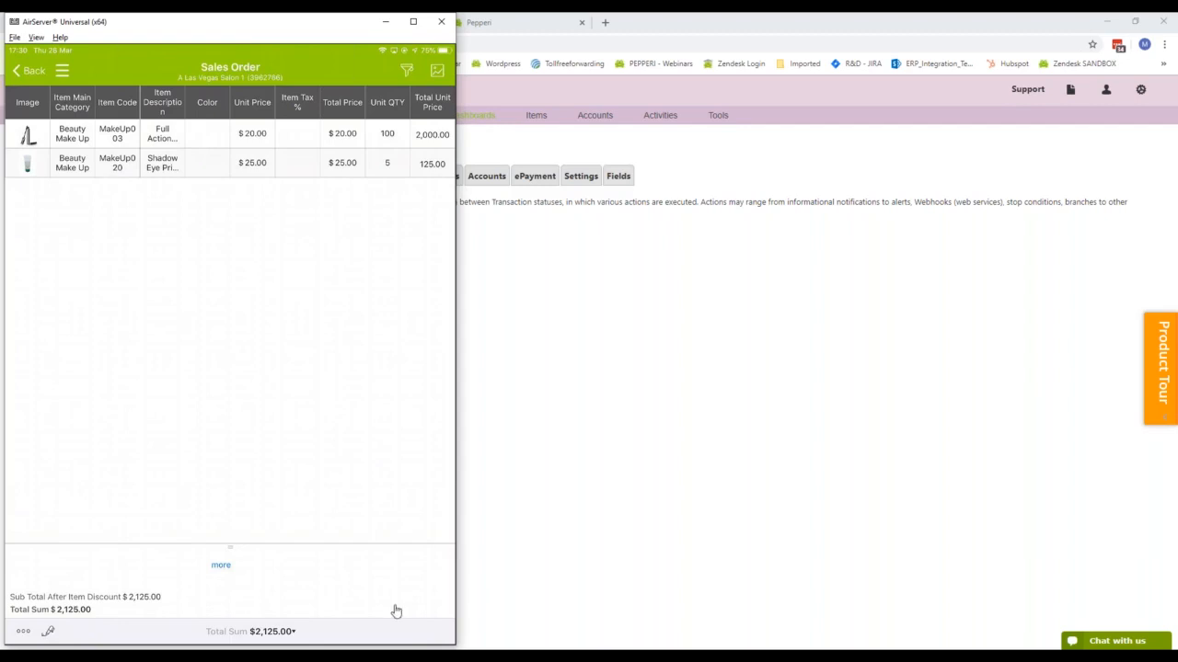
left_click(574, 516)
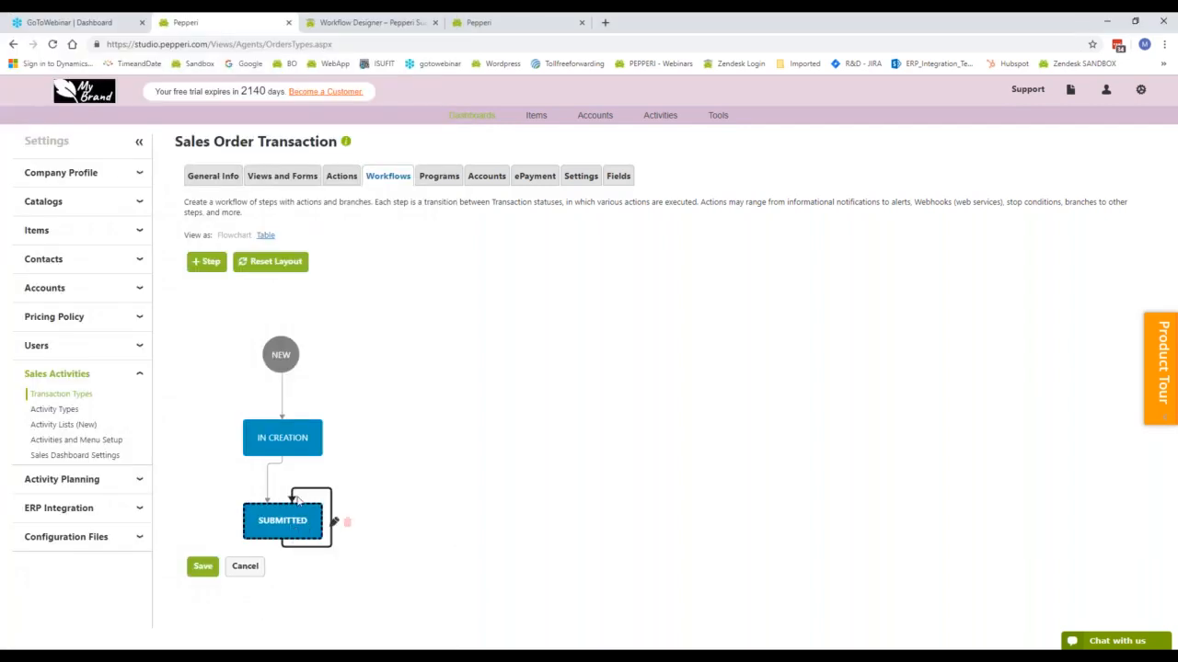
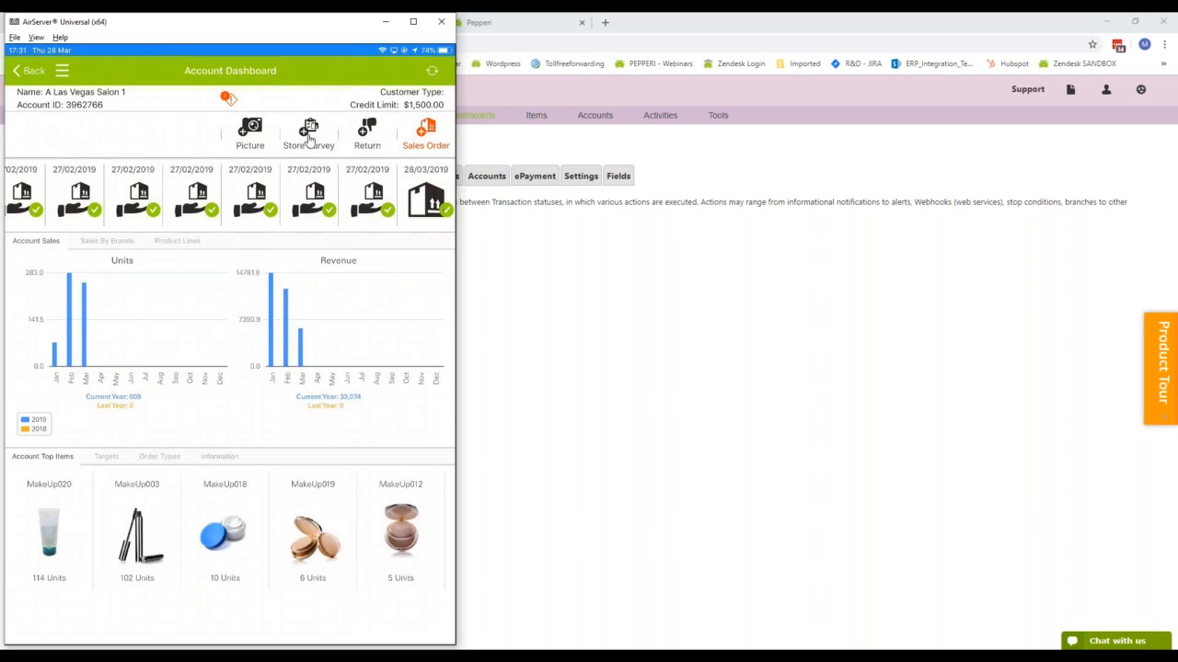
Switch to the mobile app, start a Store Survey for A Las Vegas Salon 1, and return to the account dashboard
left_click(309, 139)
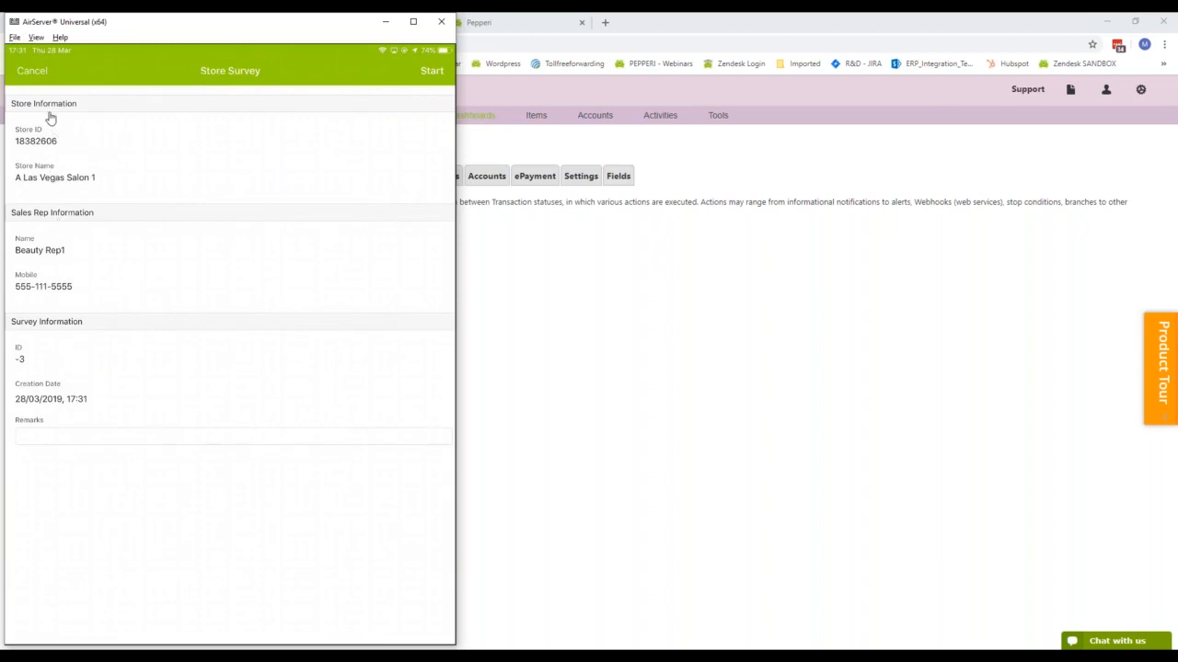
left_click(429, 72)
left_click(32, 71)
left_click(229, 407)
left_click(29, 71)
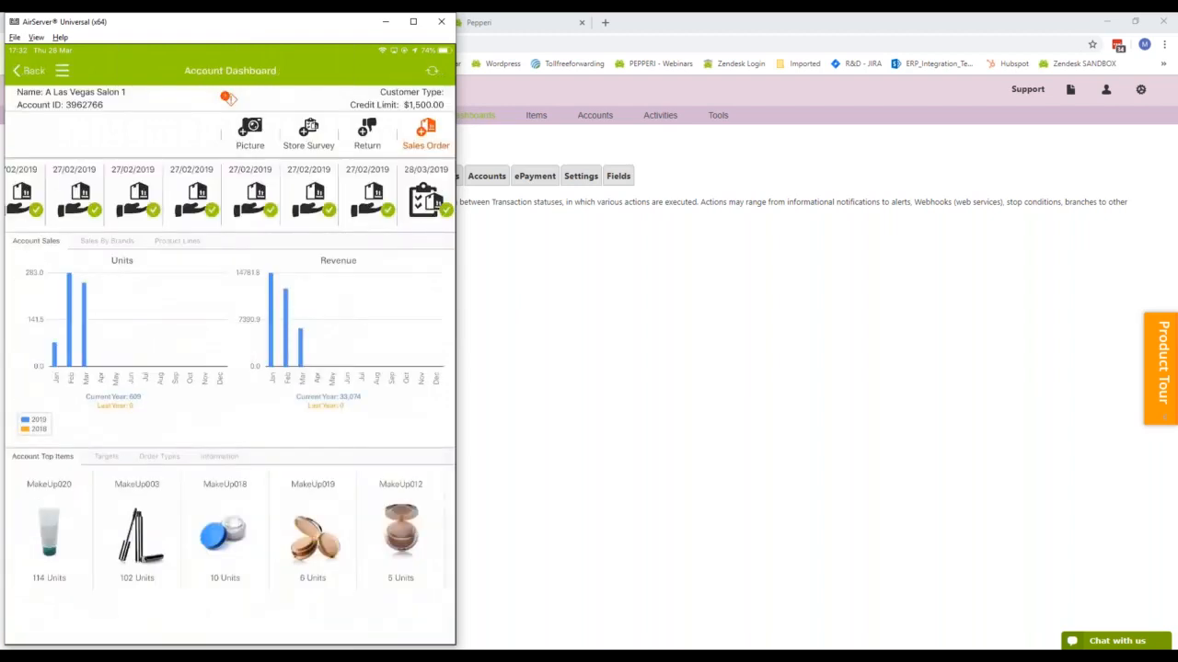
Create a Picture activity for A Las Vegas Salon 1, go through its Tag As and photo fields, and return to the dashboard
left_click(251, 134)
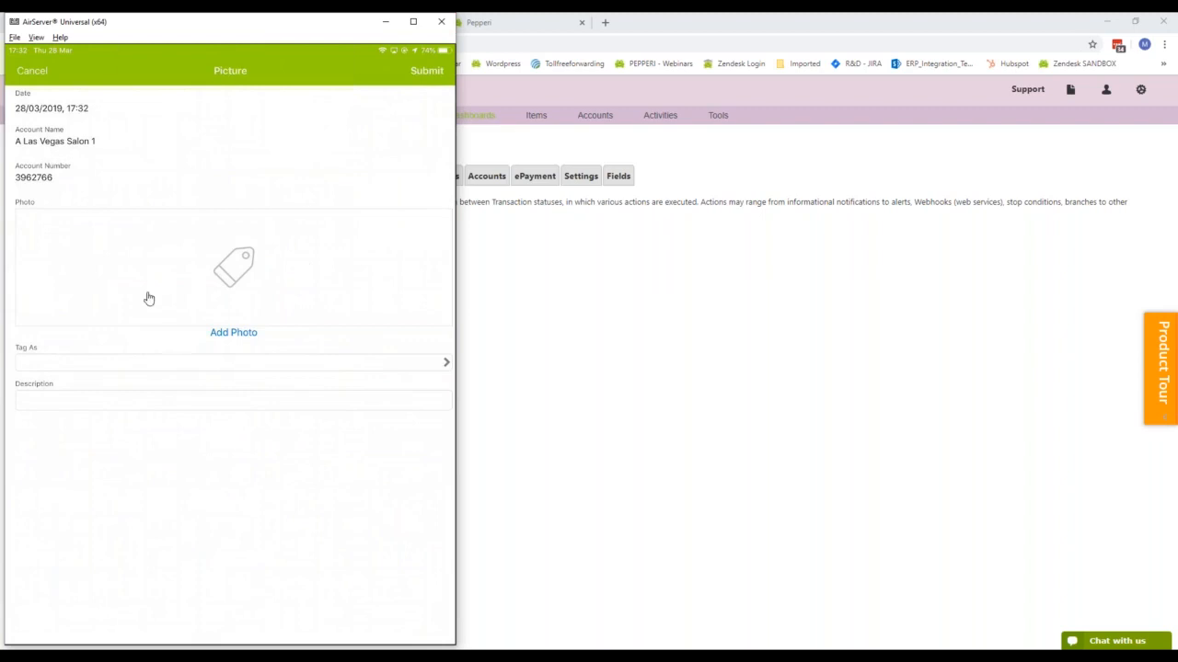
left_click(181, 371)
left_click(97, 237)
left_click(364, 177)
left_click(233, 332)
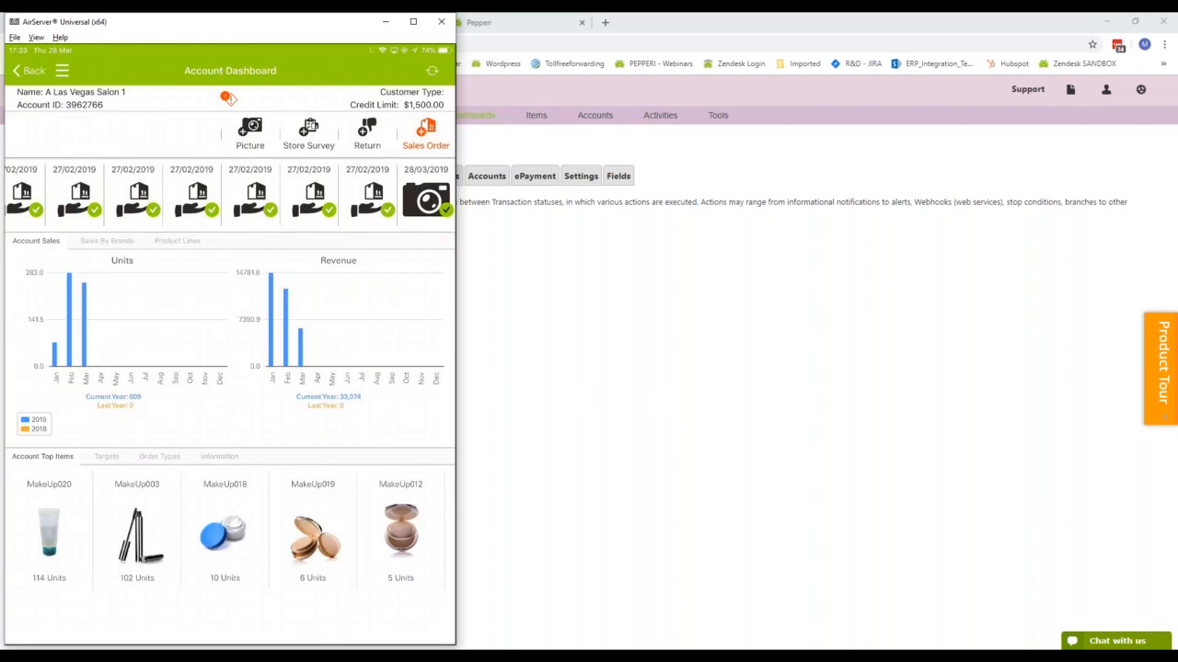
Open the A Las Vegas Salon 2 account, start and leave a Store Survey, and return to the Sales Order workflow in the browser
left_click(28, 70)
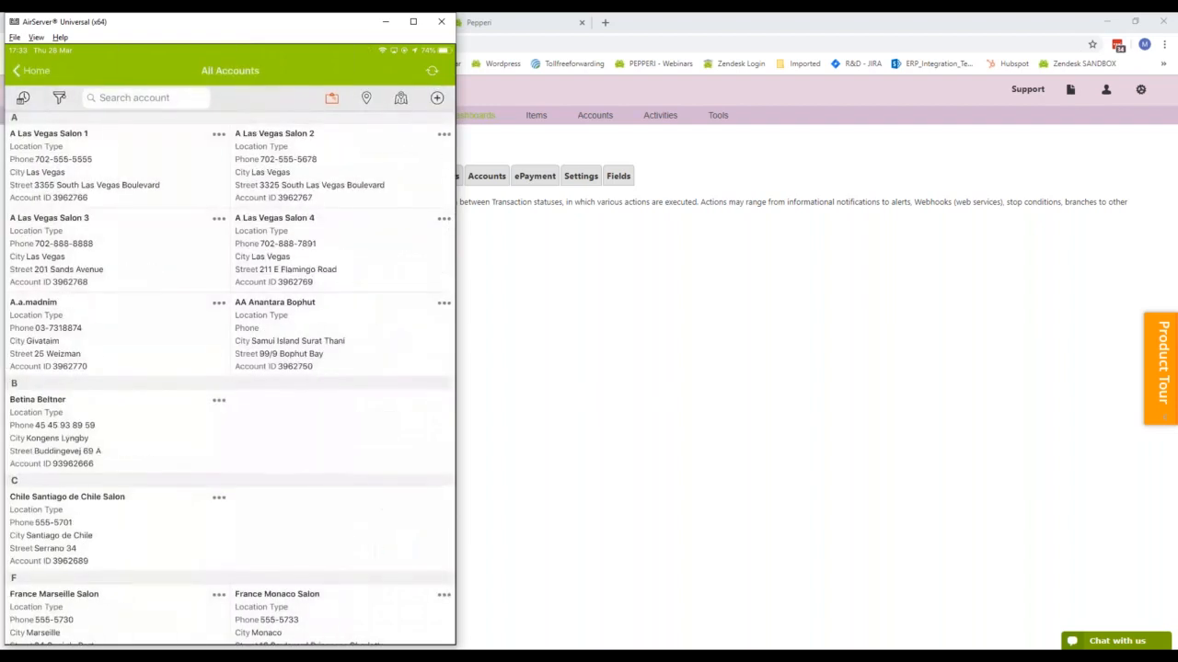
left_click(274, 133)
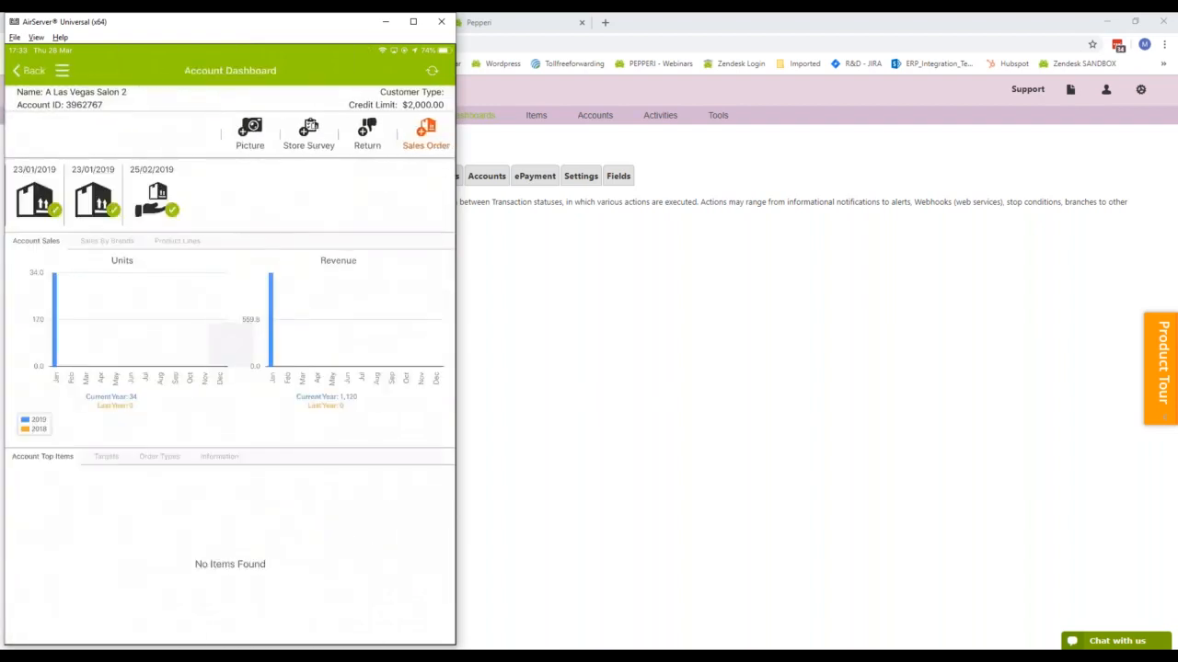
left_click(309, 133)
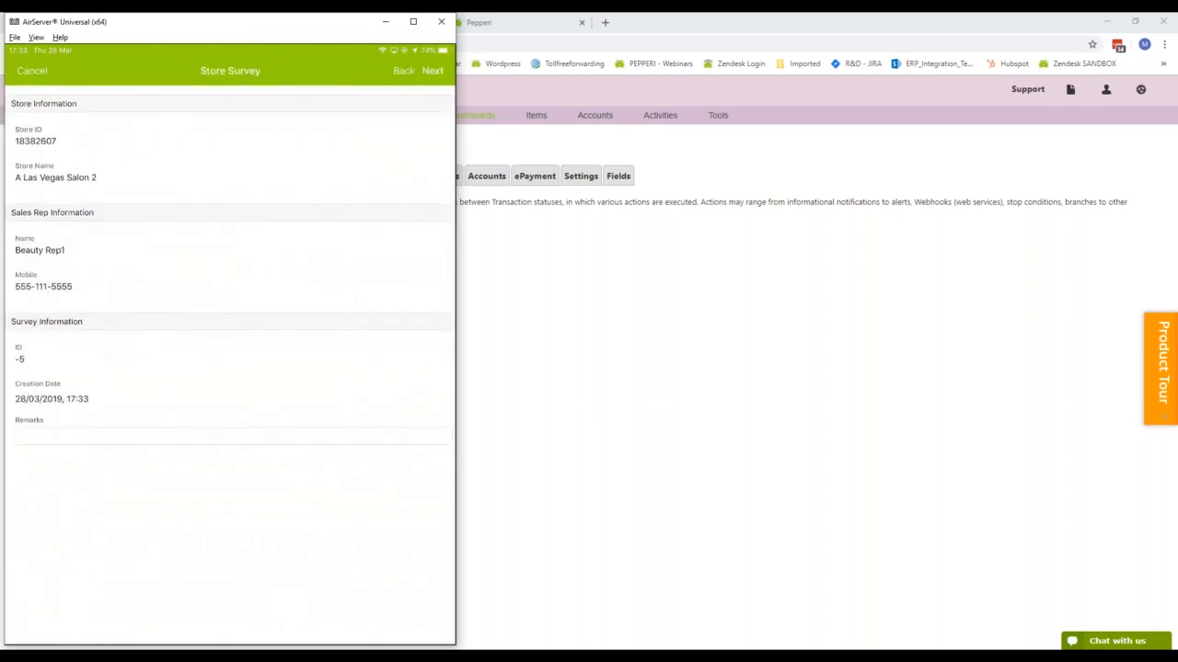
left_click(33, 71)
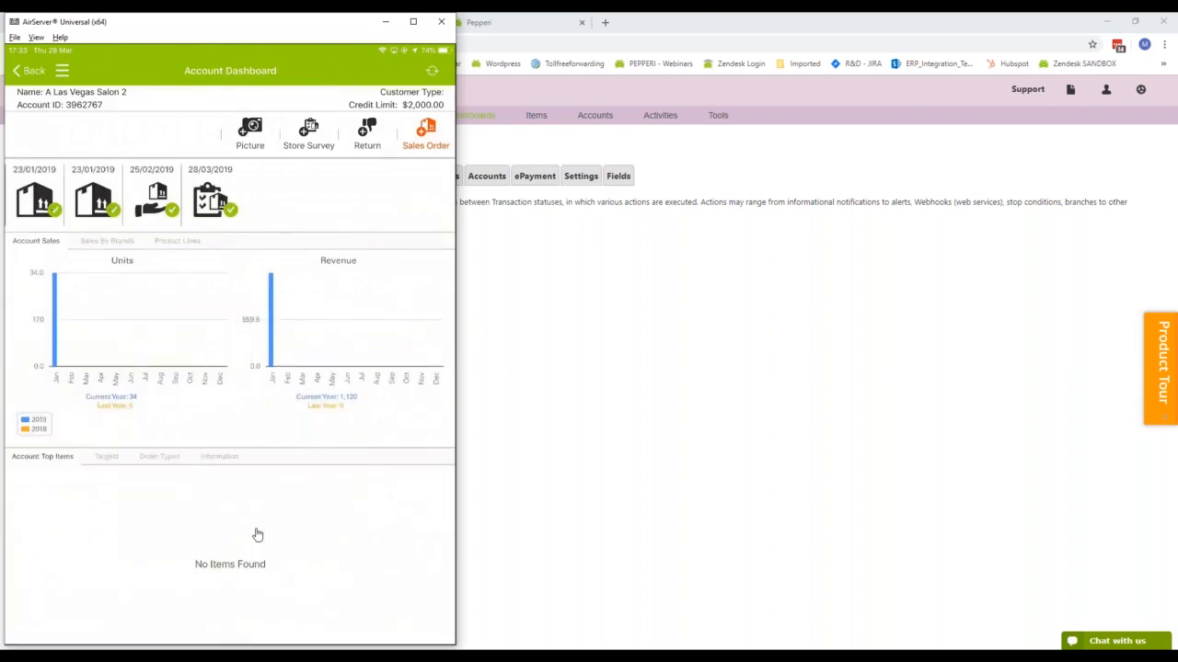
left_click(718, 387)
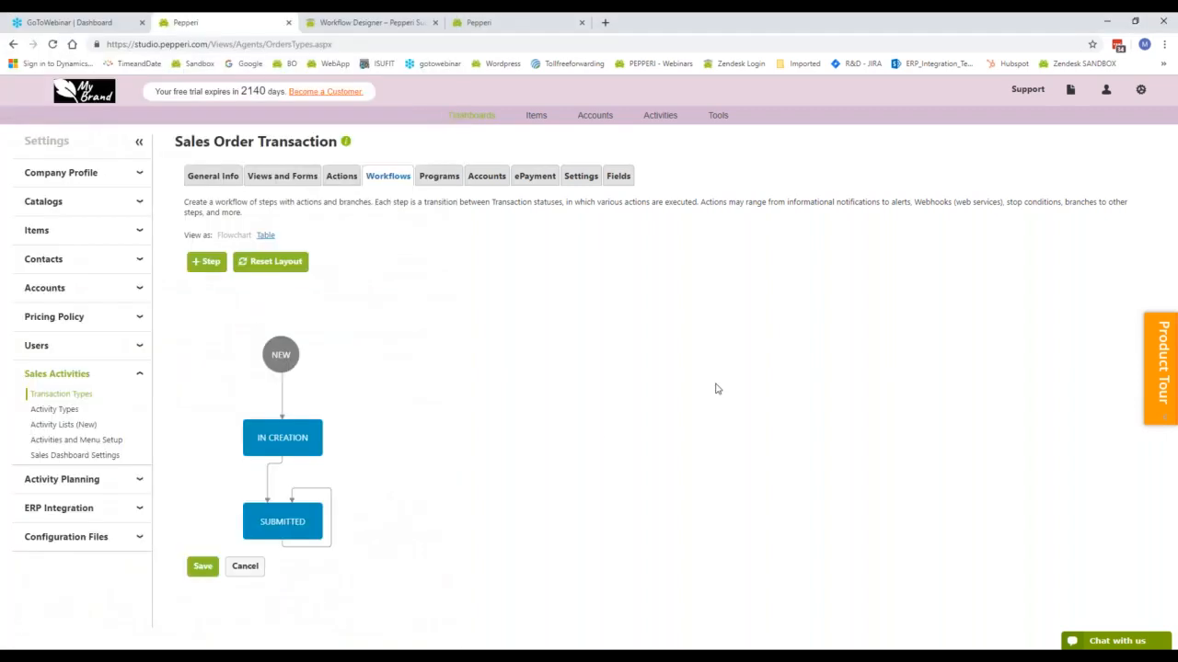
Open the rep's Activity Form of the Store Survey activity type for editing
left_click(110, 288)
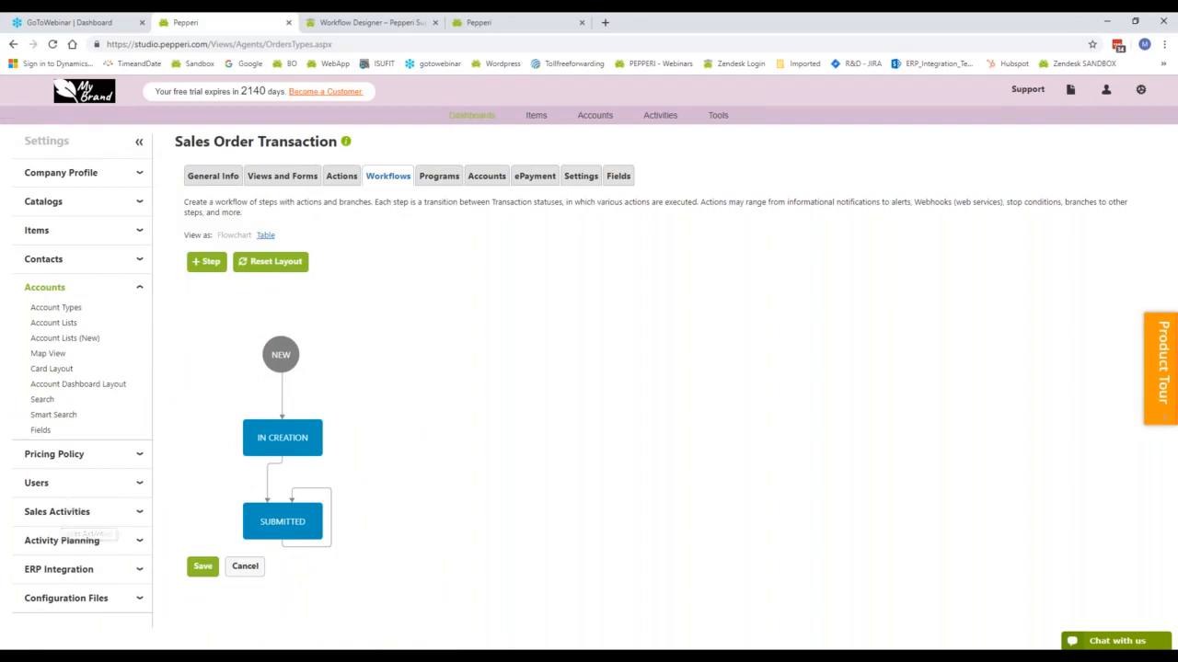
left_click(61, 513)
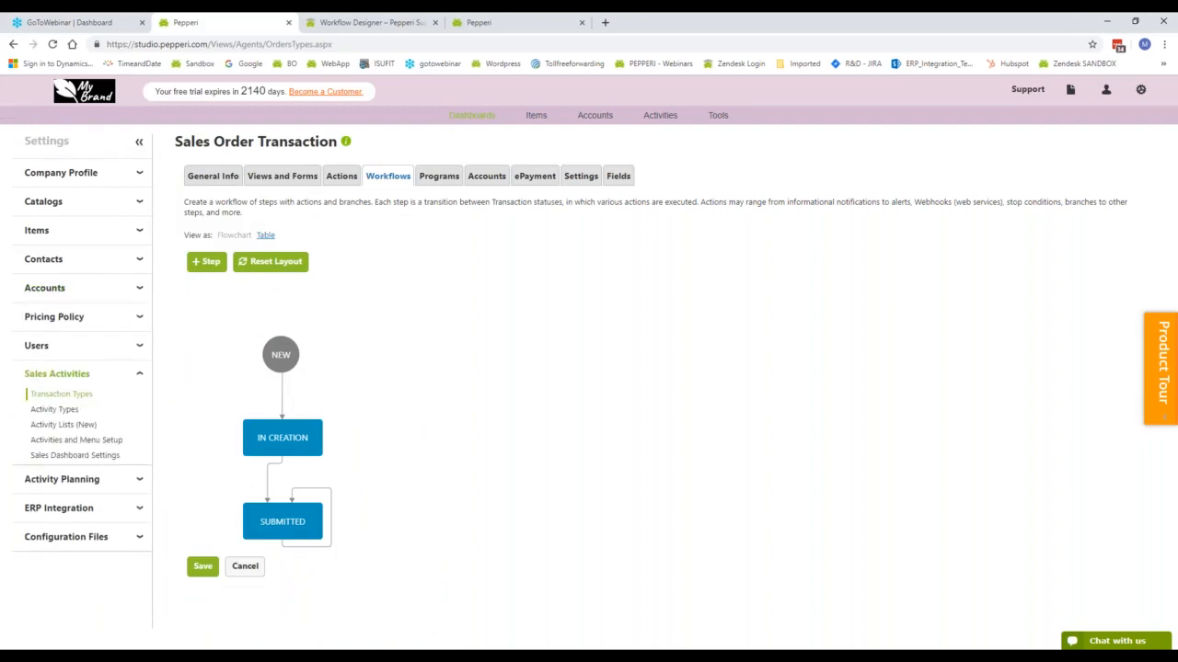
left_click(51, 410)
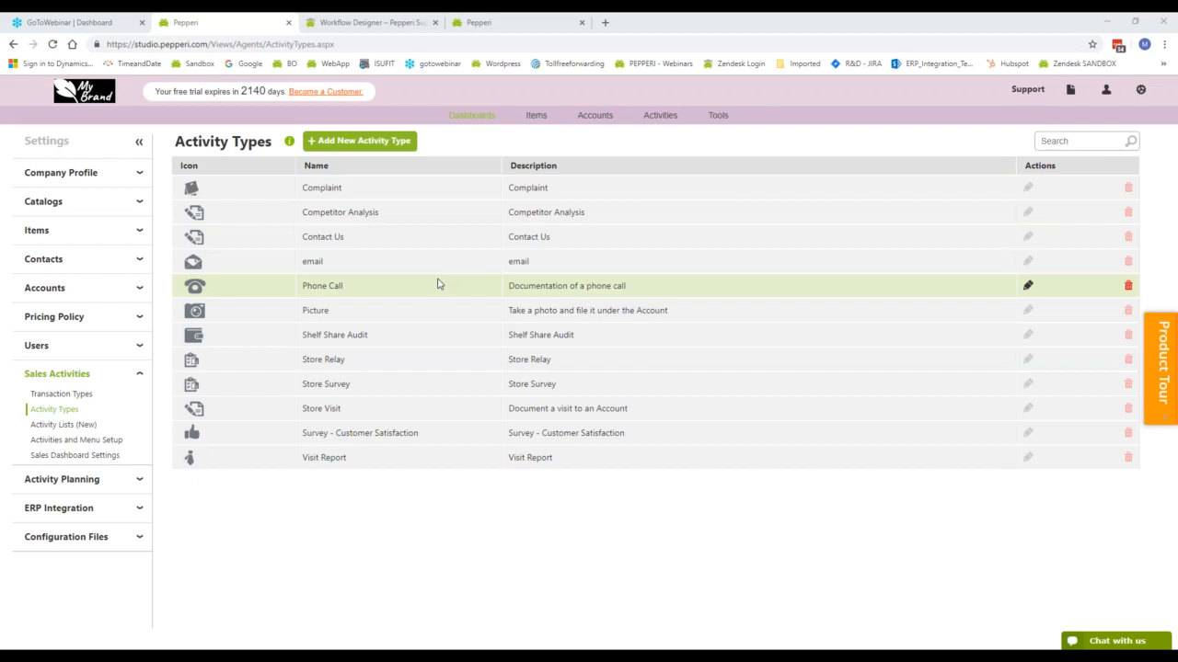
left_click(1027, 383)
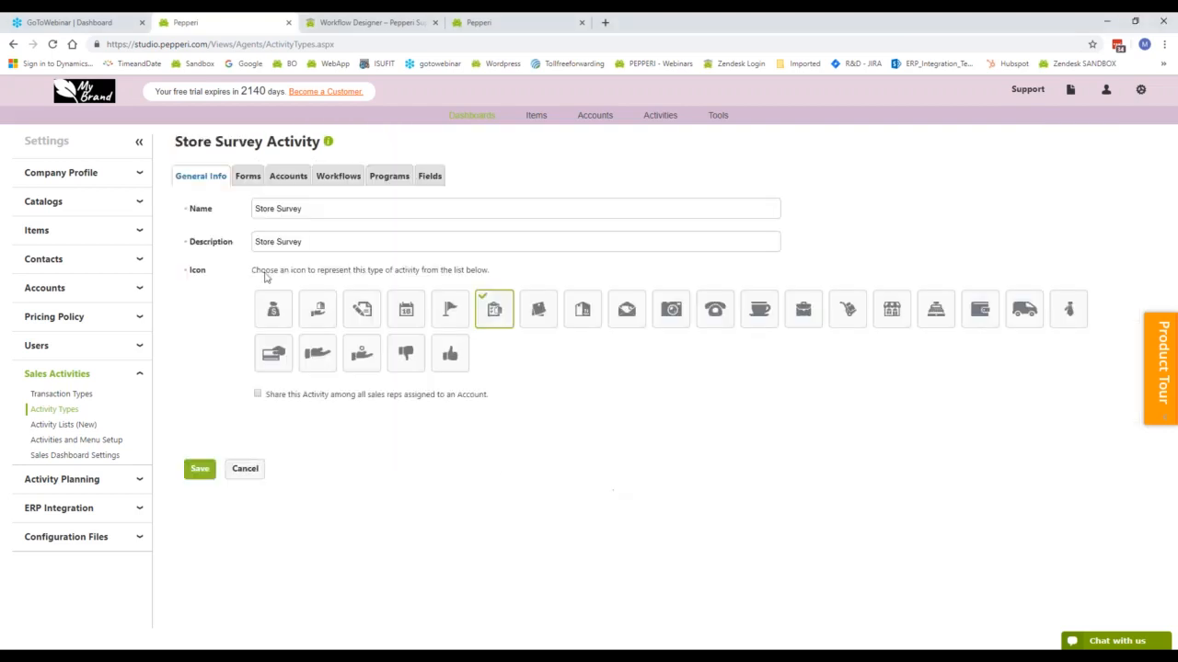
left_click(245, 178)
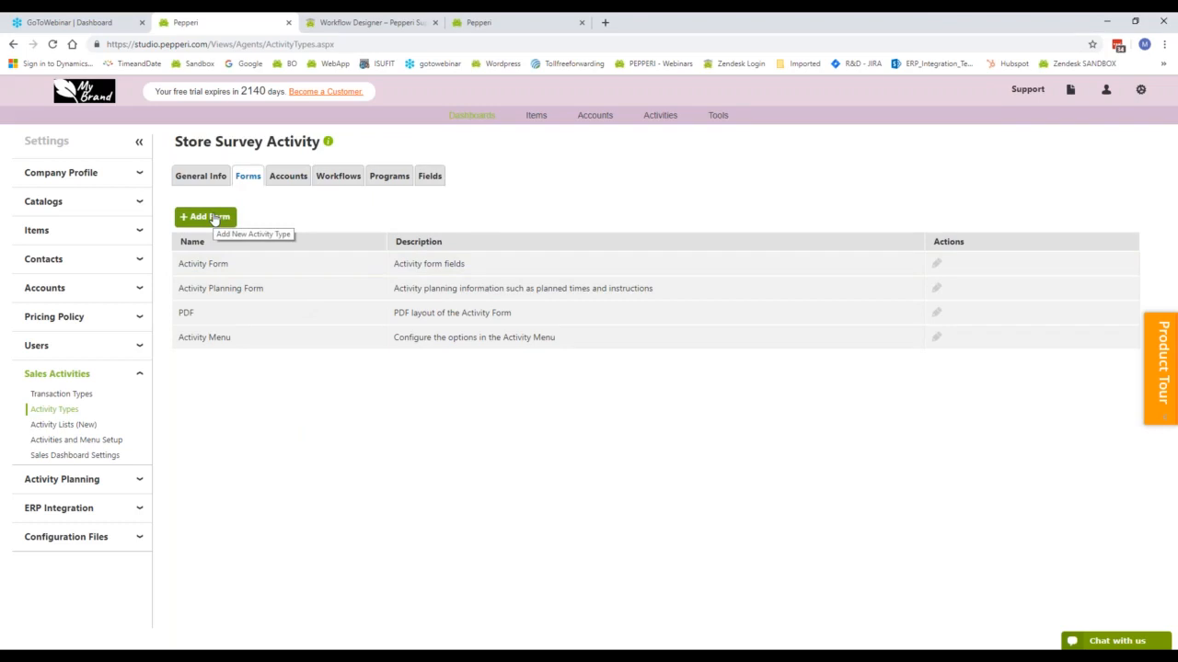
left_click(936, 264)
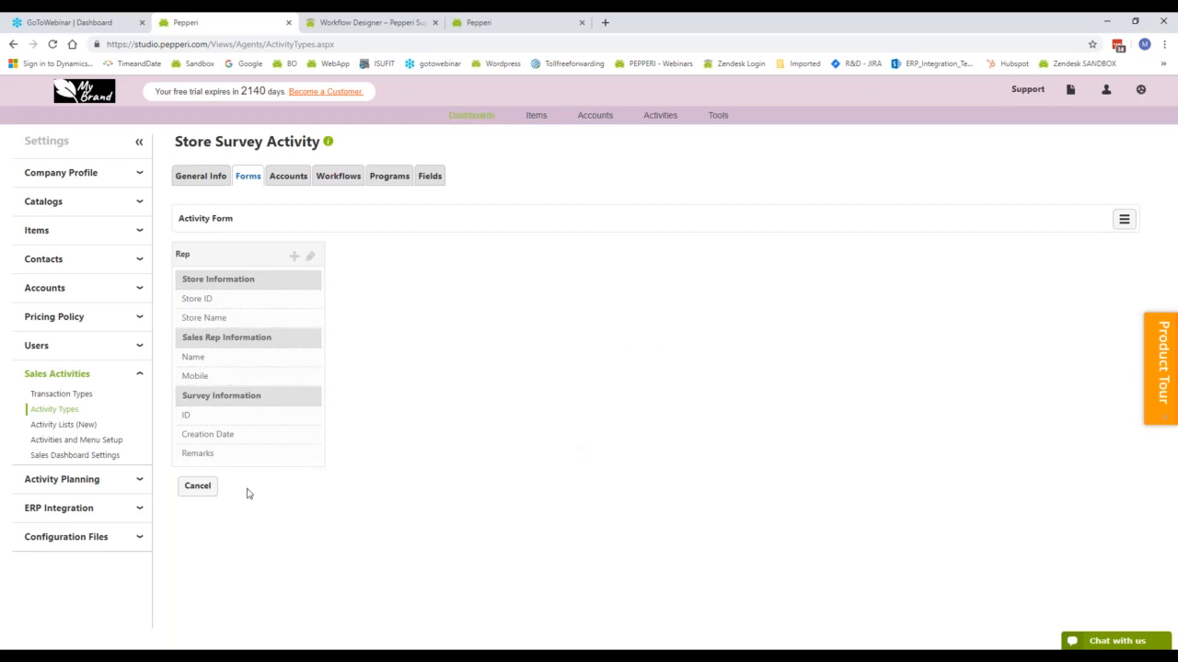
left_click(310, 256)
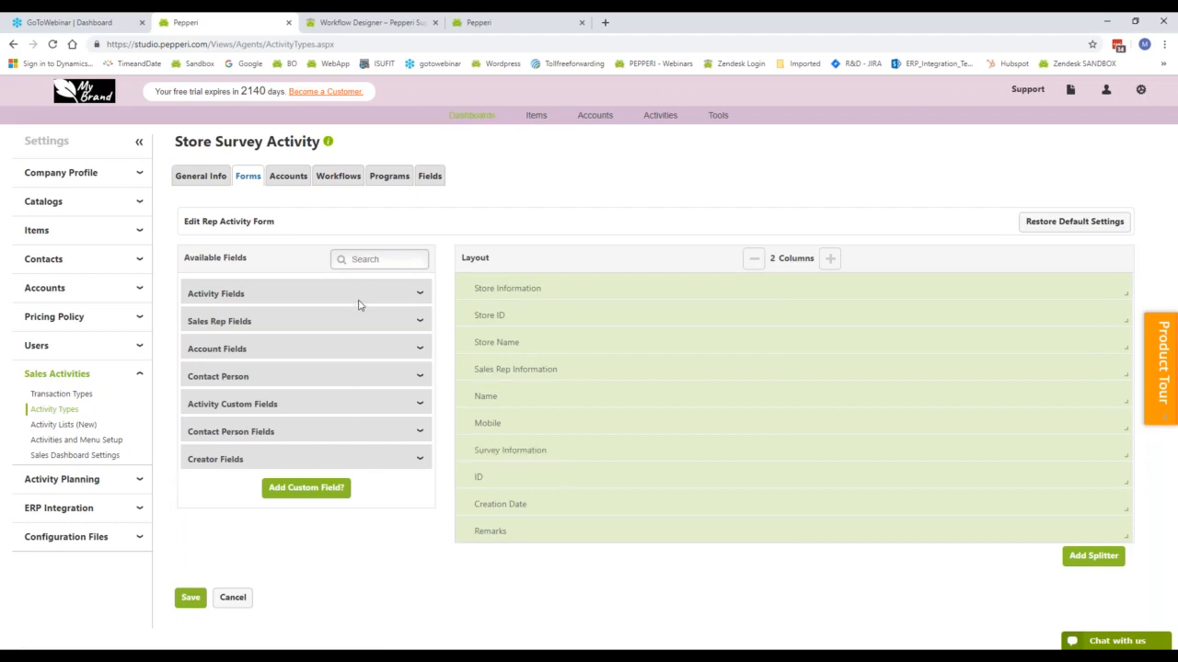
Start a Multi Choice custom field named "What is your favorite line of products?" for the Store Survey form
left_click(319, 504)
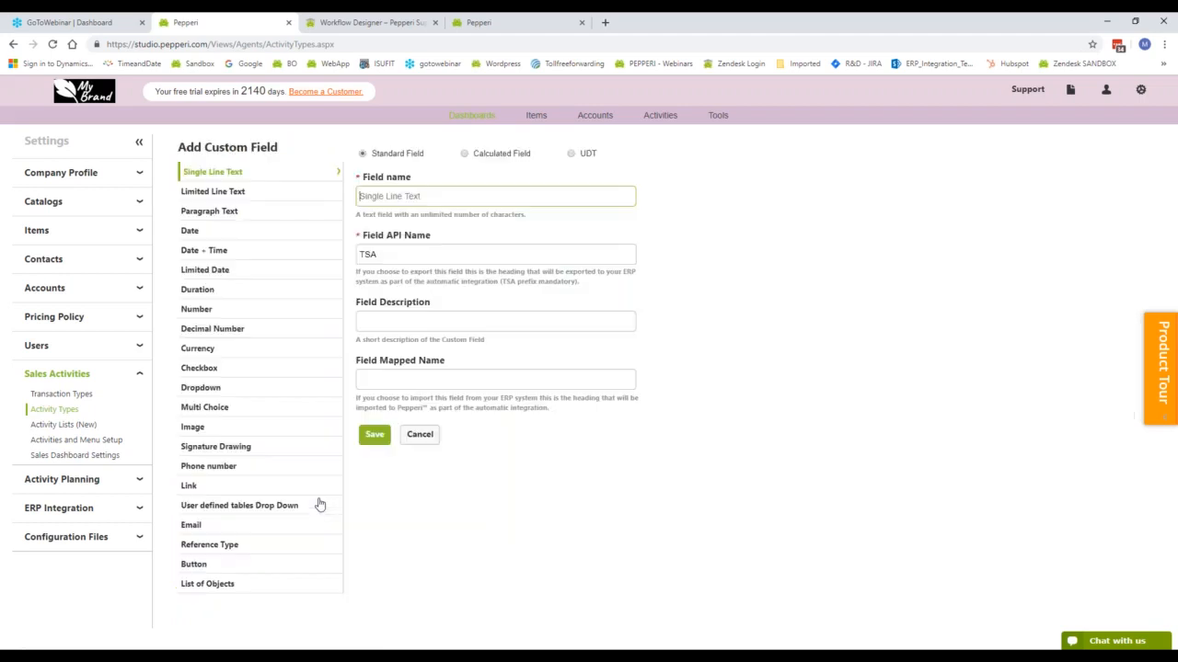
left_click(419, 434)
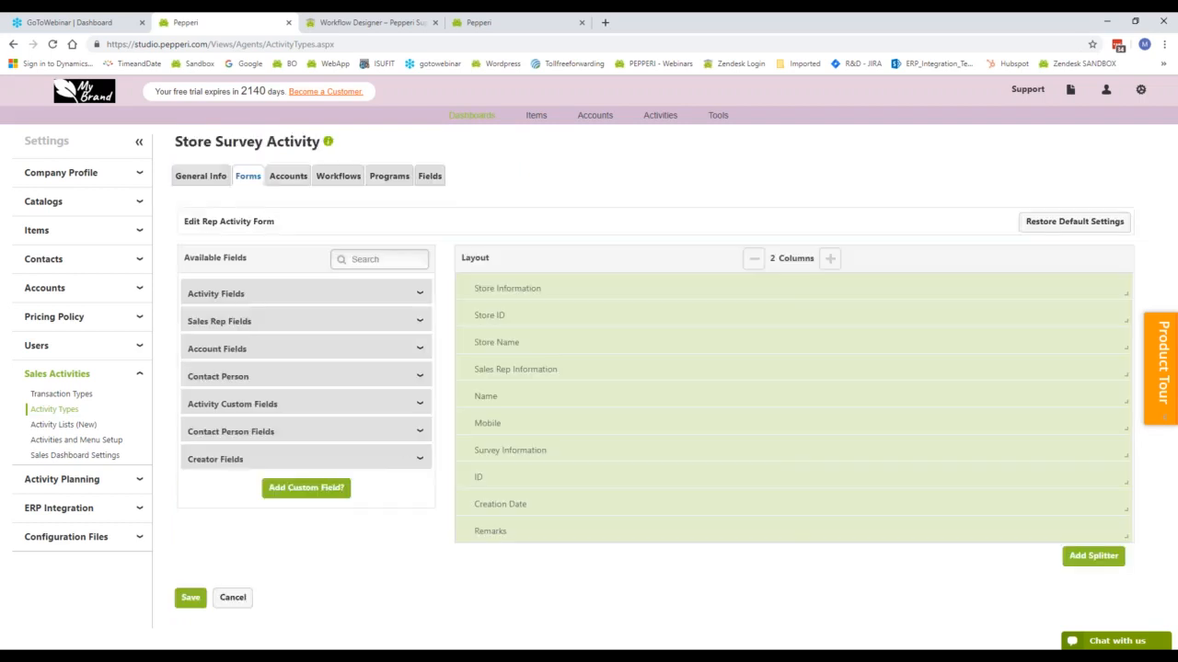
left_click(287, 488)
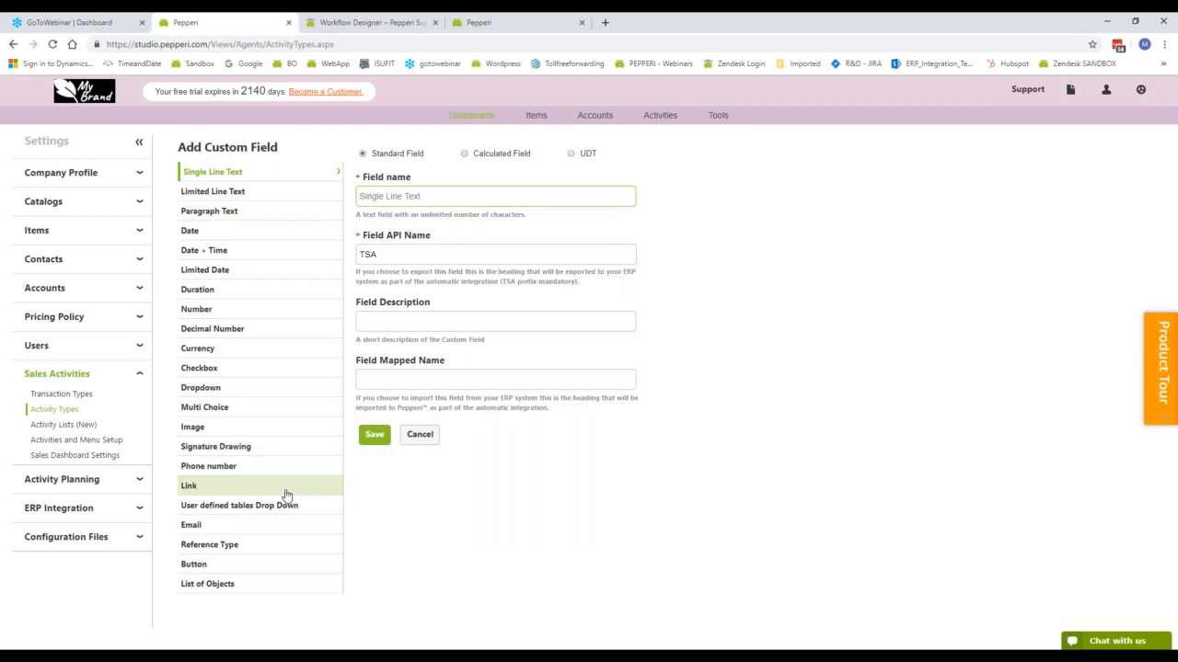
left_click(276, 418)
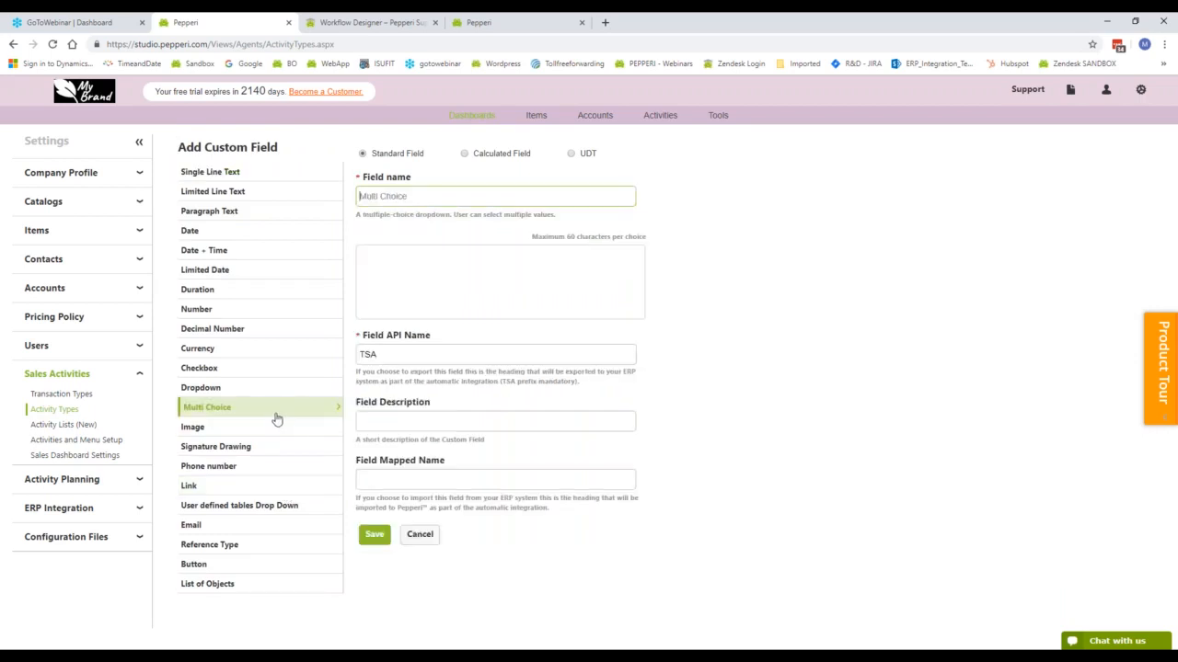
type("What is your favorite line of pro")
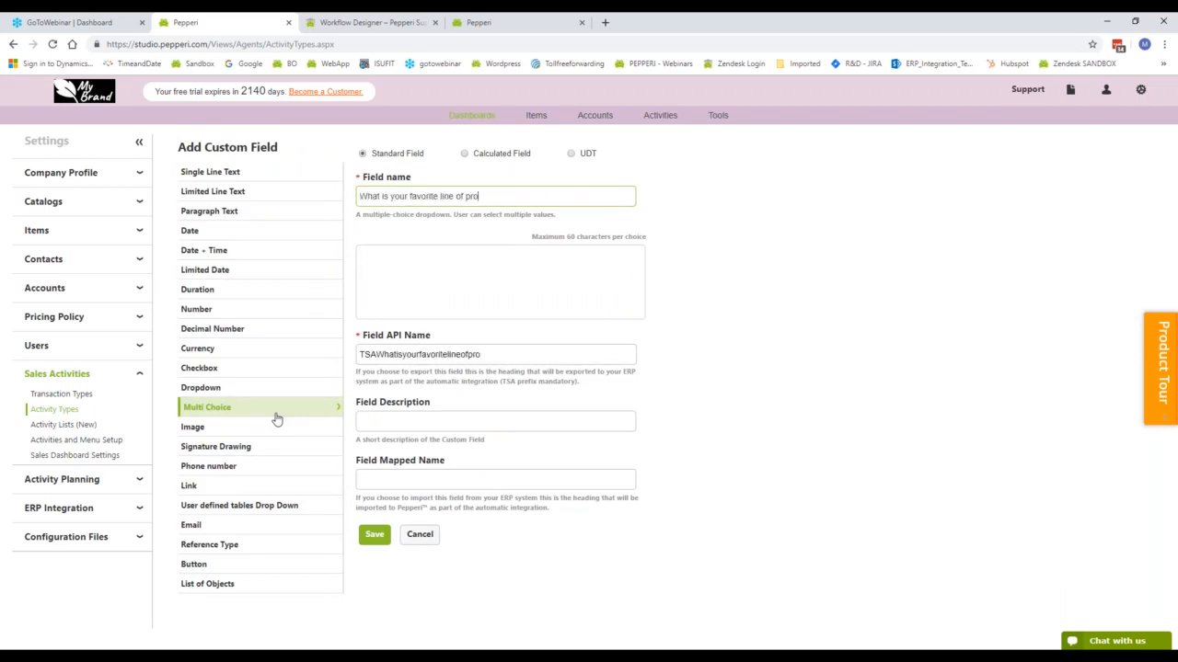
type("ducts?")
Enter 1, 2, 3 and 4 as the choices, one per line, and save the custom field
left_click(478, 264)
type("1 ")
type("2 ")
type("3")
key("Return")
type("4")
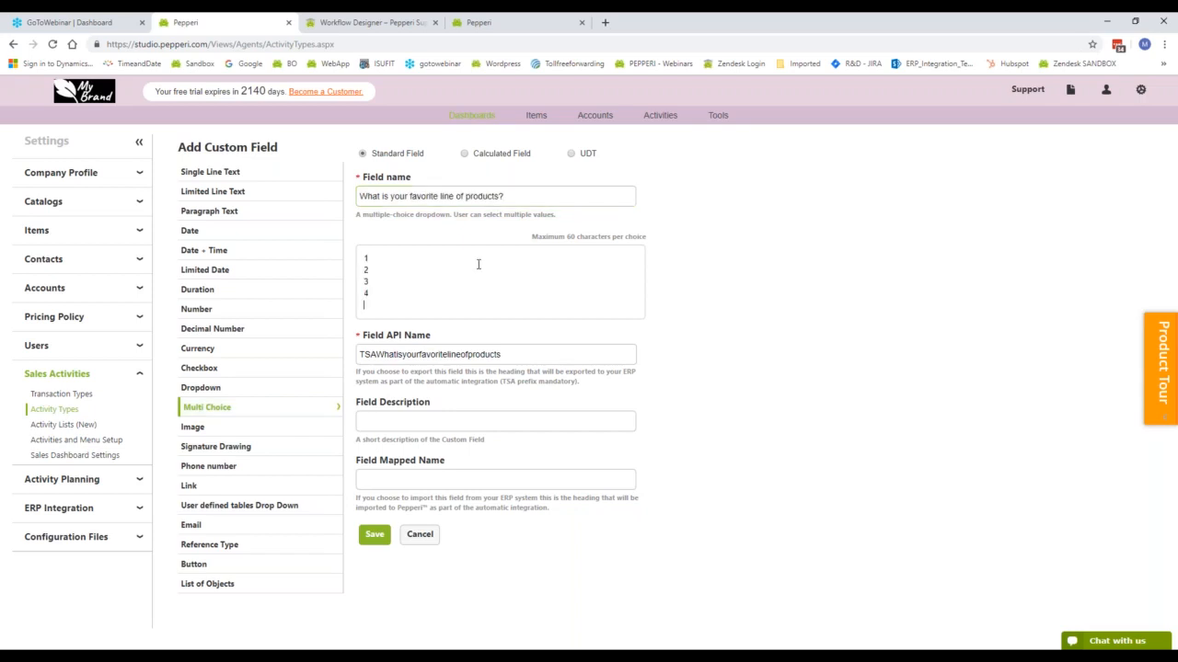
key("Return")
left_click(375, 534)
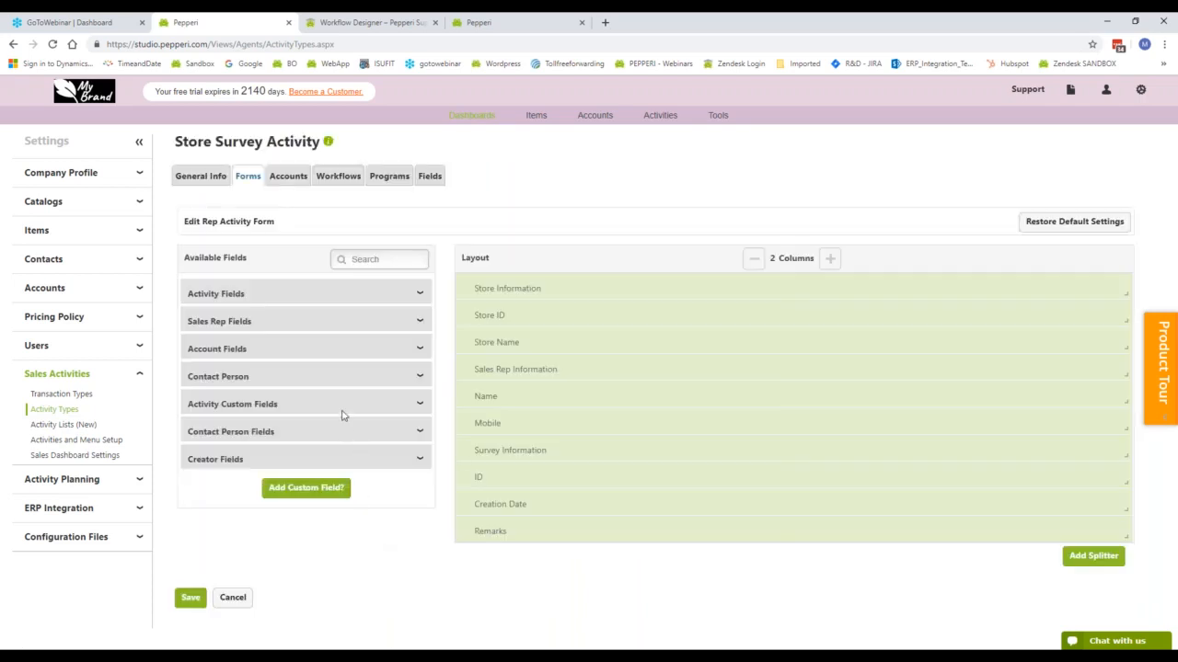
Add the custom field "What is your favorite line of products?" to the Store Survey form layout
left_click(340, 412)
scroll(350, 505, "down", 4)
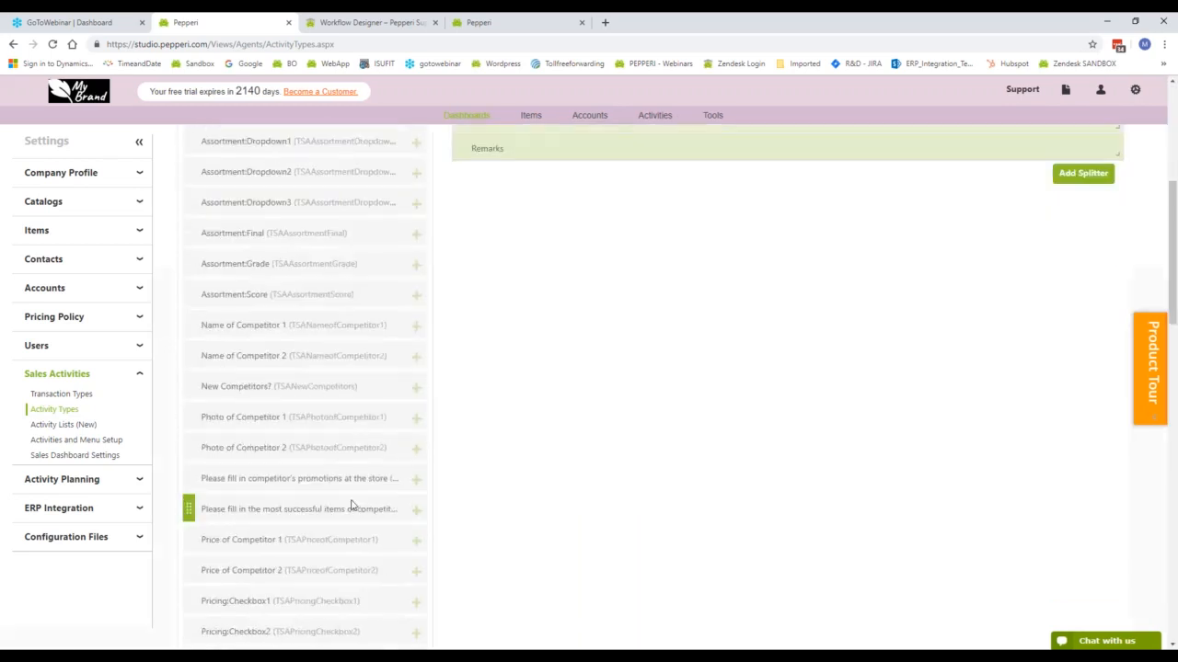
scroll(350, 505, "down", 15)
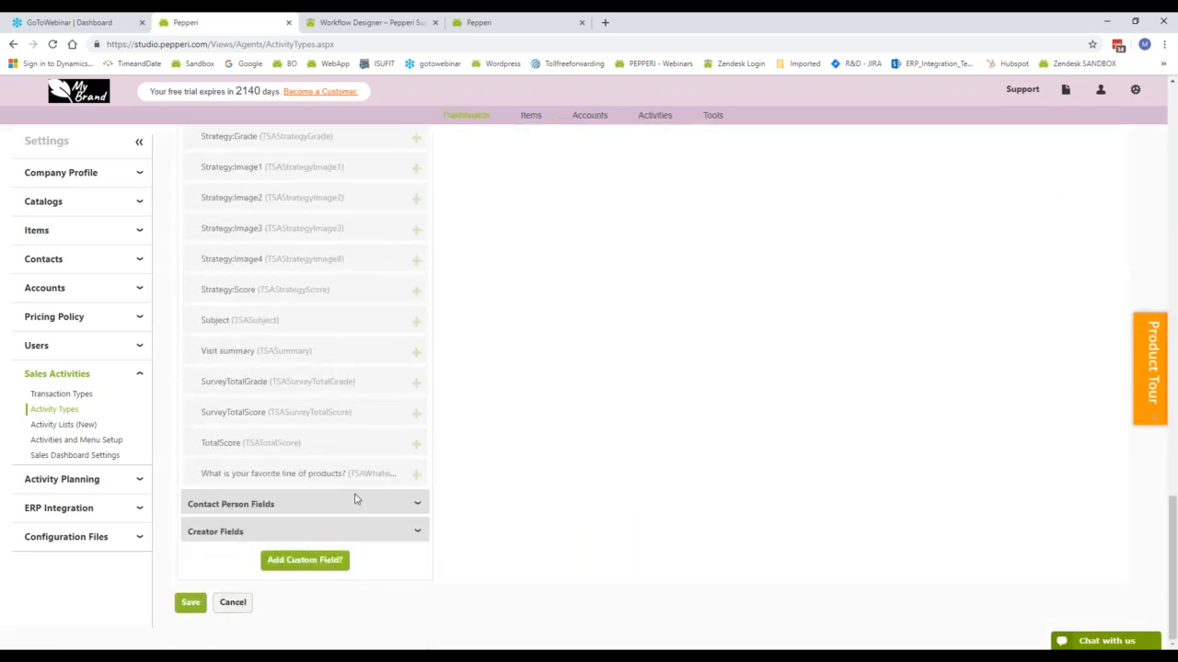
left_click(416, 474)
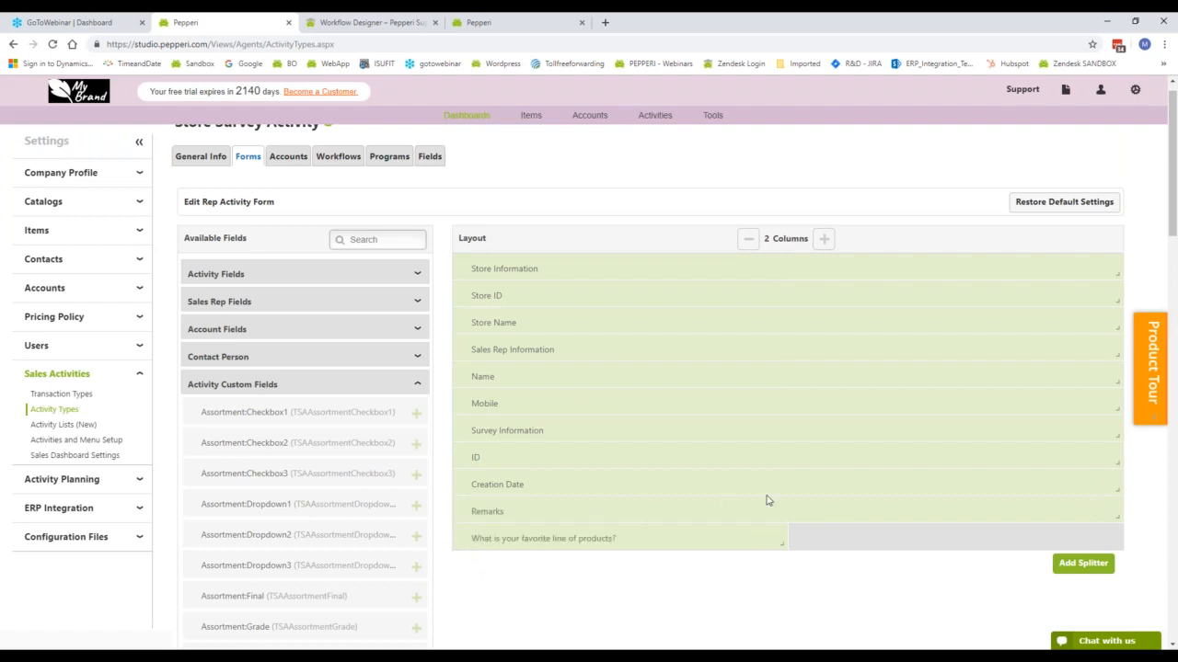
Make the "What is your favorite line of products?" field mandatory and save the Store Survey form
left_click(780, 540)
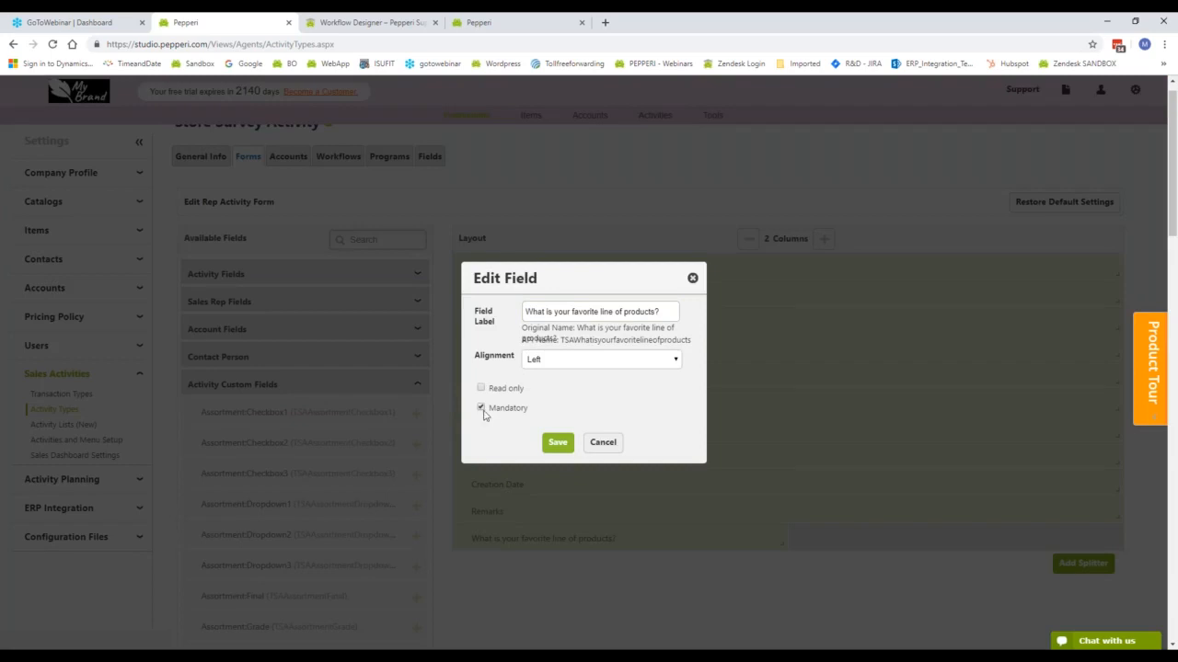
left_click(557, 442)
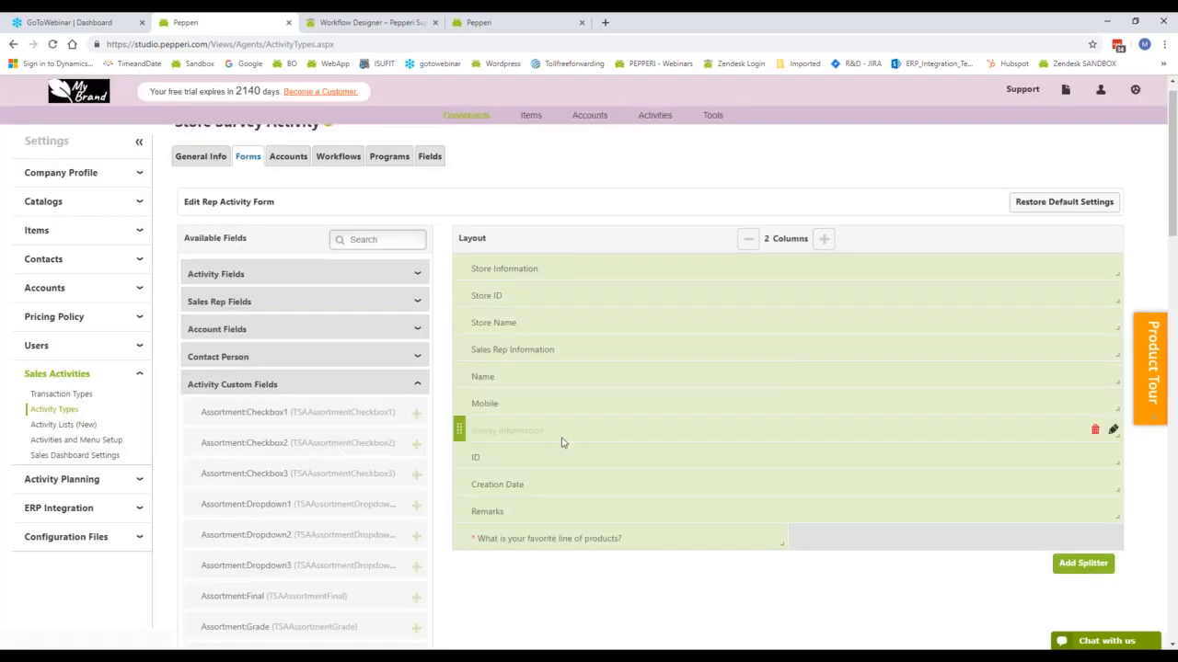
left_click(416, 385)
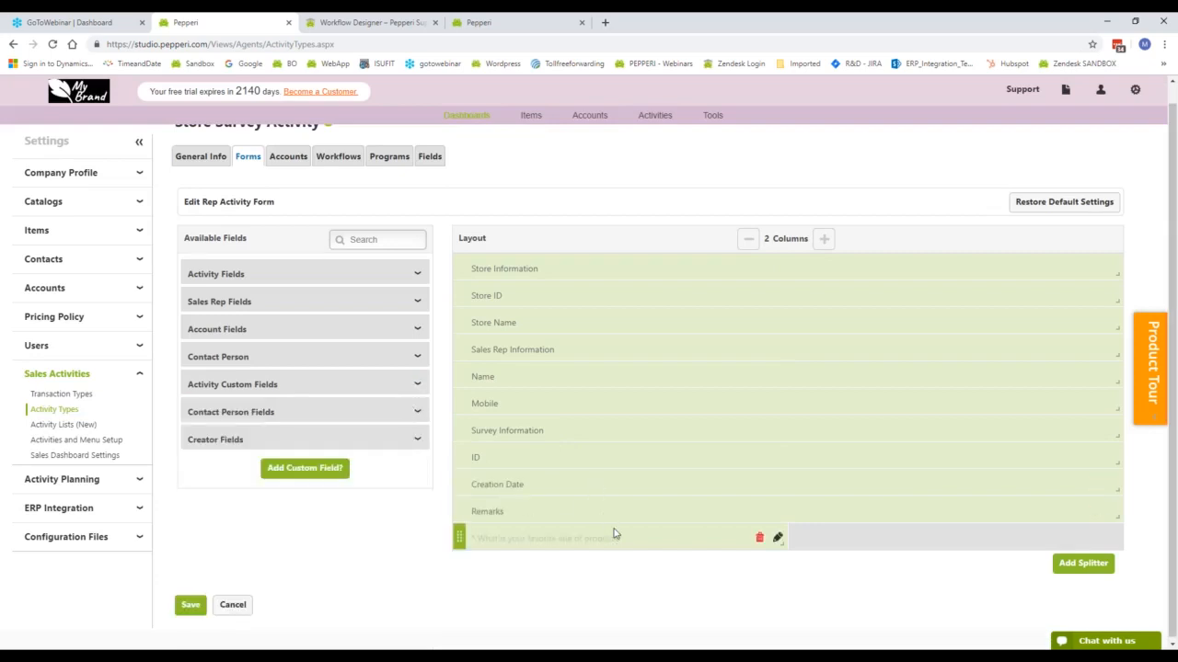
left_click(185, 611)
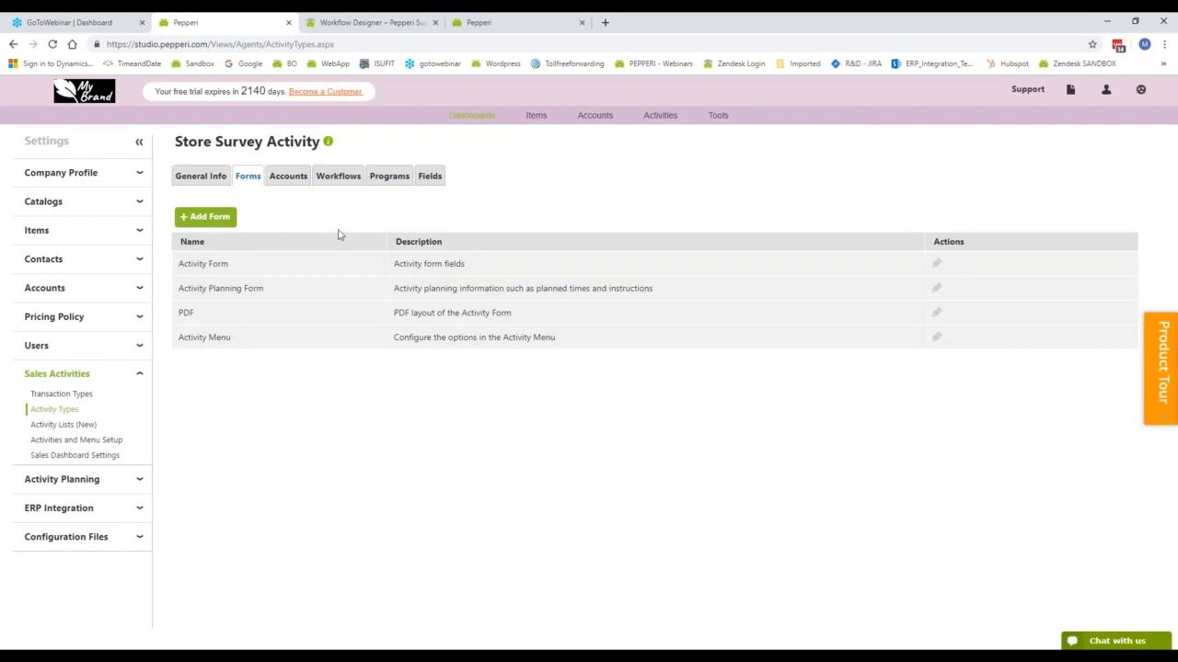
Review the Store Survey workflow flowchart from New to Submitted, and leave it without saving
left_click(341, 177)
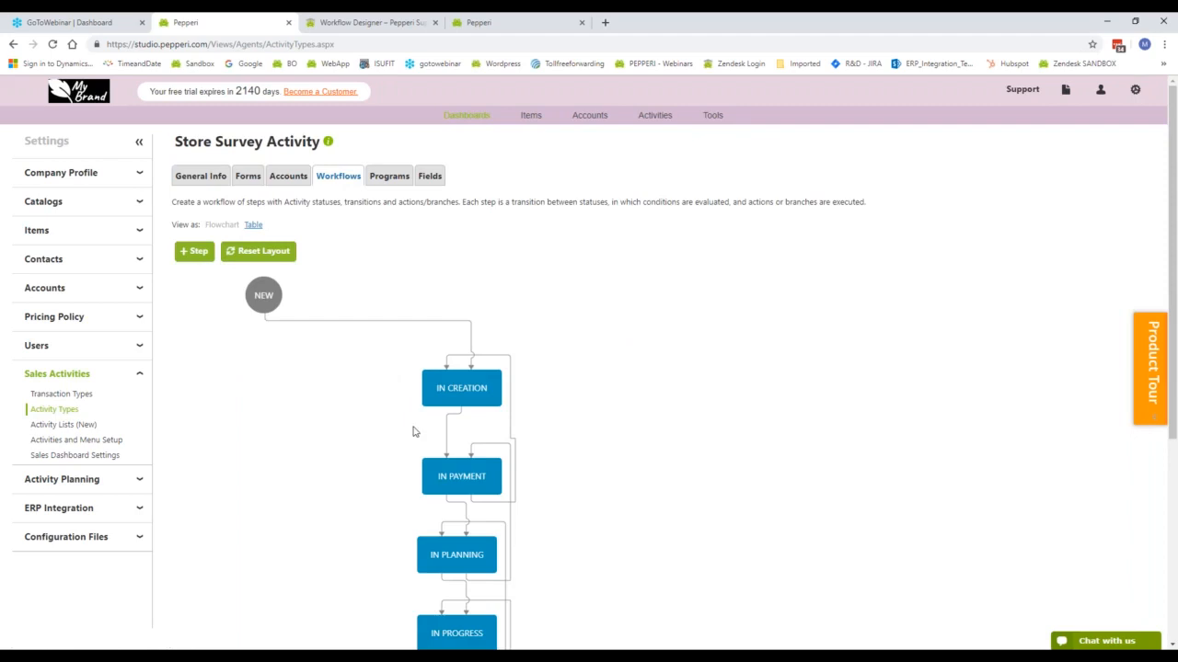
scroll(414, 432, "down", 3)
scroll(414, 432, "up", 4)
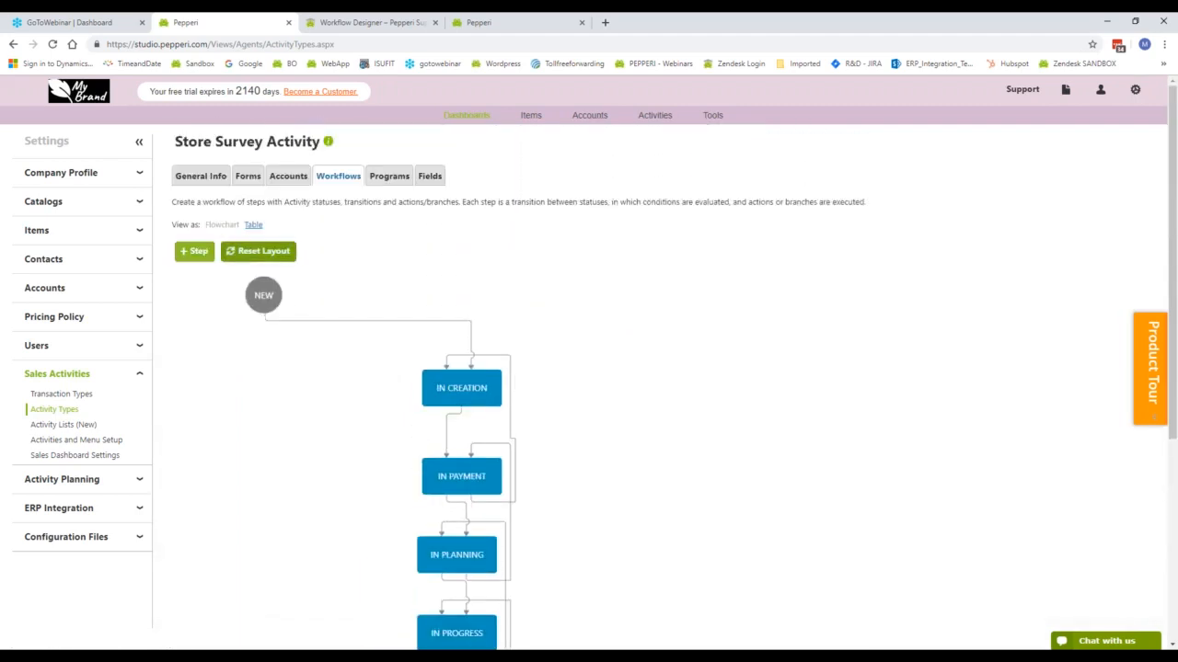
scroll(487, 338, "down", 4)
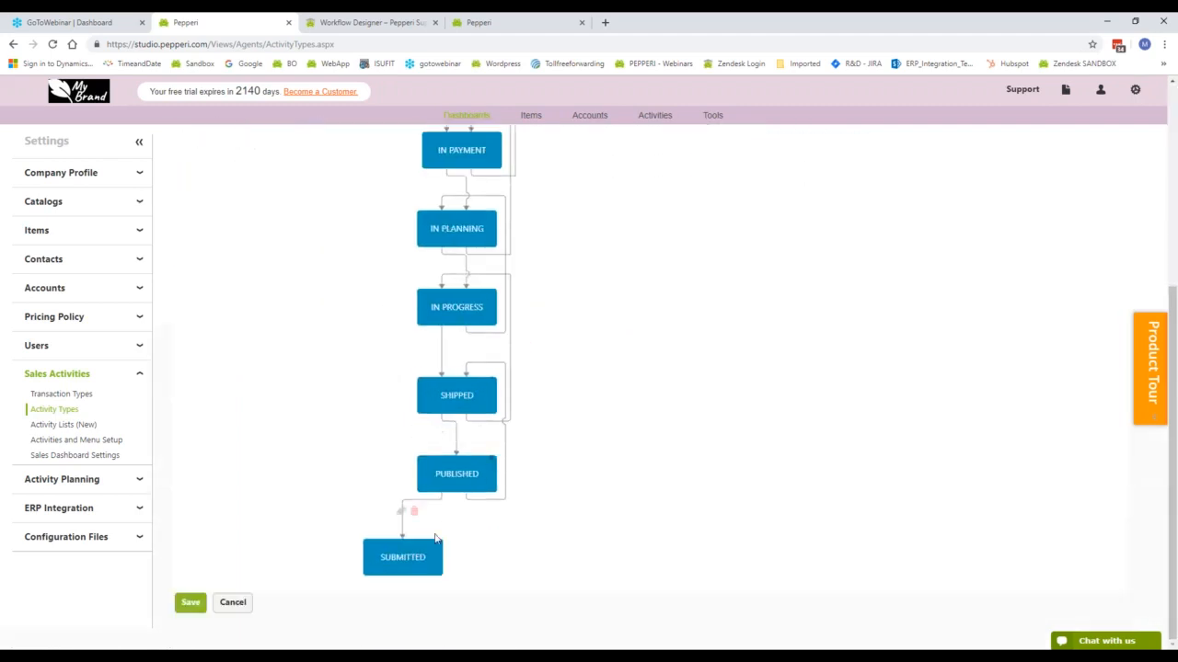
scroll(507, 236, "up", 2)
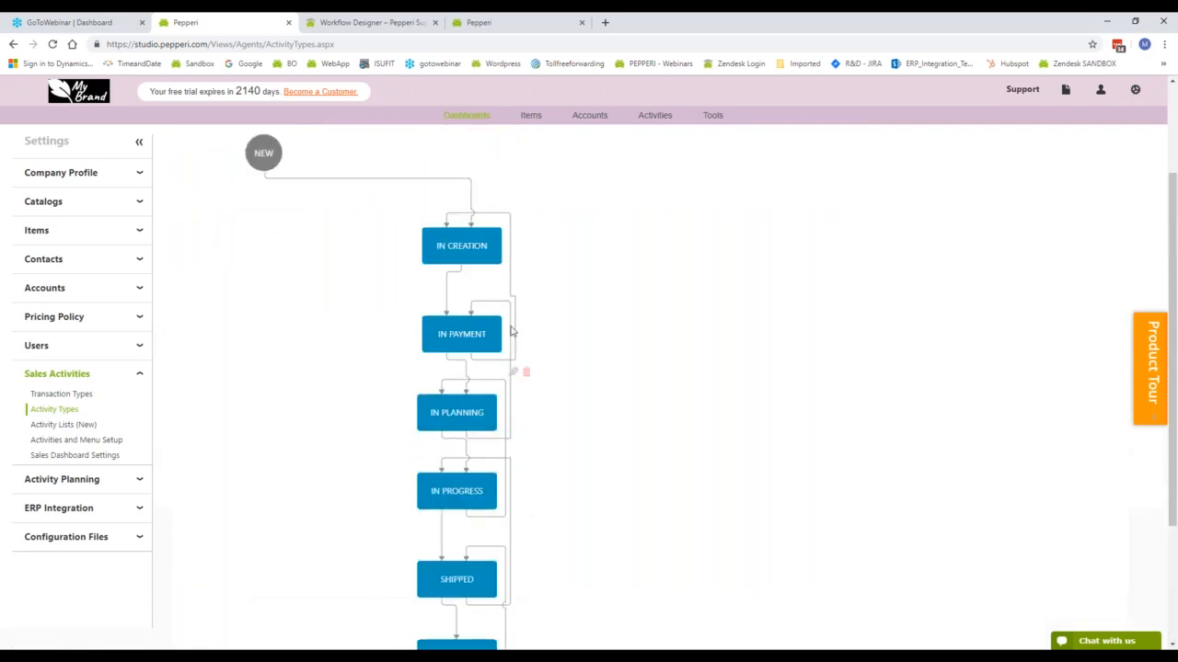
scroll(515, 368, "up", 2)
left_click(472, 398)
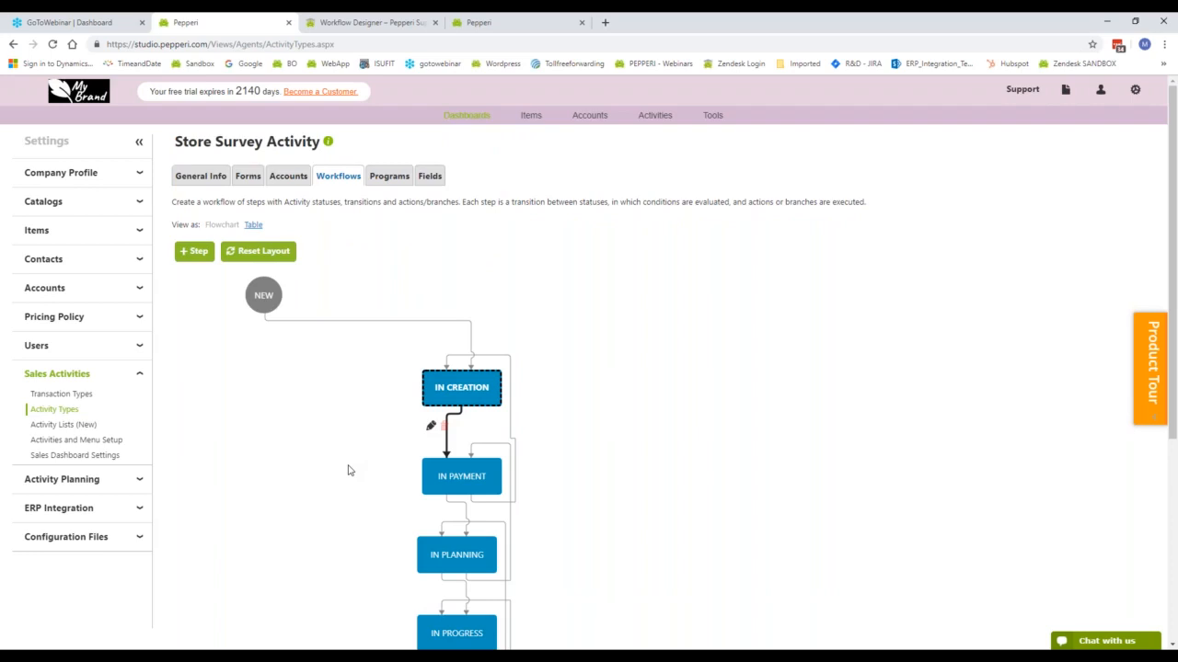
scroll(336, 476, "down", 4)
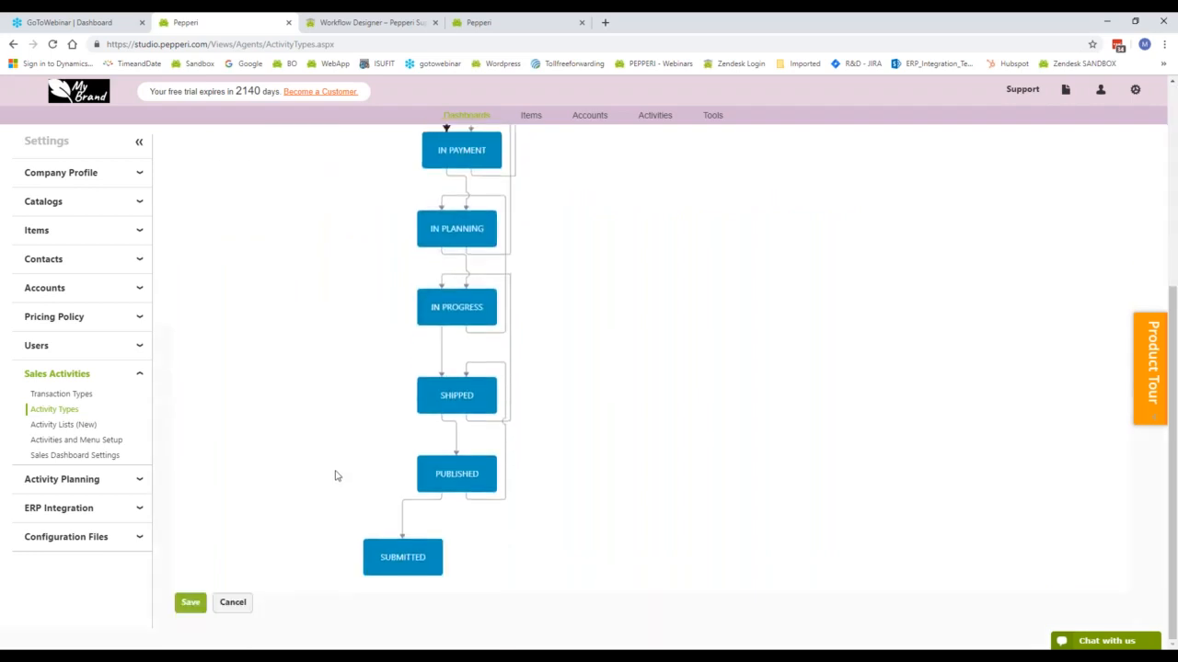
left_click(233, 602)
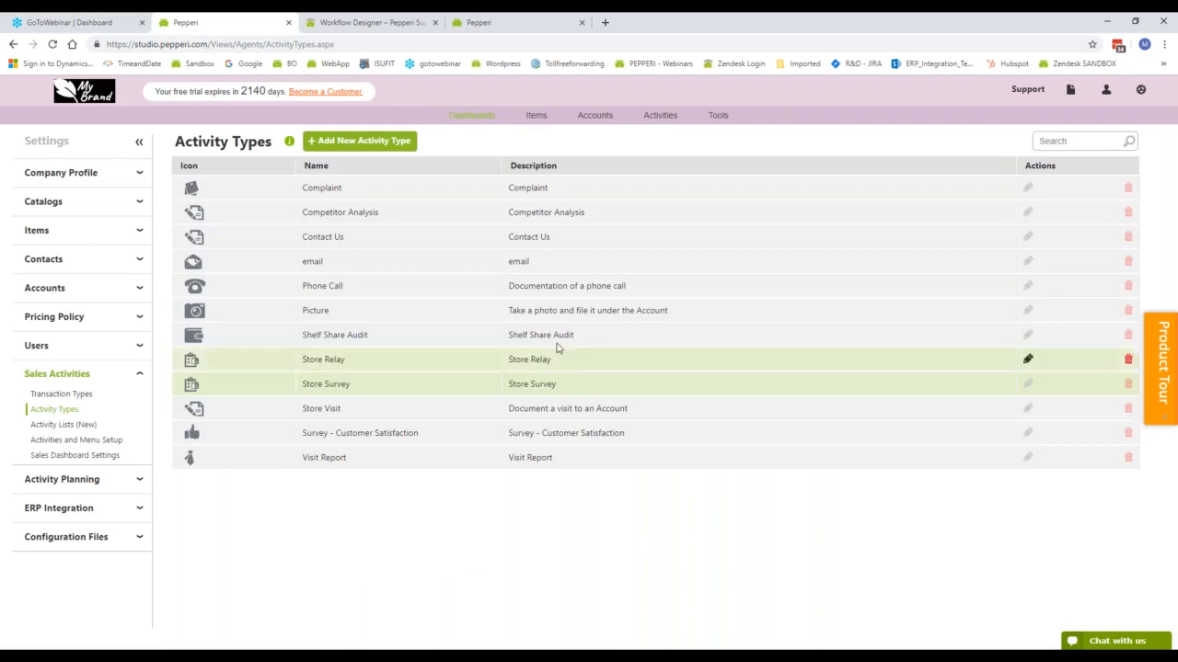
Review the fields of the Store Visit activity type's Activity Form and return to the Activity Types list
left_click(1028, 409)
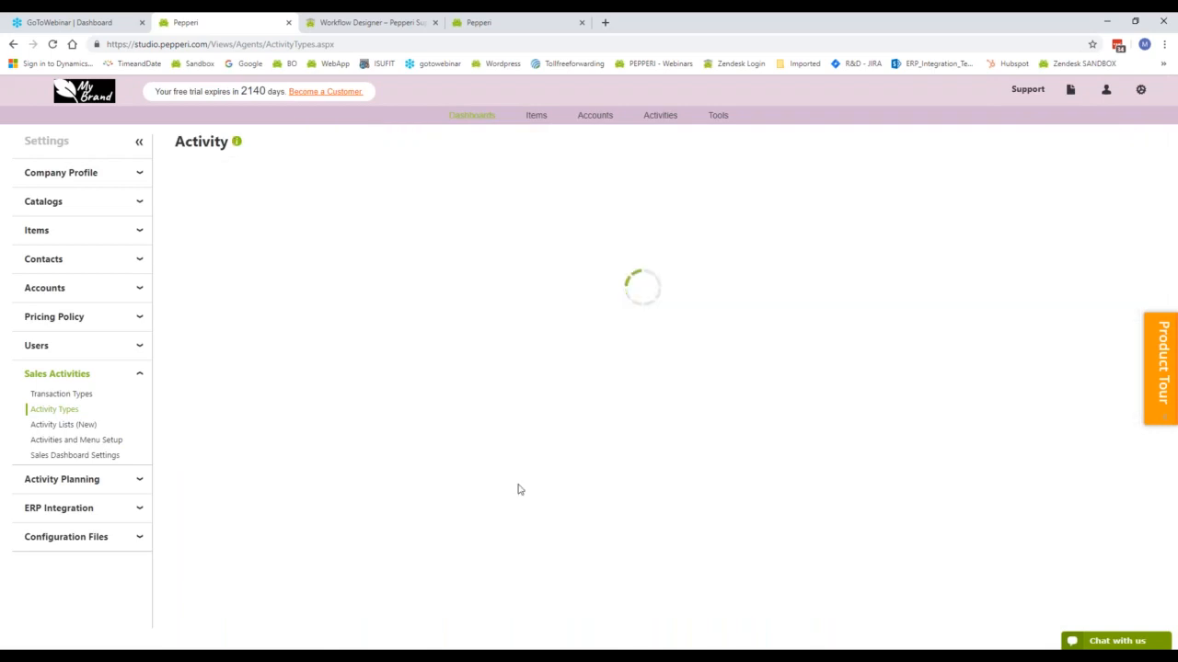
left_click(247, 177)
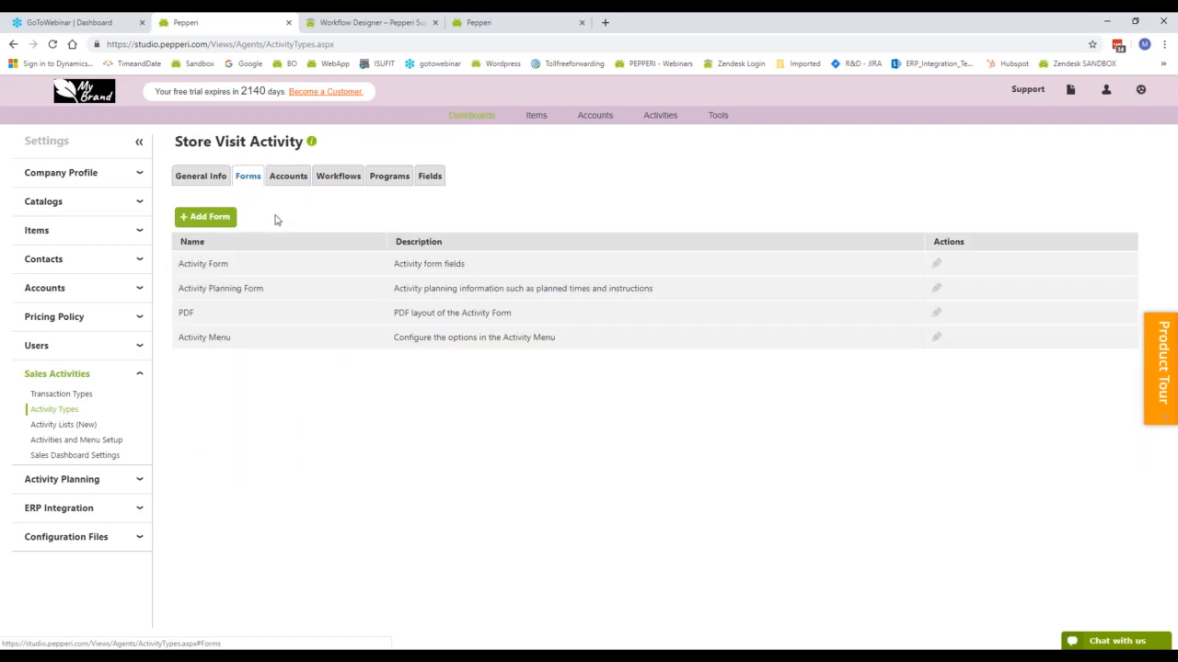
left_click(937, 265)
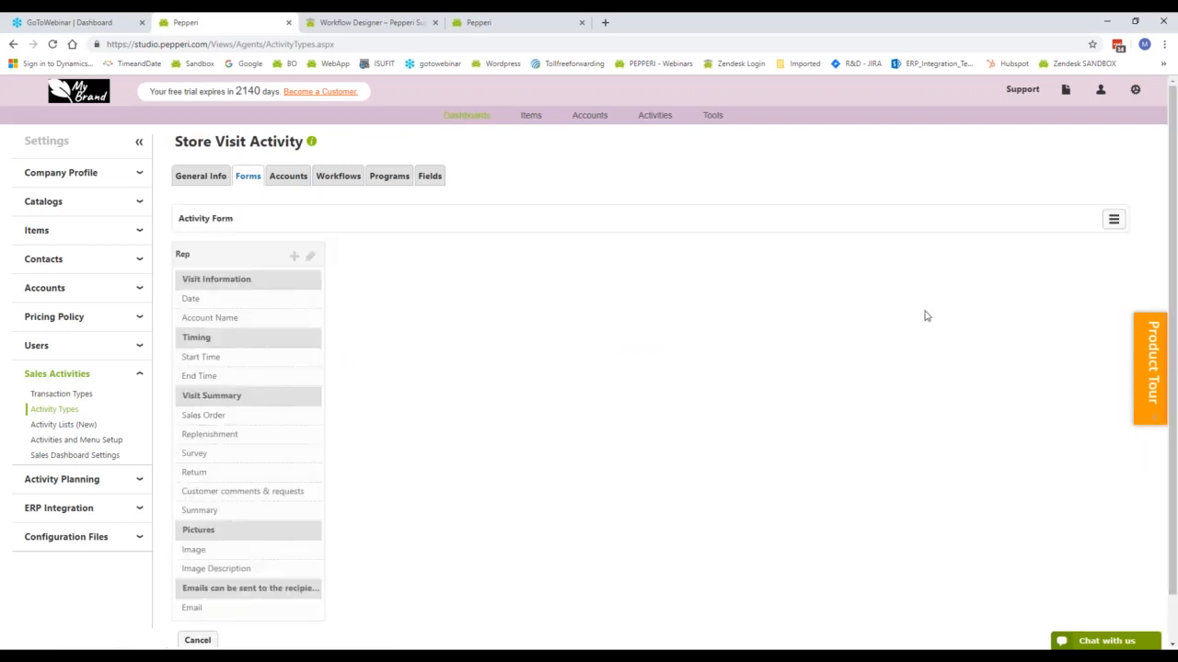
scroll(297, 321, "down", 1)
left_click(181, 592)
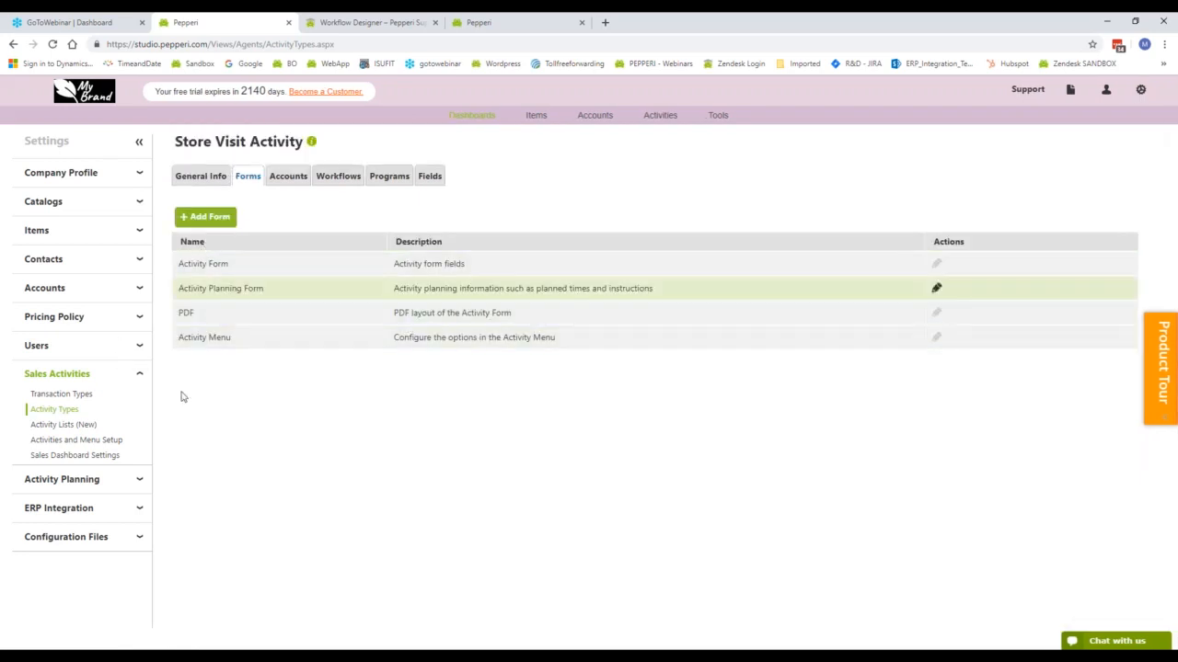
left_click(60, 415)
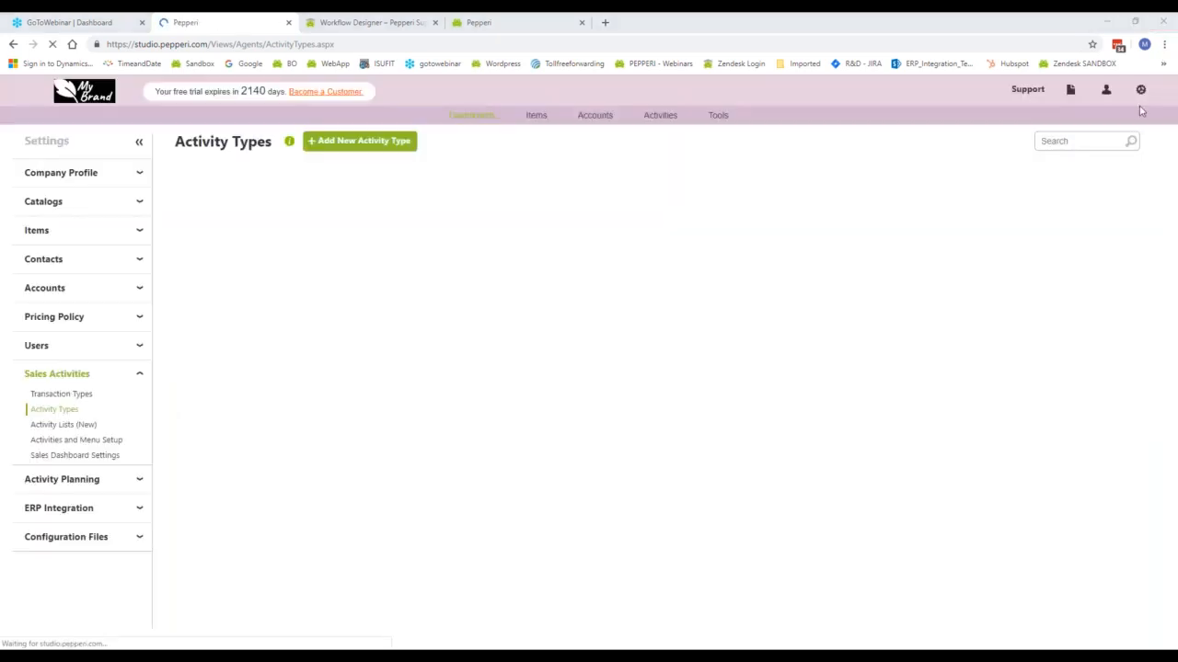